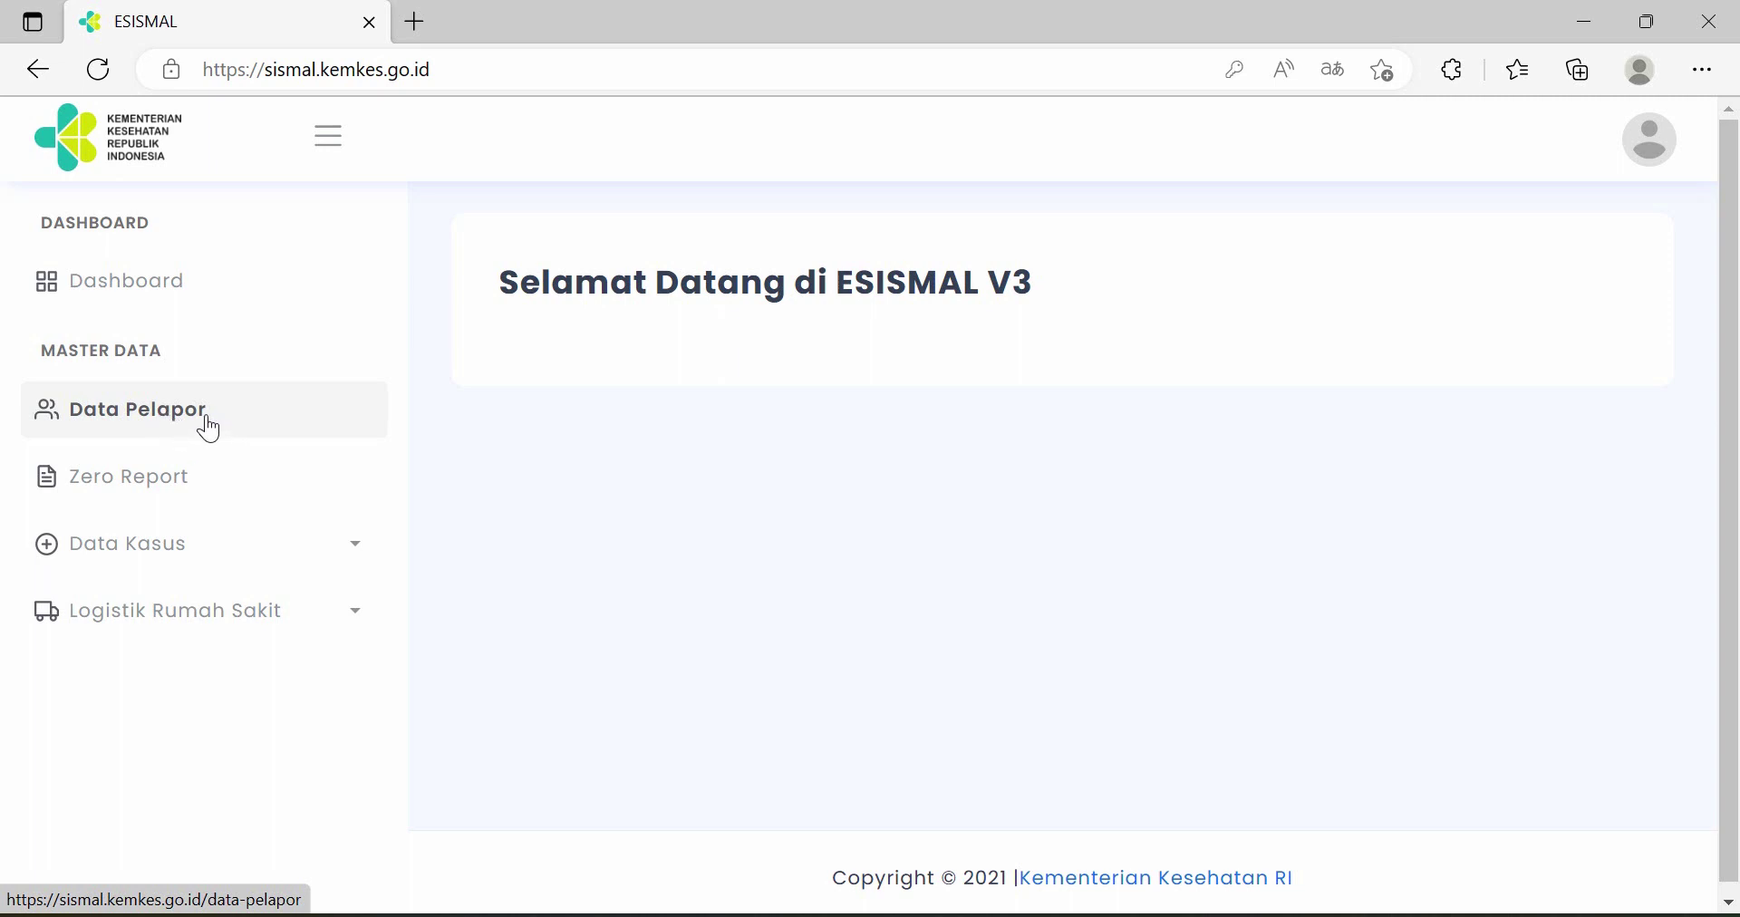
- Start a new Data Pelapor reporter record with the reporting year set to 2023
{"action": "left_click", "coordinate": [209, 430]}
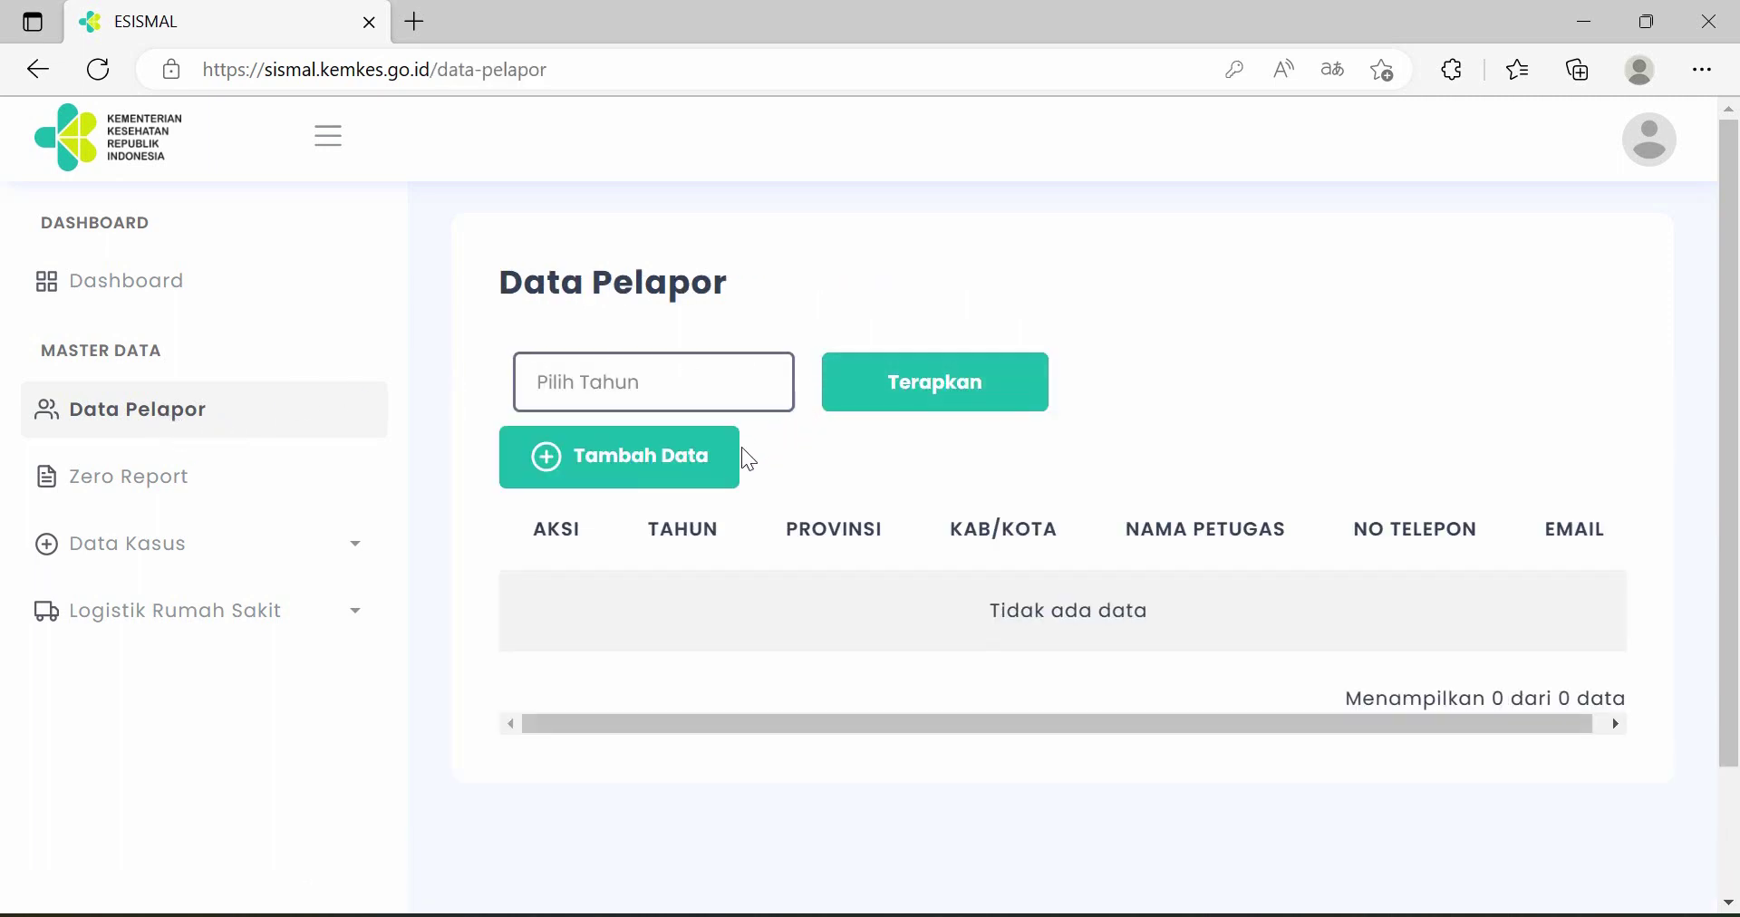
{"action": "left_click", "coordinate": [629, 469]}
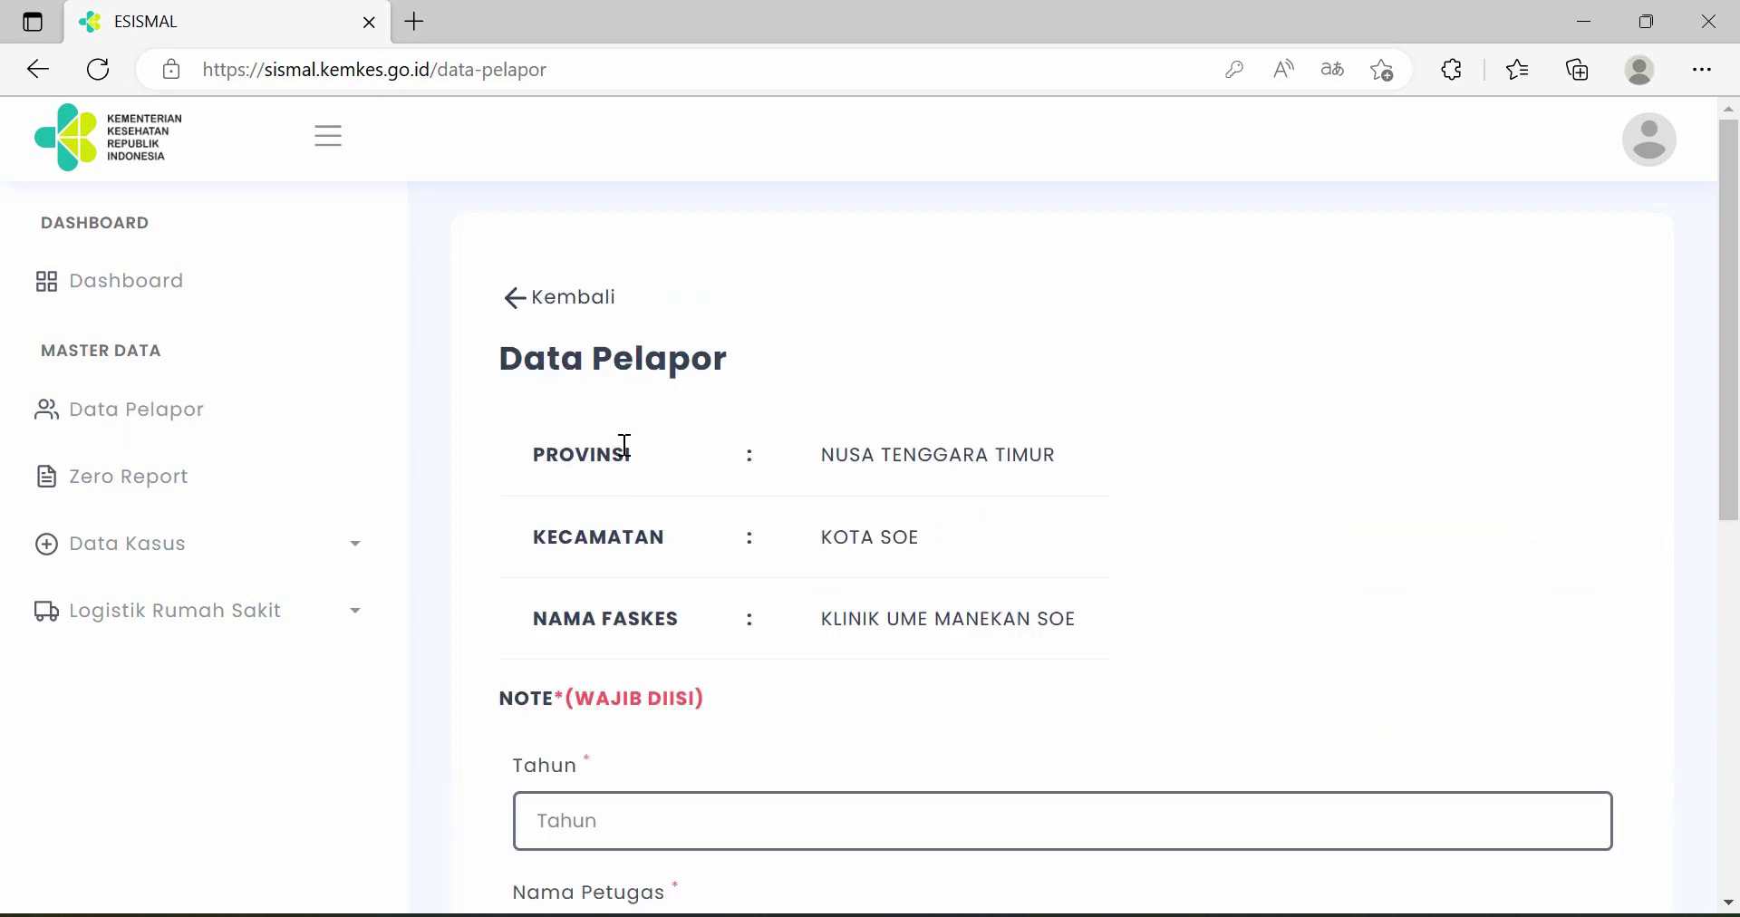
{"action": "scroll", "coordinate": [974, 541], "scroll_direction": "down", "scroll_amount": 3}
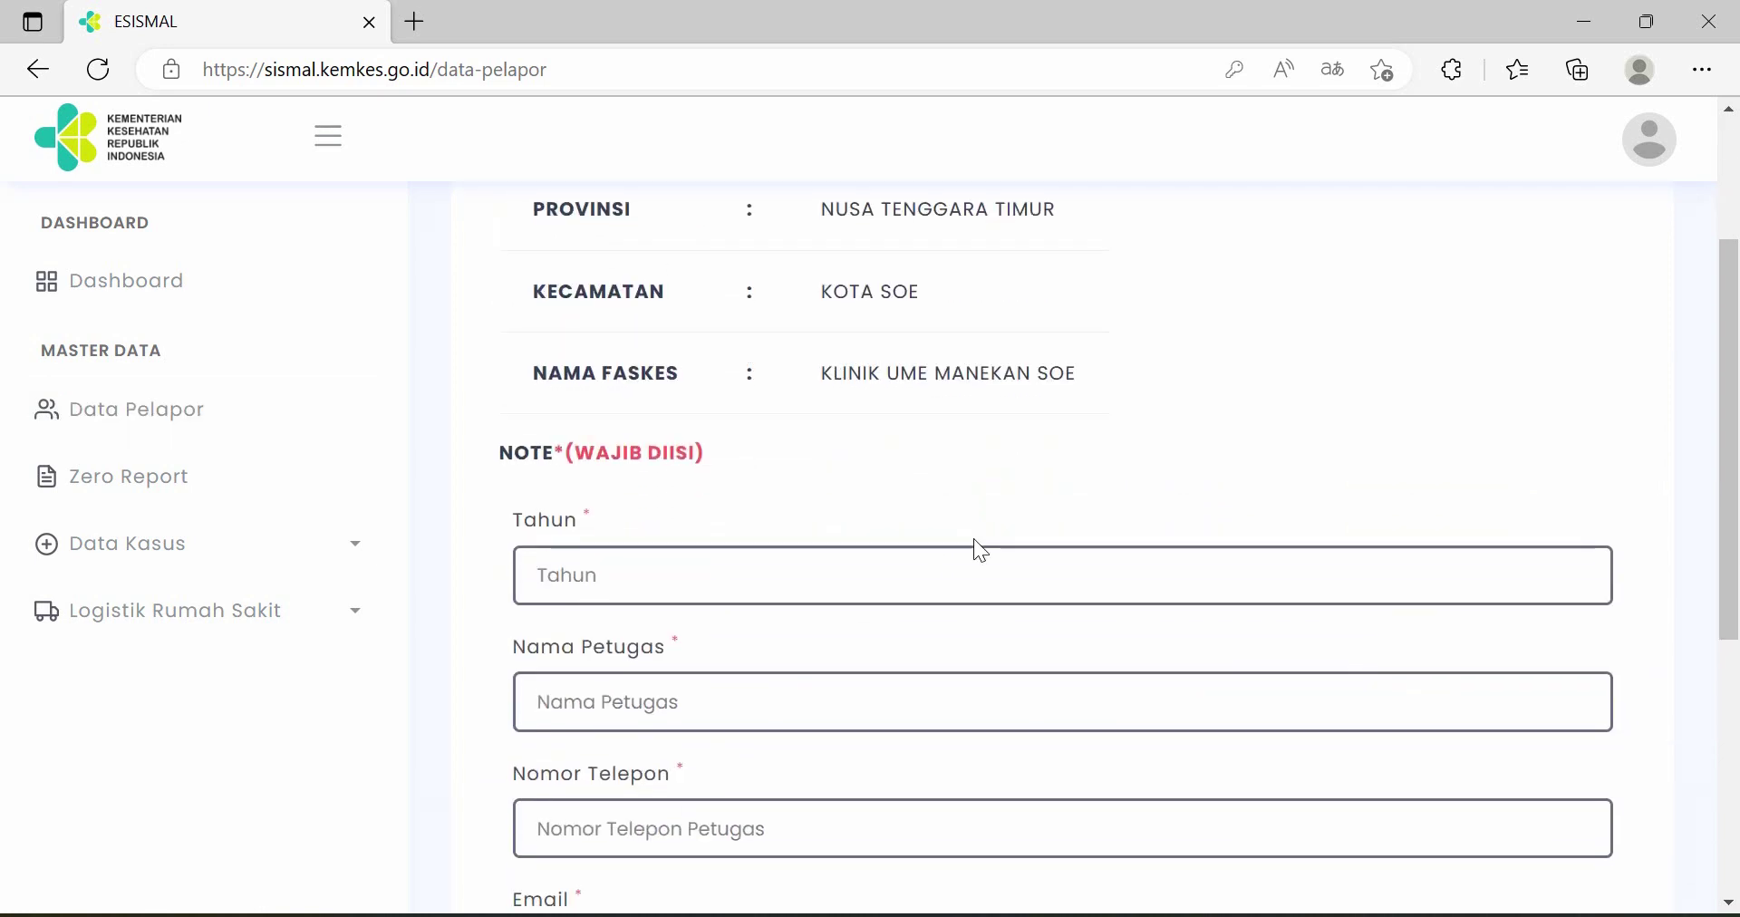
{"action": "scroll", "coordinate": [975, 544], "scroll_direction": "down", "scroll_amount": 2}
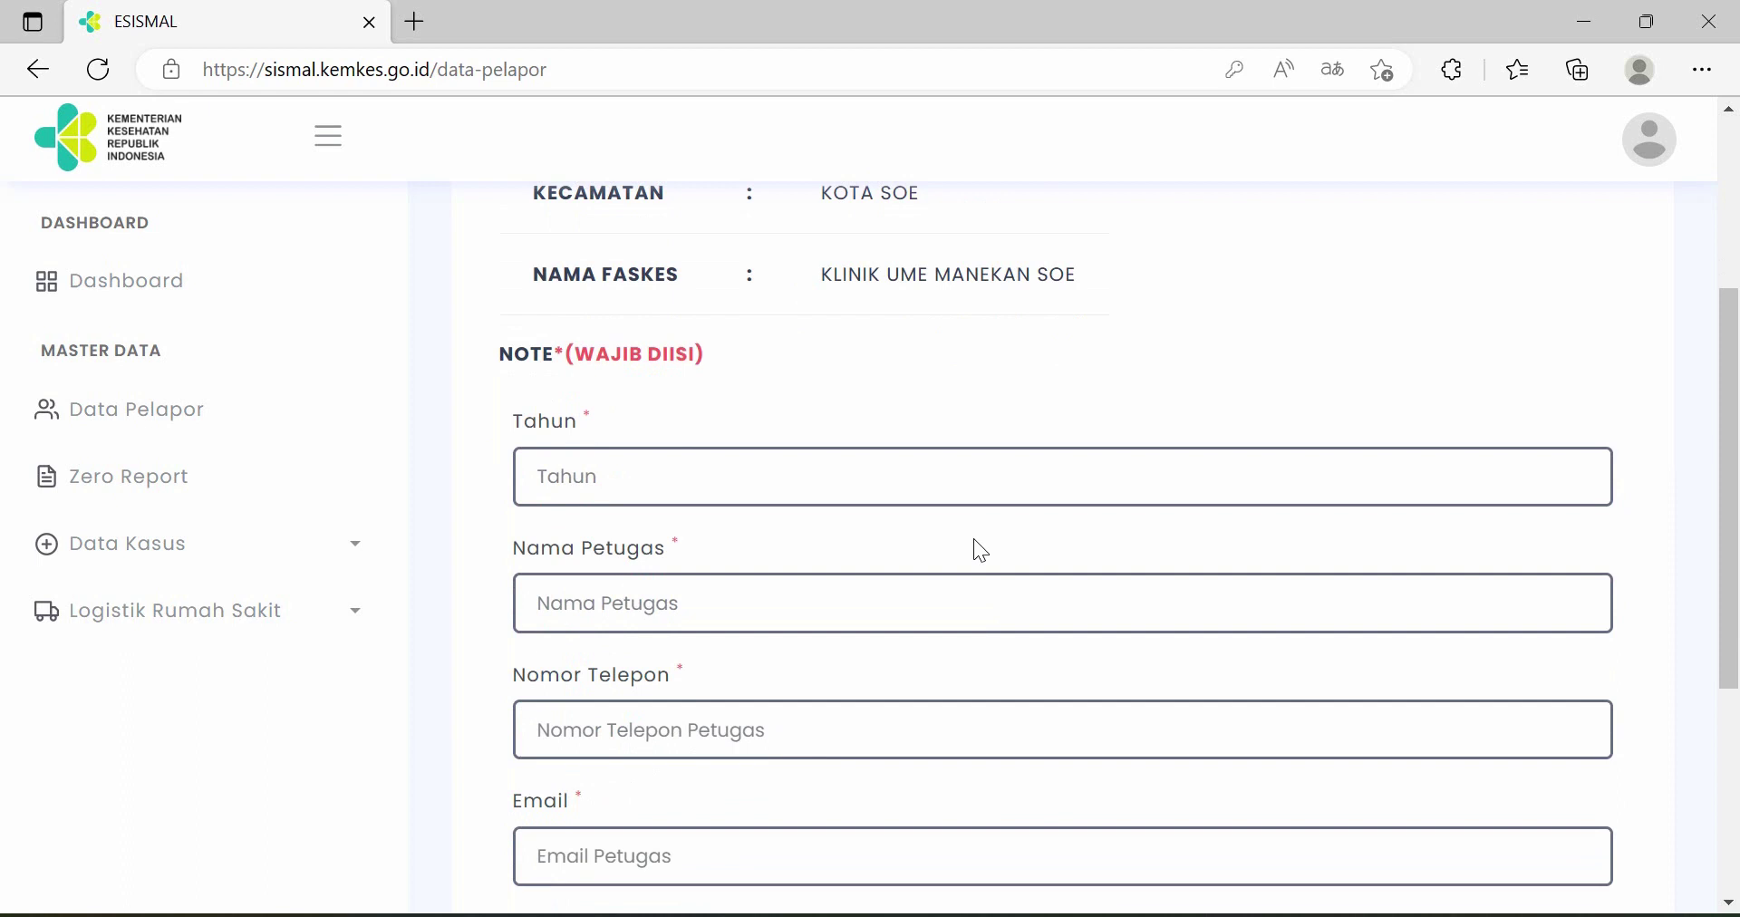
{"action": "left_click", "coordinate": [828, 451]}
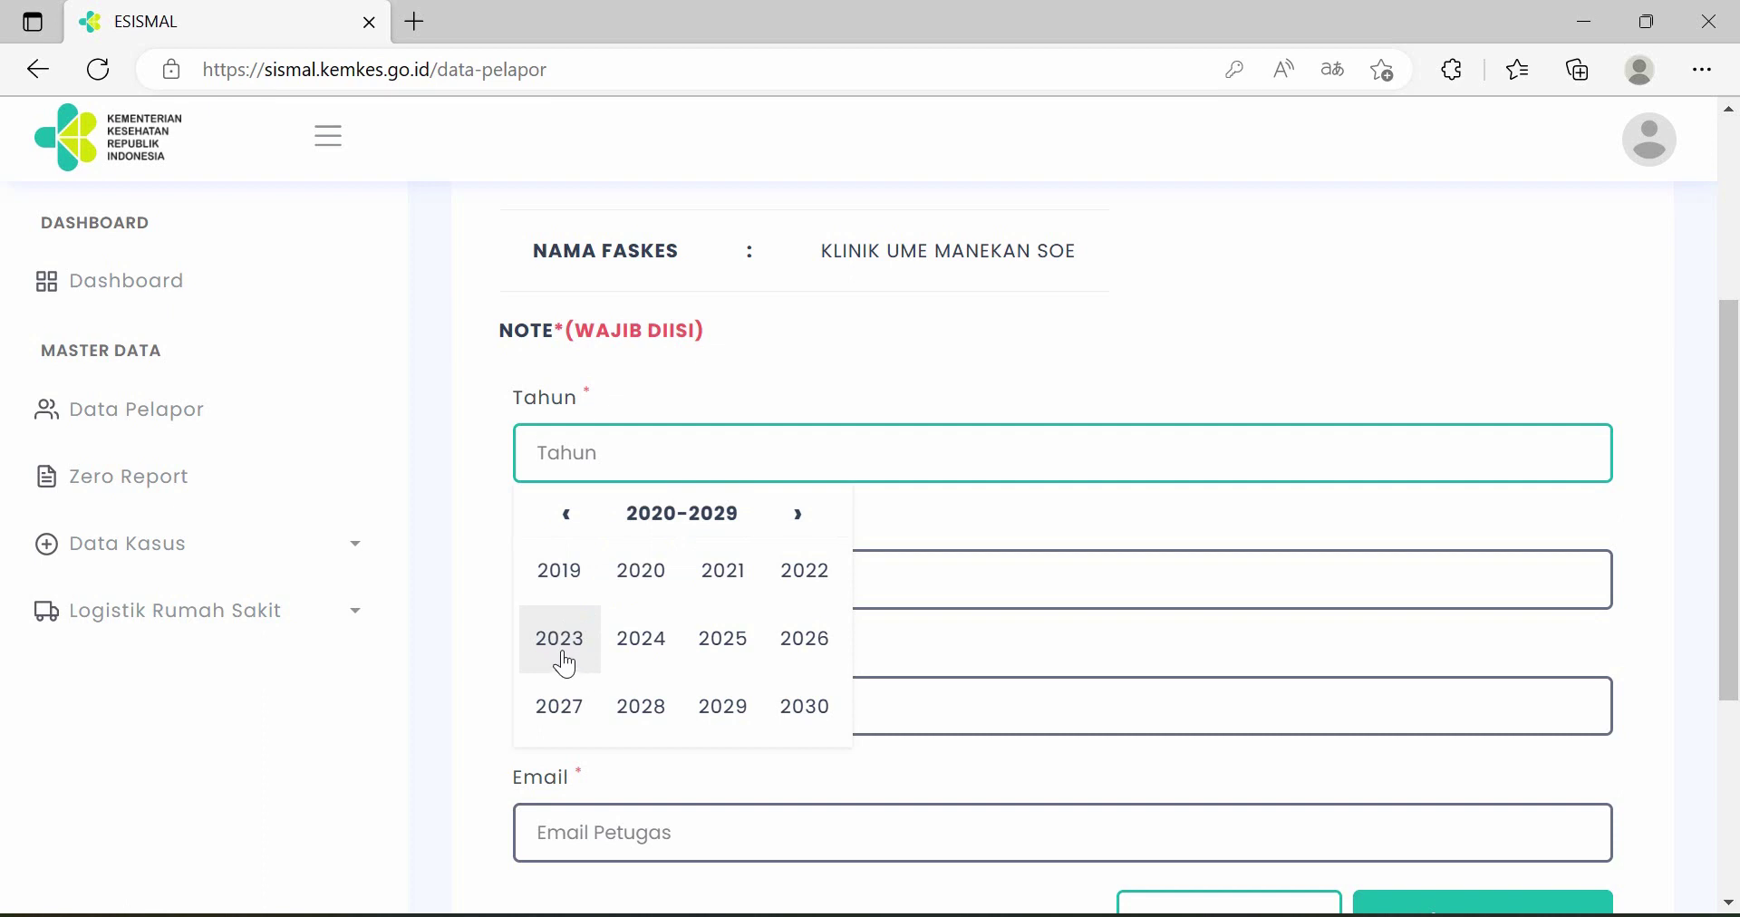
{"action": "left_click", "coordinate": [564, 654]}
{"action": "scroll", "coordinate": [731, 507], "scroll_direction": "down", "scroll_amount": 3}
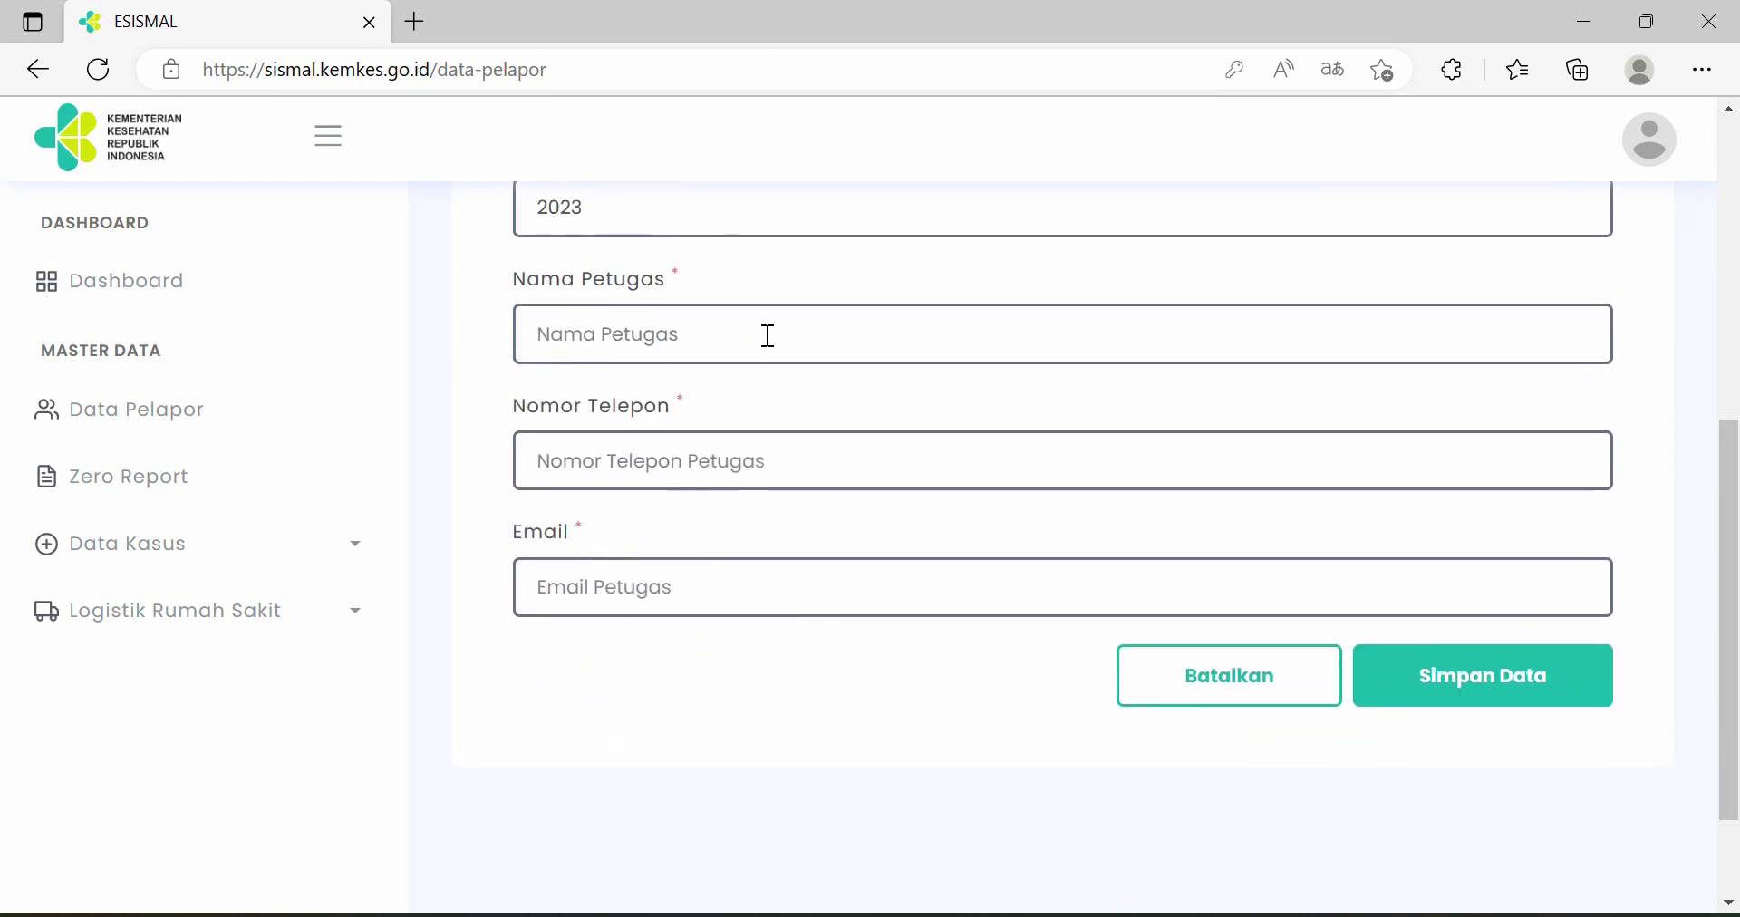
- Fill in the officer's name, phone number and e-mail, then save the record
{"action": "left_click", "coordinate": [767, 335]}
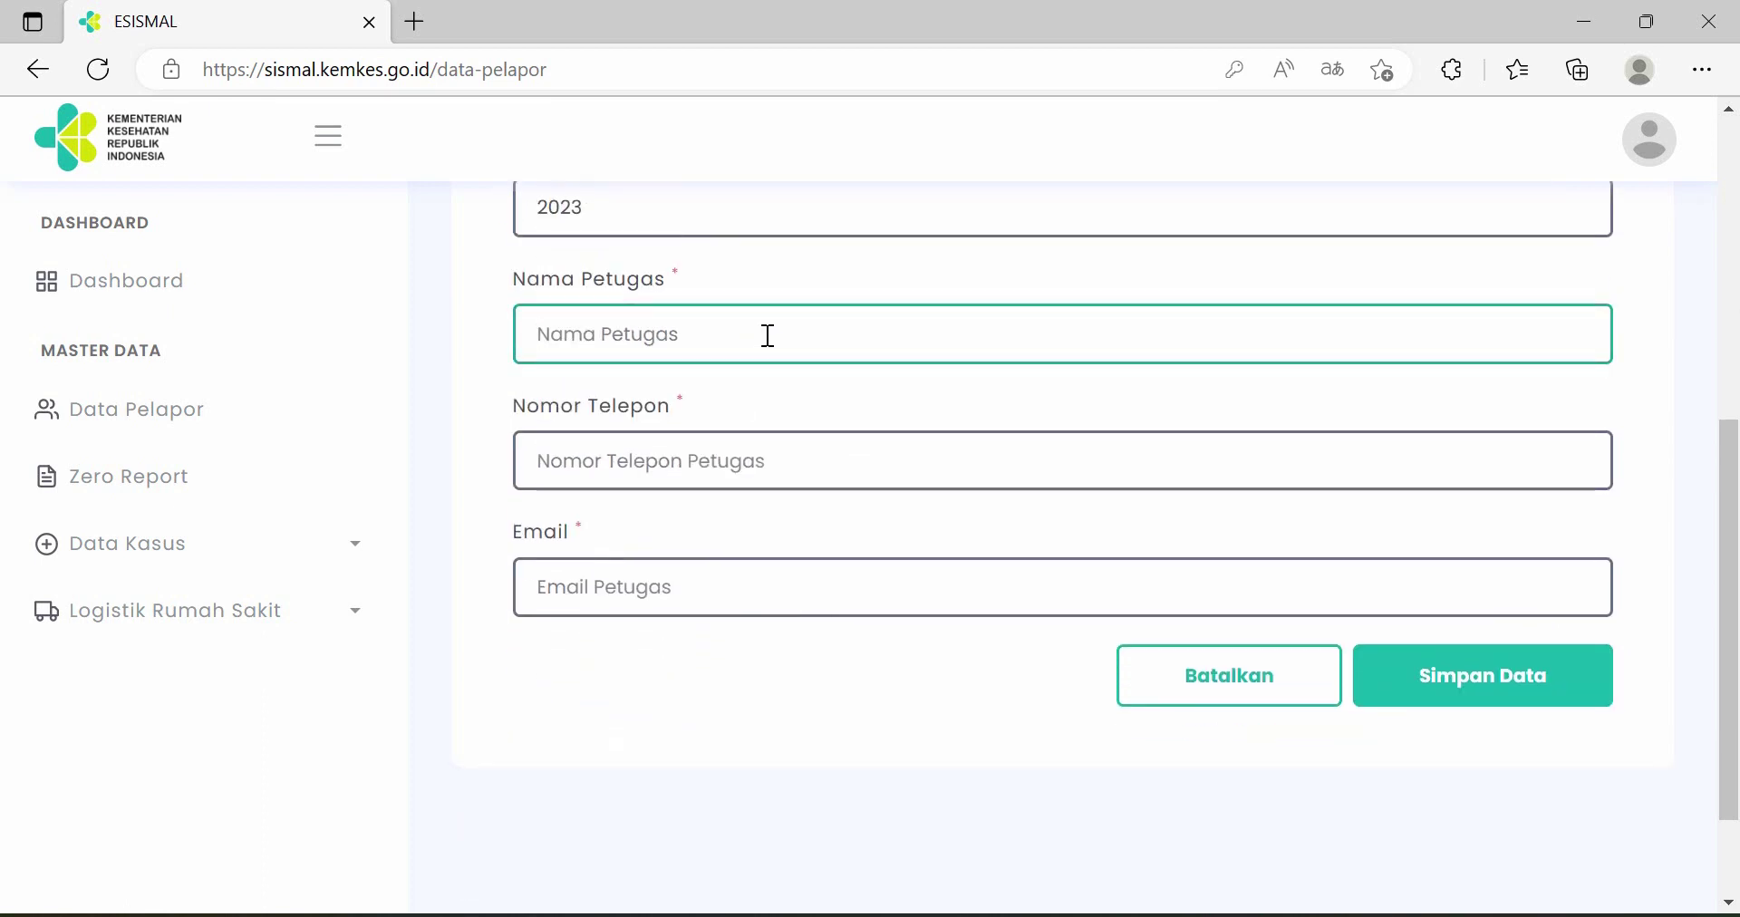
{"action": "type", "text": "L"}
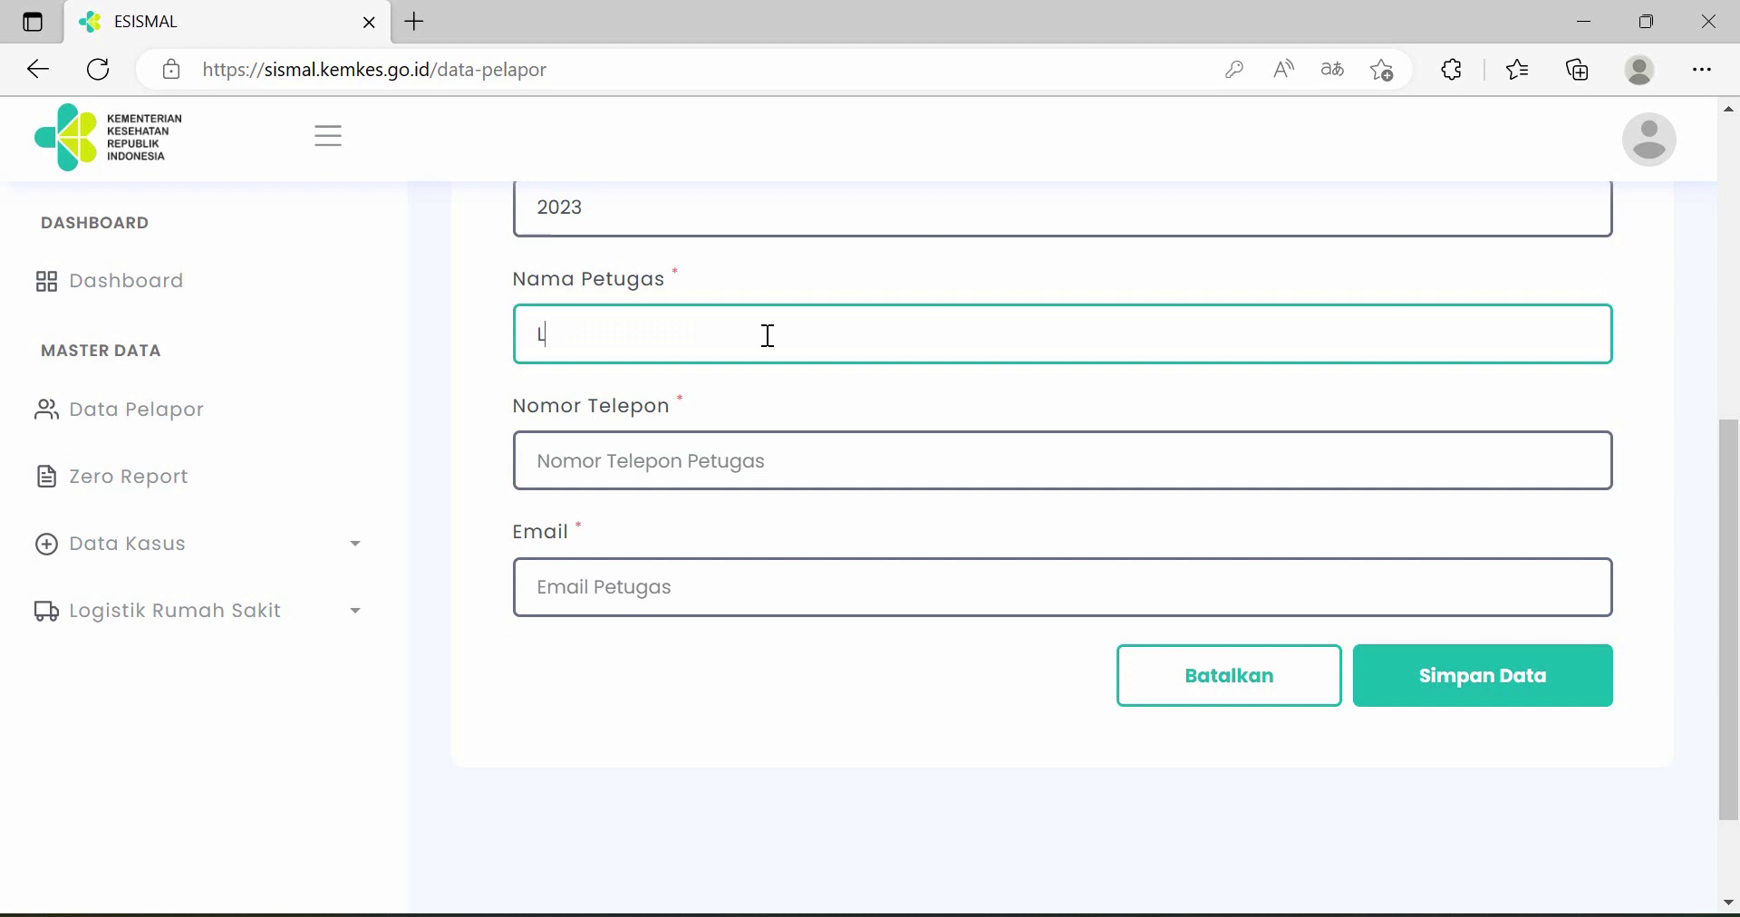
{"action": "type", "text": "atihan Riska"}
{"action": "left_click", "coordinate": [750, 468]}
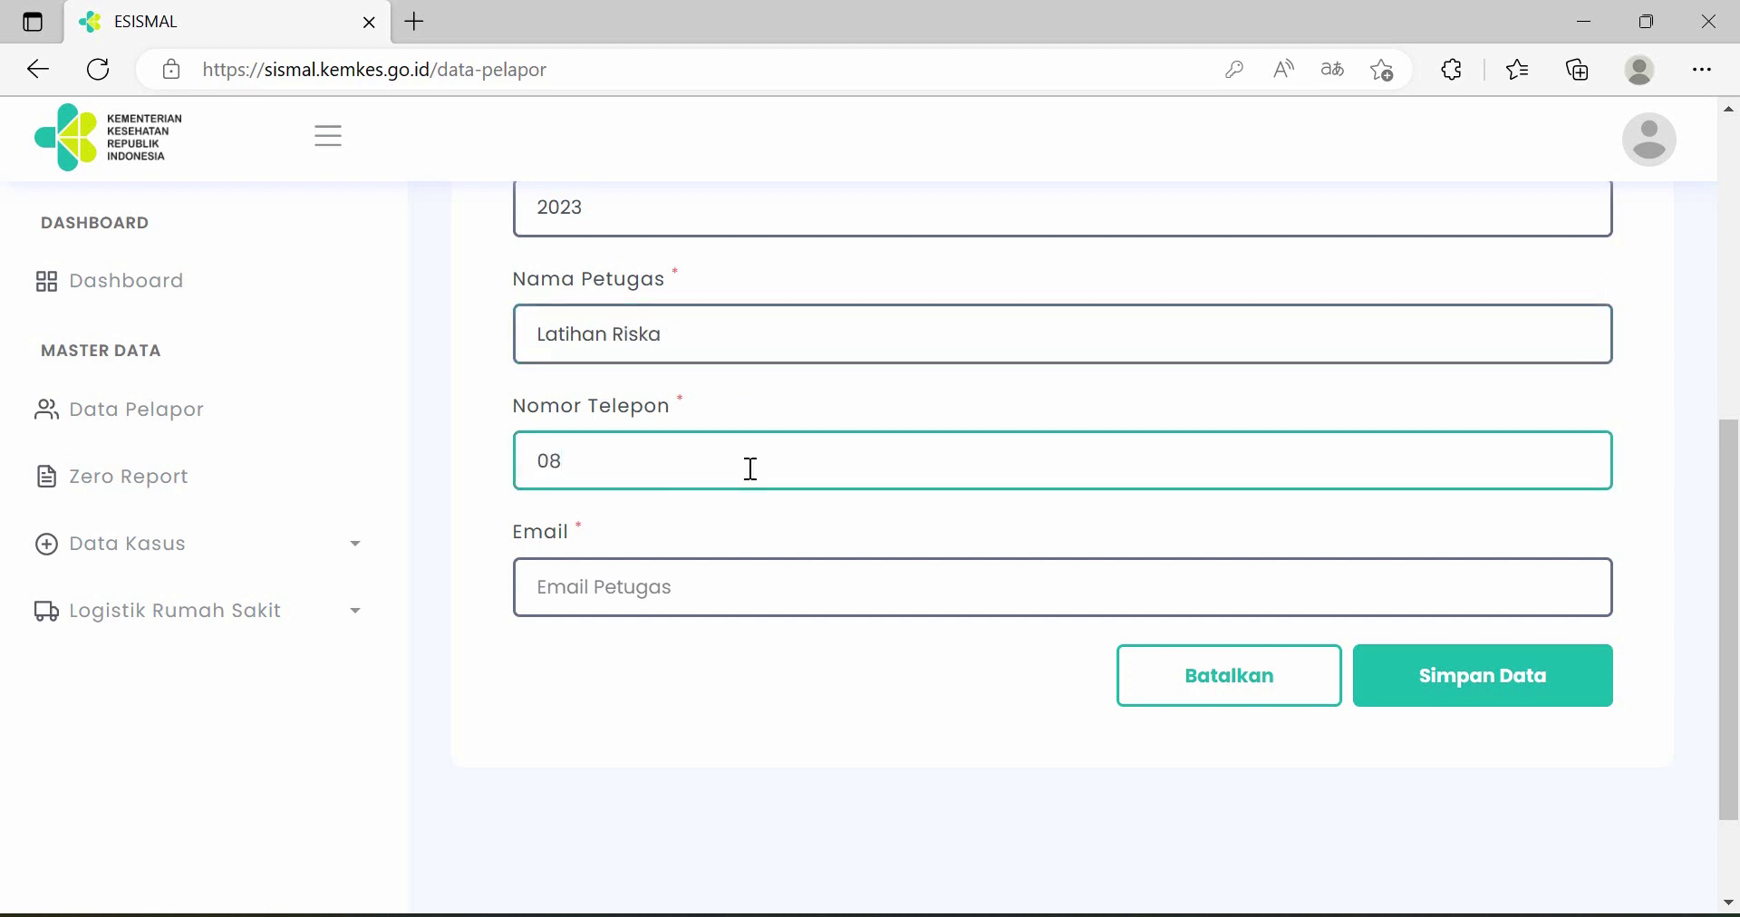
{"action": "left_click", "coordinate": [781, 608]}
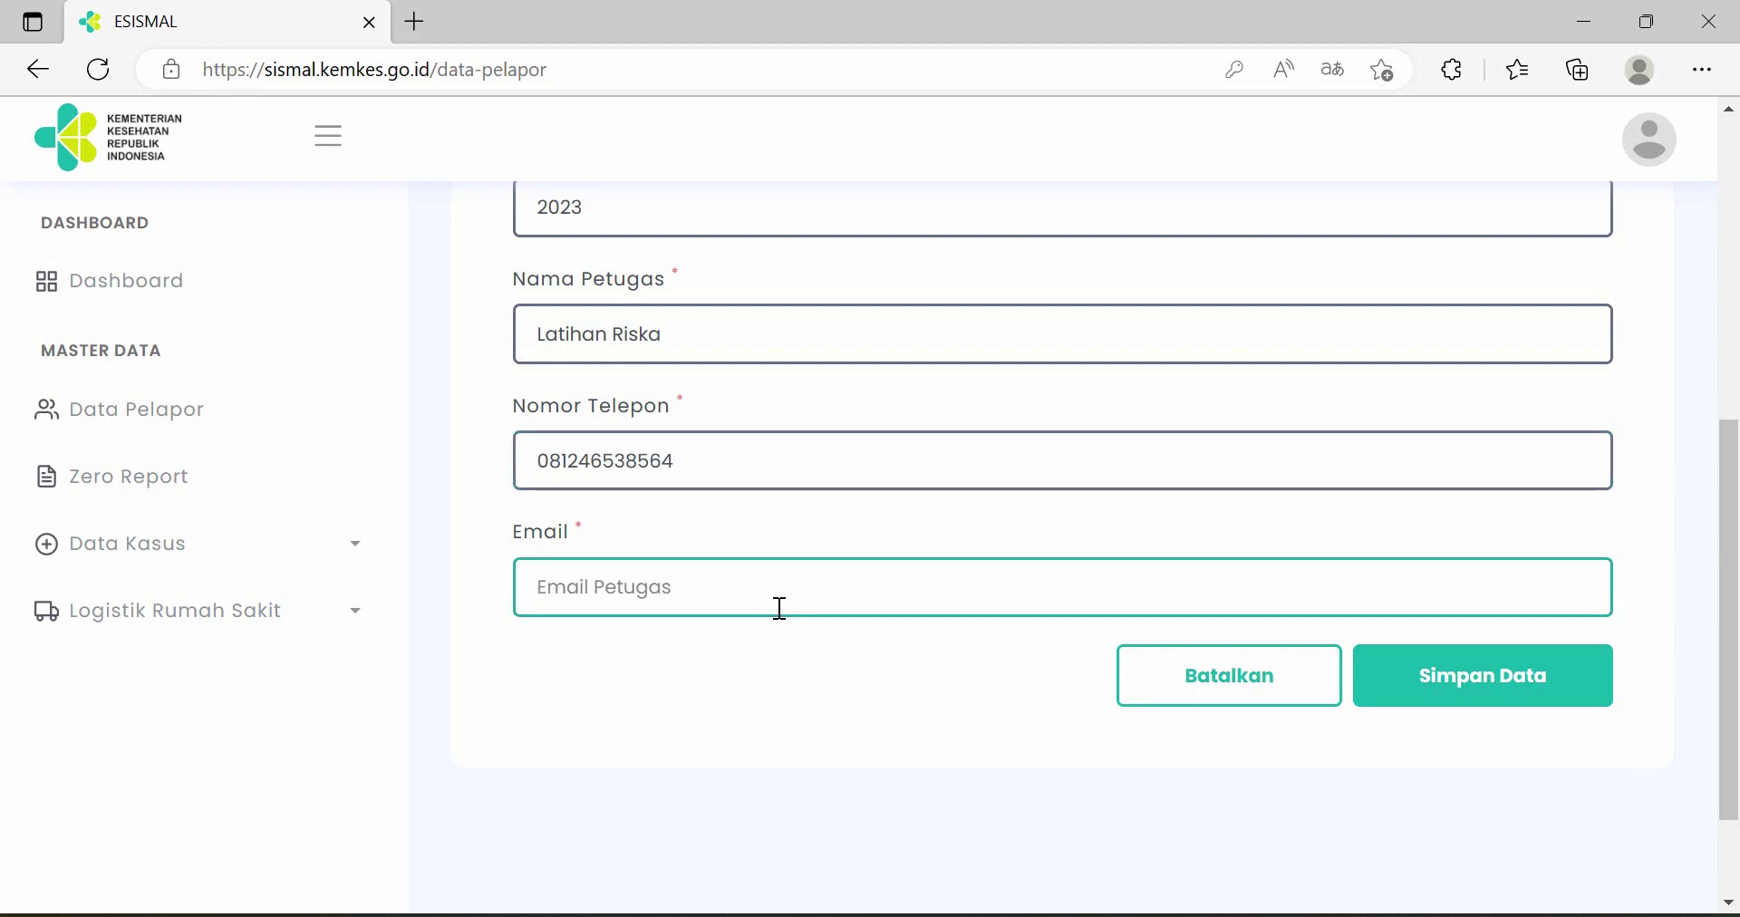
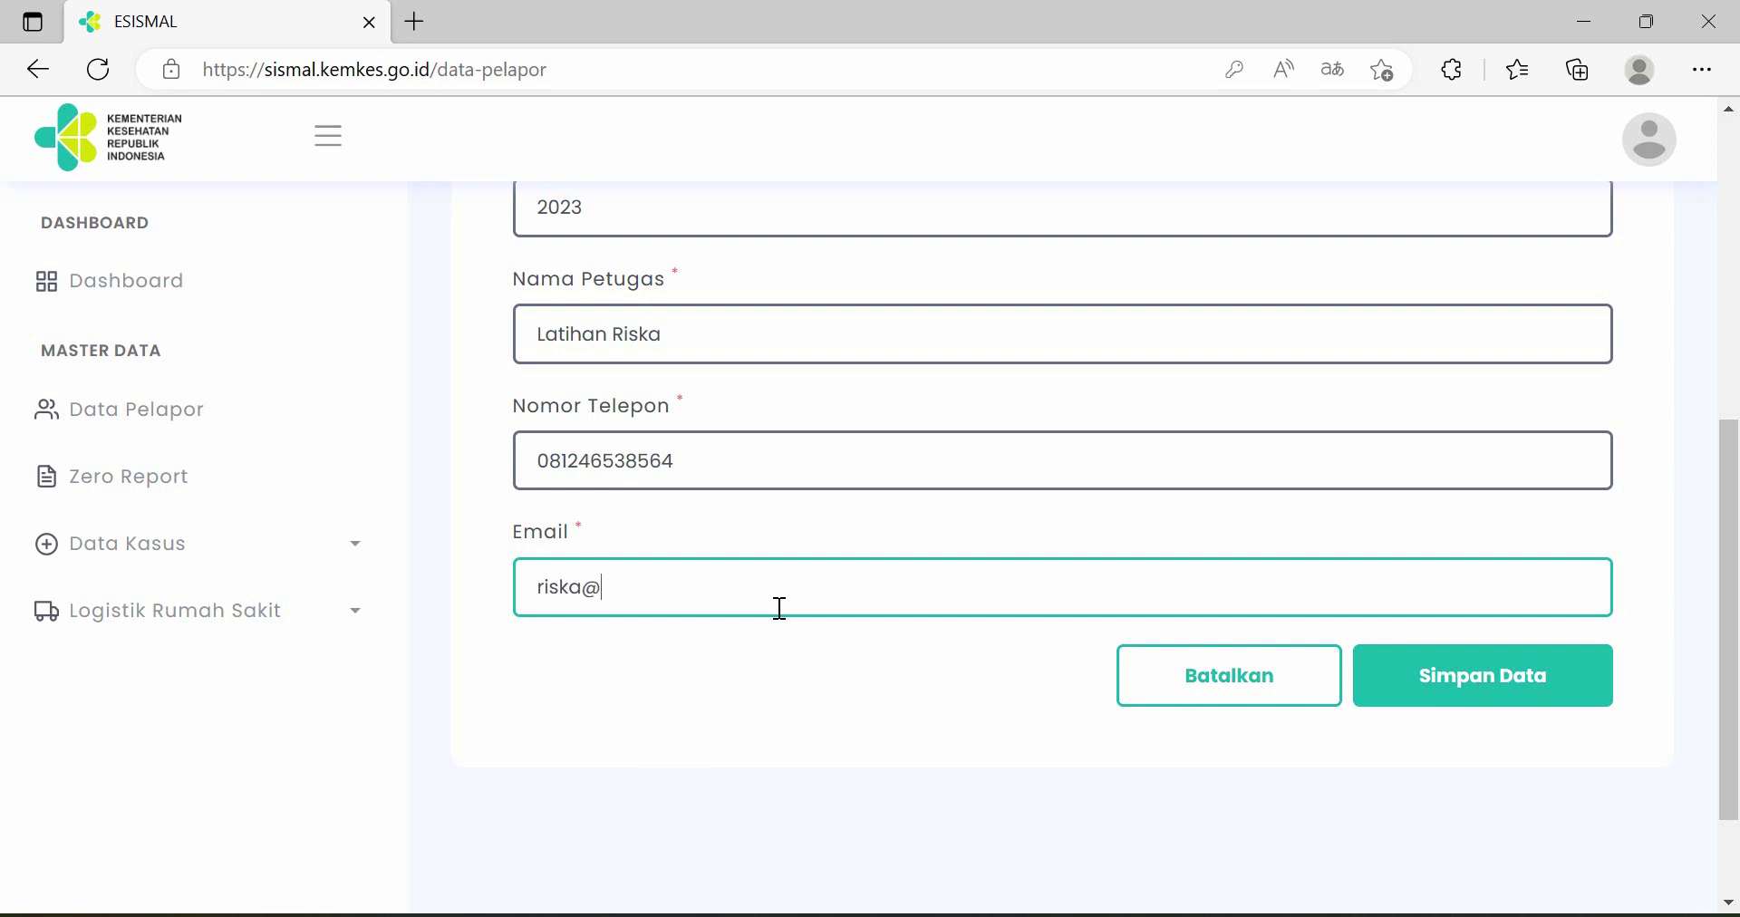
{"action": "left_click", "coordinate": [1449, 707]}
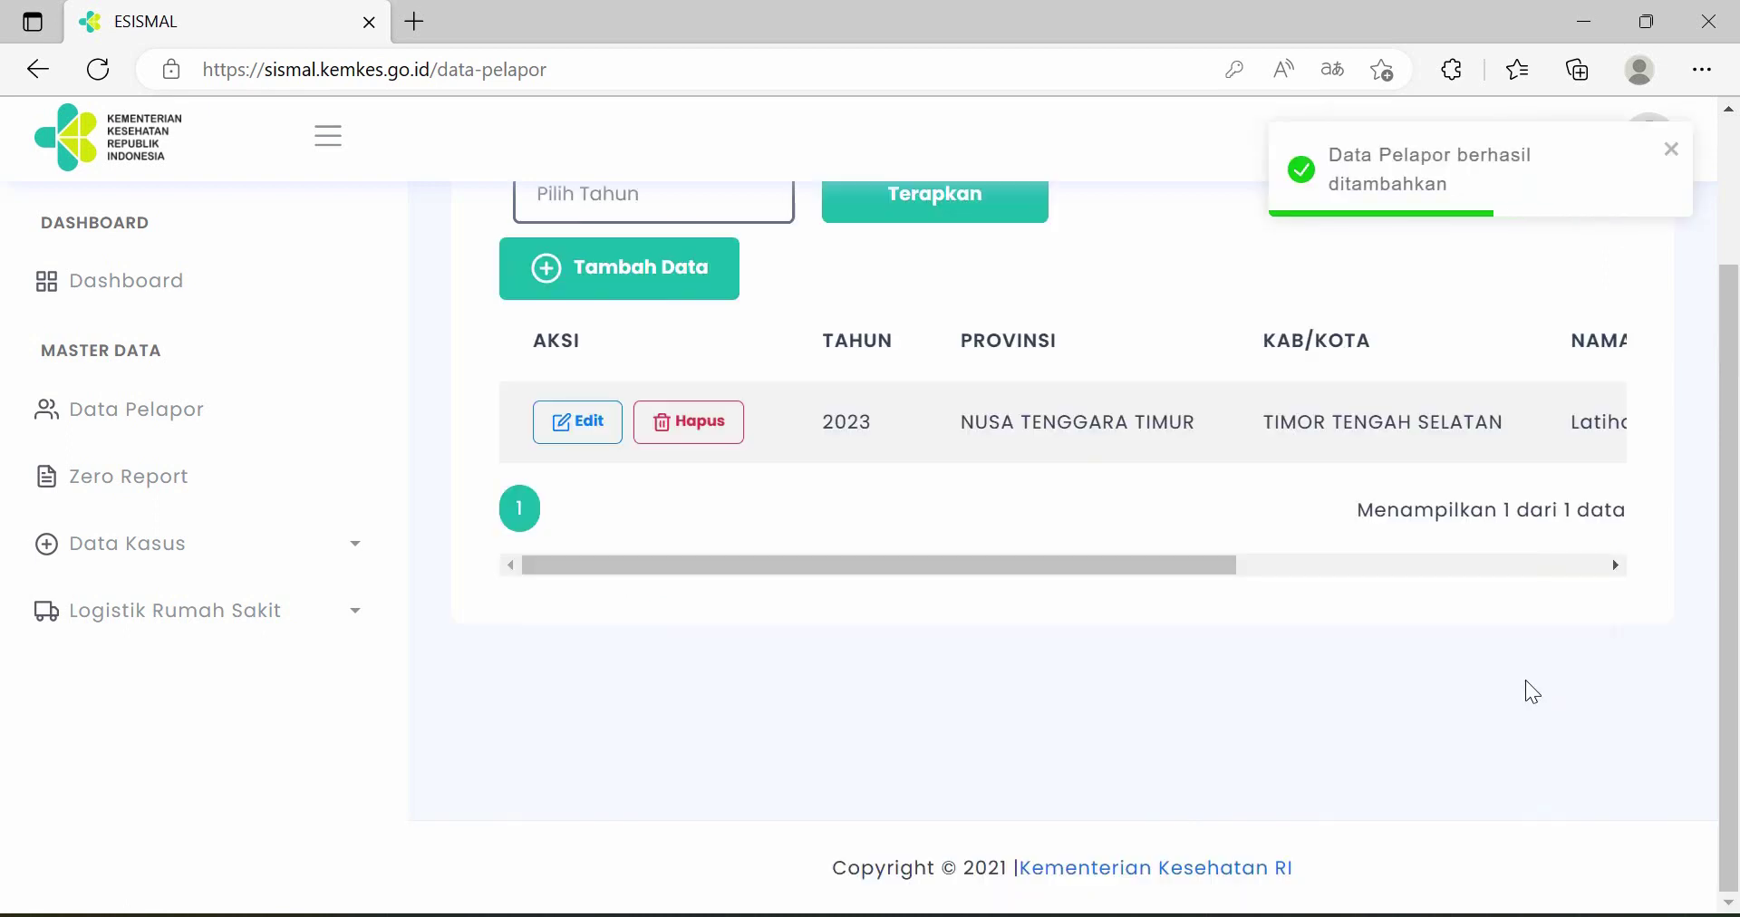
- Open the saved reporter for editing, cancel with Batalkan, and go to Zero Report
{"action": "scroll", "coordinate": [1526, 682], "scroll_direction": "up", "scroll_amount": 2}
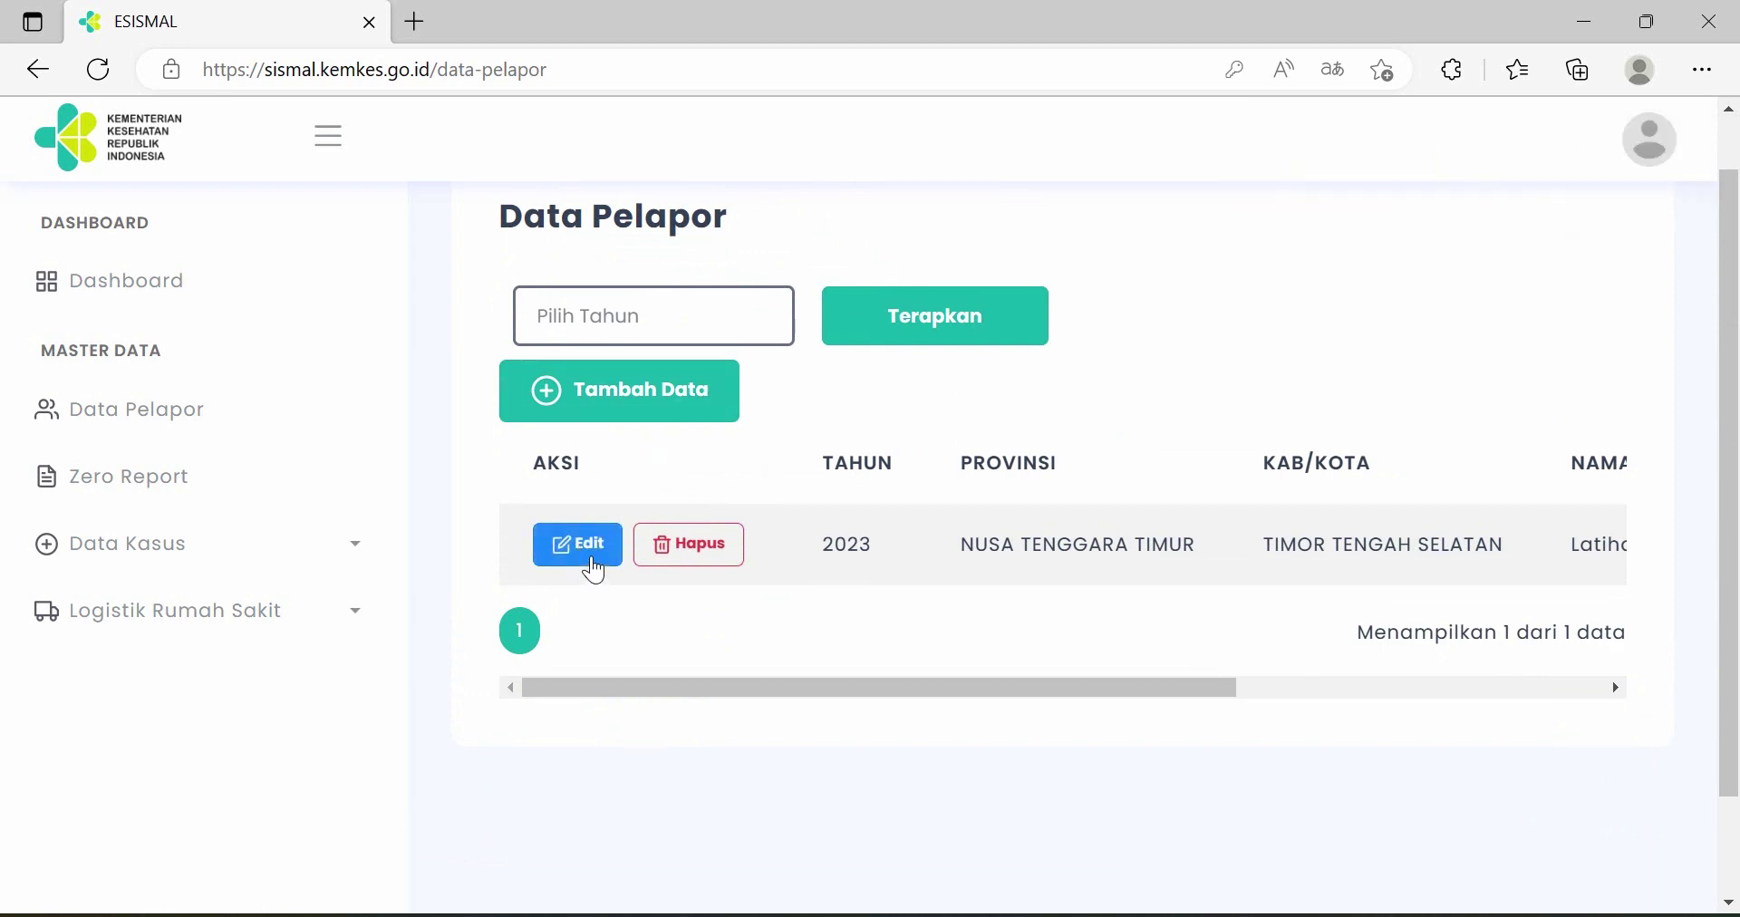
{"action": "left_click", "coordinate": [592, 566]}
{"action": "scroll", "coordinate": [725, 527], "scroll_direction": "down", "scroll_amount": 8}
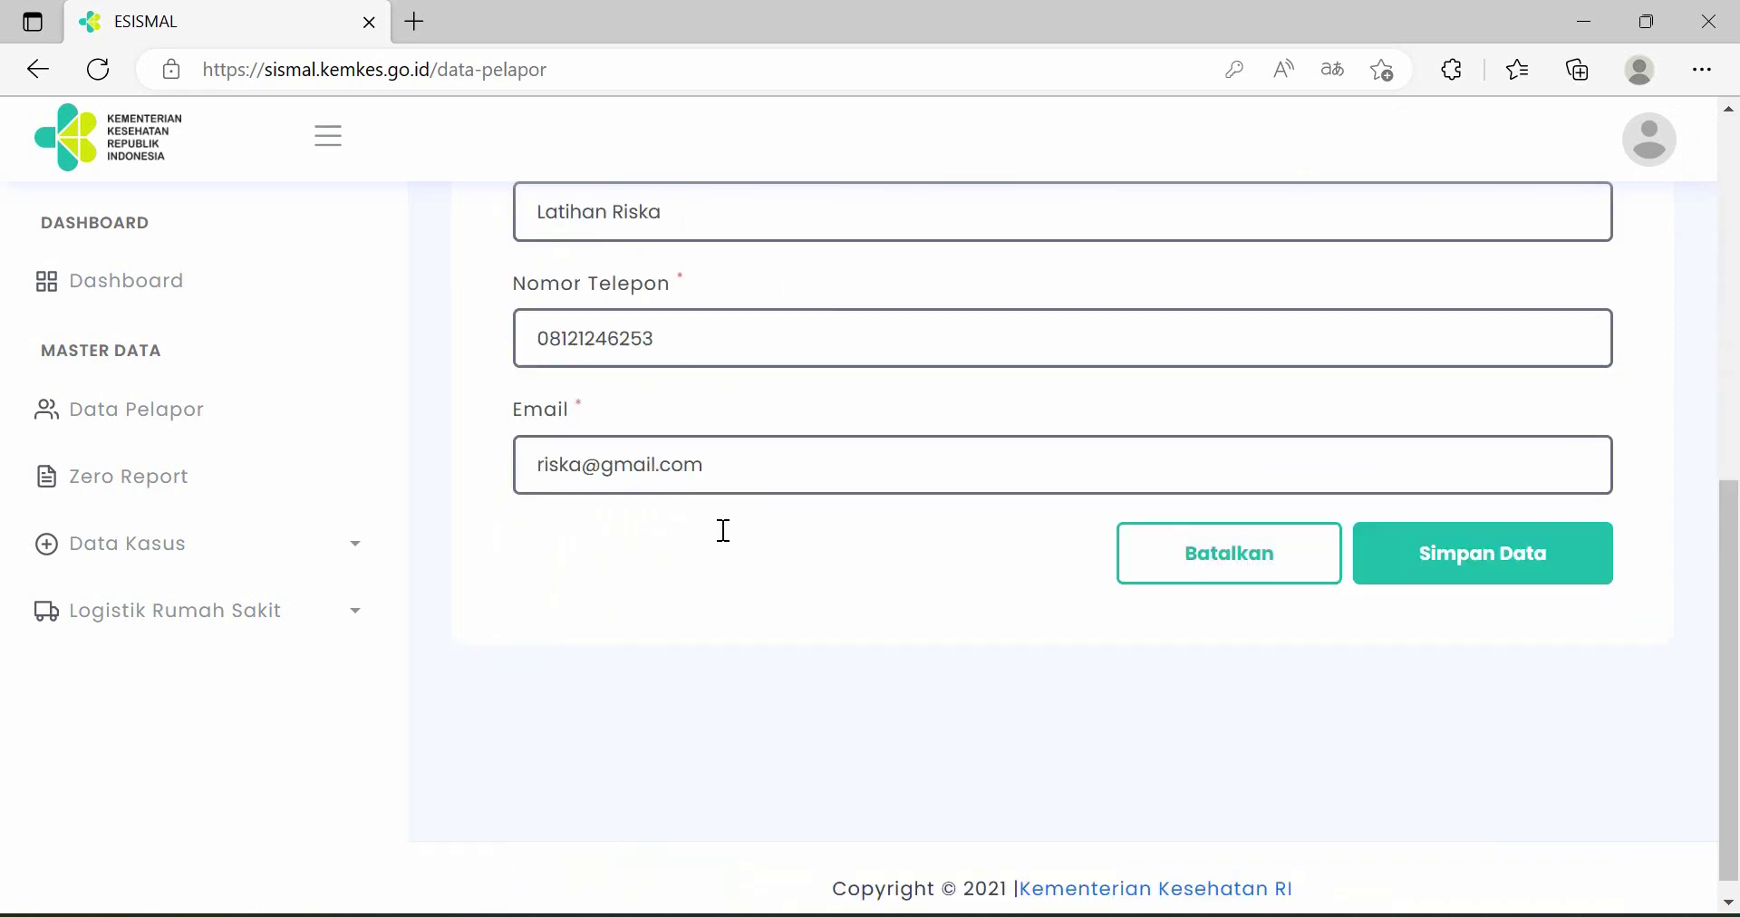
{"action": "scroll", "coordinate": [1184, 668], "scroll_direction": "up", "scroll_amount": 1}
{"action": "left_click", "coordinate": [1196, 669]}
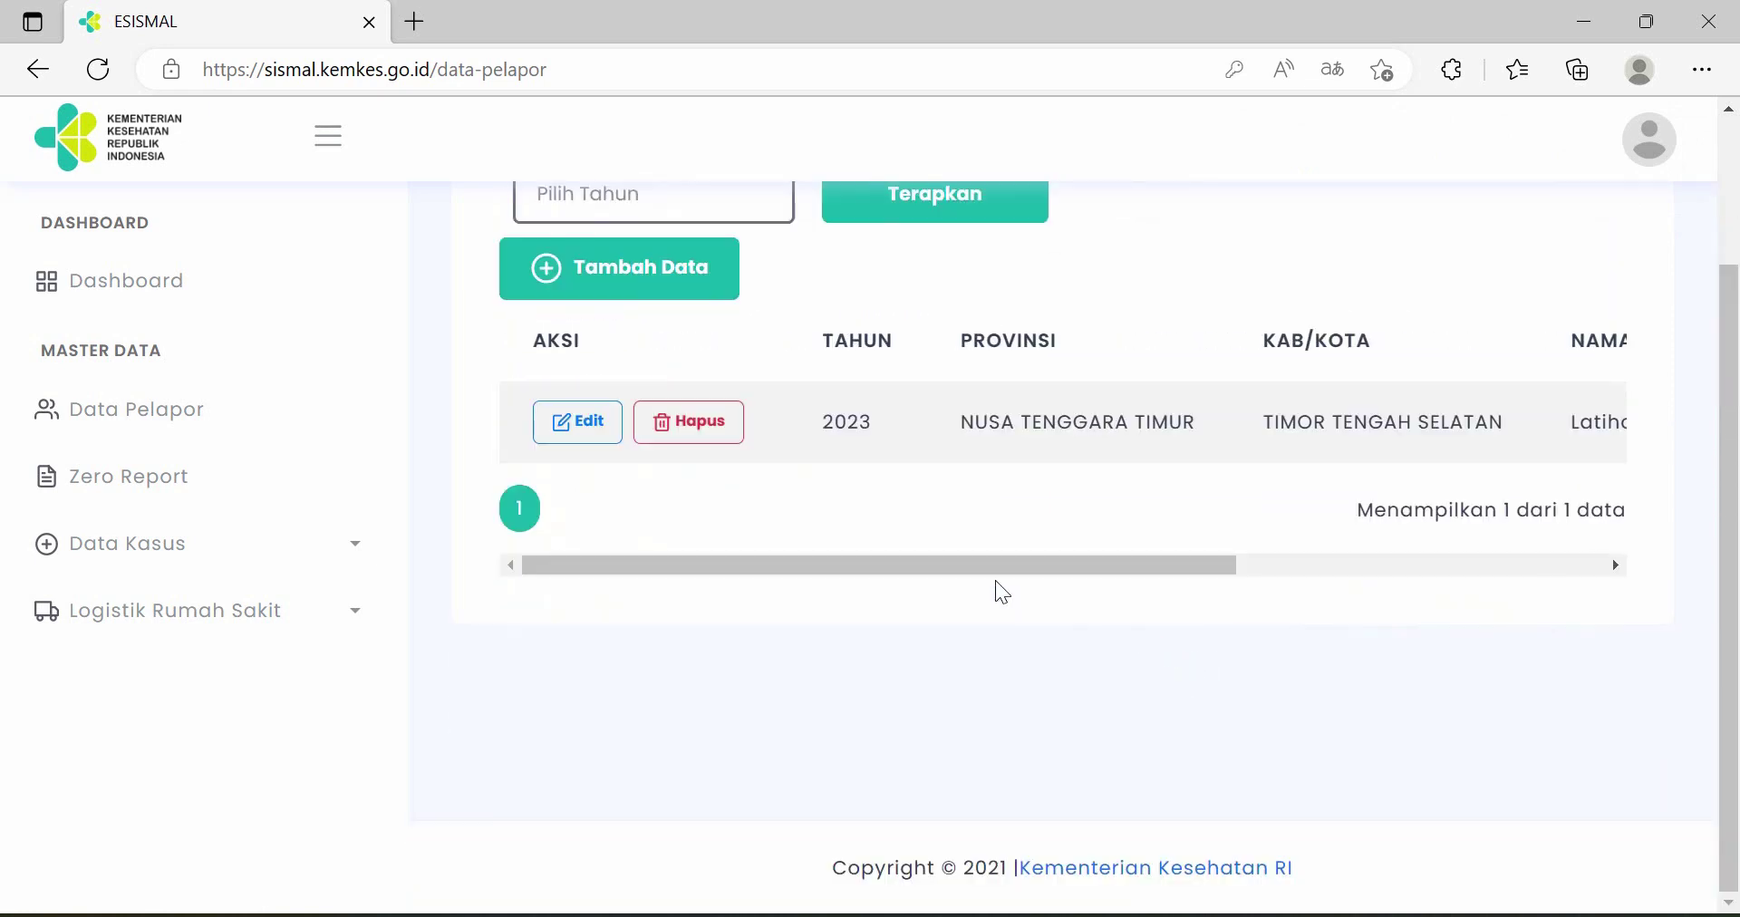
{"action": "scroll", "coordinate": [888, 544], "scroll_direction": "up", "scroll_amount": 1}
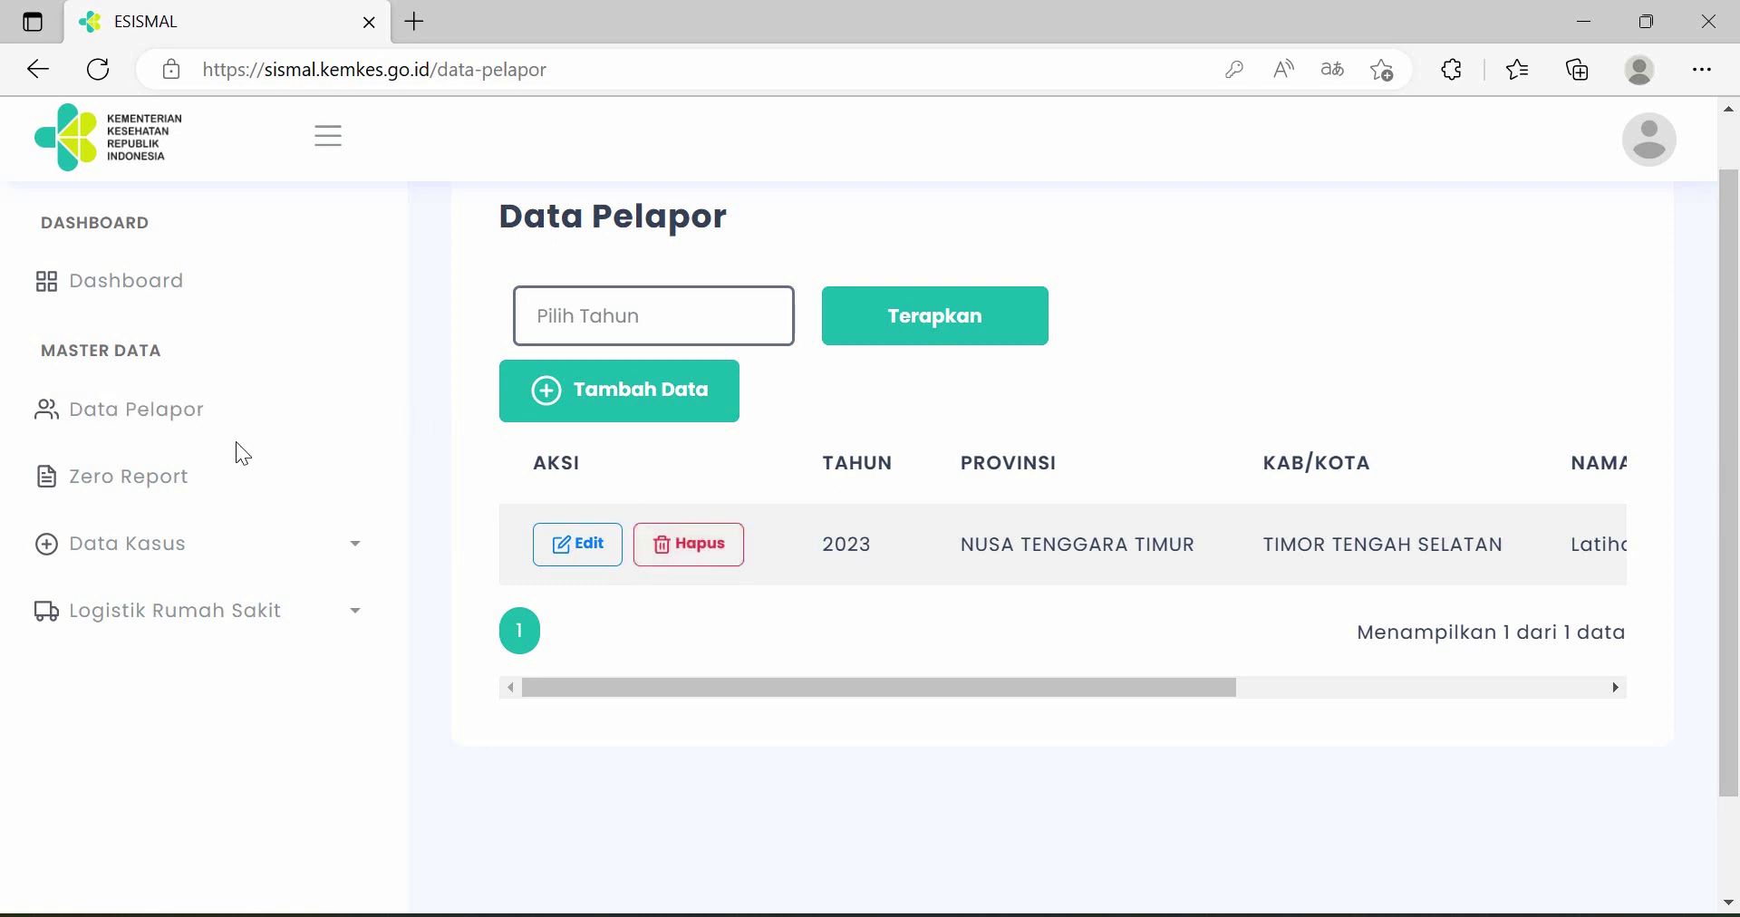
{"action": "left_click", "coordinate": [194, 494]}
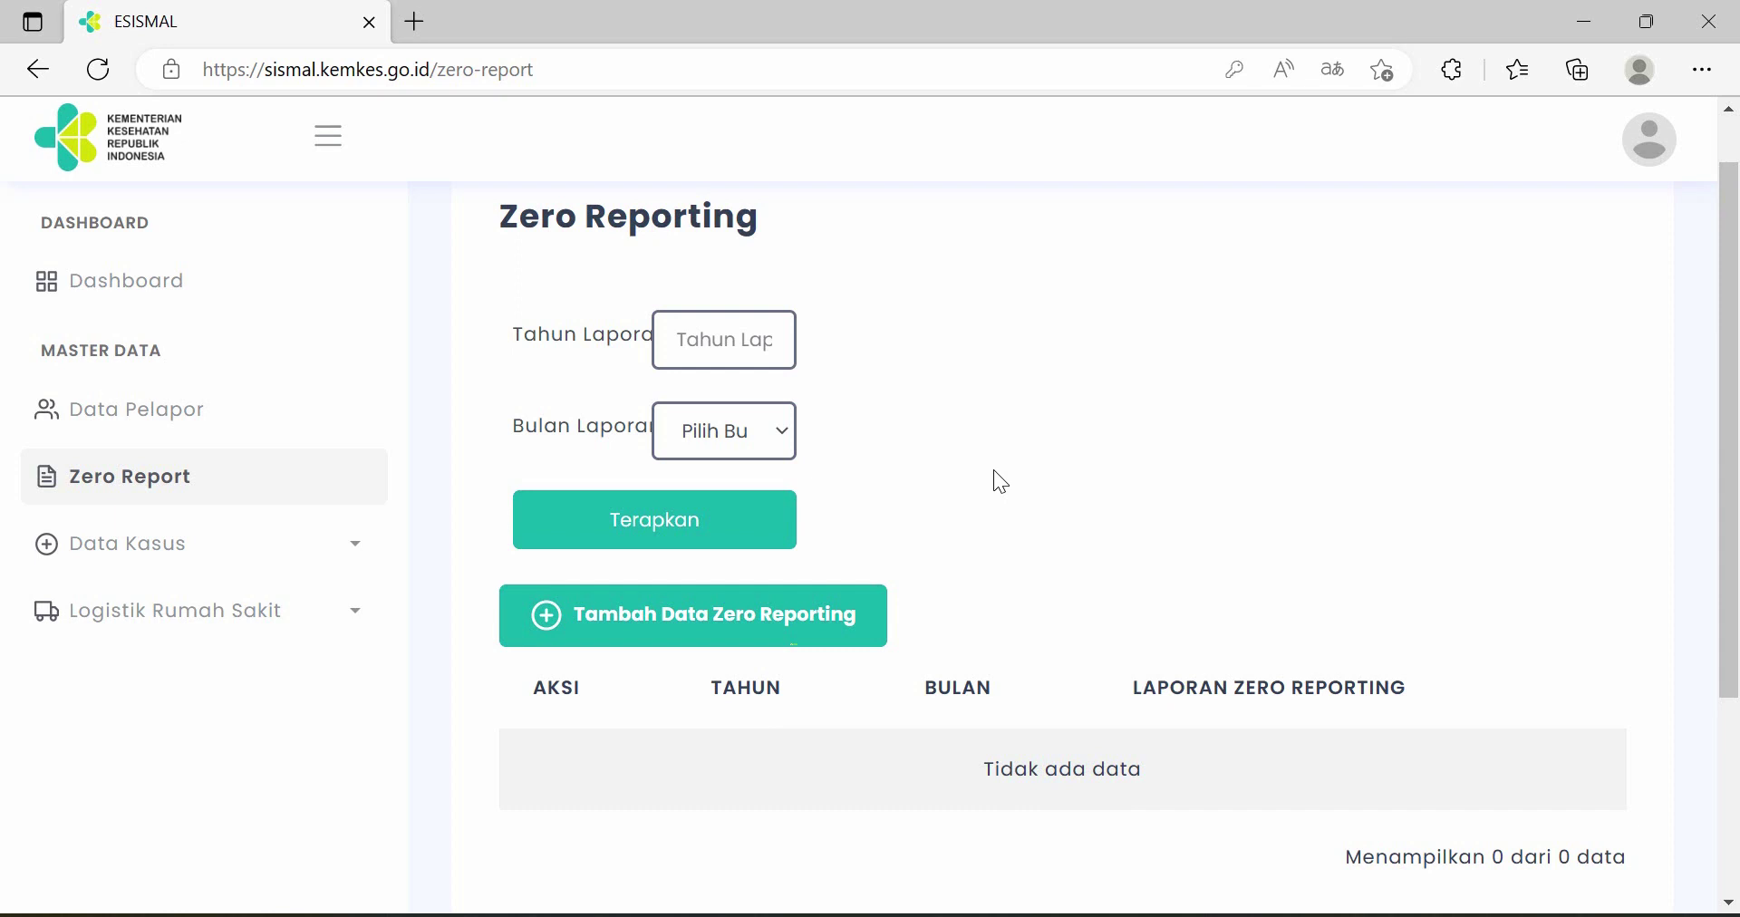
- Add and save a zero report for January 2023 with the answer Ya
{"action": "scroll", "coordinate": [994, 472], "scroll_direction": "down", "scroll_amount": 2}
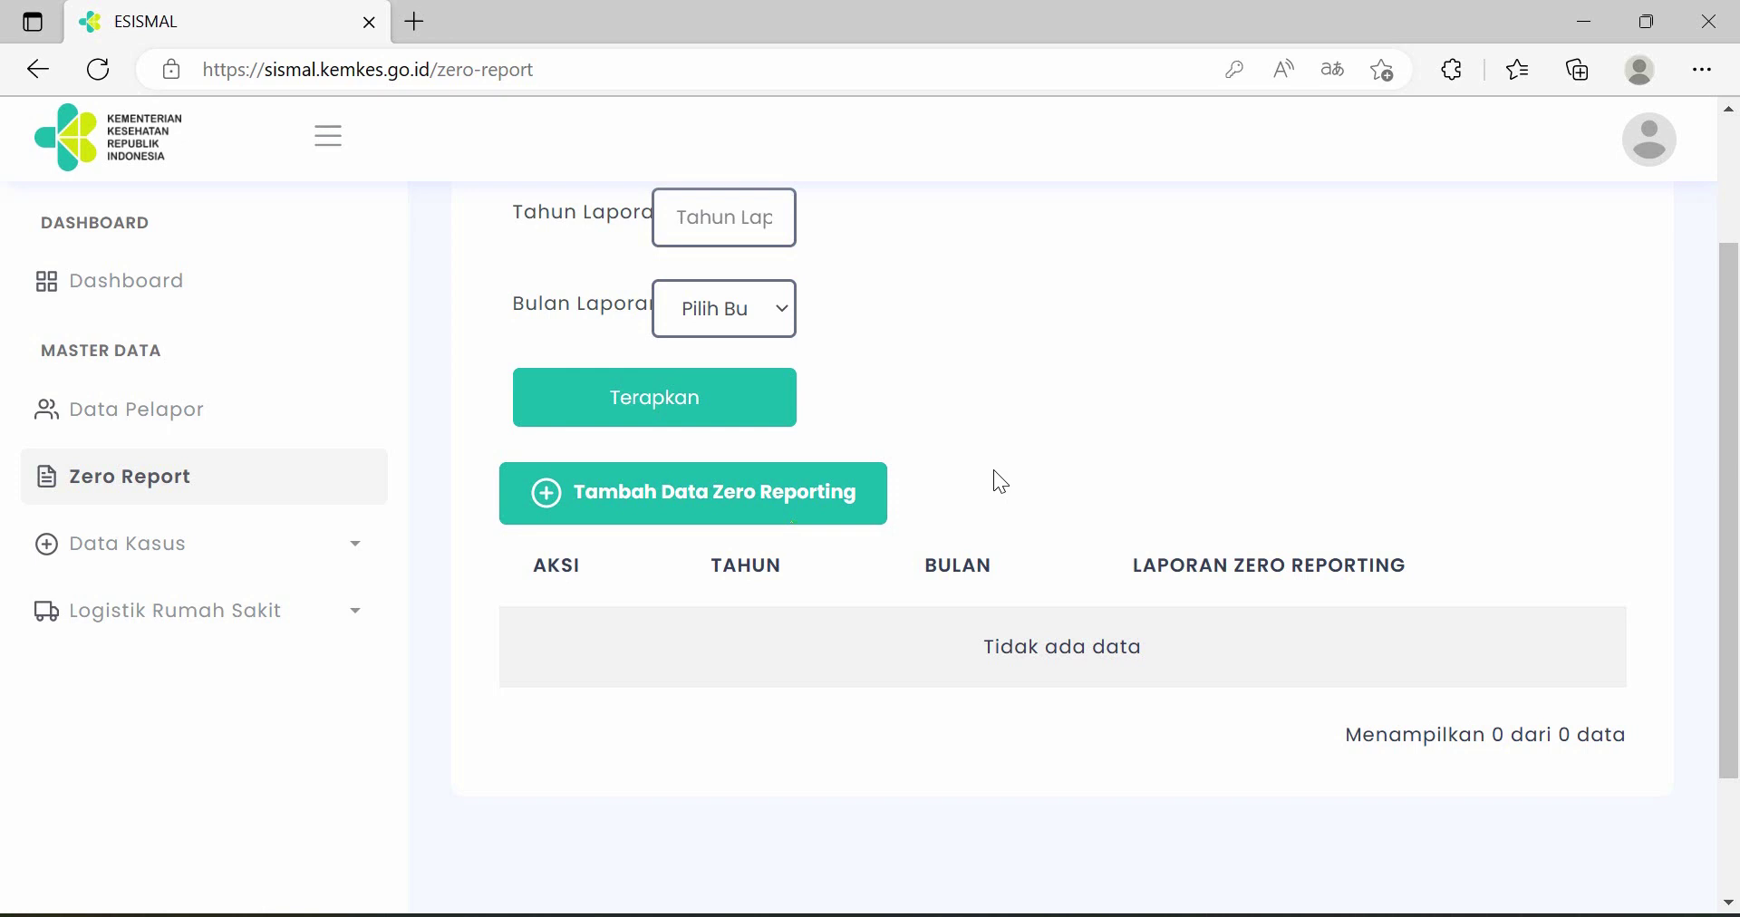
{"action": "scroll", "coordinate": [1004, 449], "scroll_direction": "down", "scroll_amount": 2}
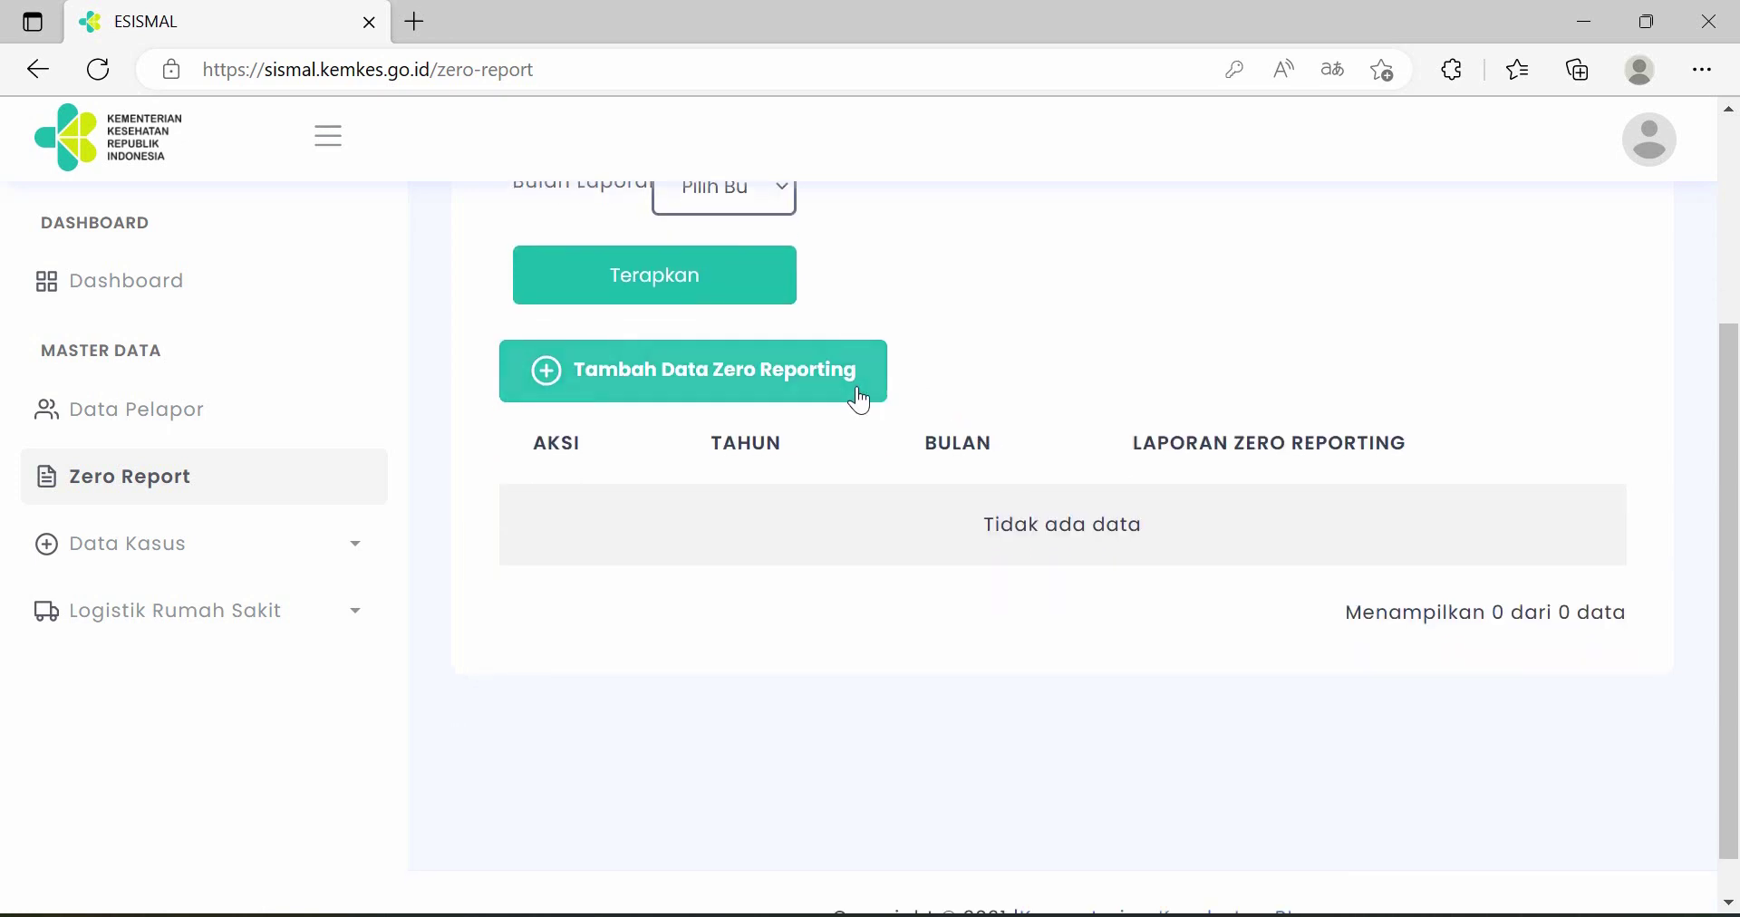
{"action": "left_click", "coordinate": [746, 396]}
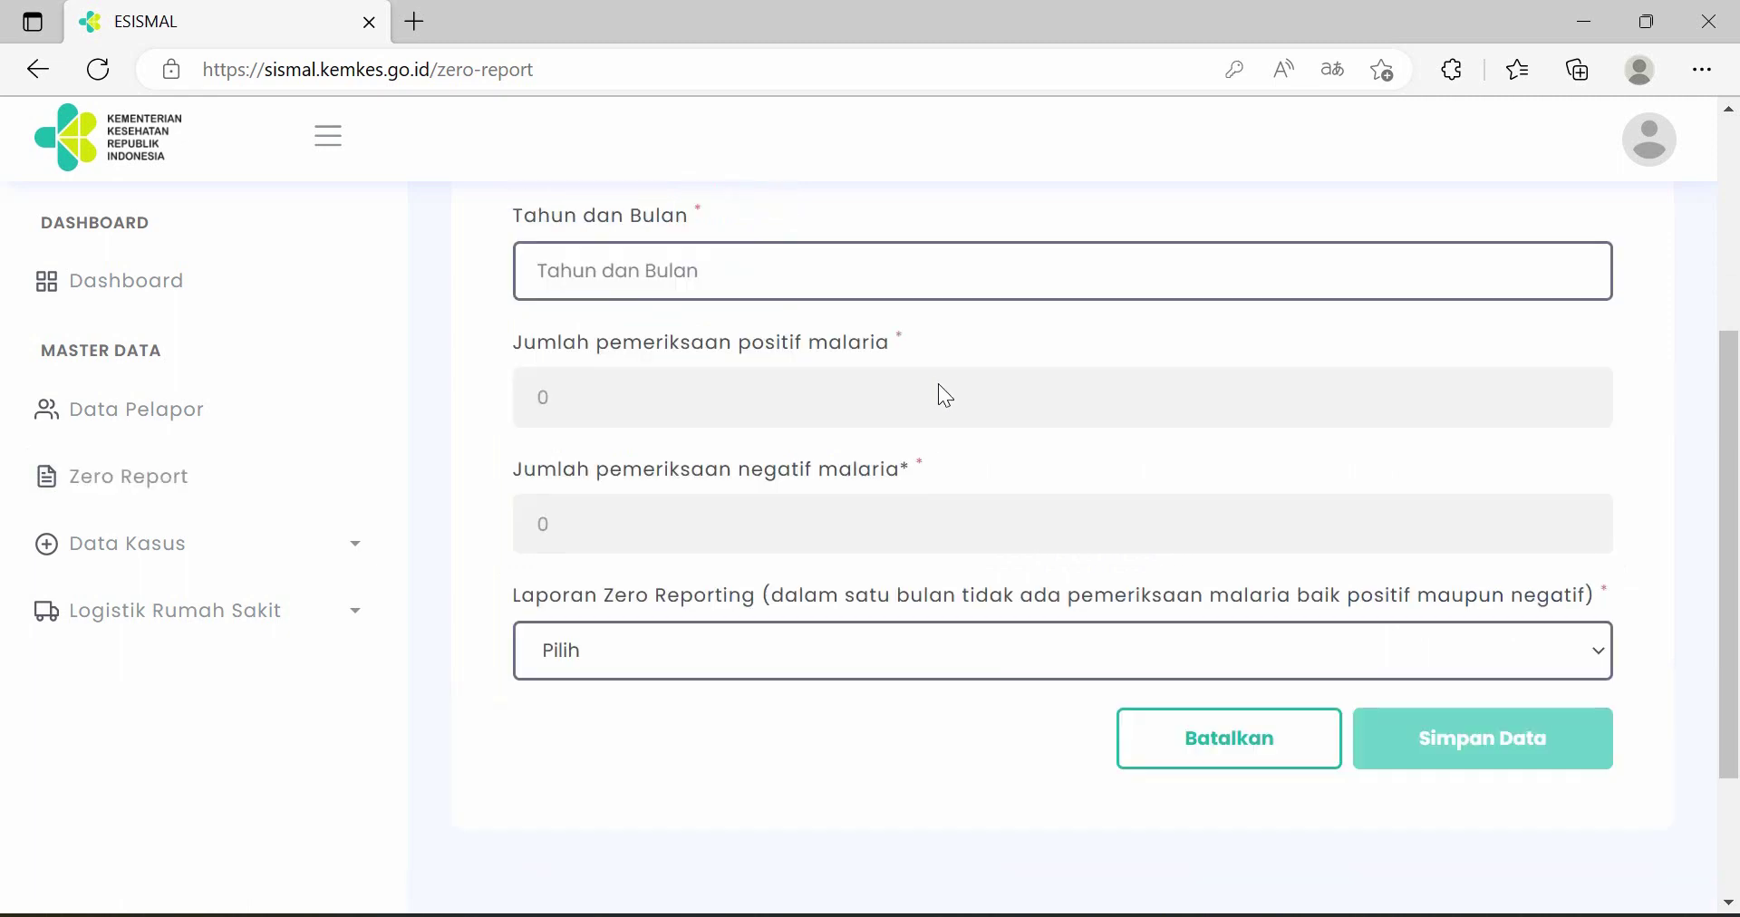
{"action": "left_click", "coordinate": [853, 284]}
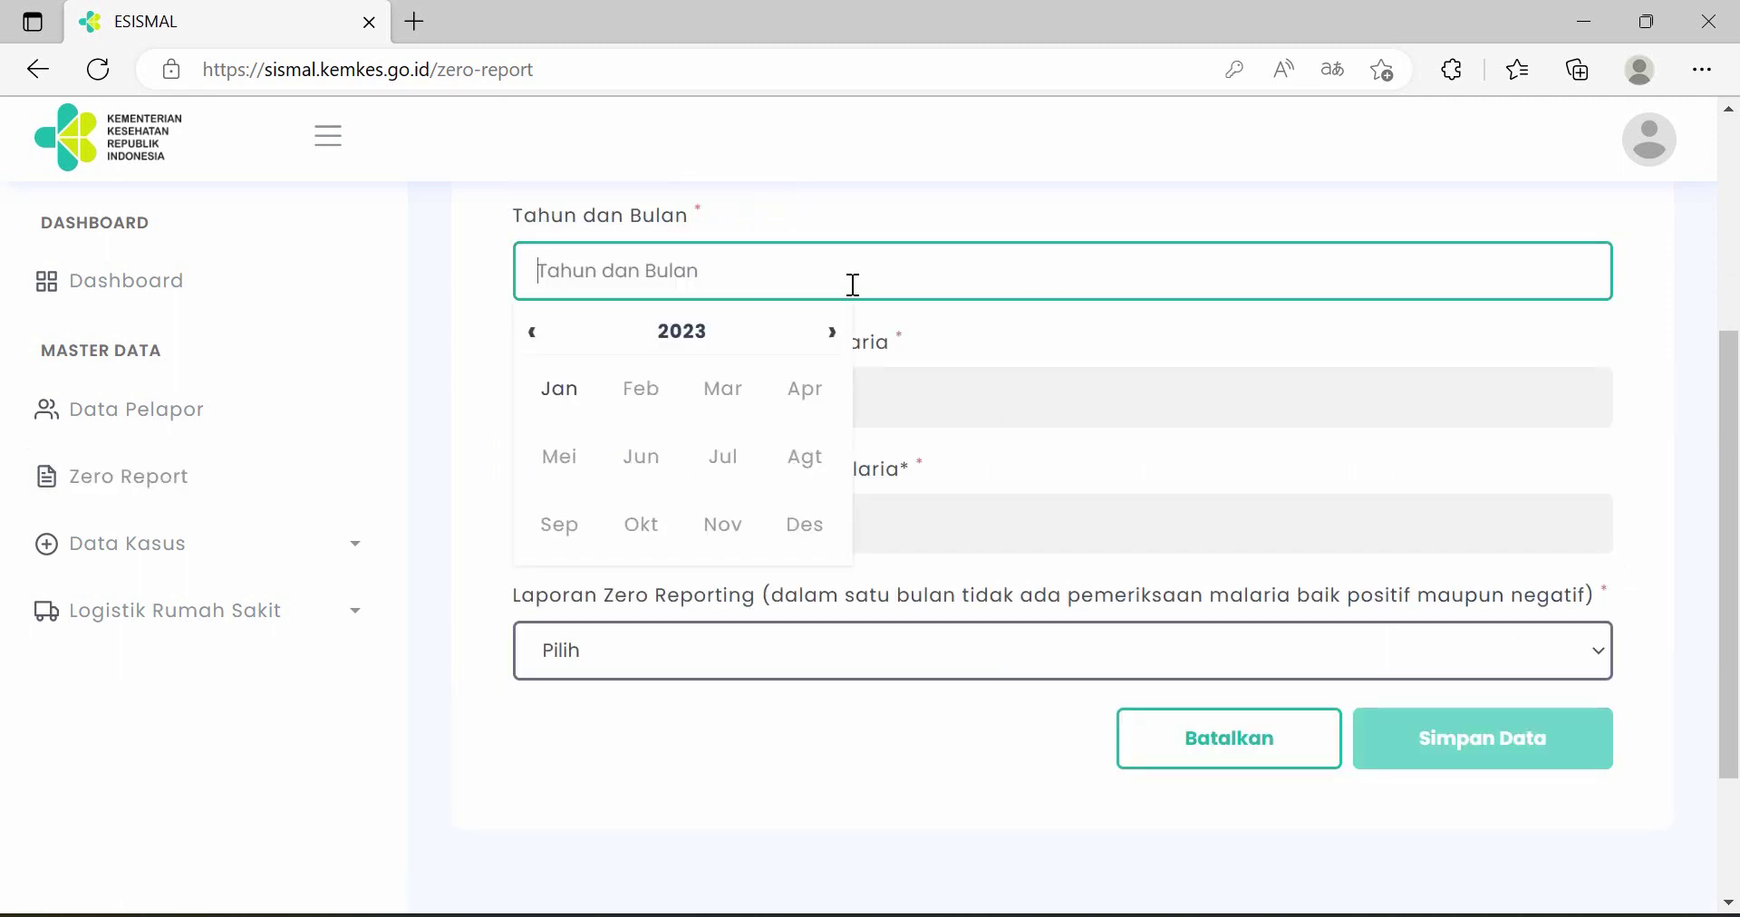
{"action": "left_click", "coordinate": [689, 344]}
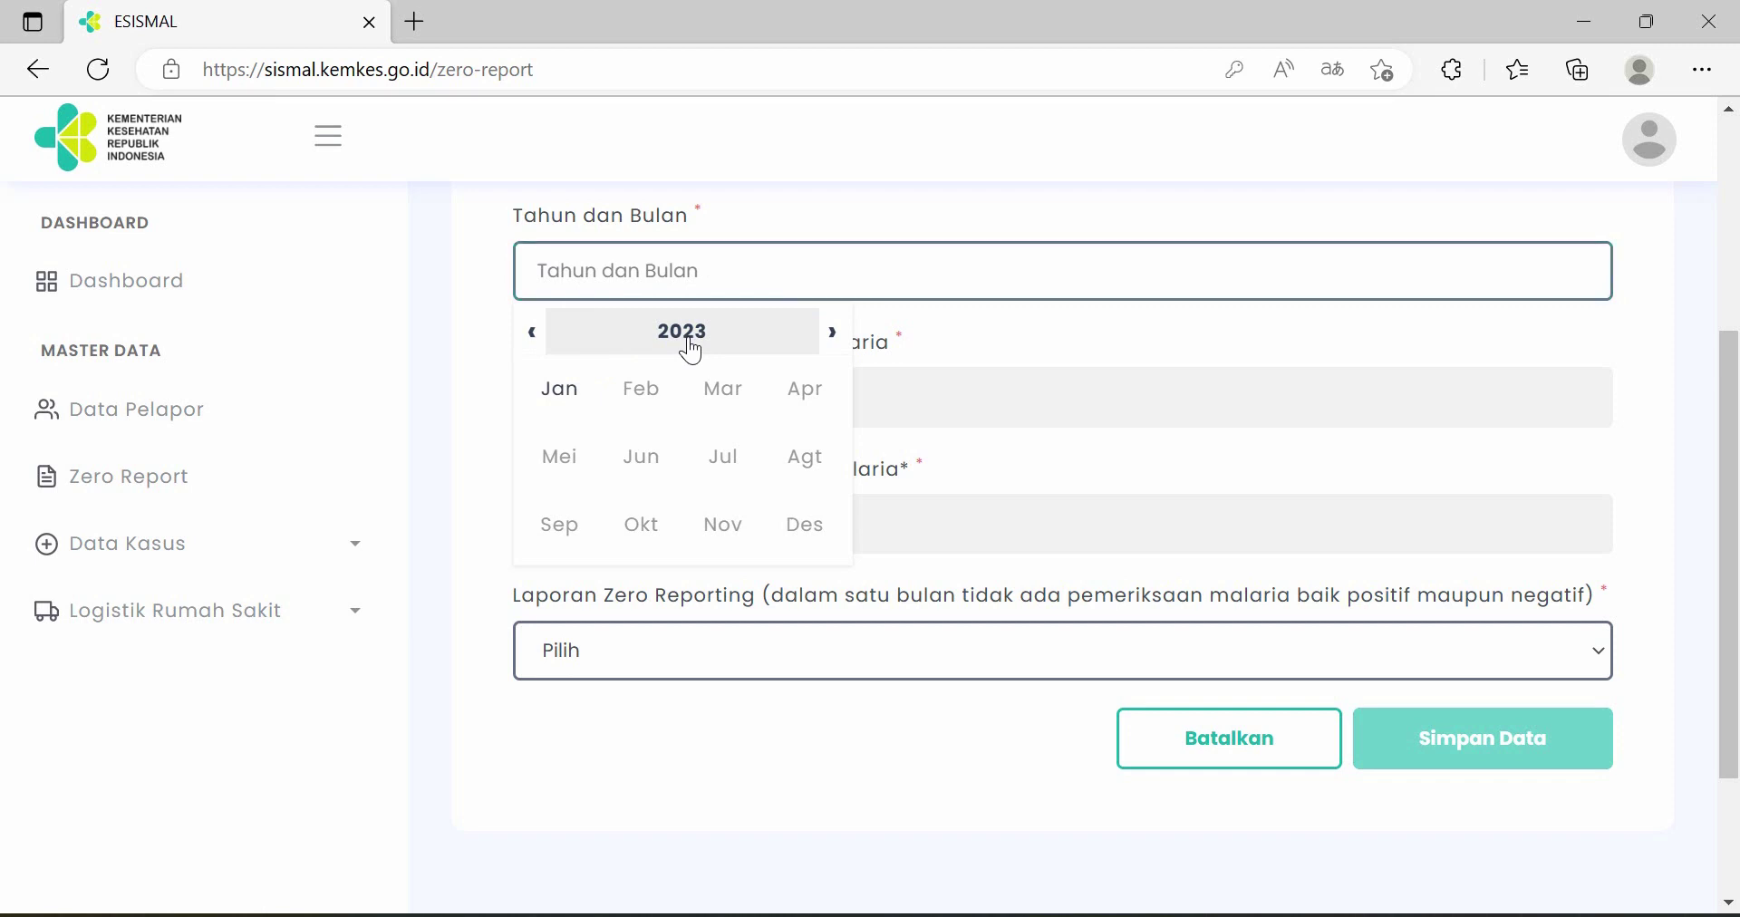
{"action": "left_click", "coordinate": [571, 476]}
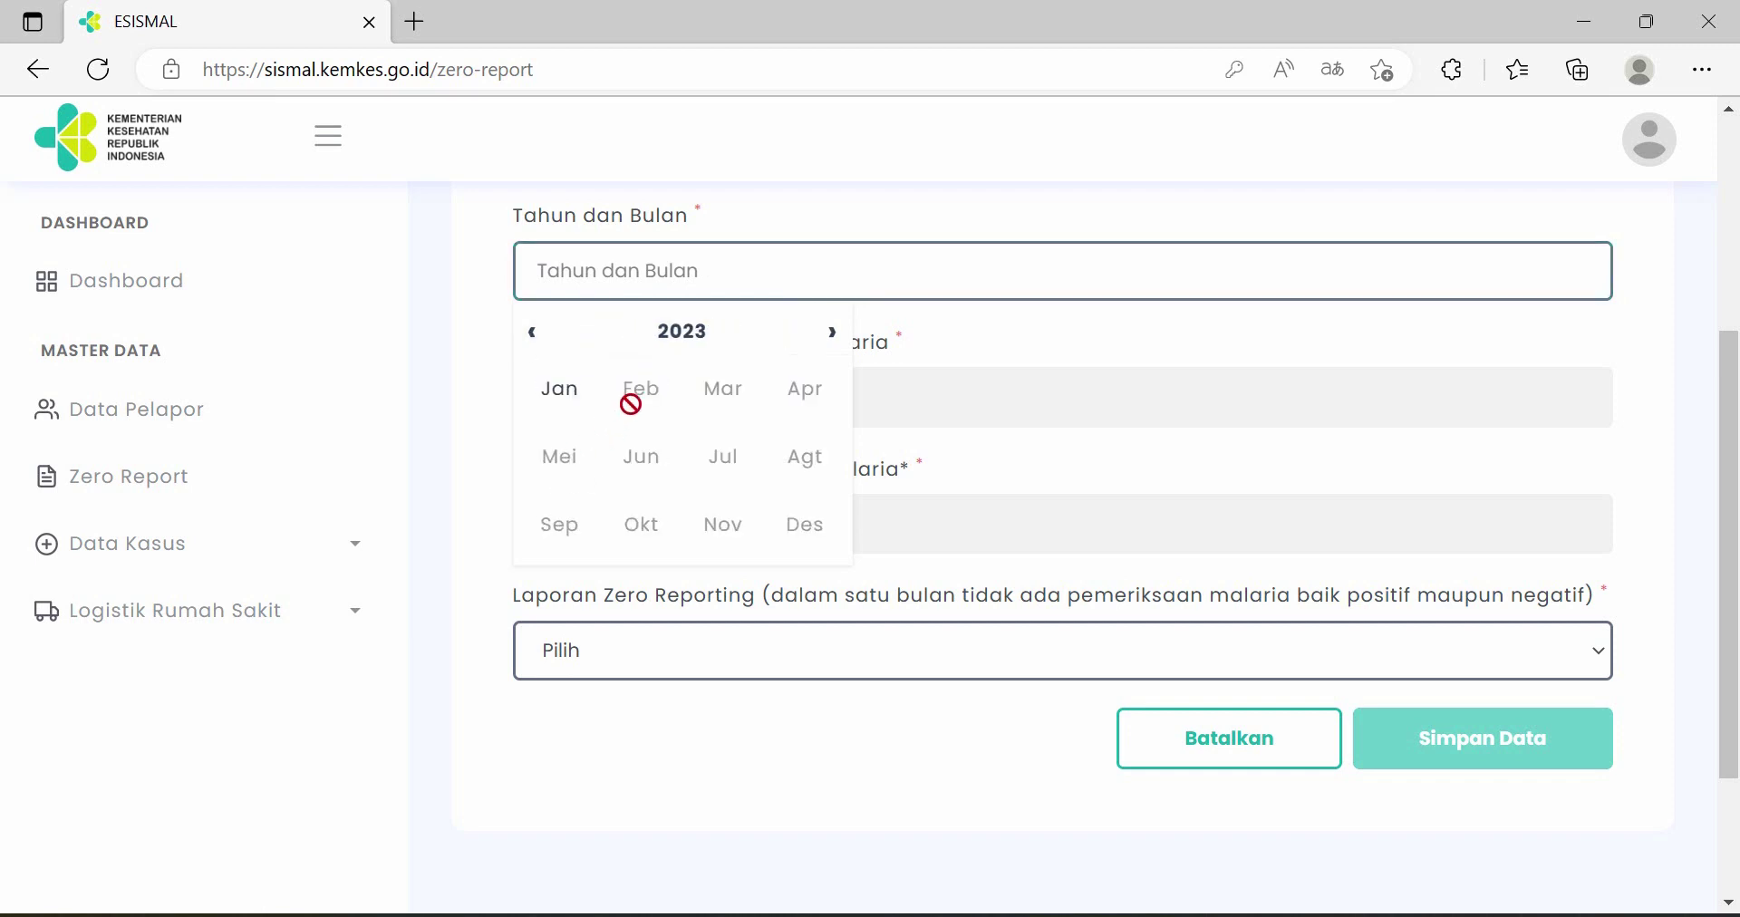
{"action": "left_click", "coordinate": [562, 399]}
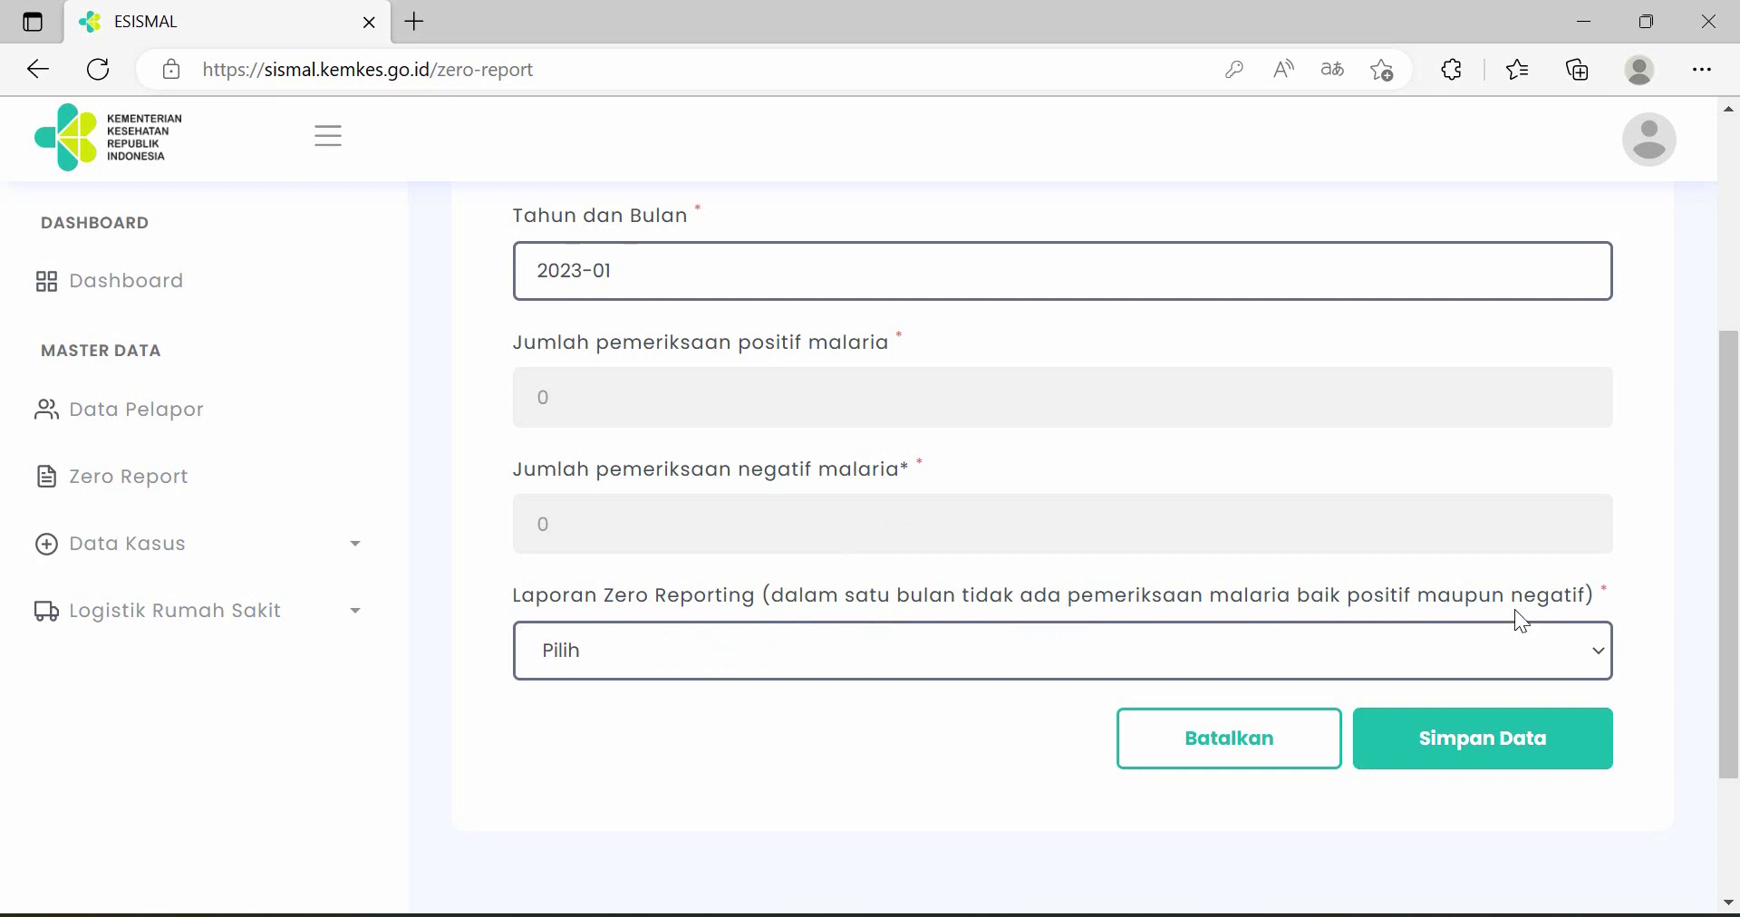
{"action": "left_click", "coordinate": [1169, 663]}
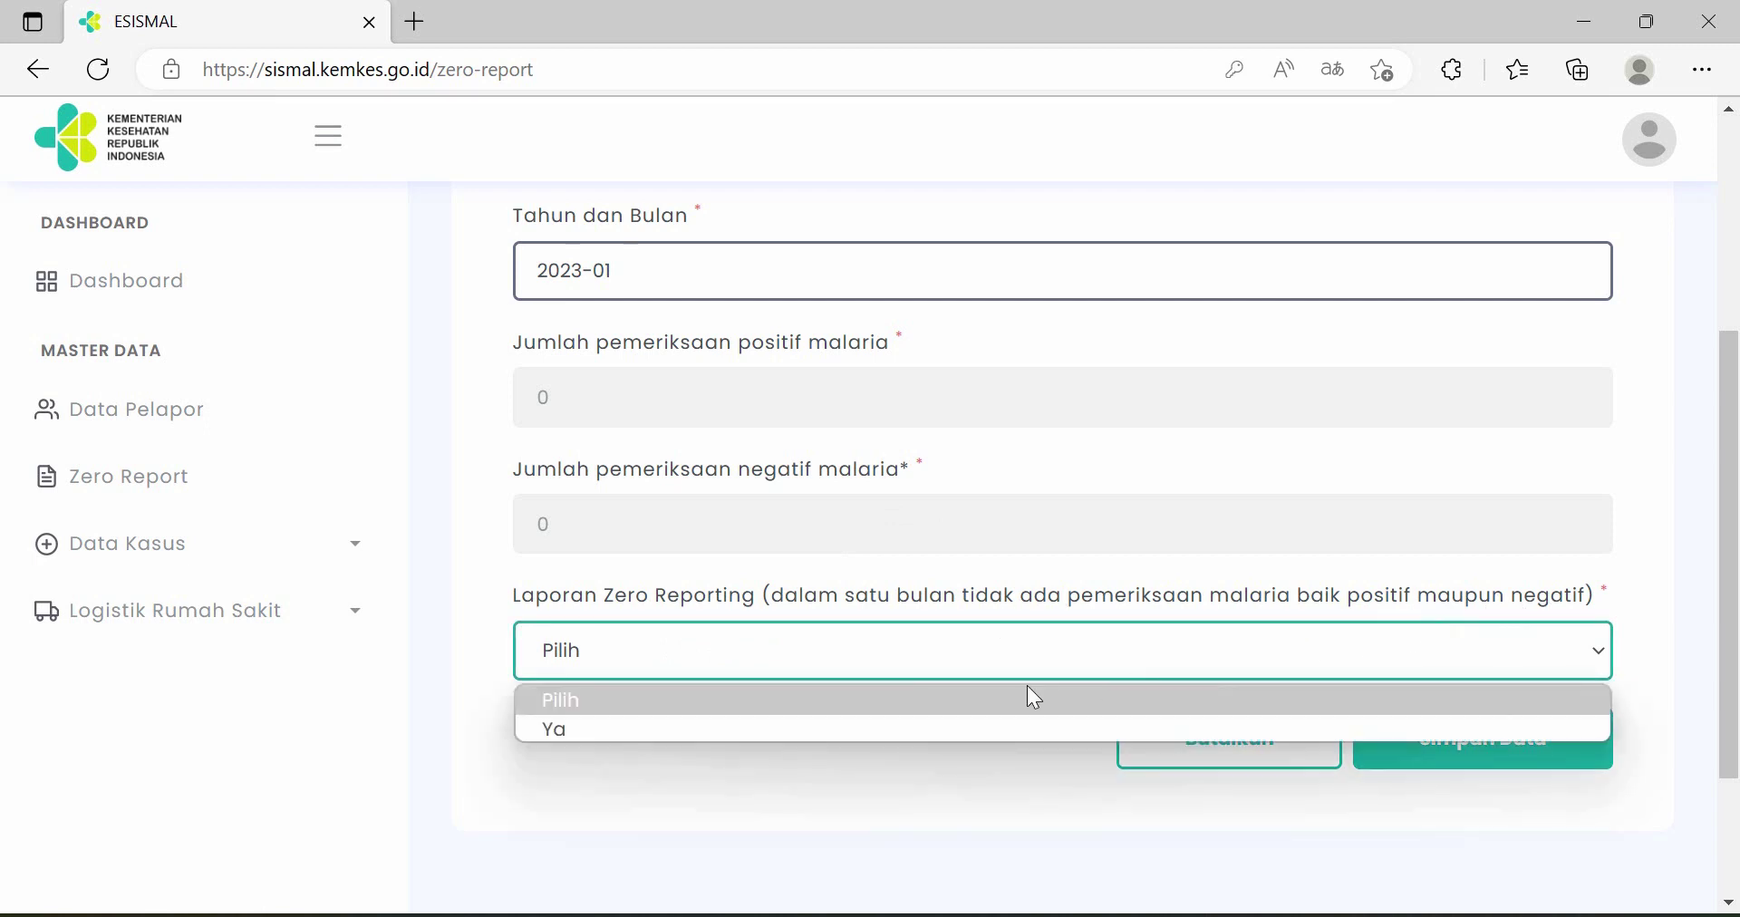
{"action": "left_click", "coordinate": [679, 733]}
{"action": "left_click", "coordinate": [1499, 750]}
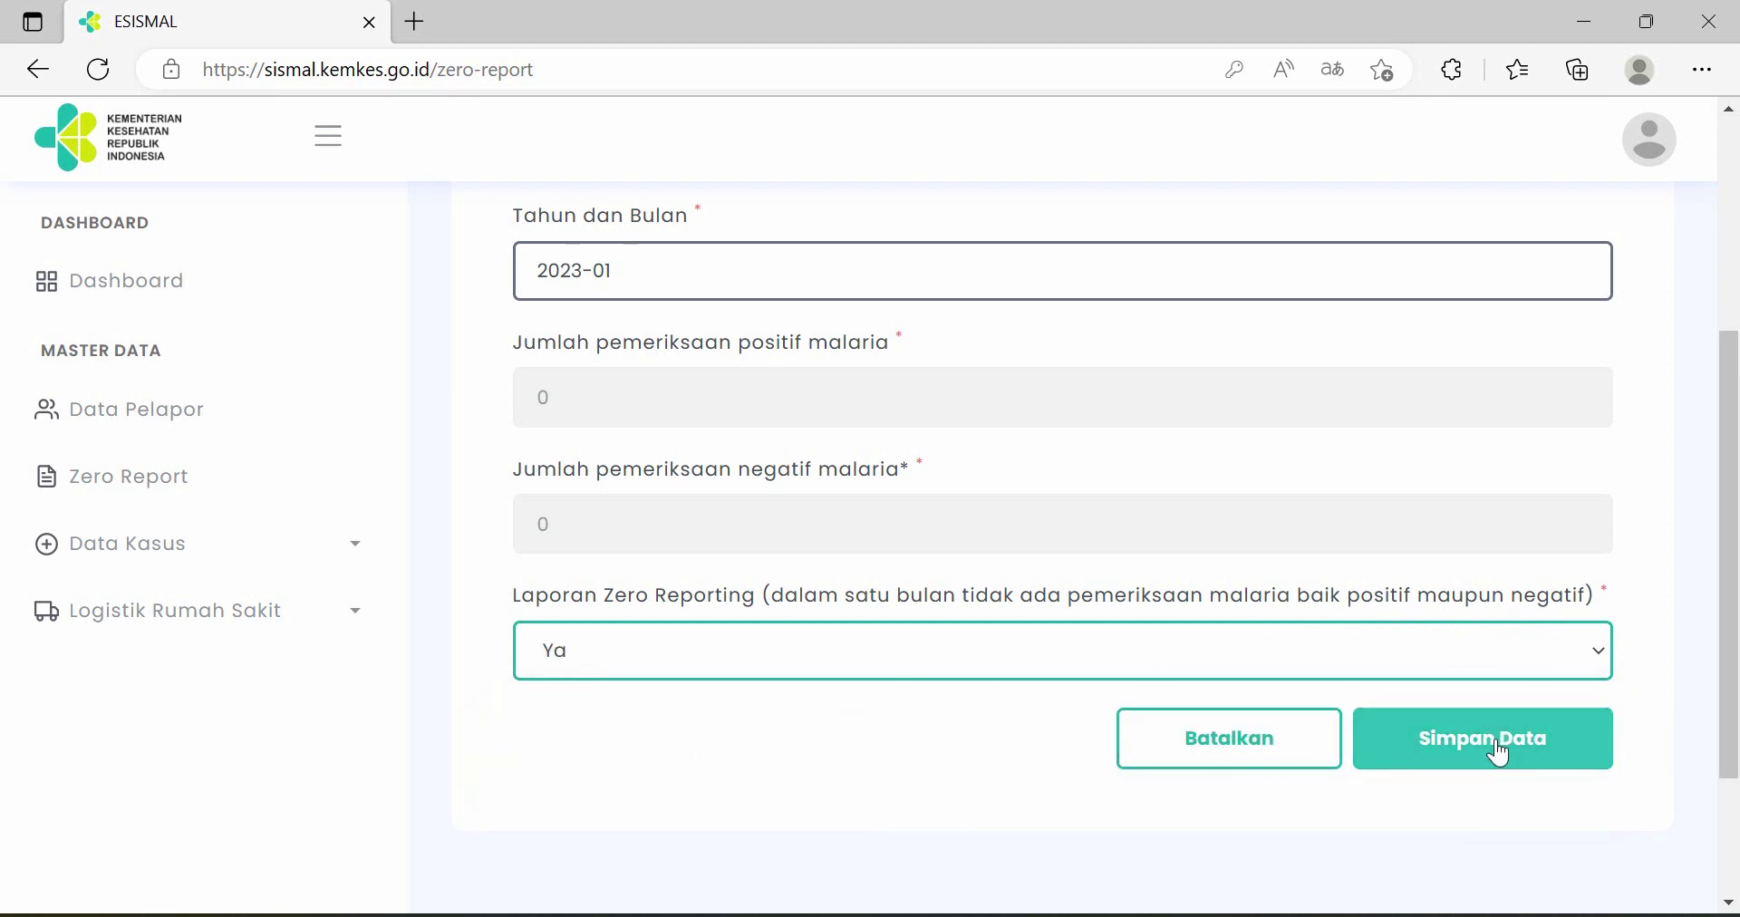
{"action": "left_click", "coordinate": [1500, 752]}
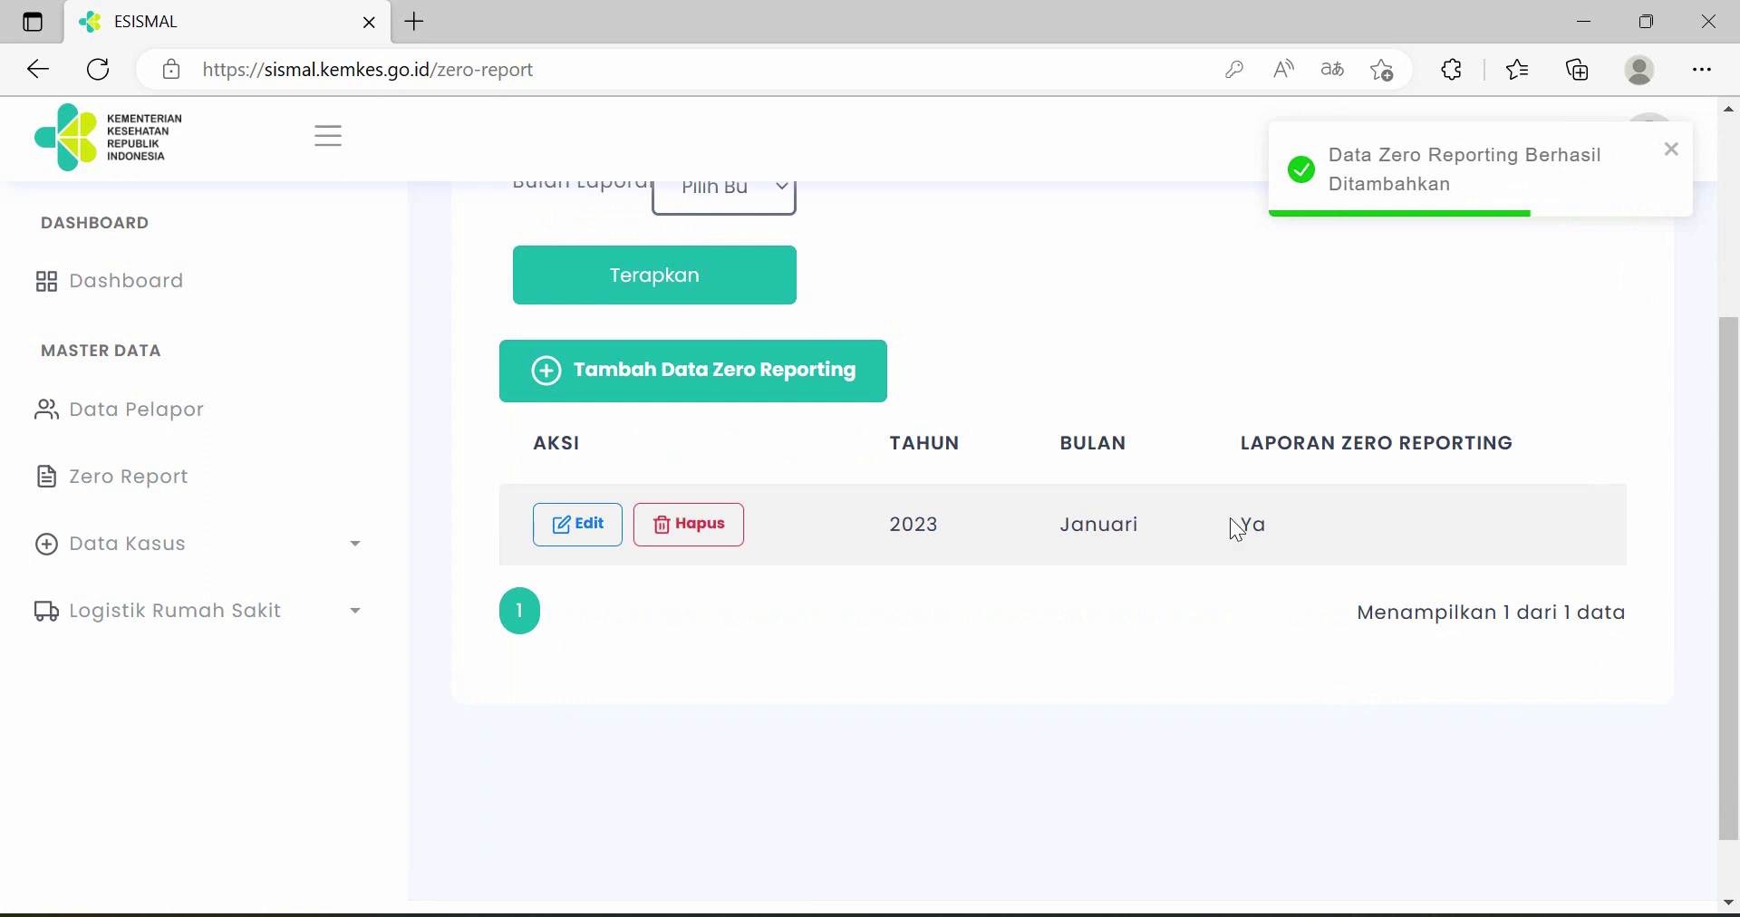
- Open the January 2023 zero report, cancel it unchanged, then expand Data Kasus
{"action": "left_click", "coordinate": [578, 525]}
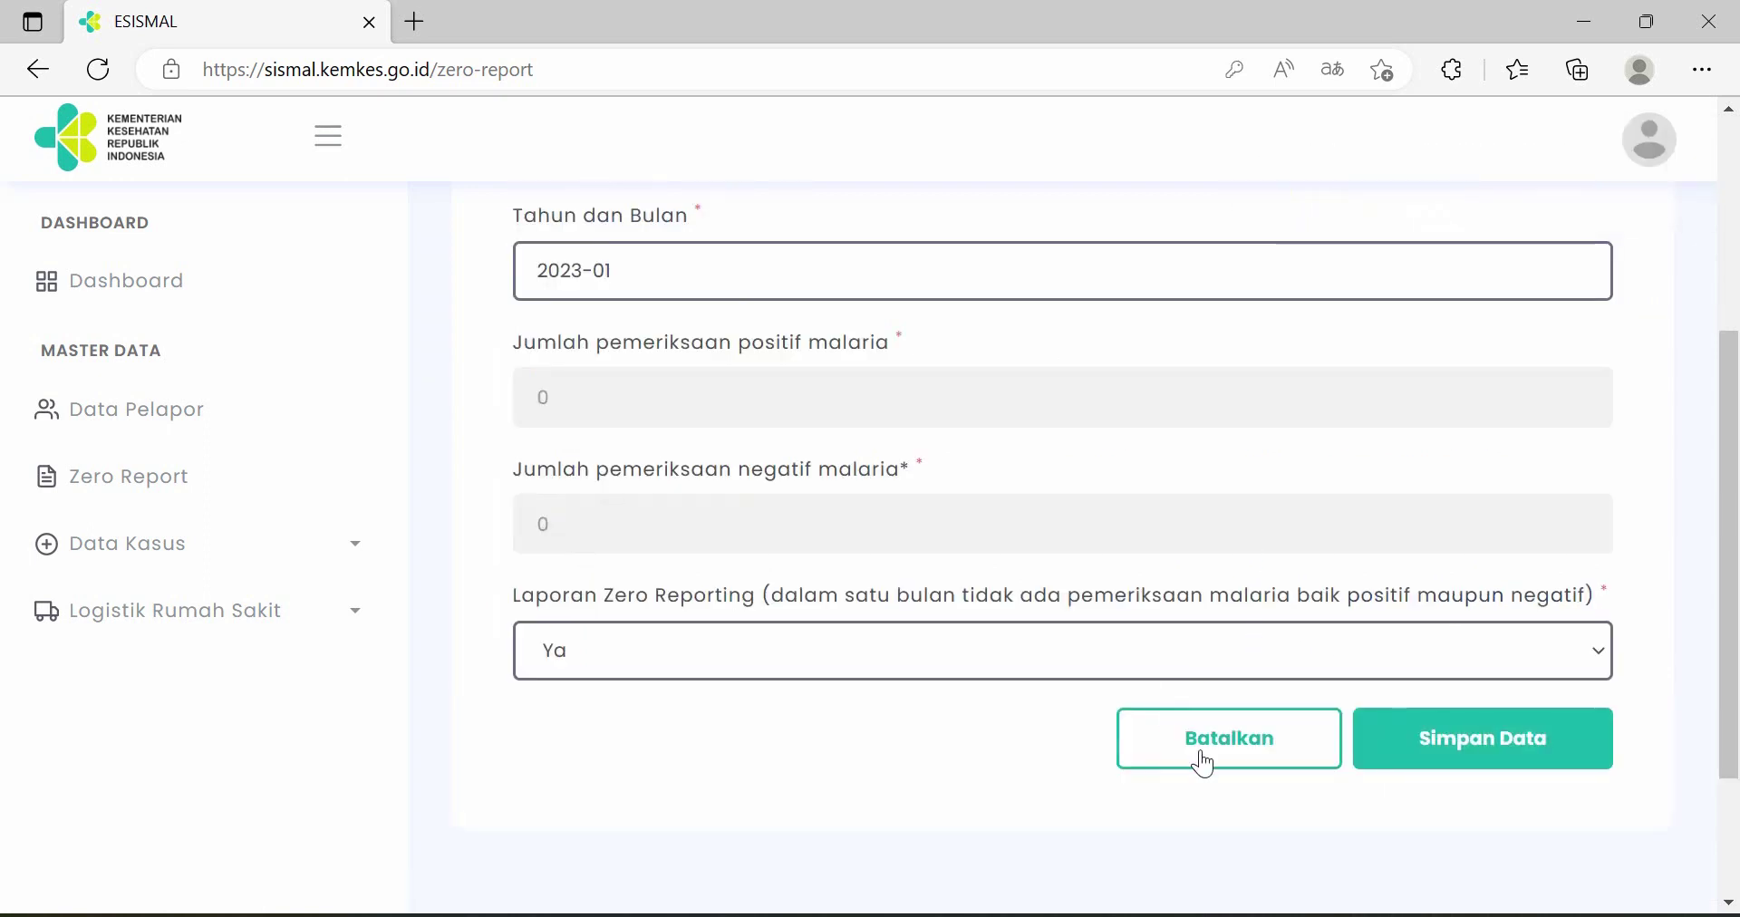
{"action": "left_click", "coordinate": [1205, 759]}
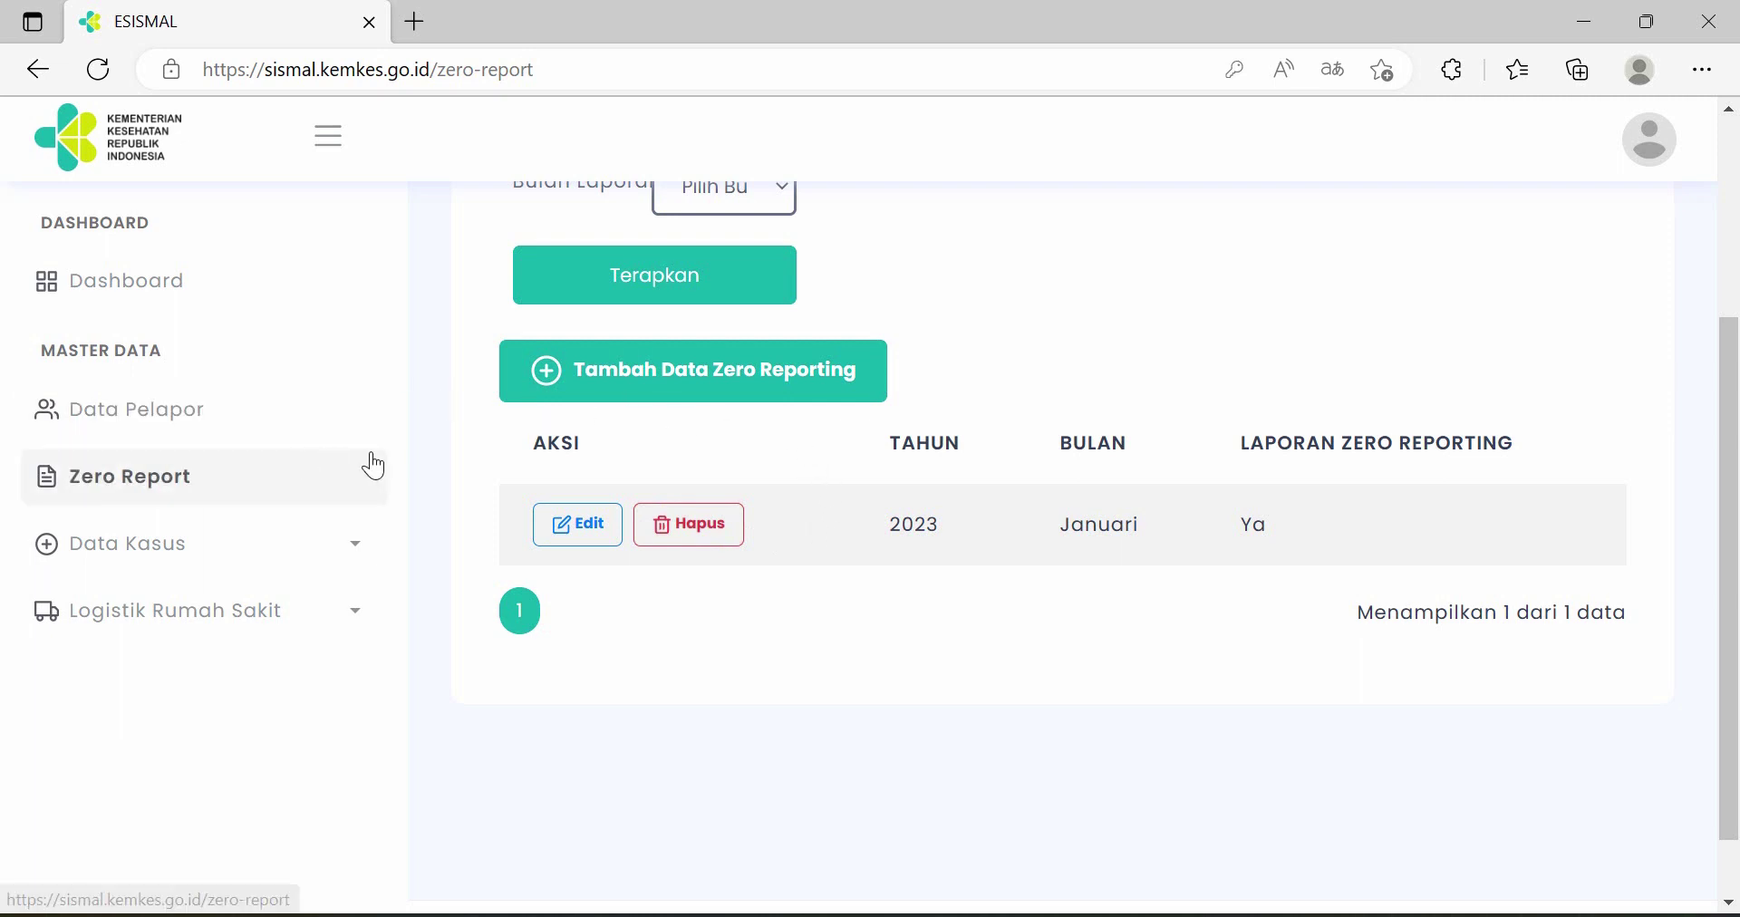
{"action": "left_click", "coordinate": [354, 555]}
- Open the Register Malaria 1 list and start a blank new case at Data Pribadi
{"action": "scroll", "coordinate": [334, 580], "scroll_direction": "down", "scroll_amount": 3}
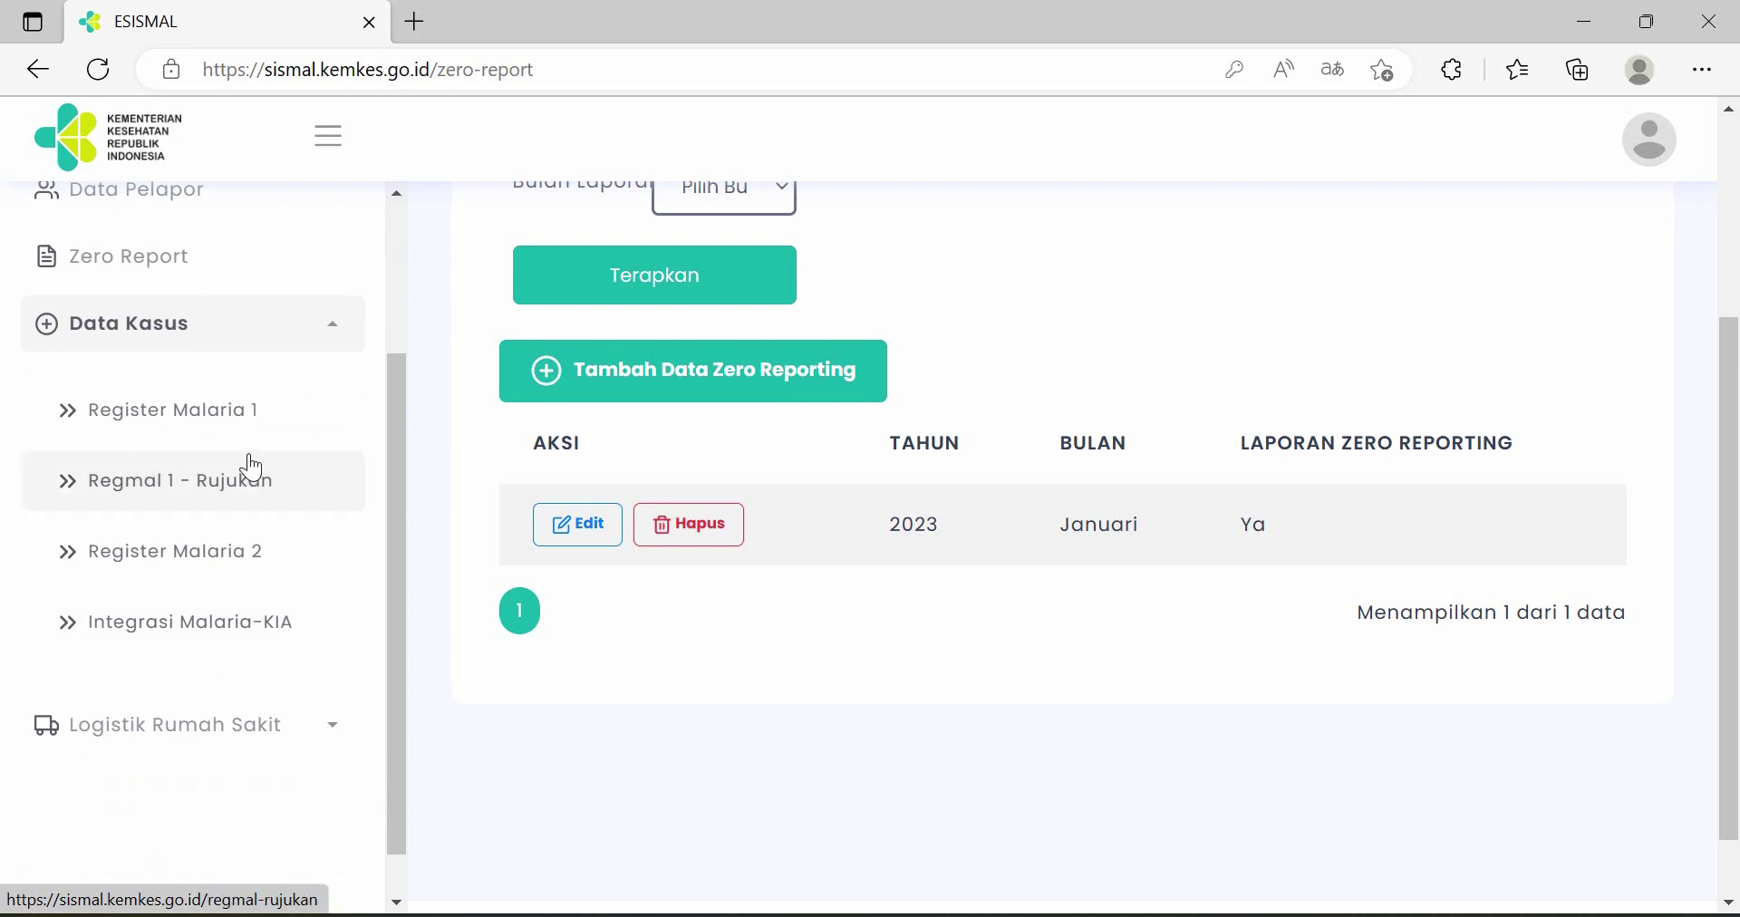
{"action": "left_click", "coordinate": [227, 430]}
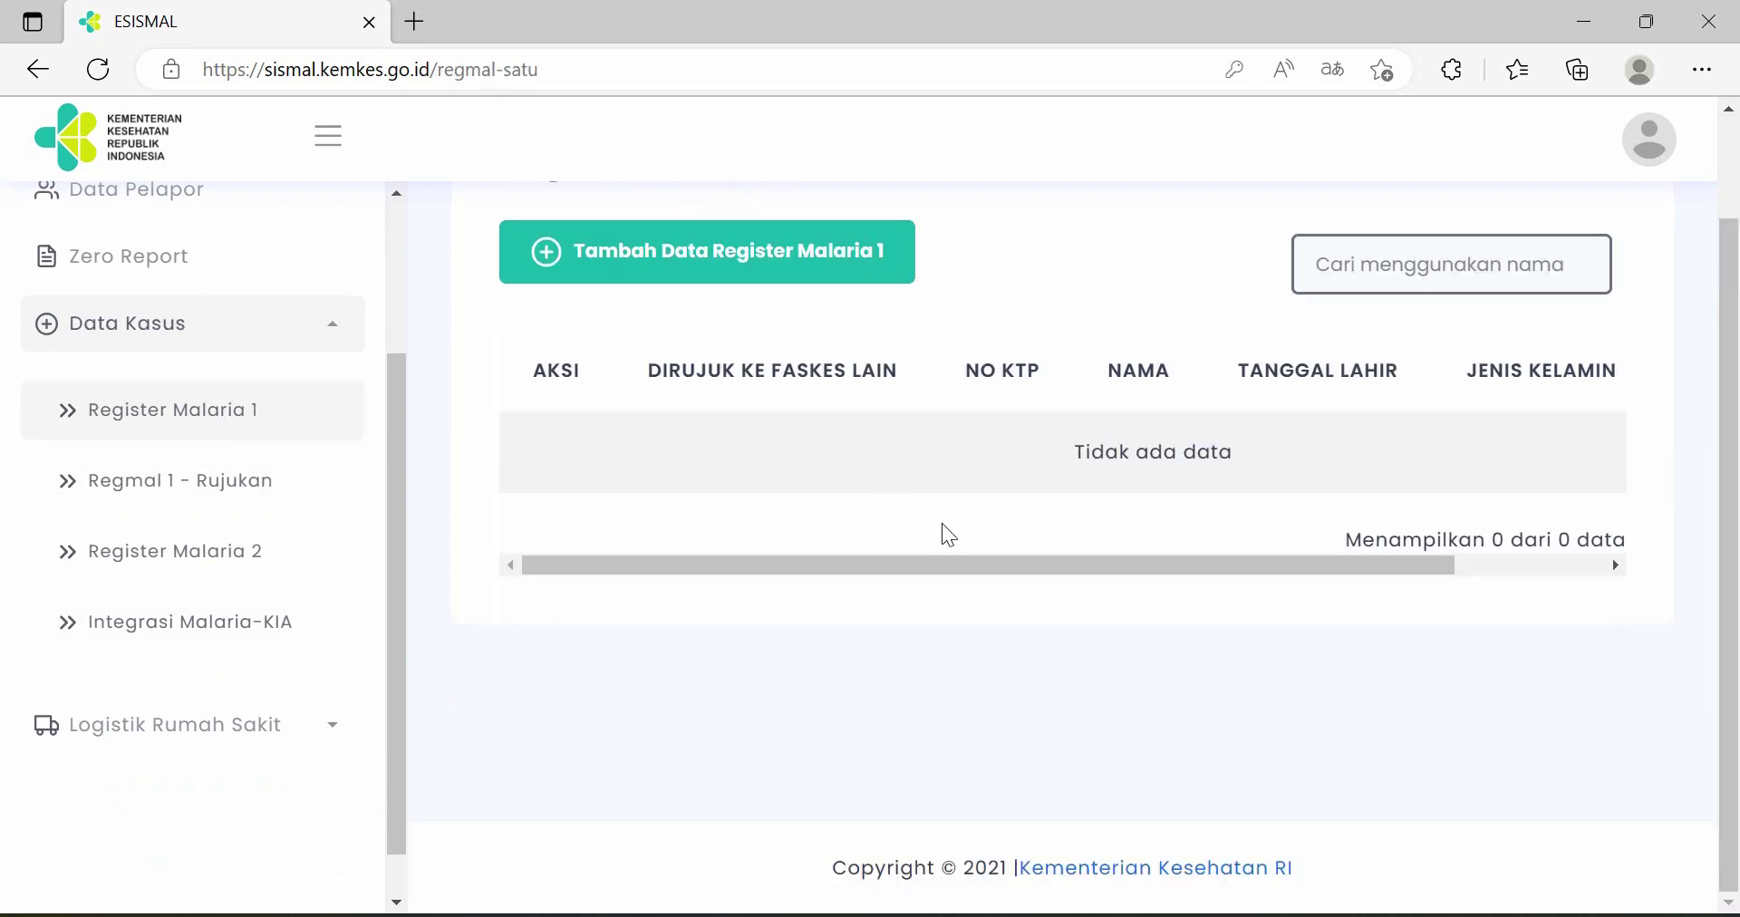
{"action": "scroll", "coordinate": [948, 534], "scroll_direction": "up", "scroll_amount": 1}
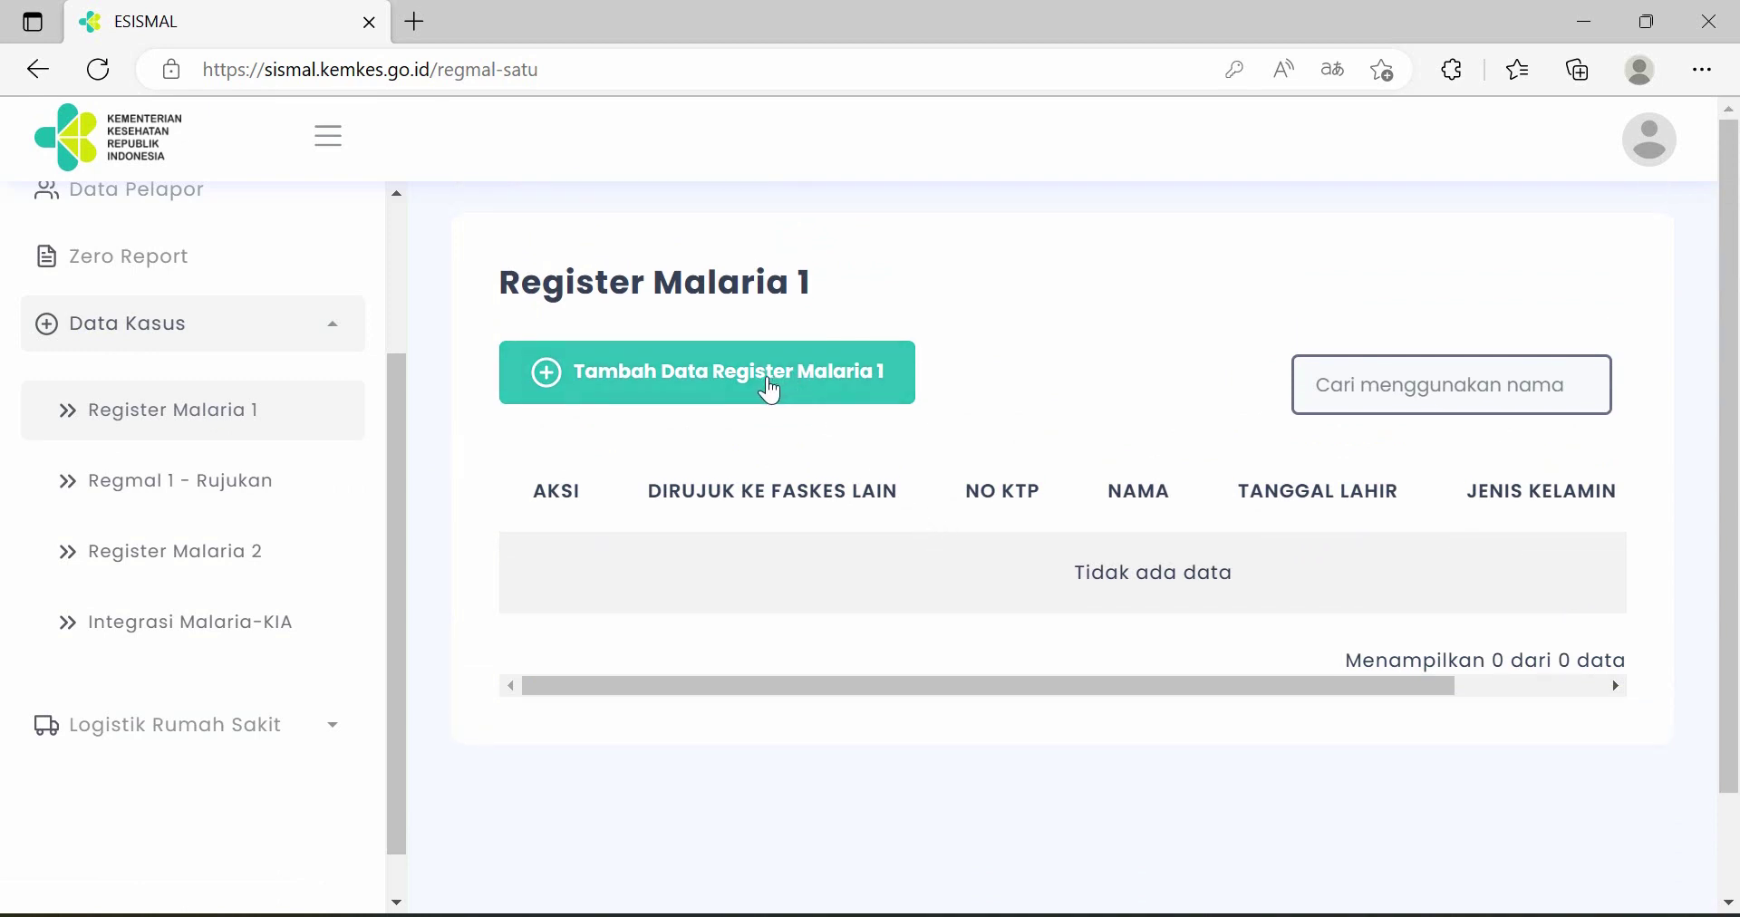
{"action": "left_click", "coordinate": [770, 391]}
{"action": "scroll", "coordinate": [942, 531], "scroll_direction": "down", "scroll_amount": 3}
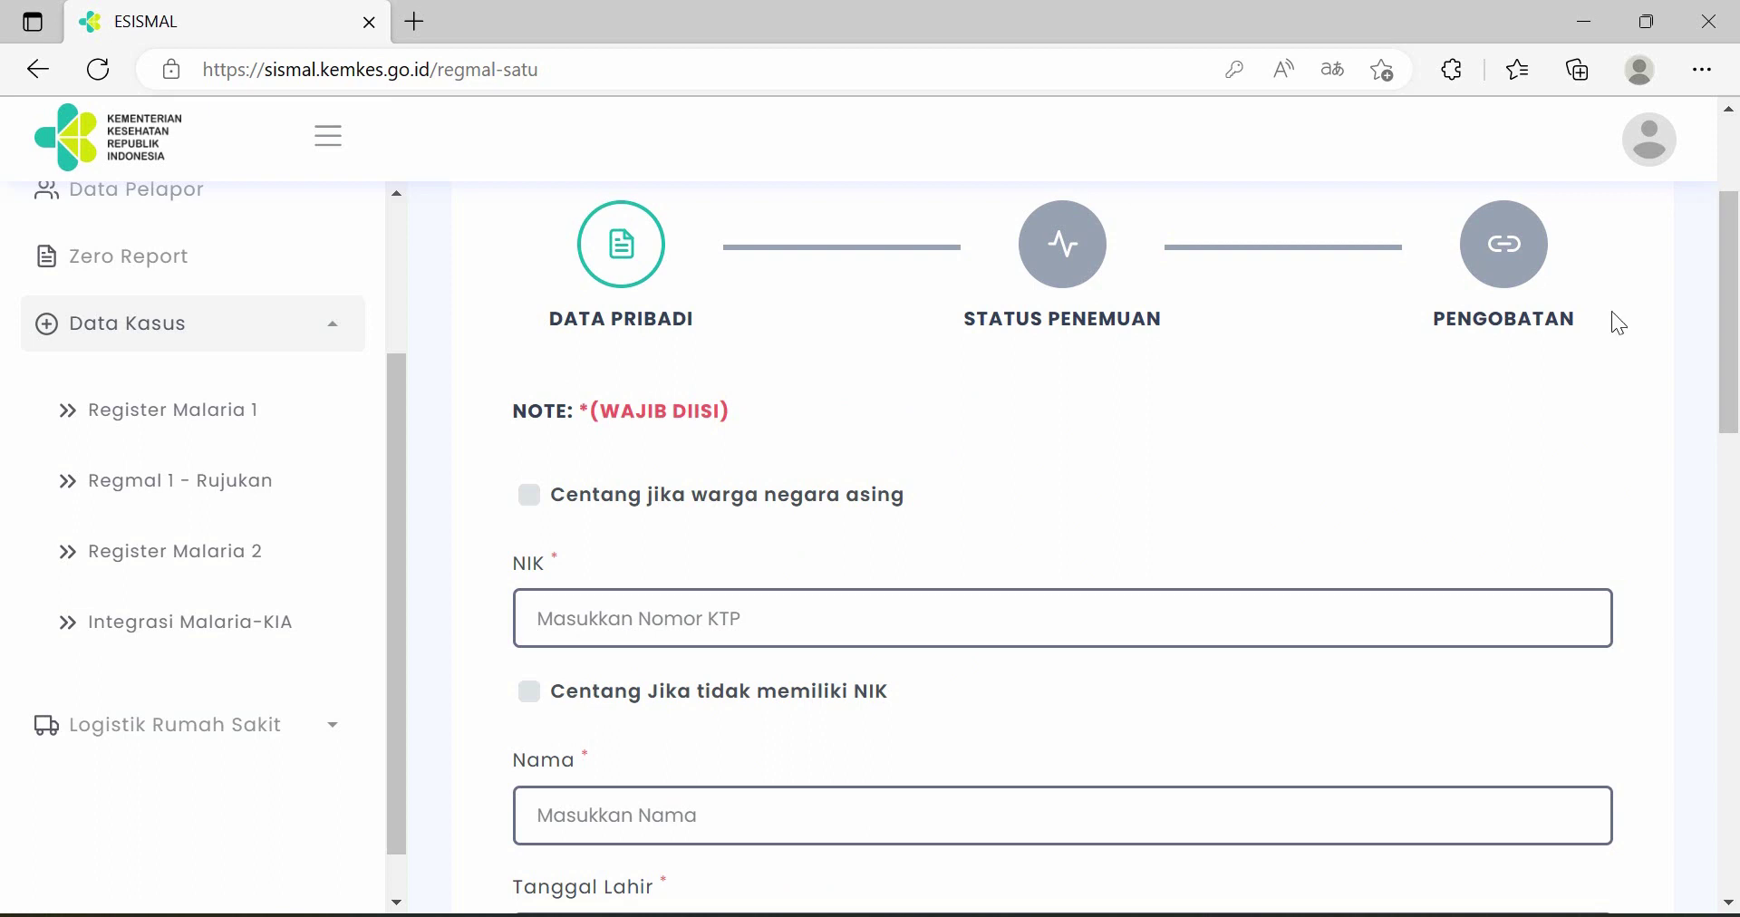
{"action": "scroll", "coordinate": [917, 515], "scroll_direction": "down", "scroll_amount": 3}
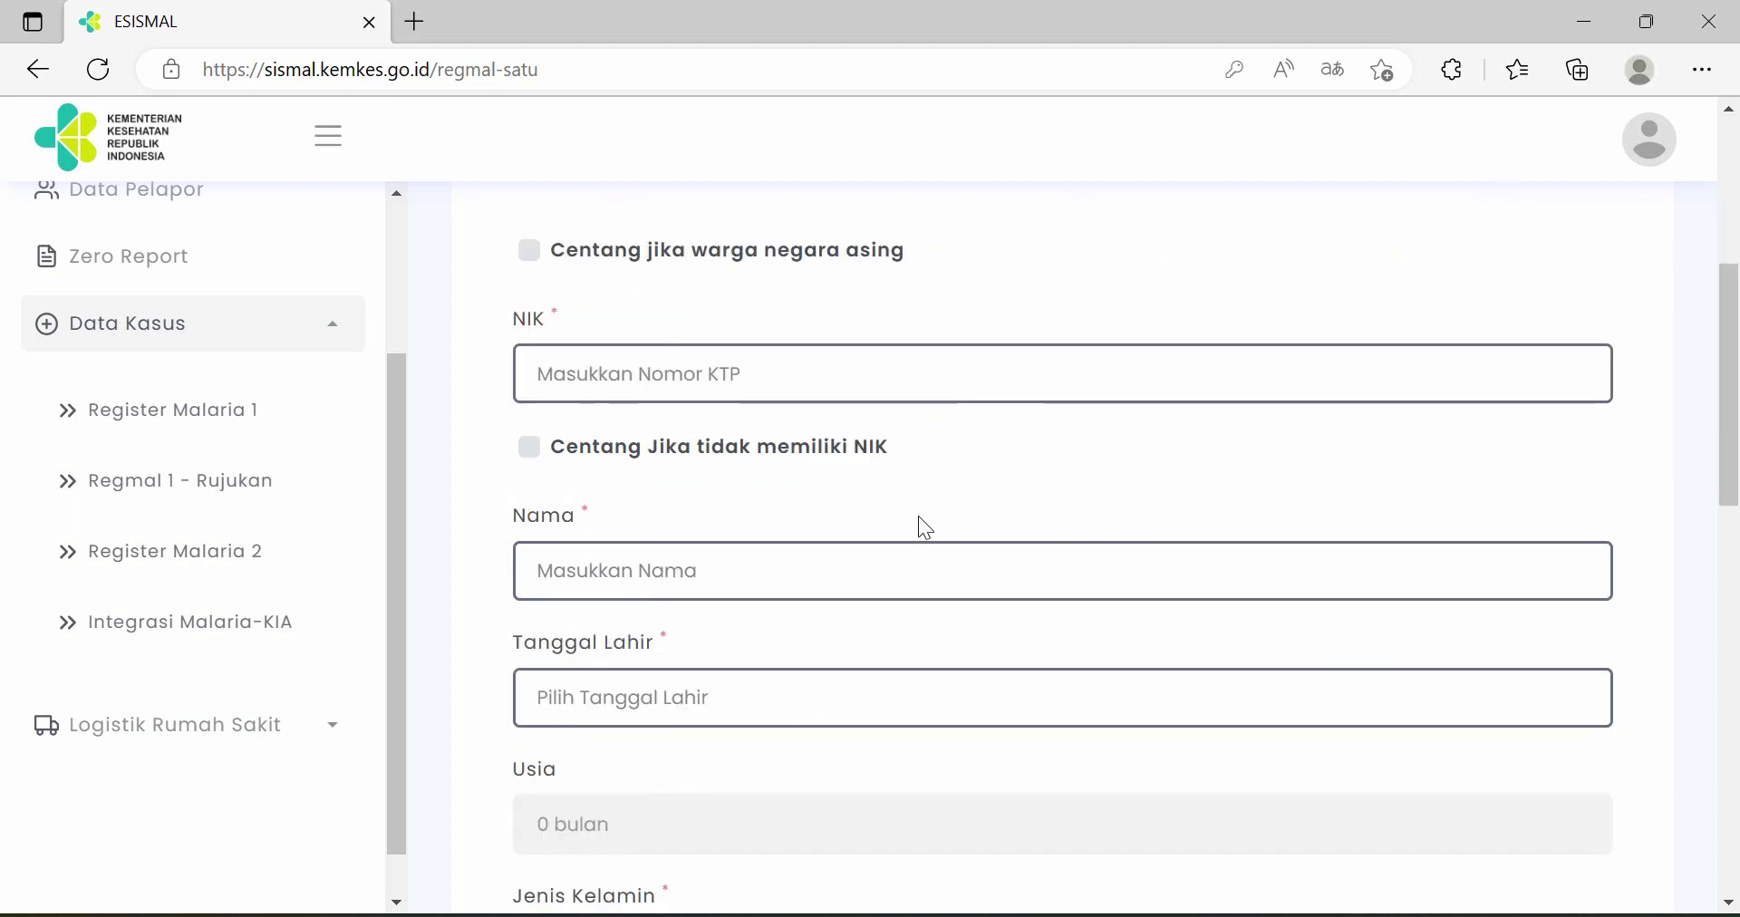
{"action": "scroll", "coordinate": [917, 514], "scroll_direction": "up", "scroll_amount": 2}
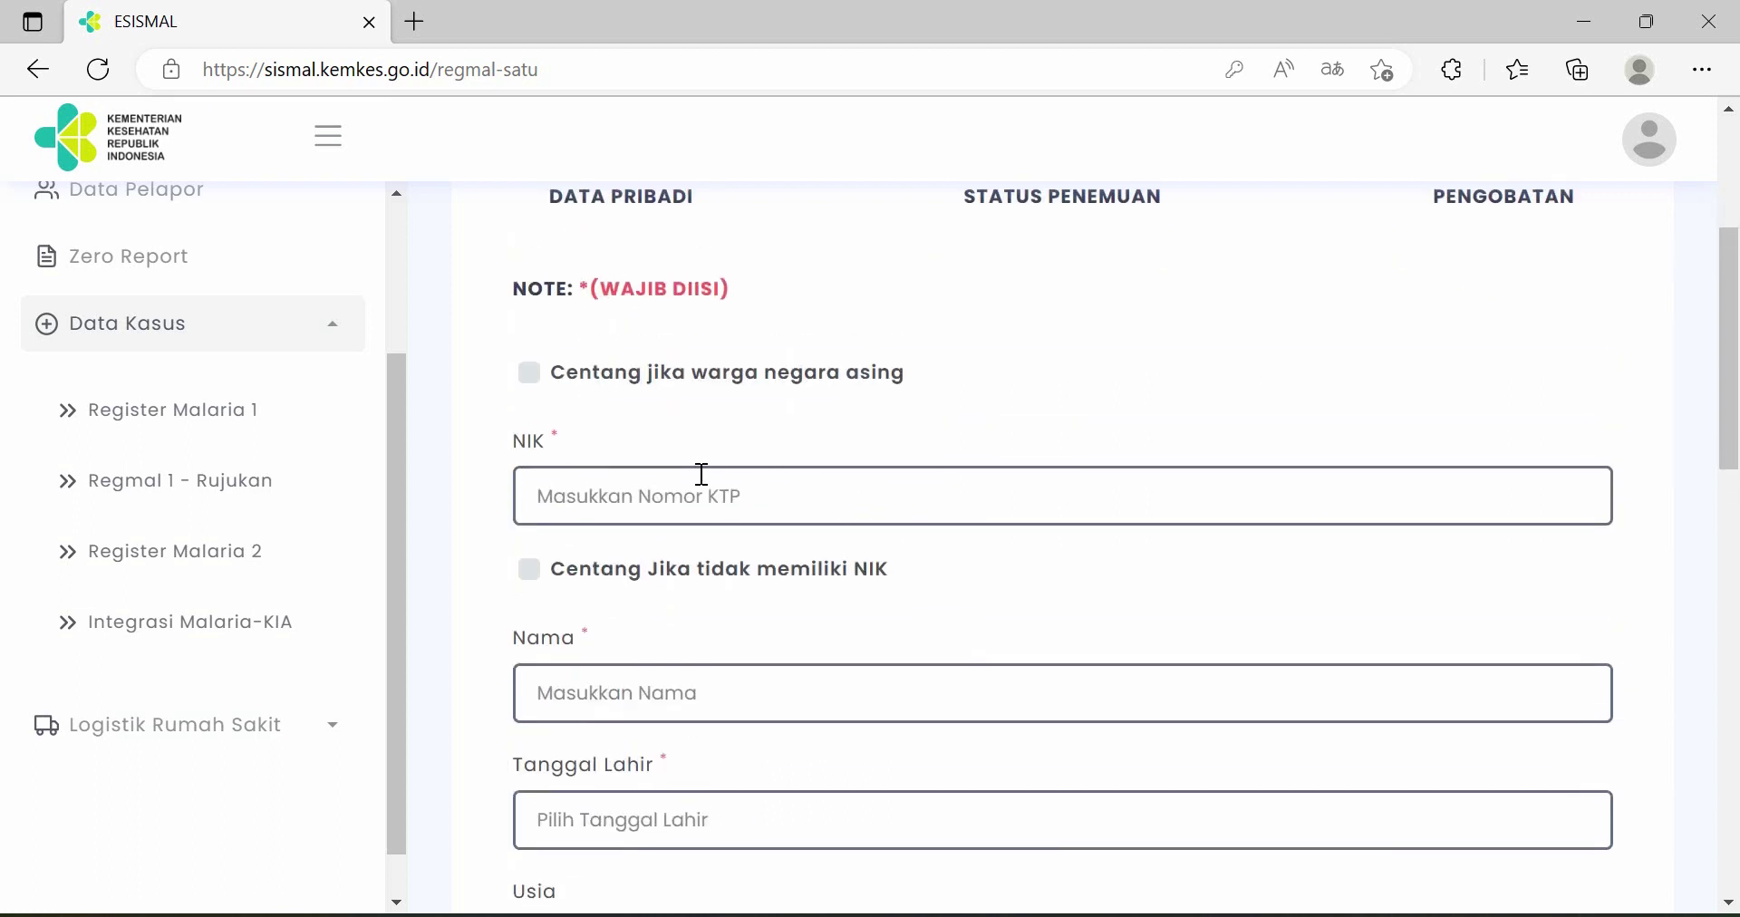
{"action": "scroll", "coordinate": [702, 476], "scroll_direction": "down", "scroll_amount": 3}
{"action": "scroll", "coordinate": [734, 494], "scroll_direction": "down", "scroll_amount": 3}
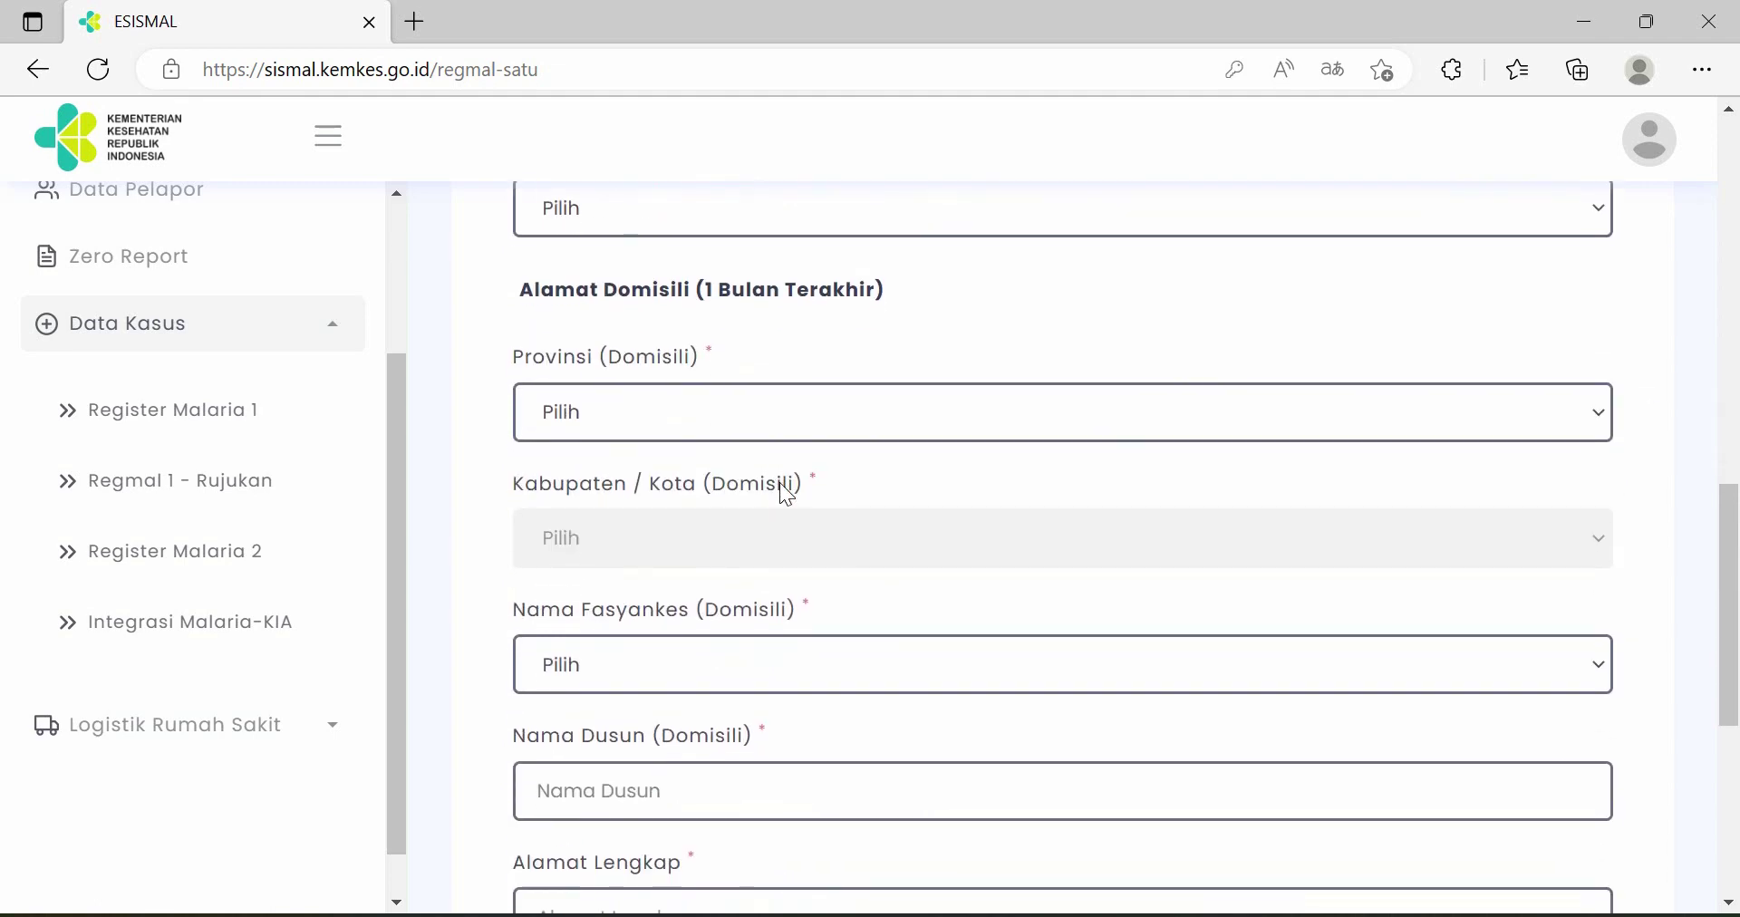
{"action": "scroll", "coordinate": [781, 489], "scroll_direction": "down", "scroll_amount": 4}
{"action": "scroll", "coordinate": [781, 494], "scroll_direction": "up", "scroll_amount": 4}
{"action": "scroll", "coordinate": [781, 485], "scroll_direction": "up", "scroll_amount": 6}
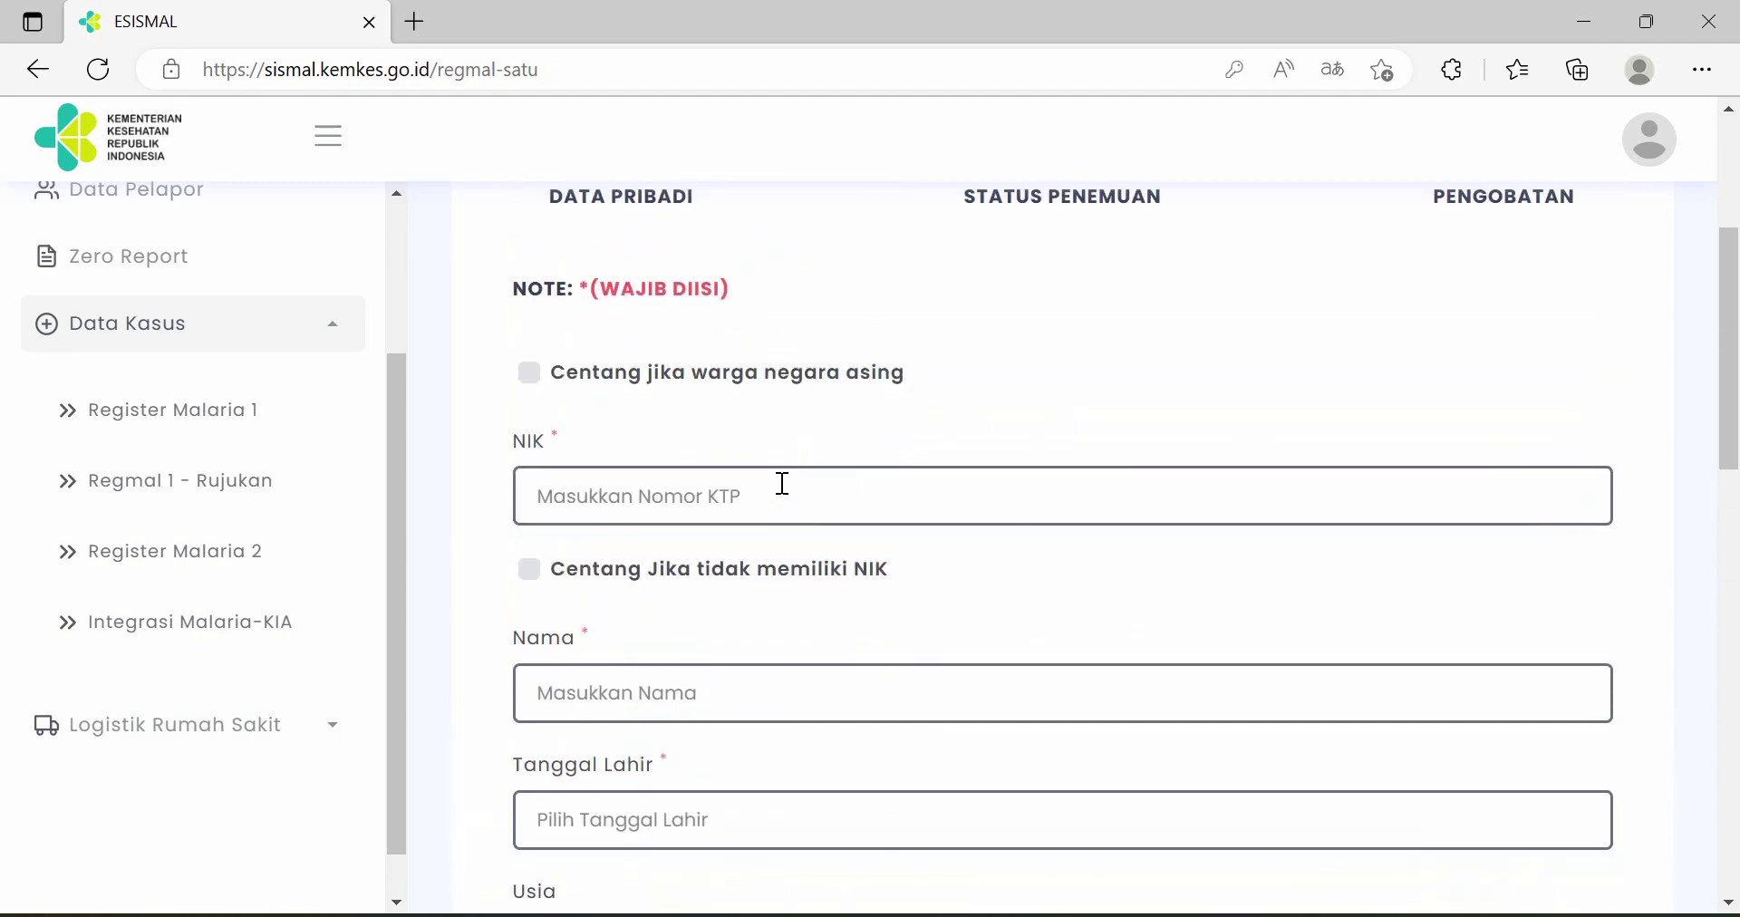
{"action": "scroll", "coordinate": [670, 471], "scroll_direction": "down", "scroll_amount": 1}
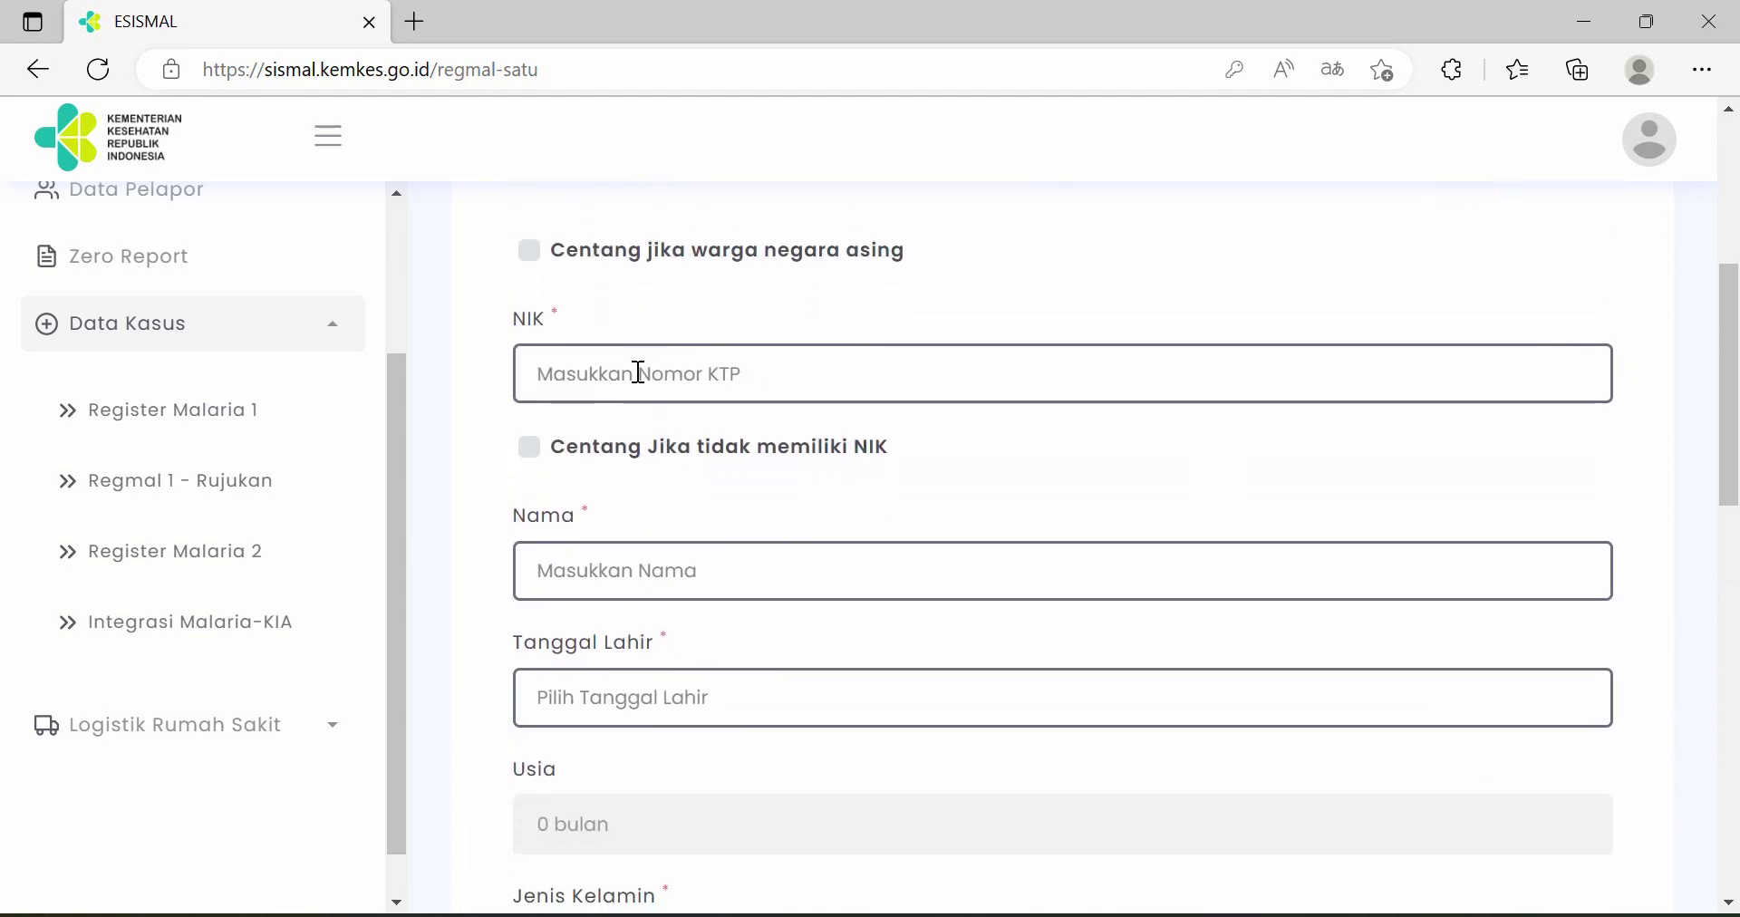
- Mark the patient as having no NIK and enter the patient's name
{"action": "left_click", "coordinate": [715, 371]}
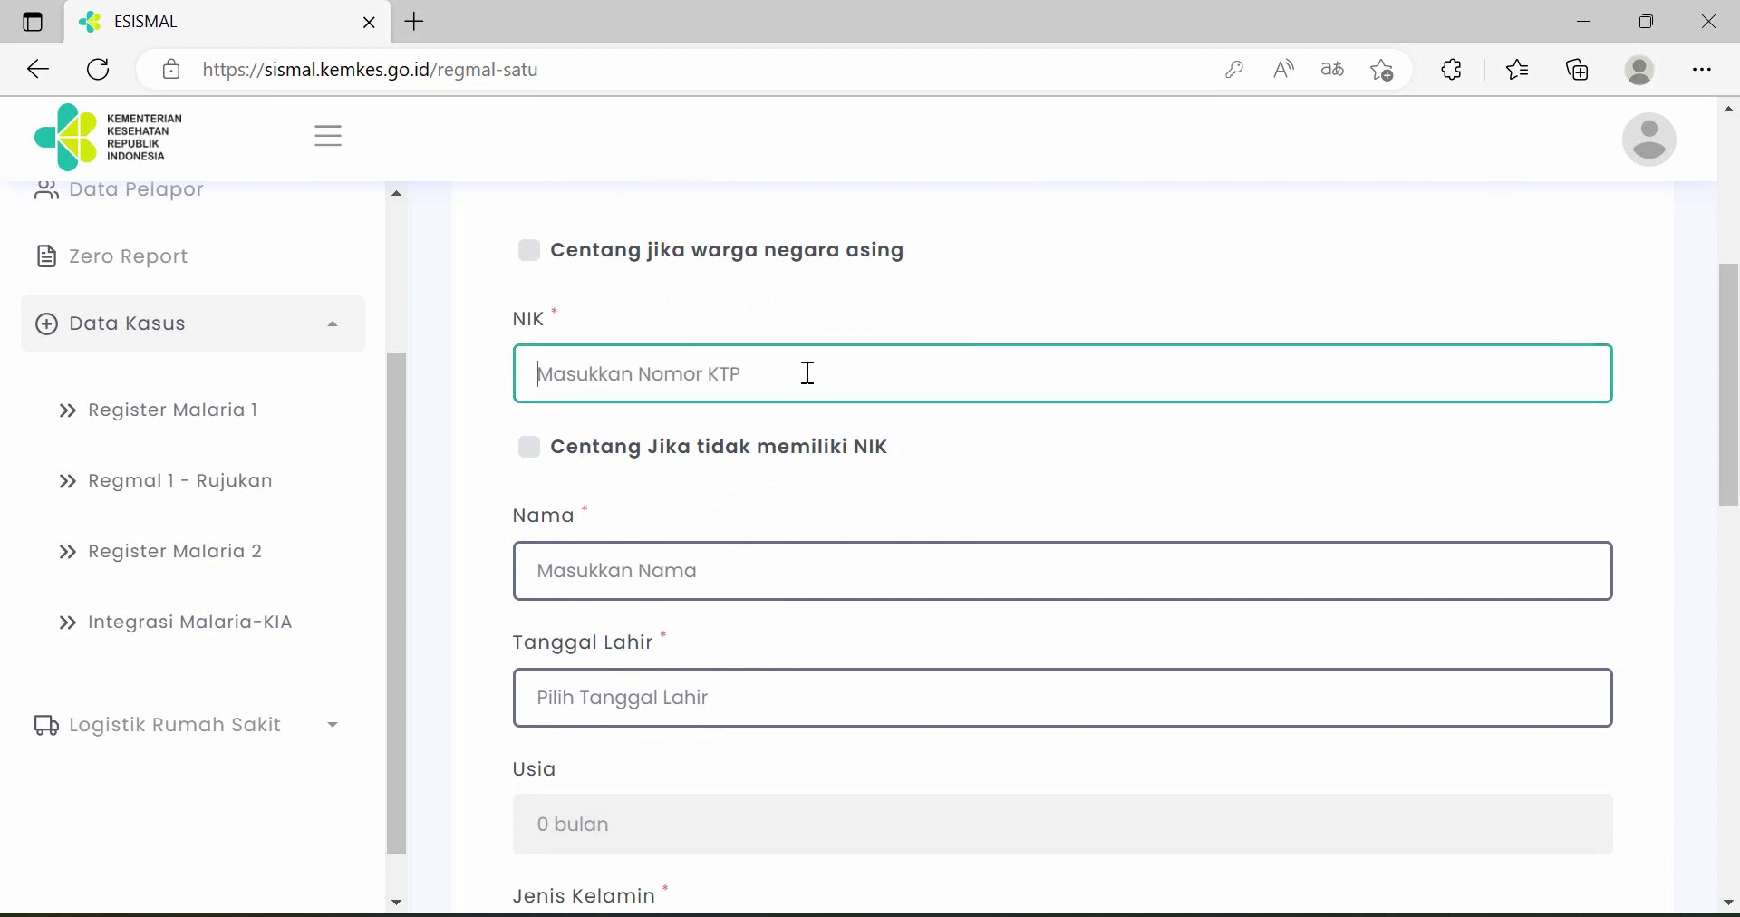
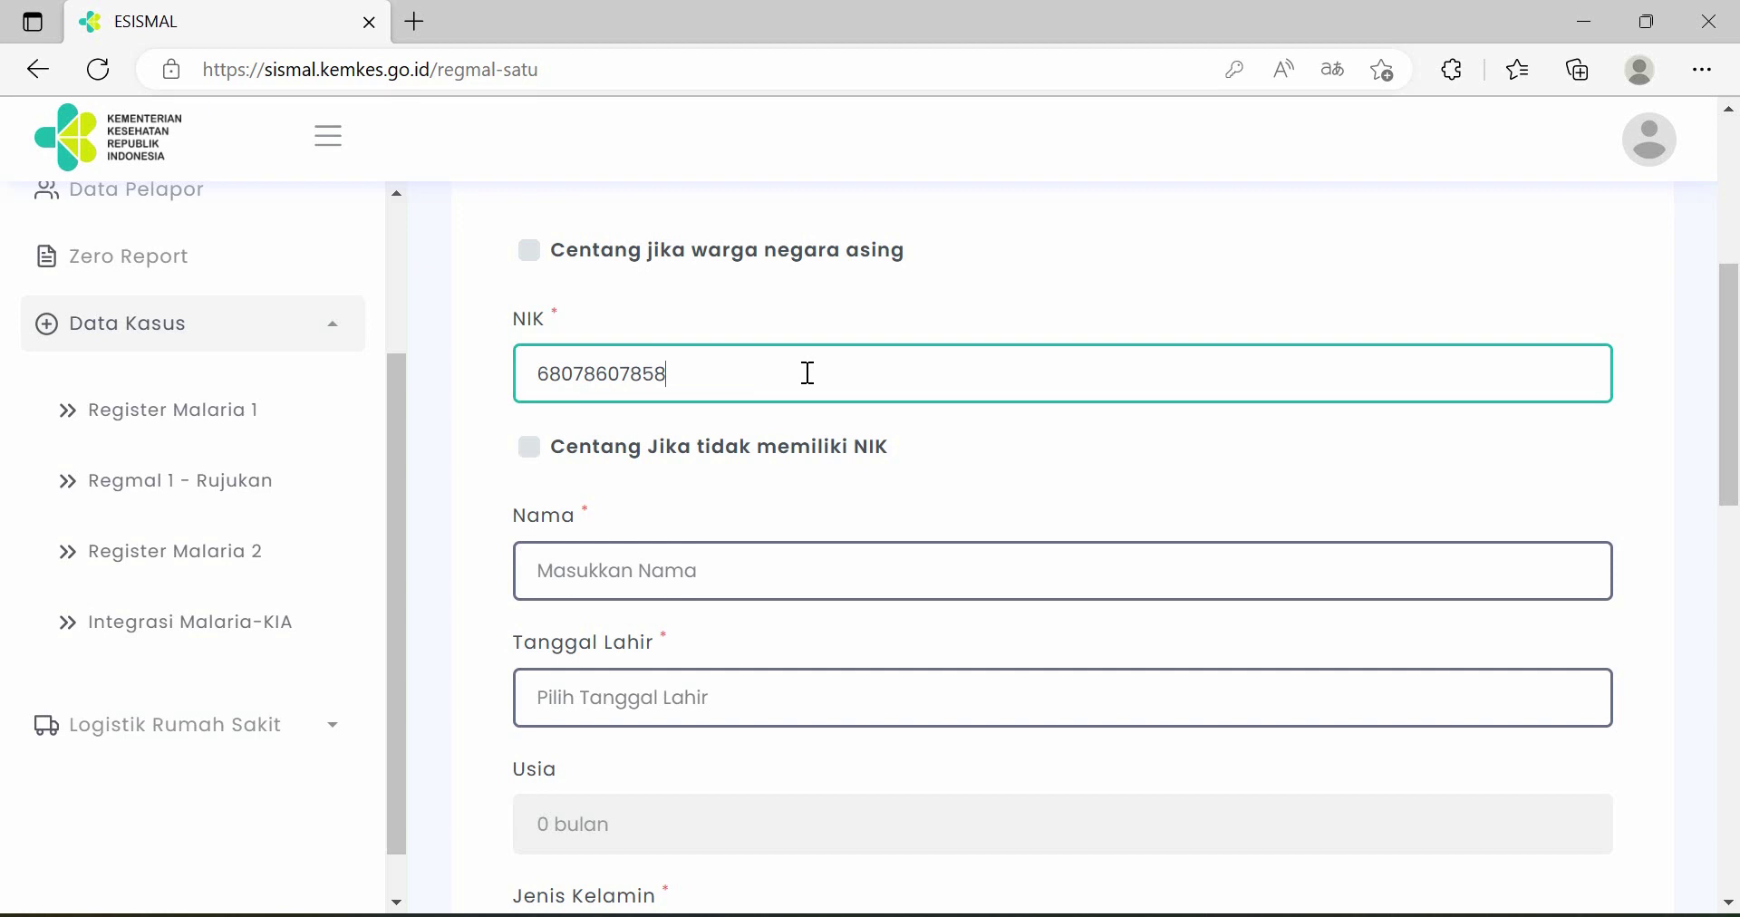
{"action": "left_click", "coordinate": [530, 448]}
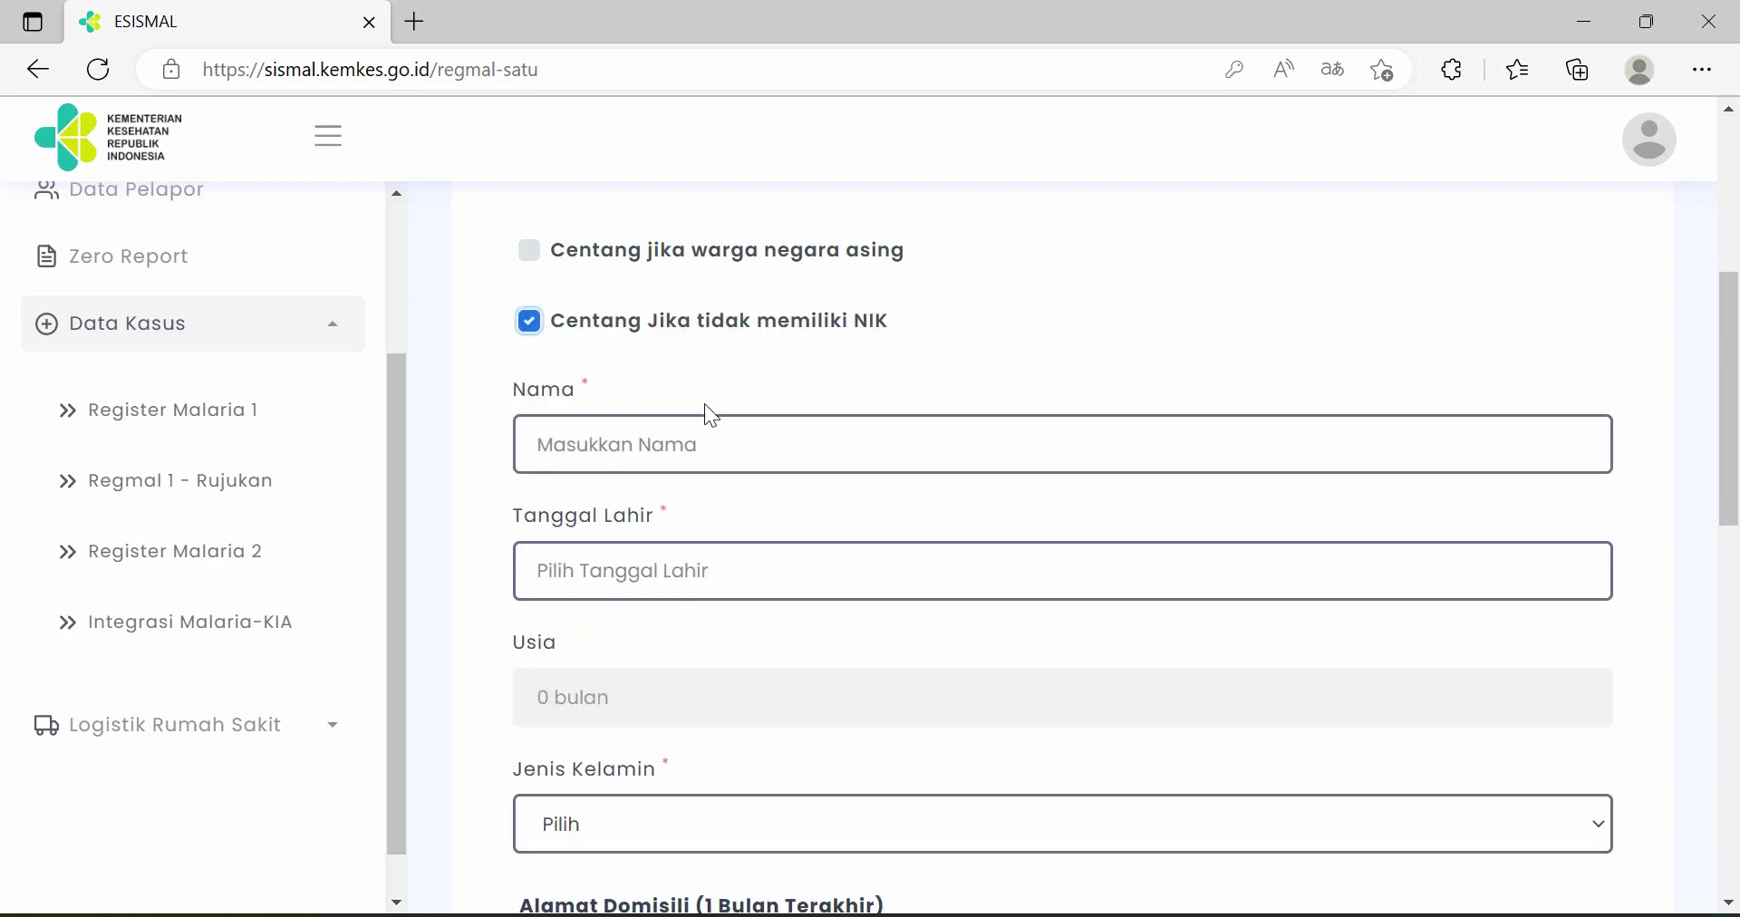
{"action": "left_click", "coordinate": [693, 449]}
{"action": "type", "text": "latih"}
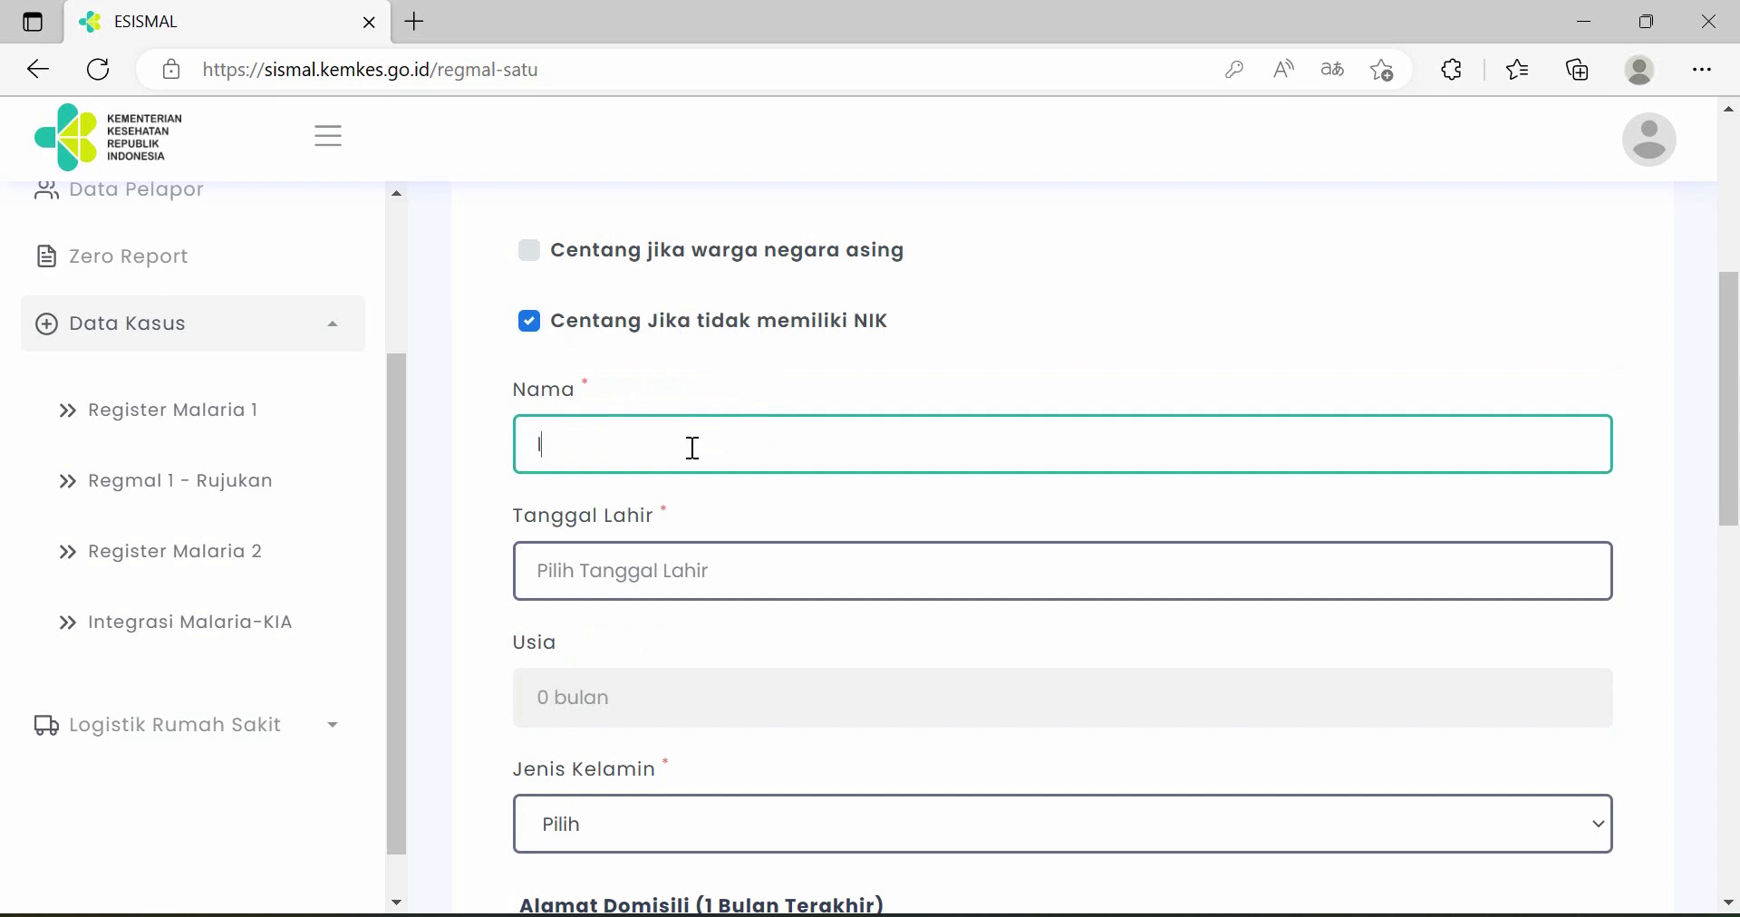
{"action": "type", "text": "an juno"}
{"action": "scroll", "coordinate": [698, 453], "scroll_direction": "down", "scroll_amount": 1}
- Set the birth date to 14 July 1994 in the Tanggal Lahir picker
{"action": "left_click", "coordinate": [723, 446]}
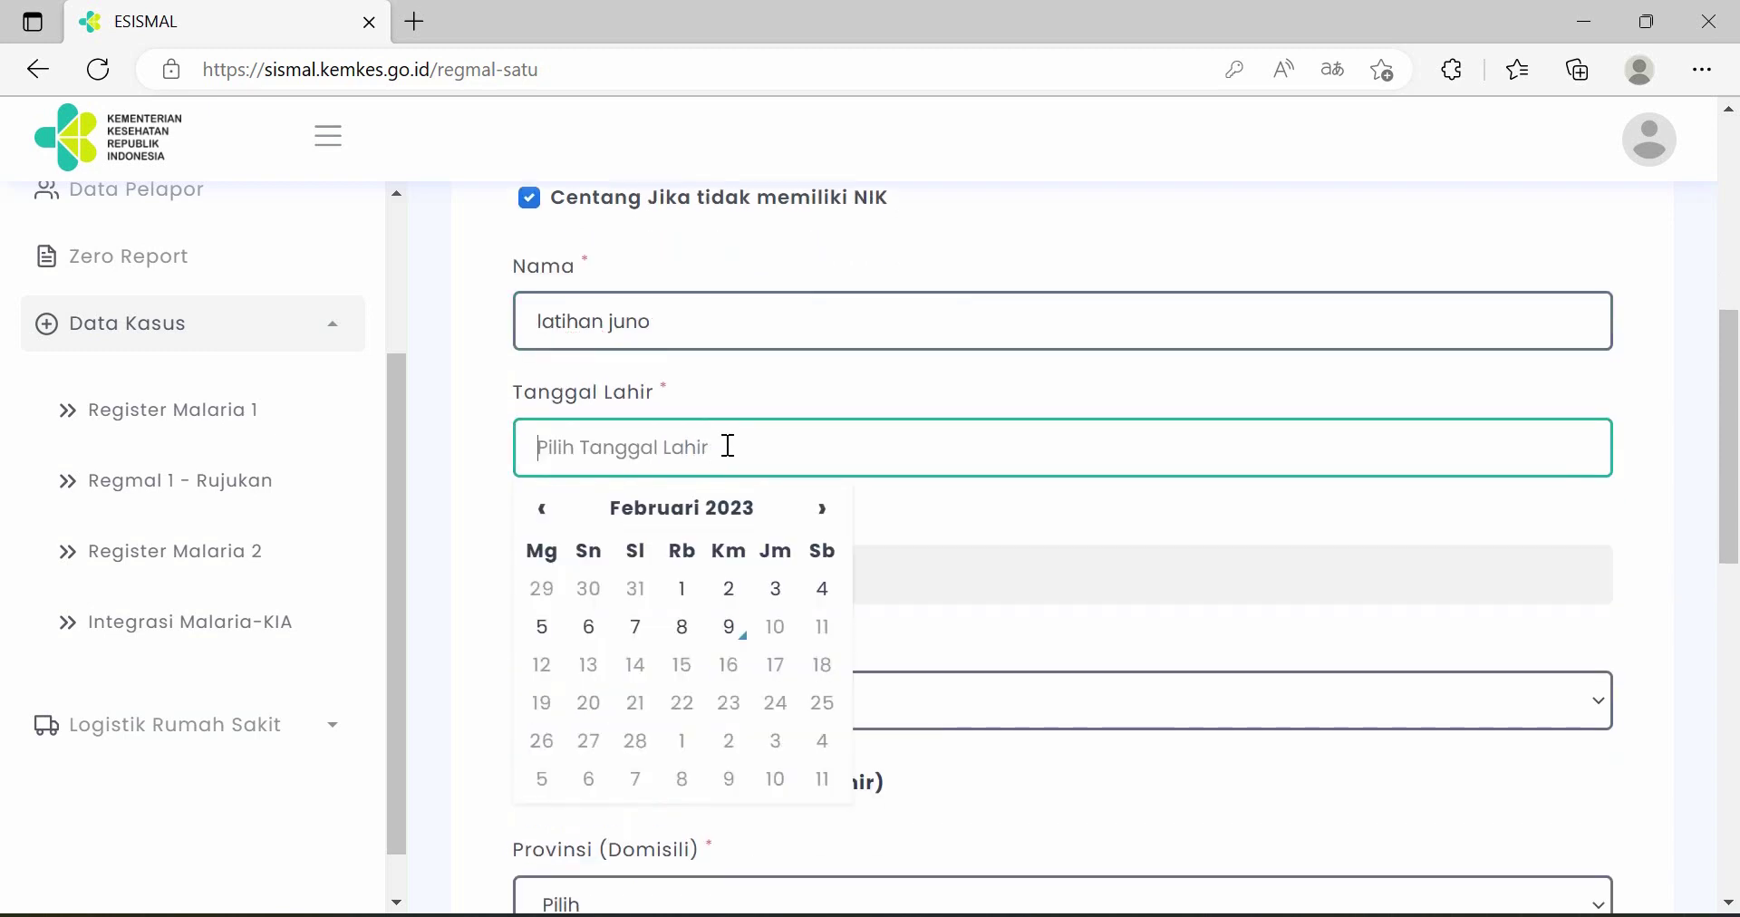
{"action": "left_click", "coordinate": [692, 524]}
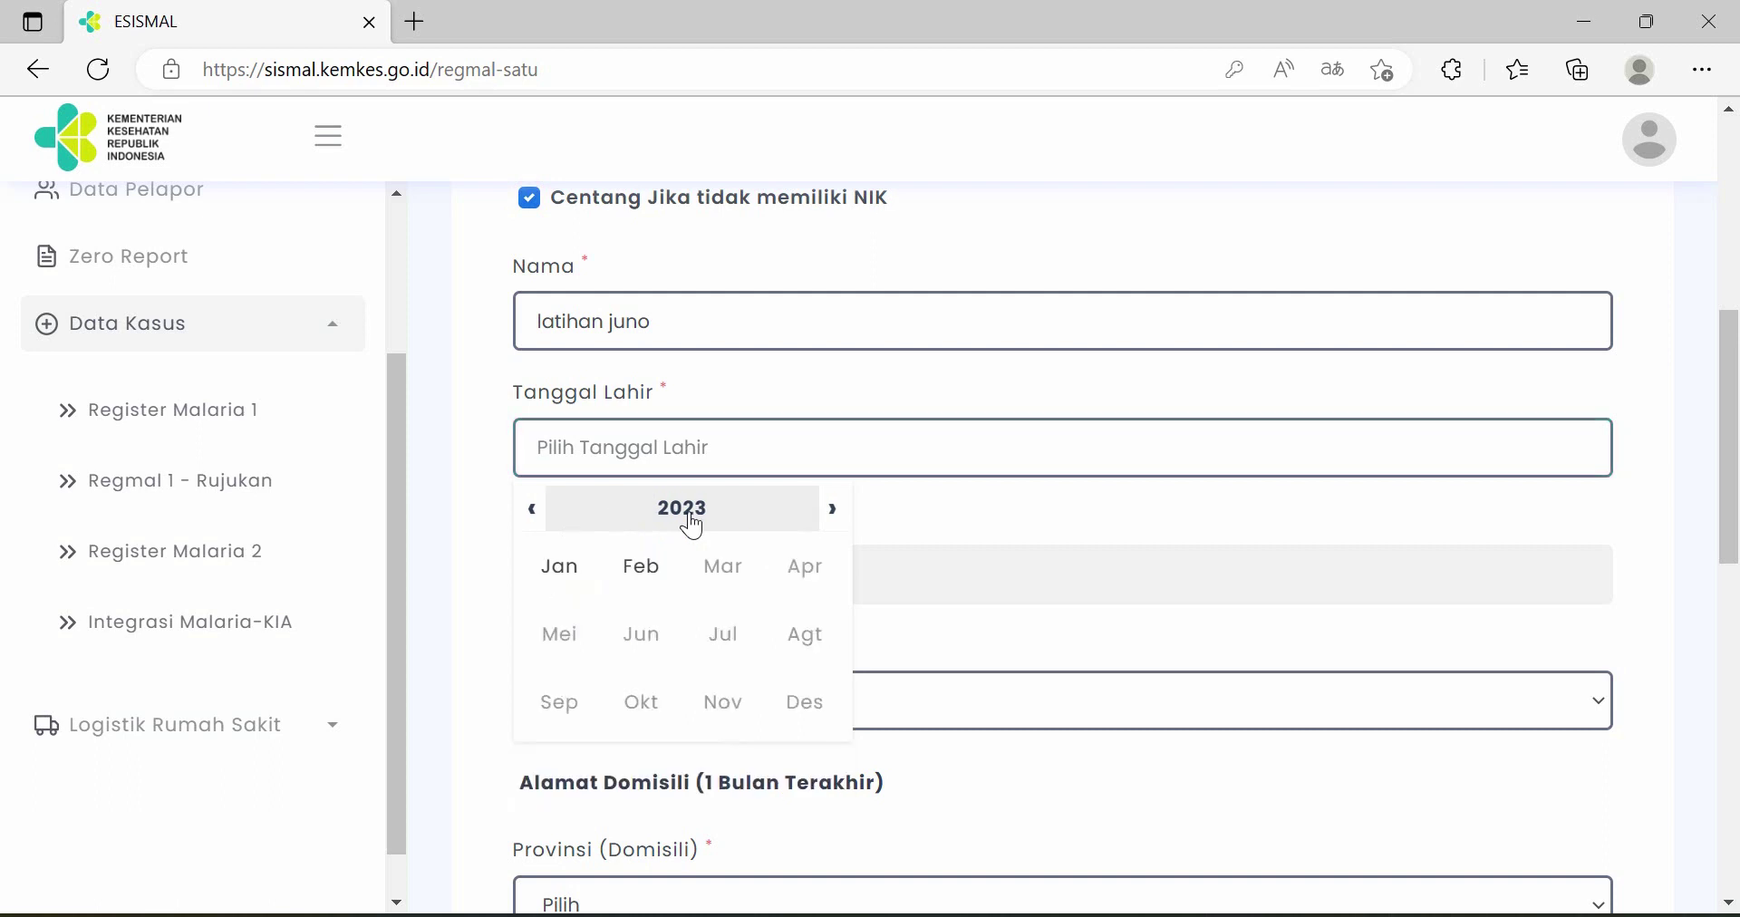
{"action": "left_click", "coordinate": [694, 526]}
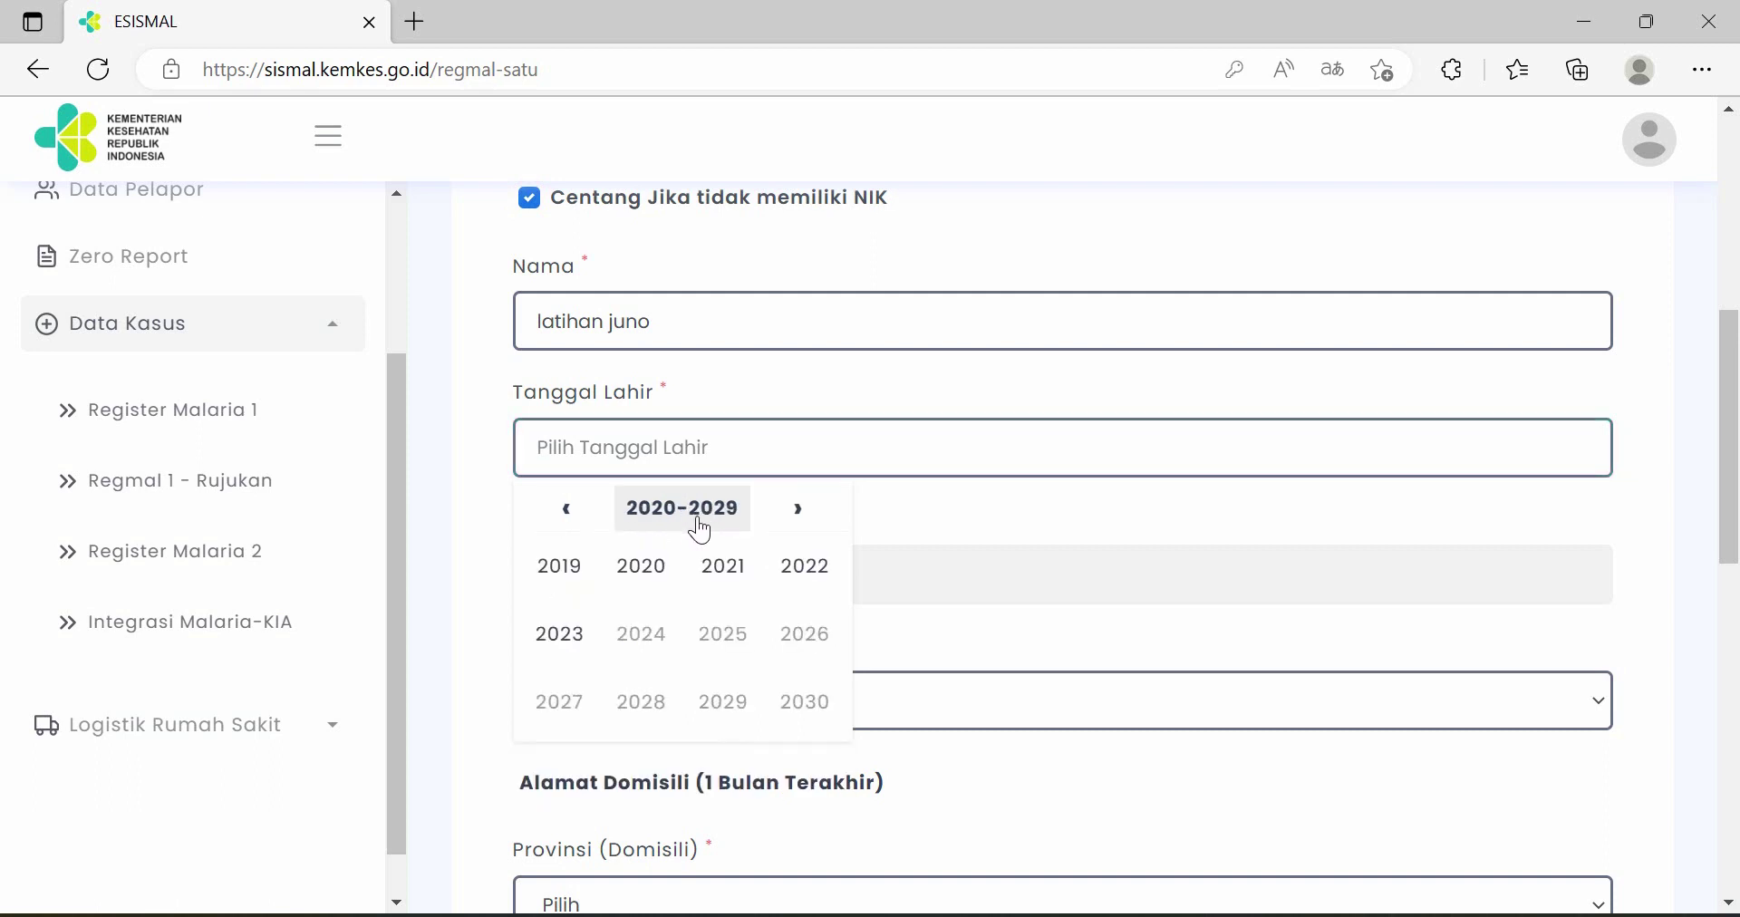
{"action": "left_click", "coordinate": [568, 520]}
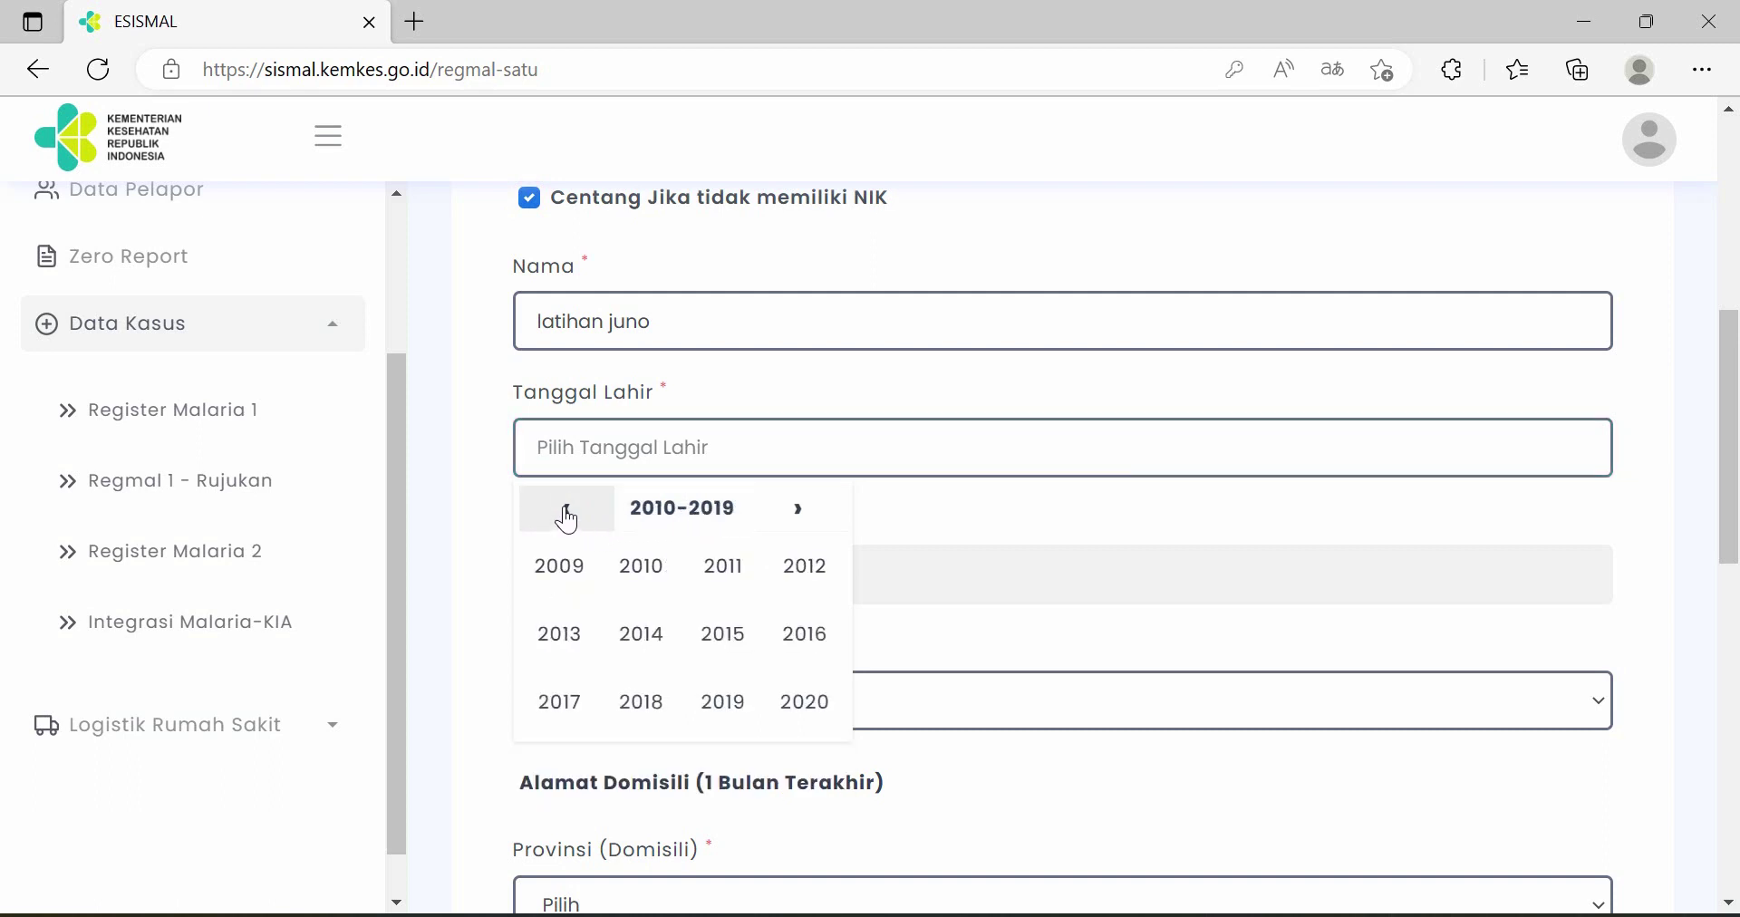
{"action": "left_click", "coordinate": [568, 520]}
{"action": "left_click", "coordinate": [568, 520]}
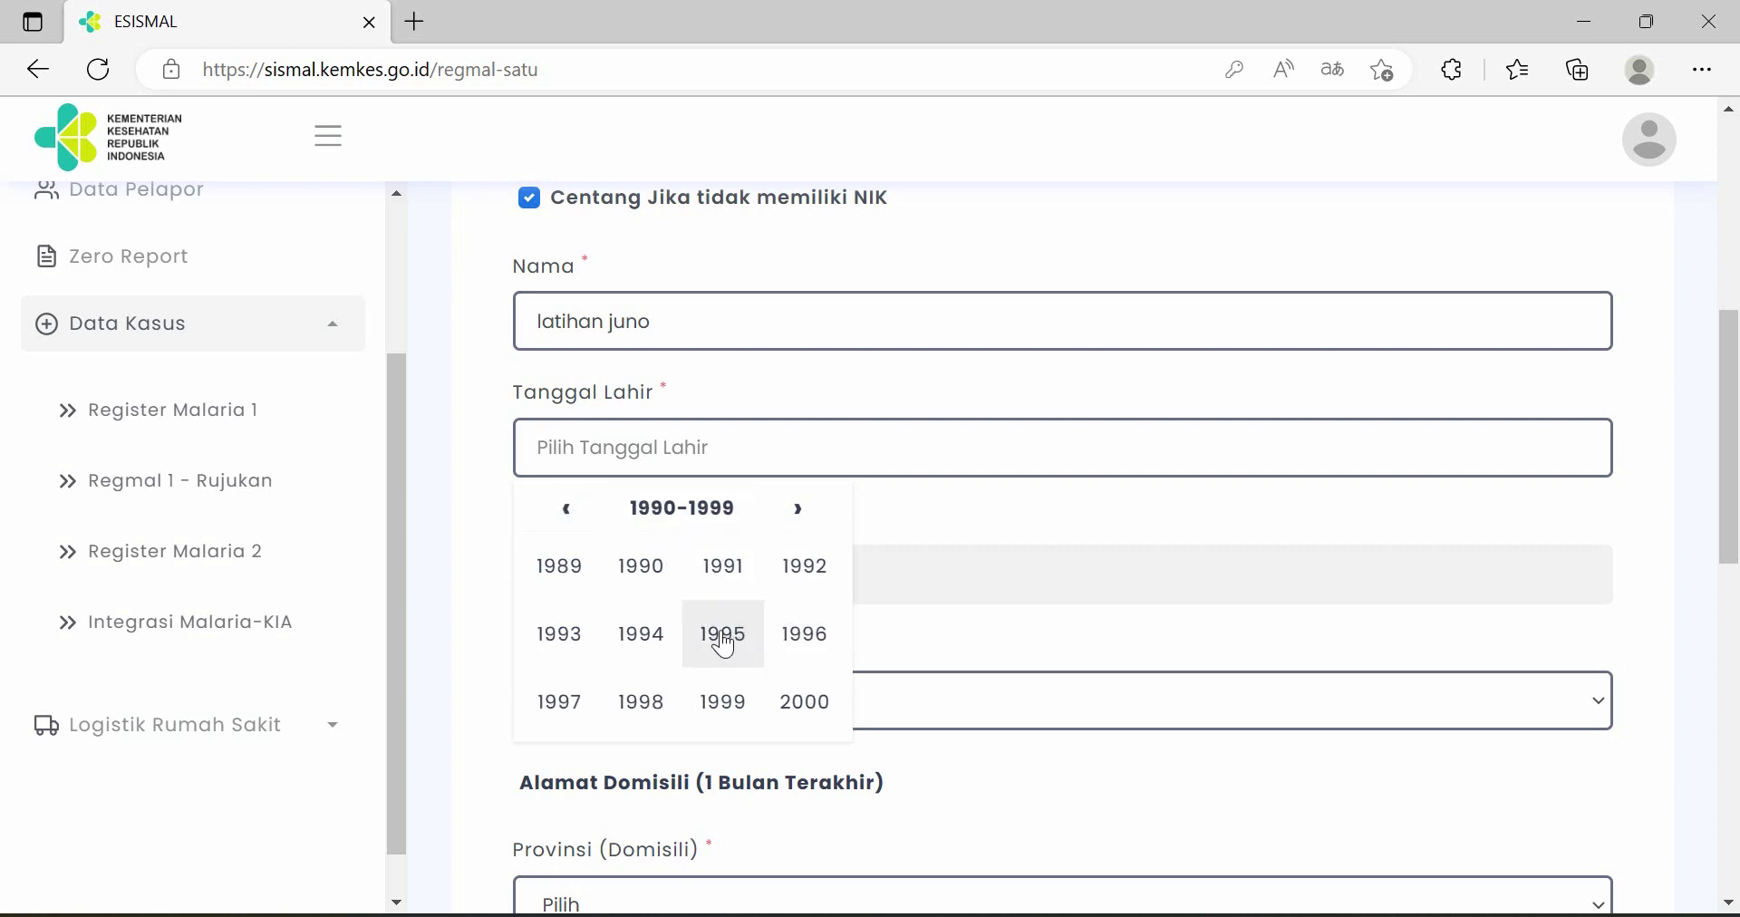
{"action": "left_click", "coordinate": [642, 647]}
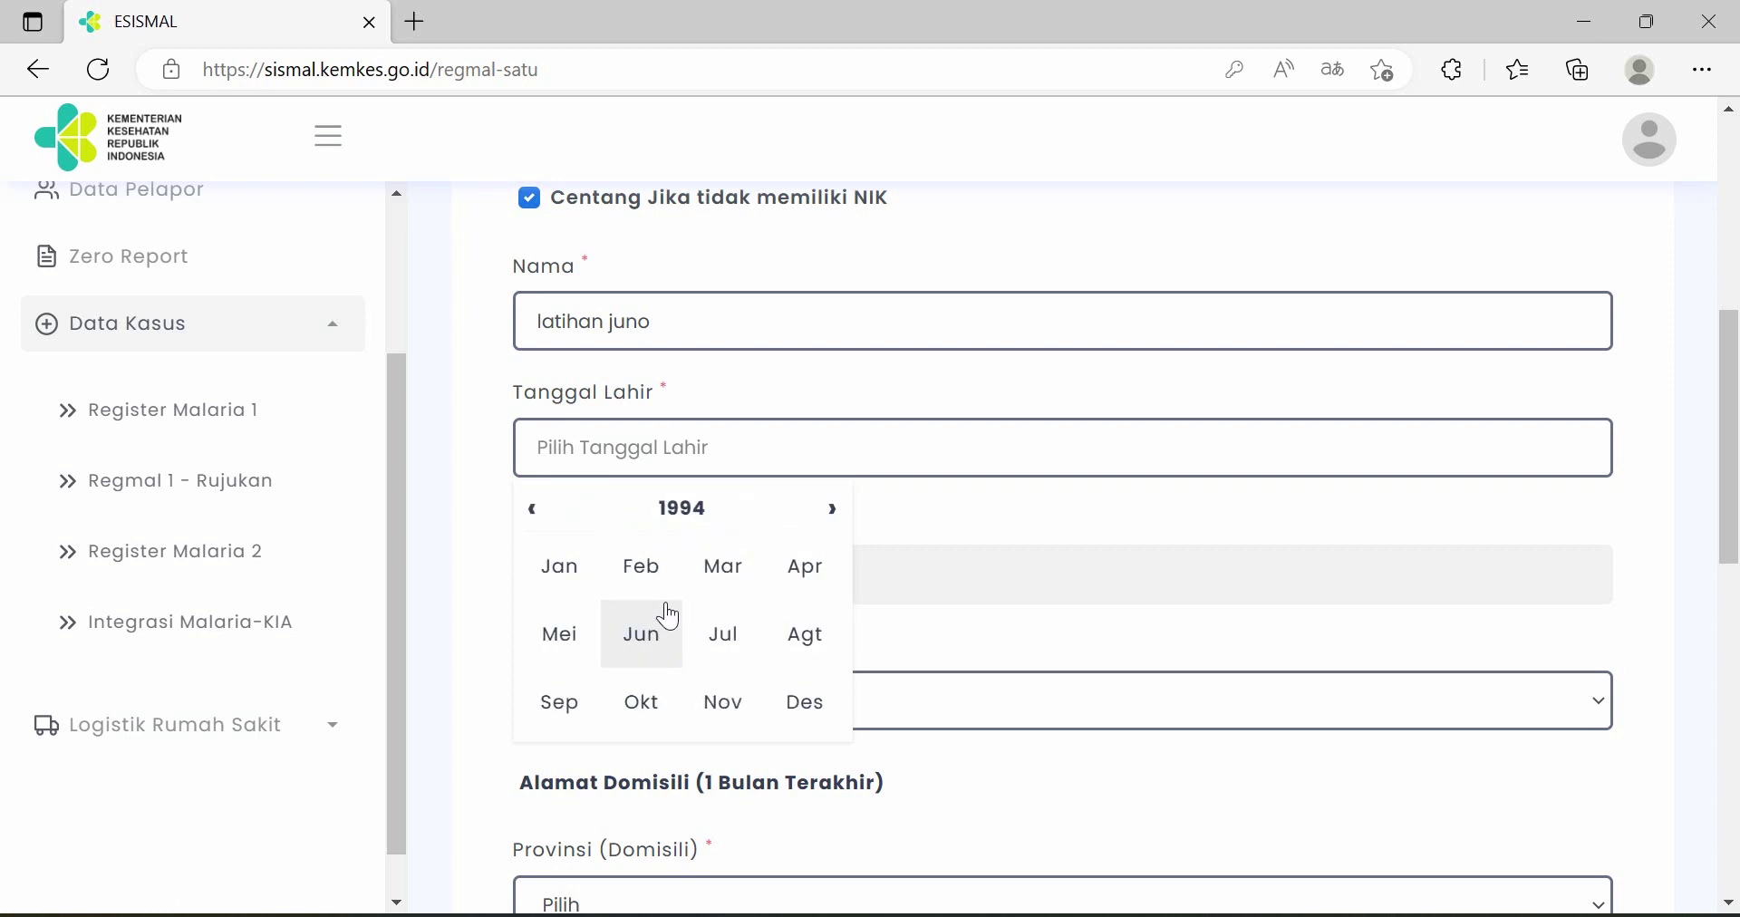
{"action": "left_click", "coordinate": [727, 649]}
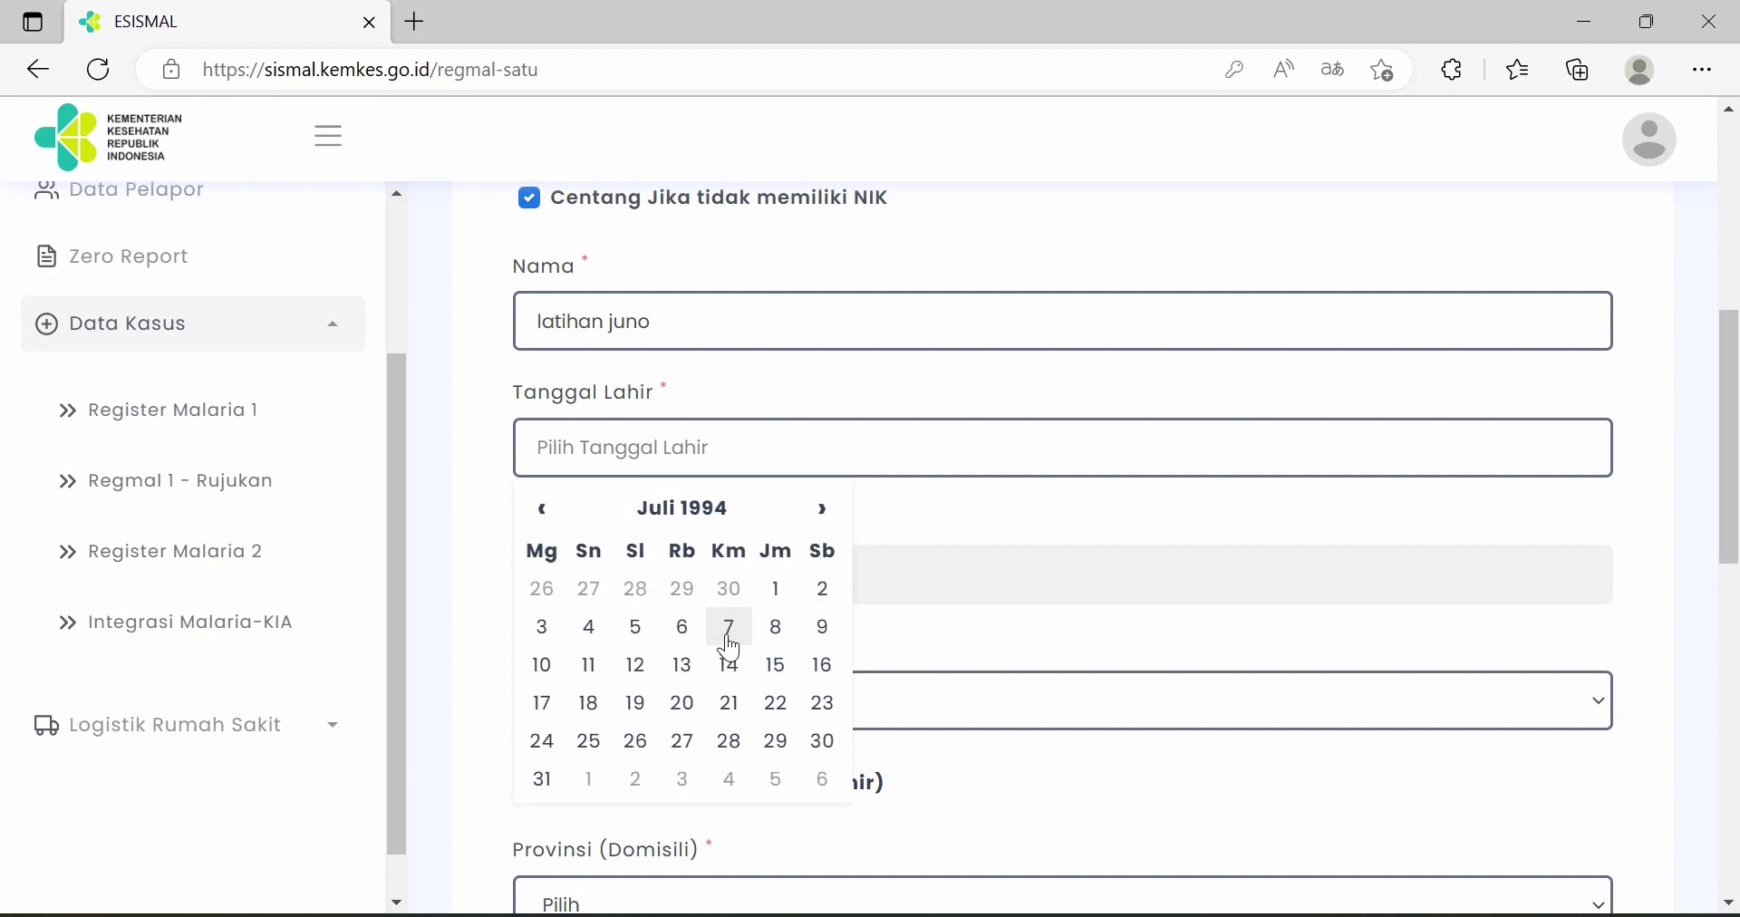
{"action": "left_click", "coordinate": [738, 676]}
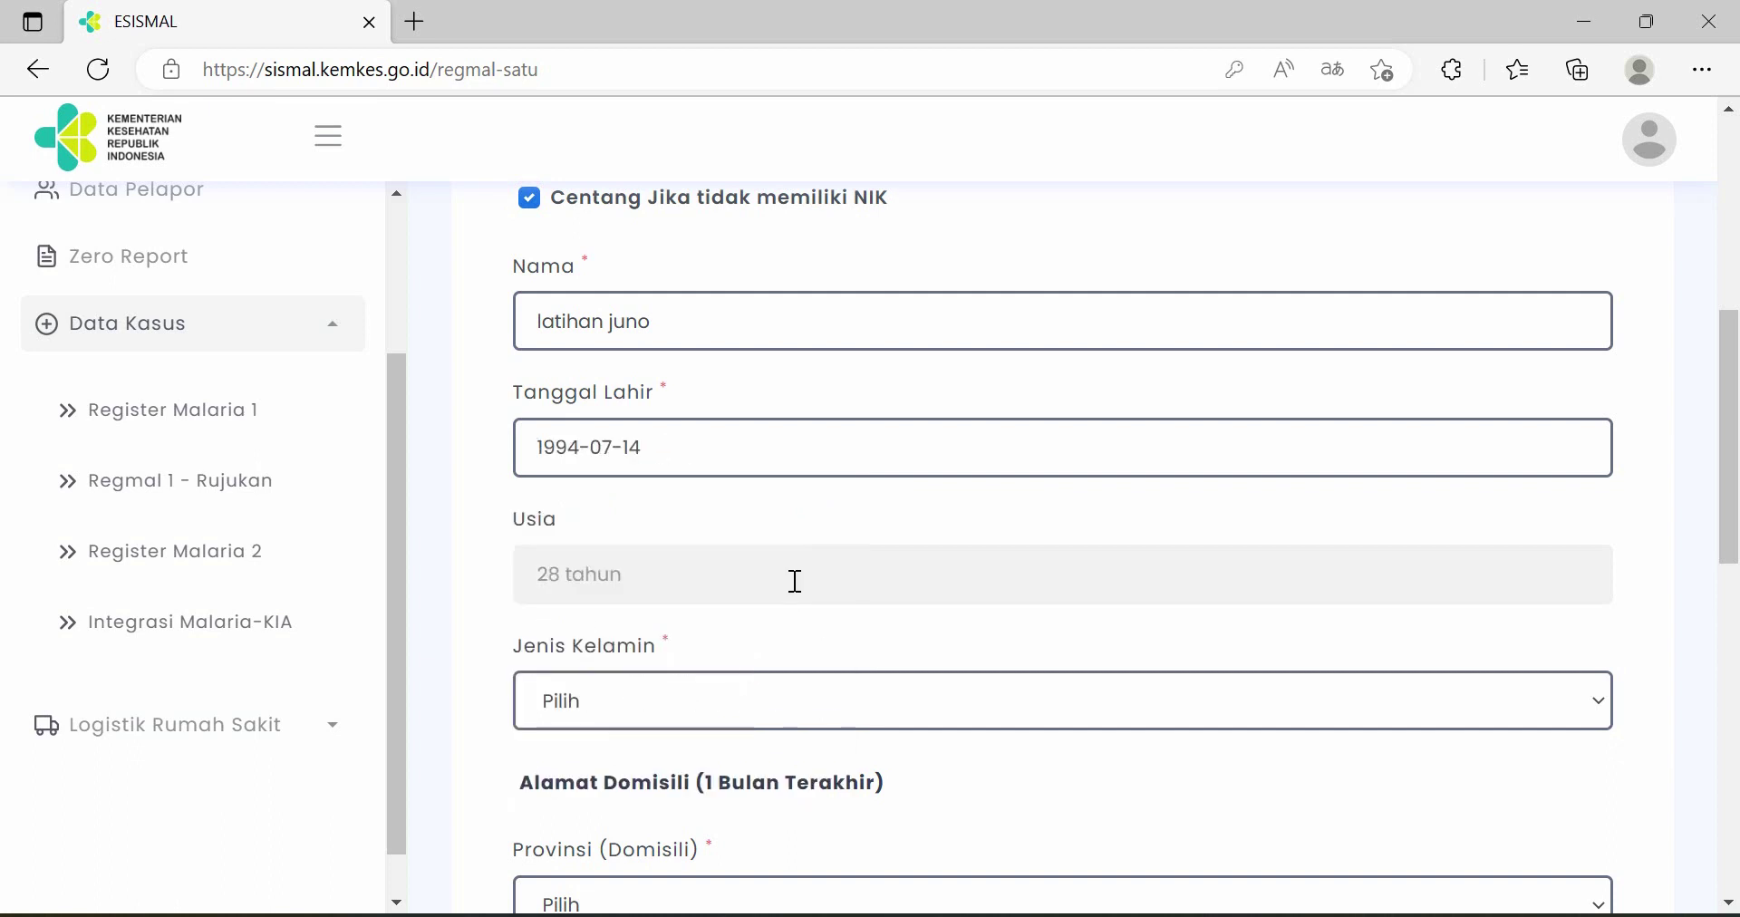
{"action": "scroll", "coordinate": [801, 576], "scroll_direction": "down", "scroll_amount": 1}
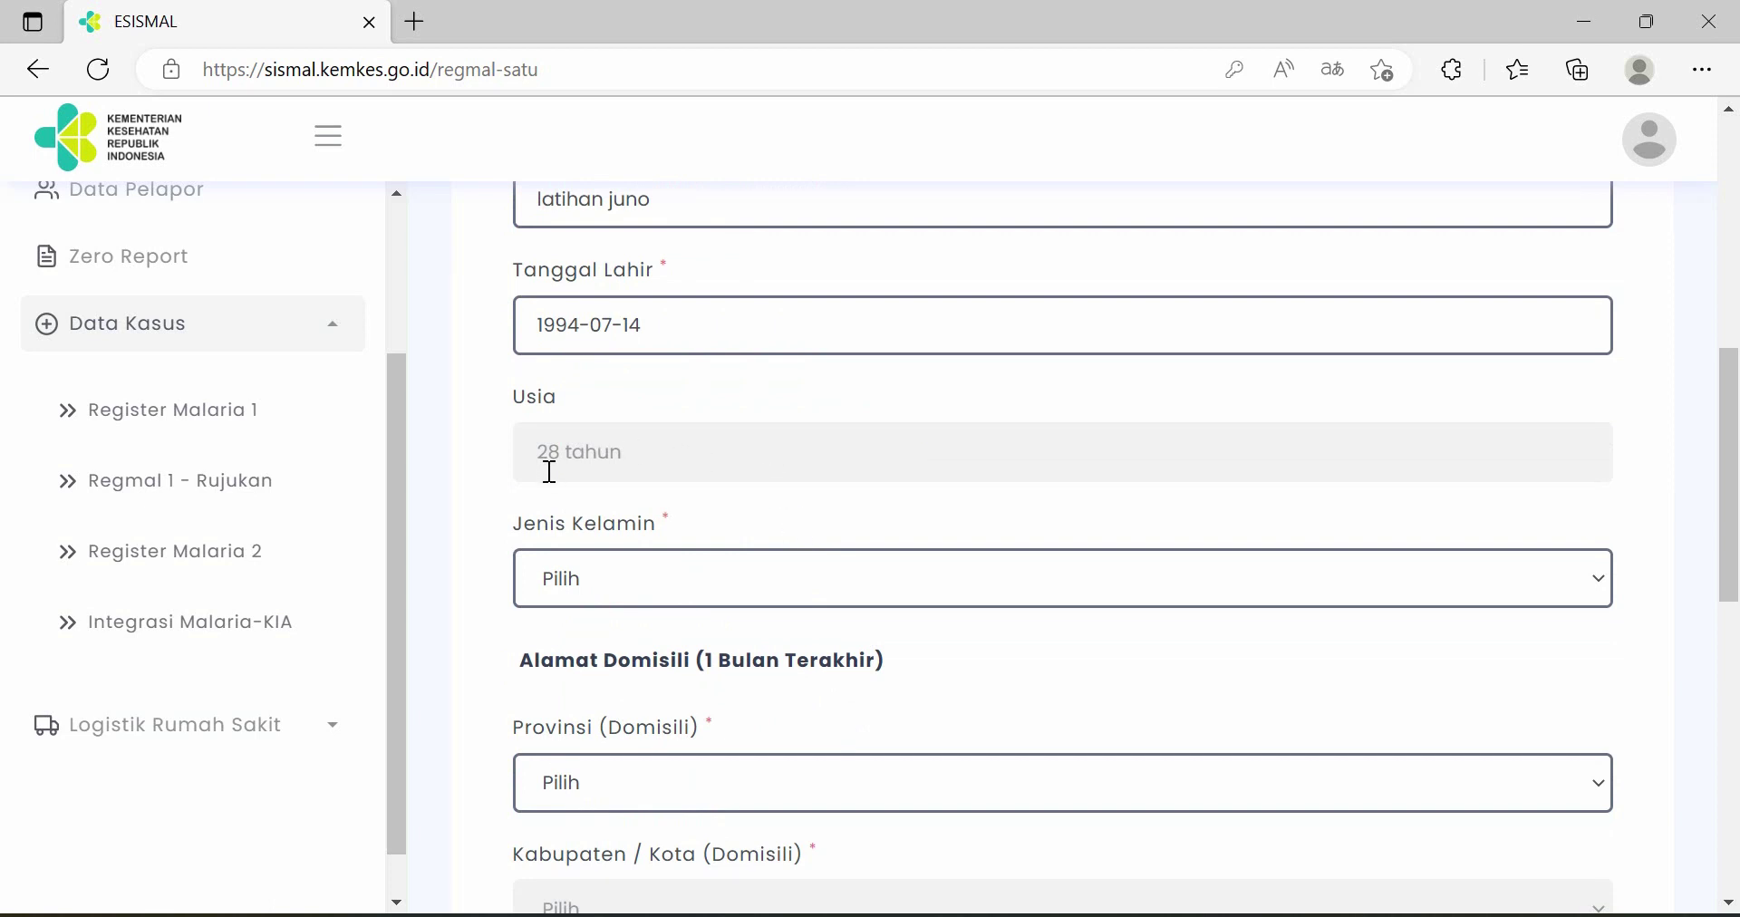
{"action": "scroll", "coordinate": [722, 463], "scroll_direction": "down", "scroll_amount": 1}
{"action": "left_click", "coordinate": [707, 460]}
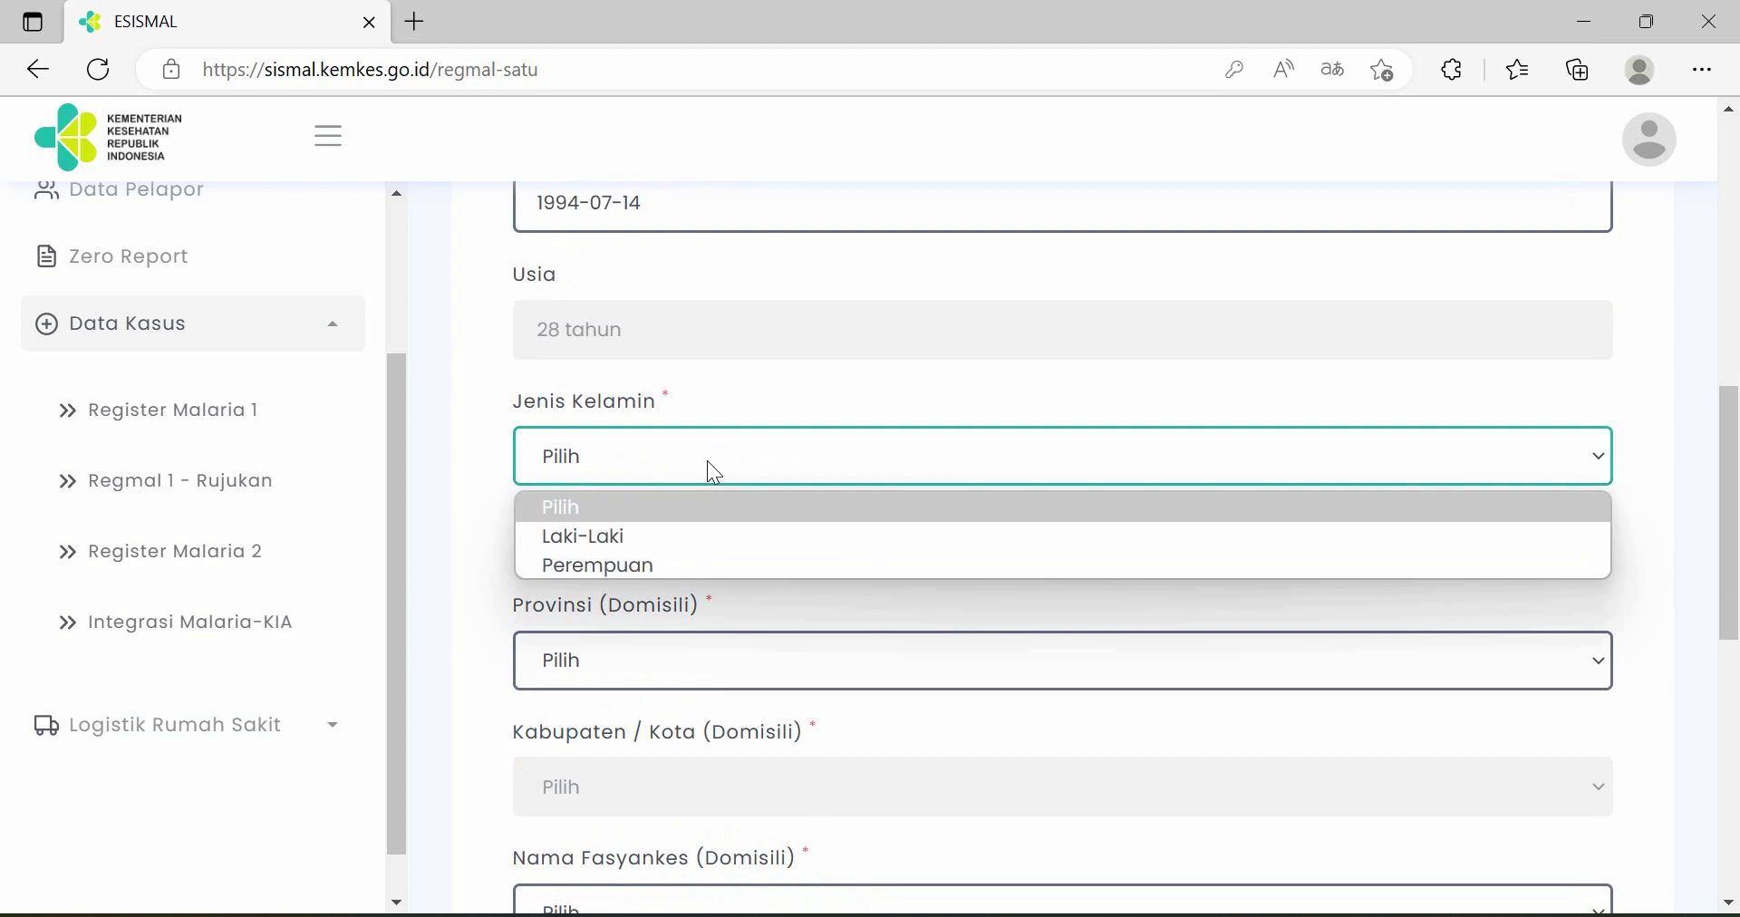
- Set the patient's sex to Laki-Laki and domicile province to NUSA TENGGARA TIMUR
{"action": "left_click", "coordinate": [713, 541]}
{"action": "scroll", "coordinate": [785, 505], "scroll_direction": "down", "scroll_amount": 3}
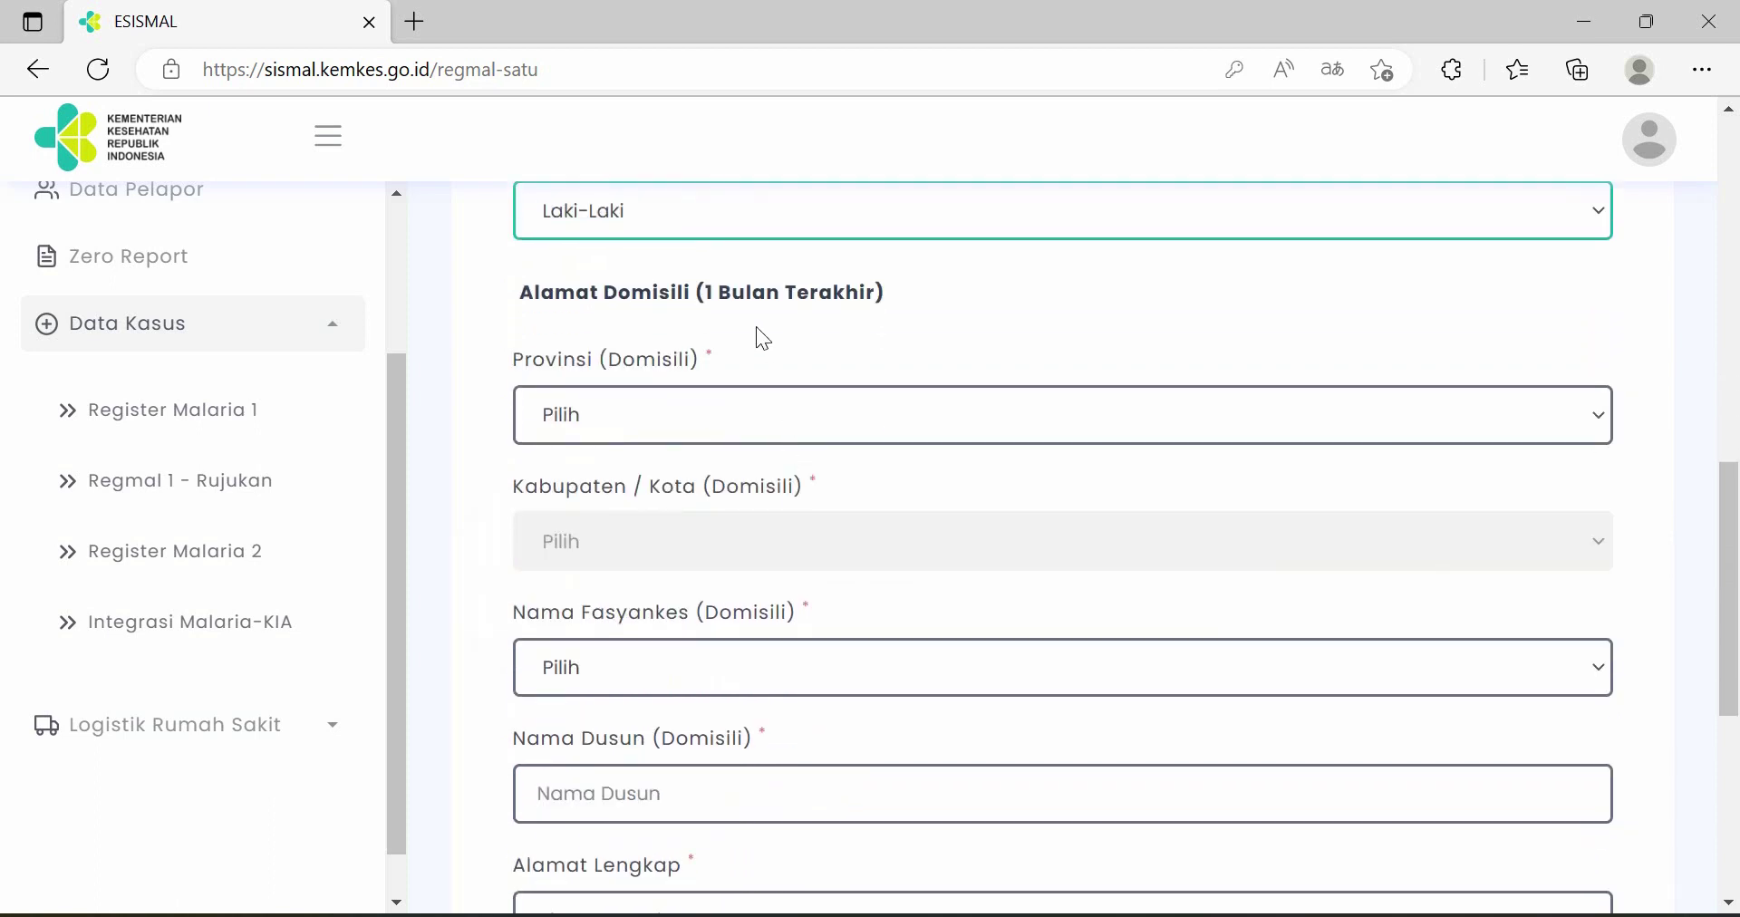
{"action": "left_click", "coordinate": [763, 420]}
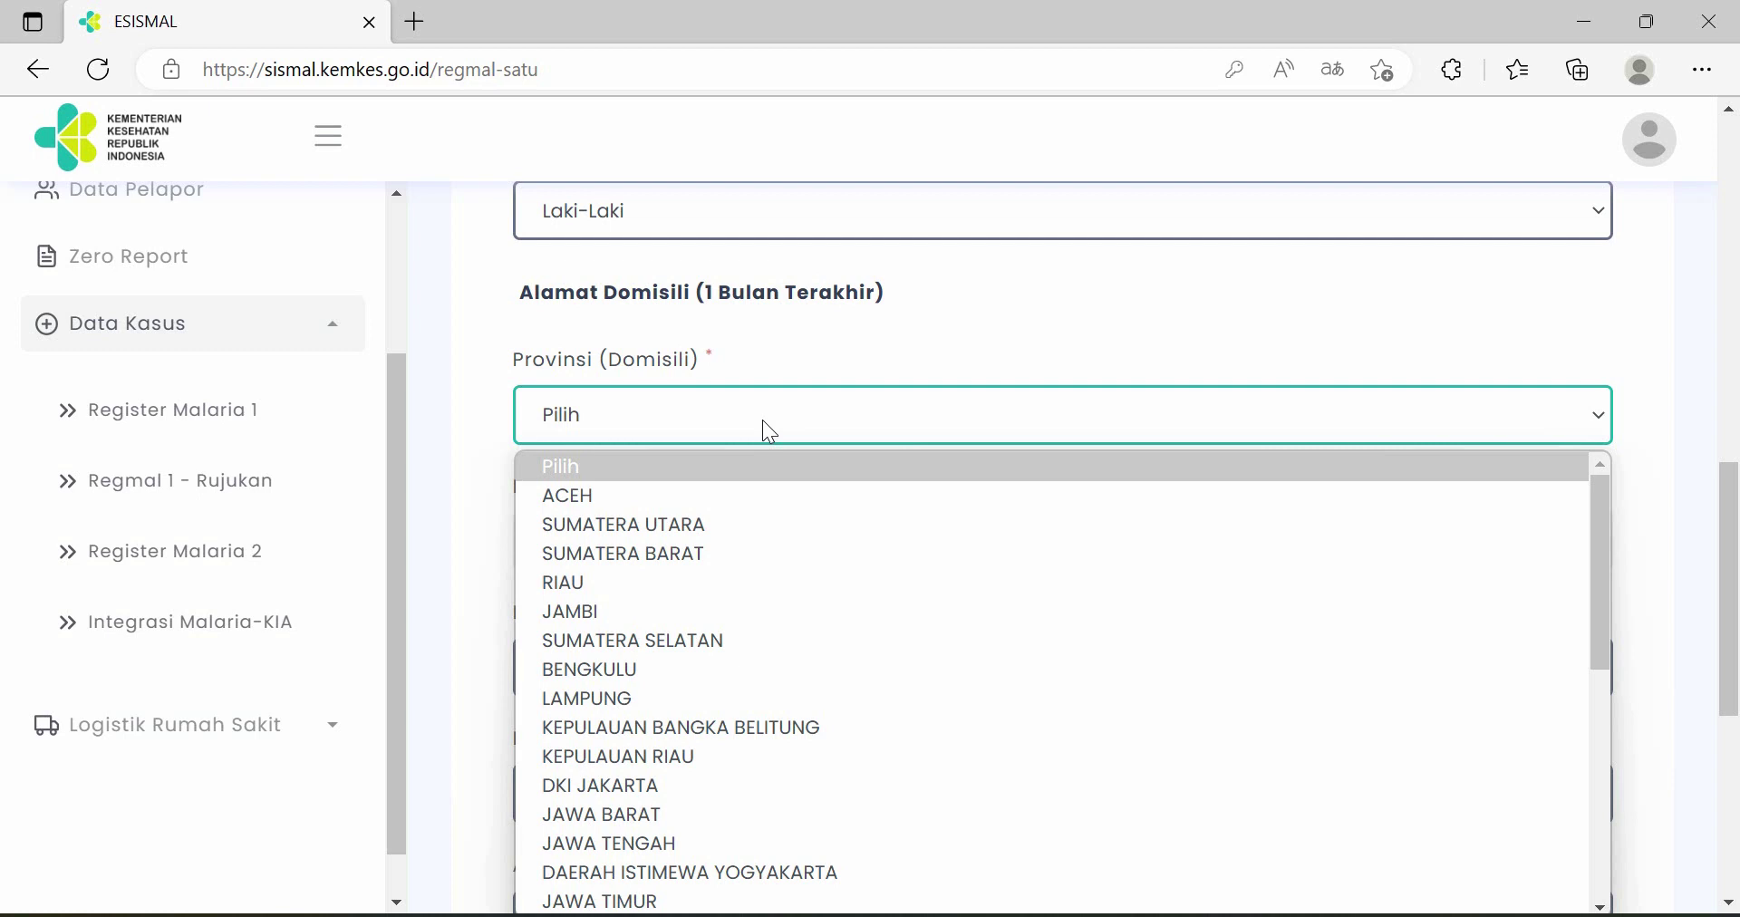
{"action": "scroll", "coordinate": [756, 670], "scroll_direction": "down", "scroll_amount": 3}
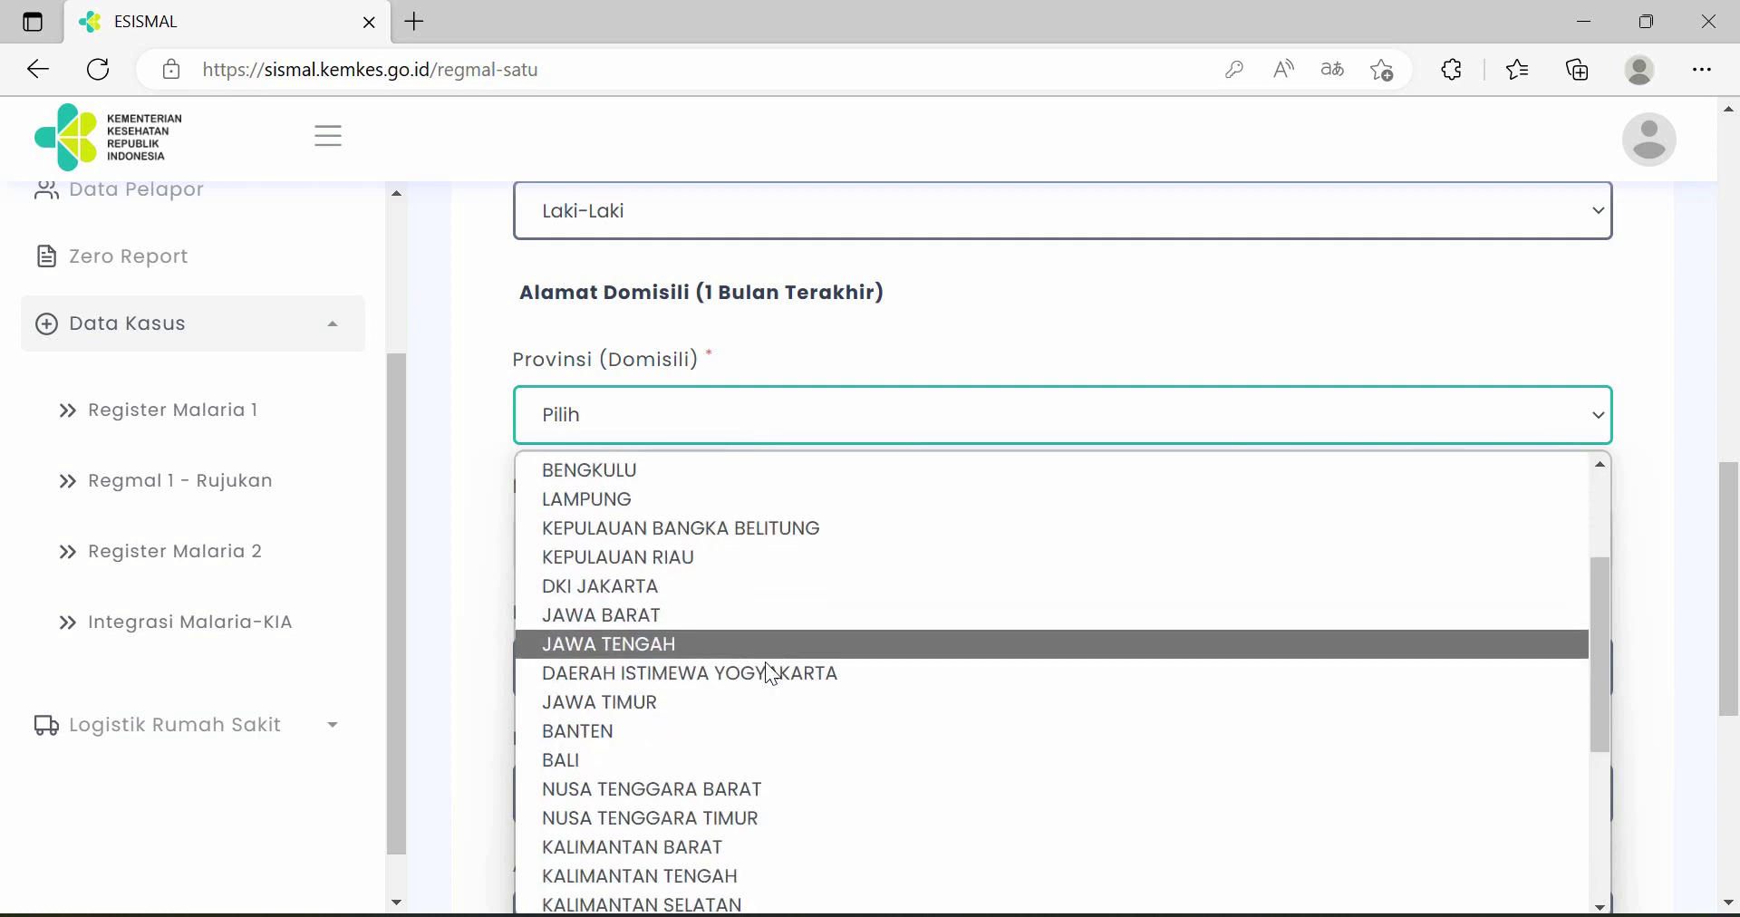
{"action": "left_click", "coordinate": [759, 735]}
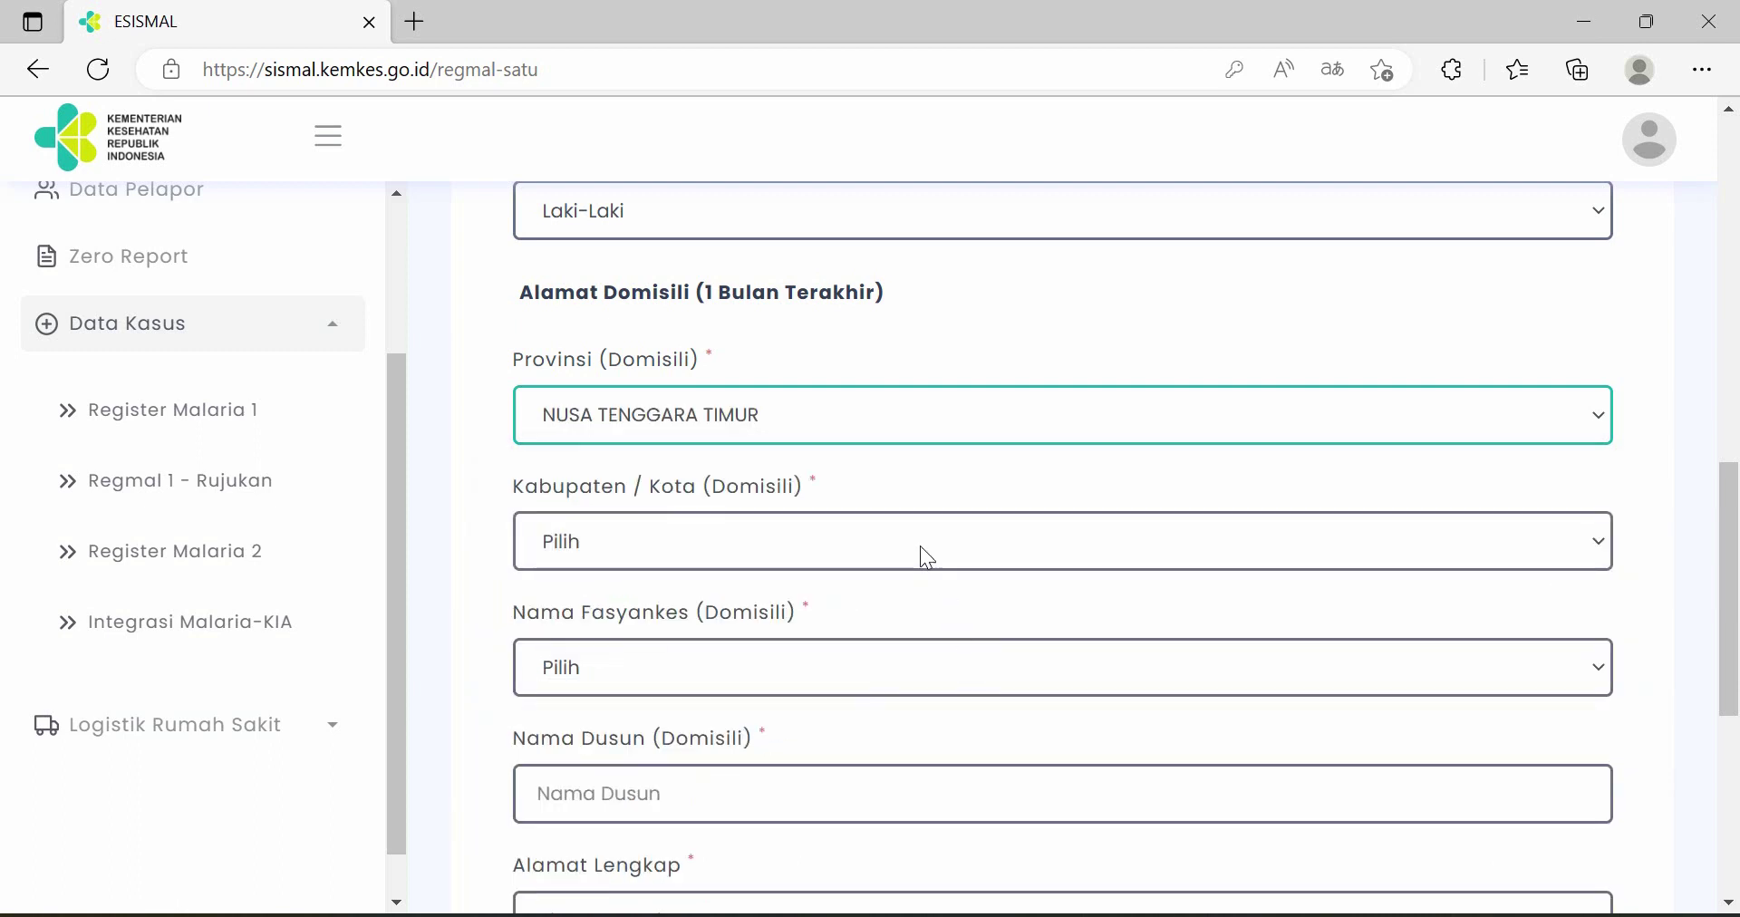
- Set regency TIMOR TENGAH SELATAN and domicile facility KLINIK UME MANEKAN SOE
{"action": "scroll", "coordinate": [915, 440], "scroll_direction": "down", "scroll_amount": 1}
{"action": "left_click", "coordinate": [873, 416]}
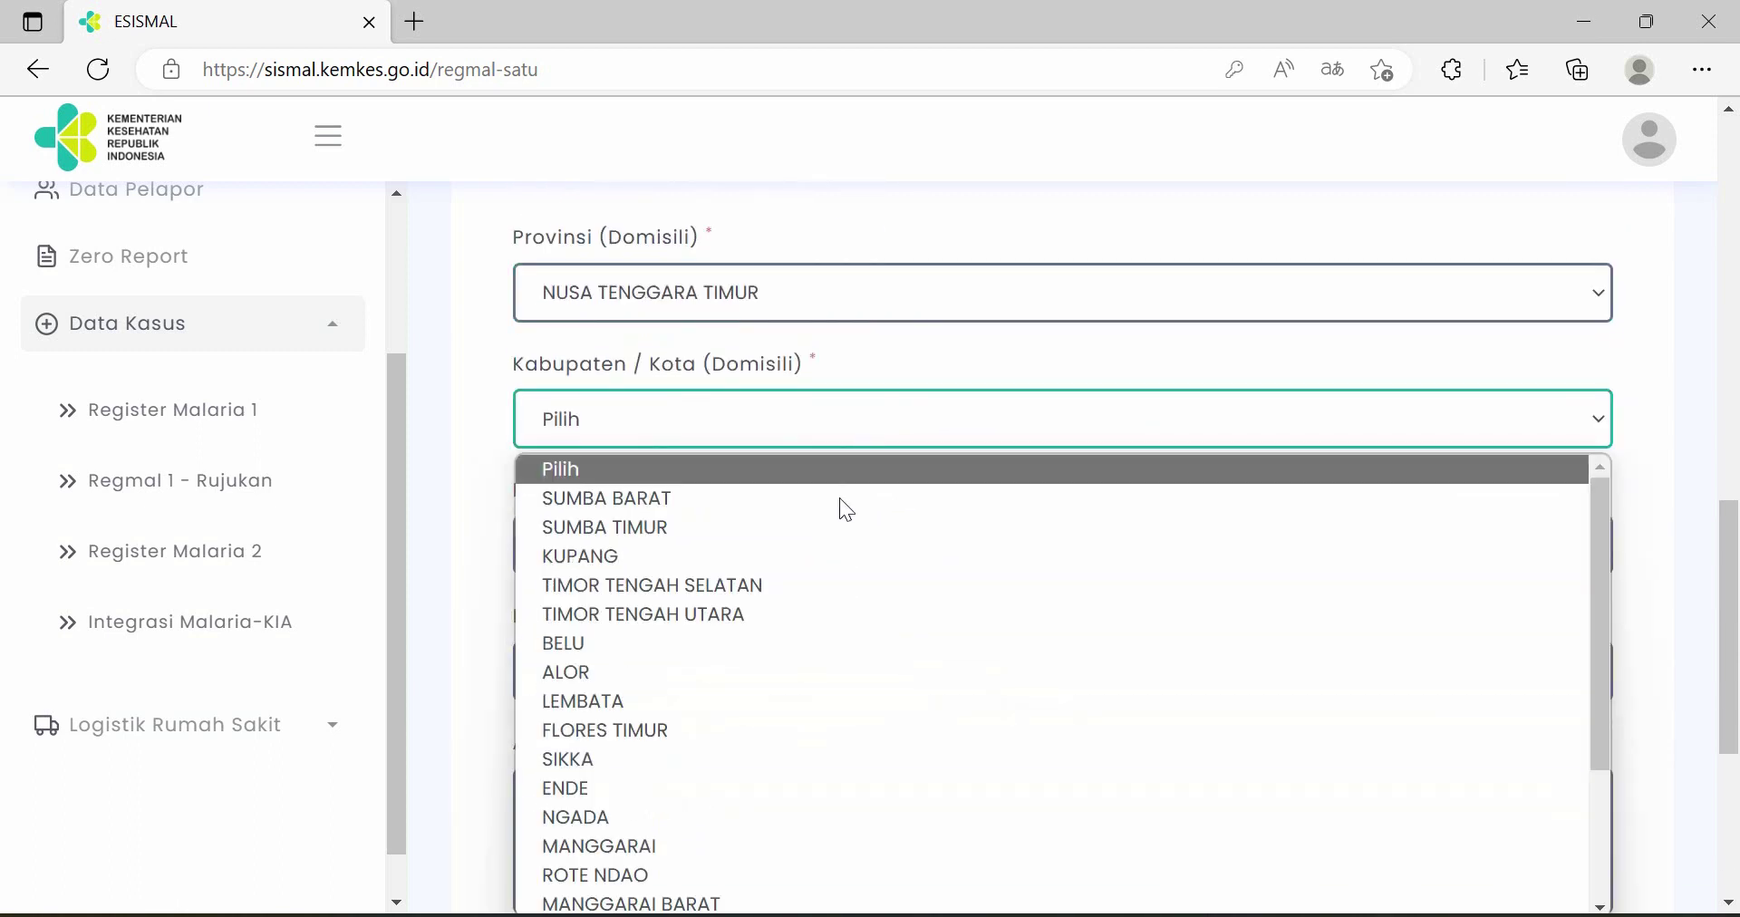
{"action": "left_click", "coordinate": [829, 580]}
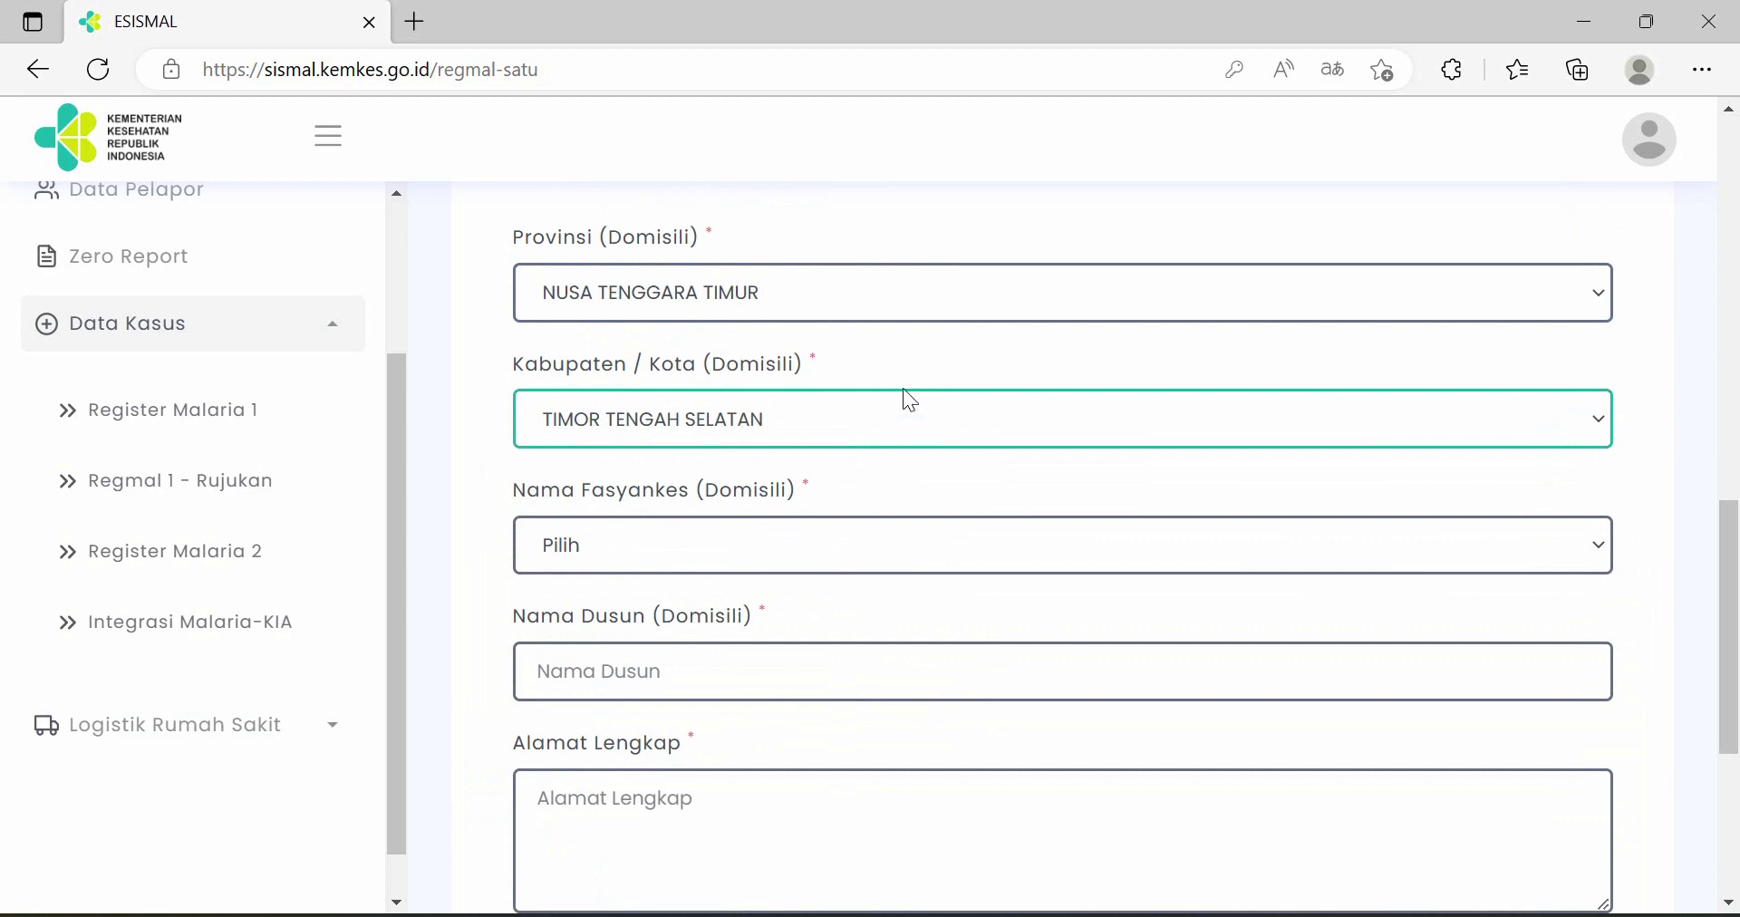
{"action": "scroll", "coordinate": [905, 390], "scroll_direction": "down", "scroll_amount": 1}
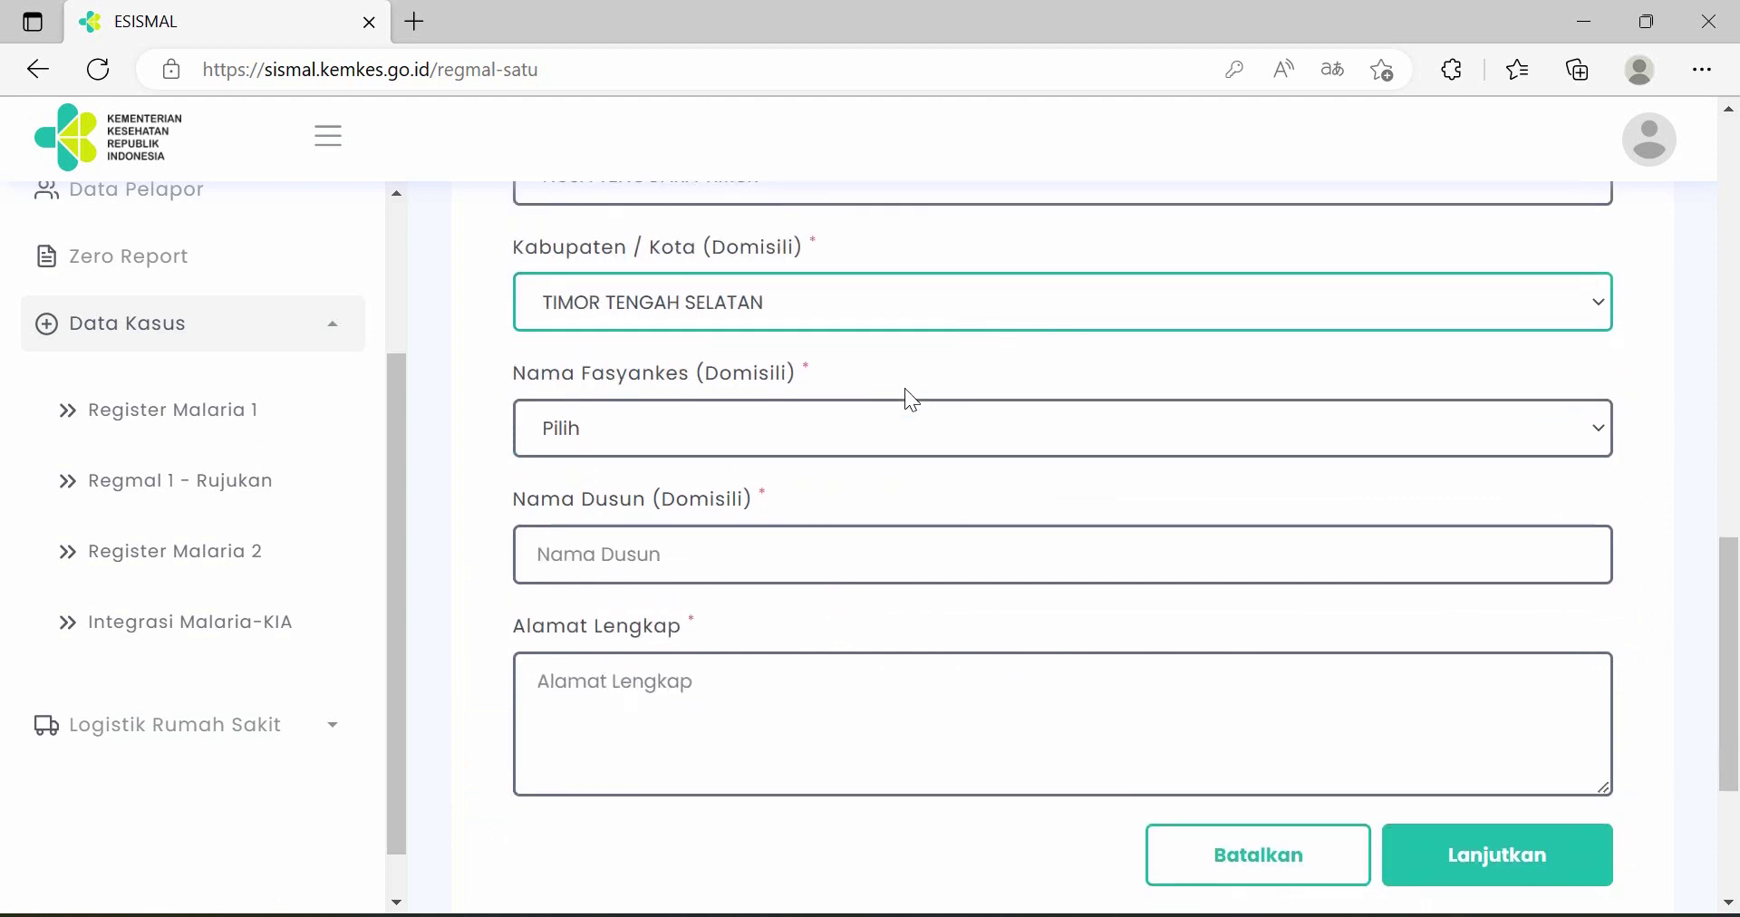
{"action": "left_click", "coordinate": [805, 418]}
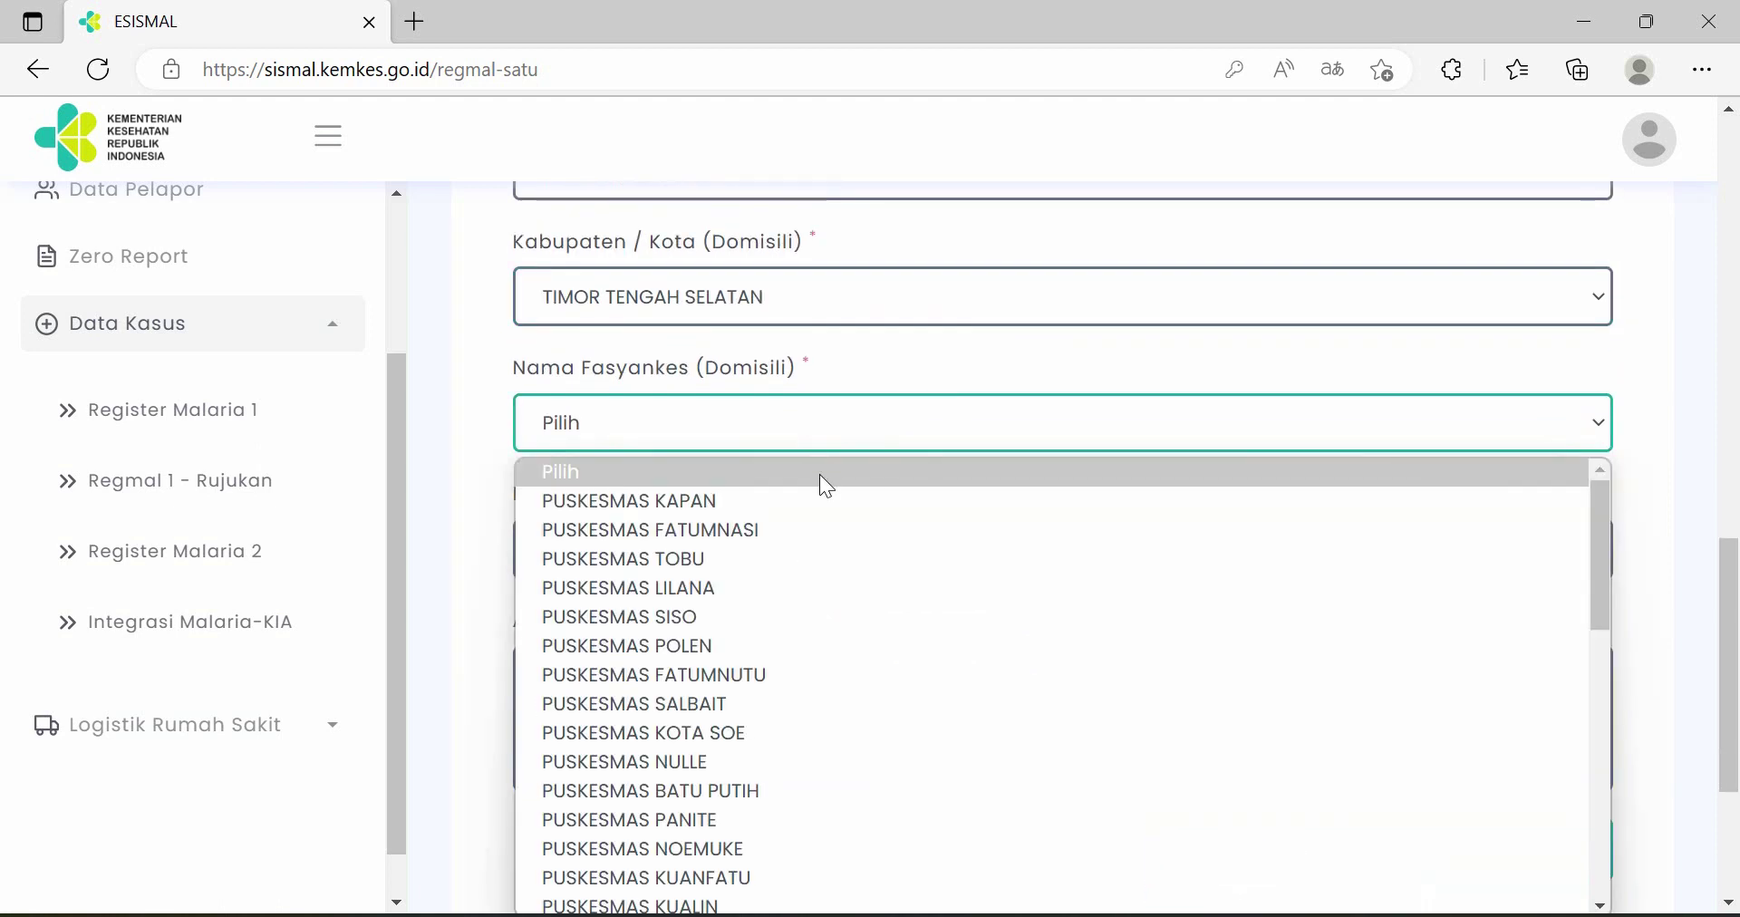
{"action": "scroll", "coordinate": [834, 576], "scroll_direction": "down", "scroll_amount": 9}
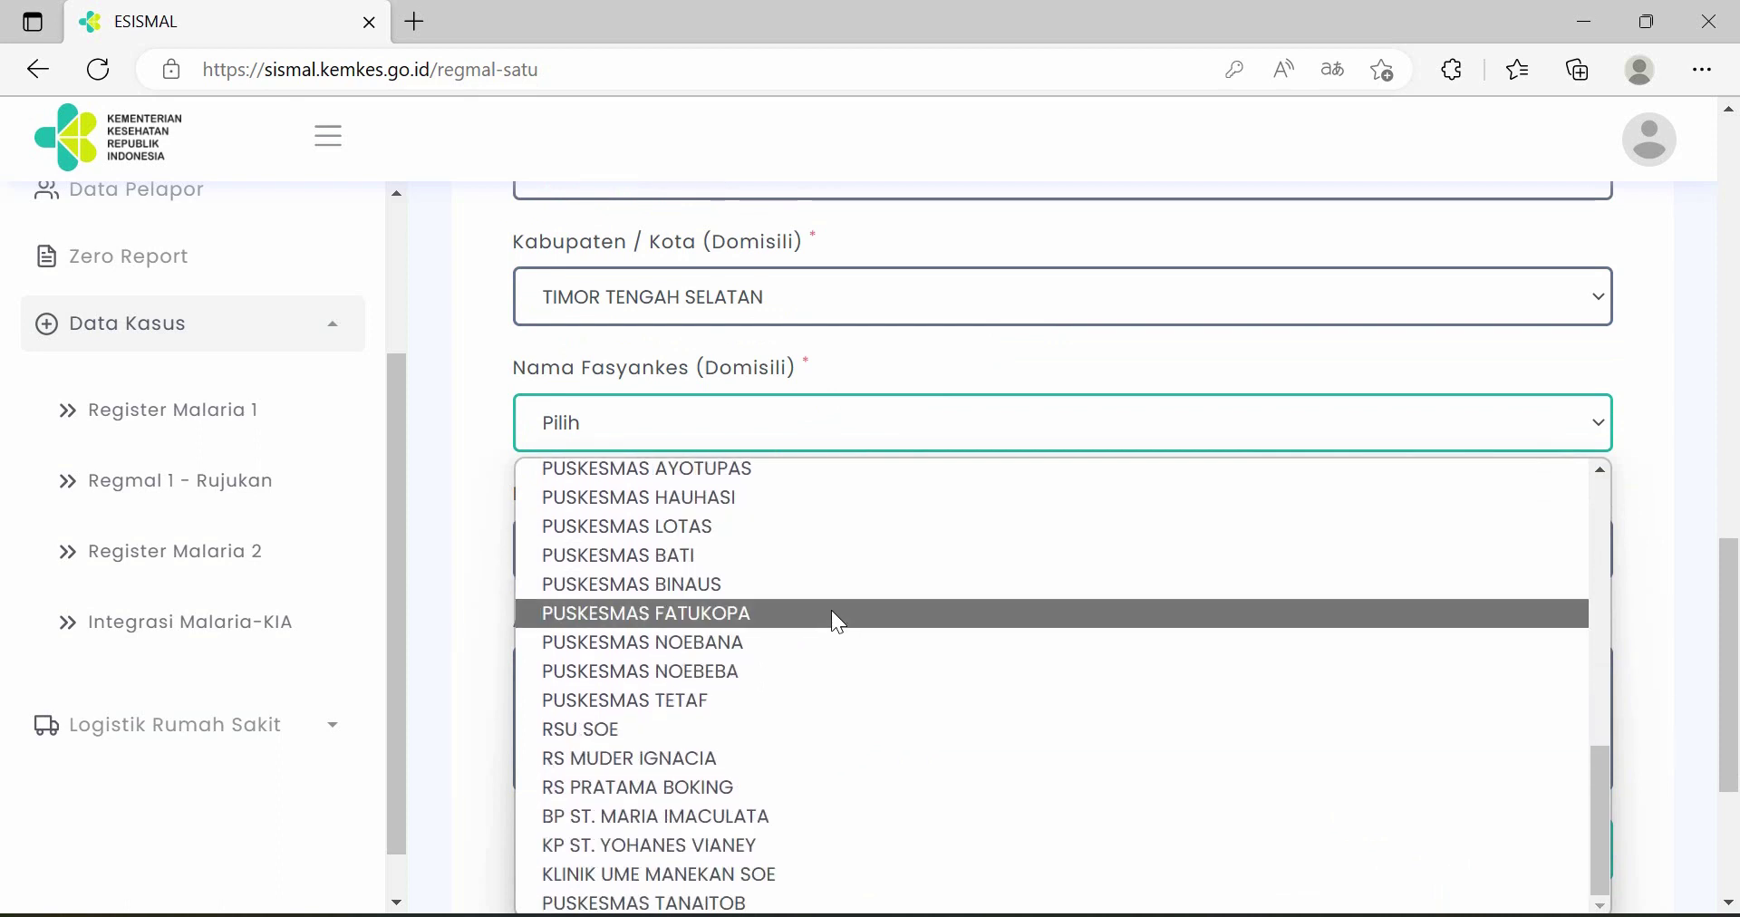
{"action": "left_click", "coordinate": [803, 871]}
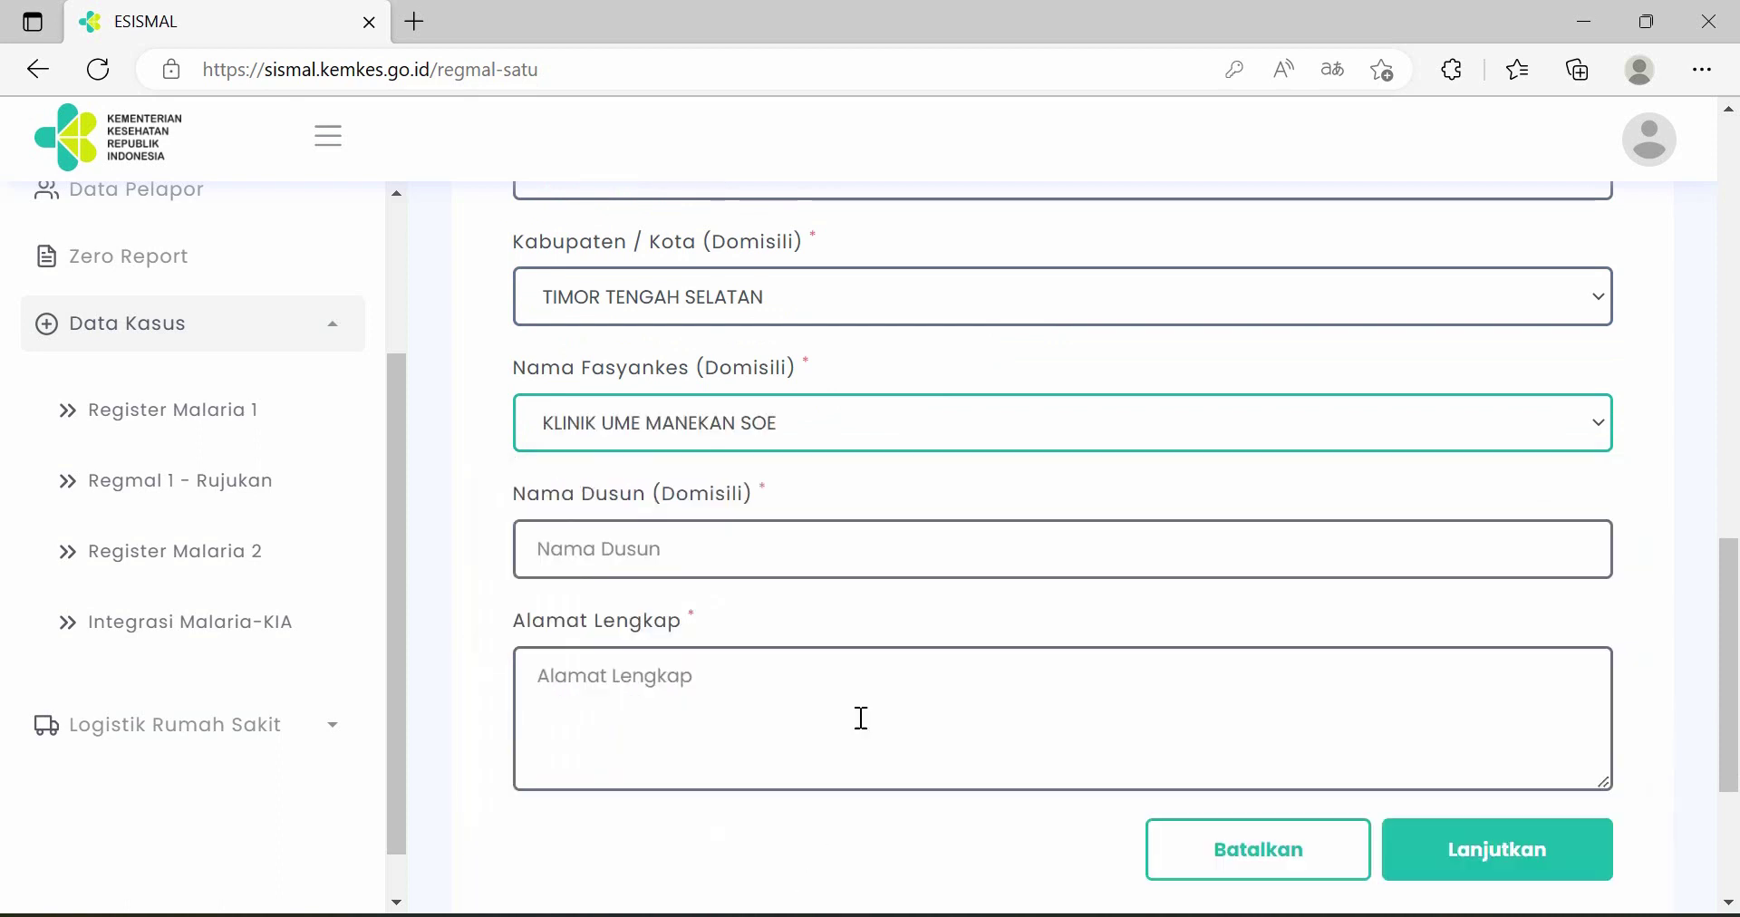
- Enter hamlet 'dusun 1' and the patient's full street address, fixing a typo
{"action": "left_click", "coordinate": [885, 536]}
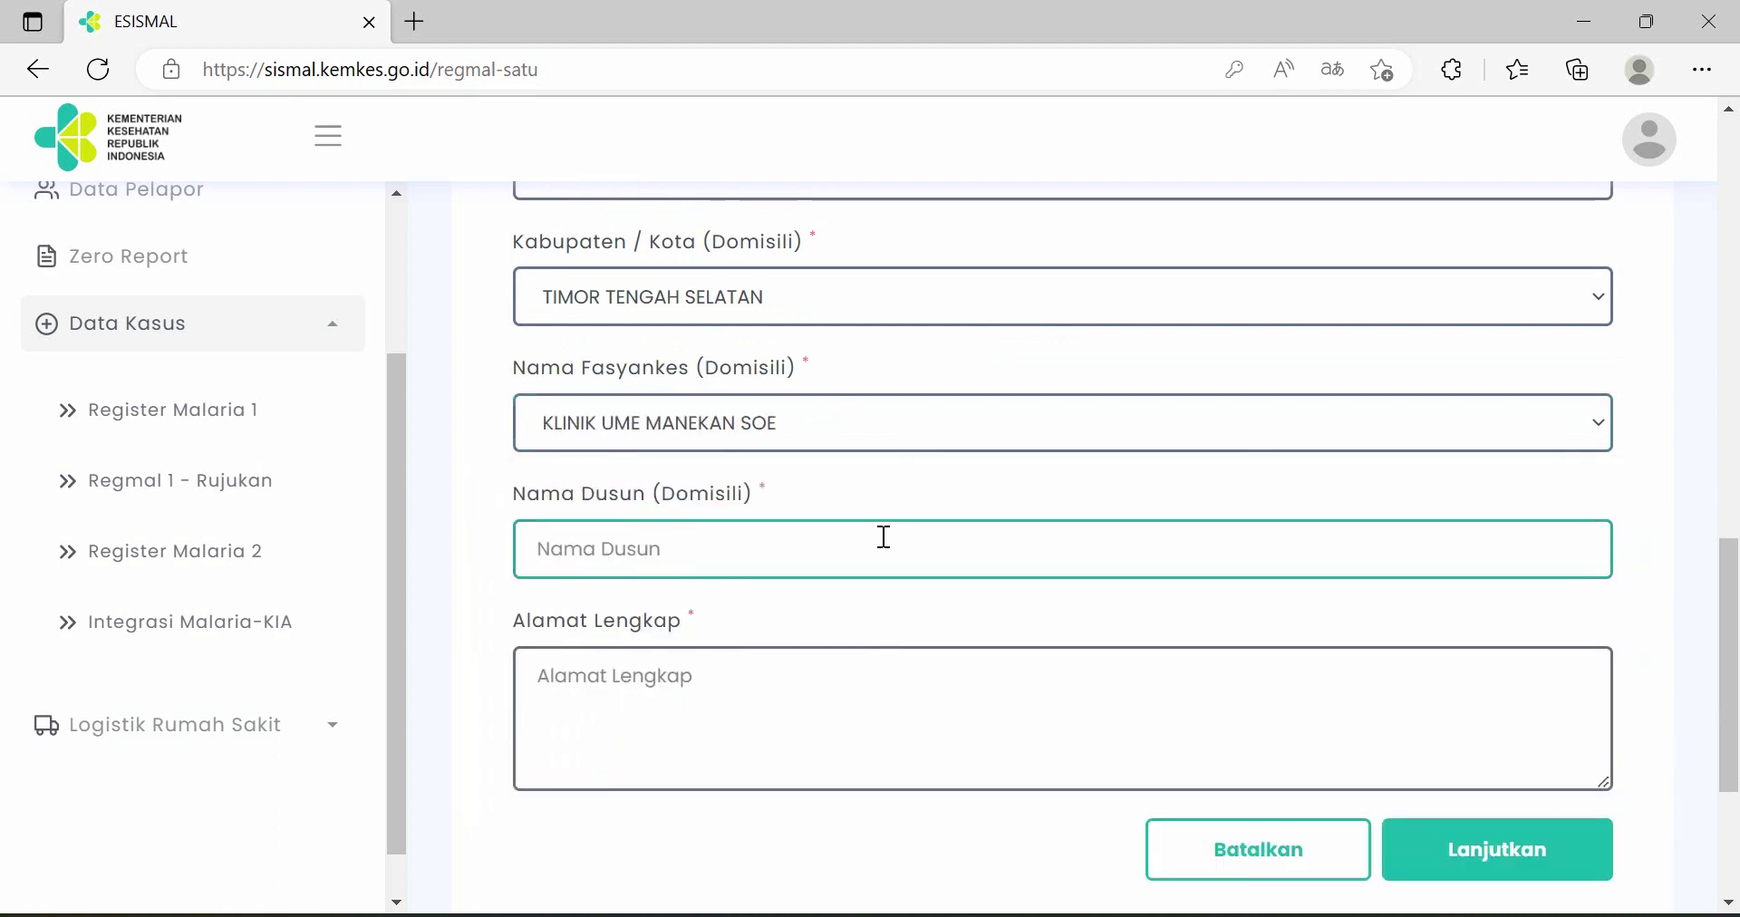
{"action": "type", "text": "dusun 1"}
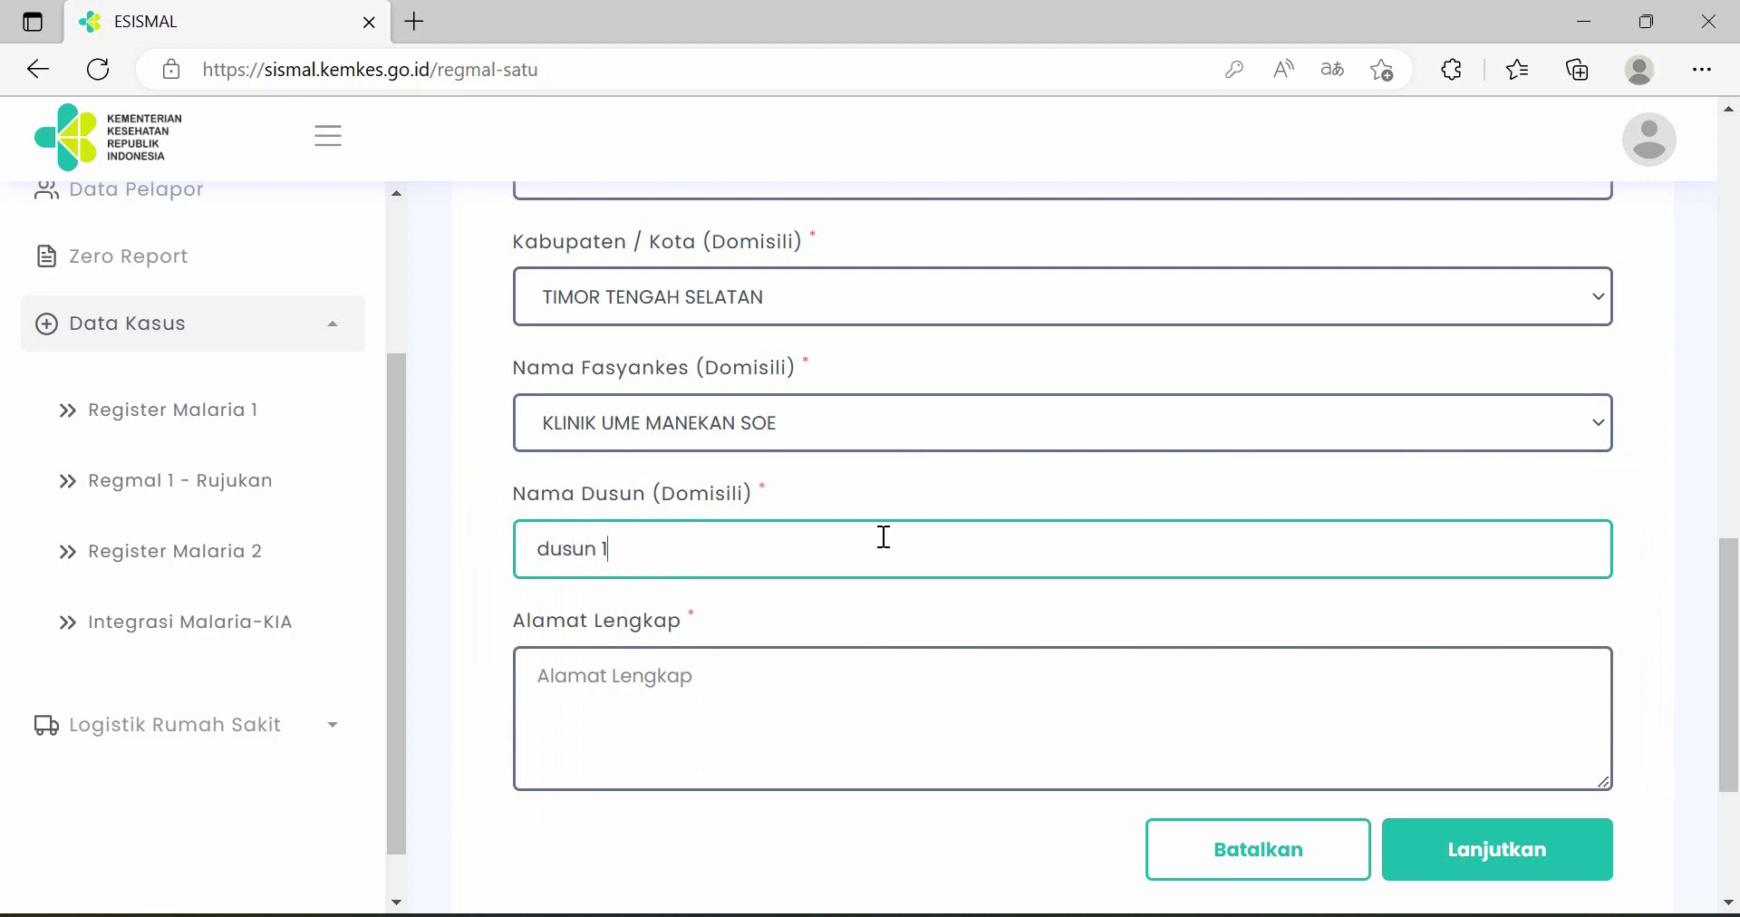
{"action": "scroll", "coordinate": [833, 580], "scroll_direction": "down", "scroll_amount": 1}
{"action": "left_click", "coordinate": [893, 582]}
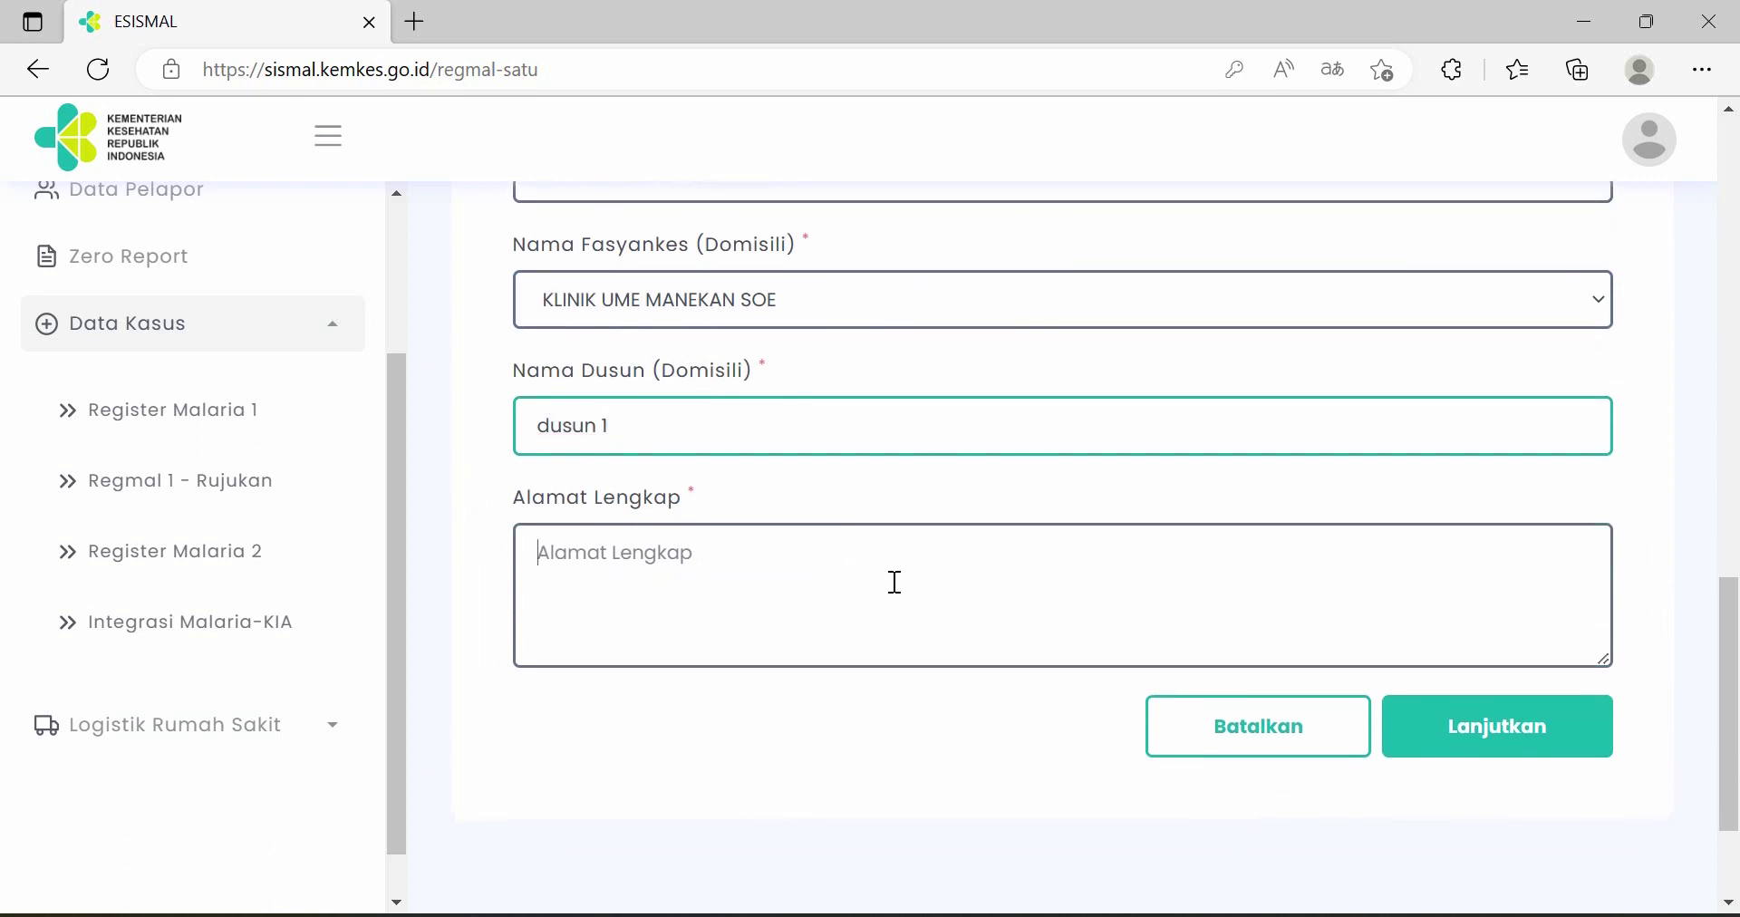
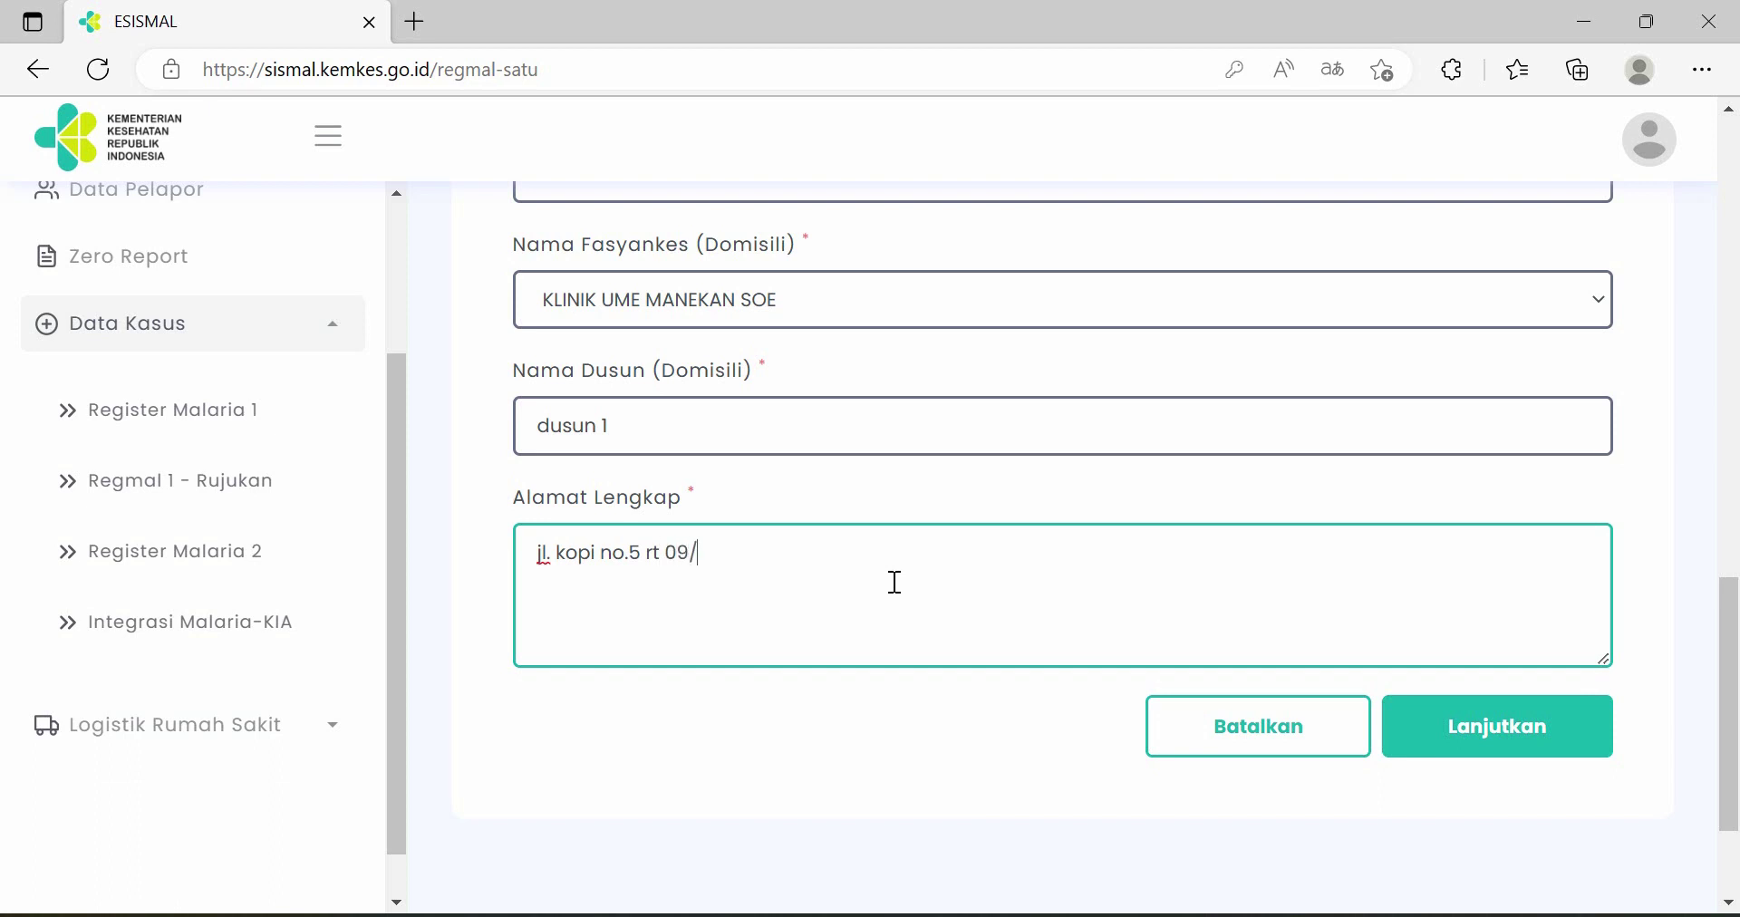
- Choose PCD as the case-finding activity and Mikroskop as the examination type
{"action": "scroll", "coordinate": [1301, 560], "scroll_direction": "up", "scroll_amount": 2}
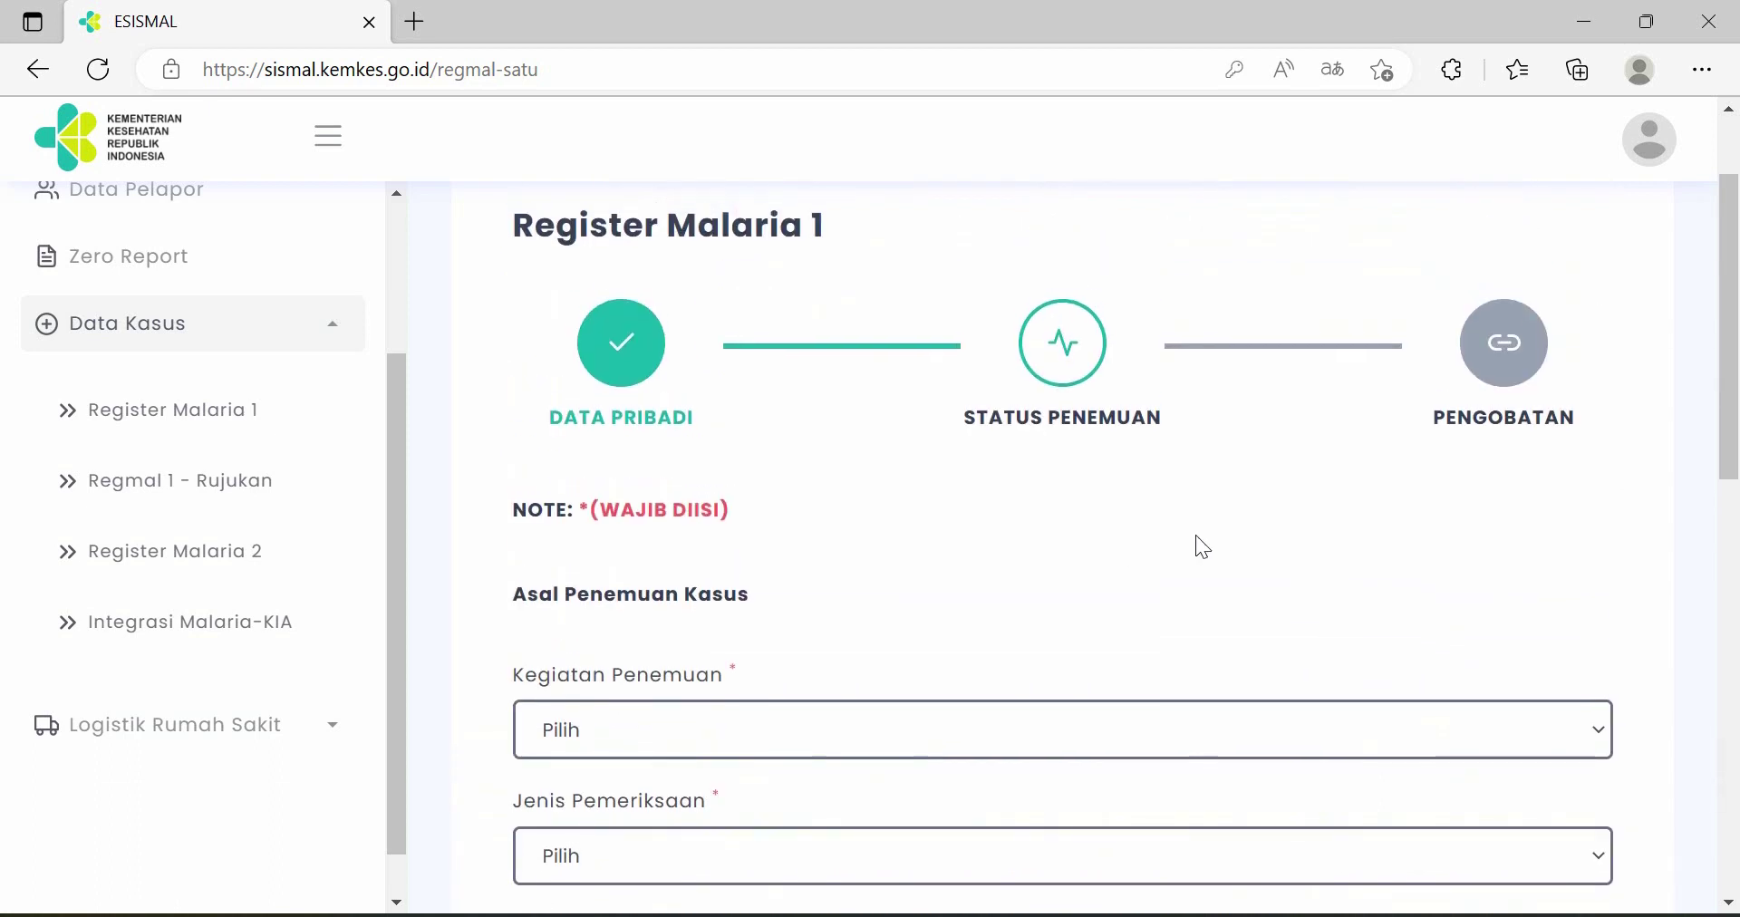
{"action": "scroll", "coordinate": [1194, 535], "scroll_direction": "down", "scroll_amount": 1}
{"action": "scroll", "coordinate": [1202, 546], "scroll_direction": "down", "scroll_amount": 1}
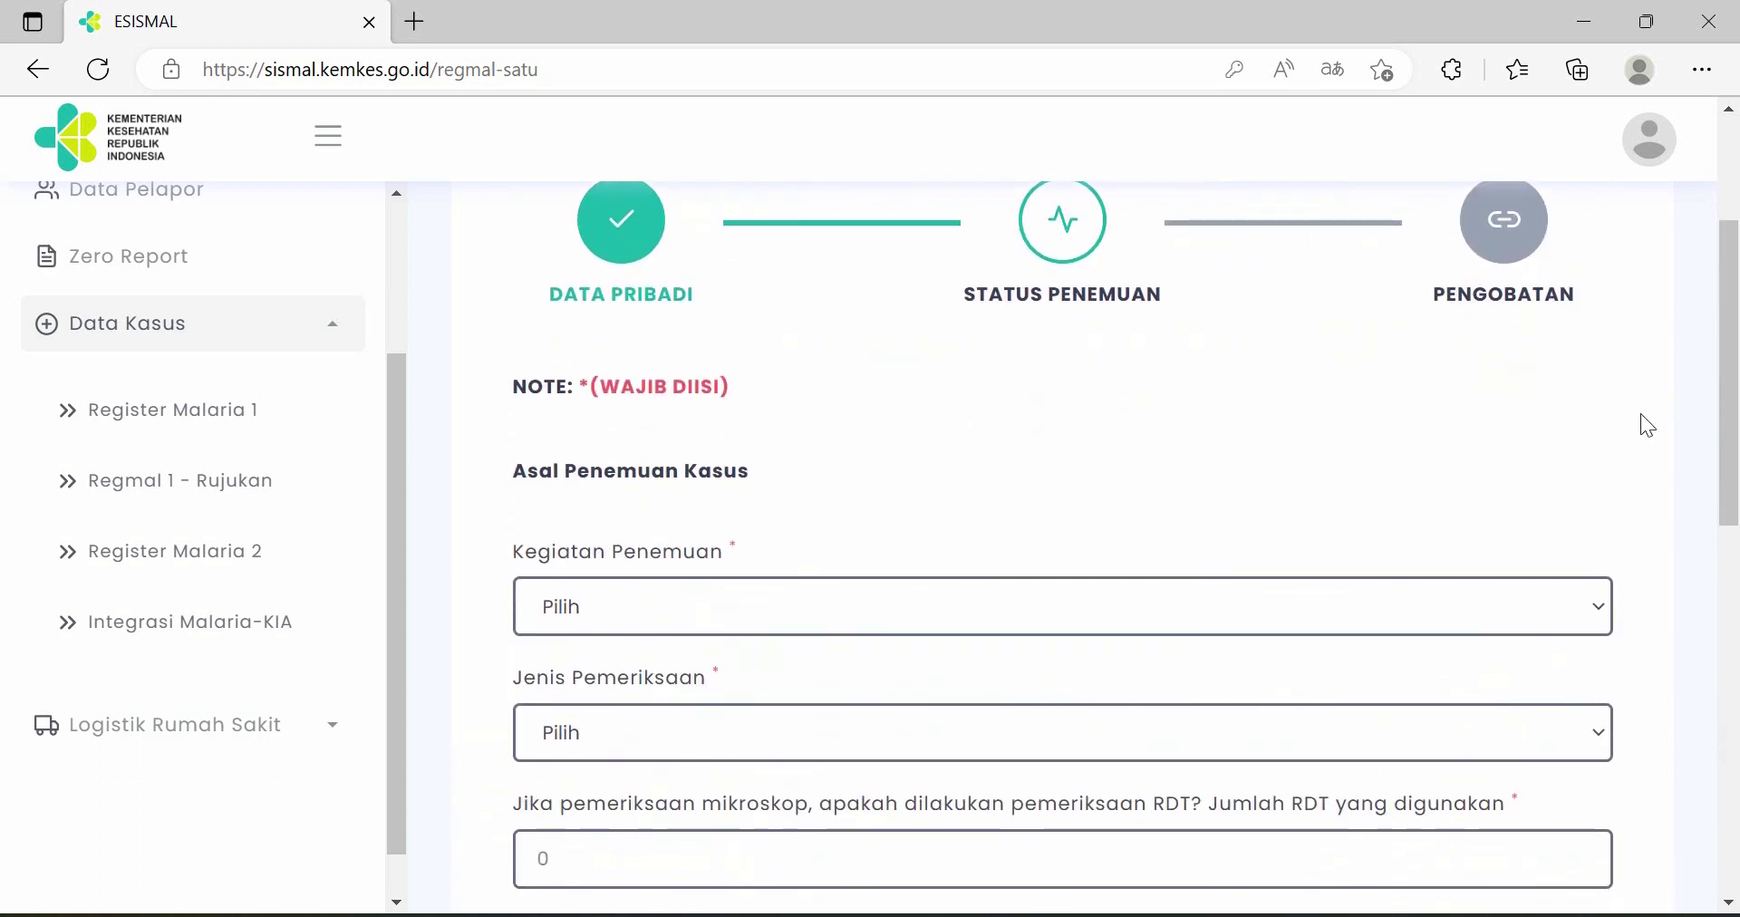
{"action": "left_click", "coordinate": [822, 619]}
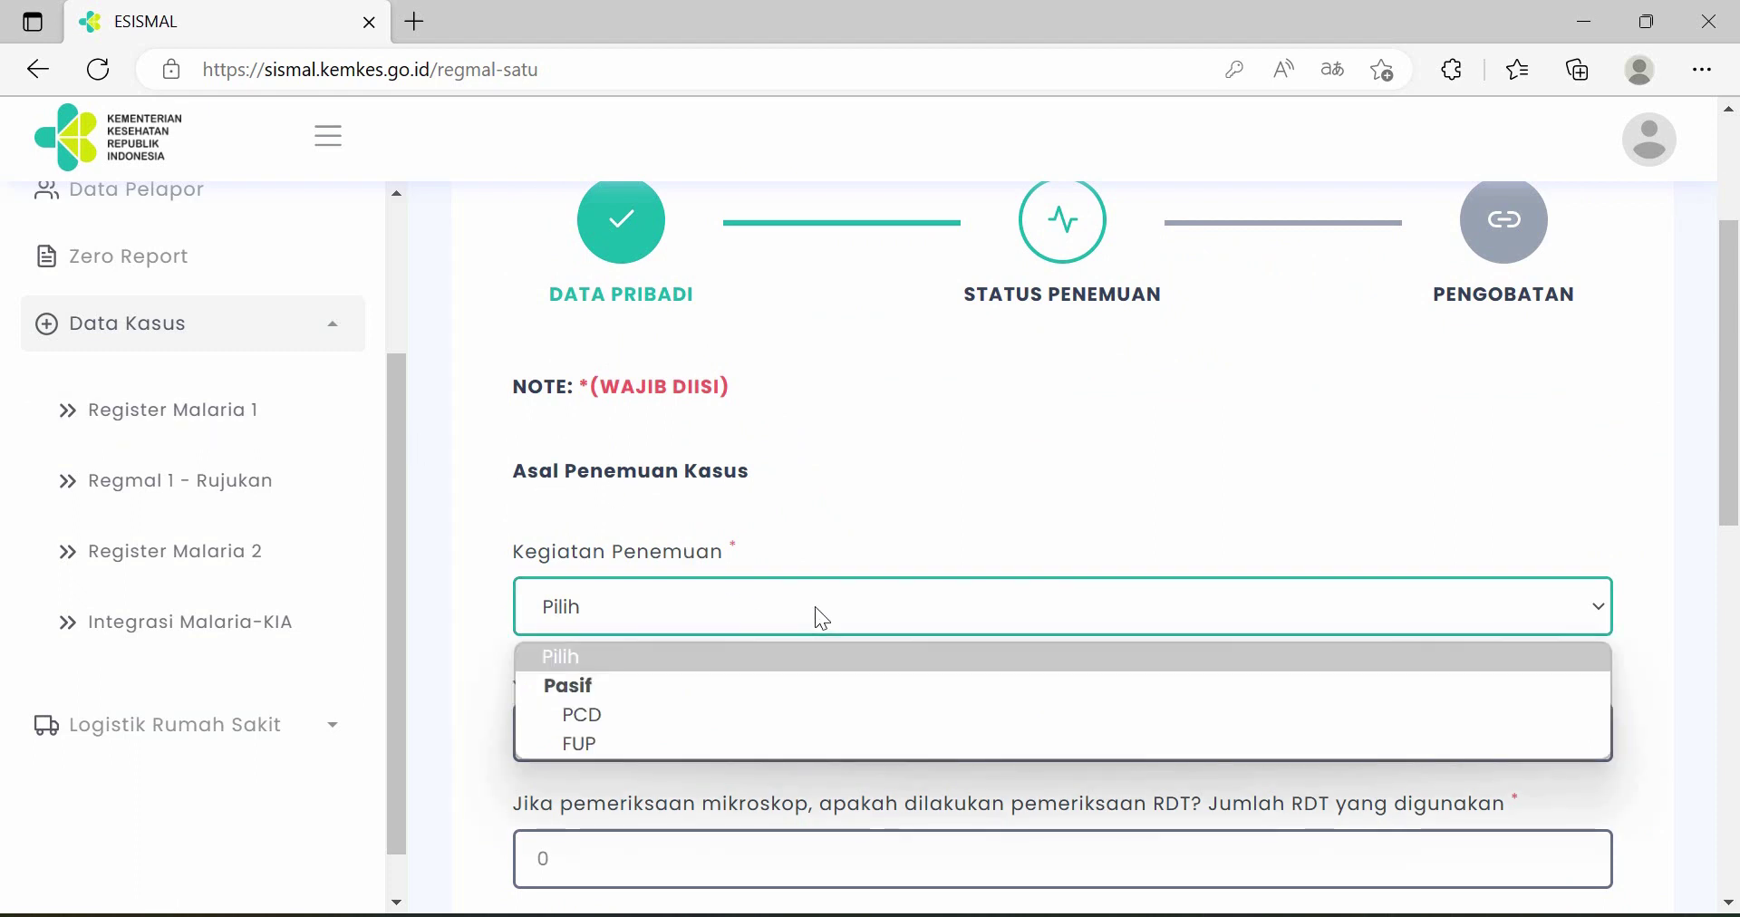
{"action": "scroll", "coordinate": [822, 618], "scroll_direction": "down", "scroll_amount": 1}
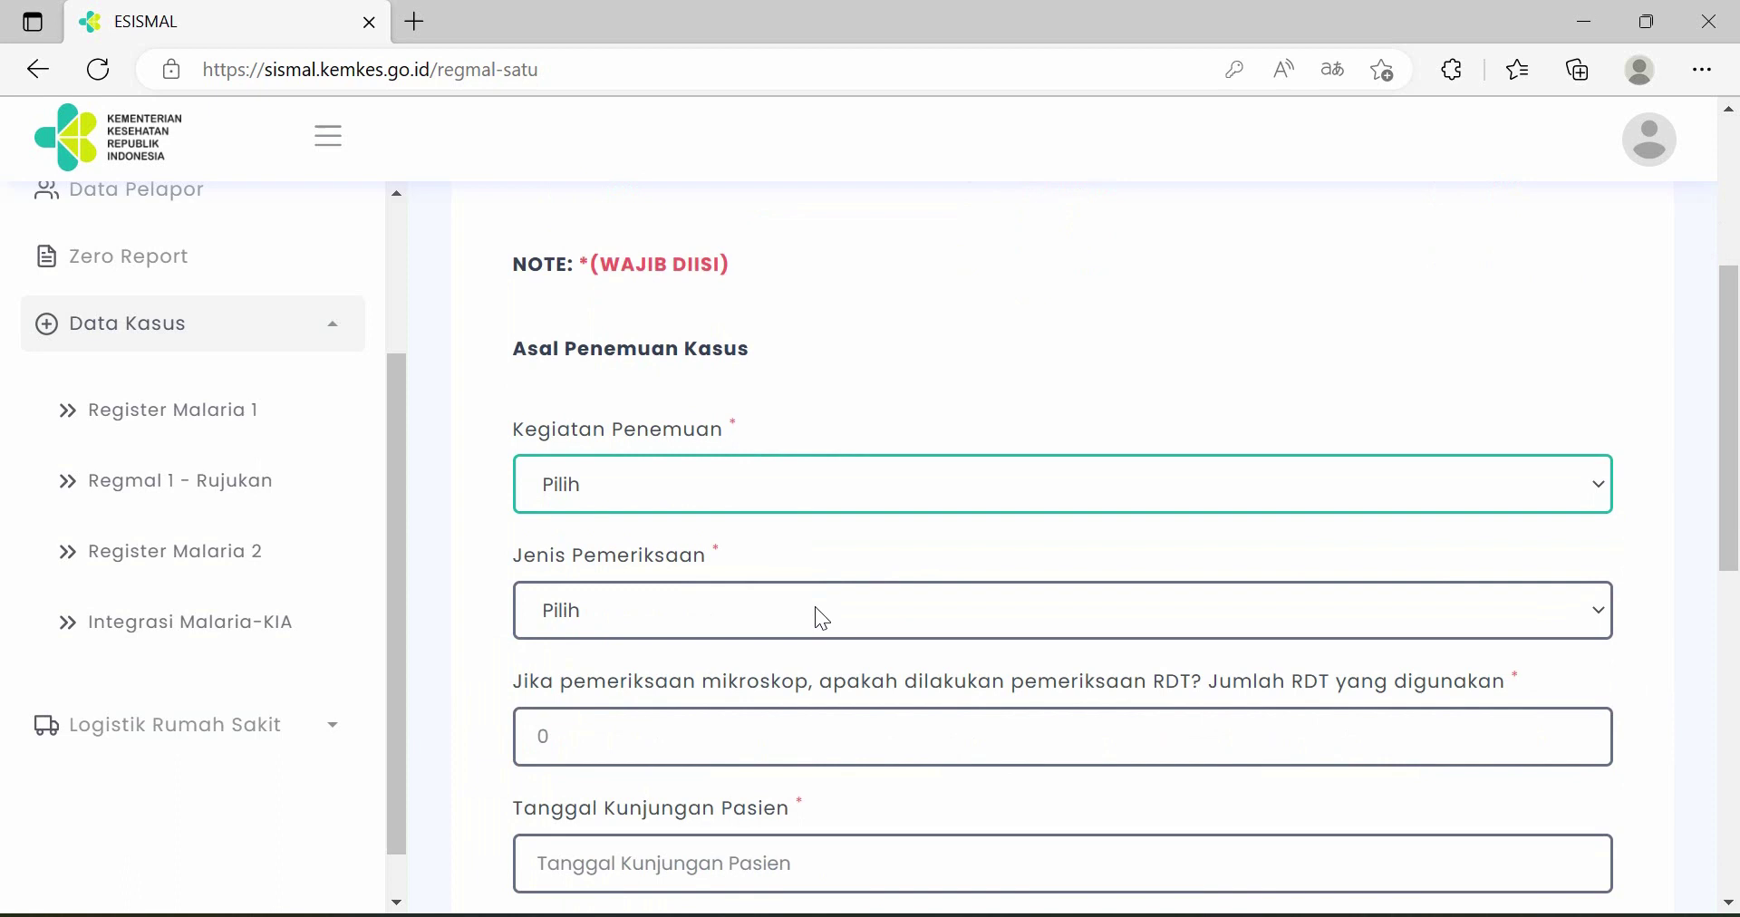
{"action": "left_click", "coordinate": [797, 490]}
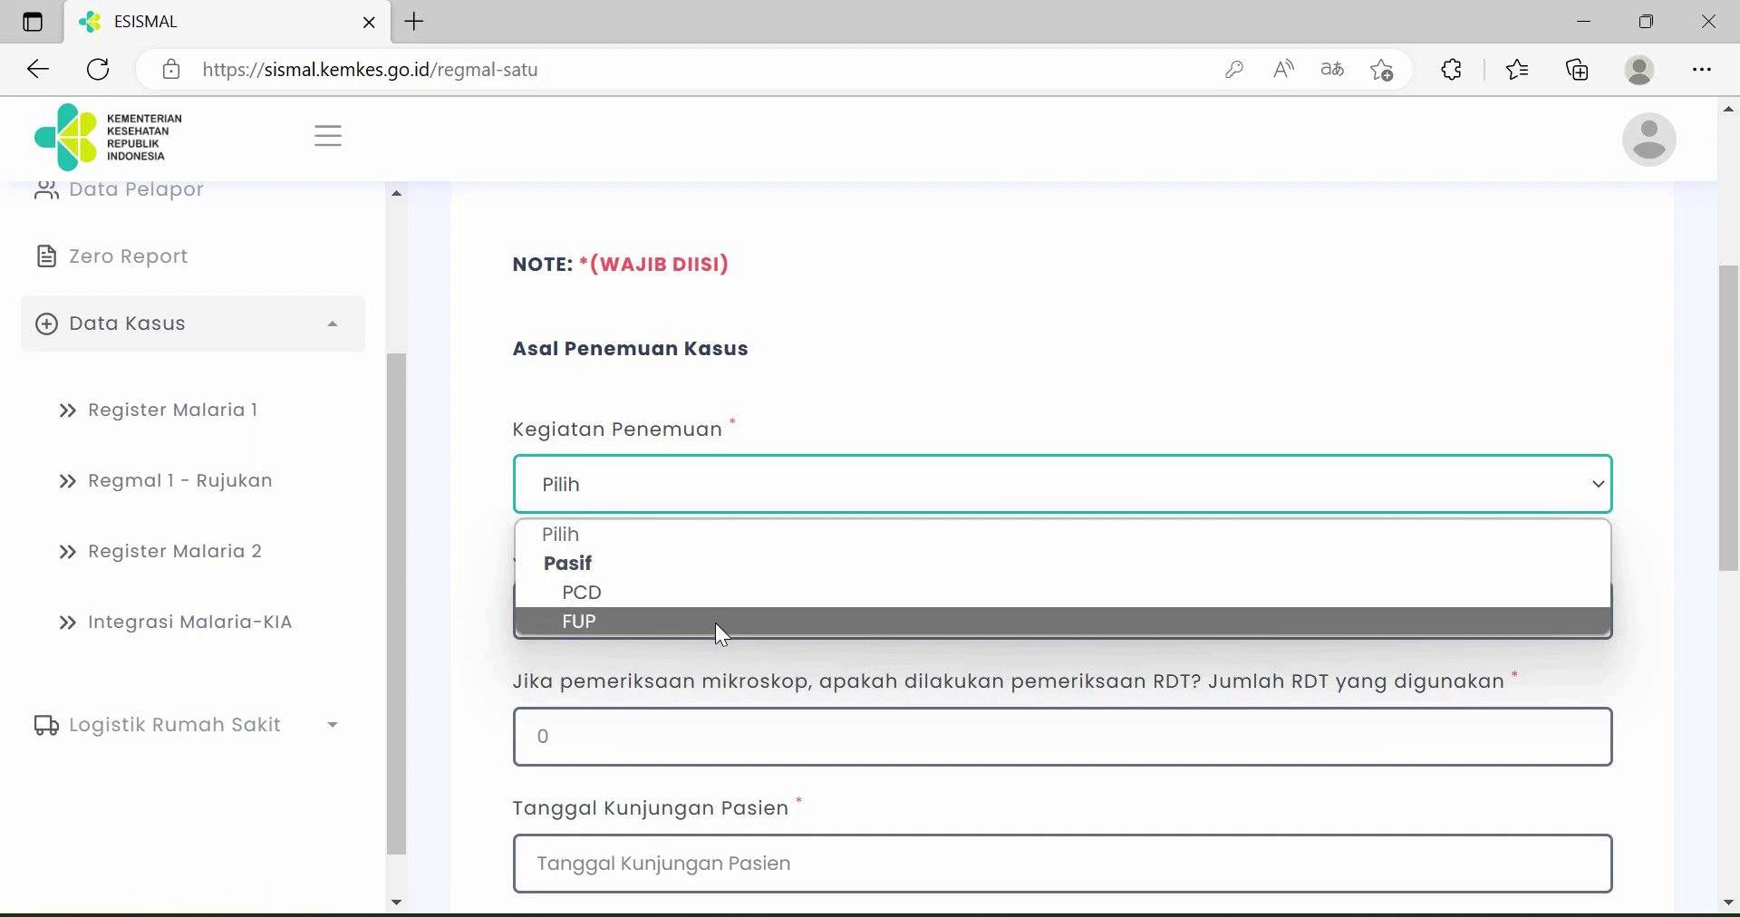
{"action": "left_click", "coordinate": [716, 593]}
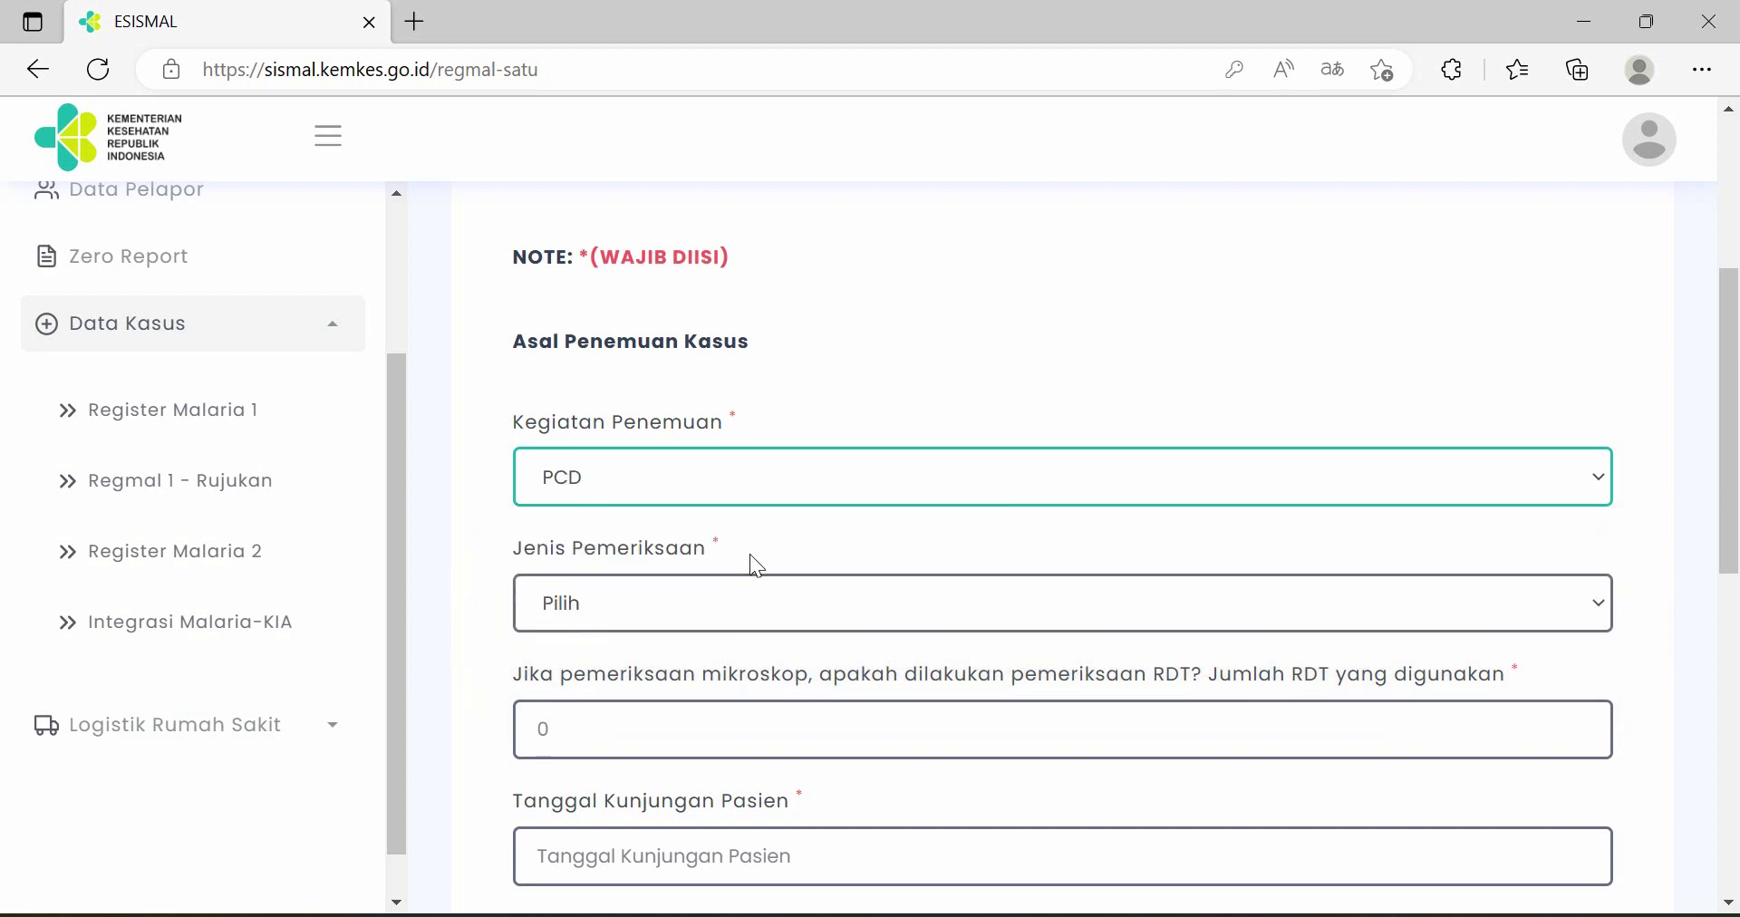
{"action": "scroll", "coordinate": [757, 564], "scroll_direction": "down", "scroll_amount": 1}
{"action": "scroll", "coordinate": [748, 553], "scroll_direction": "down", "scroll_amount": 1}
{"action": "left_click", "coordinate": [748, 362]}
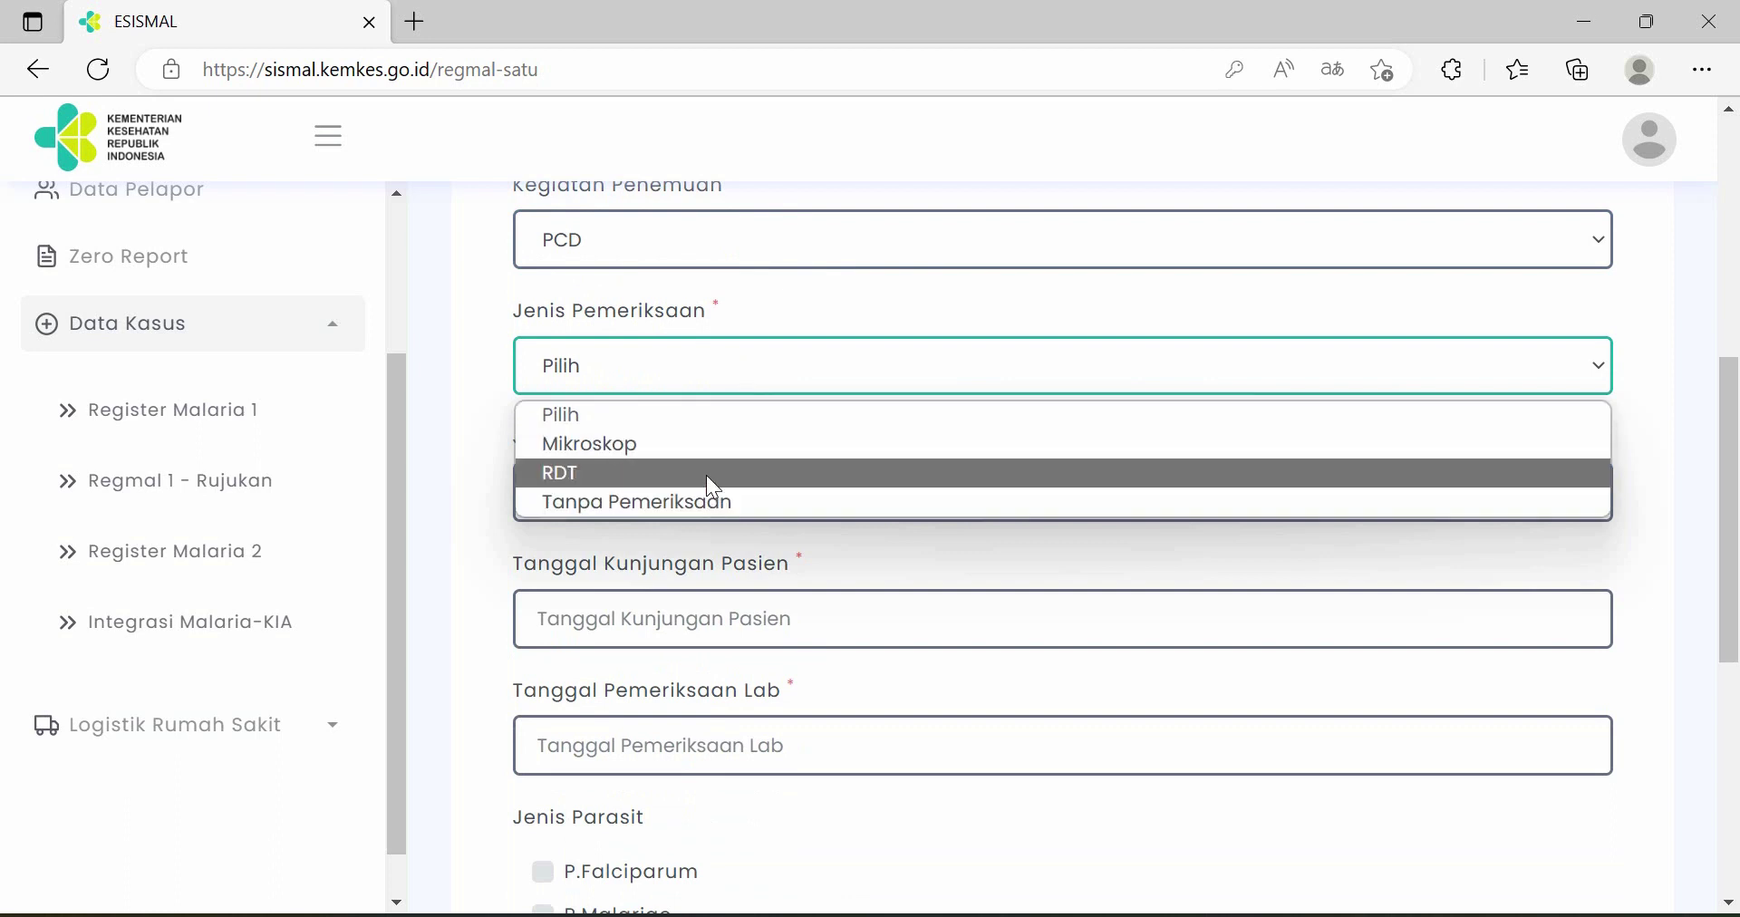
{"action": "left_click", "coordinate": [721, 446]}
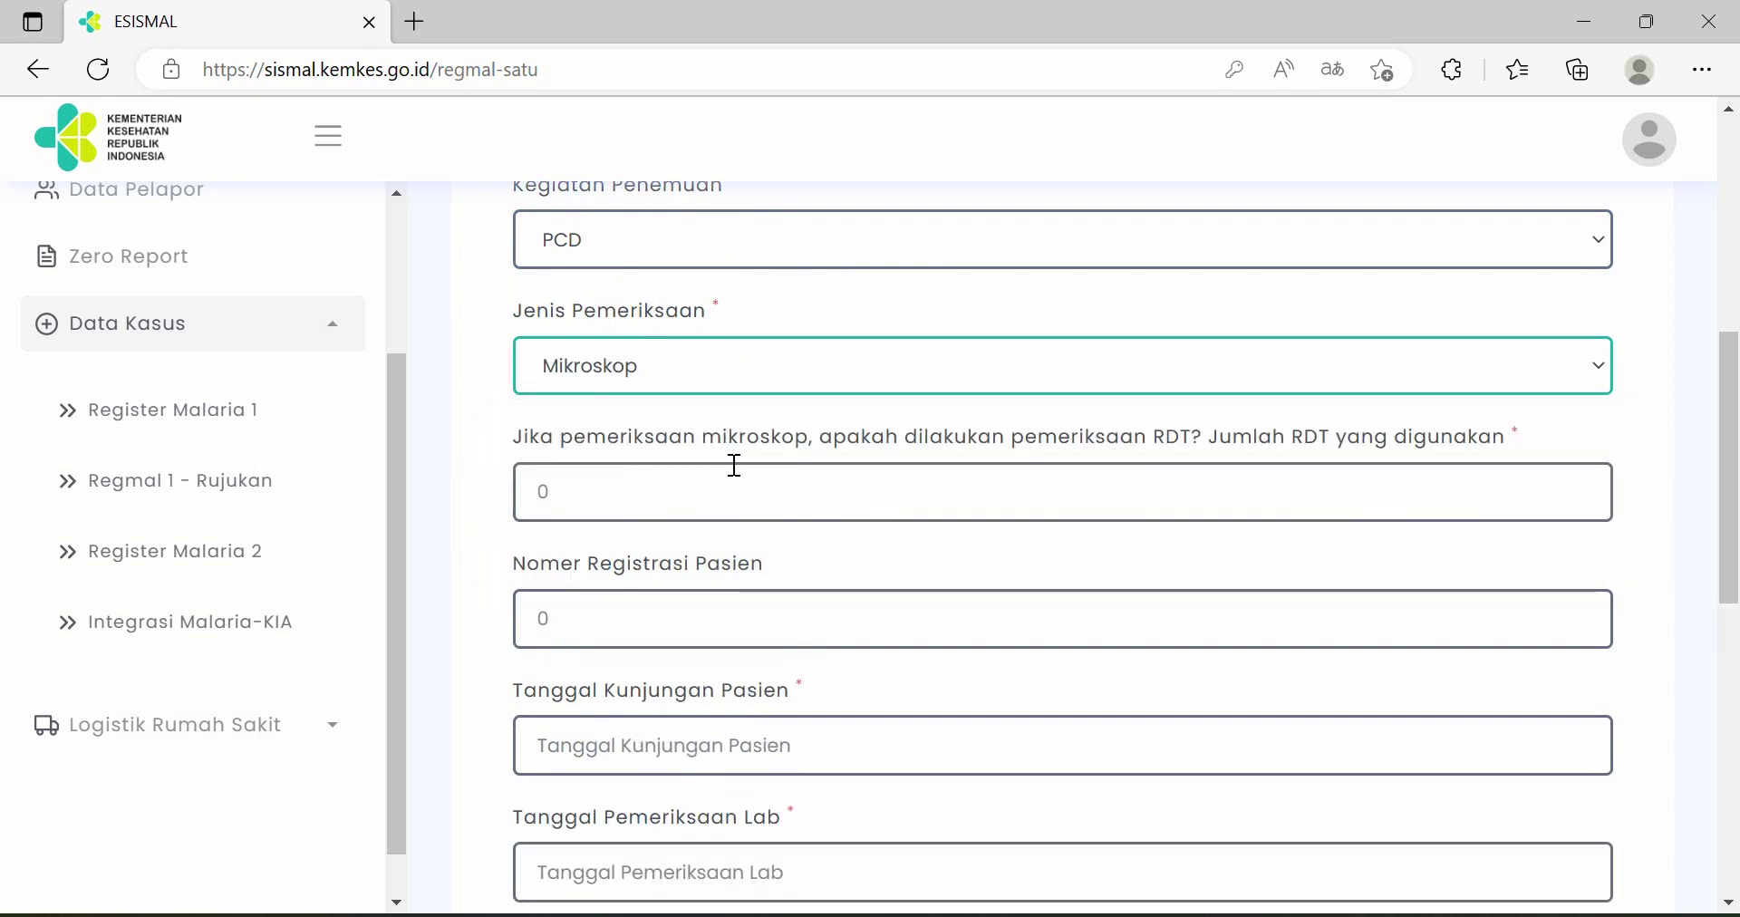
{"action": "scroll", "coordinate": [734, 466], "scroll_direction": "down", "scroll_amount": 1}
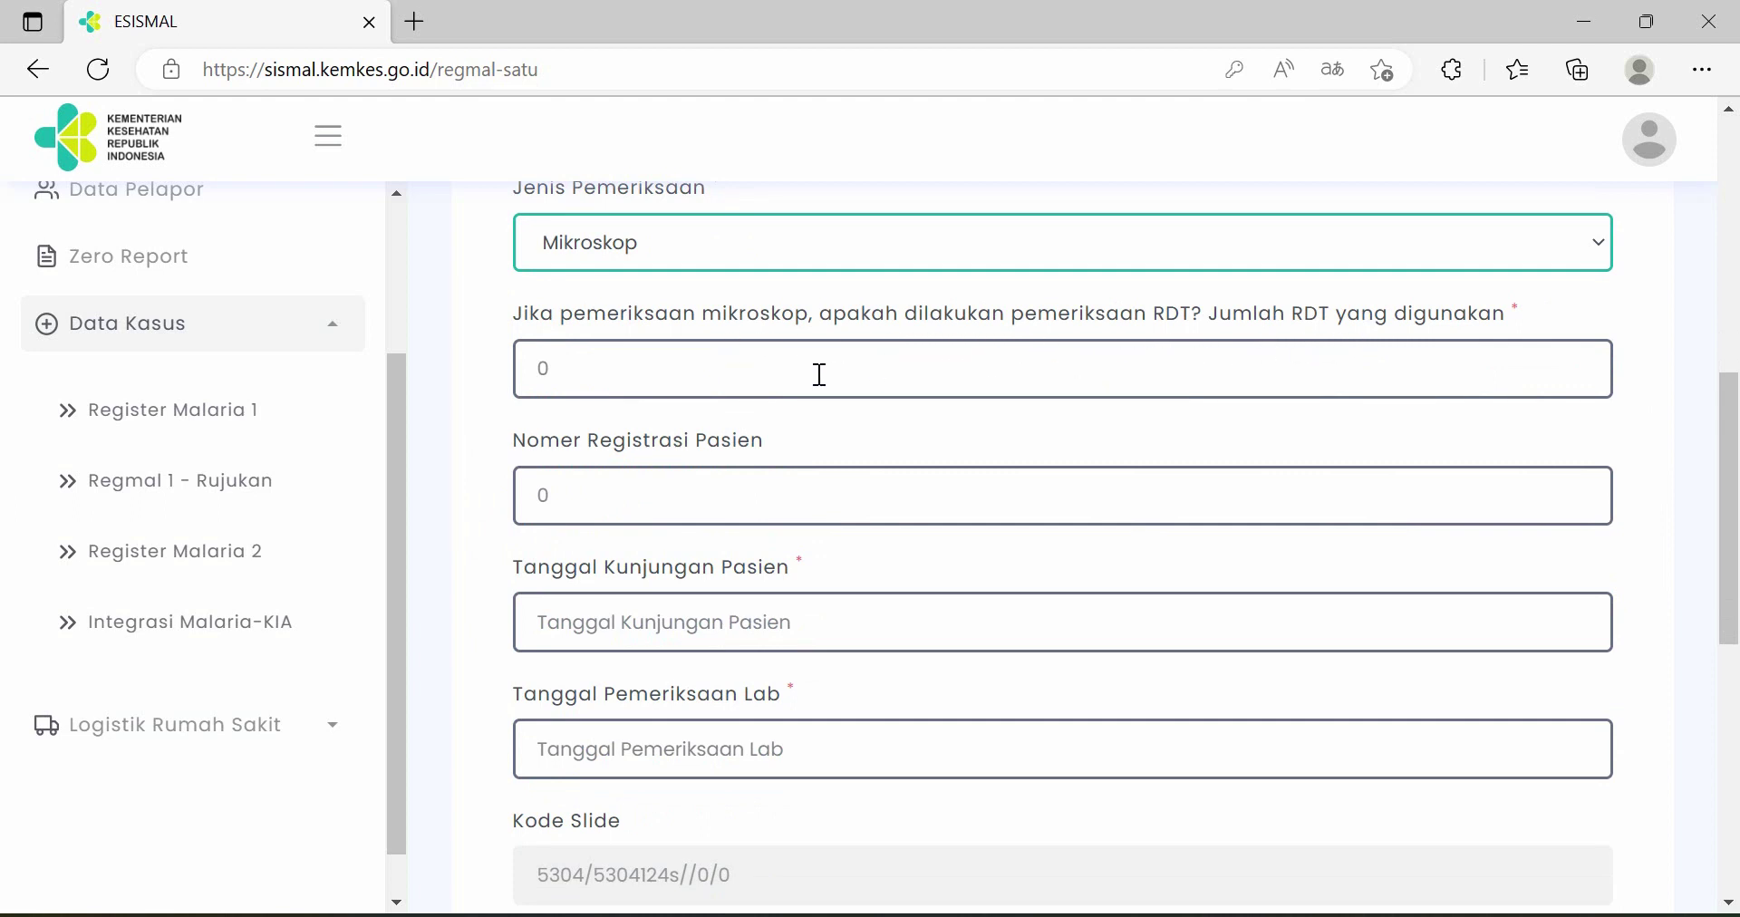
- Enter 0 RDTs, the patient registration number, and 9 February 2023 visit and lab dates
{"action": "left_click", "coordinate": [773, 367]}
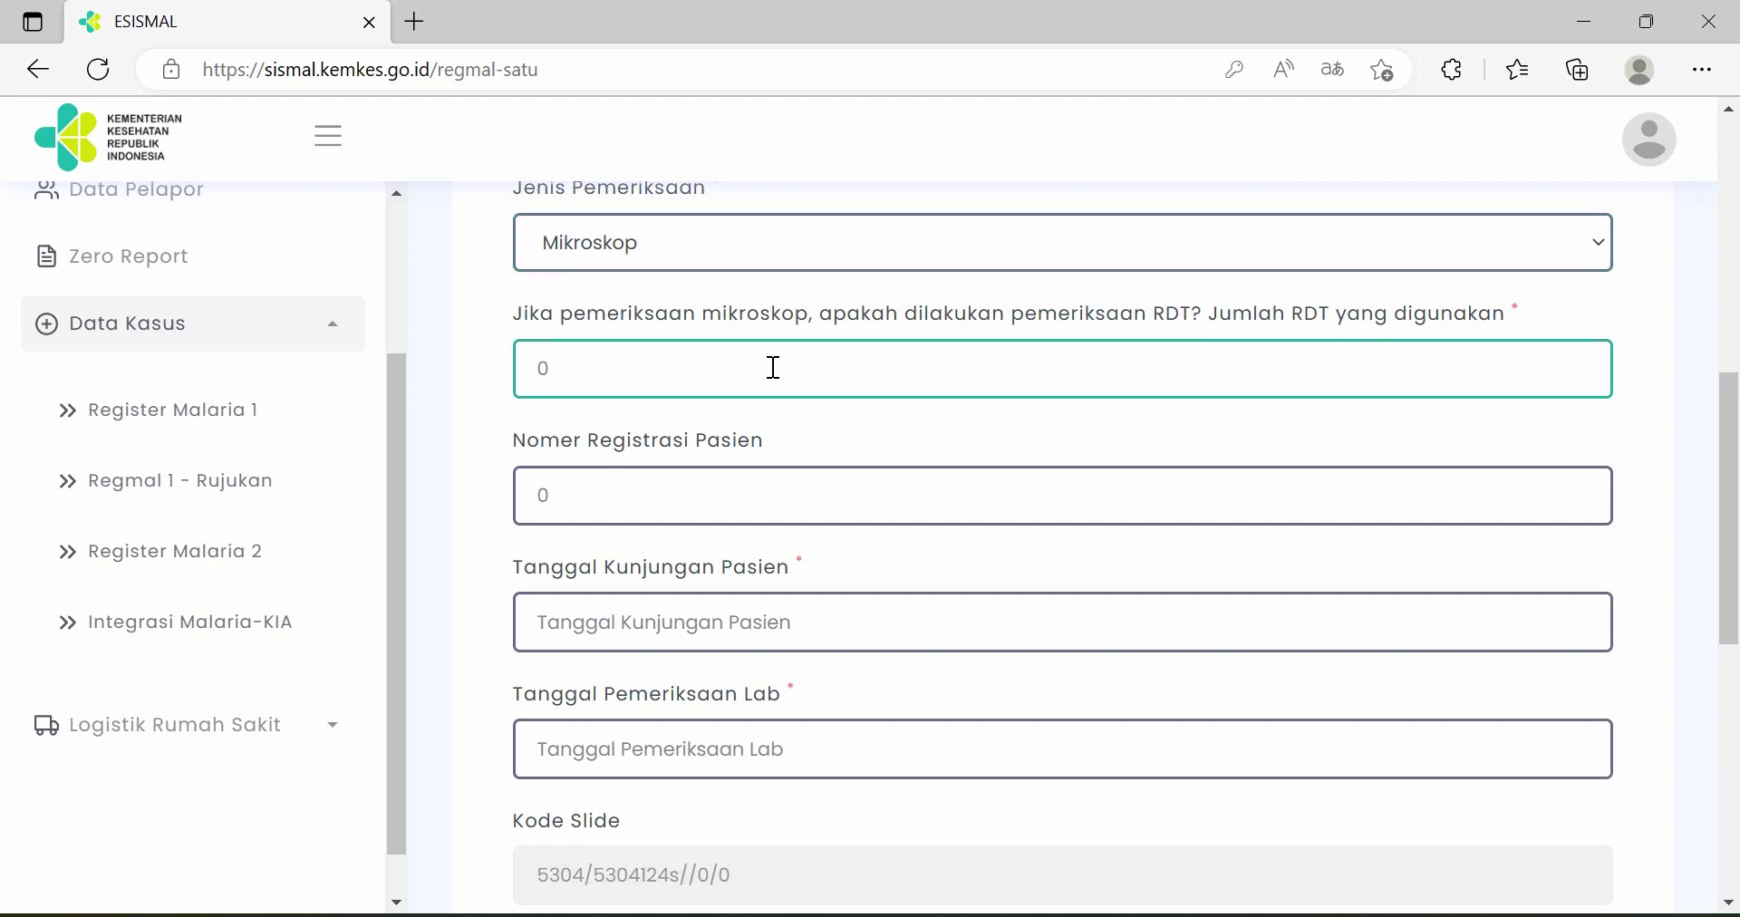
{"action": "type", "text": "0"}
{"action": "left_click", "coordinate": [769, 485]}
{"action": "type", "text": "59675"}
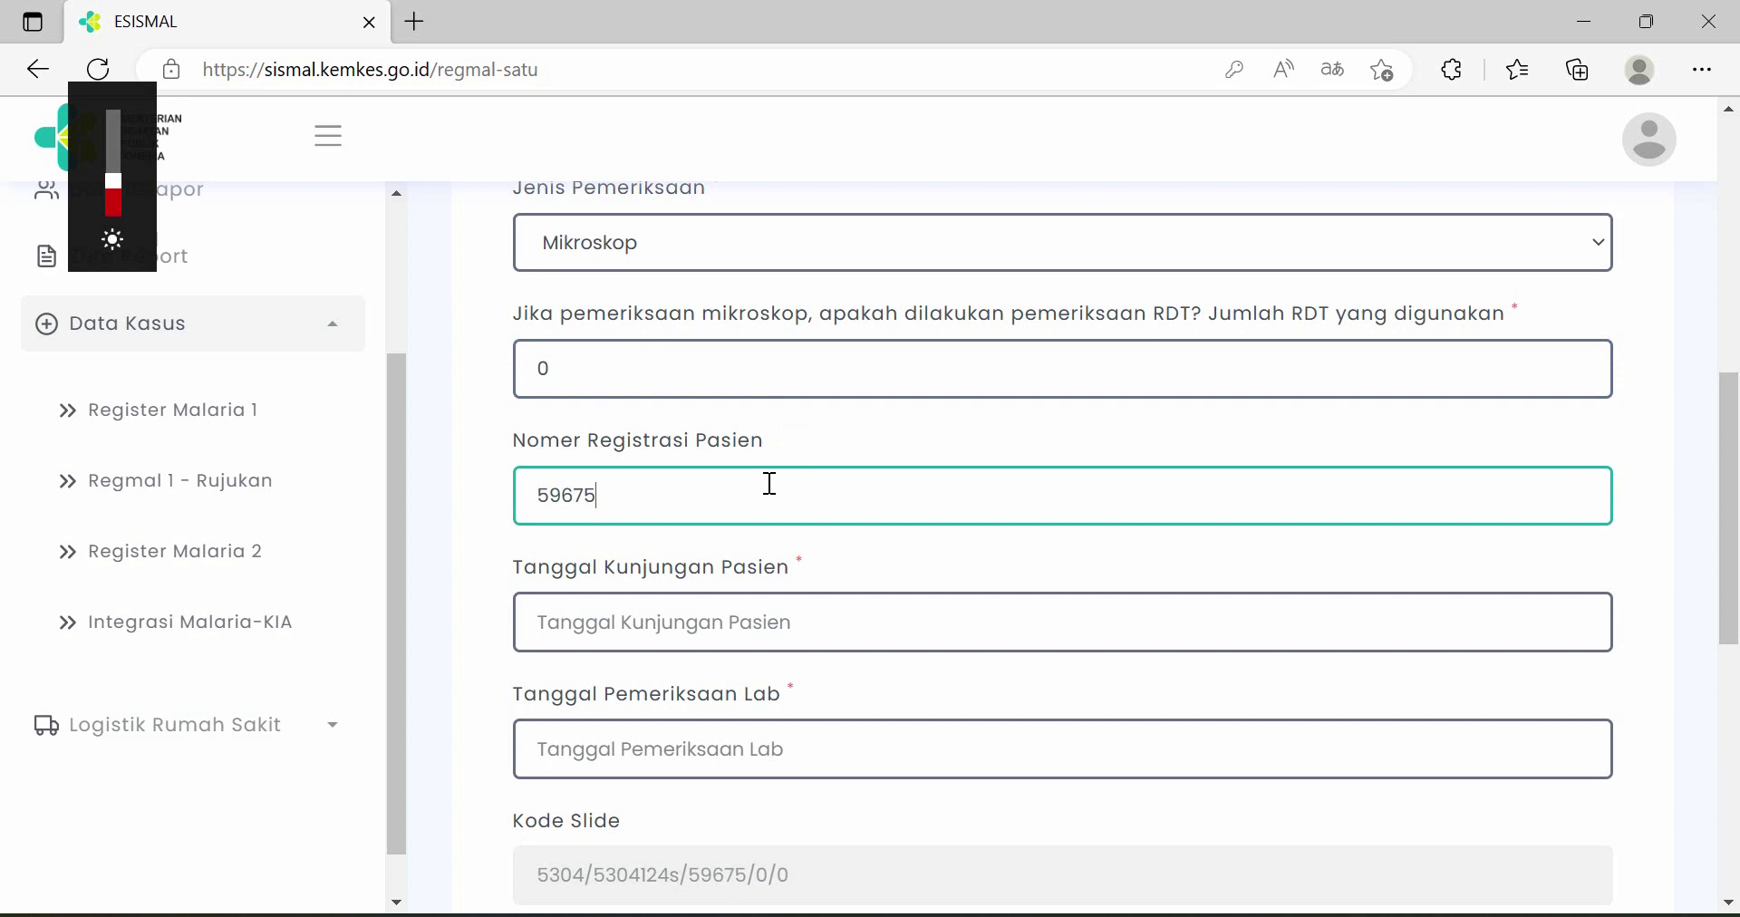
{"action": "scroll", "coordinate": [813, 494], "scroll_direction": "down", "scroll_amount": 1}
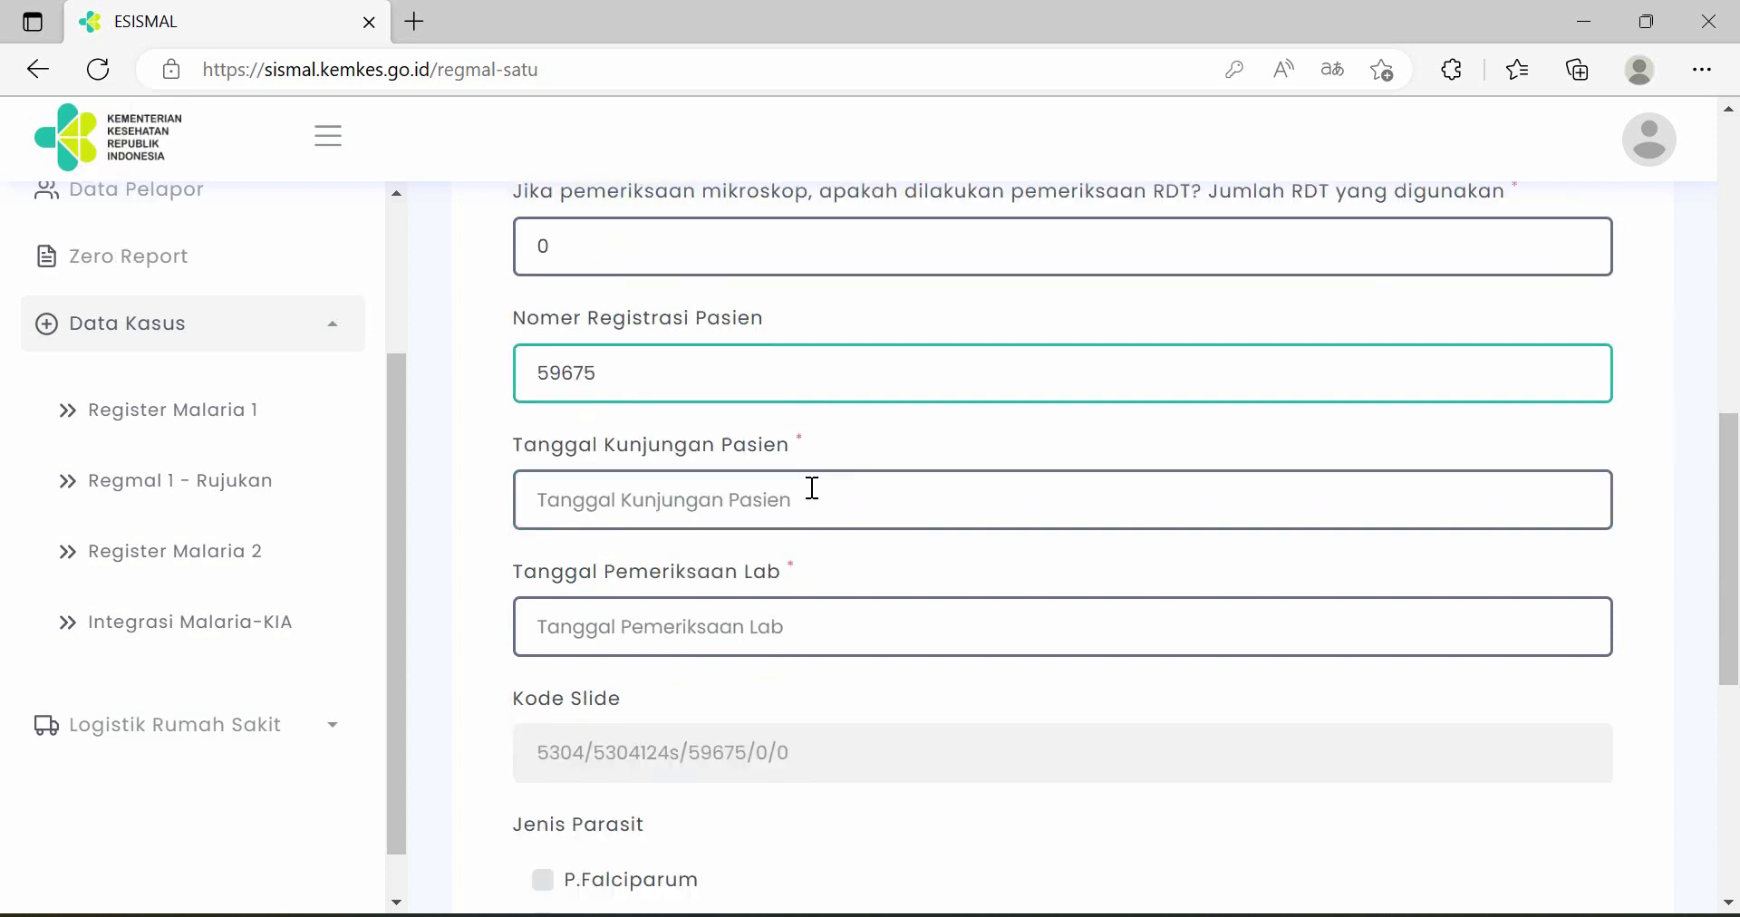
{"action": "left_click", "coordinate": [813, 488]}
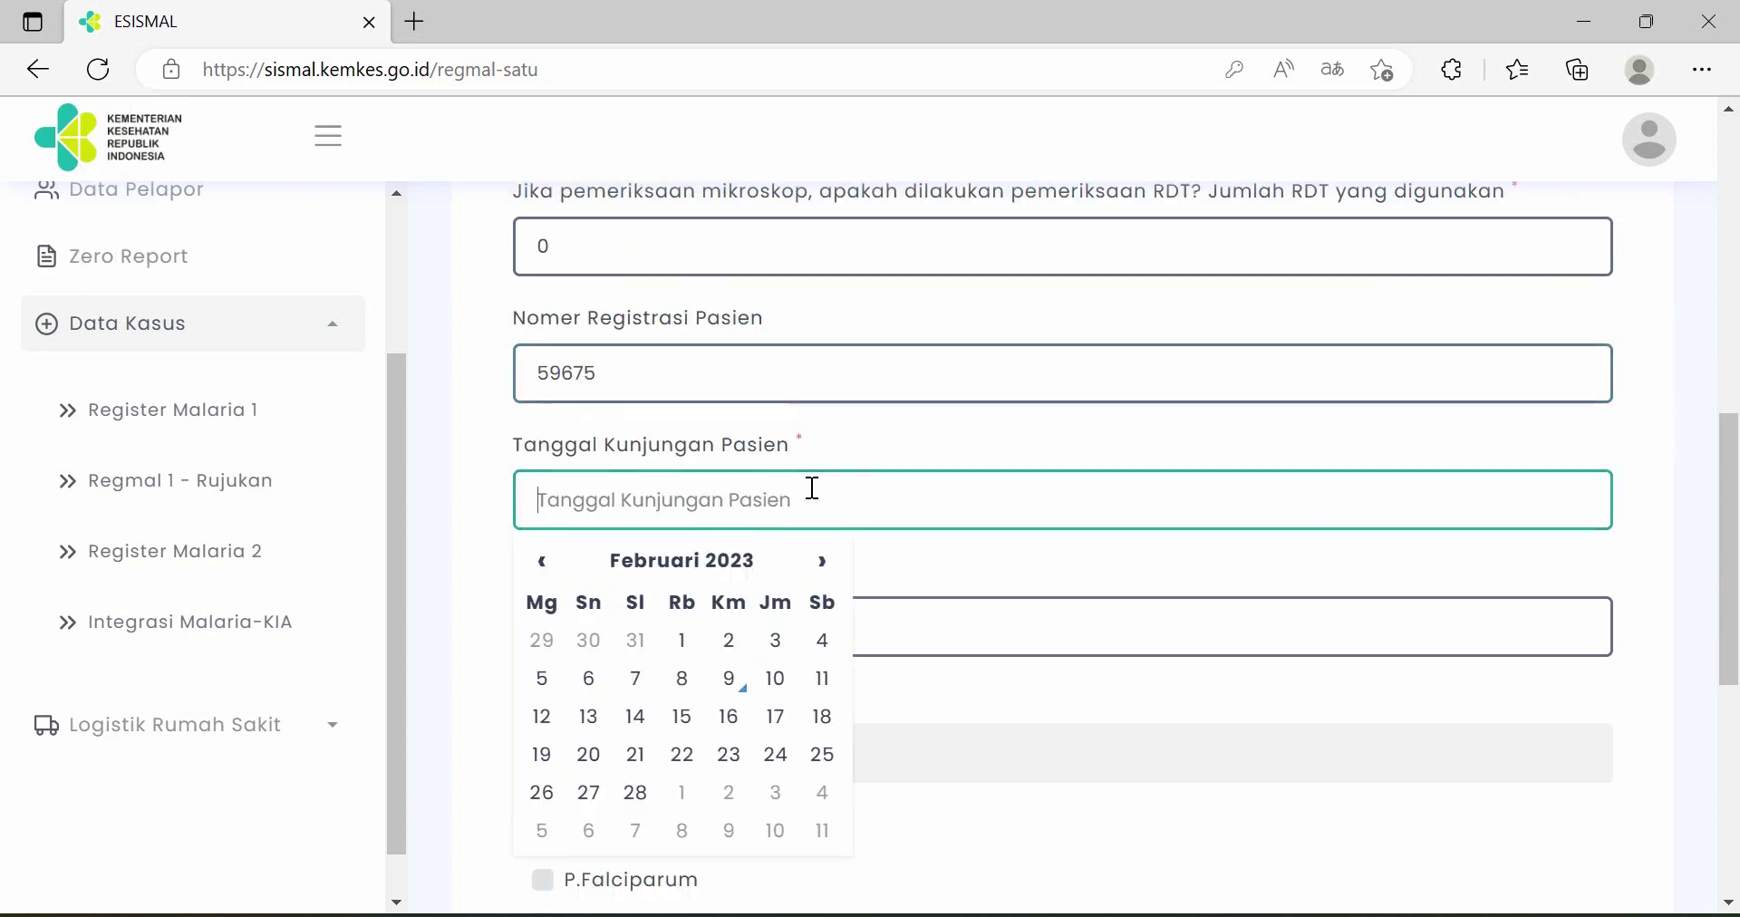
{"action": "left_click", "coordinate": [745, 693]}
{"action": "scroll", "coordinate": [797, 507], "scroll_direction": "down", "scroll_amount": 1}
{"action": "left_click", "coordinate": [770, 505]}
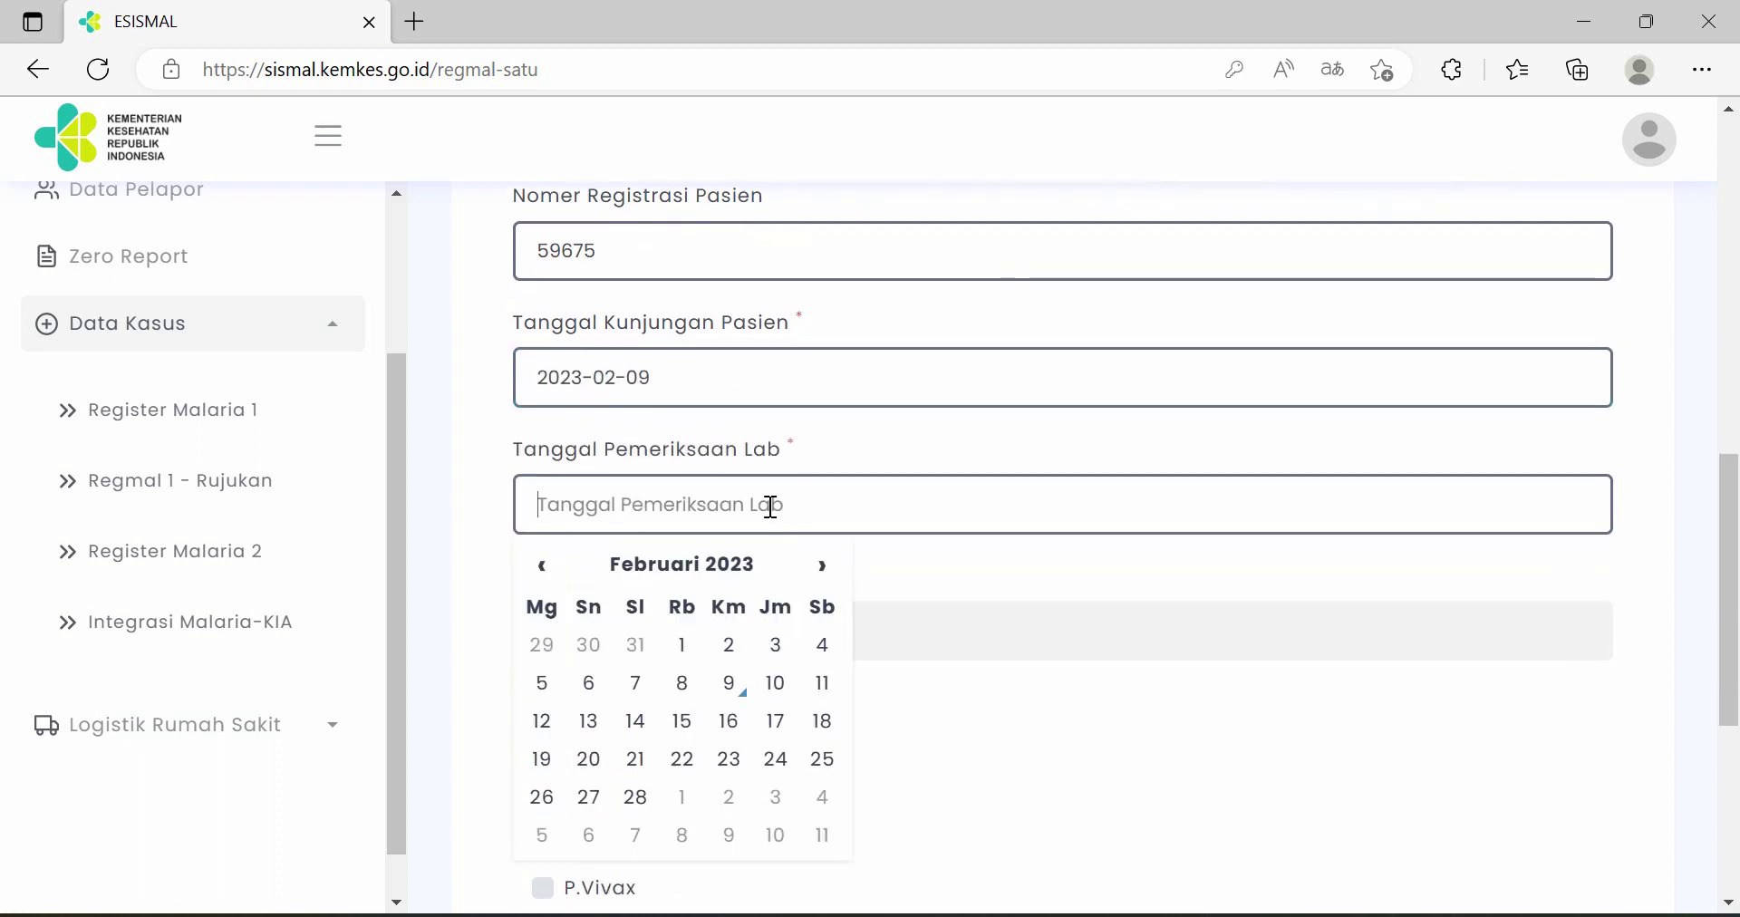
{"action": "left_click", "coordinate": [733, 684]}
- Mark the parasite type as P.Falciparum and proceed to the treatment step
{"action": "scroll", "coordinate": [881, 531], "scroll_direction": "down", "scroll_amount": 2}
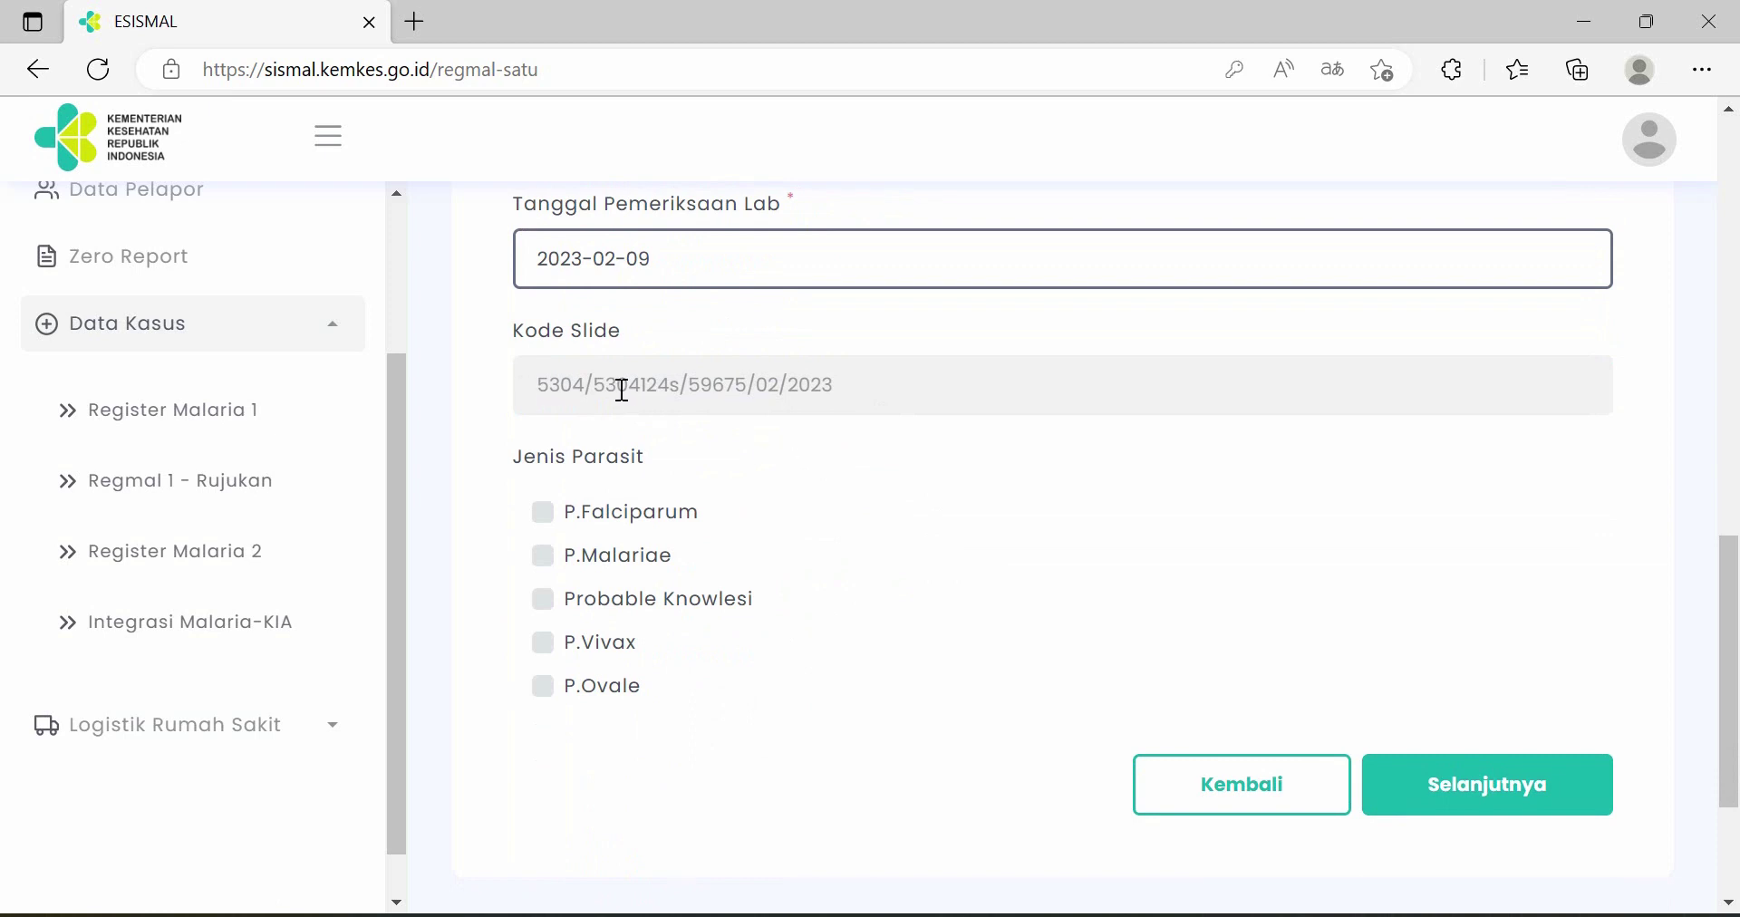
{"action": "left_click_drag", "start_coordinate": [536, 384], "coordinate": [976, 377]}
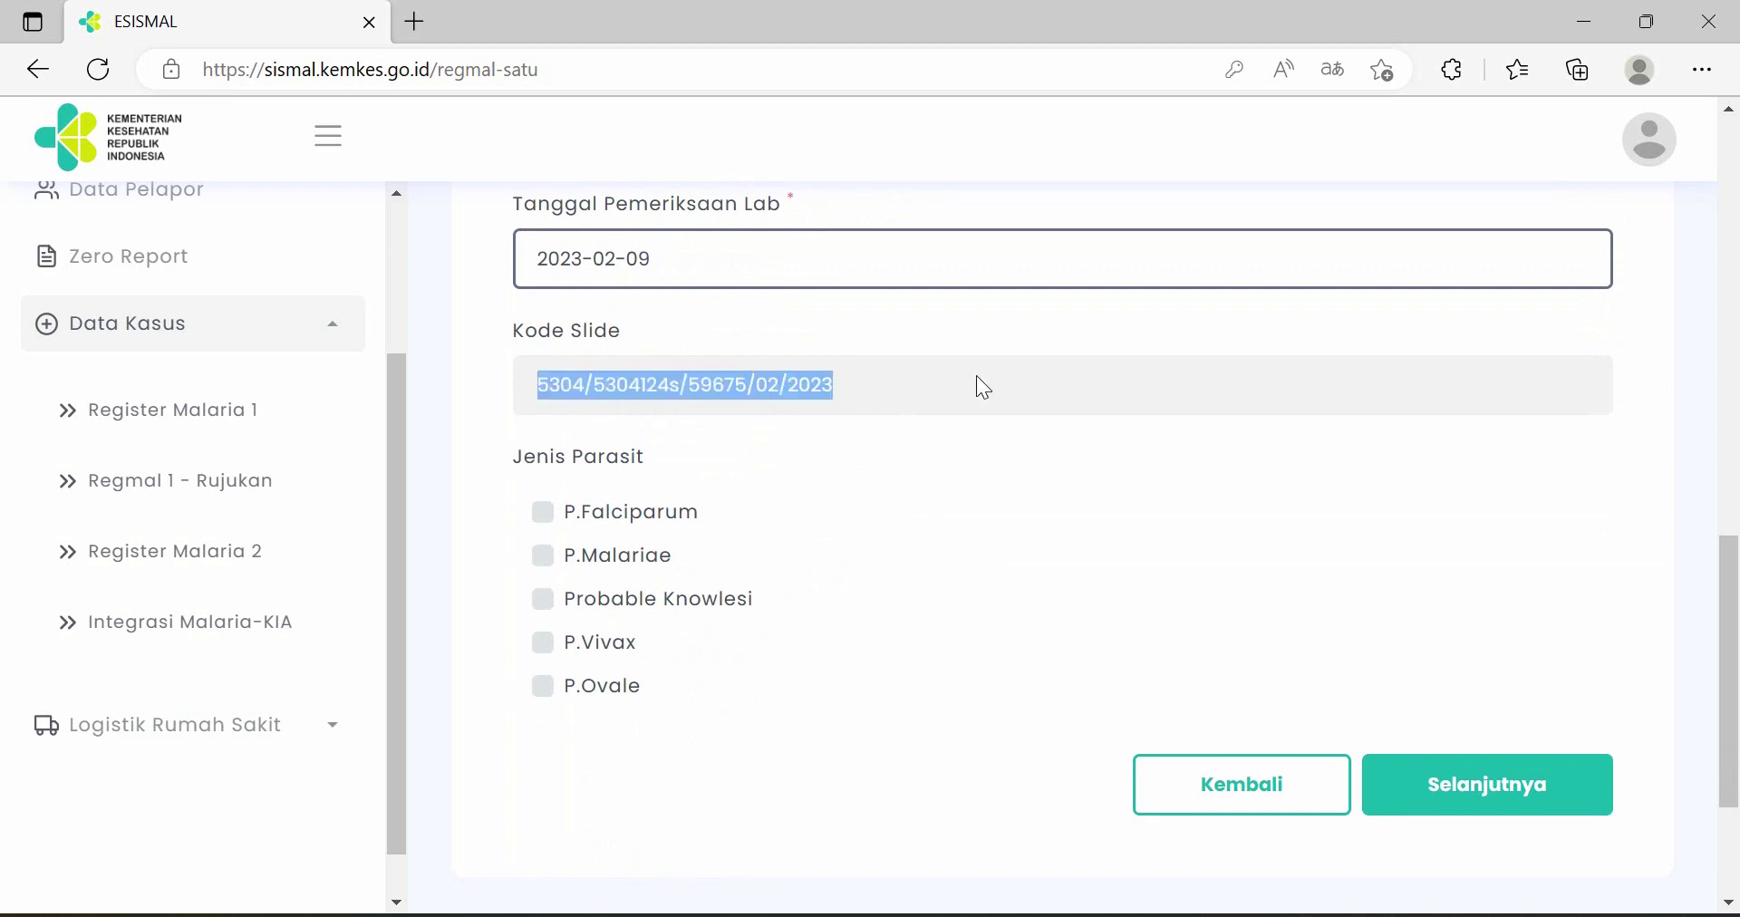
{"action": "left_click", "coordinate": [876, 389]}
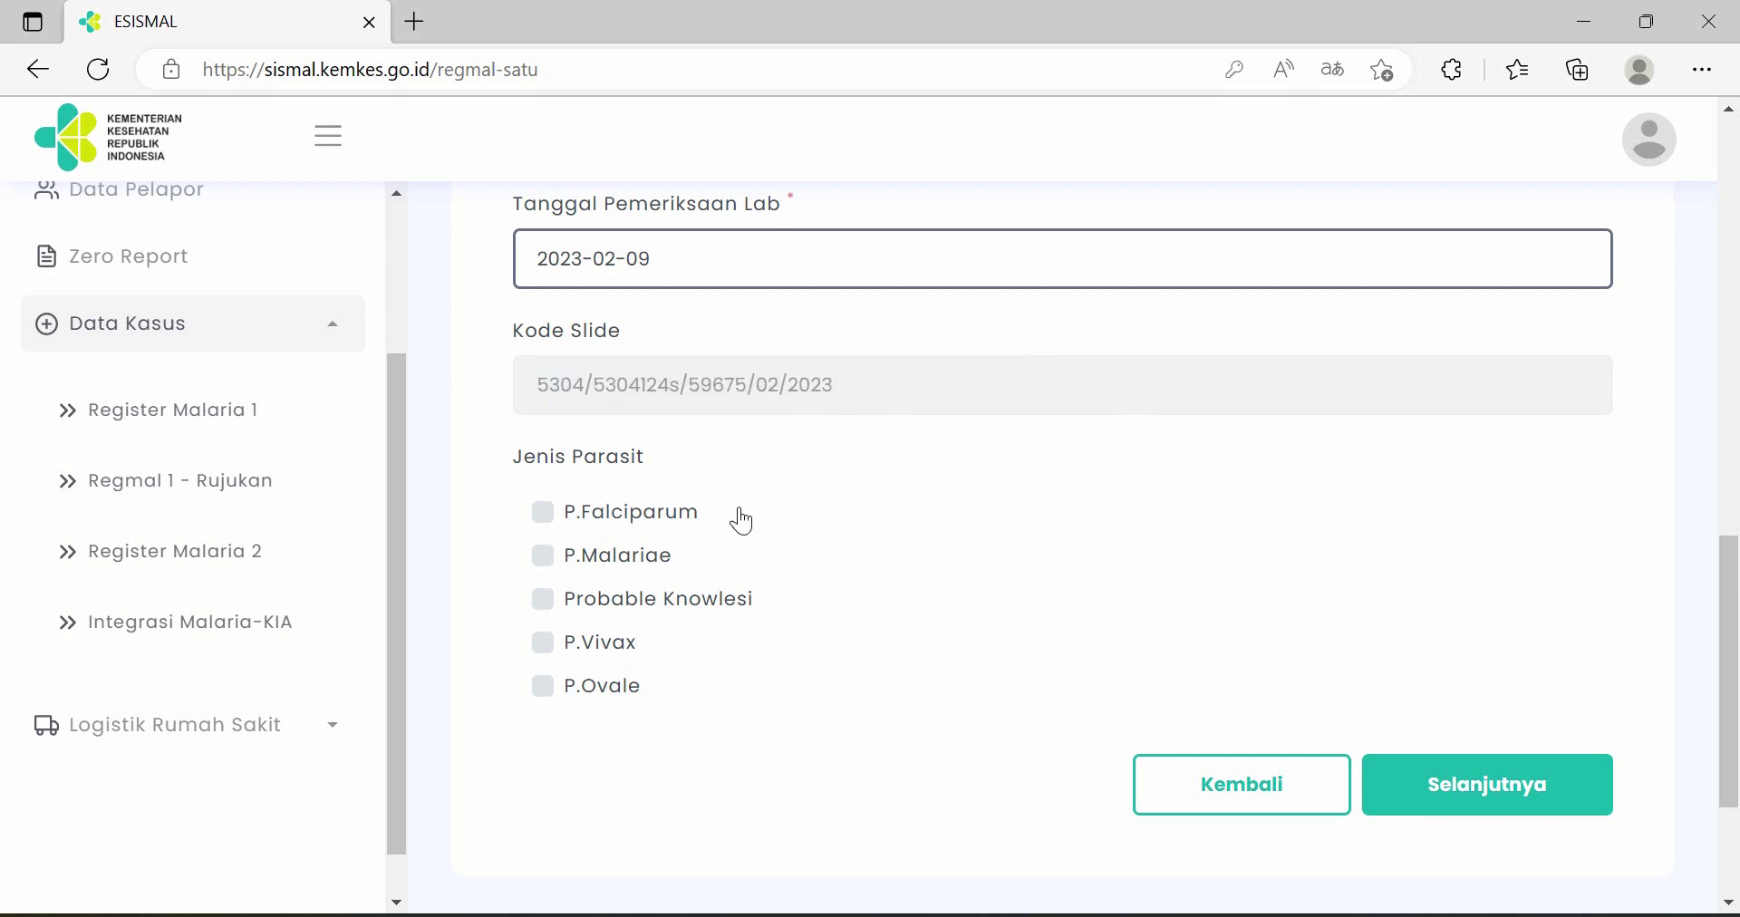
{"action": "left_click", "coordinate": [657, 519]}
{"action": "left_click", "coordinate": [1511, 799]}
- Set occupation to Berkebun, malaria to Tanpa Komplikasi, and body temperature to 40 °C
{"action": "scroll", "coordinate": [1507, 689], "scroll_direction": "up", "scroll_amount": 5}
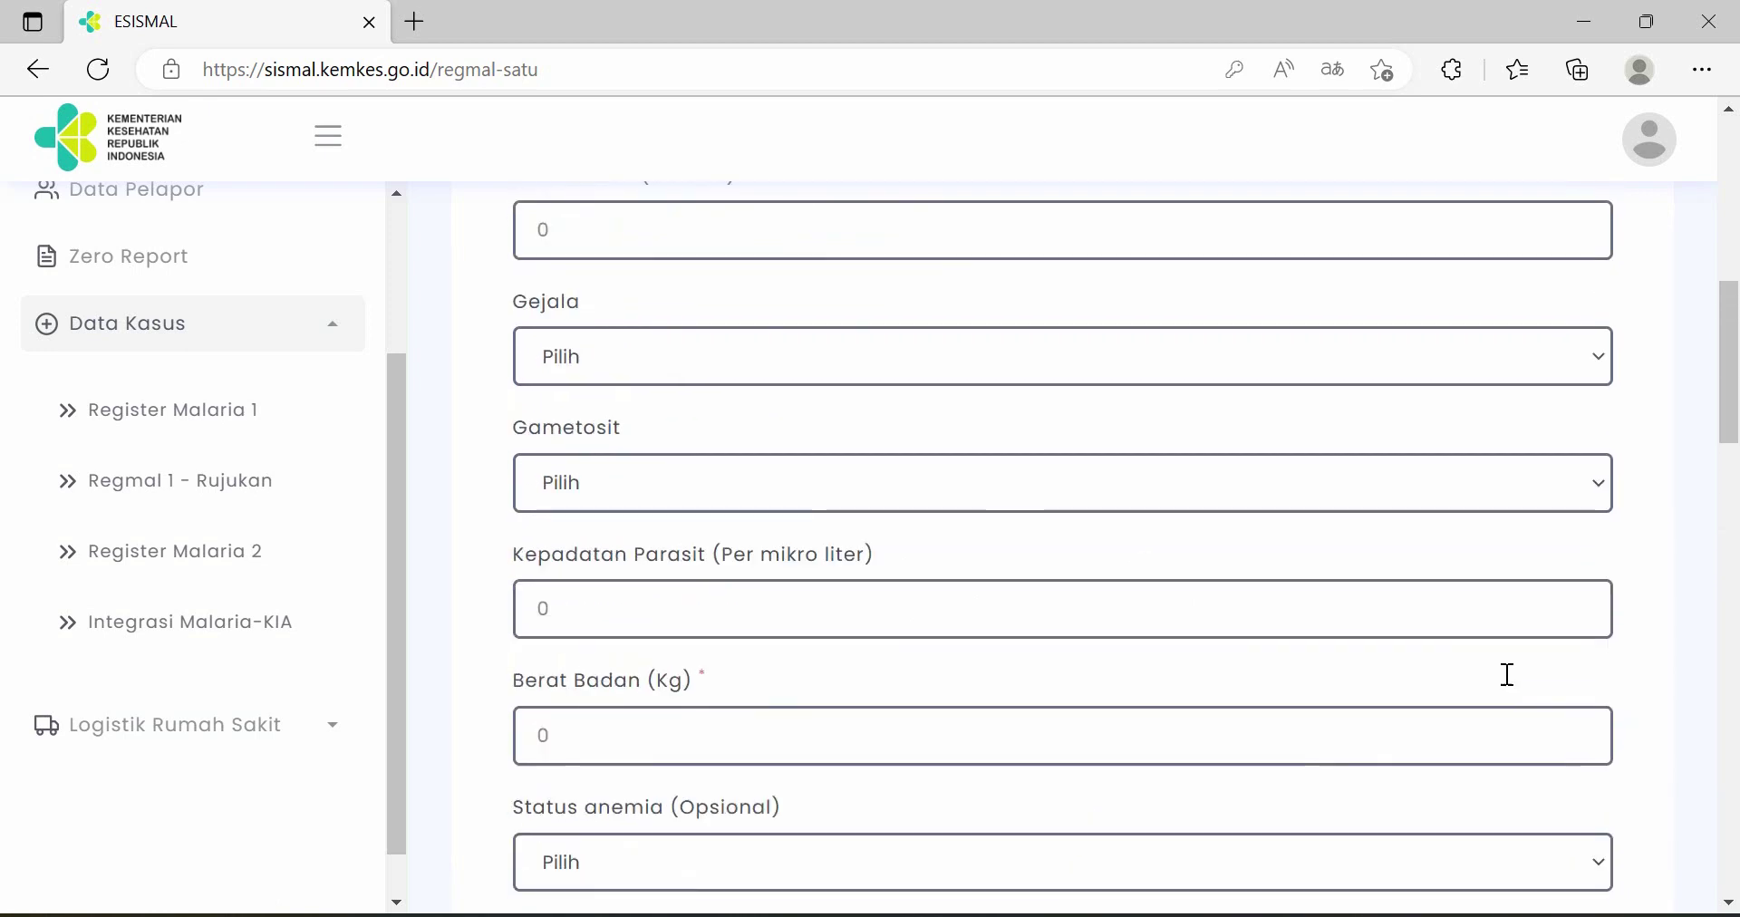
{"action": "scroll", "coordinate": [1507, 675], "scroll_direction": "up", "scroll_amount": 4}
{"action": "scroll", "coordinate": [1507, 670], "scroll_direction": "up", "scroll_amount": 1}
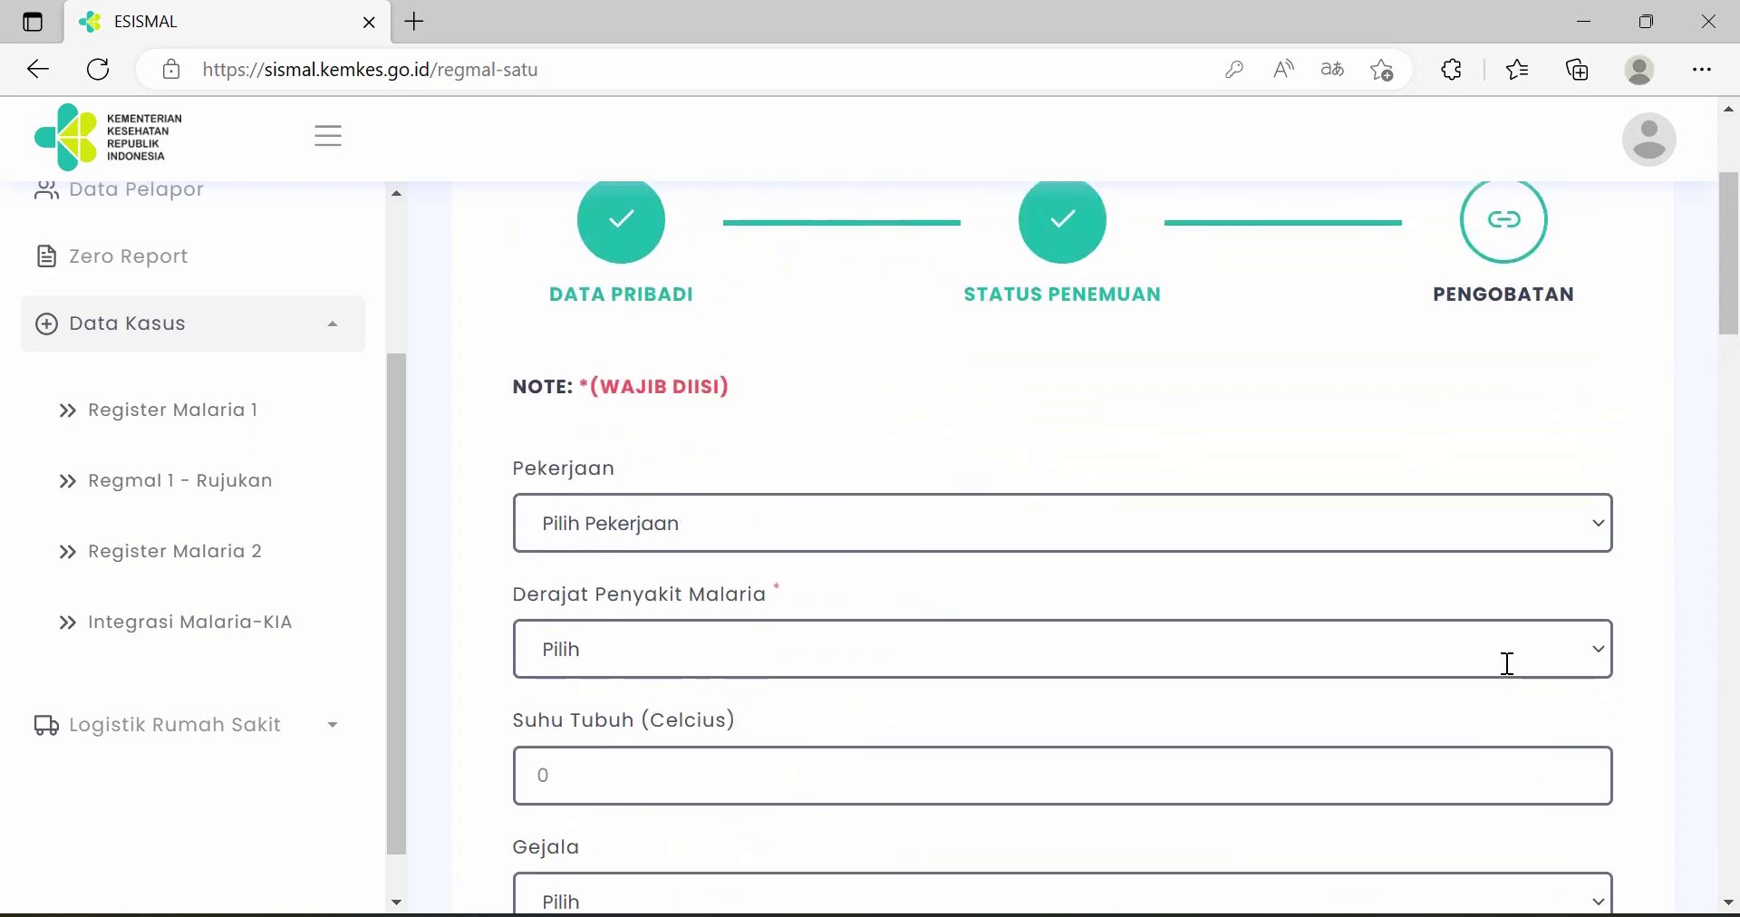
{"action": "scroll", "coordinate": [1504, 661], "scroll_direction": "down", "scroll_amount": 1}
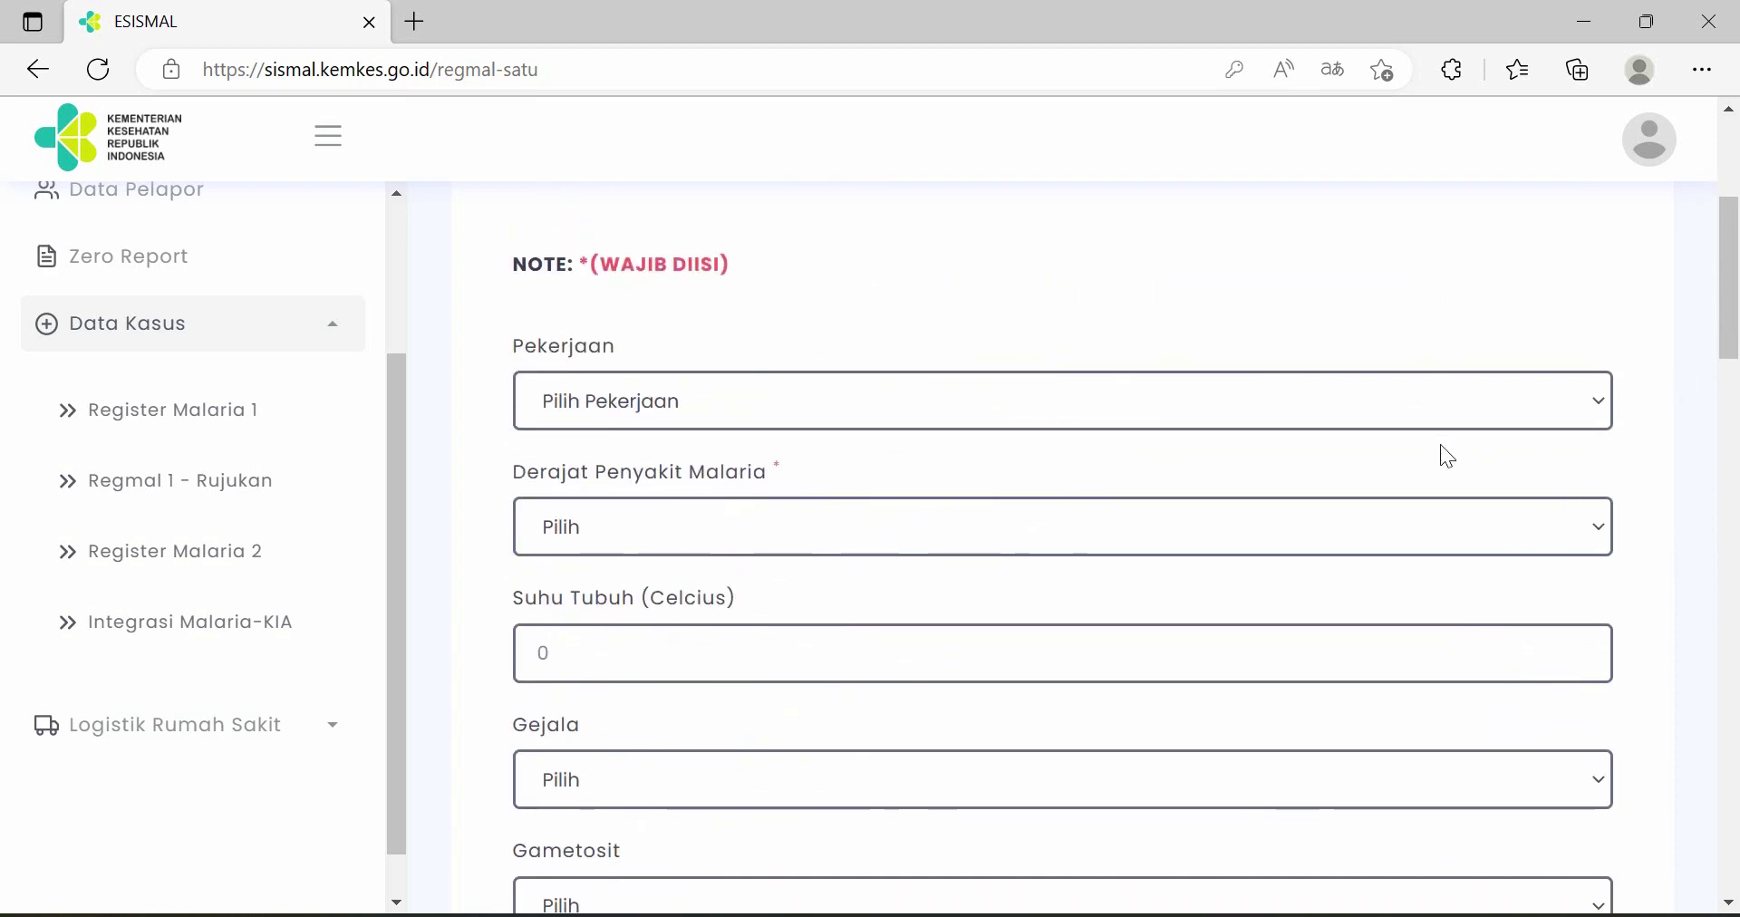
{"action": "scroll", "coordinate": [1301, 462], "scroll_direction": "down", "scroll_amount": 1}
{"action": "scroll", "coordinate": [1301, 462], "scroll_direction": "up", "scroll_amount": 1}
{"action": "scroll", "coordinate": [1320, 431], "scroll_direction": "down", "scroll_amount": 1}
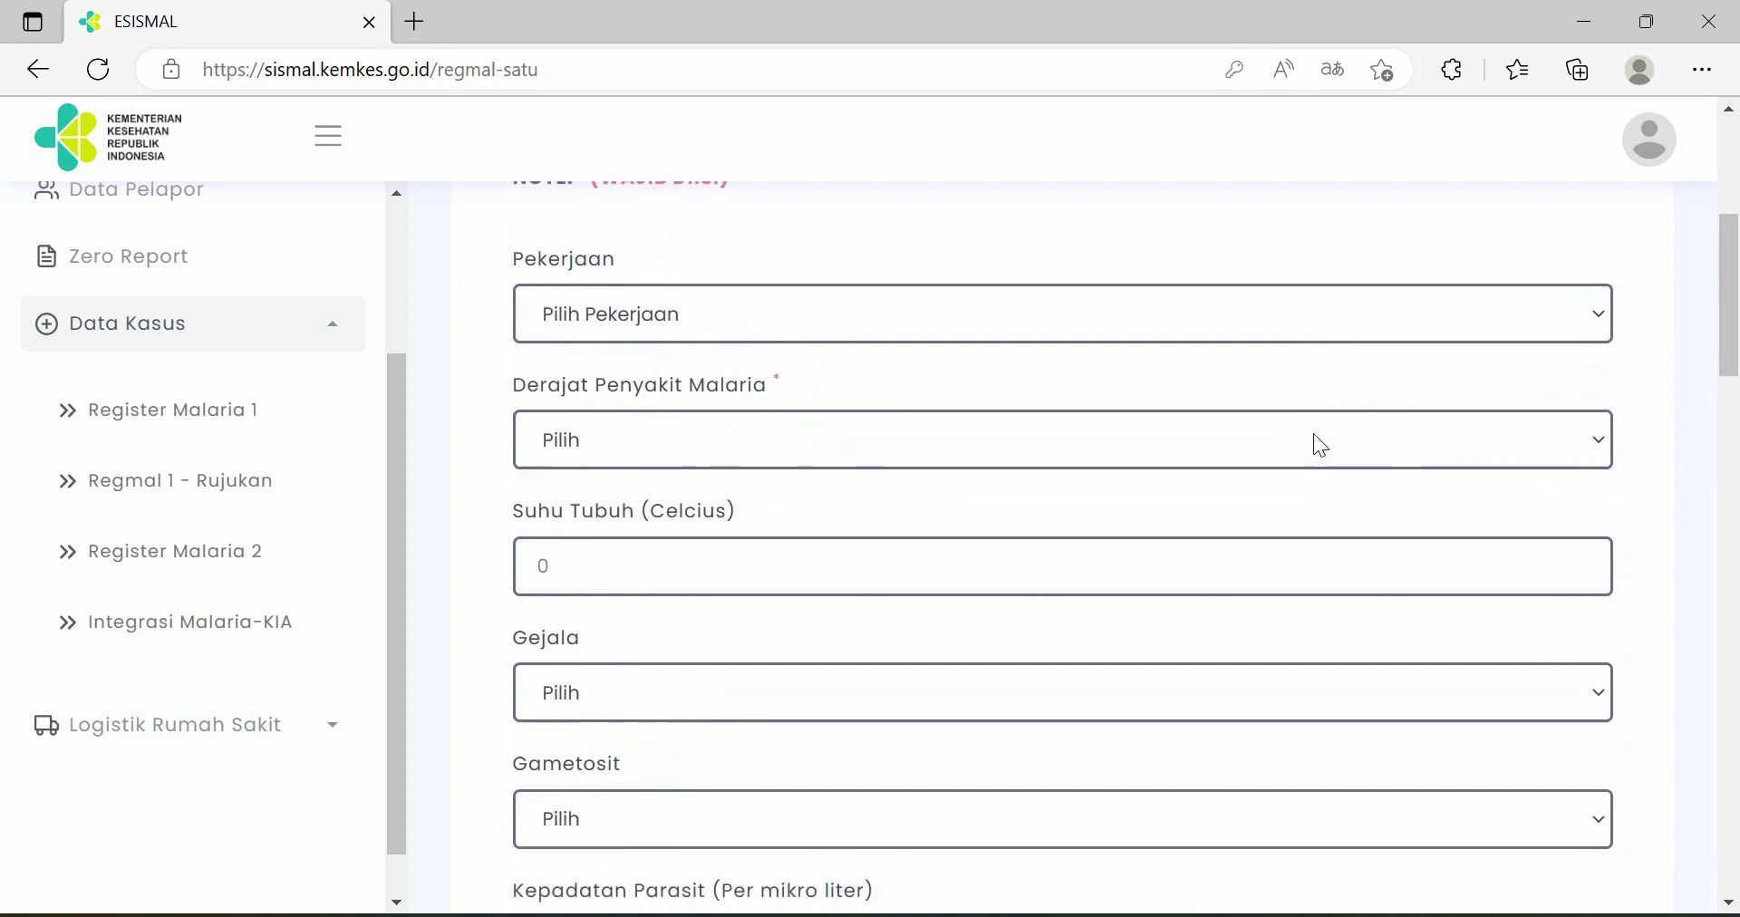
{"action": "scroll", "coordinate": [1320, 444], "scroll_direction": "down", "scroll_amount": 5}
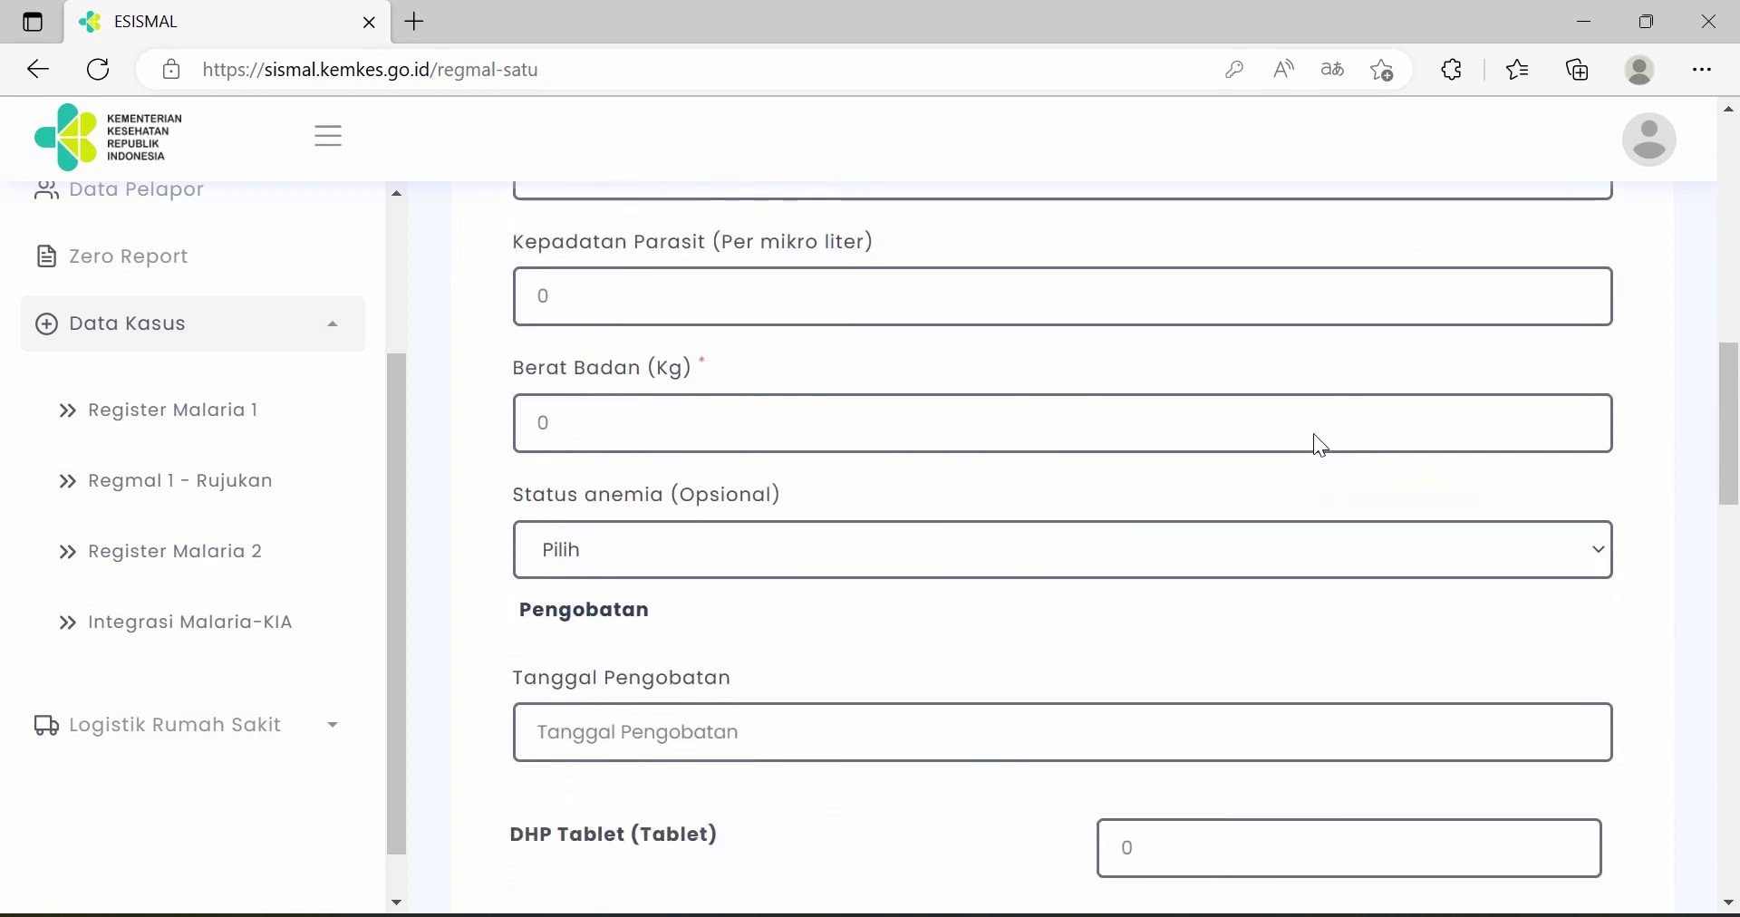
{"action": "scroll", "coordinate": [1320, 444], "scroll_direction": "up", "scroll_amount": 5}
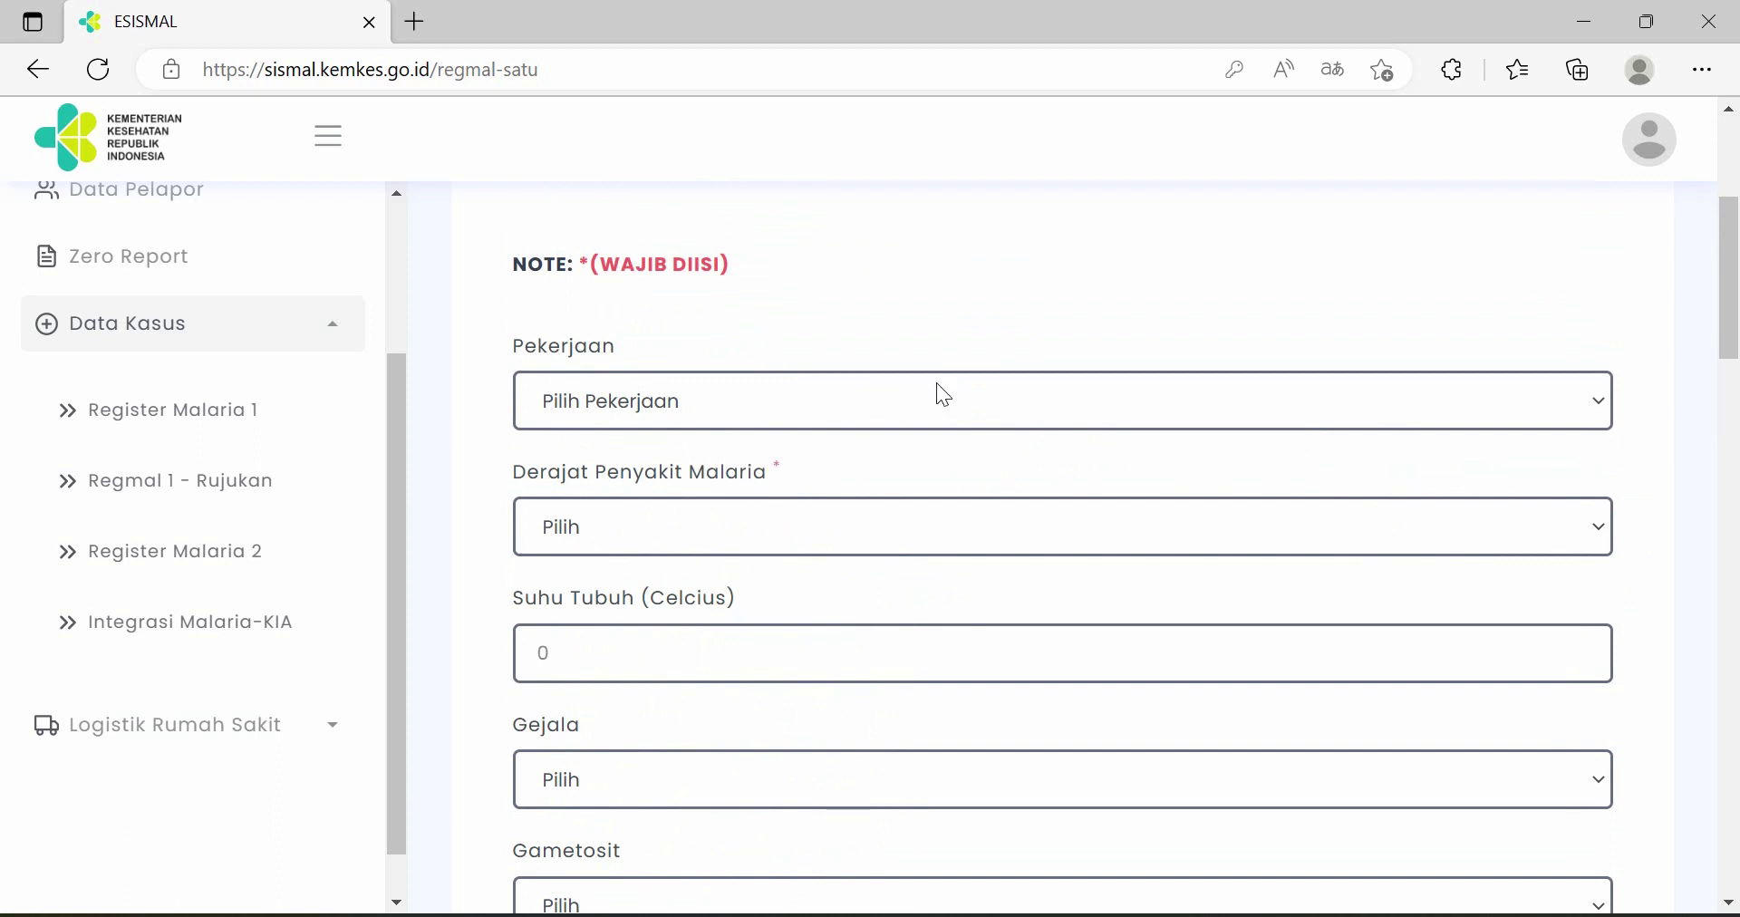
{"action": "scroll", "coordinate": [937, 383], "scroll_direction": "up", "scroll_amount": 3}
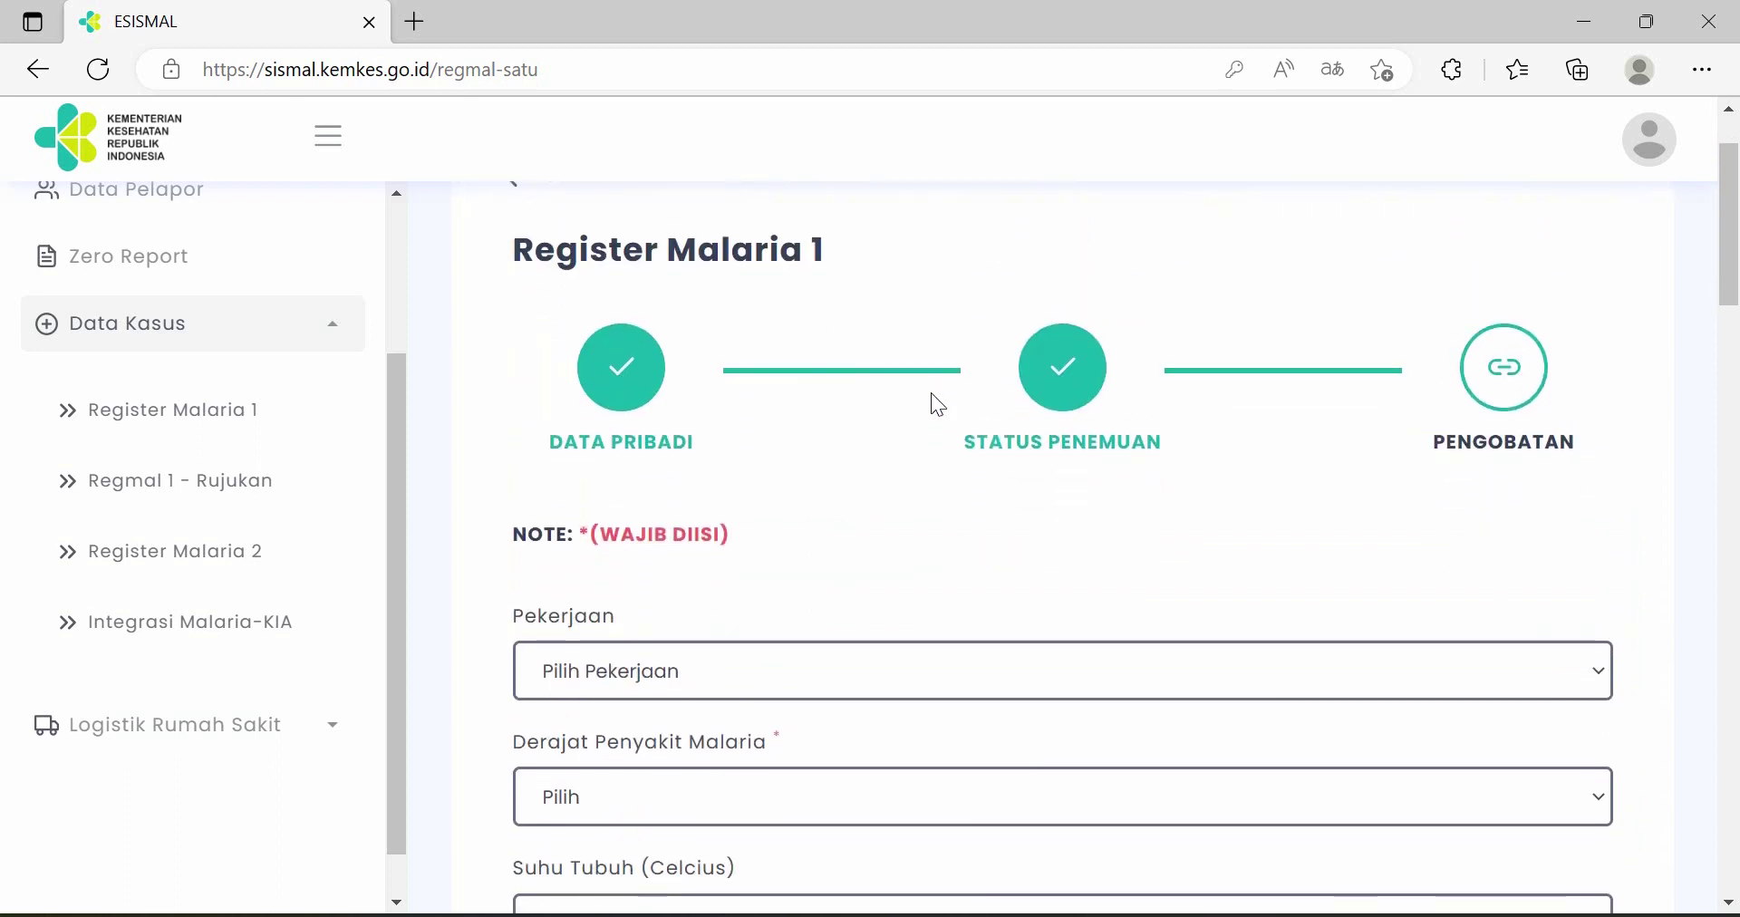
{"action": "scroll", "coordinate": [931, 394], "scroll_direction": "down", "scroll_amount": 1}
{"action": "left_click", "coordinate": [761, 550]}
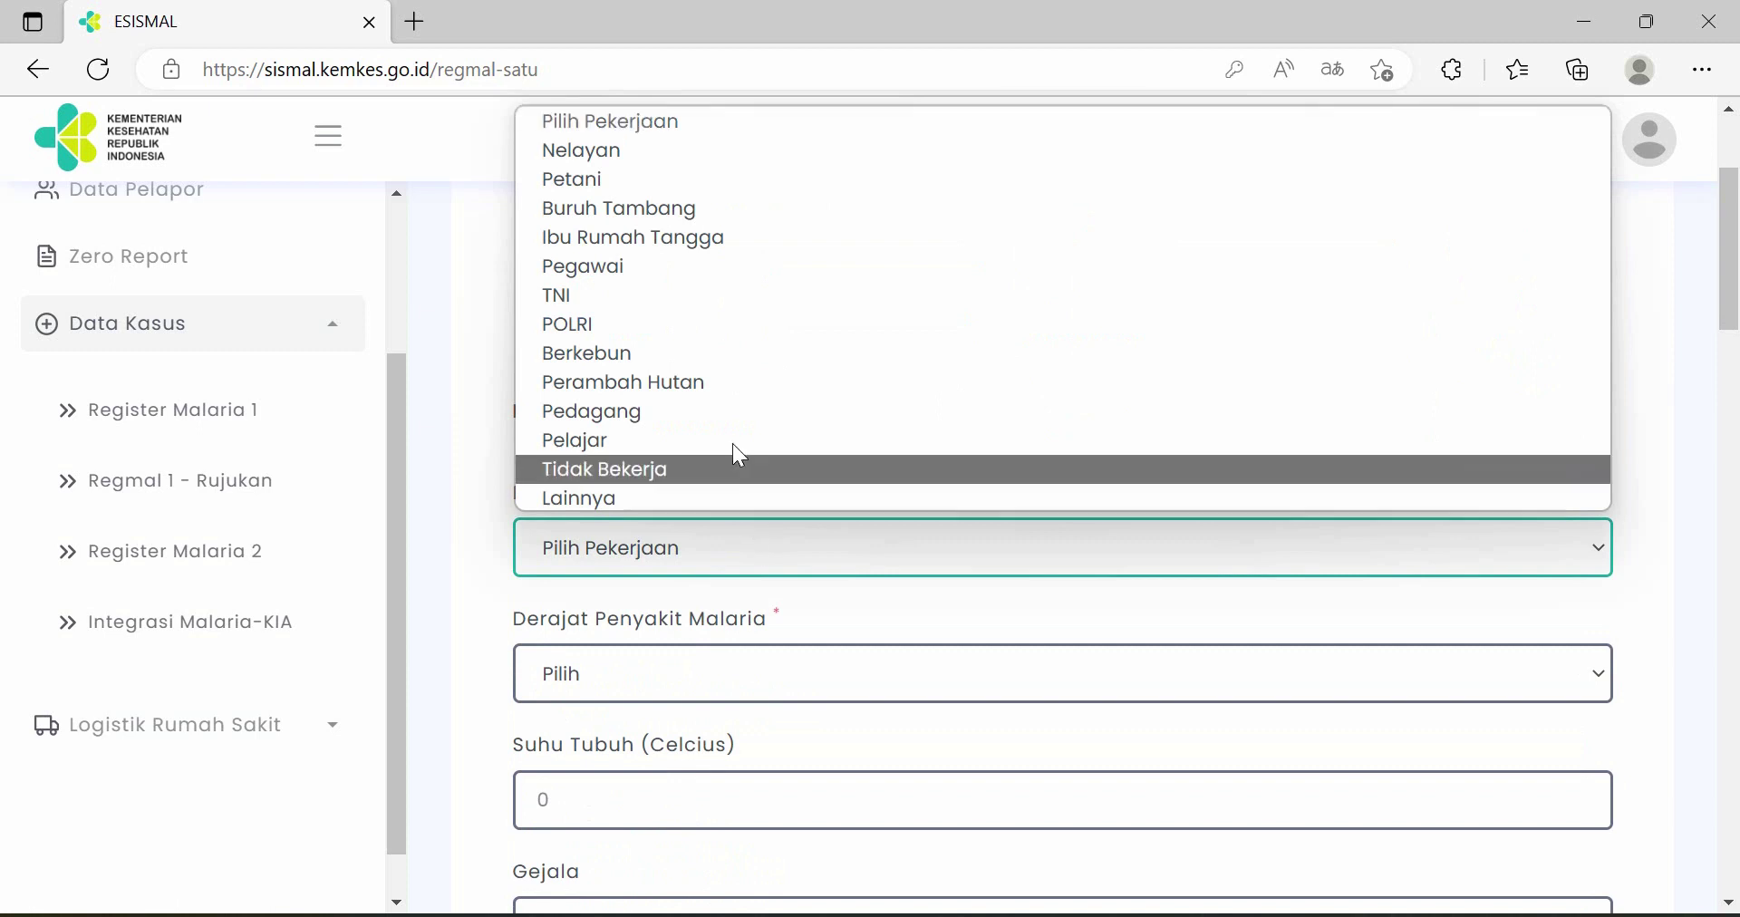
{"action": "left_click", "coordinate": [743, 355]}
{"action": "scroll", "coordinate": [800, 433], "scroll_direction": "down", "scroll_amount": 2}
{"action": "left_click", "coordinate": [777, 428]}
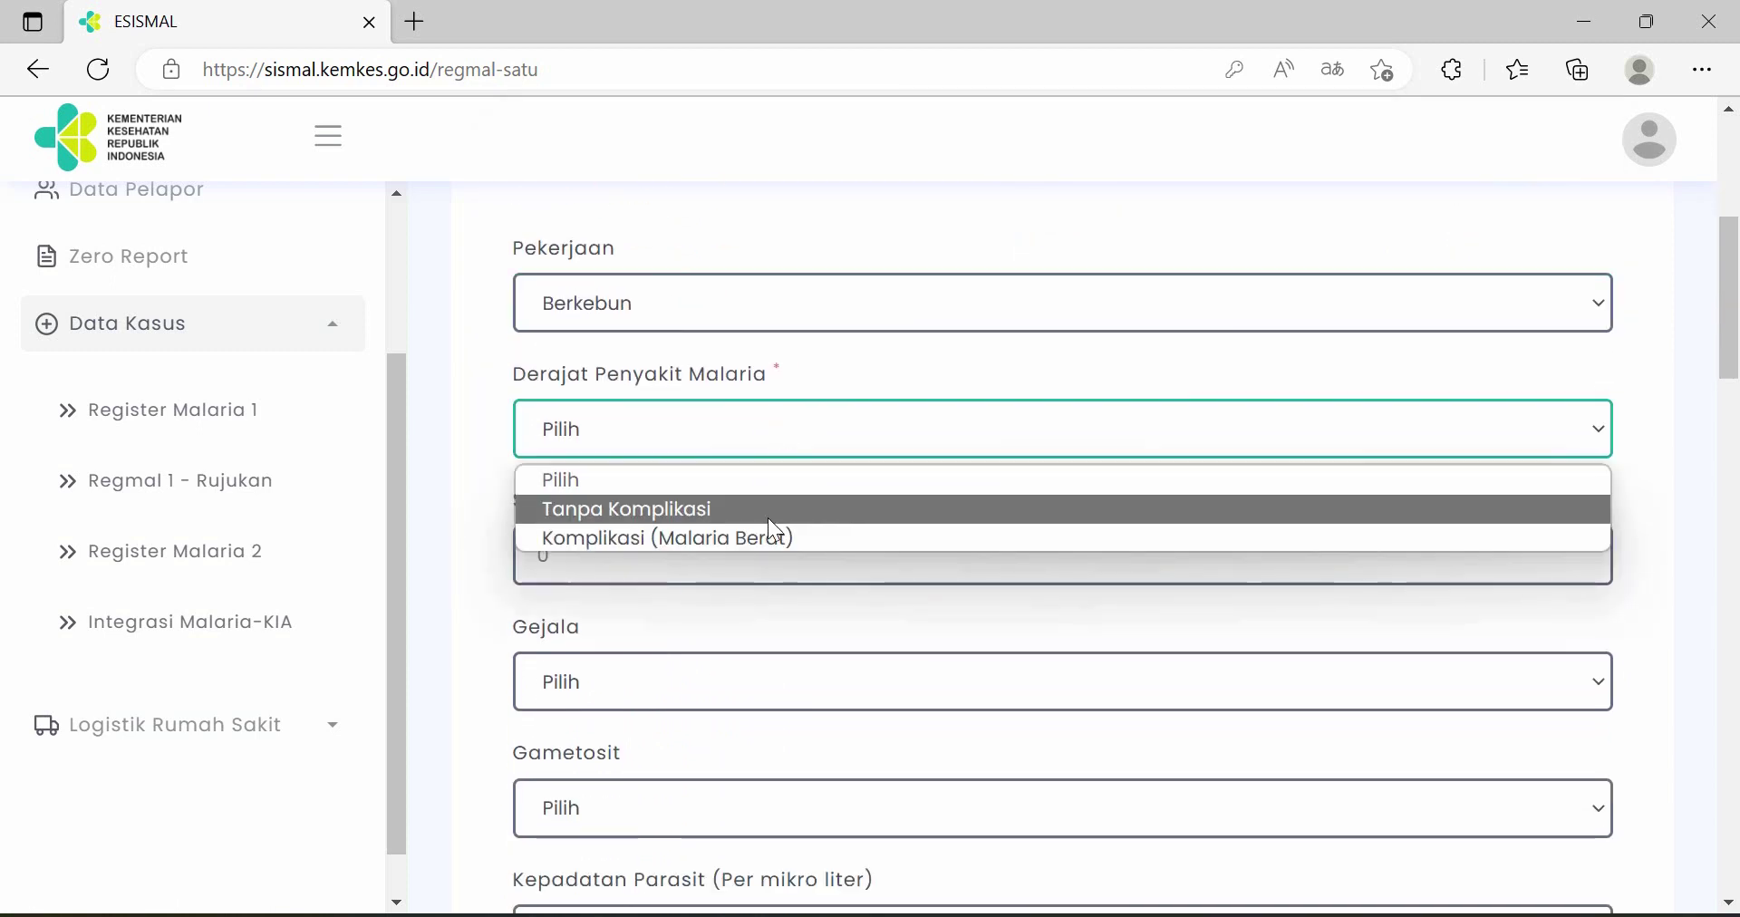
{"action": "left_click", "coordinate": [781, 511]}
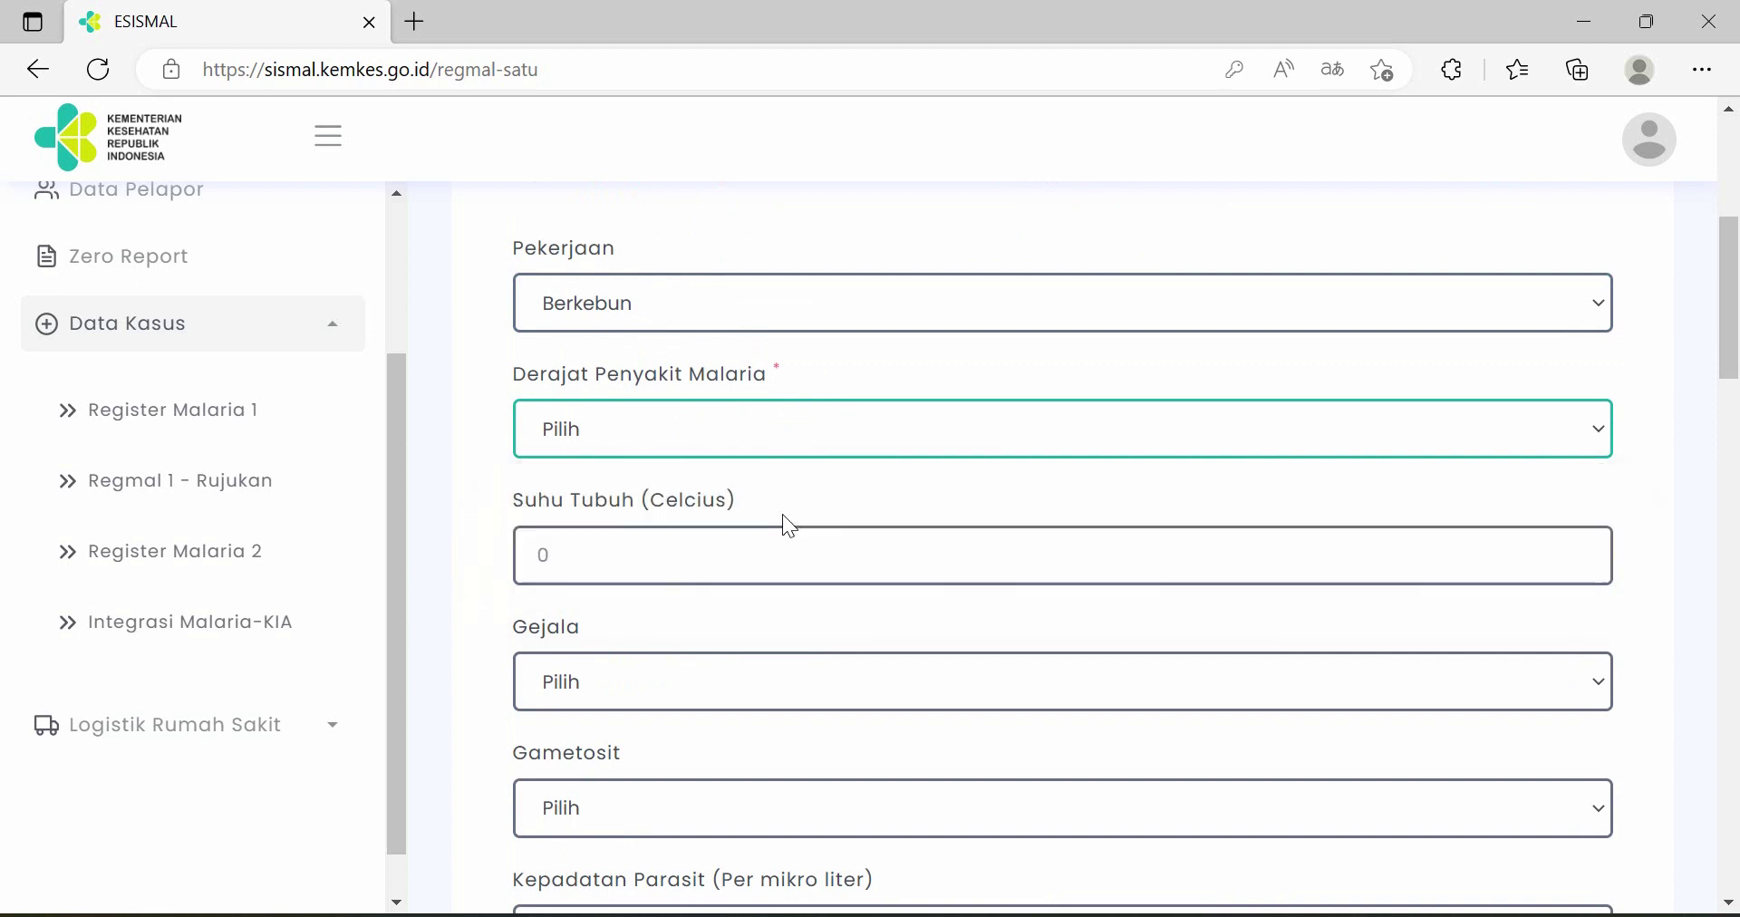
{"action": "scroll", "coordinate": [862, 448], "scroll_direction": "down", "scroll_amount": 2}
{"action": "left_click", "coordinate": [835, 320]}
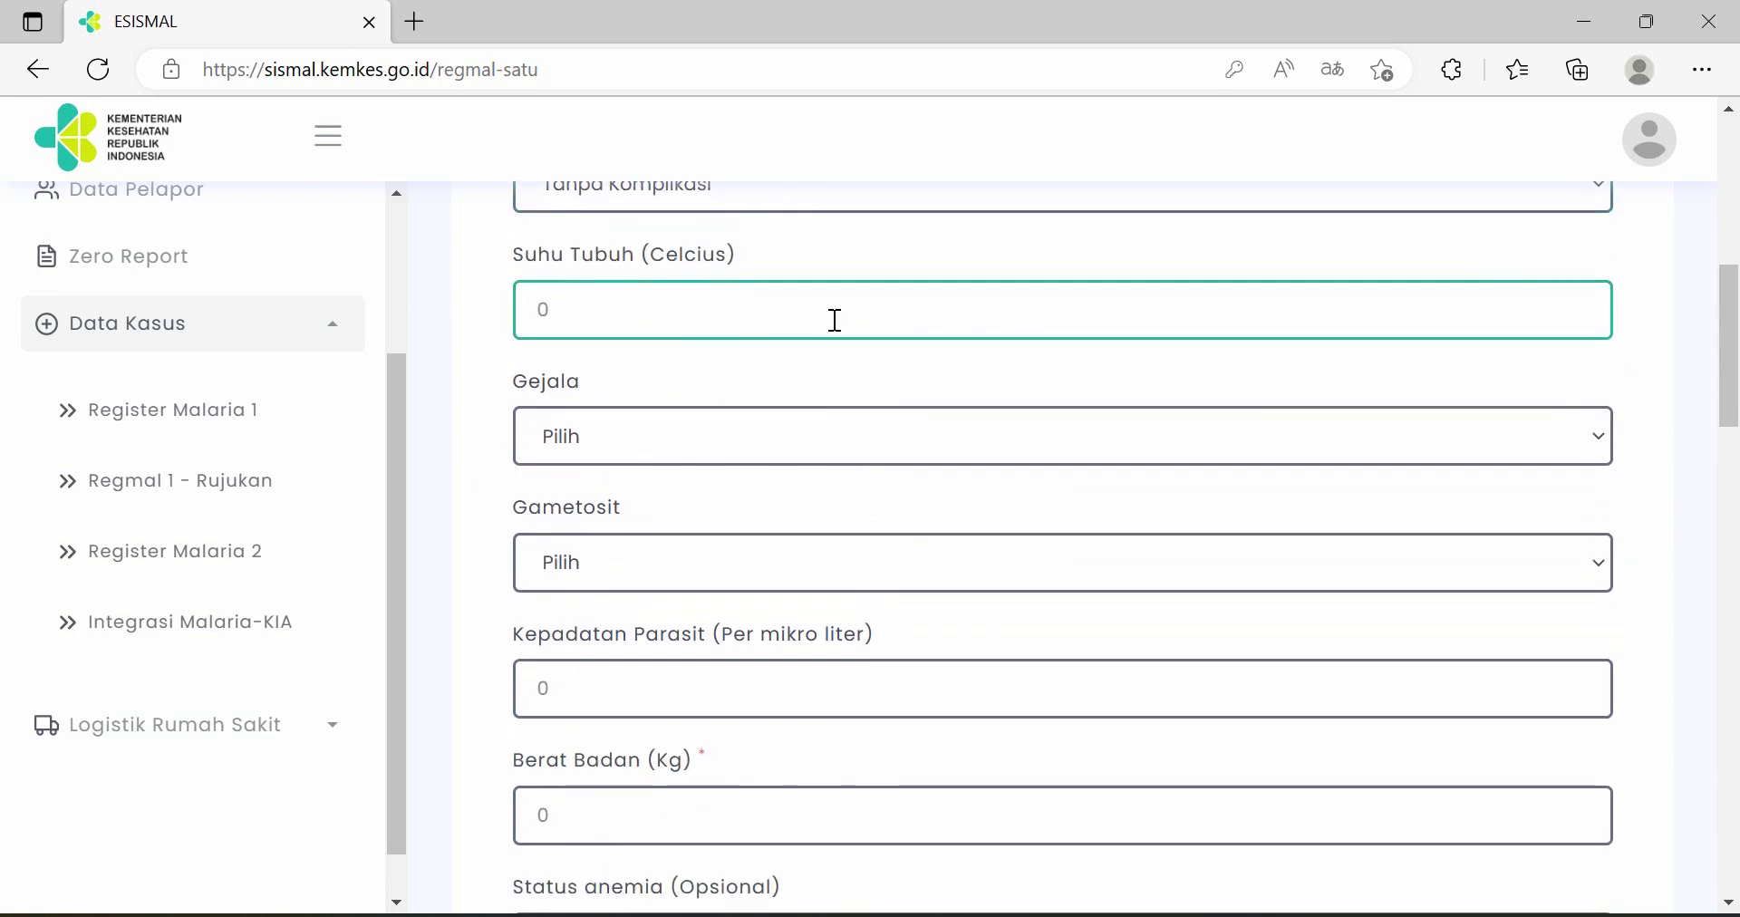
{"action": "type", "text": "40"}
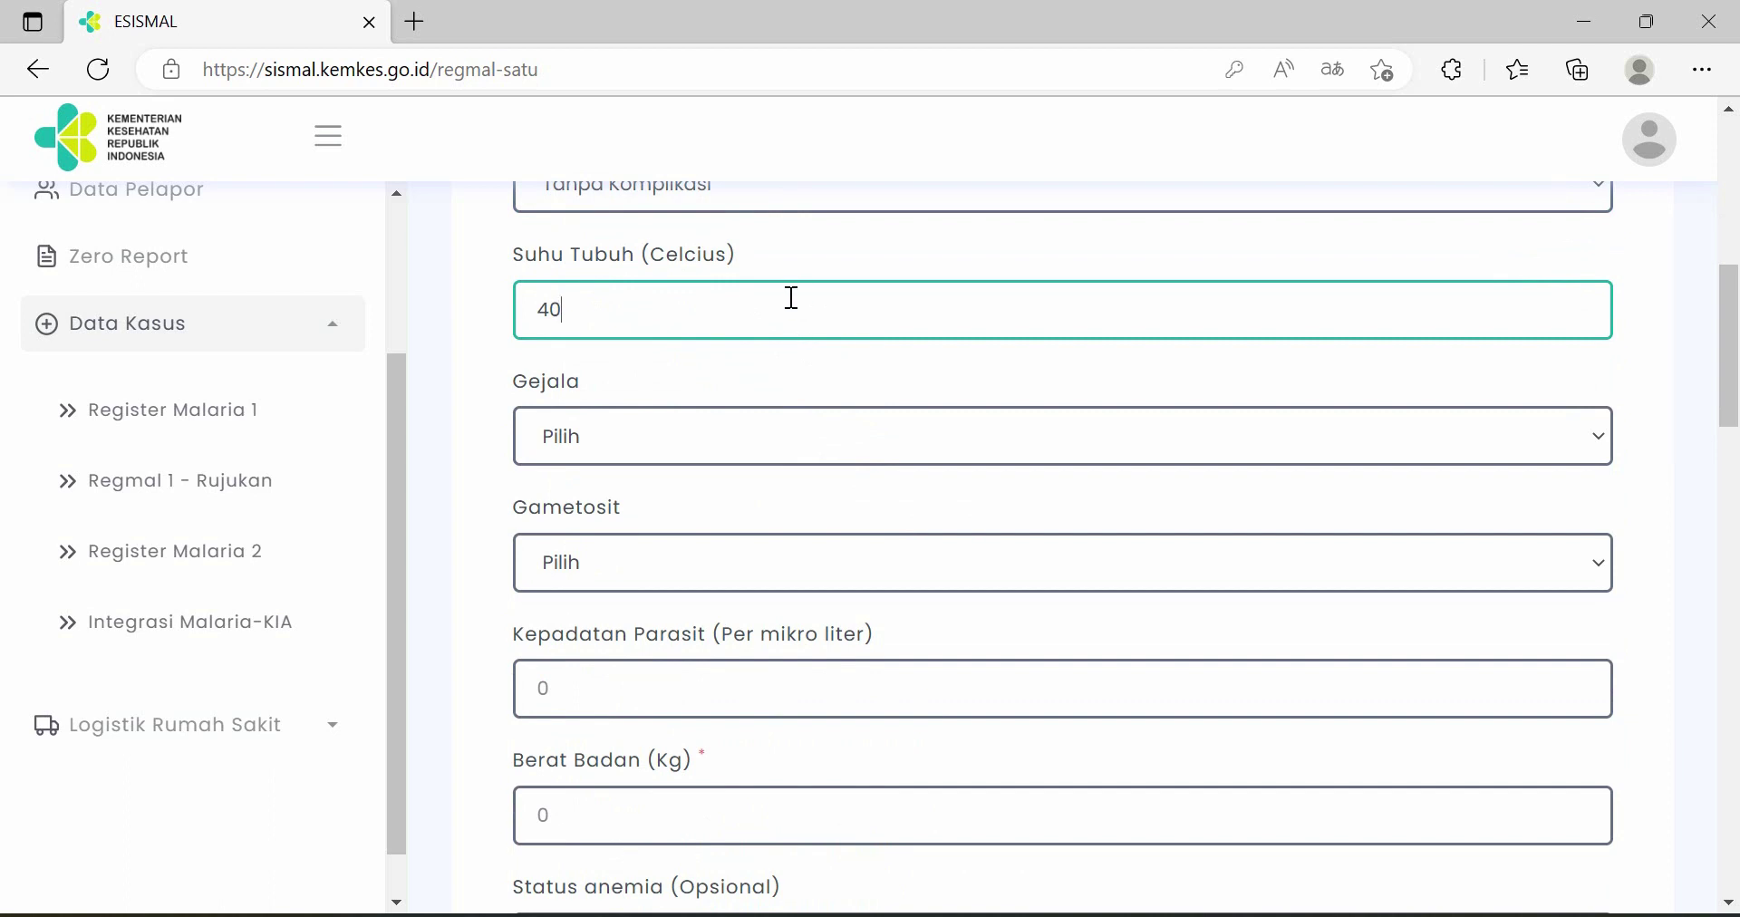
- Record the symptom as Demam with onset date 2023-02-08
{"action": "left_click", "coordinate": [732, 430]}
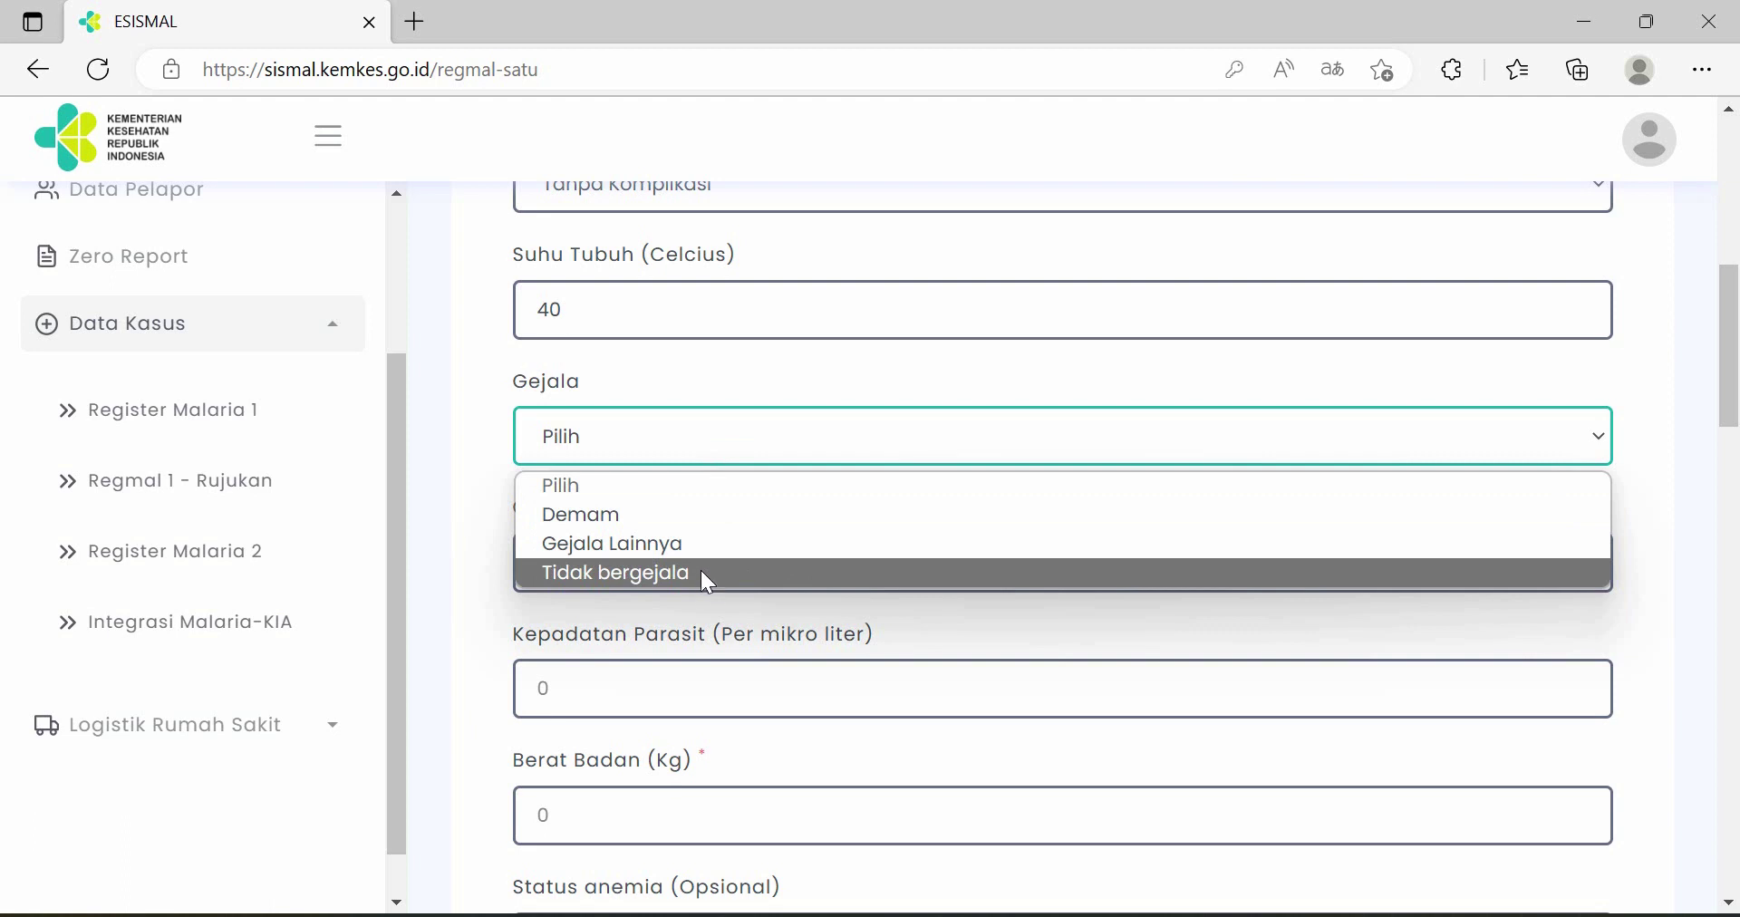
{"action": "left_click", "coordinate": [701, 544]}
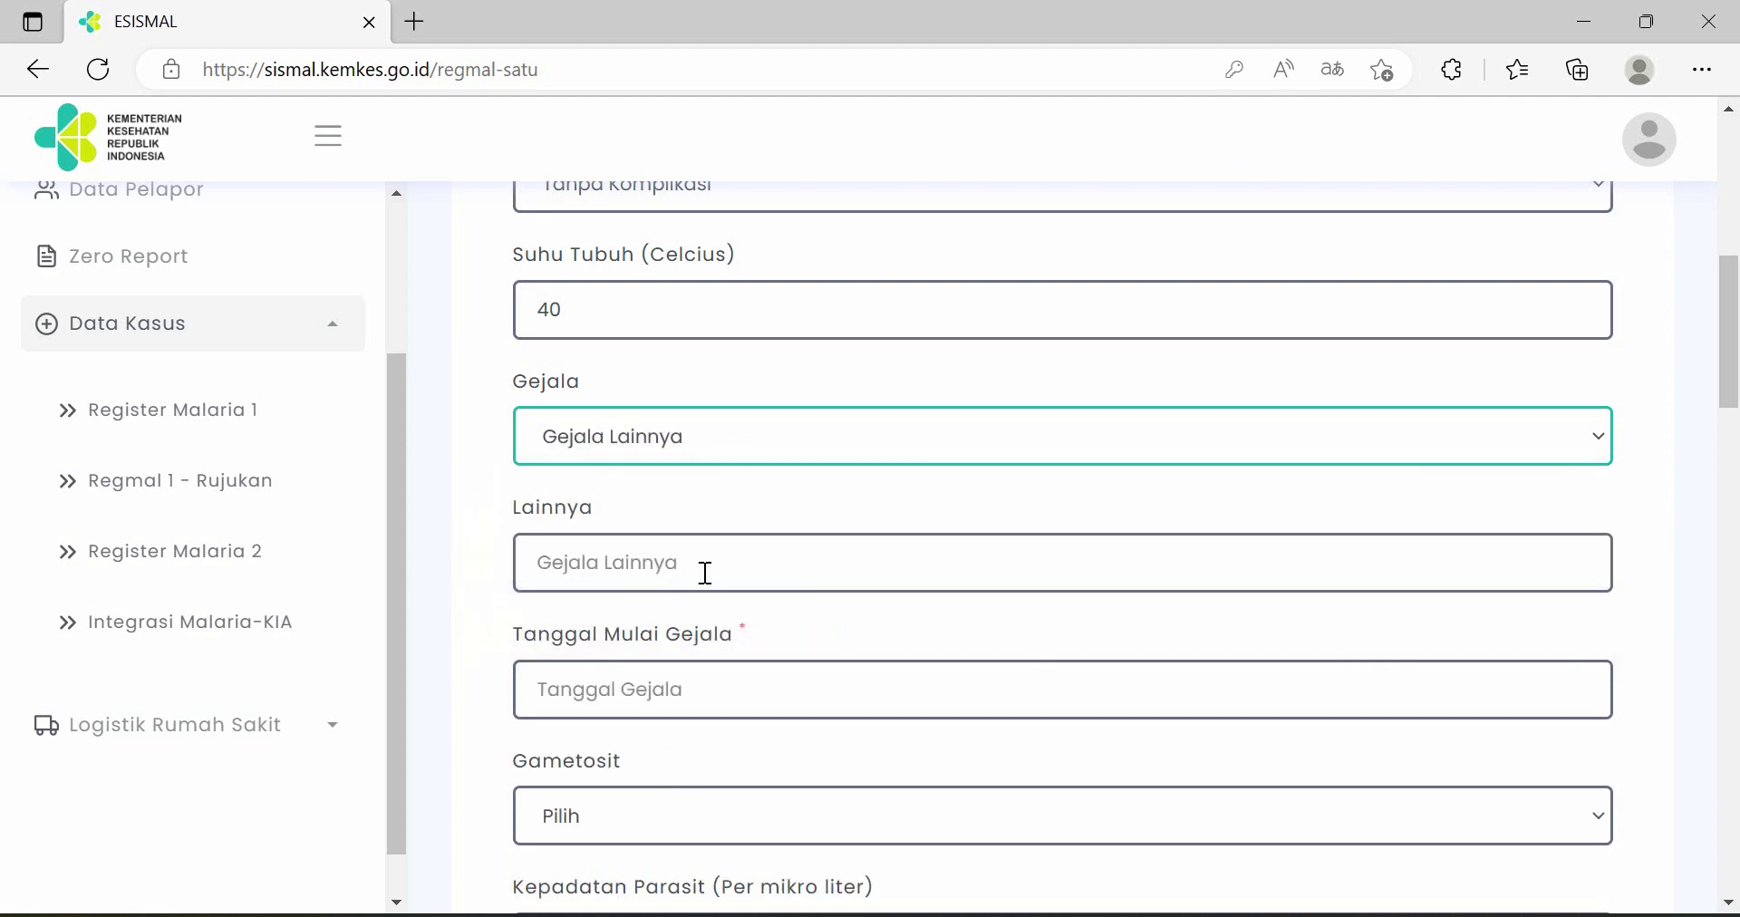
{"action": "left_click", "coordinate": [711, 565]}
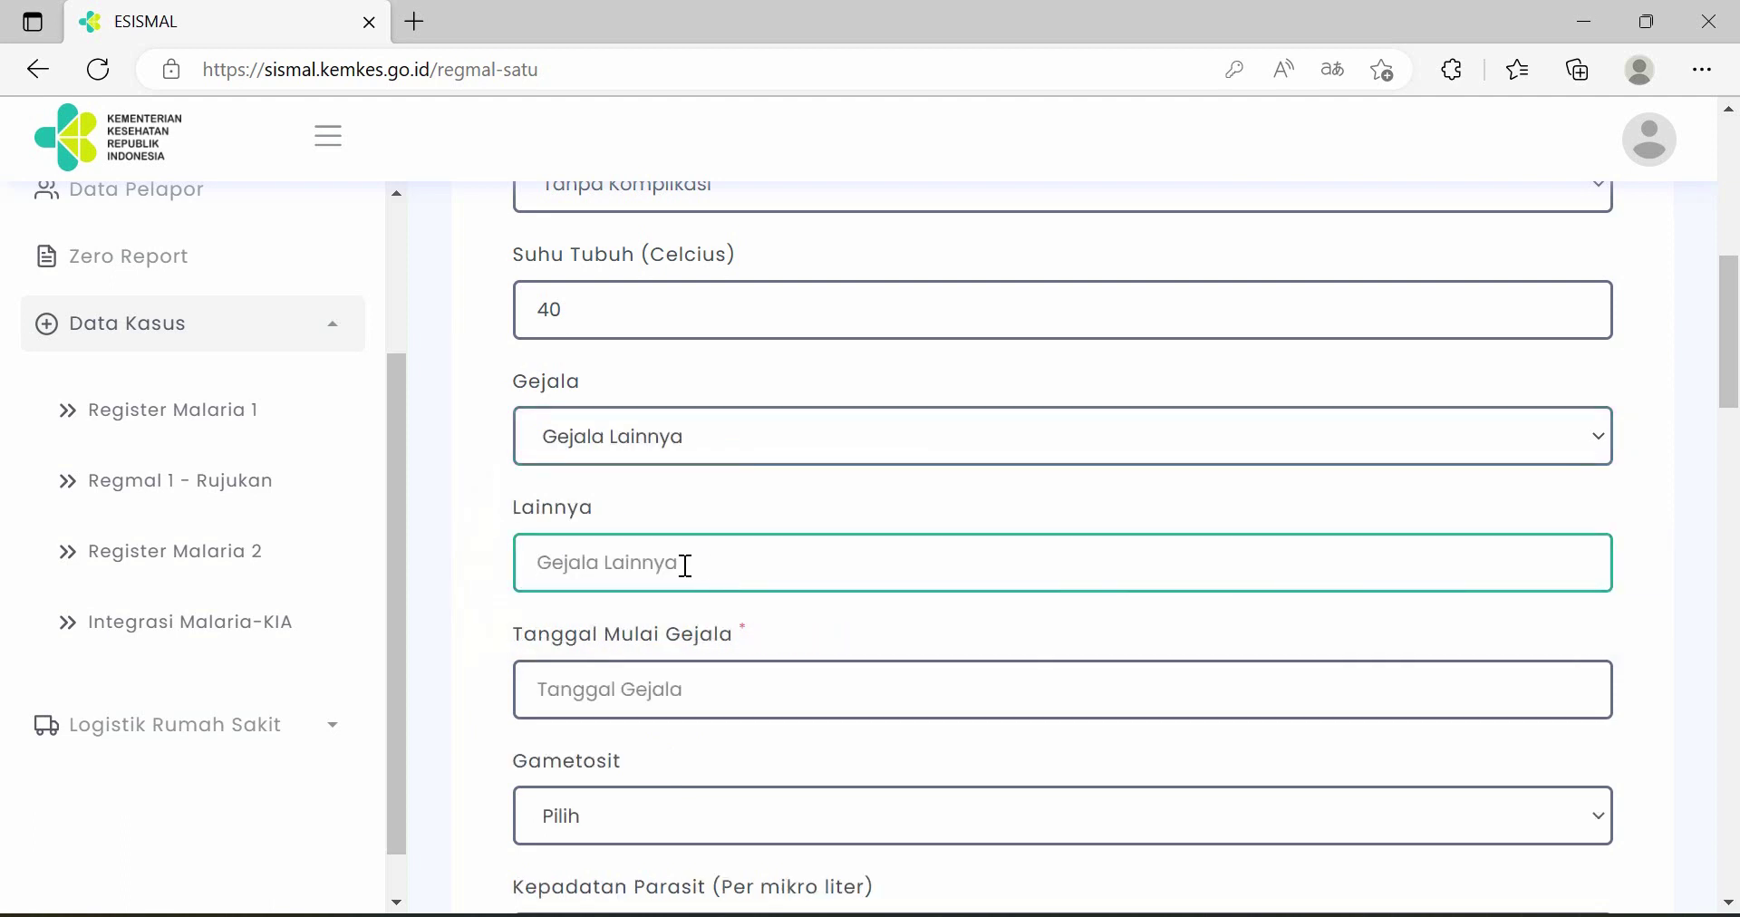
{"action": "left_click", "coordinate": [712, 460]}
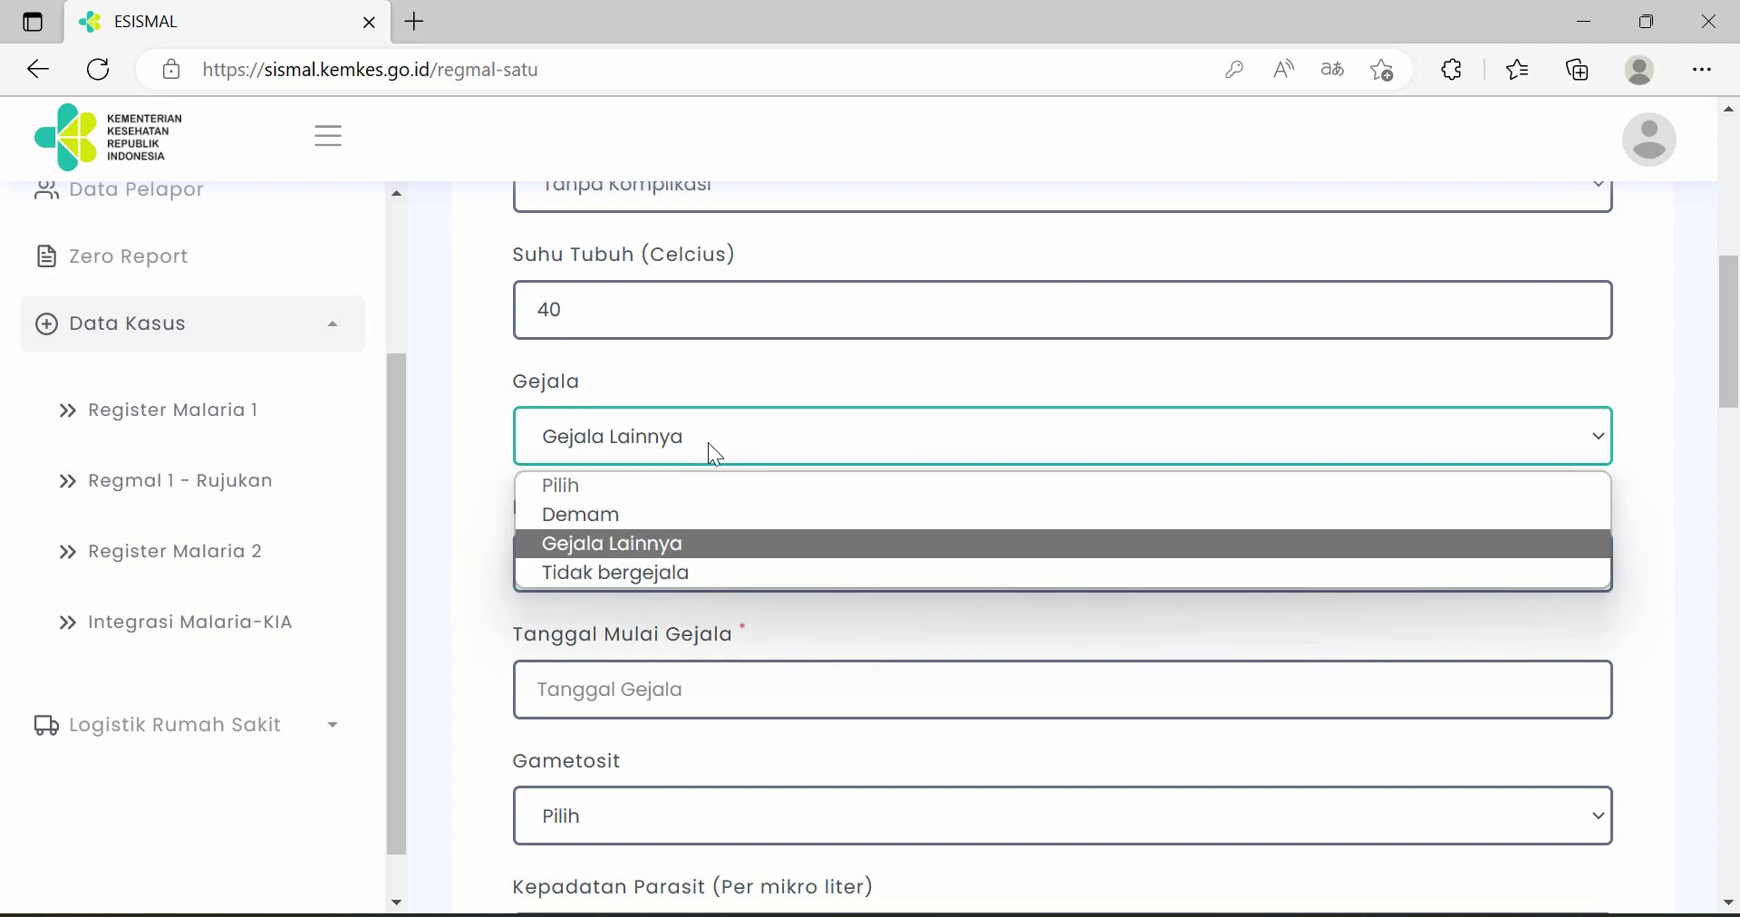
{"action": "left_click", "coordinate": [679, 508]}
{"action": "scroll", "coordinate": [729, 501], "scroll_direction": "down", "scroll_amount": 1}
{"action": "scroll", "coordinate": [732, 500], "scroll_direction": "down", "scroll_amount": 1}
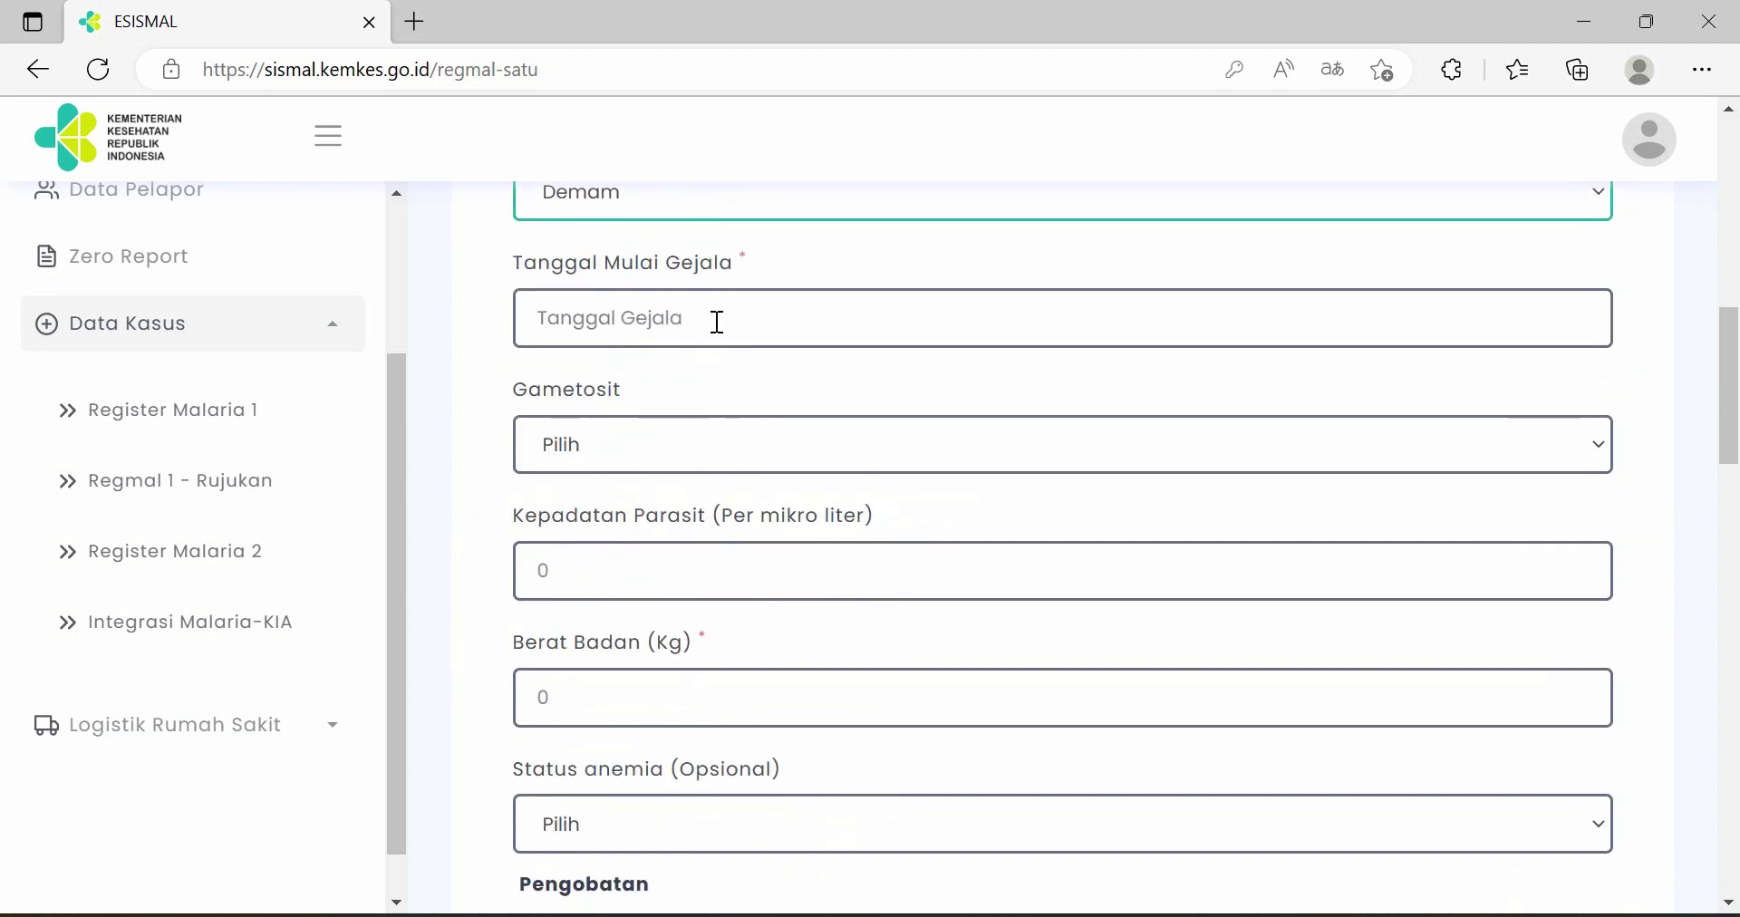
{"action": "left_click", "coordinate": [716, 319]}
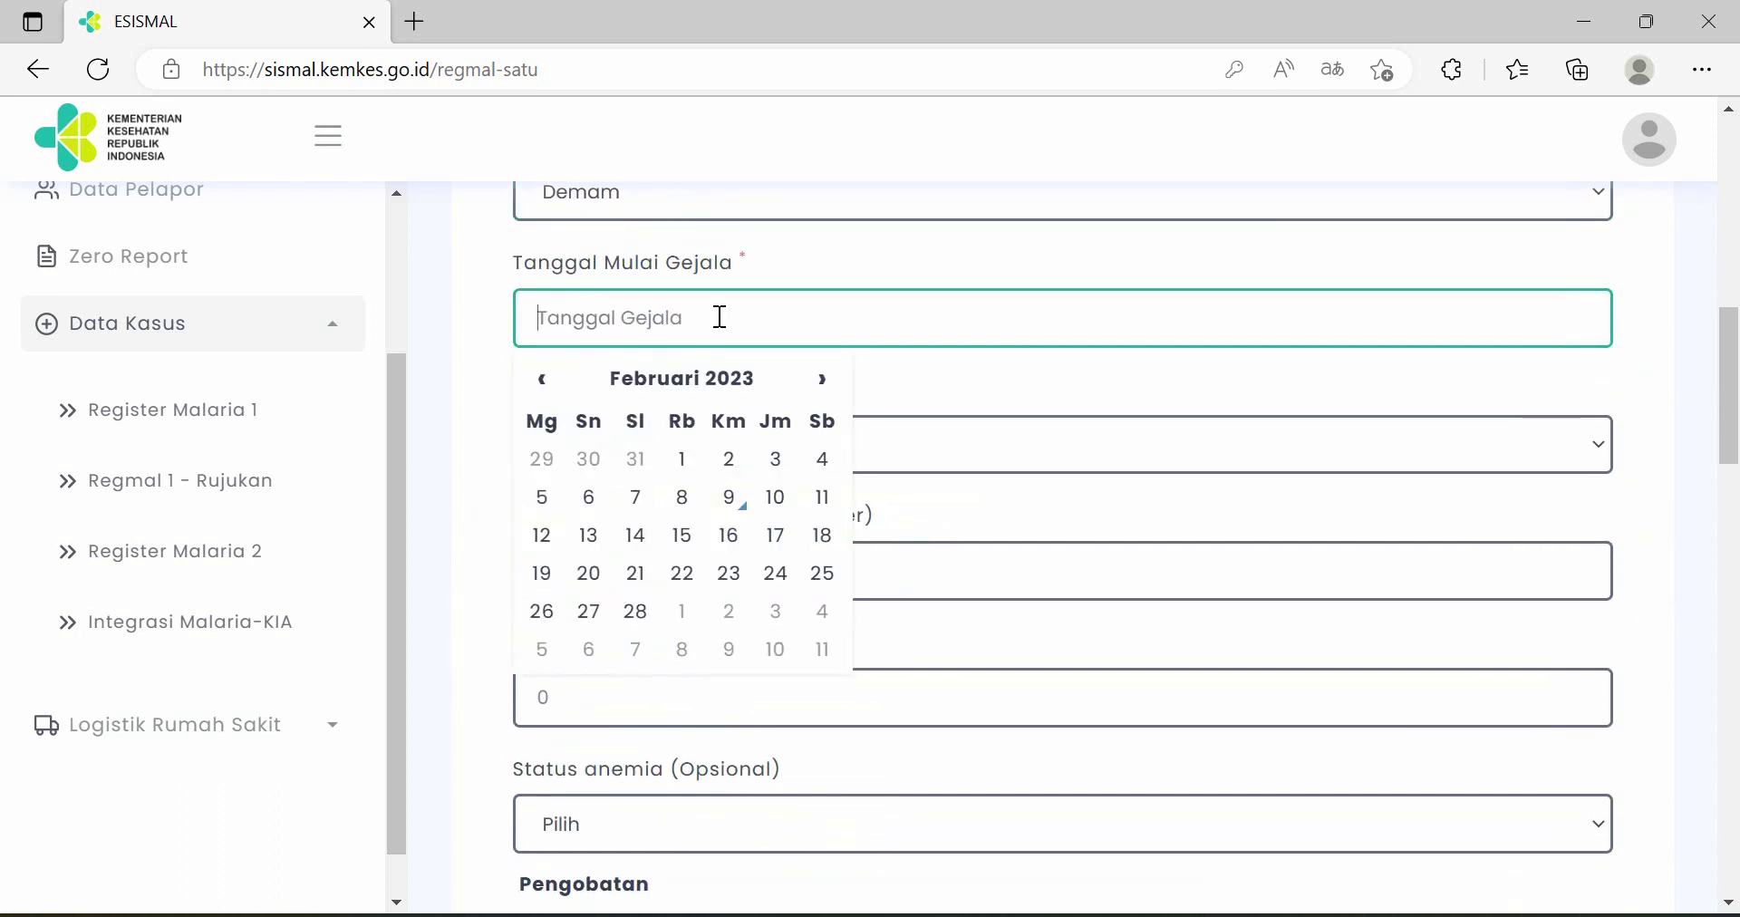
{"action": "left_click", "coordinate": [695, 505]}
- Set gametocytes to Negatif, body weight to 50 kg, and anaemia status to Tidak
{"action": "scroll", "coordinate": [734, 446], "scroll_direction": "down", "scroll_amount": 1}
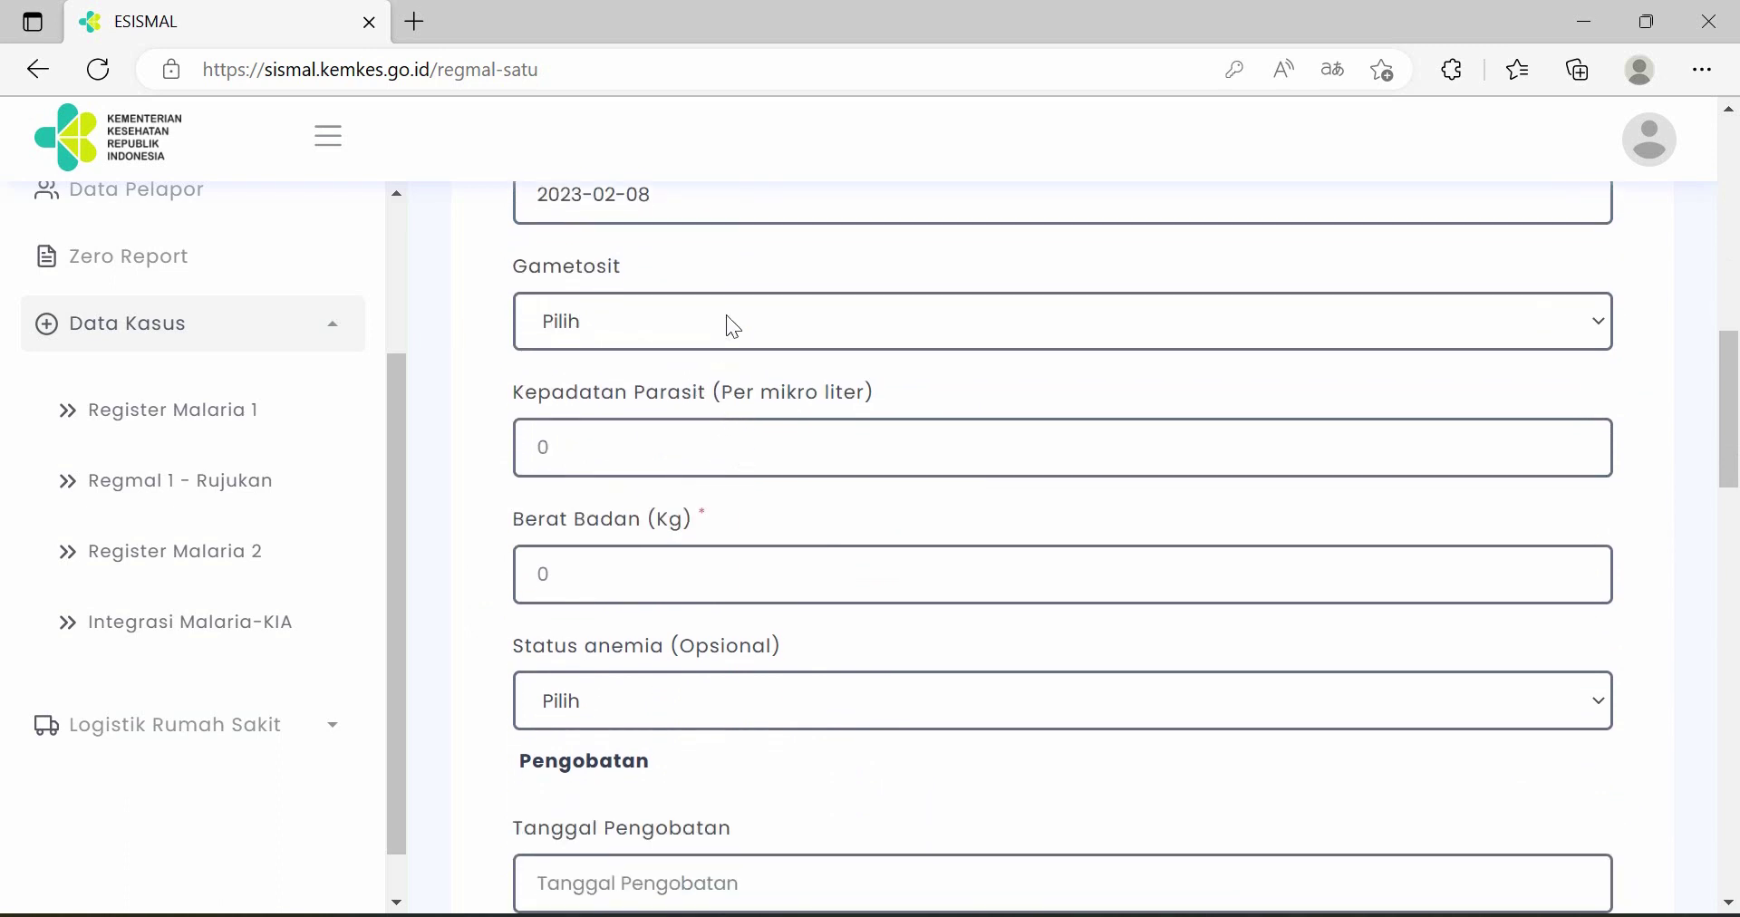
{"action": "left_click", "coordinate": [726, 317]}
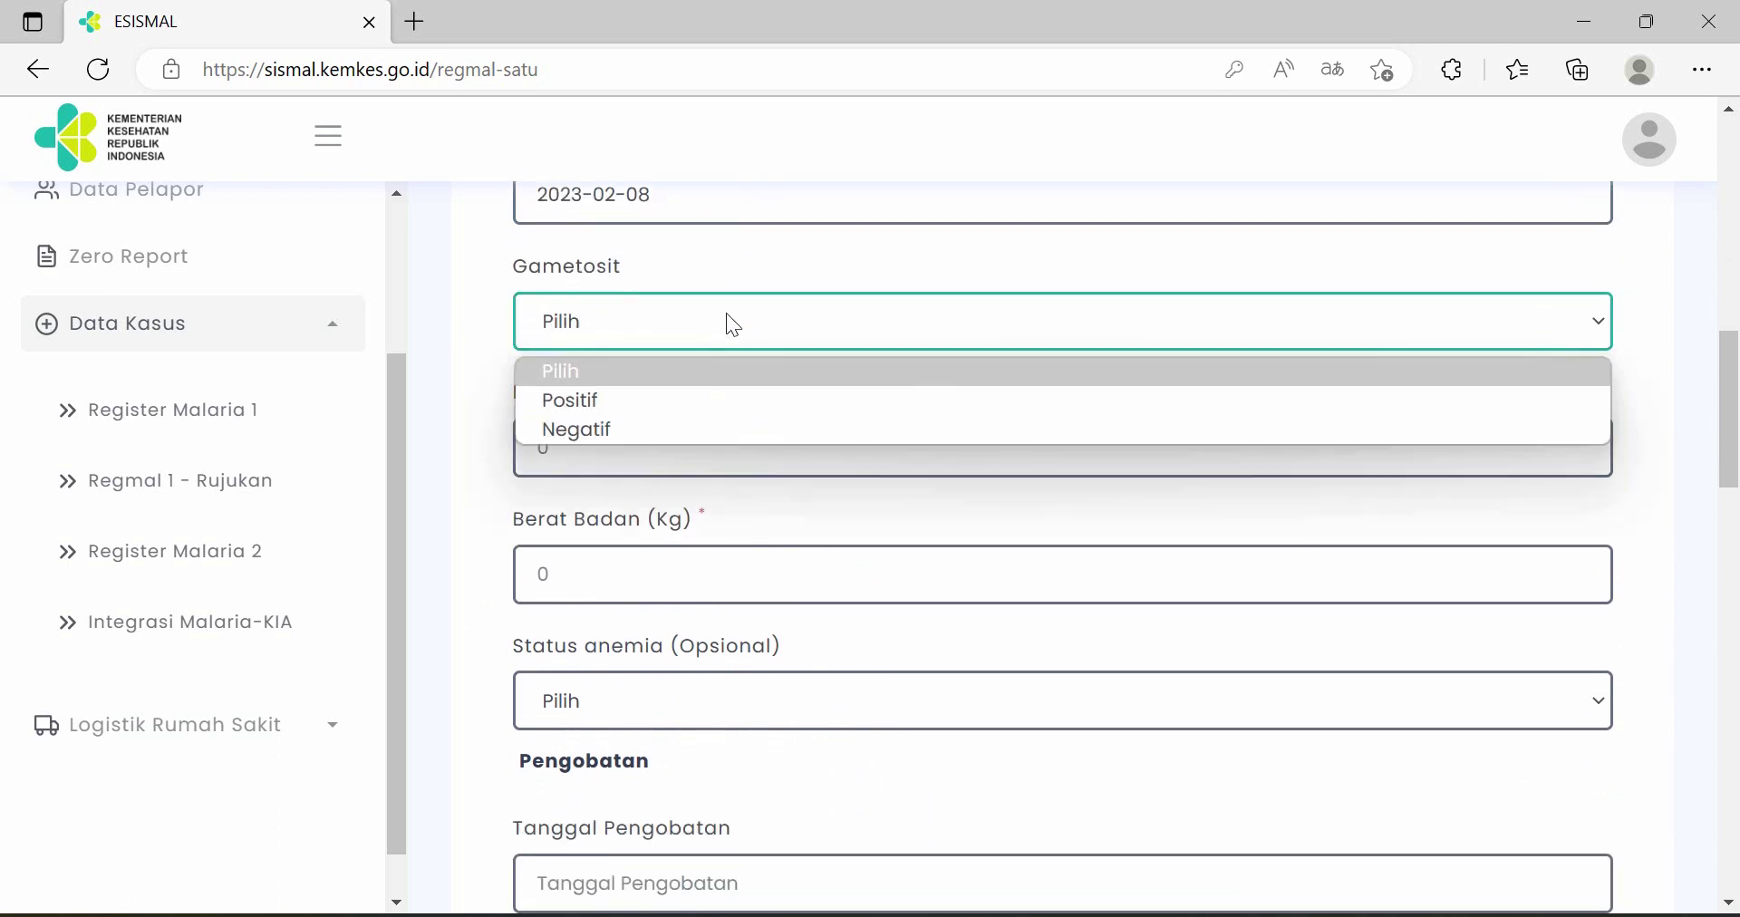
{"action": "left_click", "coordinate": [702, 431]}
{"action": "scroll", "coordinate": [803, 378], "scroll_direction": "down", "scroll_amount": 1}
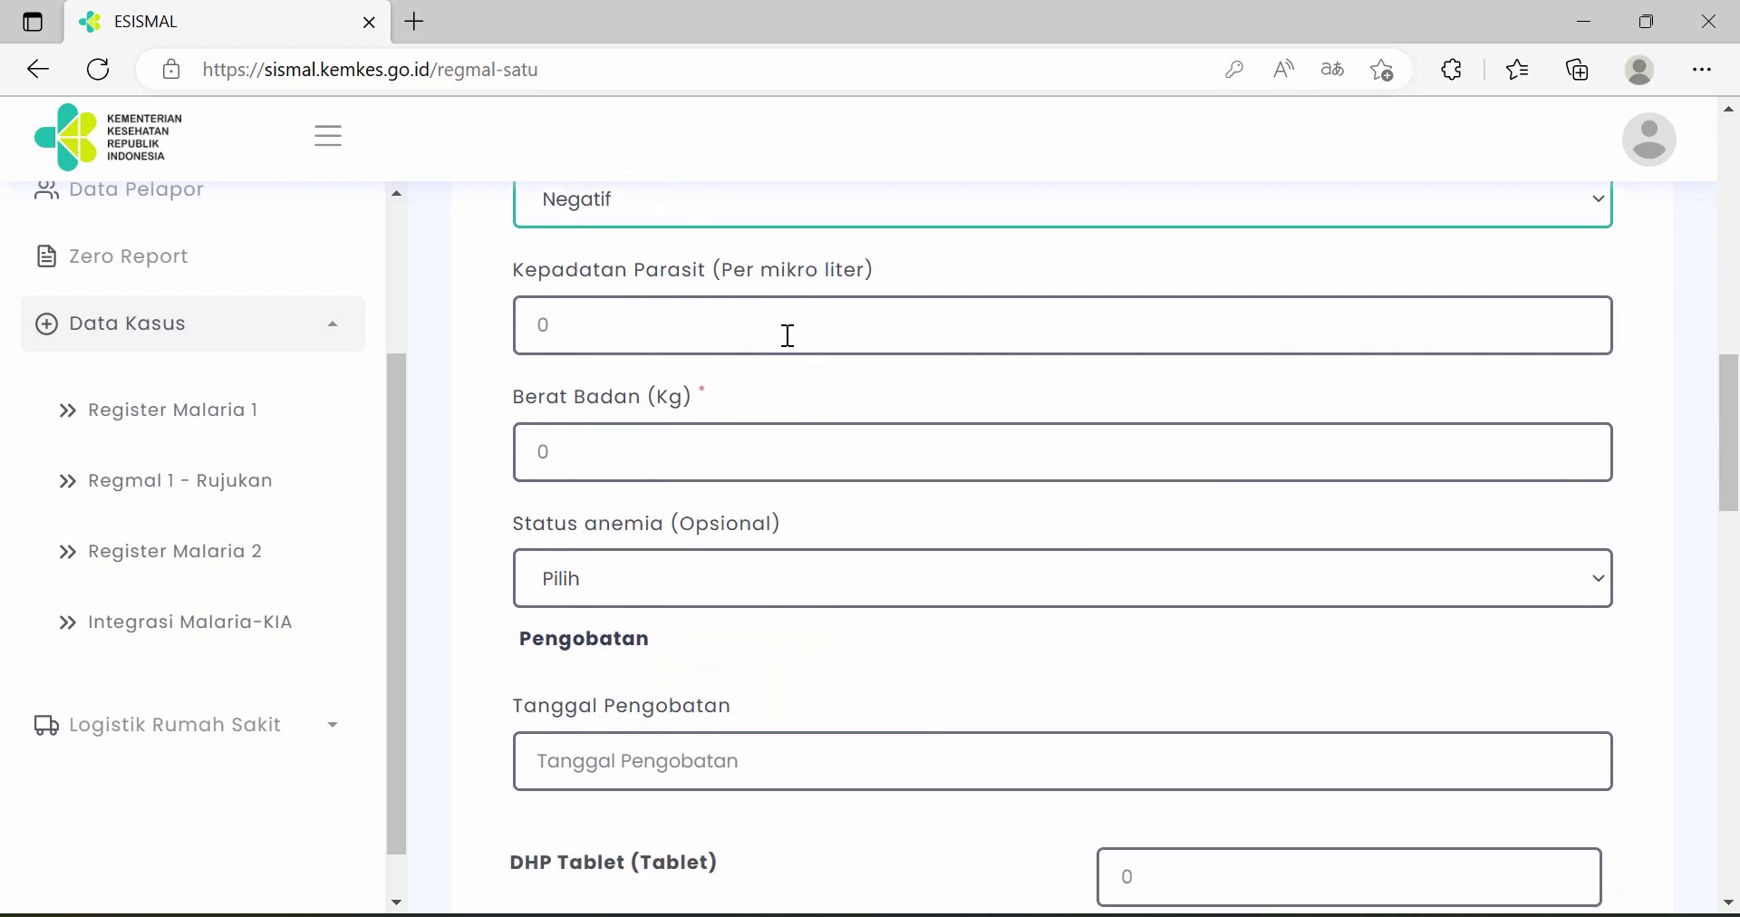
{"action": "left_click", "coordinate": [788, 329]}
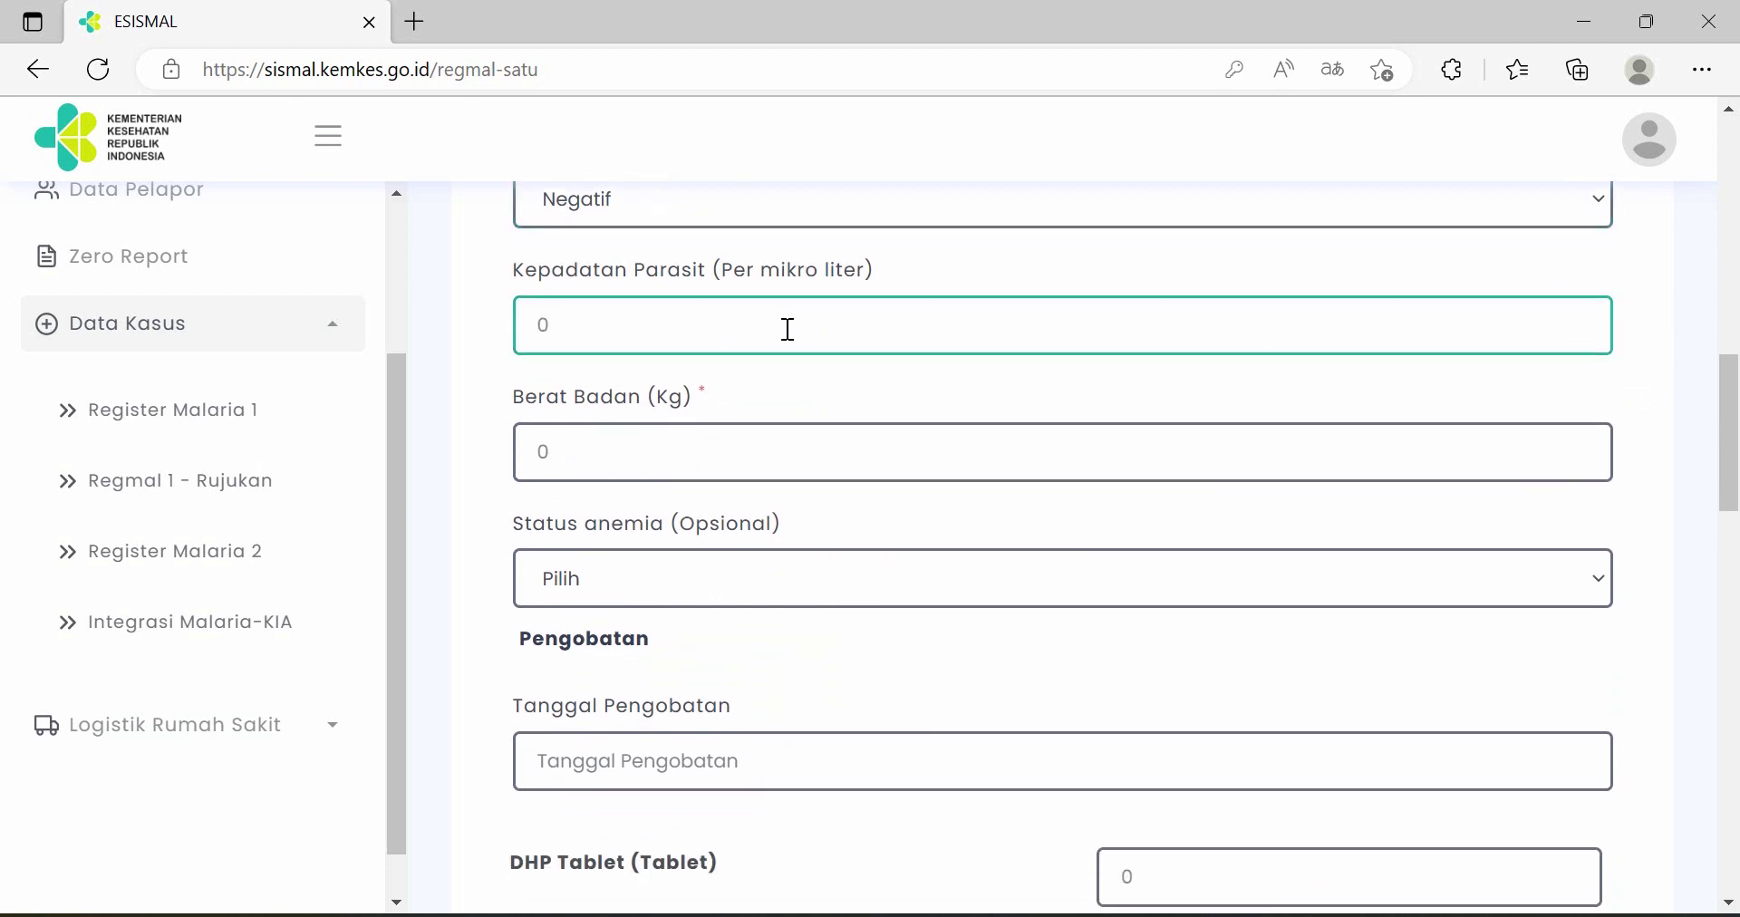
{"action": "scroll", "coordinate": [755, 333], "scroll_direction": "down", "scroll_amount": 1}
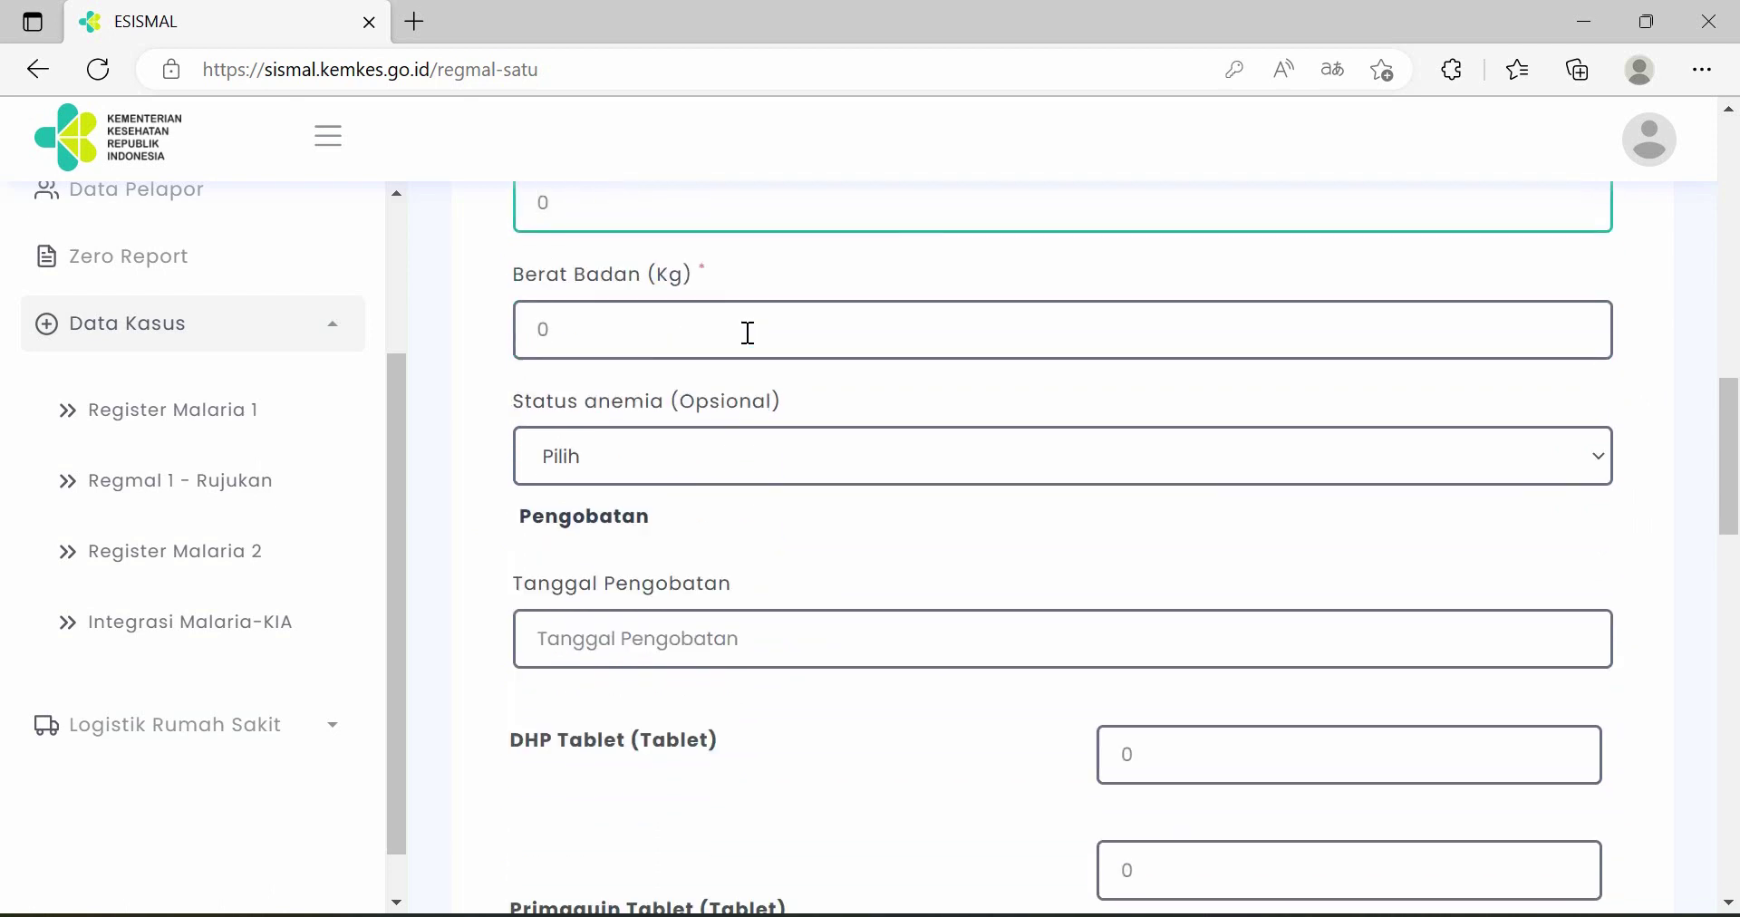
{"action": "left_click", "coordinate": [742, 335]}
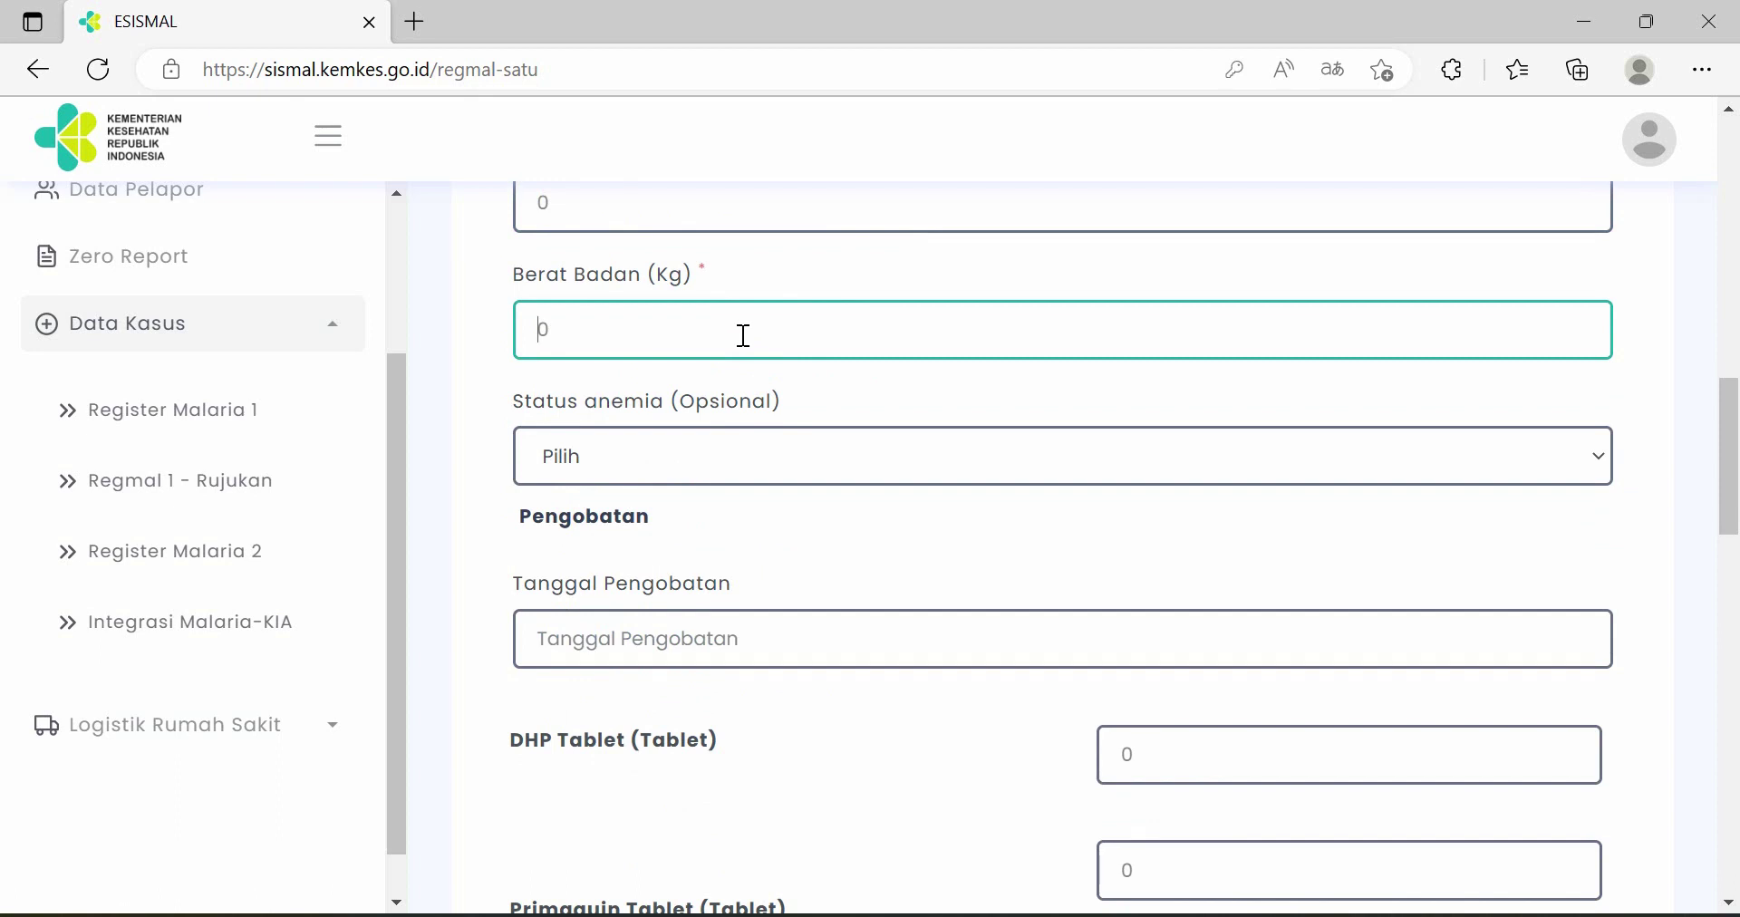
{"action": "type", "text": "50"}
{"action": "left_click", "coordinate": [806, 462]}
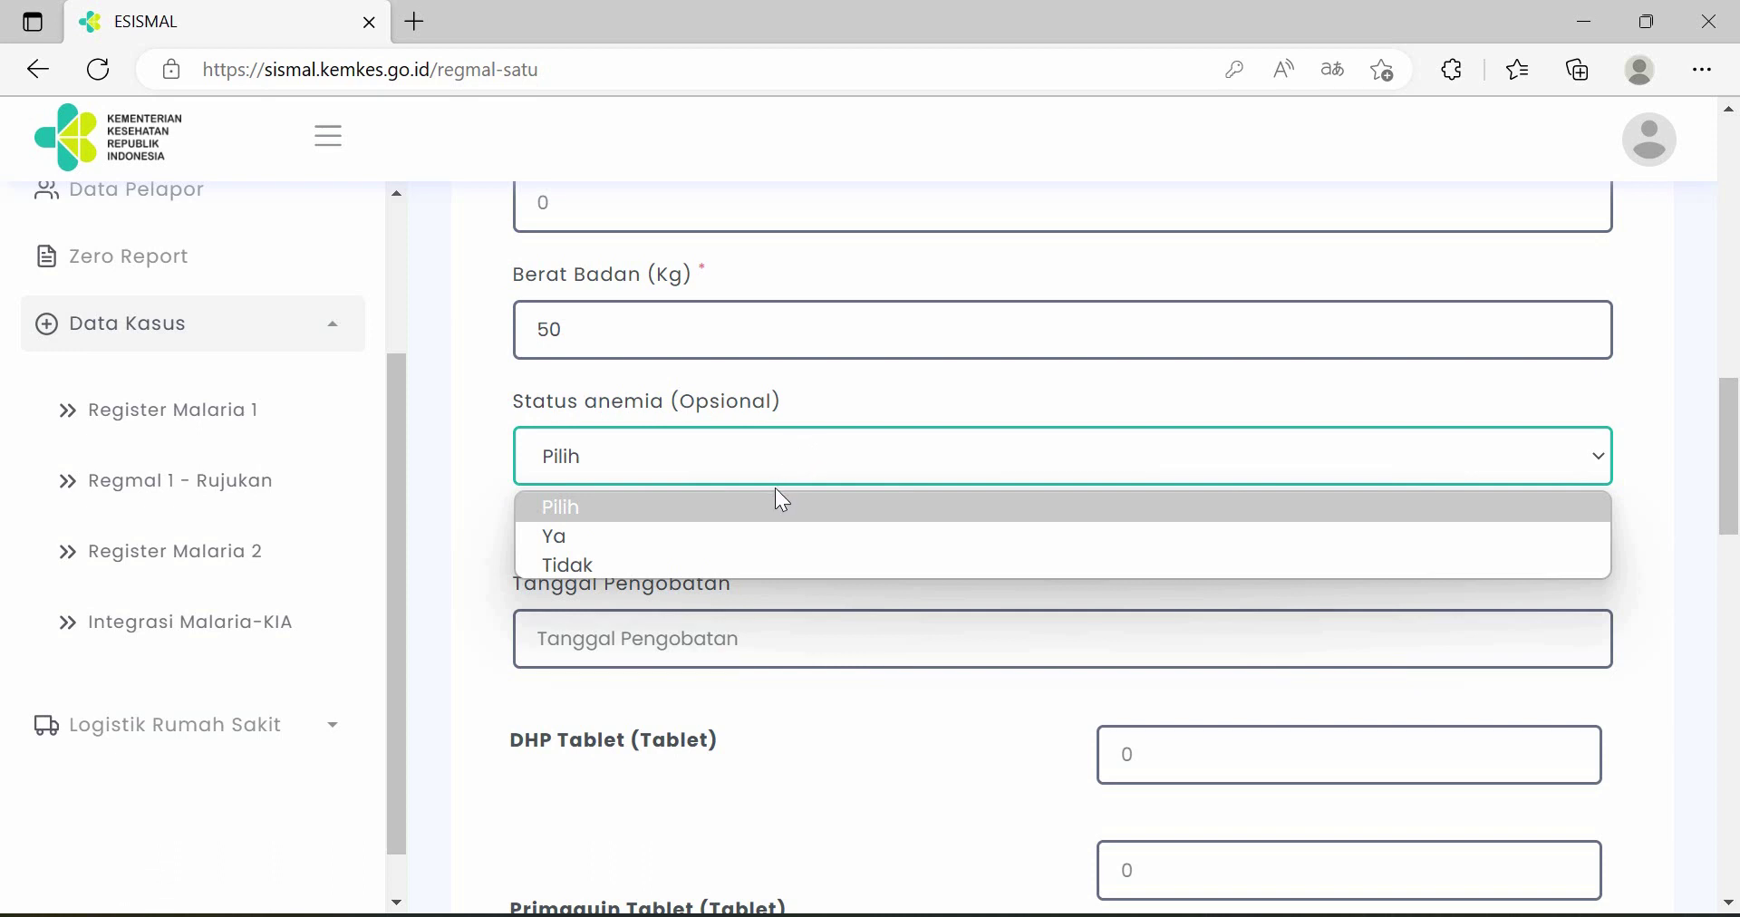
{"action": "left_click", "coordinate": [764, 563]}
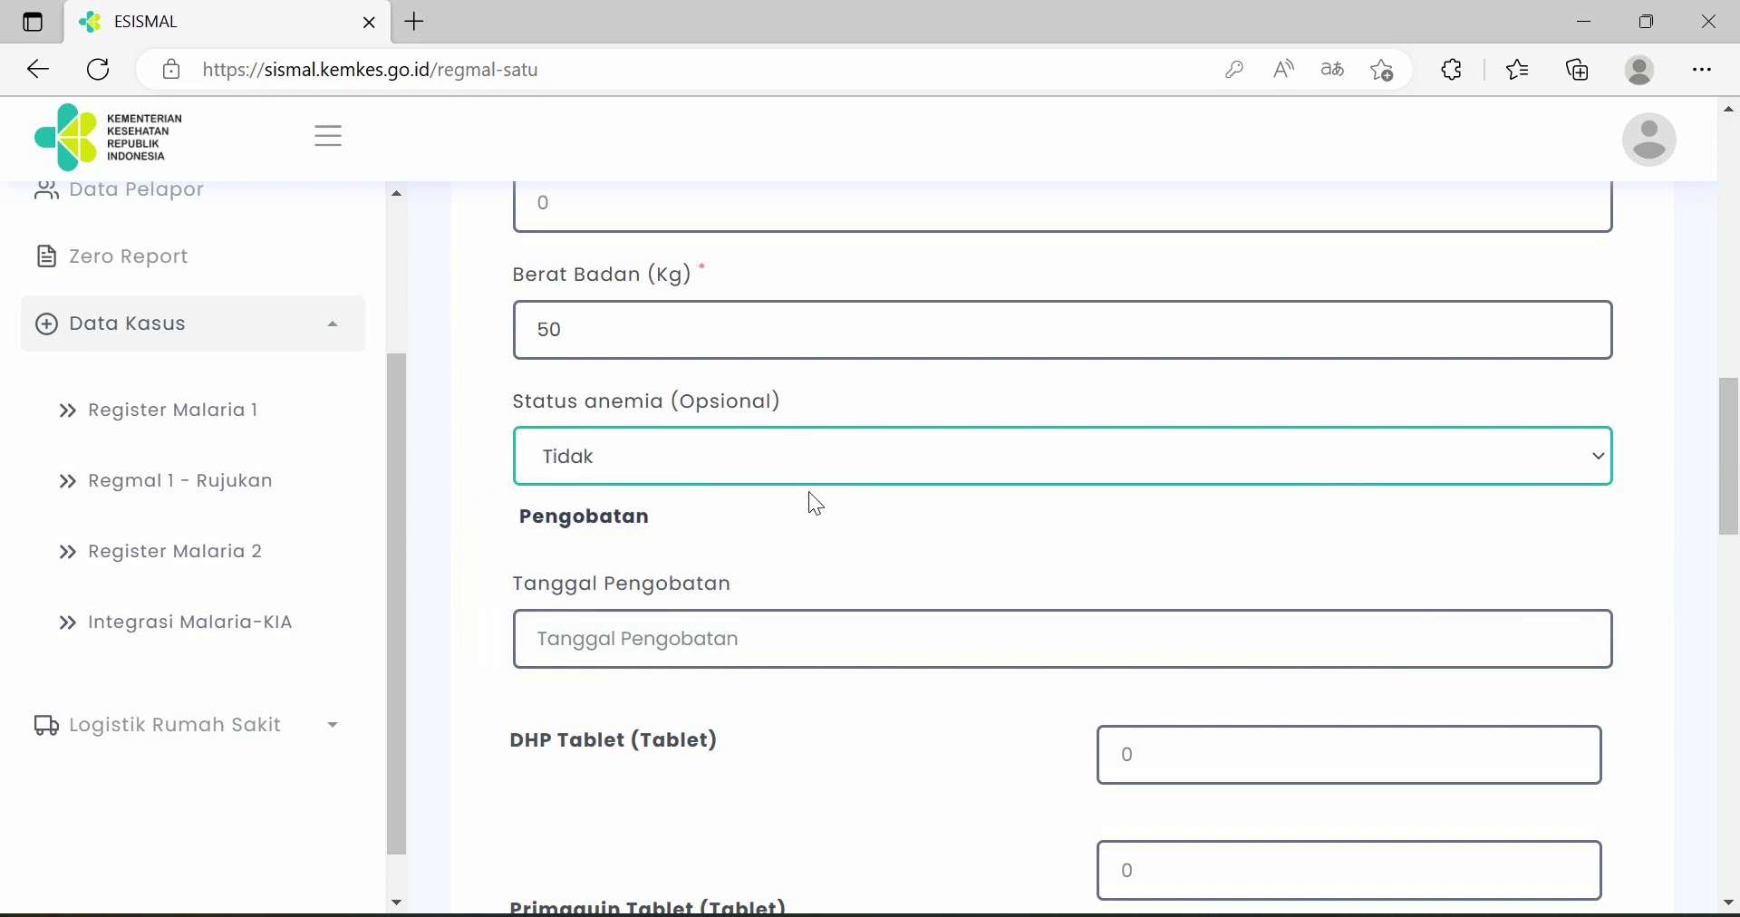
{"action": "scroll", "coordinate": [815, 504], "scroll_direction": "down", "scroll_amount": 1}
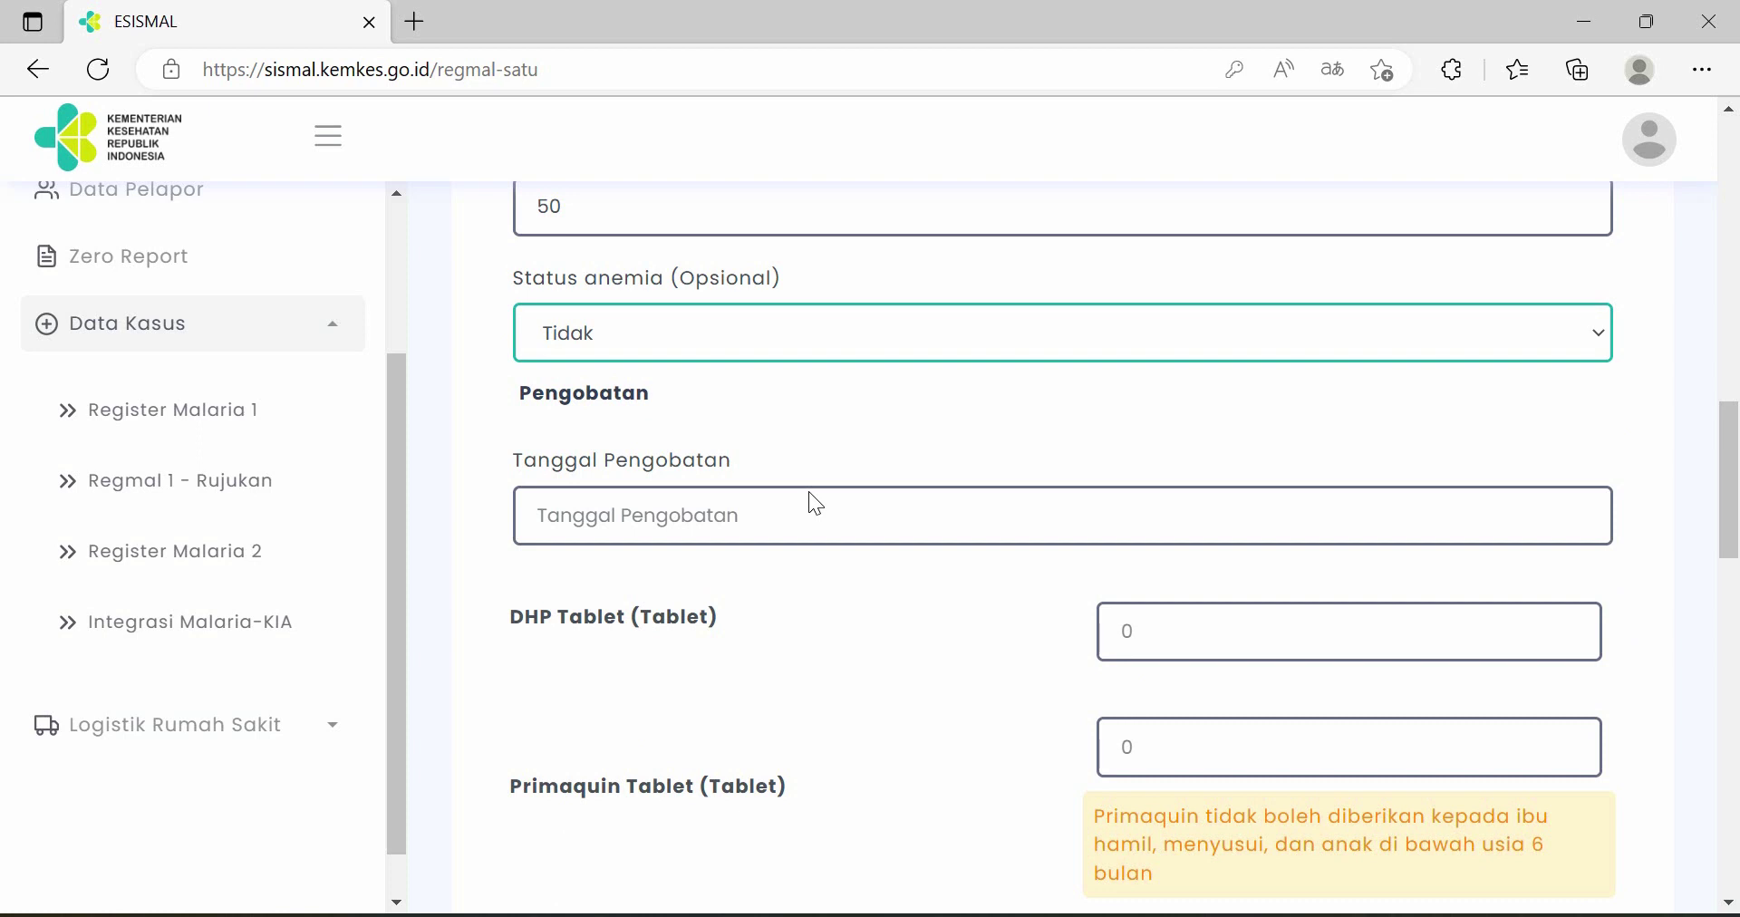
- Set the treatment date to 2023-02-09
{"action": "left_click", "coordinate": [807, 524]}
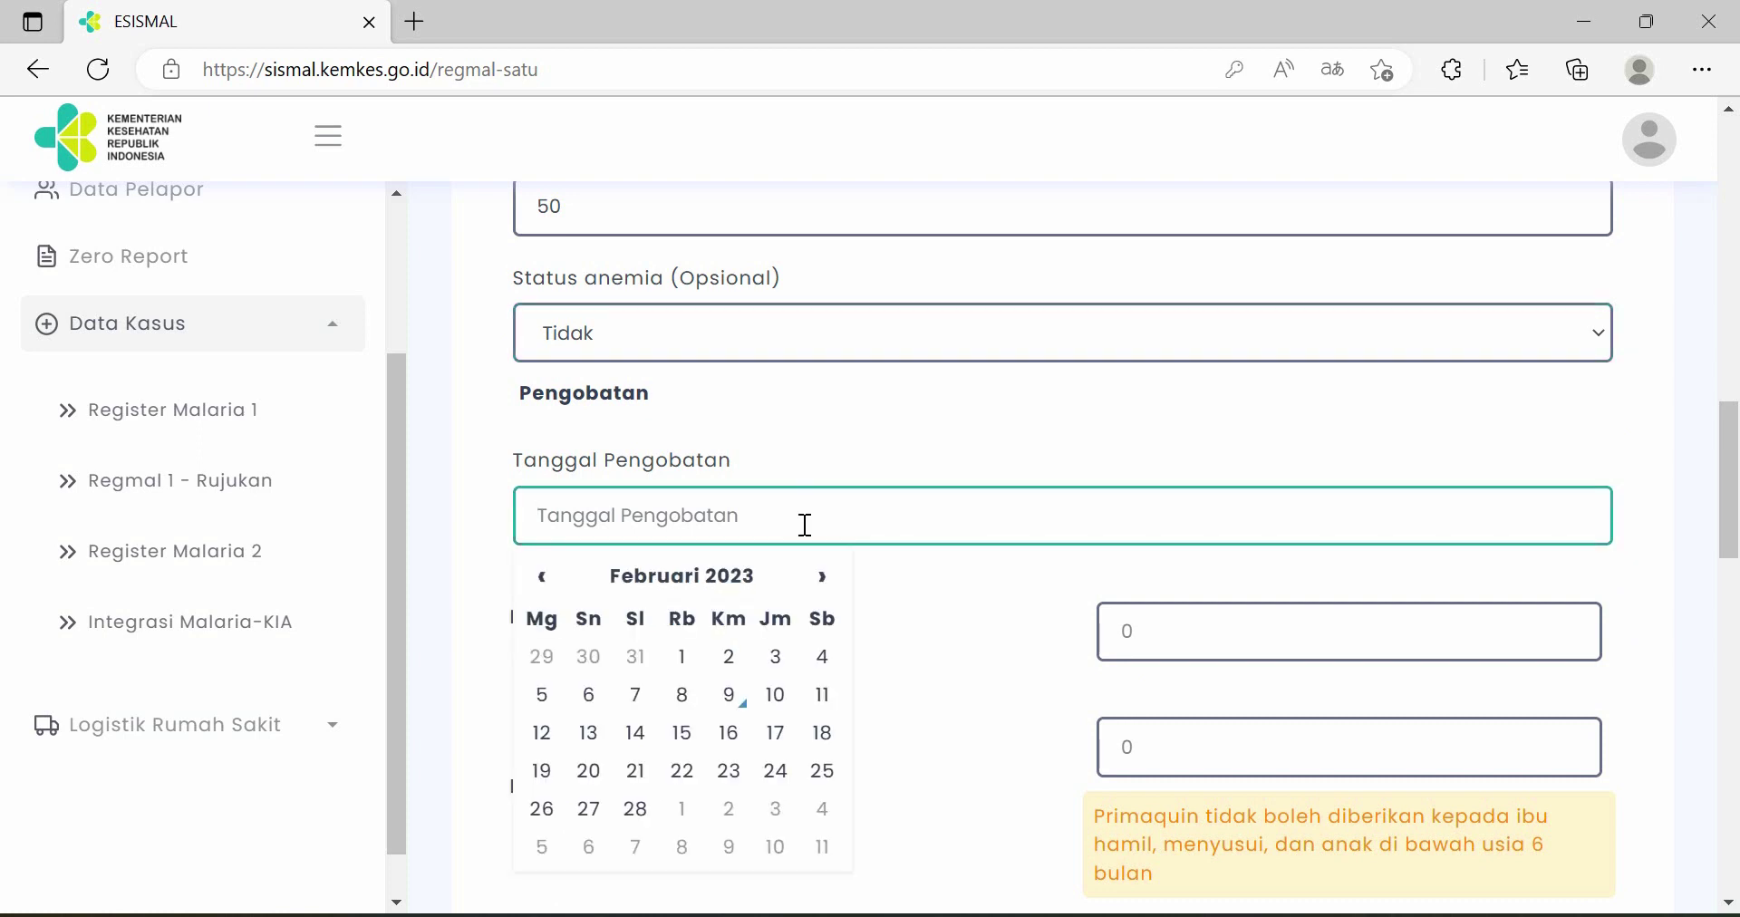
{"action": "left_click", "coordinate": [736, 705]}
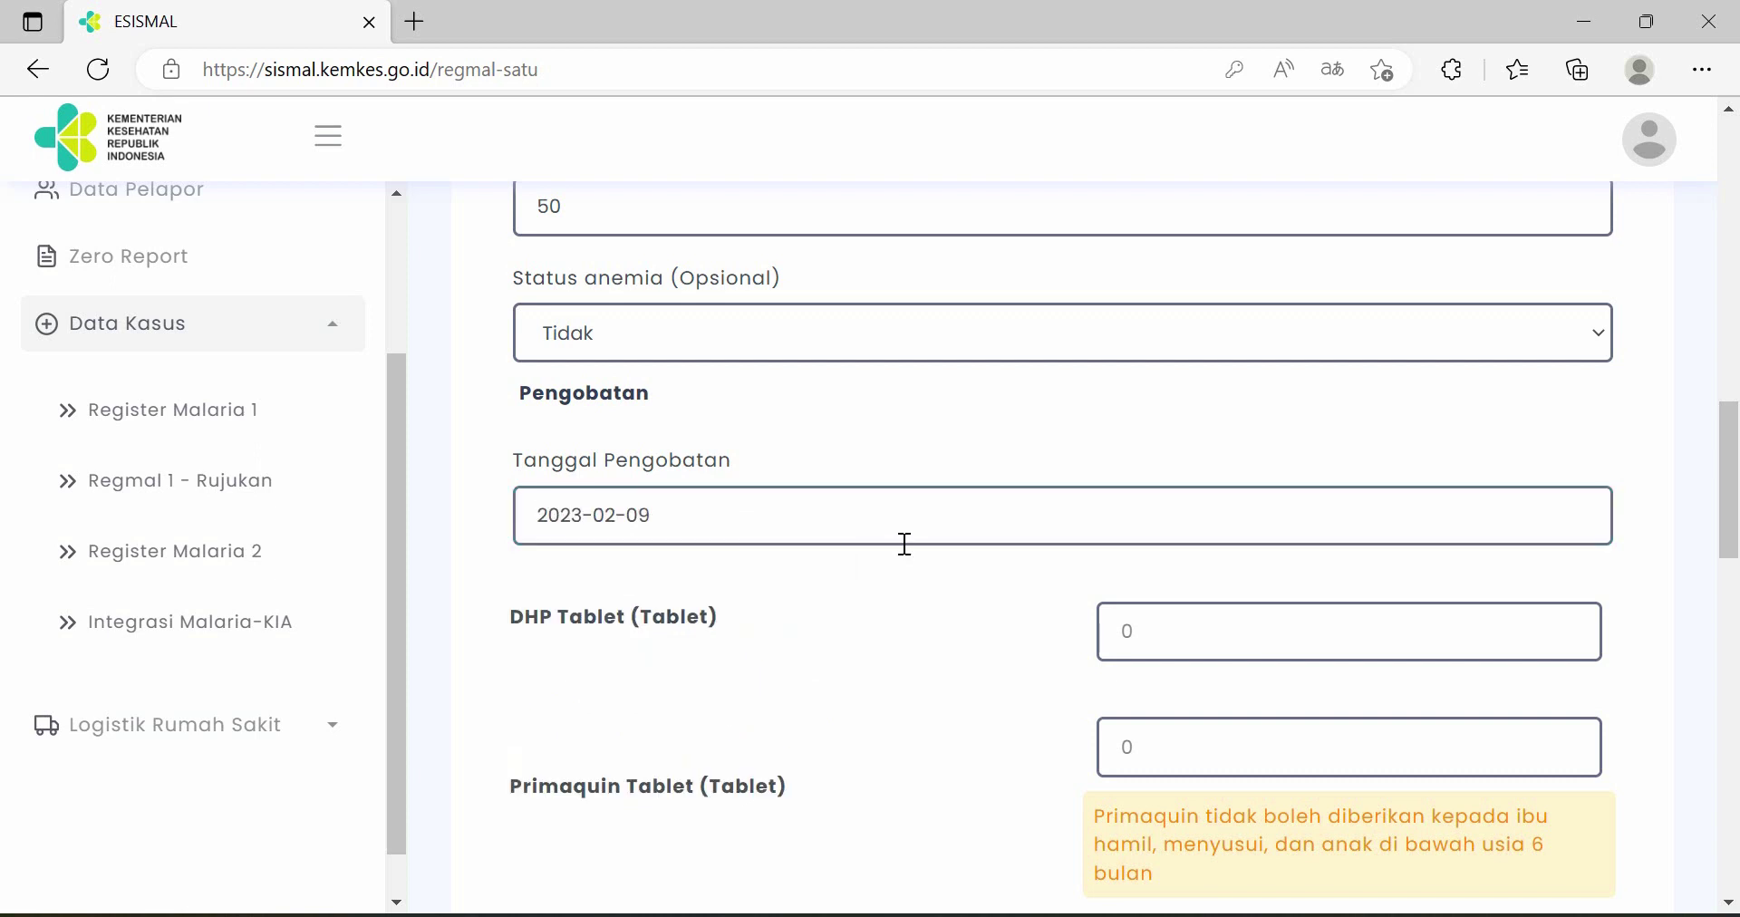
{"action": "scroll", "coordinate": [901, 548], "scroll_direction": "down", "scroll_amount": 2}
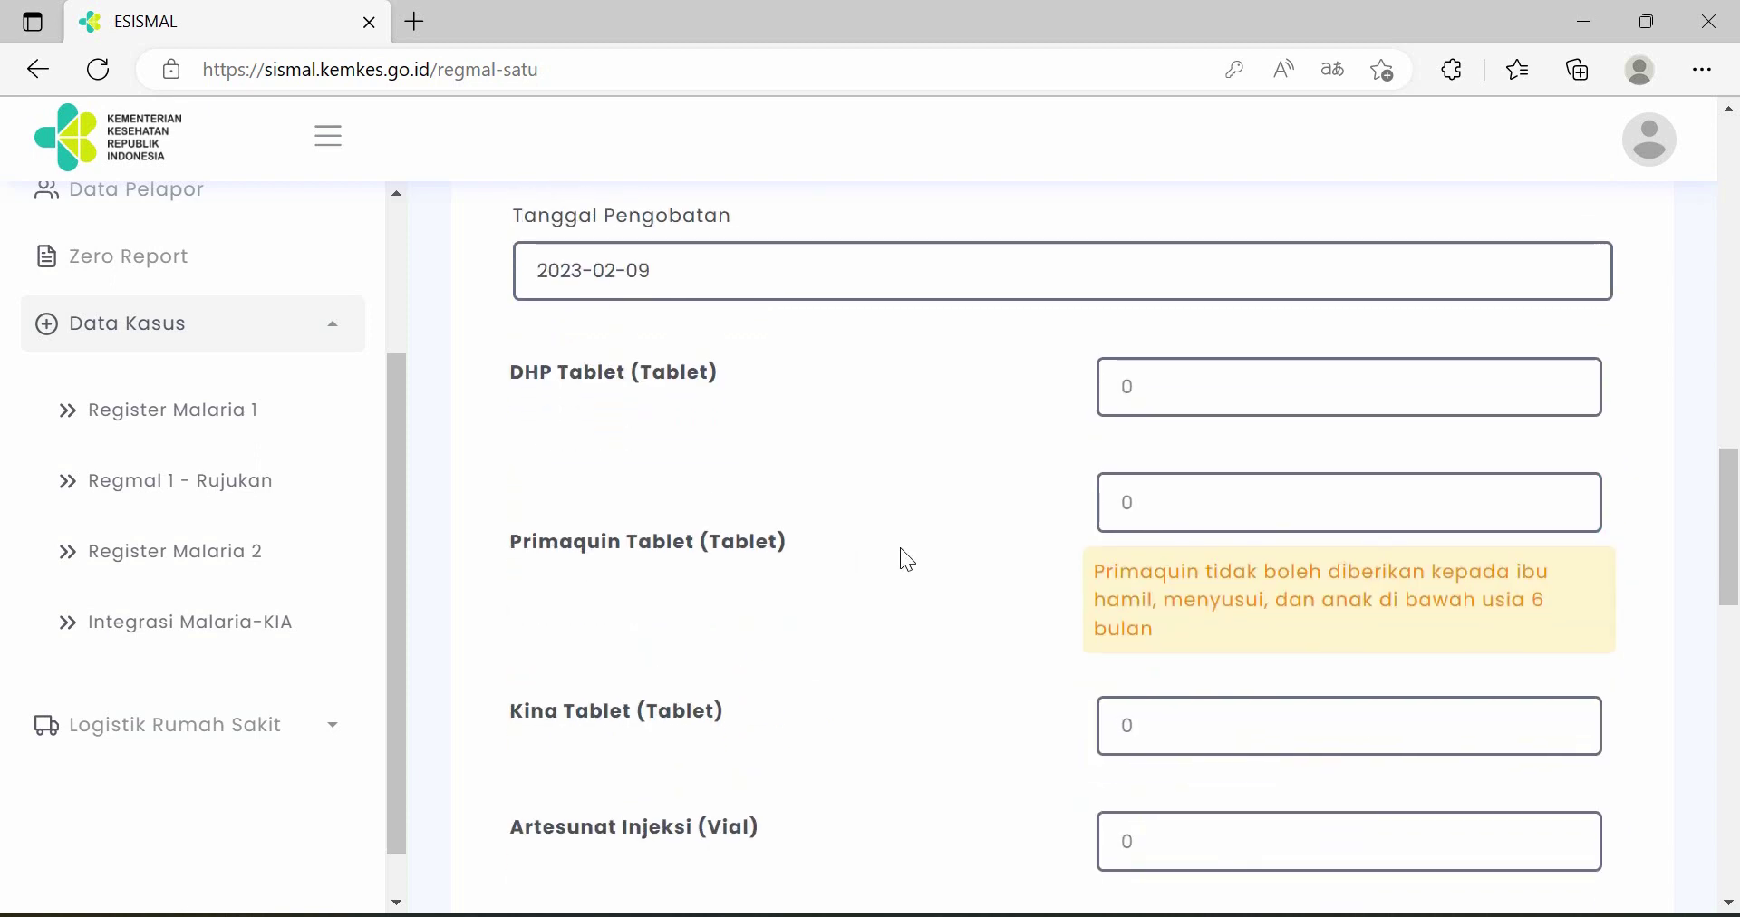
{"action": "scroll", "coordinate": [897, 542], "scroll_direction": "down", "scroll_amount": 1}
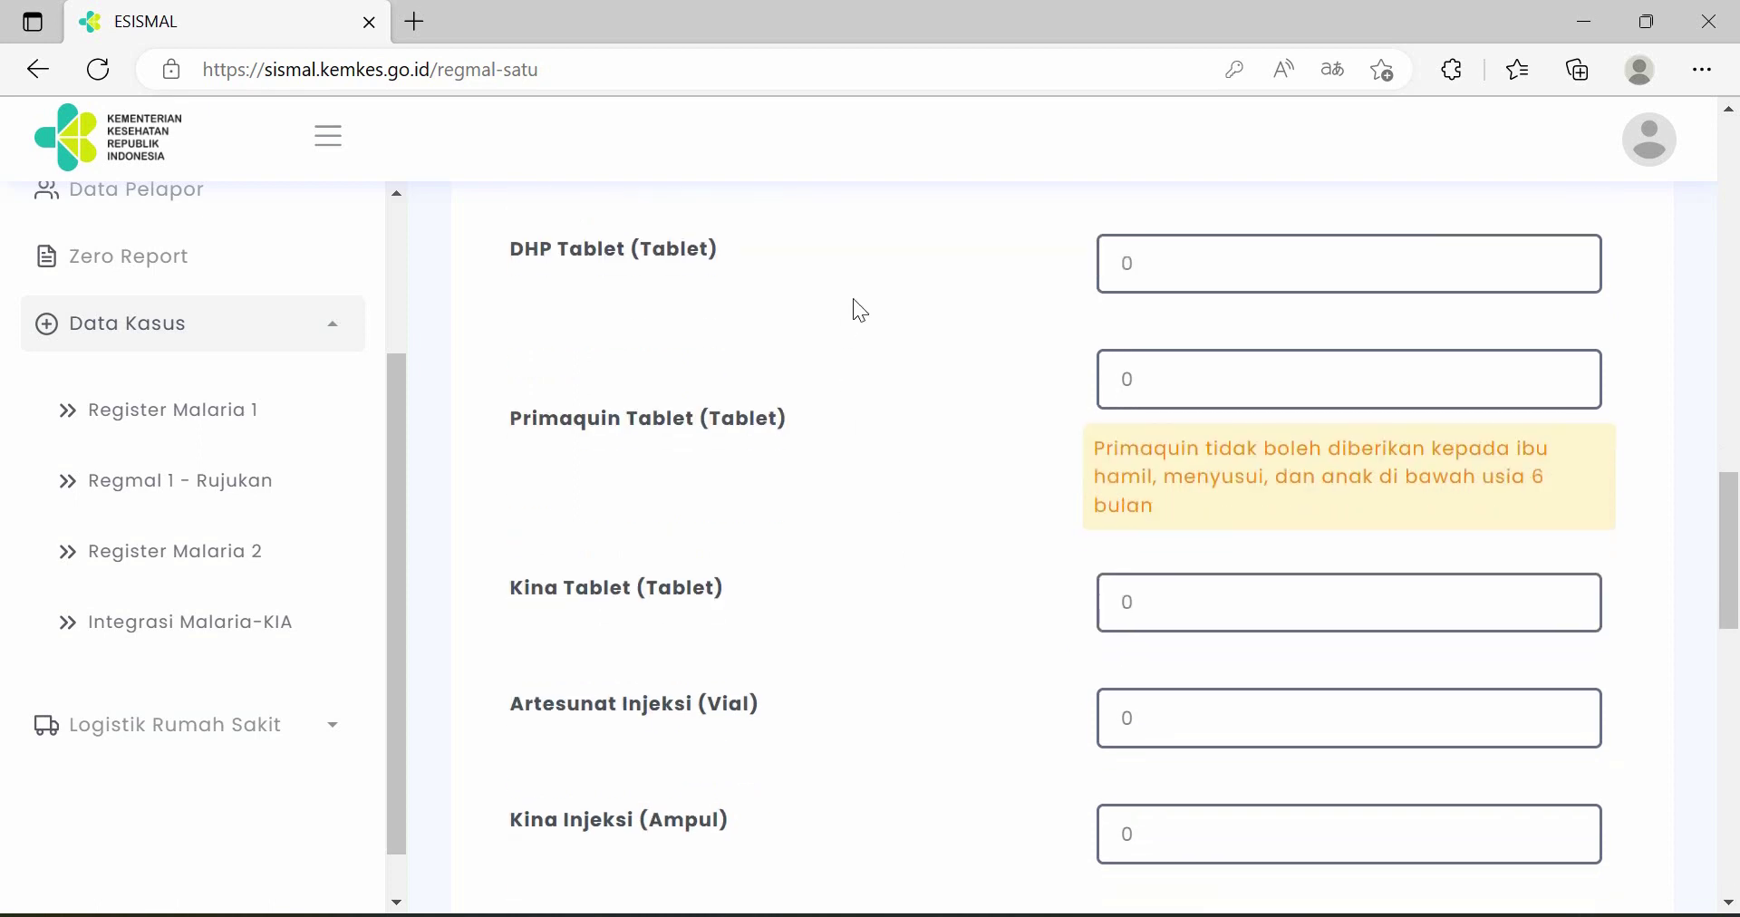
- Enter 9 DHP tablets and correct the Primaquin tablet count from 3 to 1
{"action": "left_click", "coordinate": [1181, 263]}
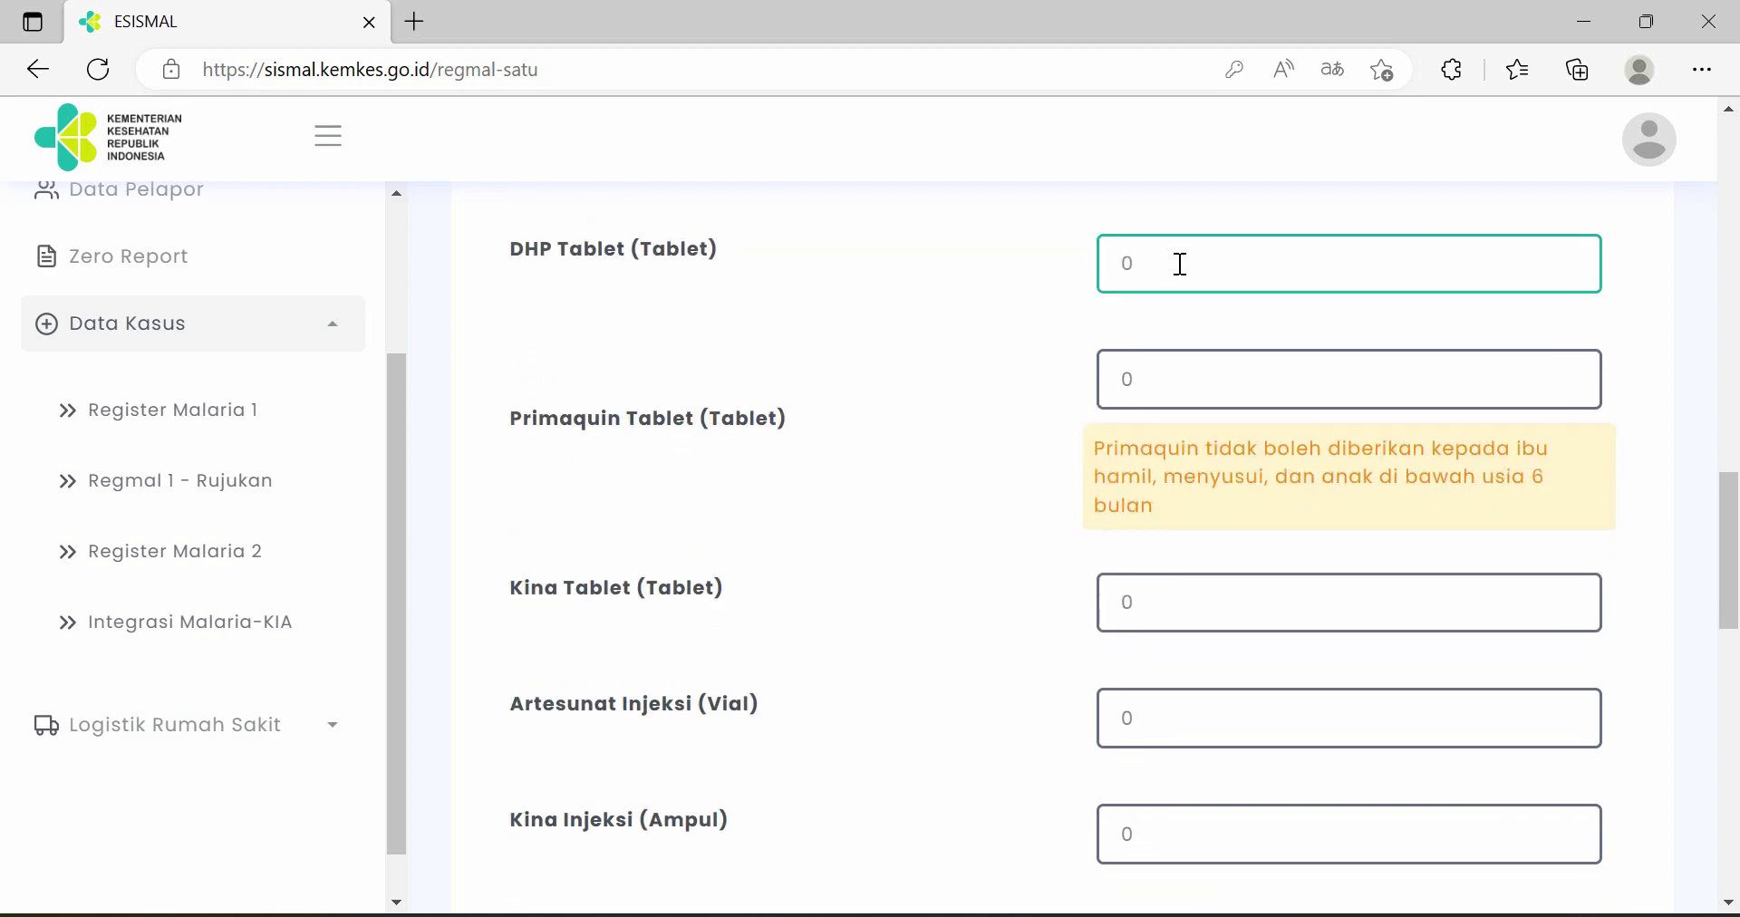
{"action": "type", "text": "9"}
{"action": "left_click", "coordinate": [1178, 379]}
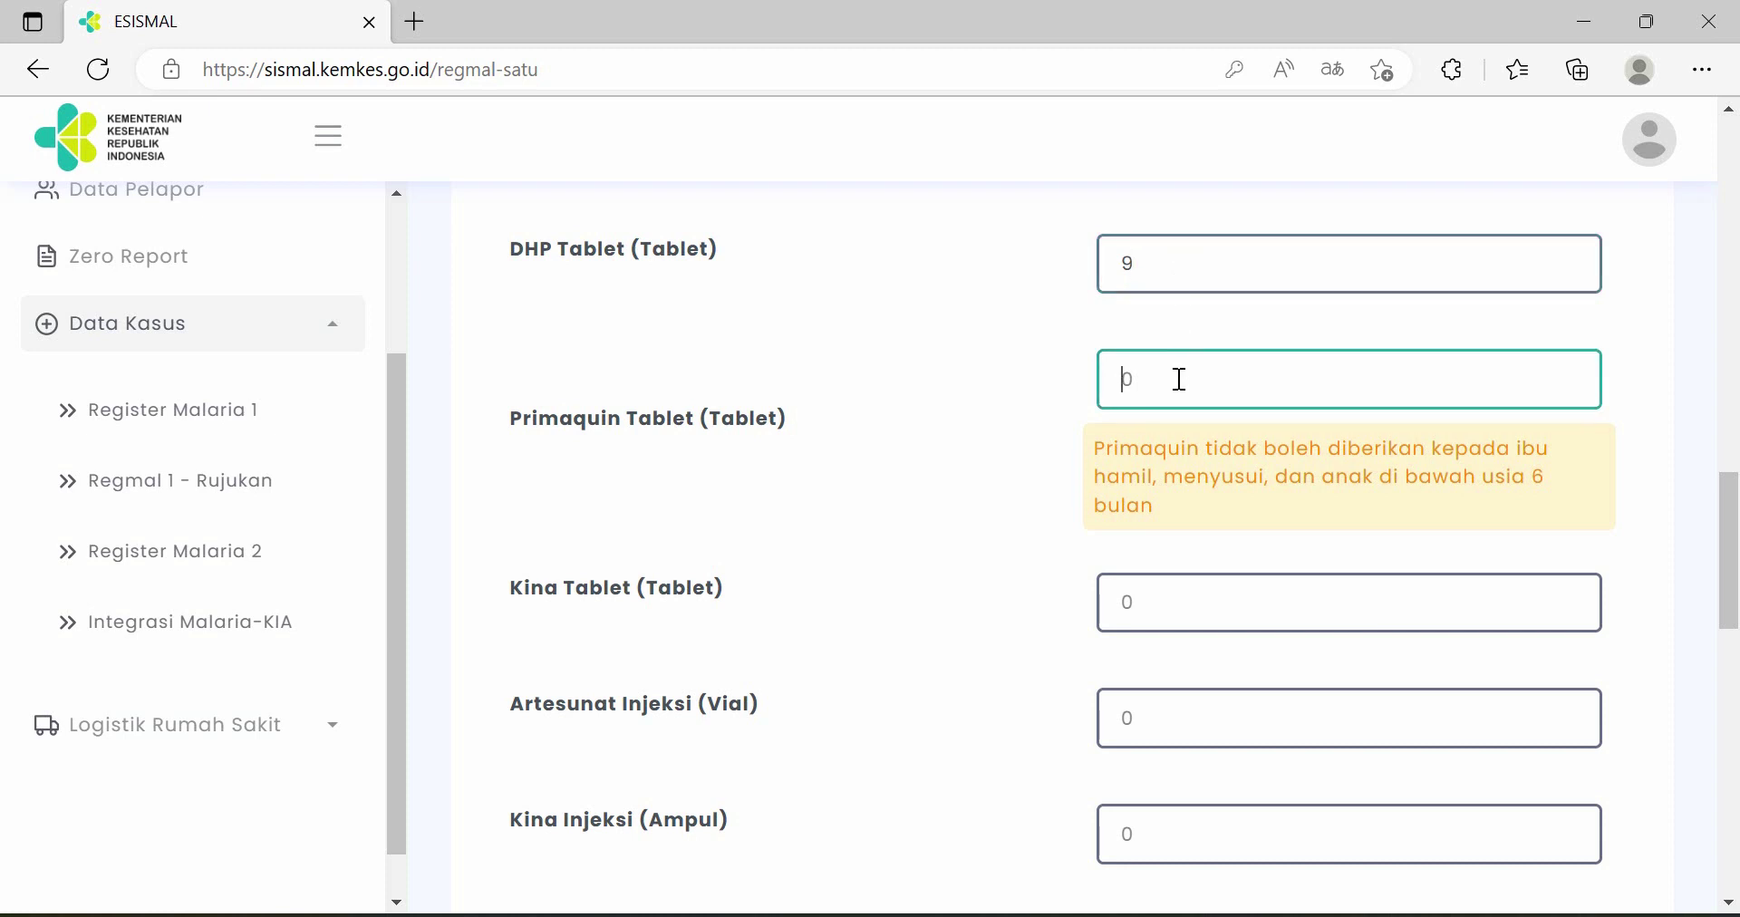
{"action": "type", "text": "3"}
{"action": "scroll", "coordinate": [1225, 480], "scroll_direction": "down", "scroll_amount": 10}
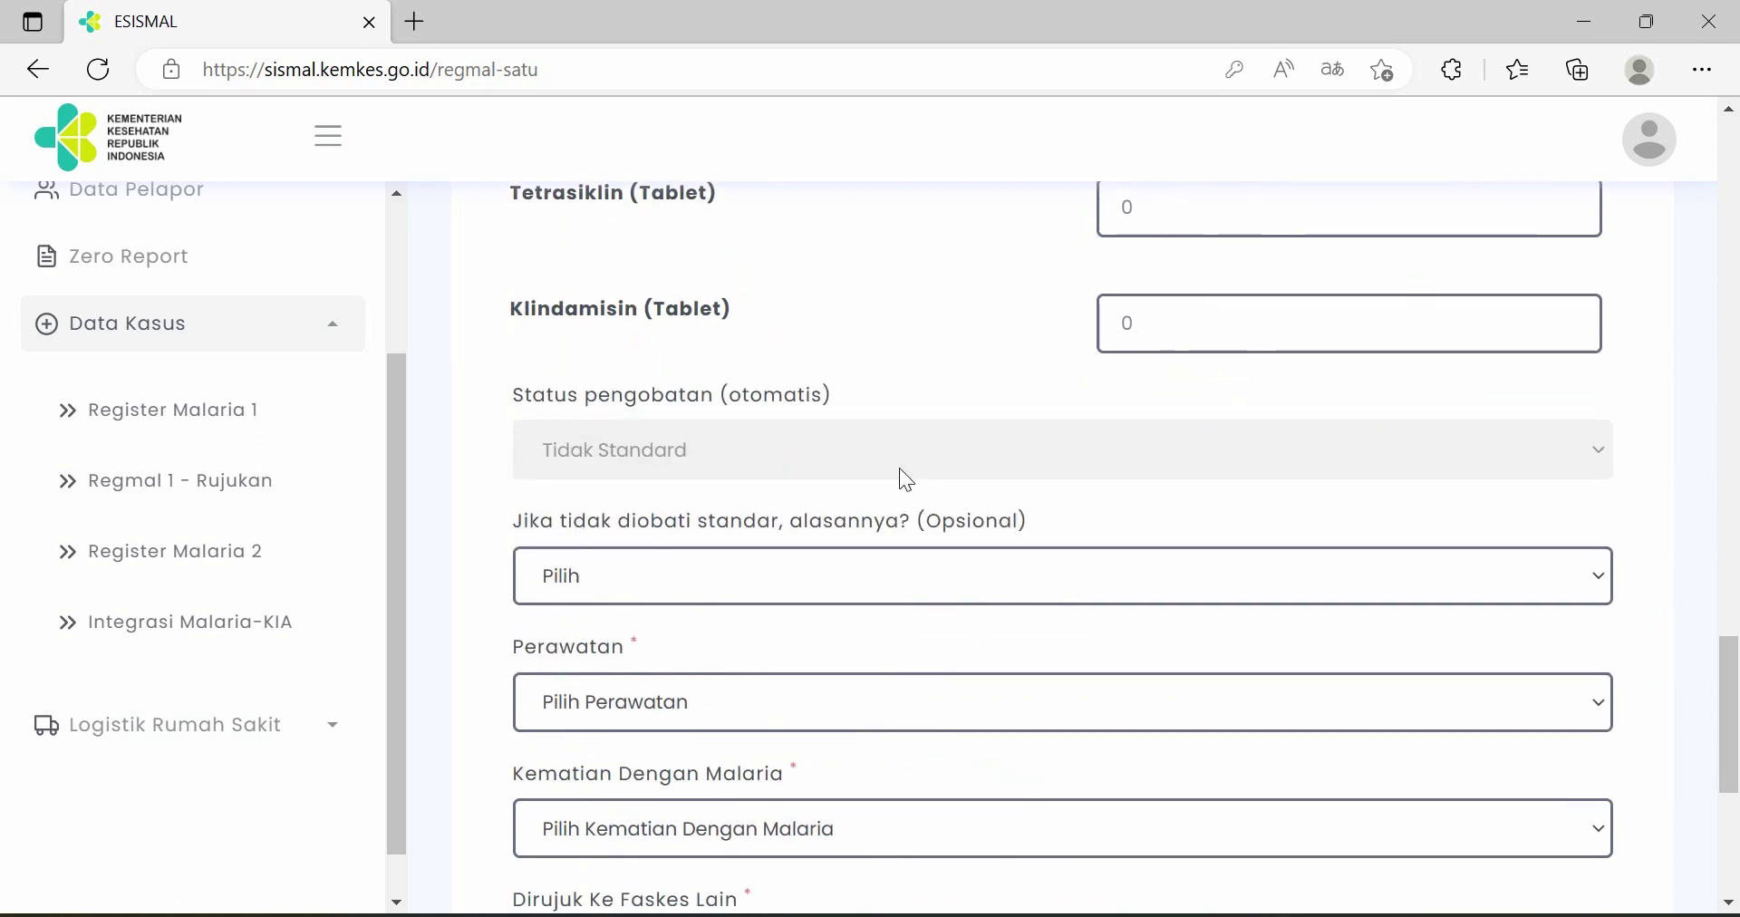
{"action": "scroll", "coordinate": [1115, 457], "scroll_direction": "up", "scroll_amount": 10}
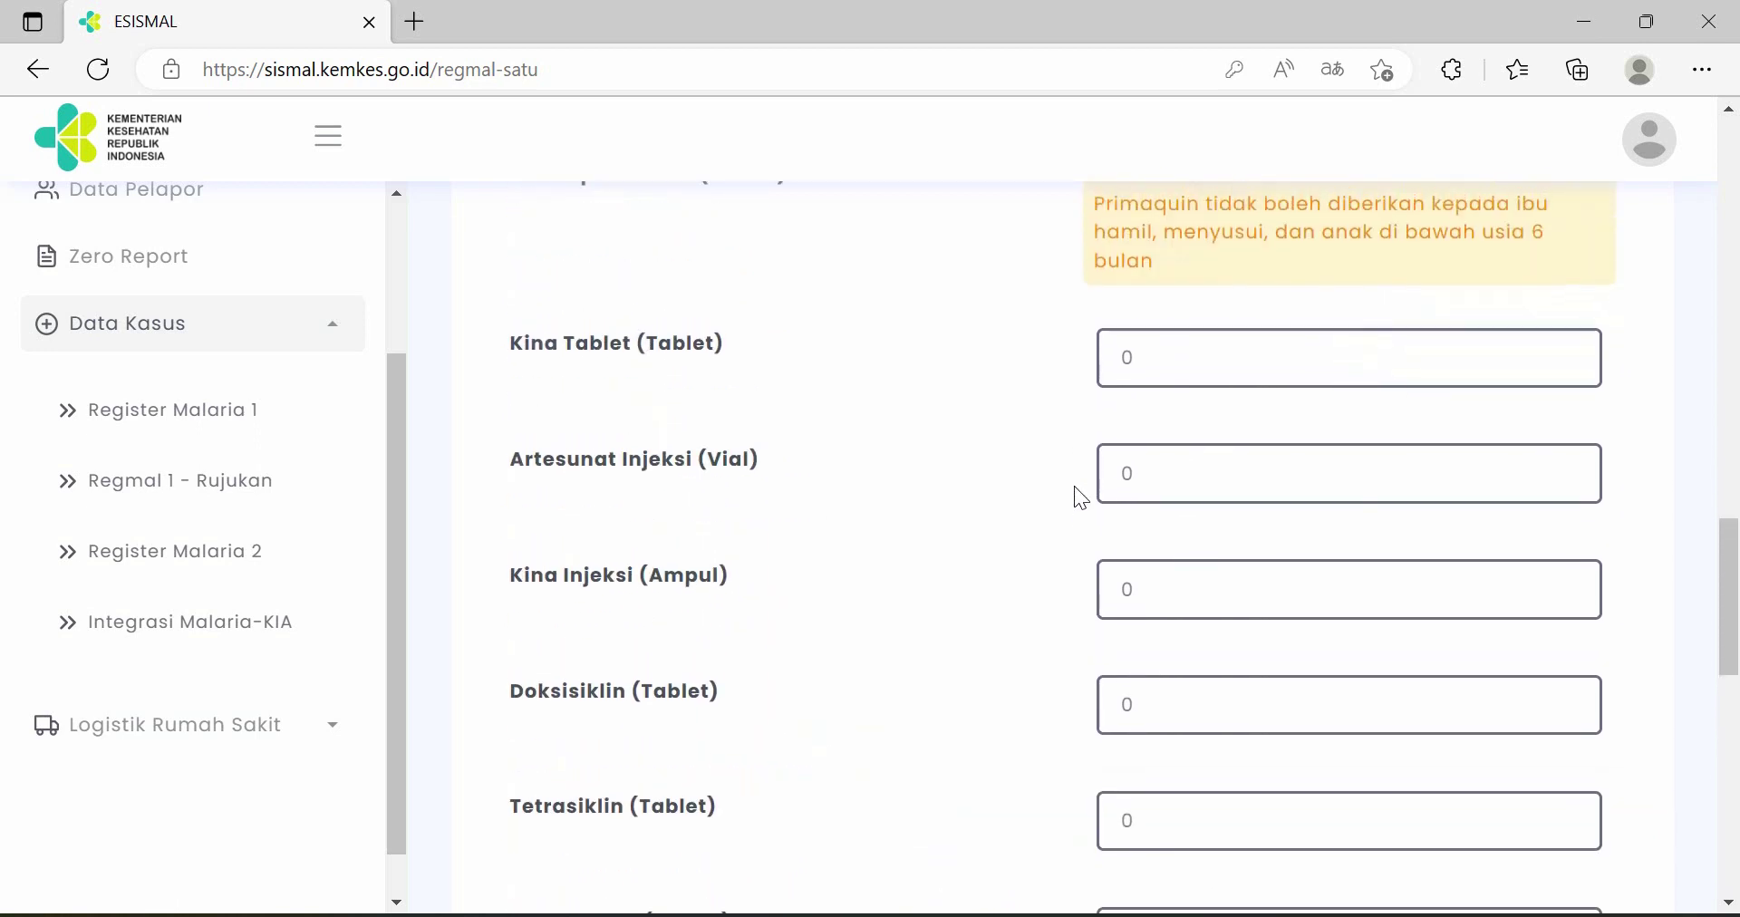
{"action": "double_click", "coordinate": [1139, 497]}
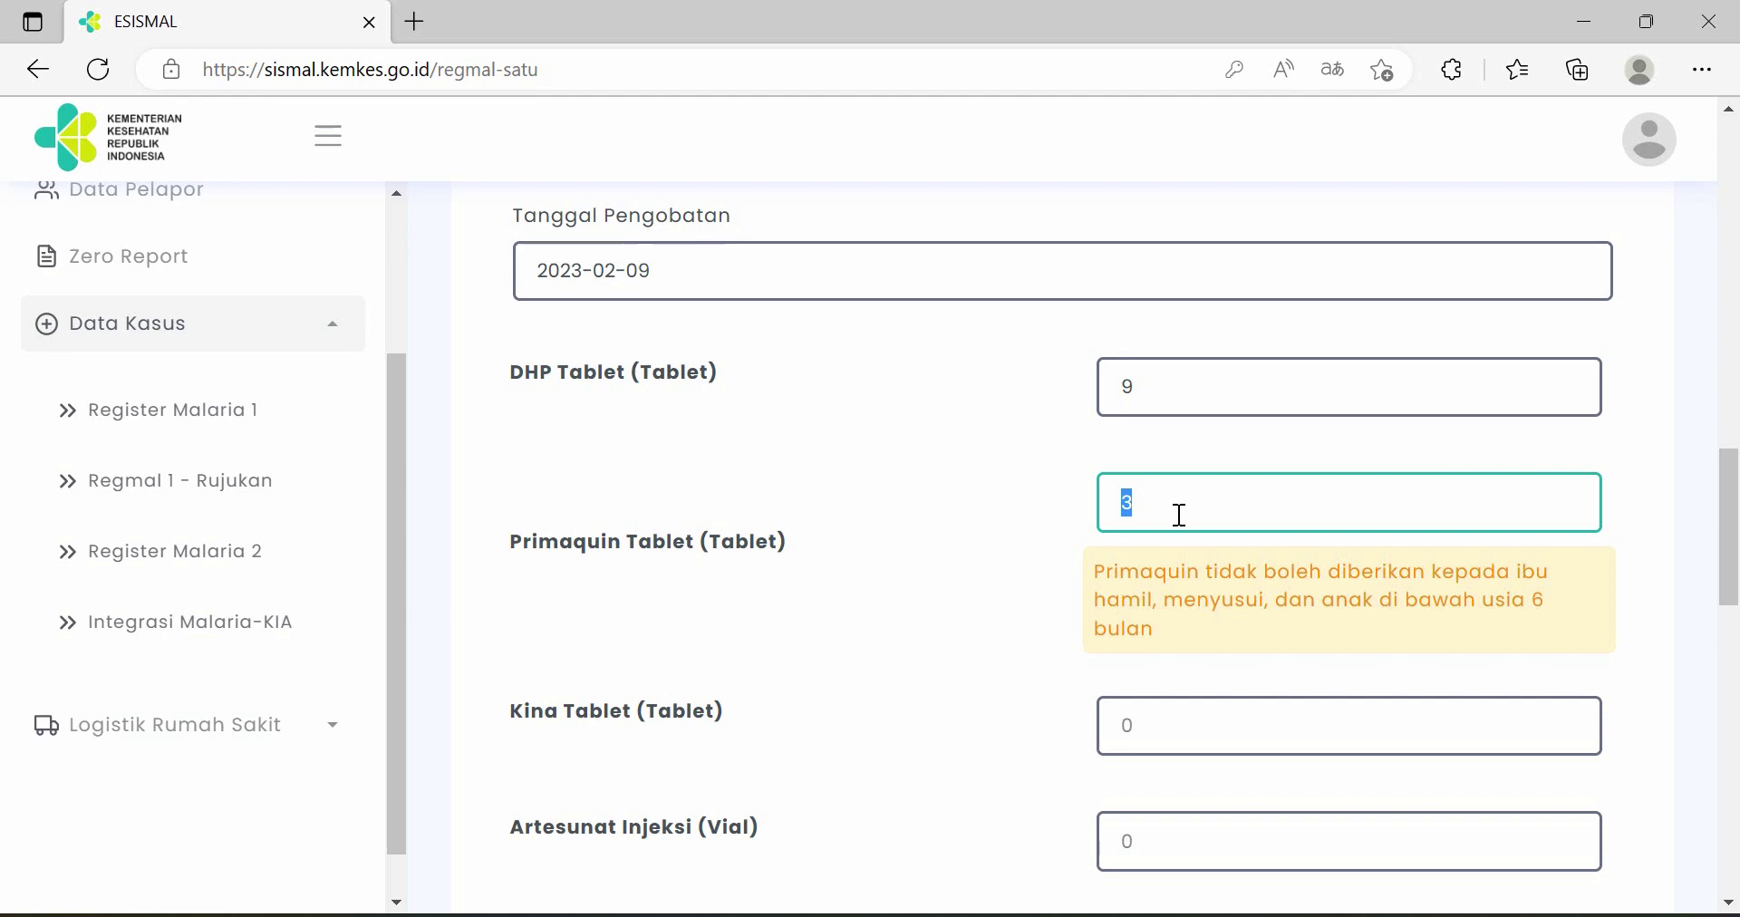
{"action": "type", "text": "1"}
{"action": "scroll", "coordinate": [1179, 515], "scroll_direction": "down", "scroll_amount": 12}
{"action": "scroll", "coordinate": [1110, 515], "scroll_direction": "down", "scroll_amount": 10}
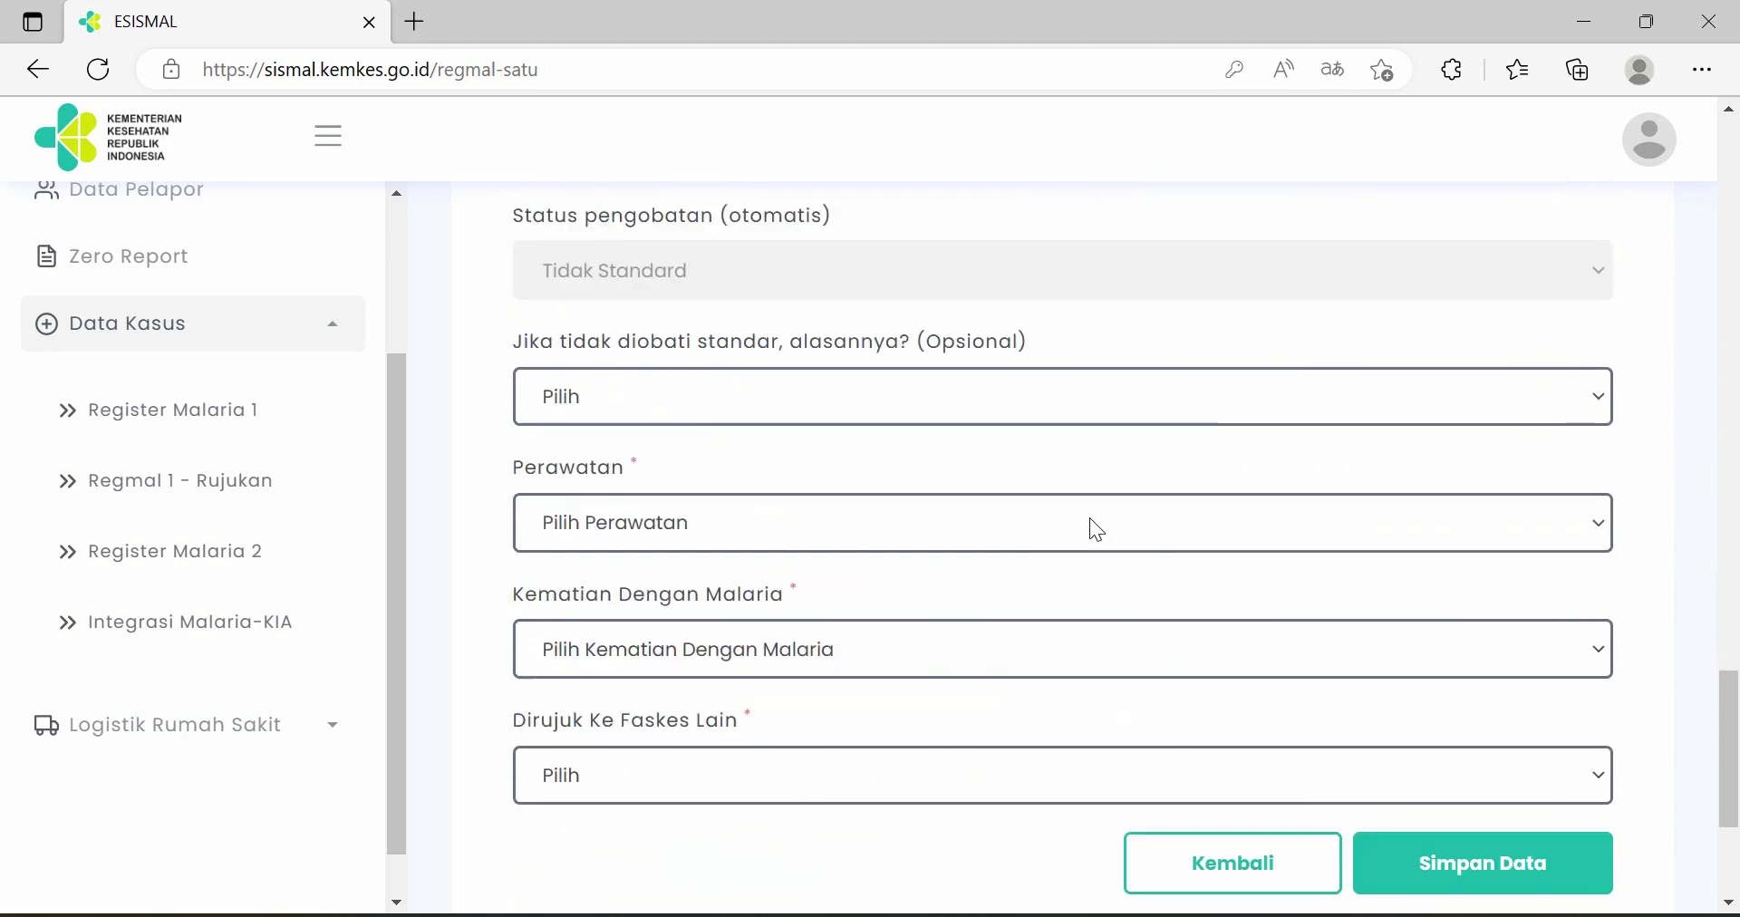
{"action": "scroll", "coordinate": [1089, 519], "scroll_direction": "down", "scroll_amount": 2}
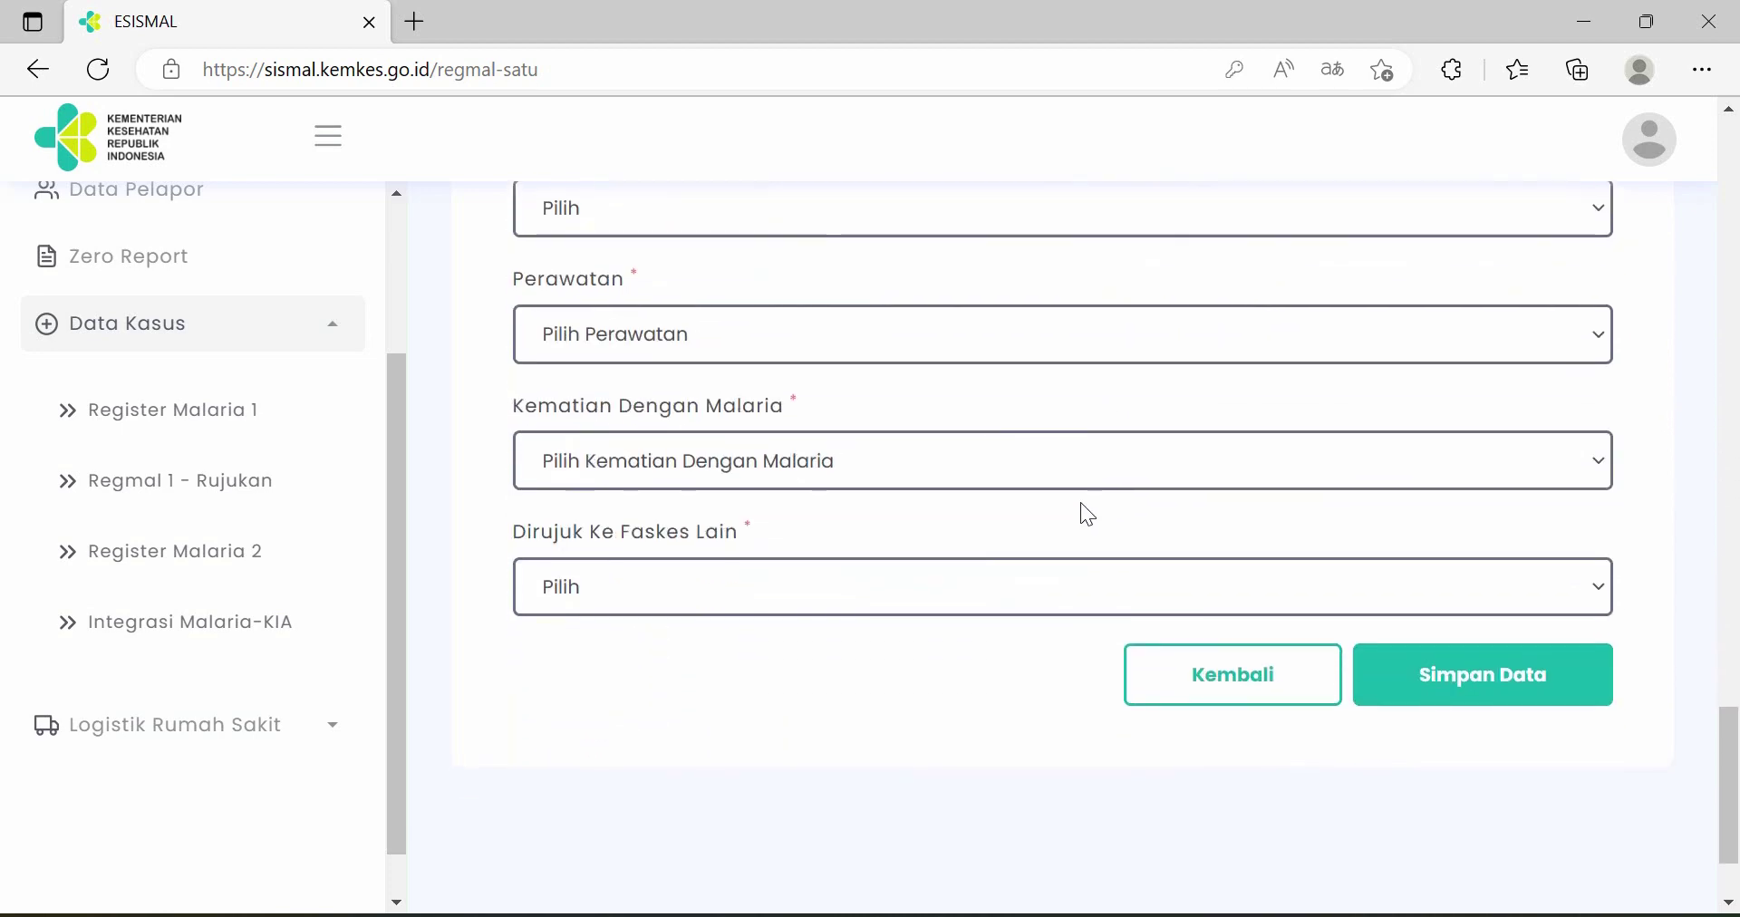
- Pick Lainnya as the non-standard treatment reason and set care type to Rawat Jalan
{"action": "left_click", "coordinate": [1014, 319]}
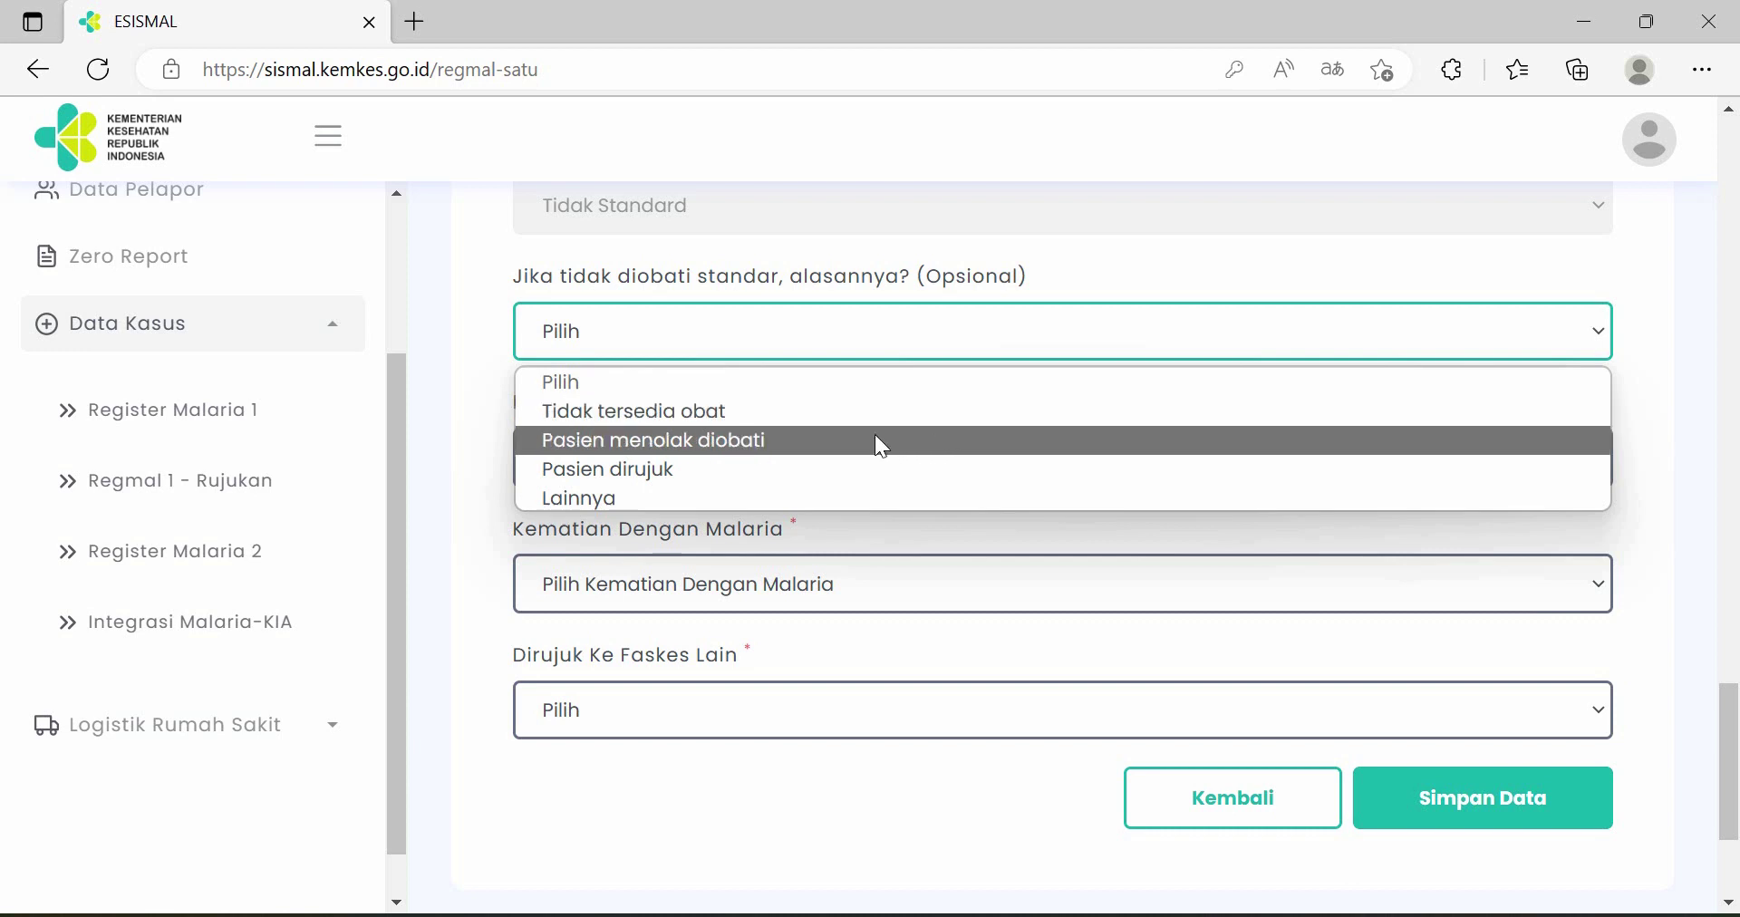
{"action": "left_click", "coordinate": [839, 494]}
{"action": "left_click", "coordinate": [725, 456]}
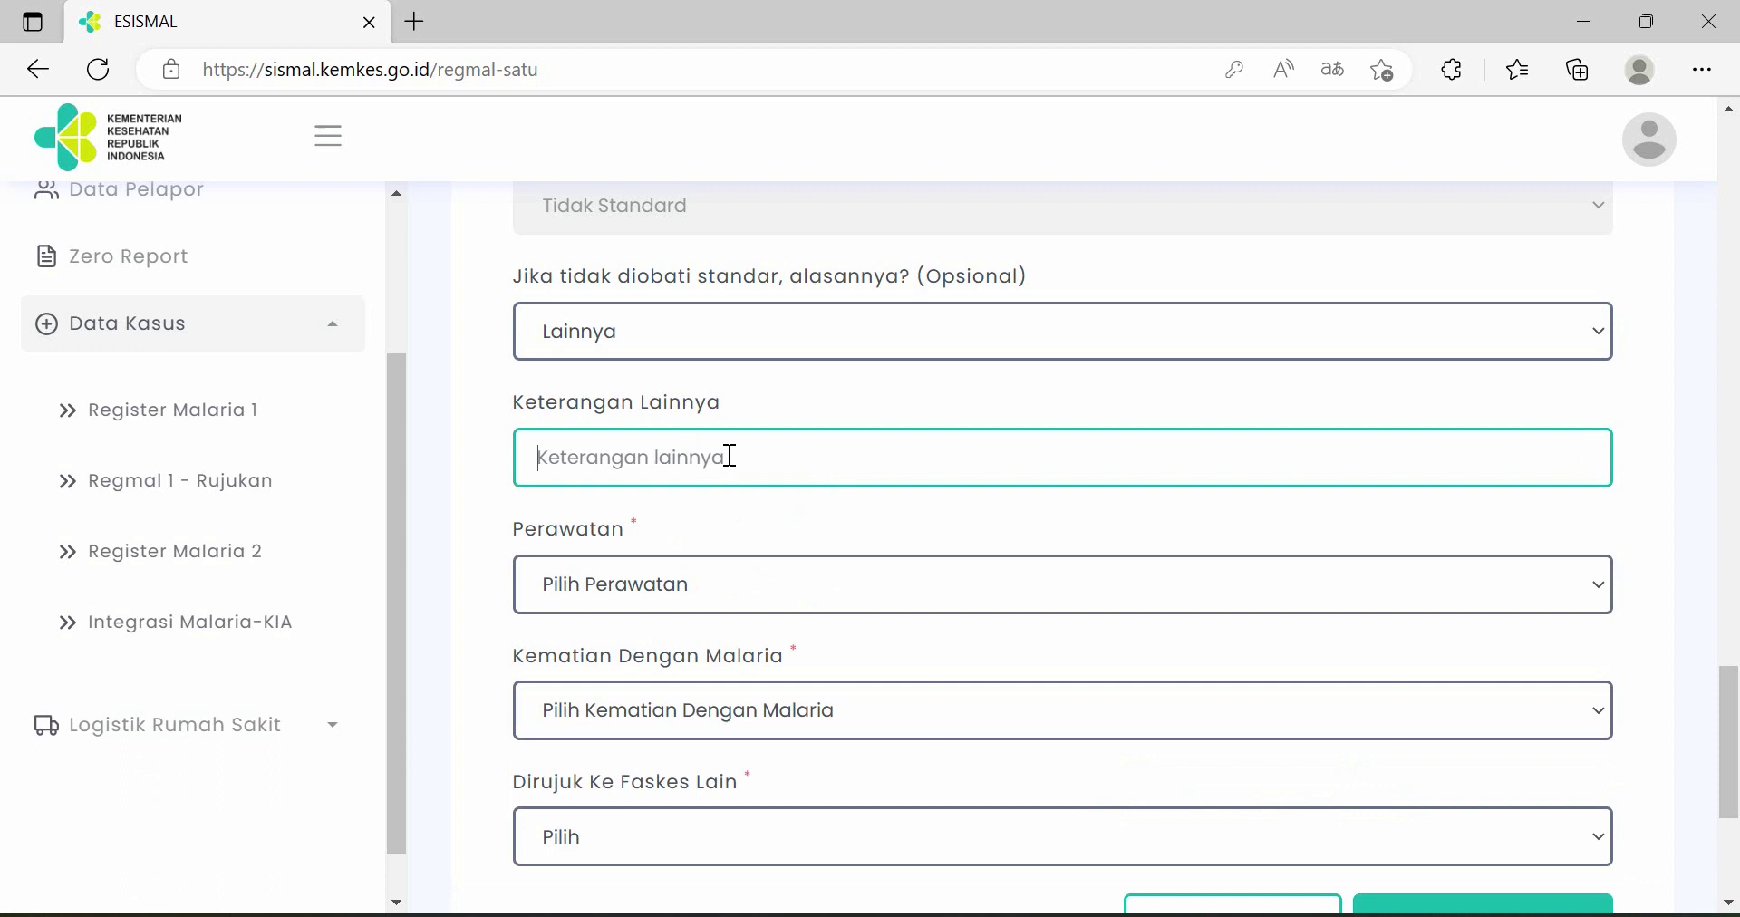
{"action": "left_click", "coordinate": [1086, 342]}
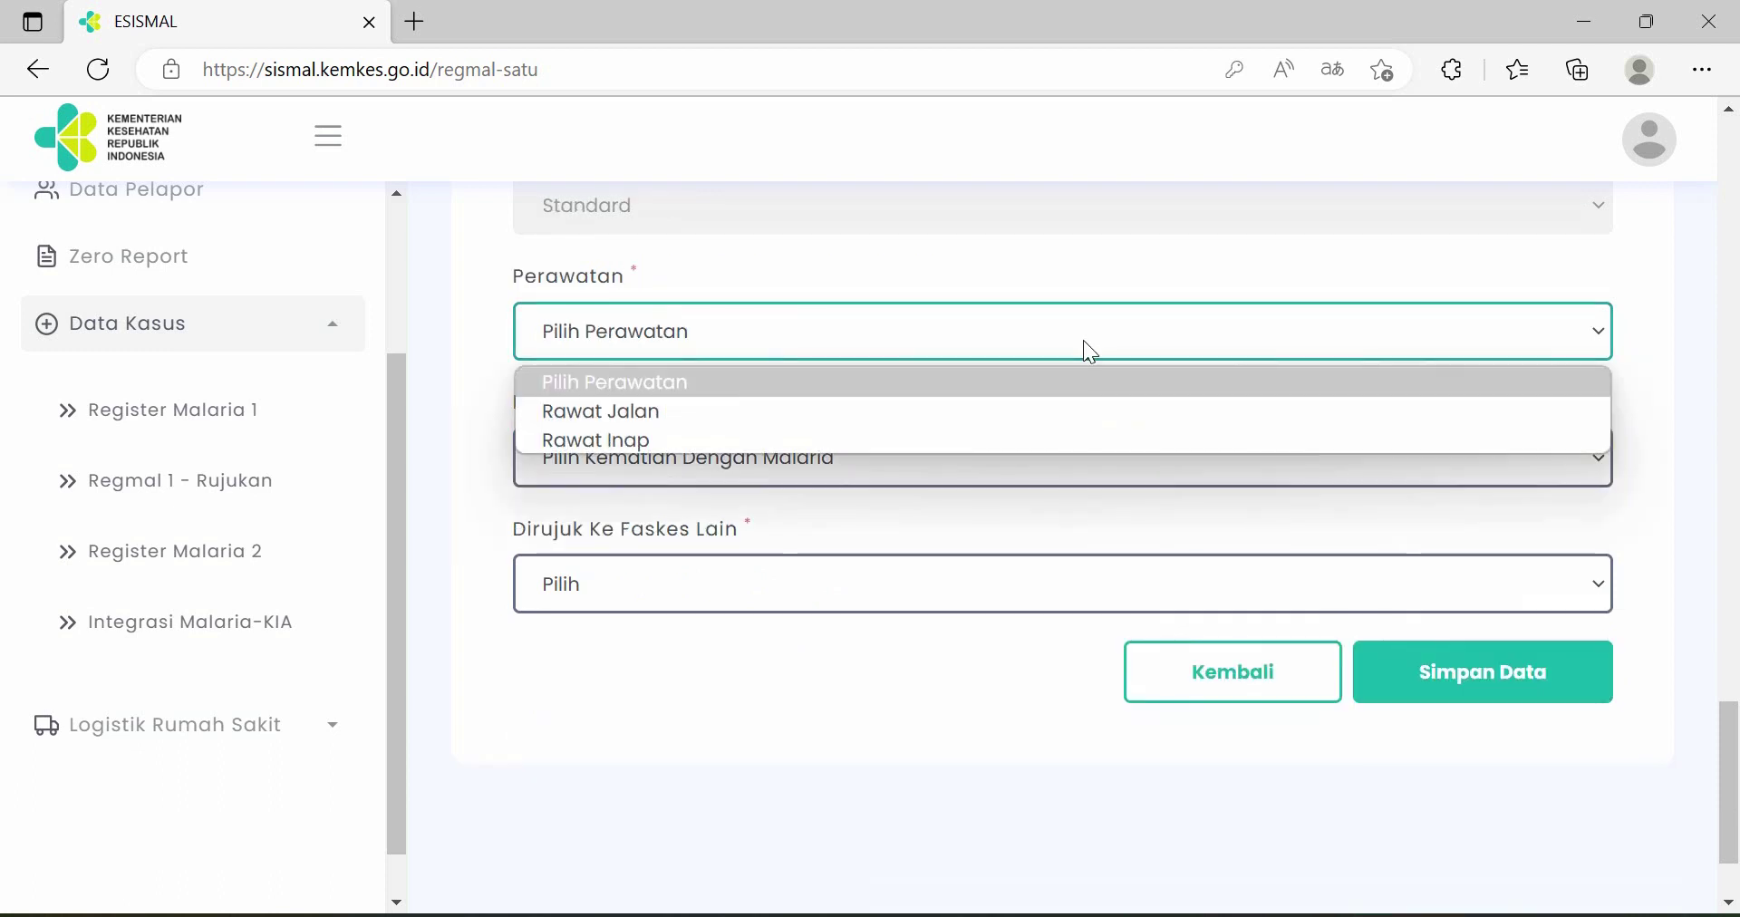
{"action": "left_click", "coordinate": [1003, 415]}
- Set Kematian Dengan Malaria to Tidak and Dirujuk Ke Faskes Lain to Tidak
{"action": "left_click", "coordinate": [1018, 466]}
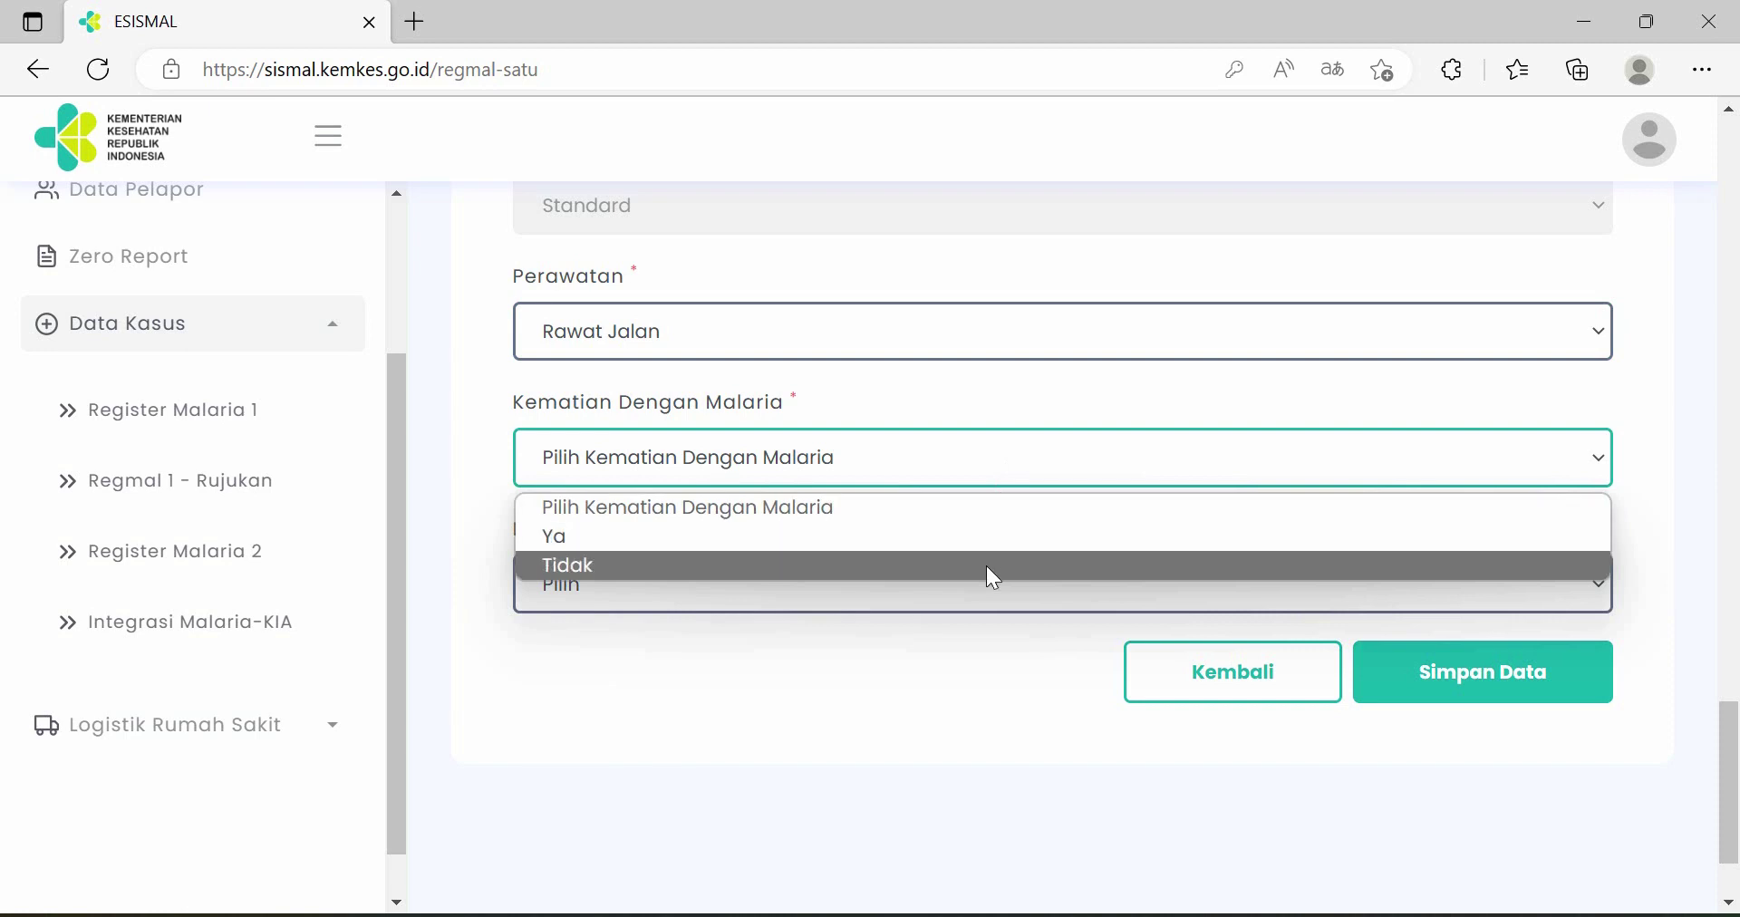
{"action": "left_click", "coordinate": [986, 565]}
{"action": "scroll", "coordinate": [1024, 530], "scroll_direction": "down", "scroll_amount": 2}
{"action": "left_click", "coordinate": [1013, 476]}
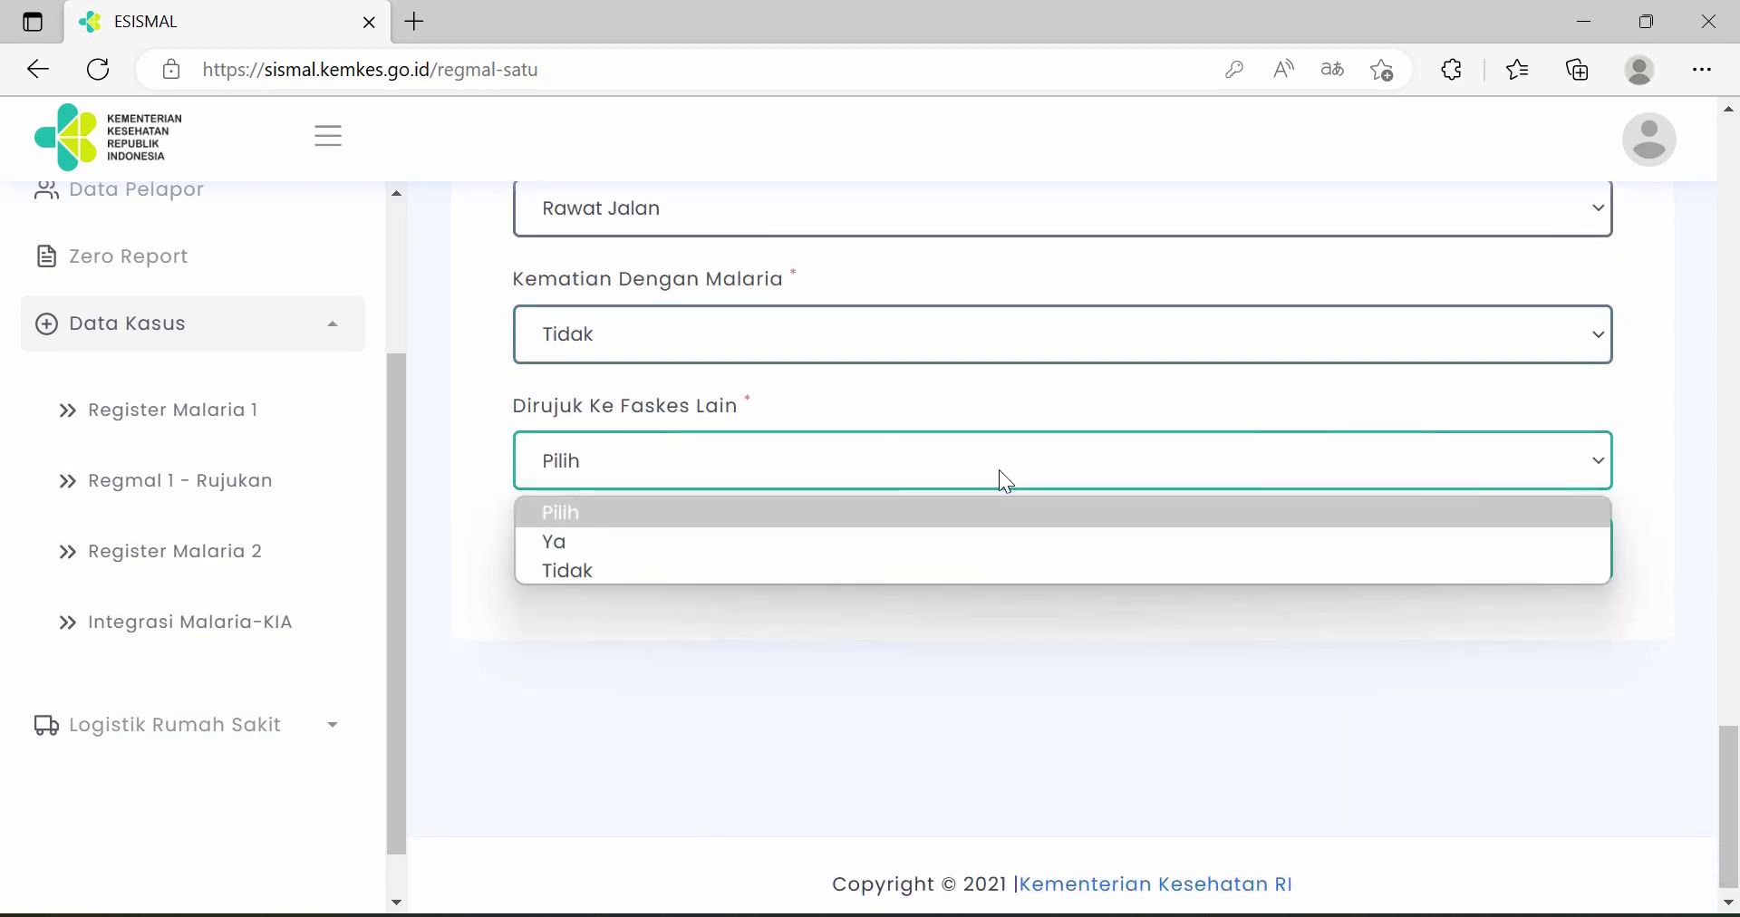
{"action": "left_click", "coordinate": [954, 541]}
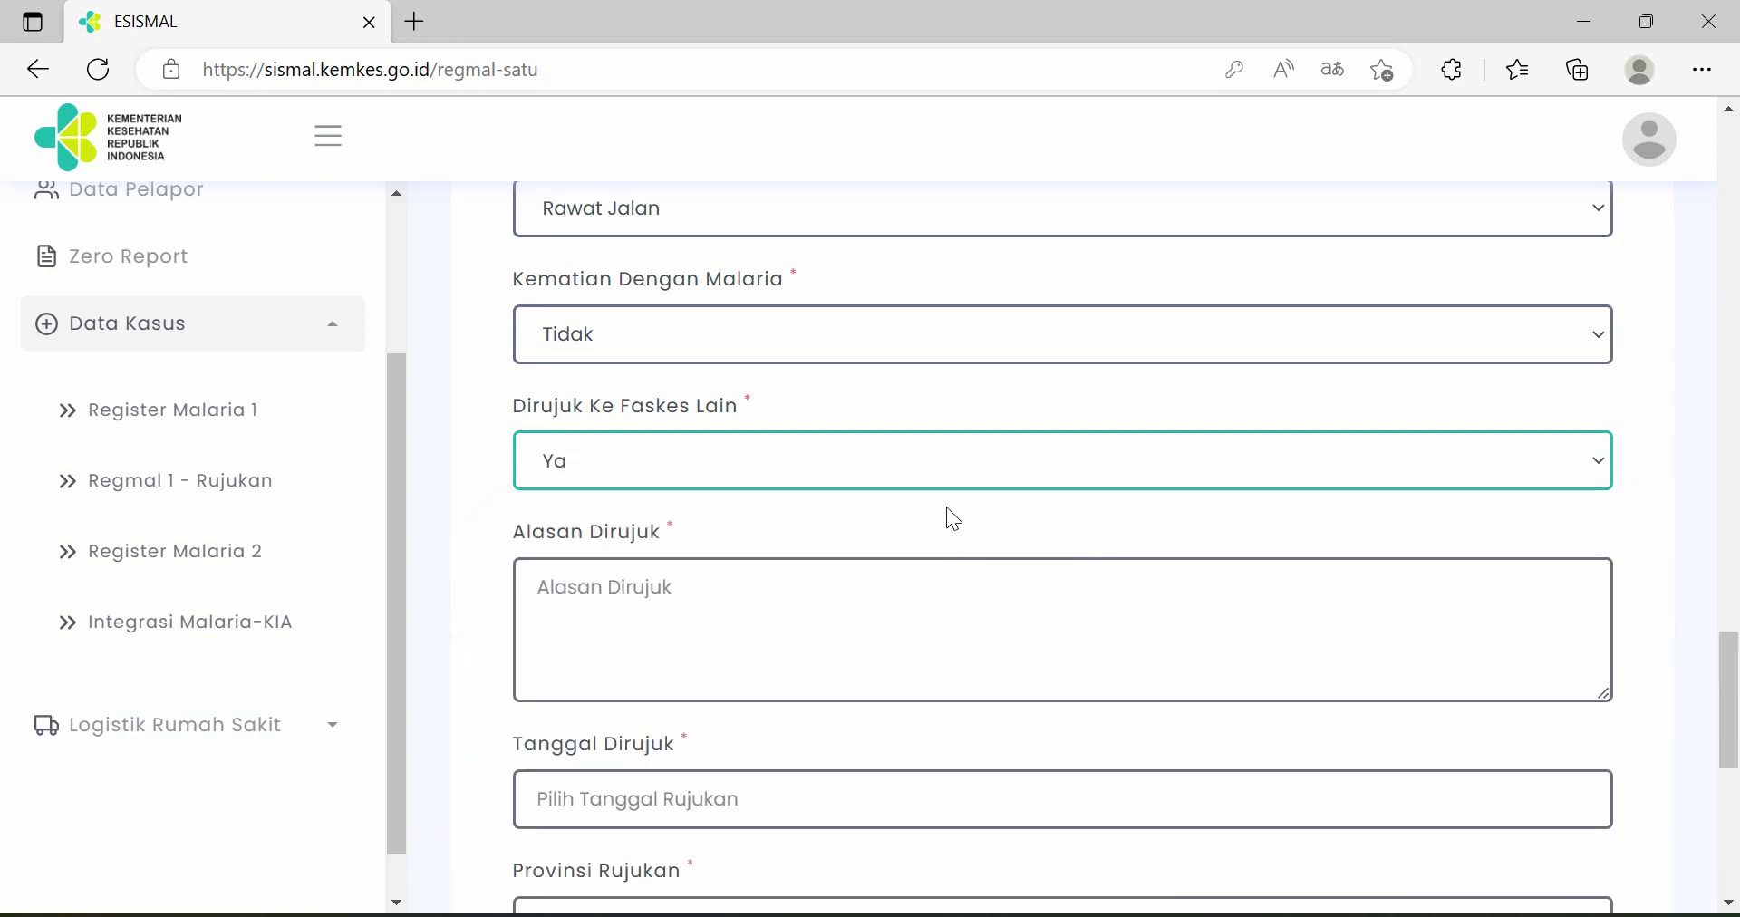
{"action": "scroll", "coordinate": [948, 506], "scroll_direction": "down", "scroll_amount": 2}
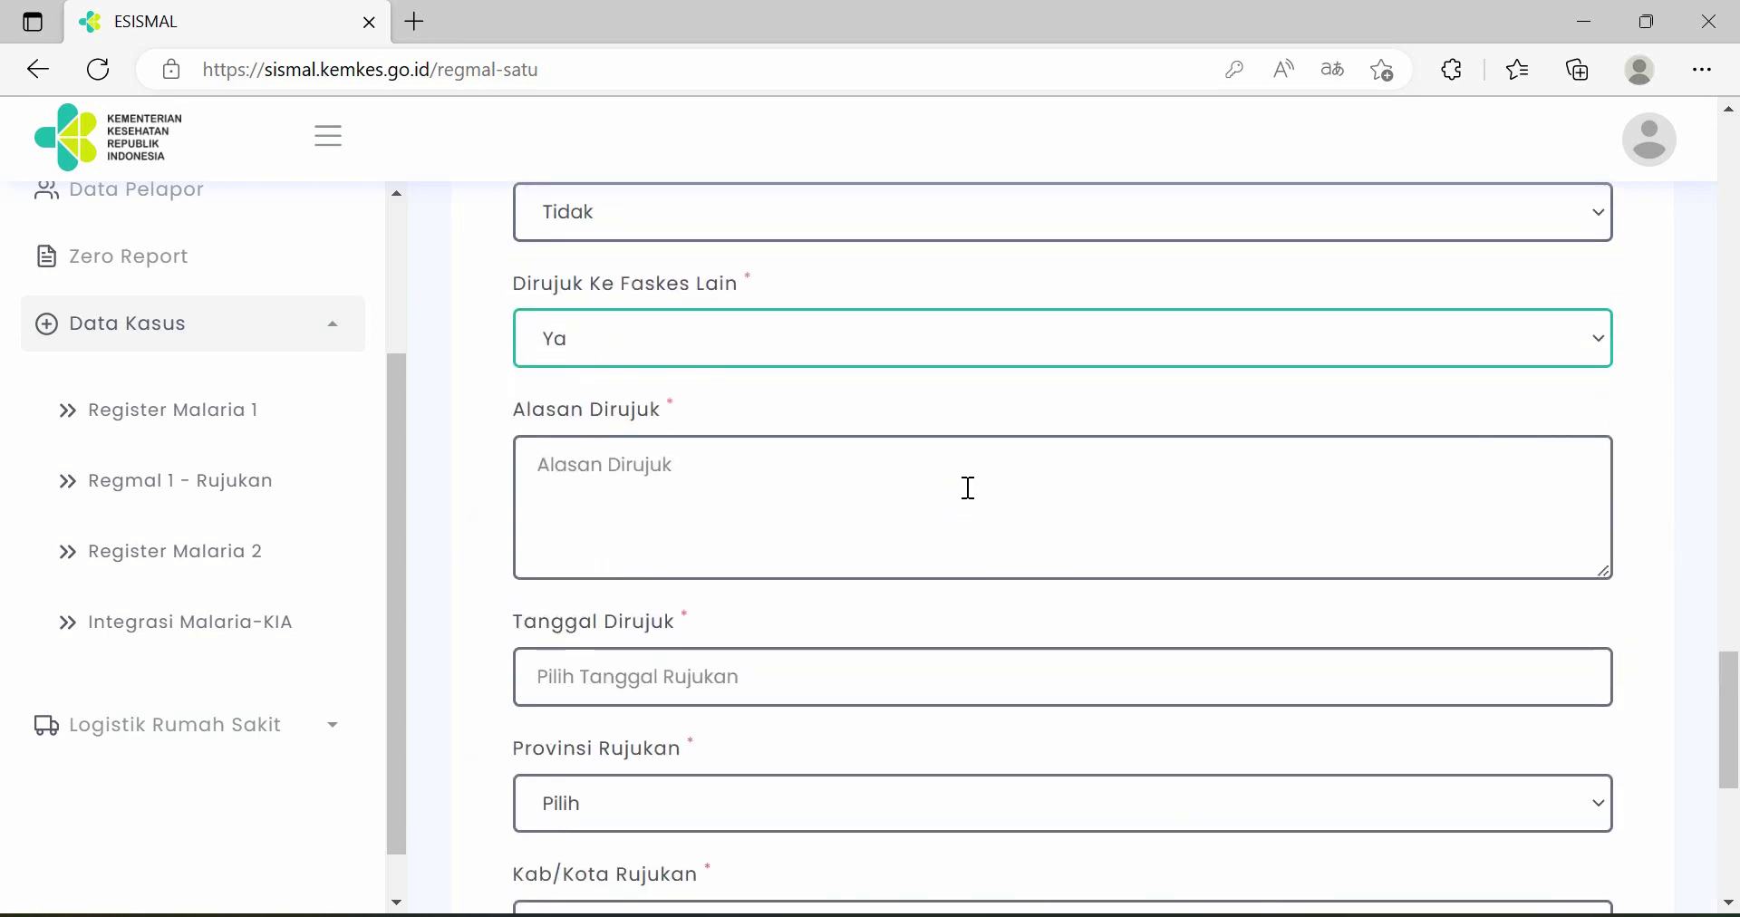
{"action": "scroll", "coordinate": [967, 486], "scroll_direction": "down", "scroll_amount": 1}
{"action": "scroll", "coordinate": [964, 569], "scroll_direction": "down", "scroll_amount": 2}
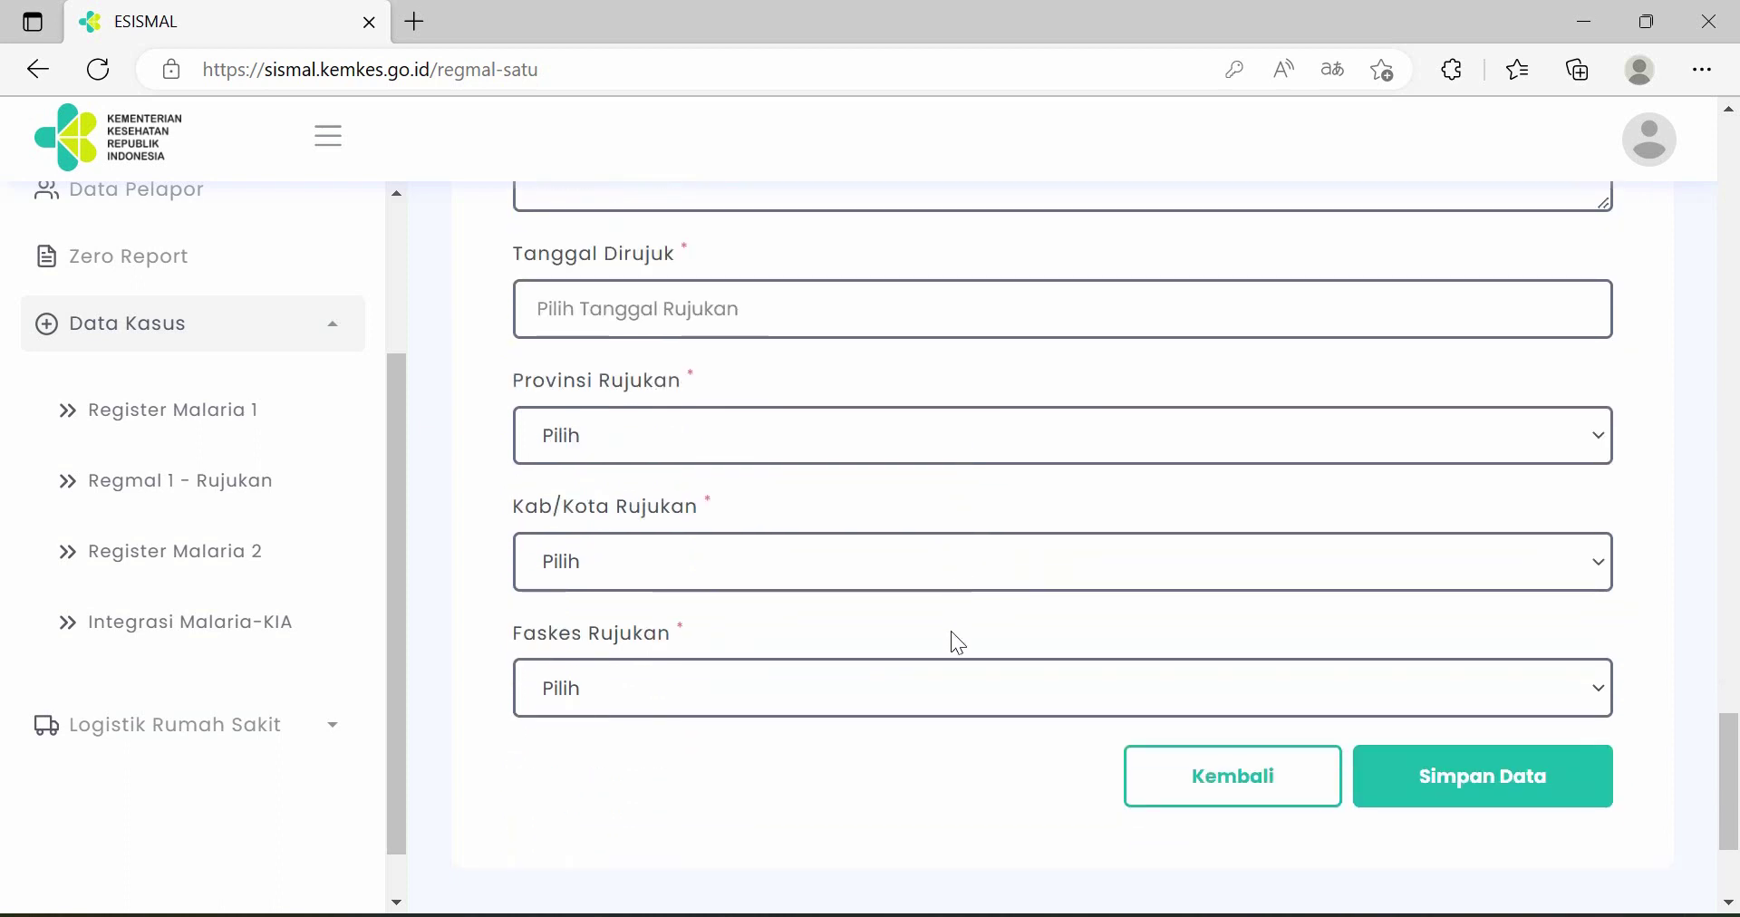
{"action": "scroll", "coordinate": [957, 642], "scroll_direction": "up", "scroll_amount": 4}
{"action": "left_click", "coordinate": [893, 464]}
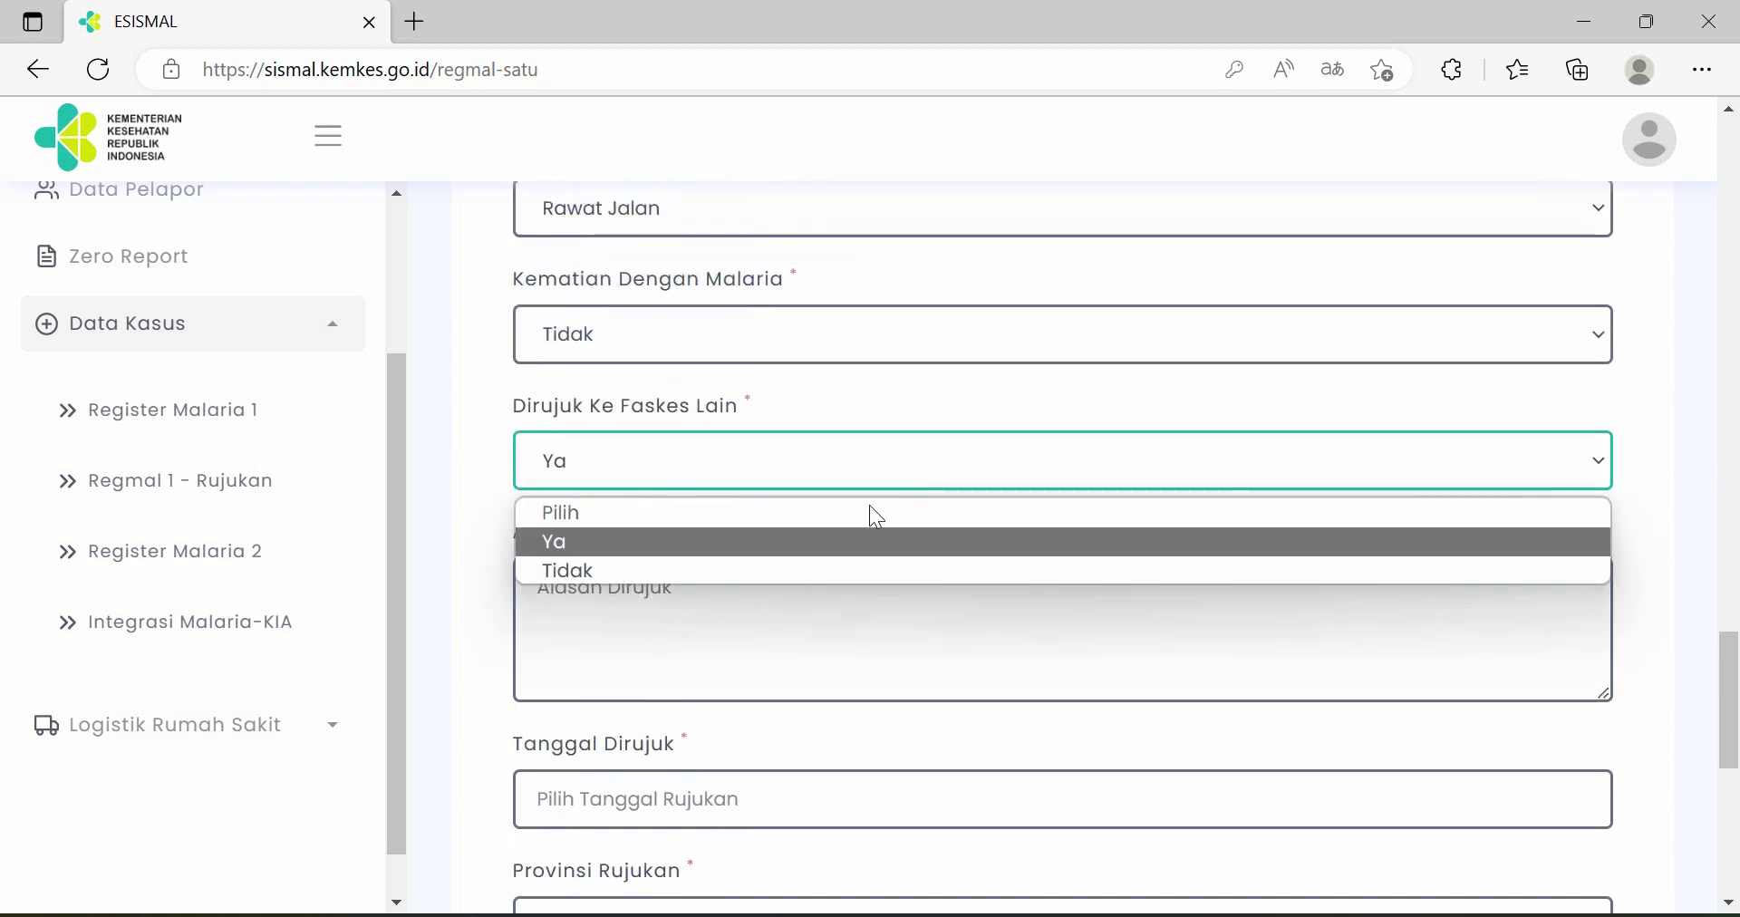
{"action": "left_click", "coordinate": [858, 570]}
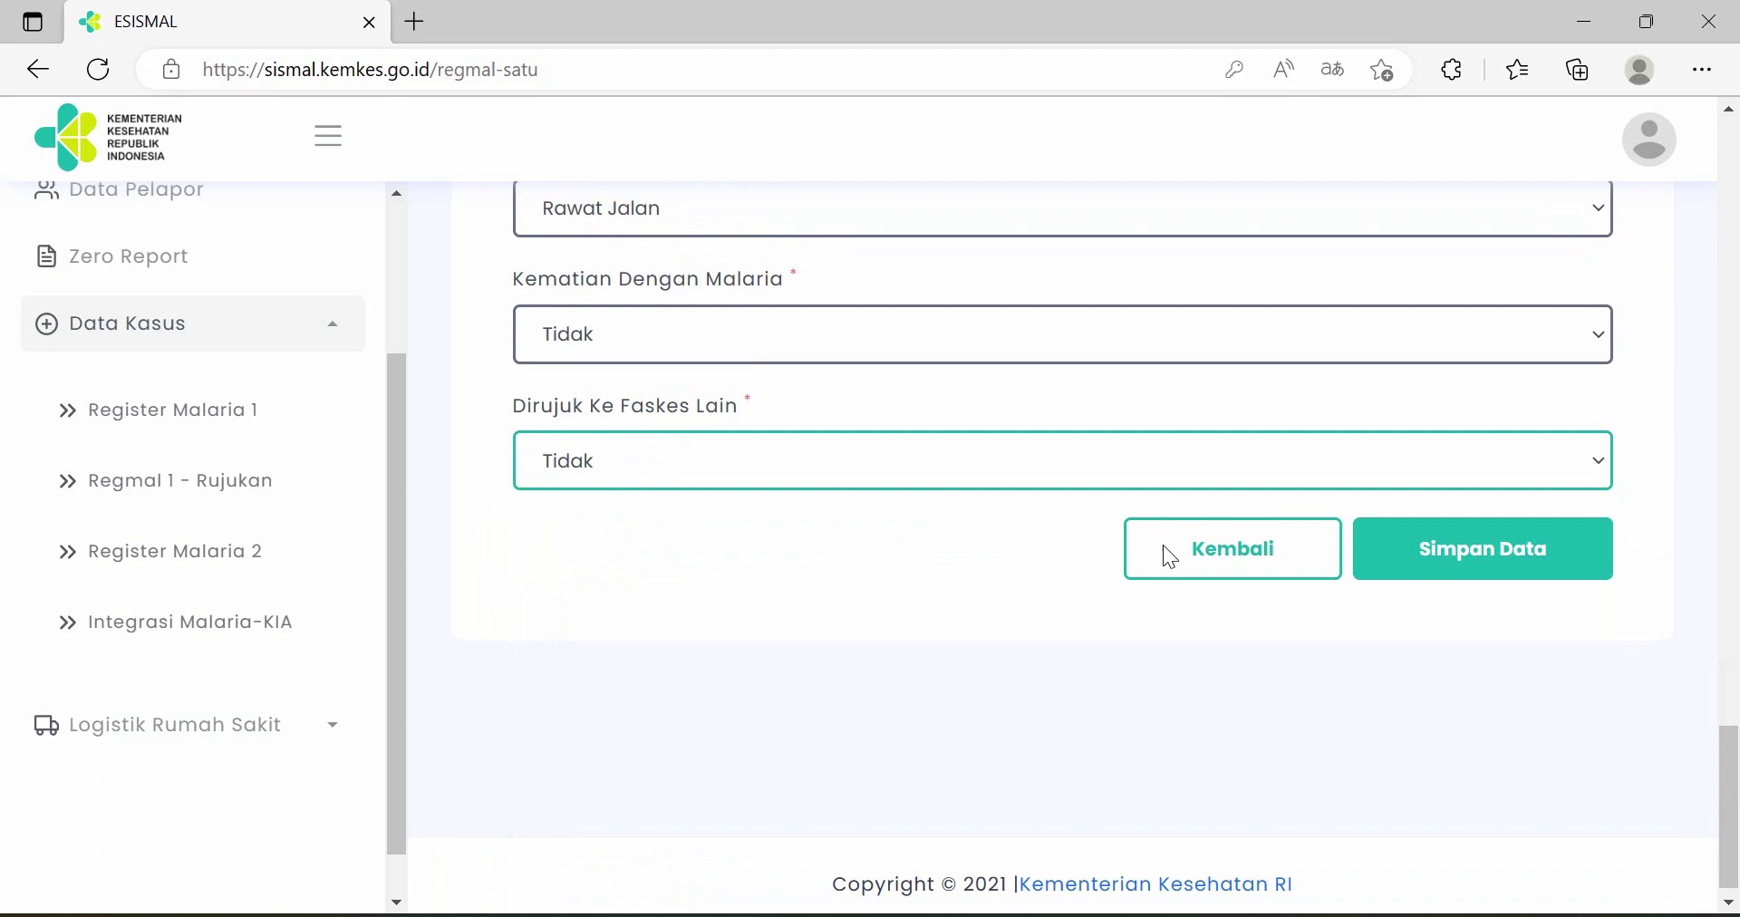
- Save the case with Simpan Data, review its Detail Data page, then go back with Kembali
{"action": "left_click", "coordinate": [1488, 572]}
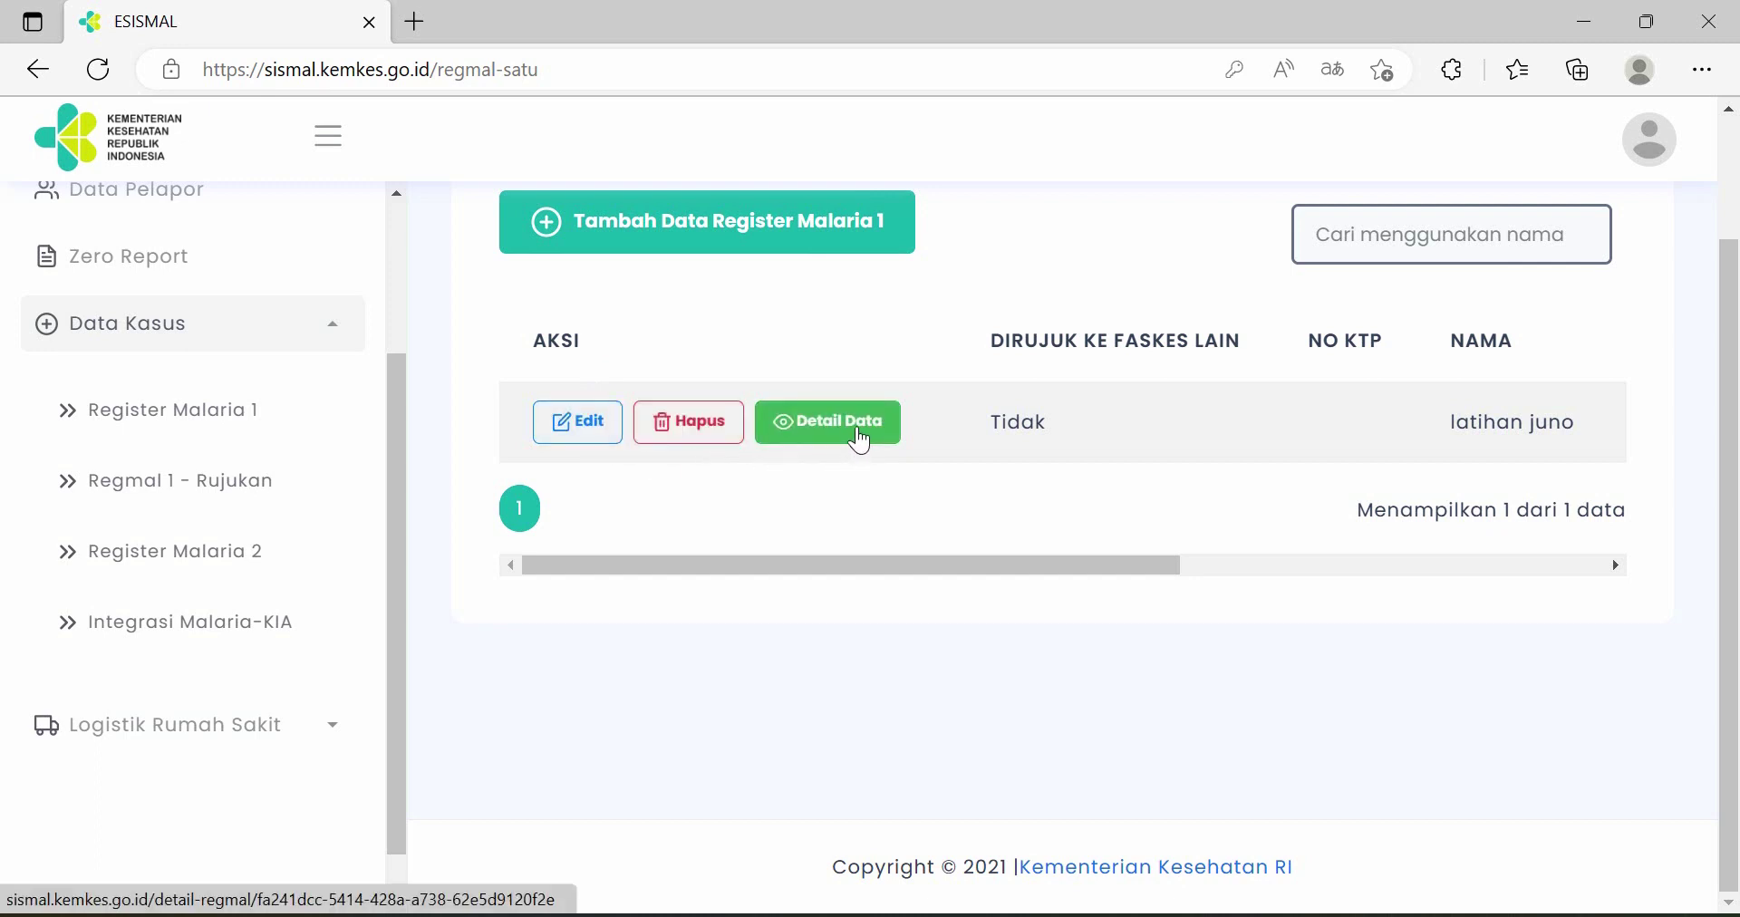
{"action": "left_click", "coordinate": [859, 440]}
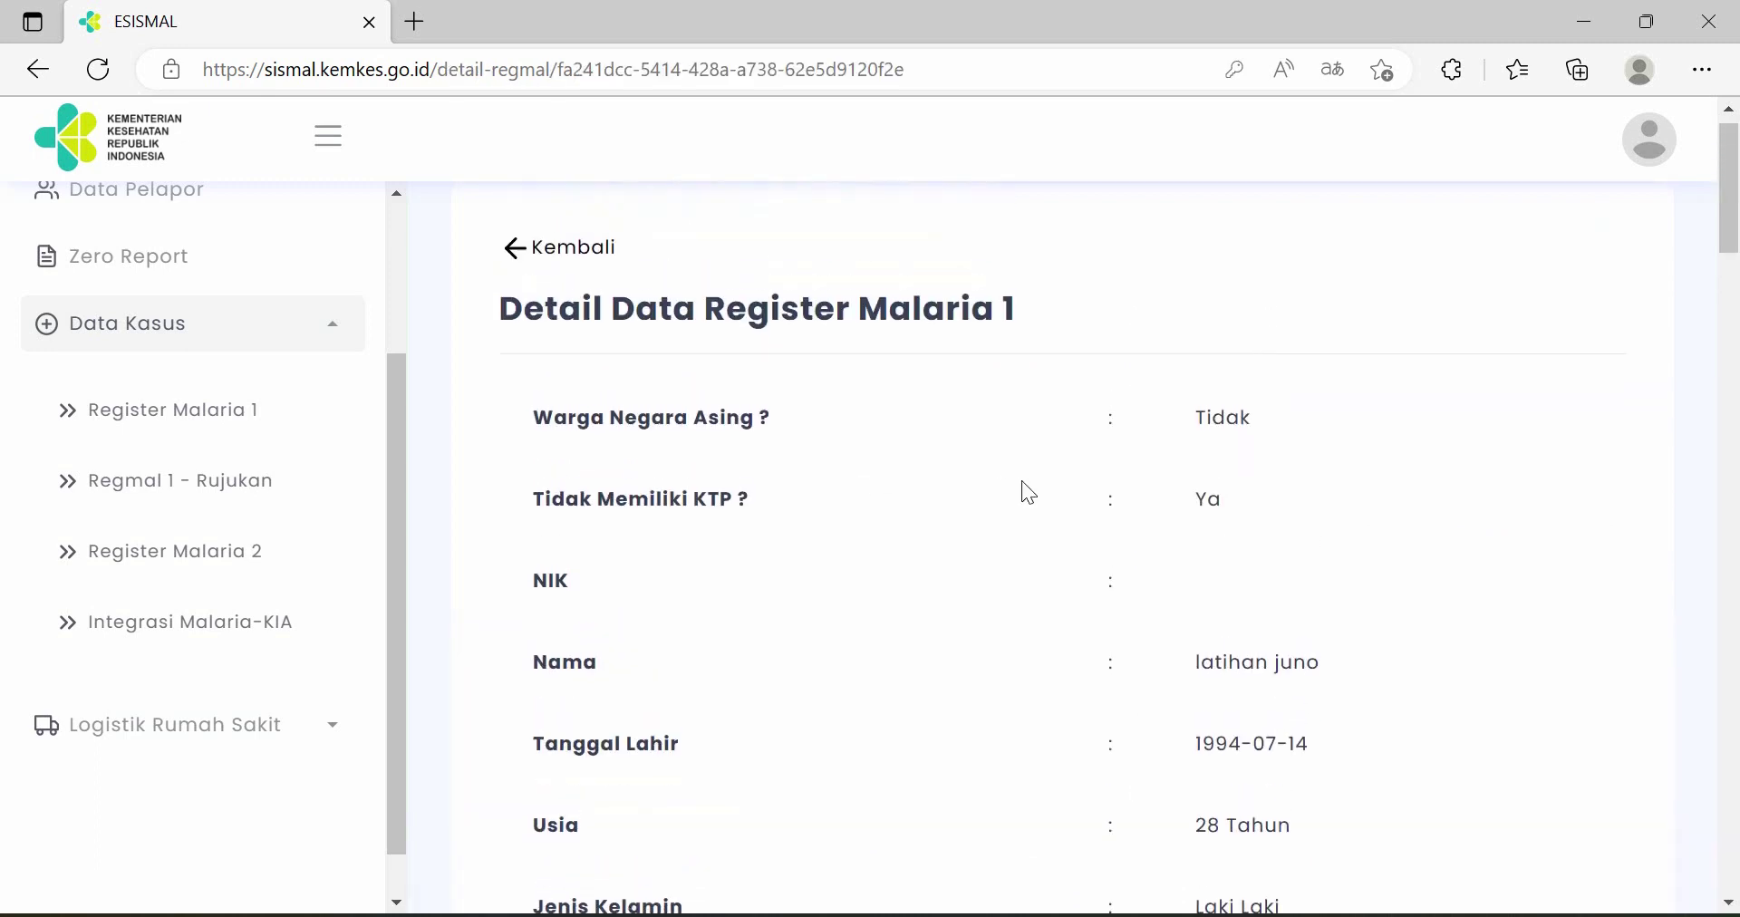
{"action": "scroll", "coordinate": [1028, 492], "scroll_direction": "down", "scroll_amount": 6}
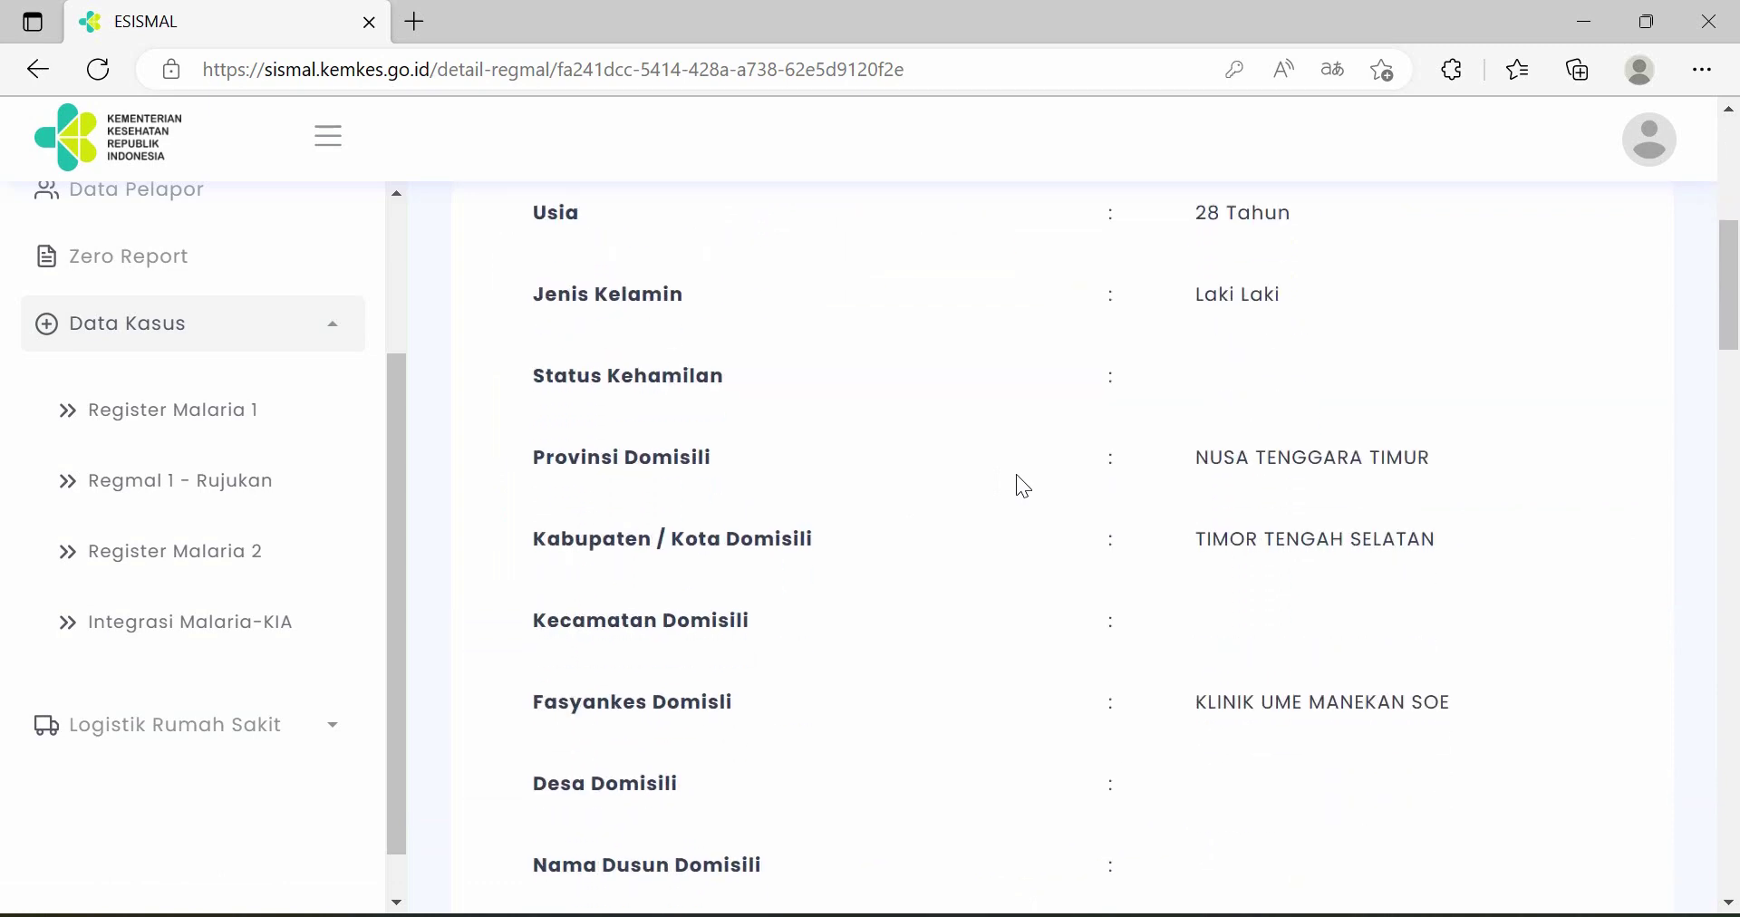
{"action": "scroll", "coordinate": [1023, 486], "scroll_direction": "down", "scroll_amount": 8}
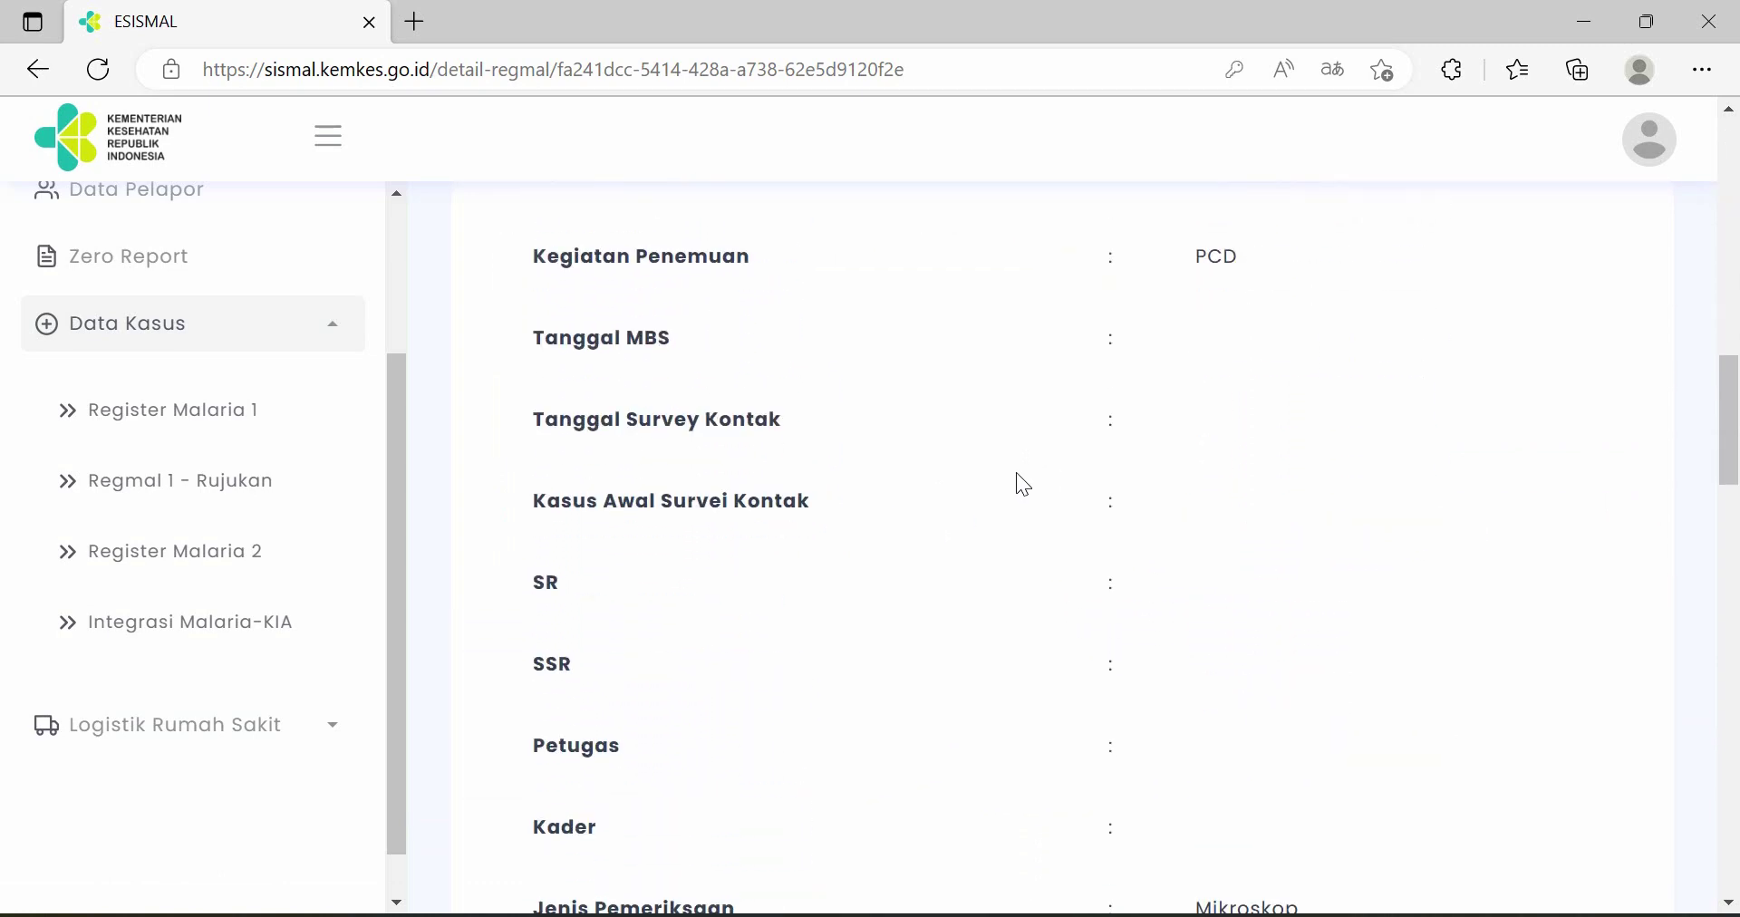
{"action": "scroll", "coordinate": [1022, 485], "scroll_direction": "up", "scroll_amount": 7}
{"action": "scroll", "coordinate": [1022, 486], "scroll_direction": "up", "scroll_amount": 7}
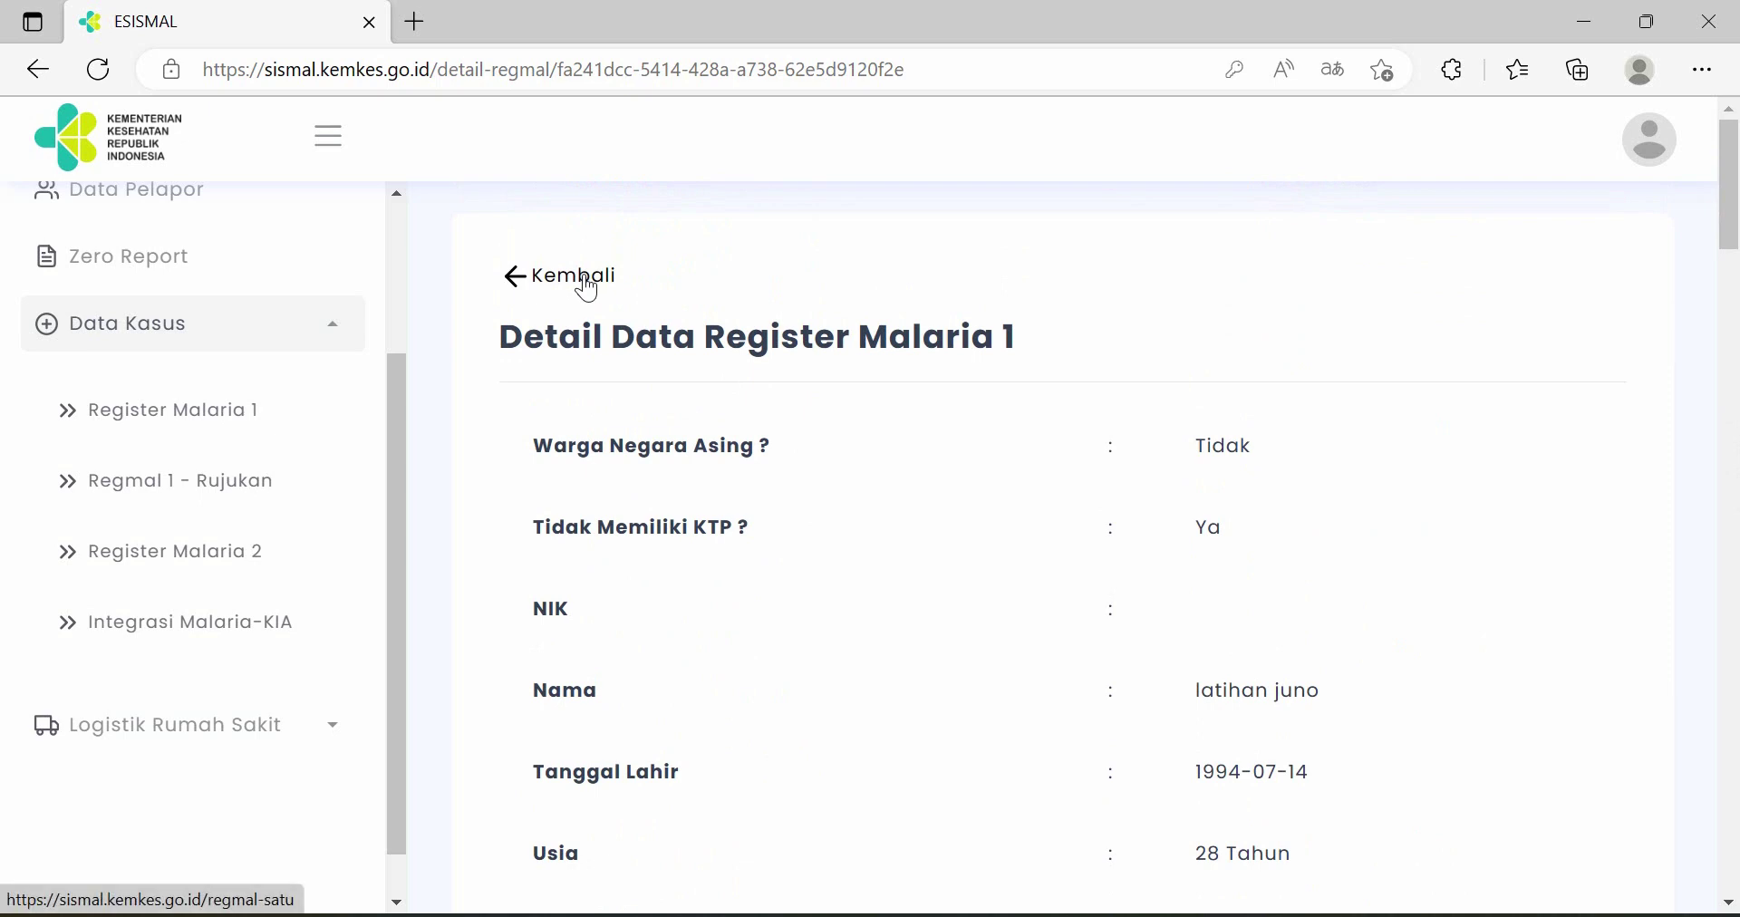
{"action": "left_click", "coordinate": [584, 277]}
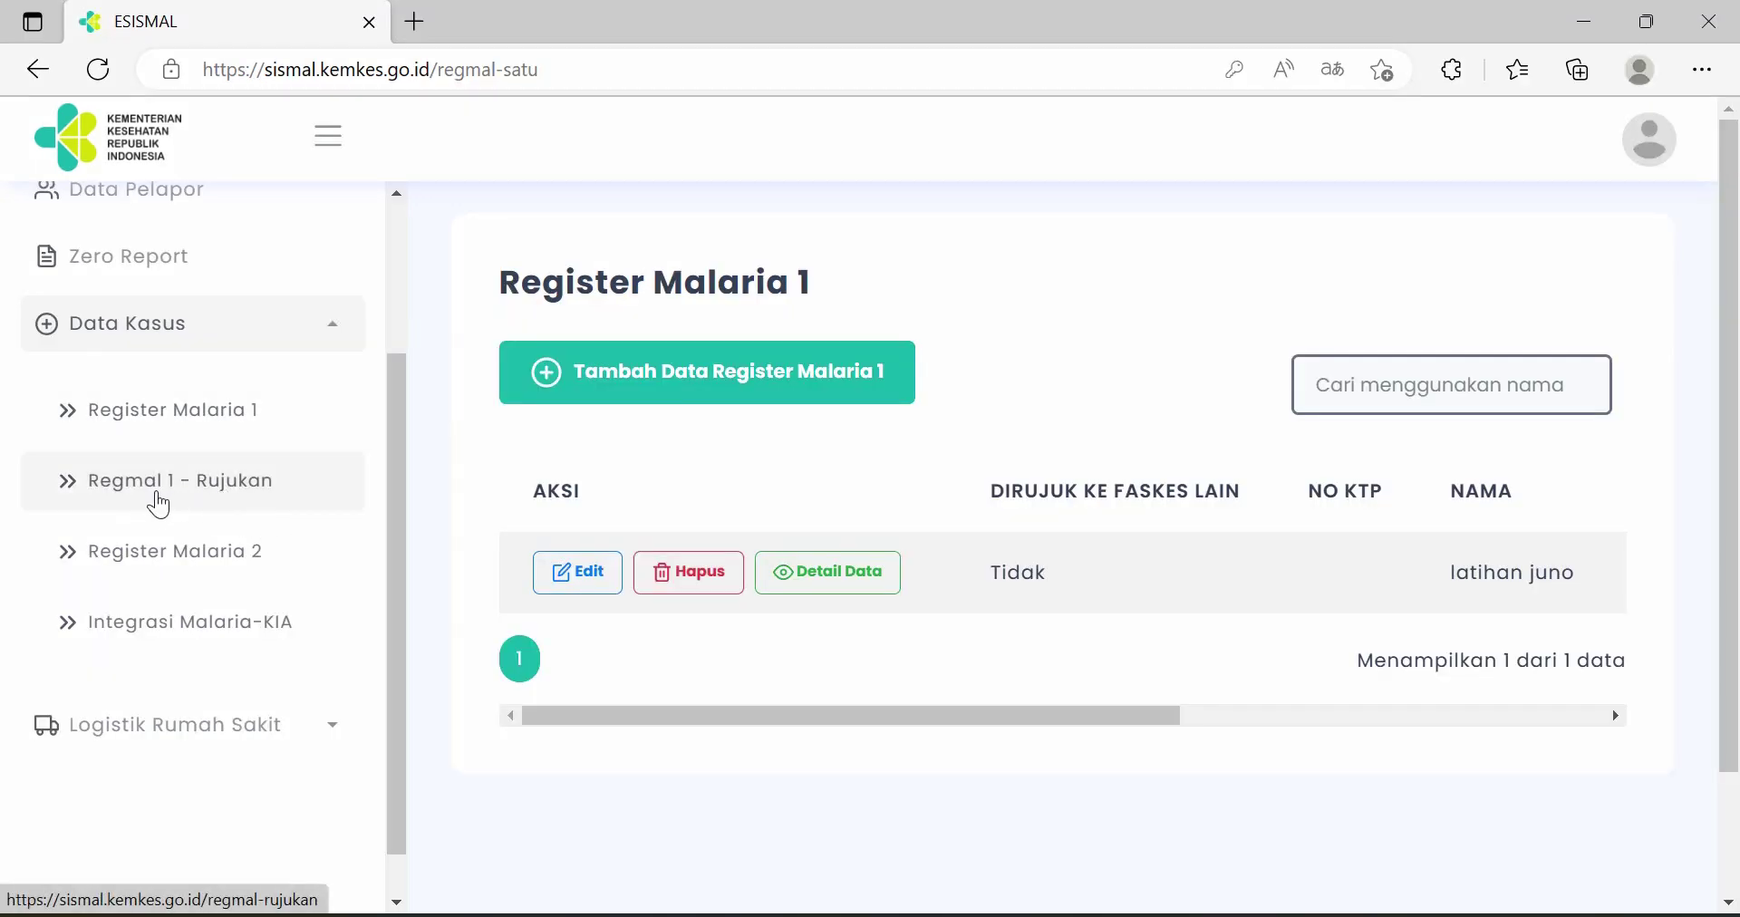
- Open Regmal 1 - Rujukan and scroll through the empty Daftar Kasus Rujukan list
{"action": "left_click", "coordinate": [156, 496]}
{"action": "scroll", "coordinate": [897, 521], "scroll_direction": "down", "scroll_amount": 1}
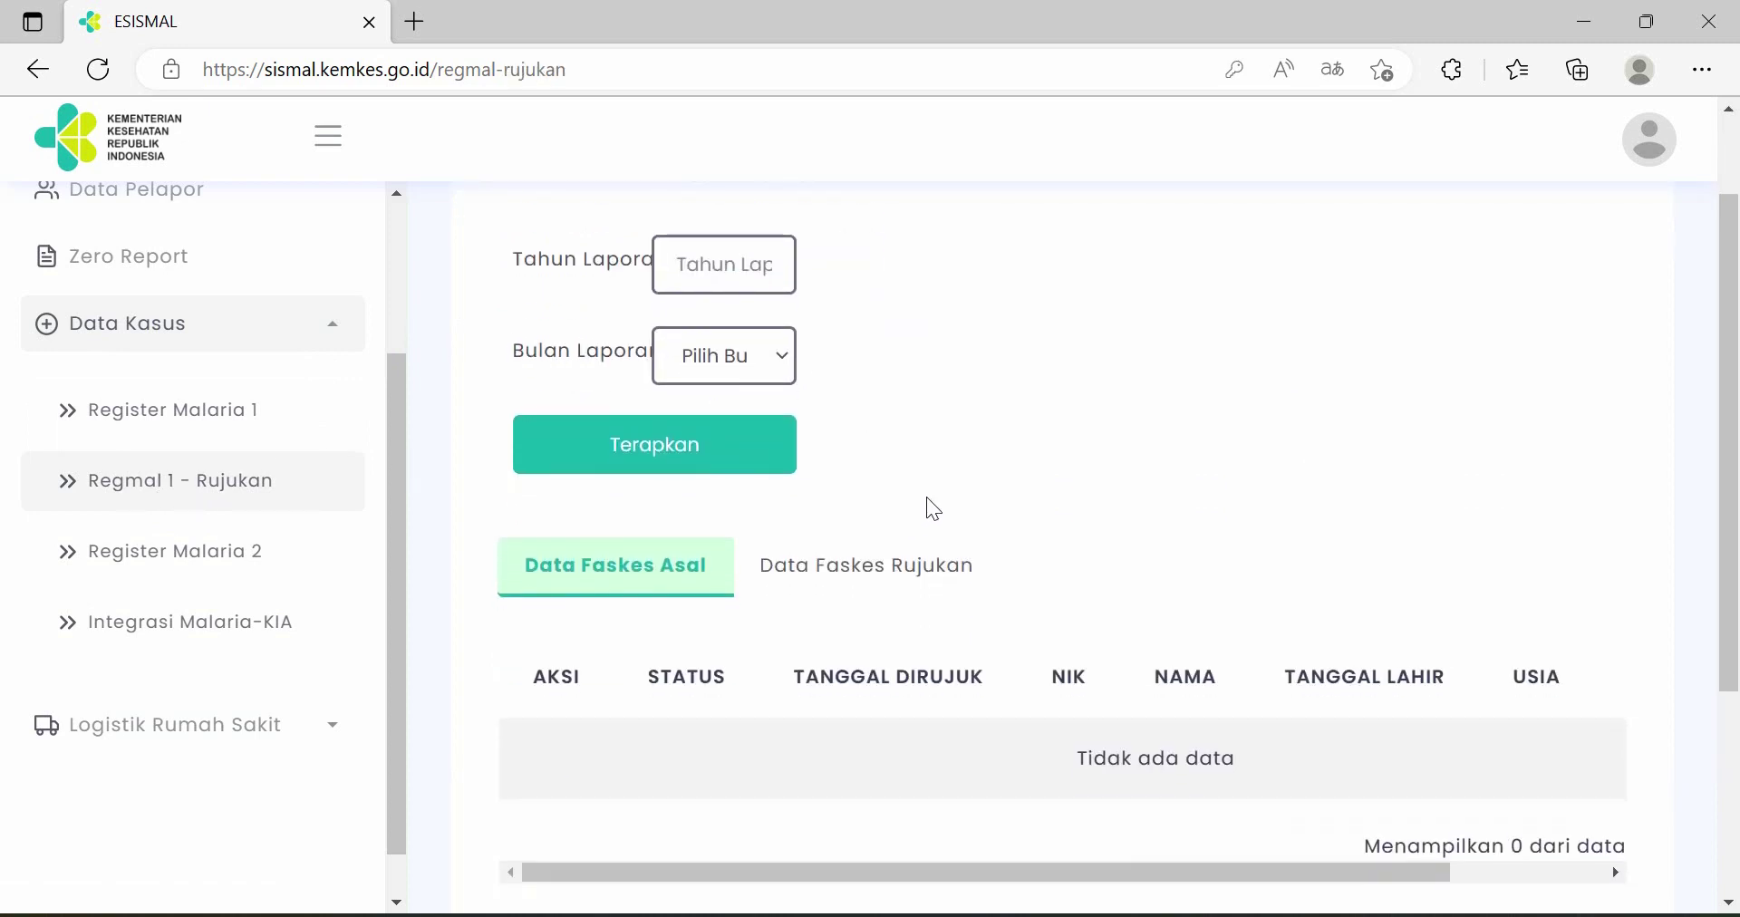
{"action": "scroll", "coordinate": [954, 491], "scroll_direction": "down", "scroll_amount": 1}
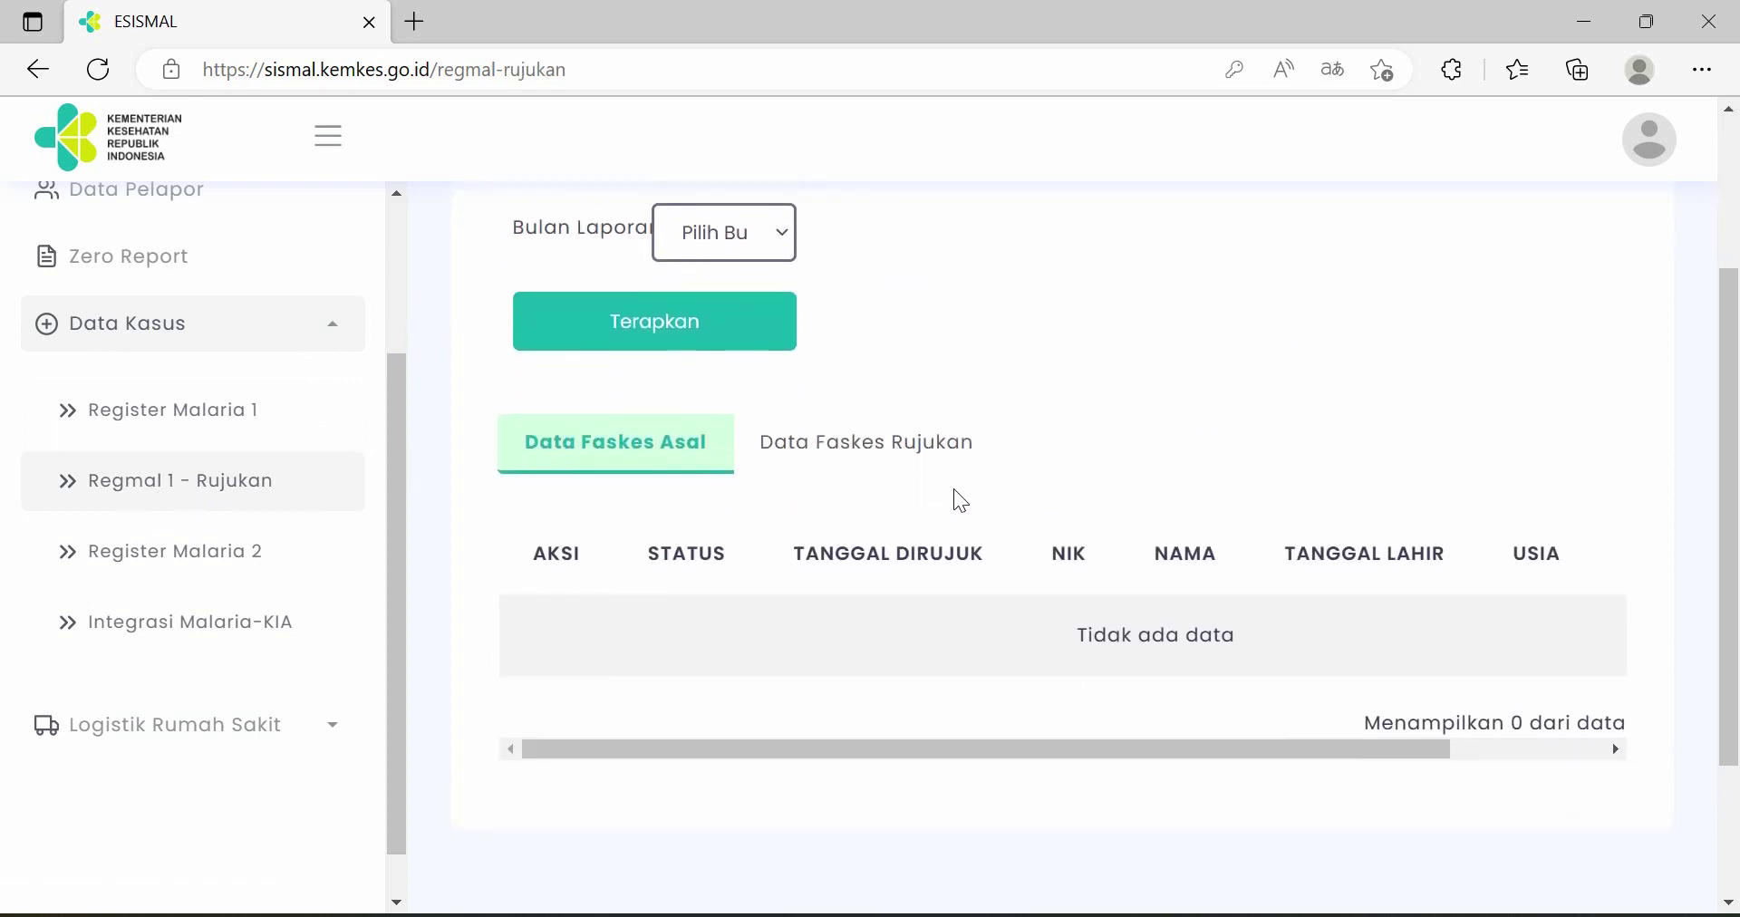
{"action": "scroll", "coordinate": [957, 492], "scroll_direction": "down", "scroll_amount": 2}
{"action": "scroll", "coordinate": [957, 492], "scroll_direction": "up", "scroll_amount": 3}
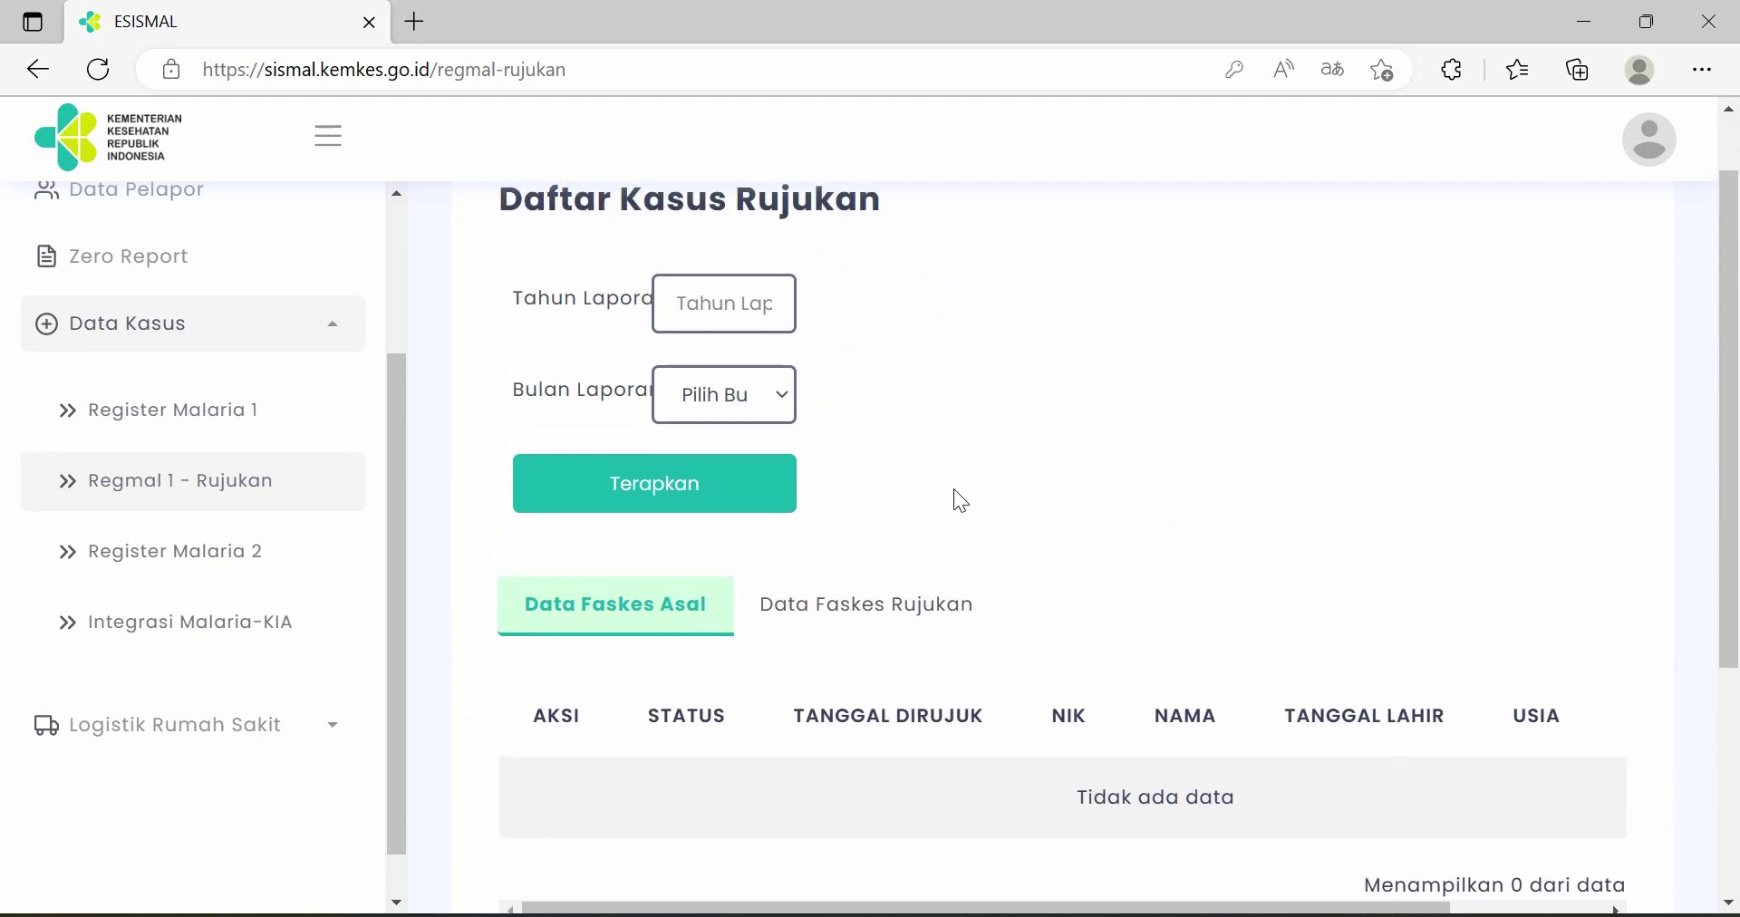
{"action": "scroll", "coordinate": [955, 490], "scroll_direction": "down", "scroll_amount": 3}
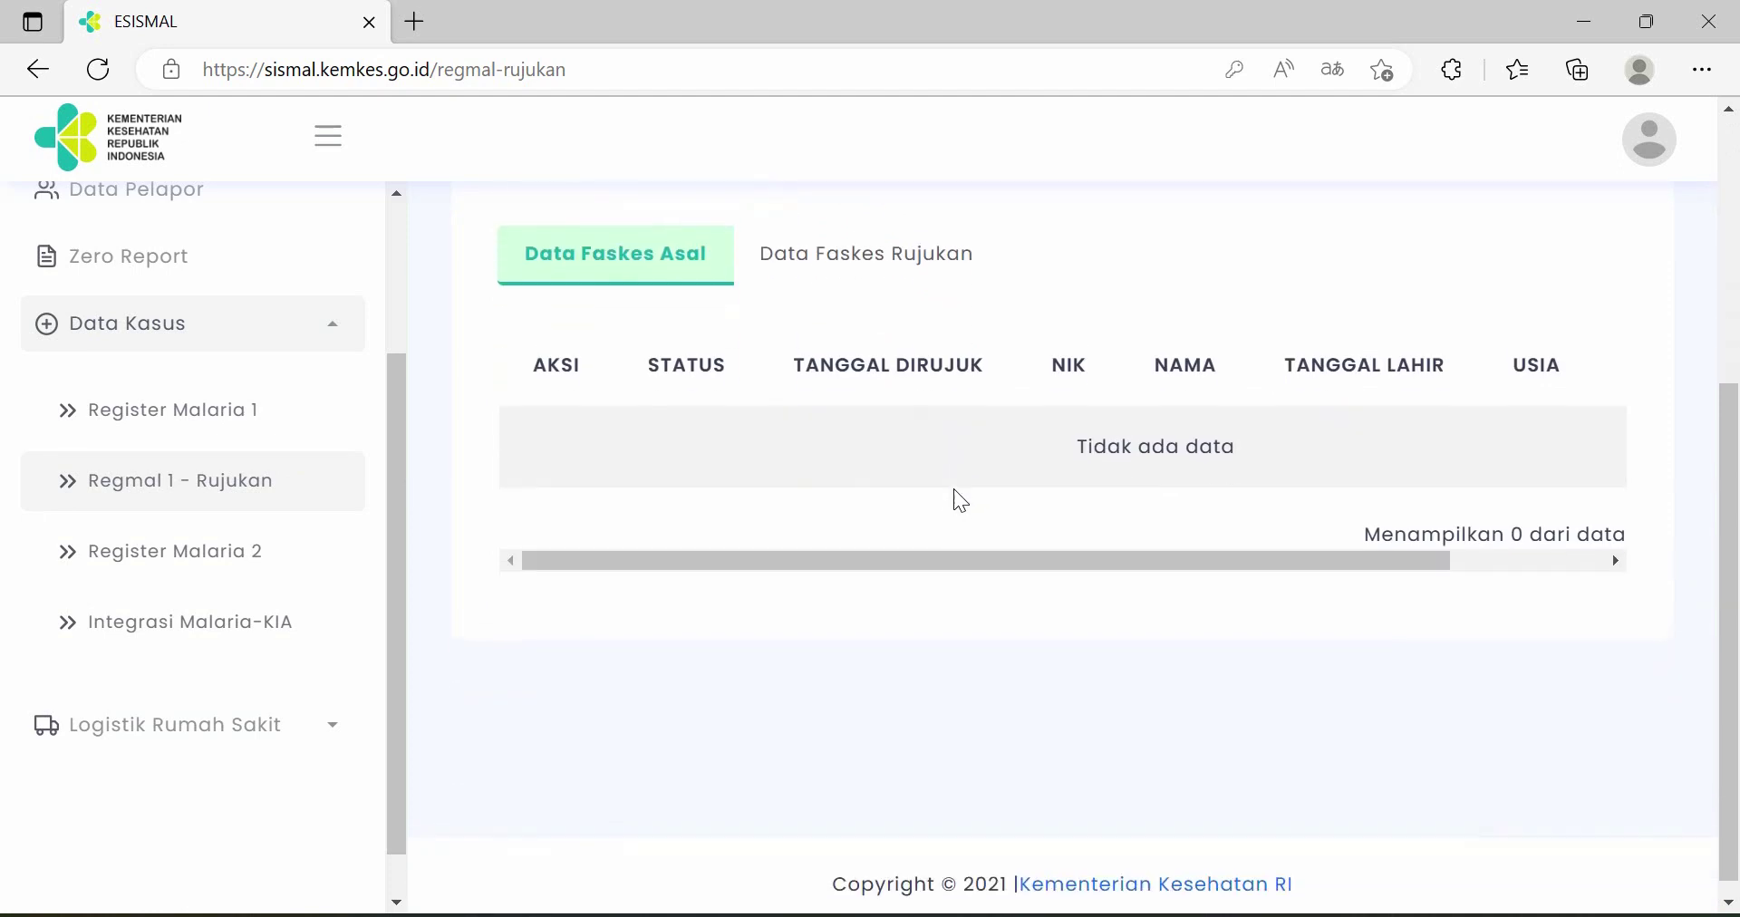
{"action": "scroll", "coordinate": [955, 490], "scroll_direction": "up", "scroll_amount": 2}
{"action": "scroll", "coordinate": [807, 598], "scroll_direction": "down", "scroll_amount": 1}
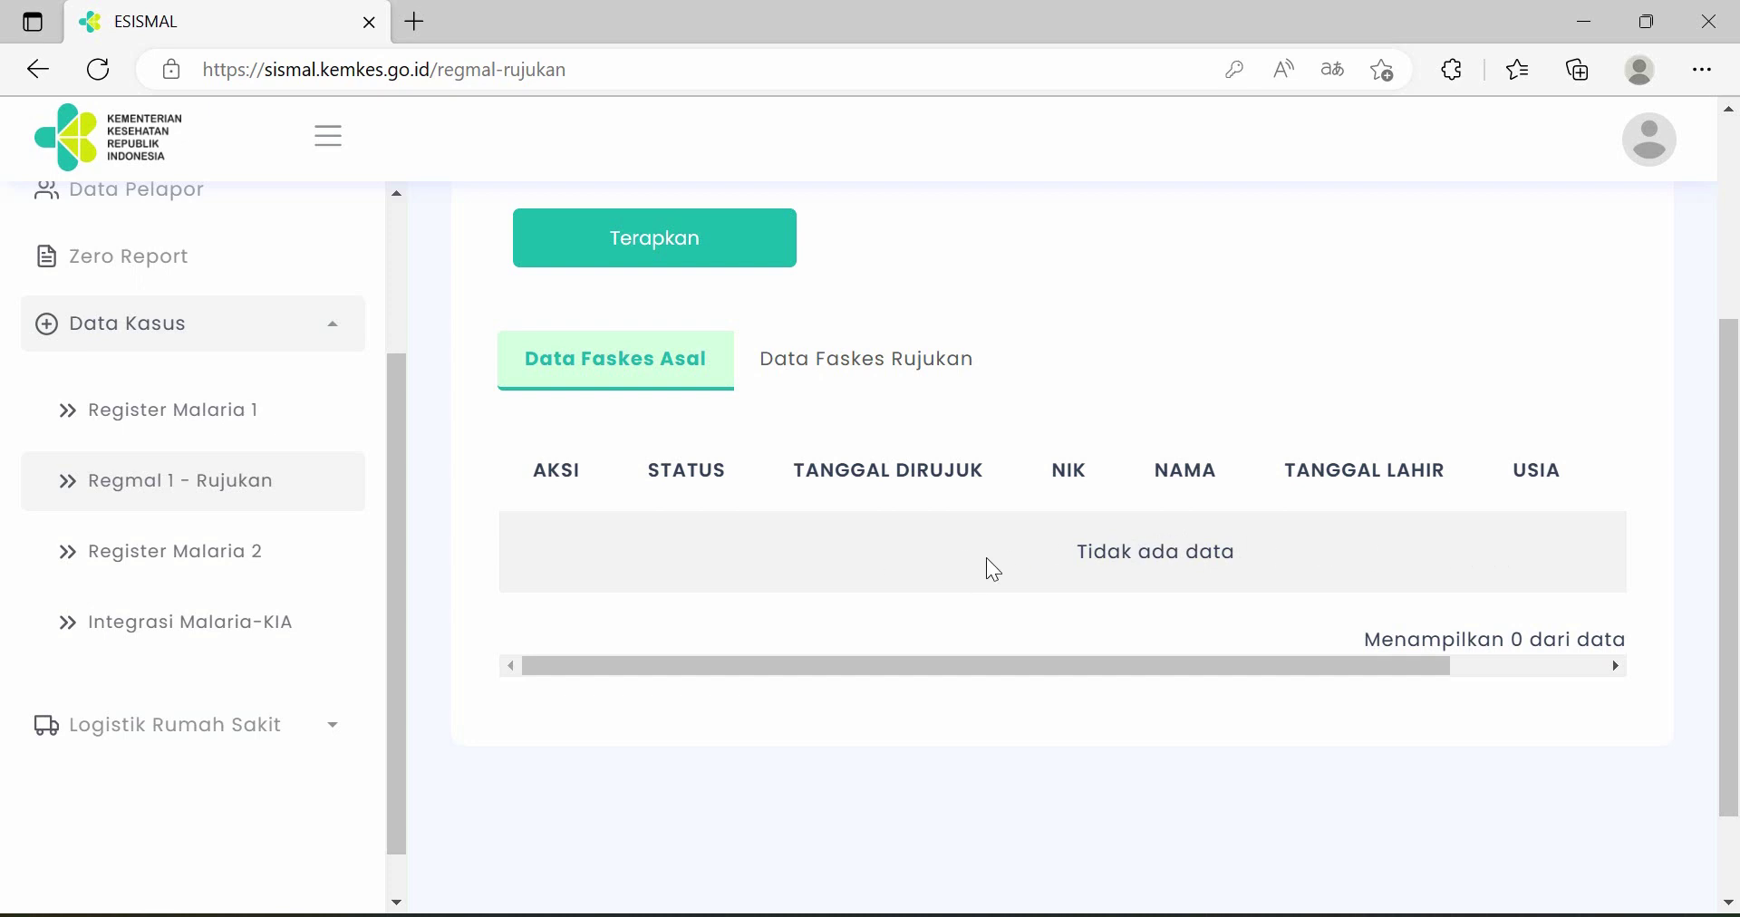
{"action": "scroll", "coordinate": [987, 558], "scroll_direction": "up", "scroll_amount": 2}
{"action": "scroll", "coordinate": [987, 559], "scroll_direction": "down", "scroll_amount": 1}
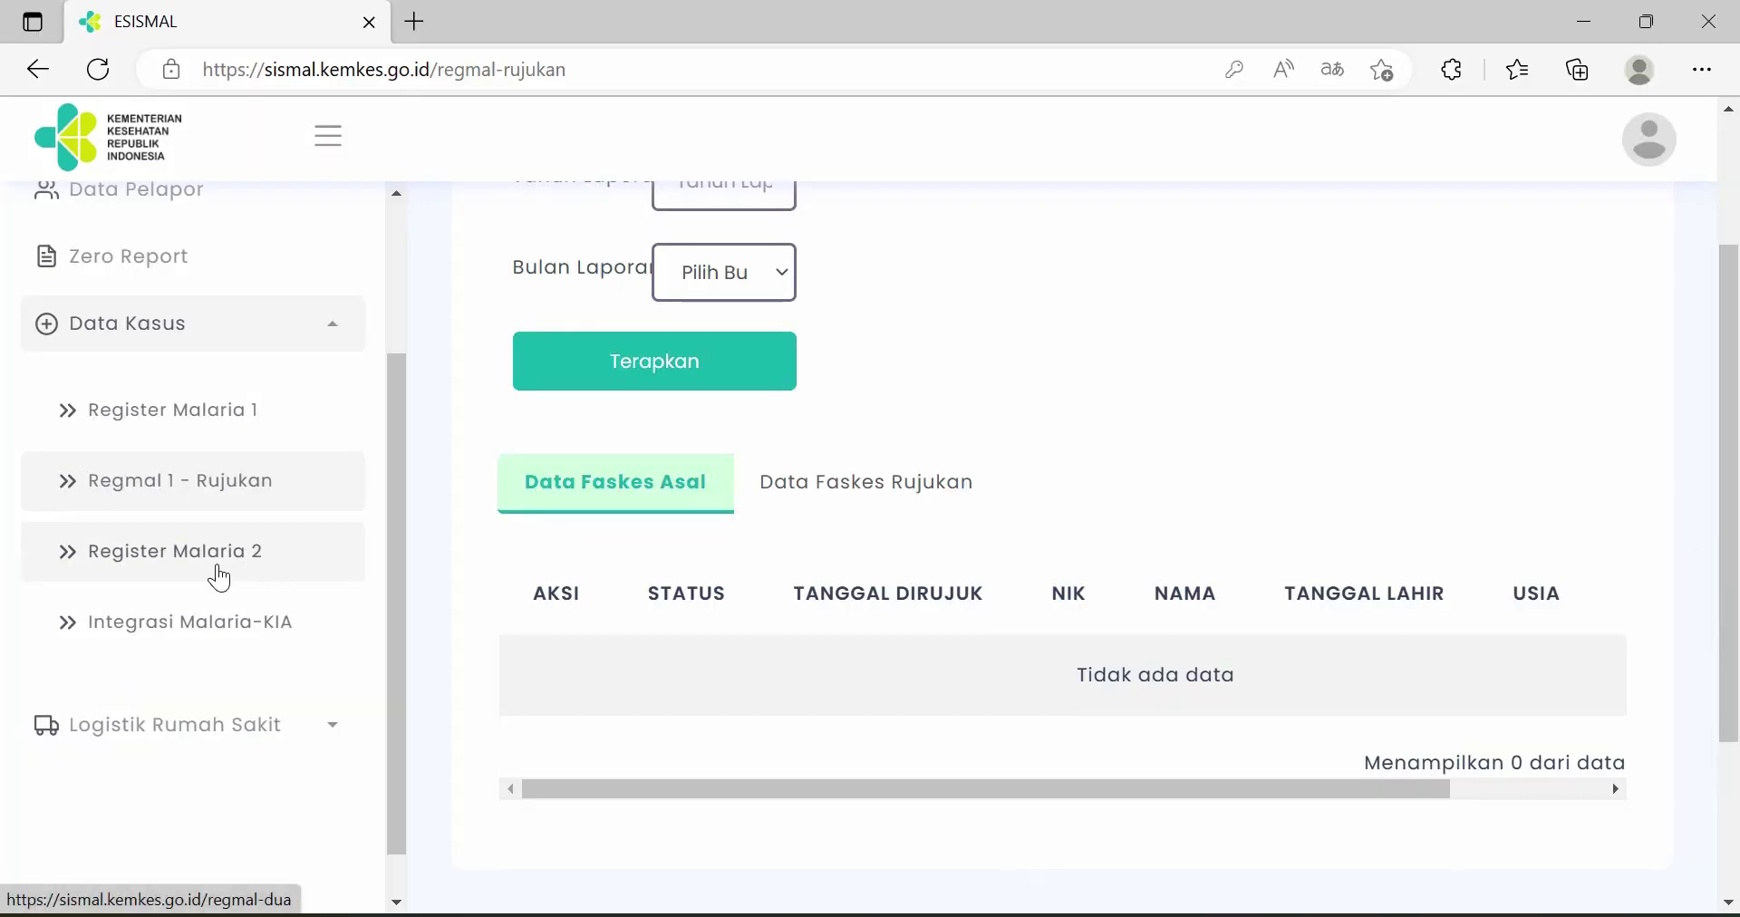
- Start a new entry in the Register Malaria 2 list
{"action": "left_click", "coordinate": [217, 575]}
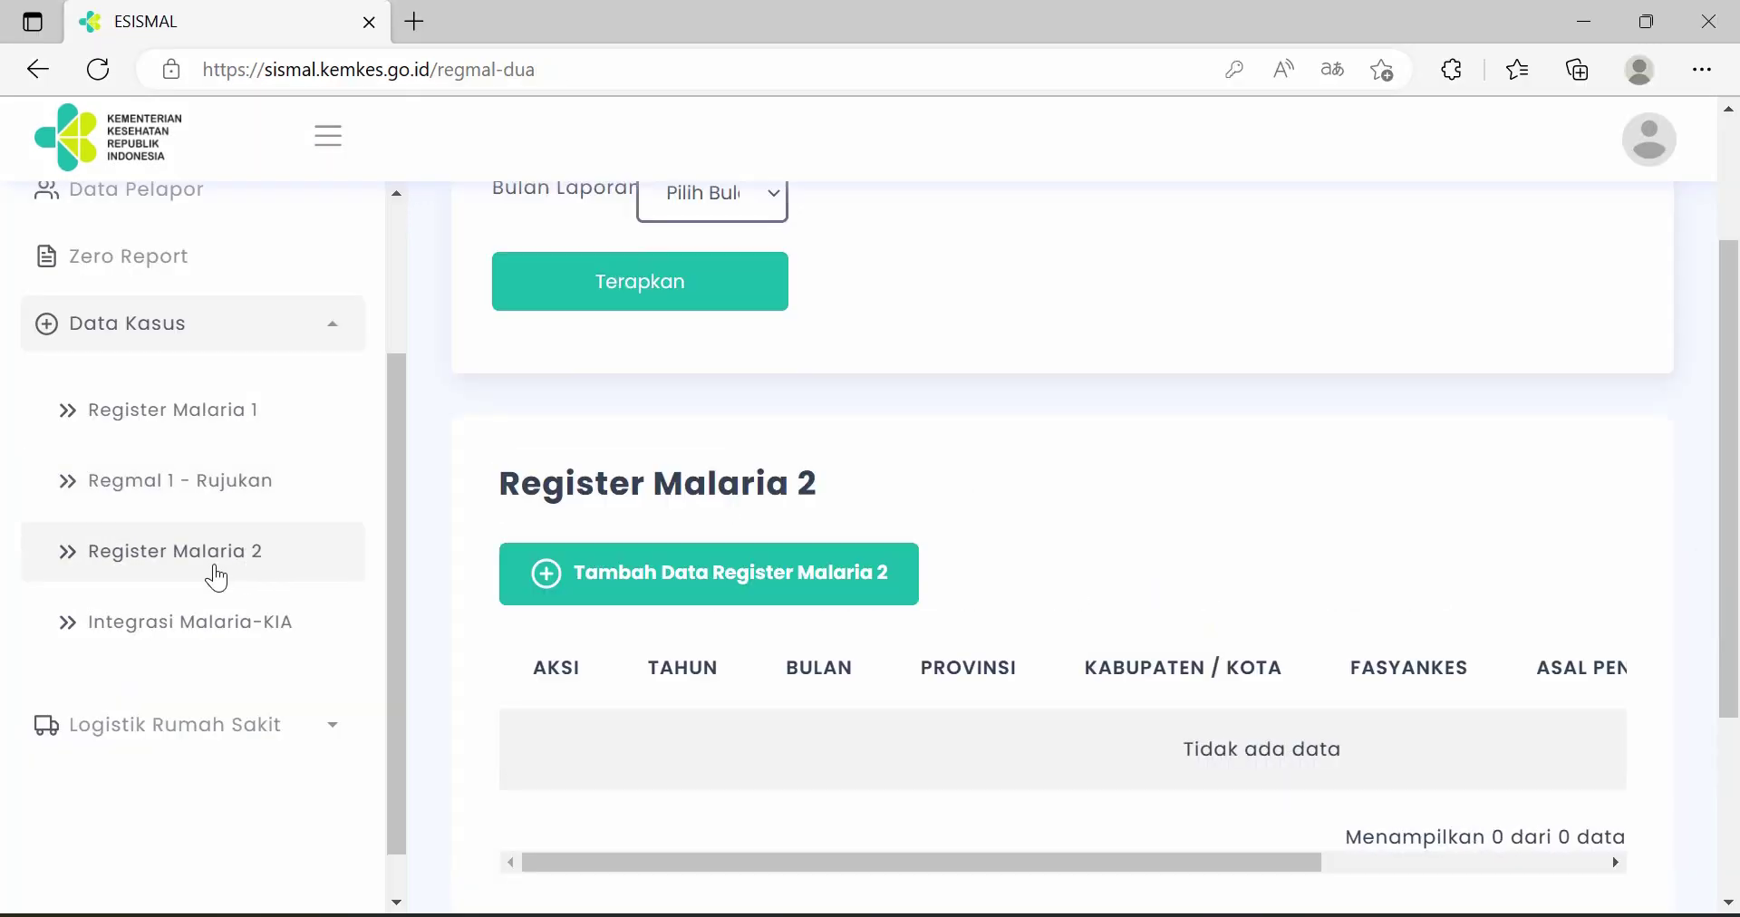
{"action": "scroll", "coordinate": [970, 492], "scroll_direction": "down", "scroll_amount": 1}
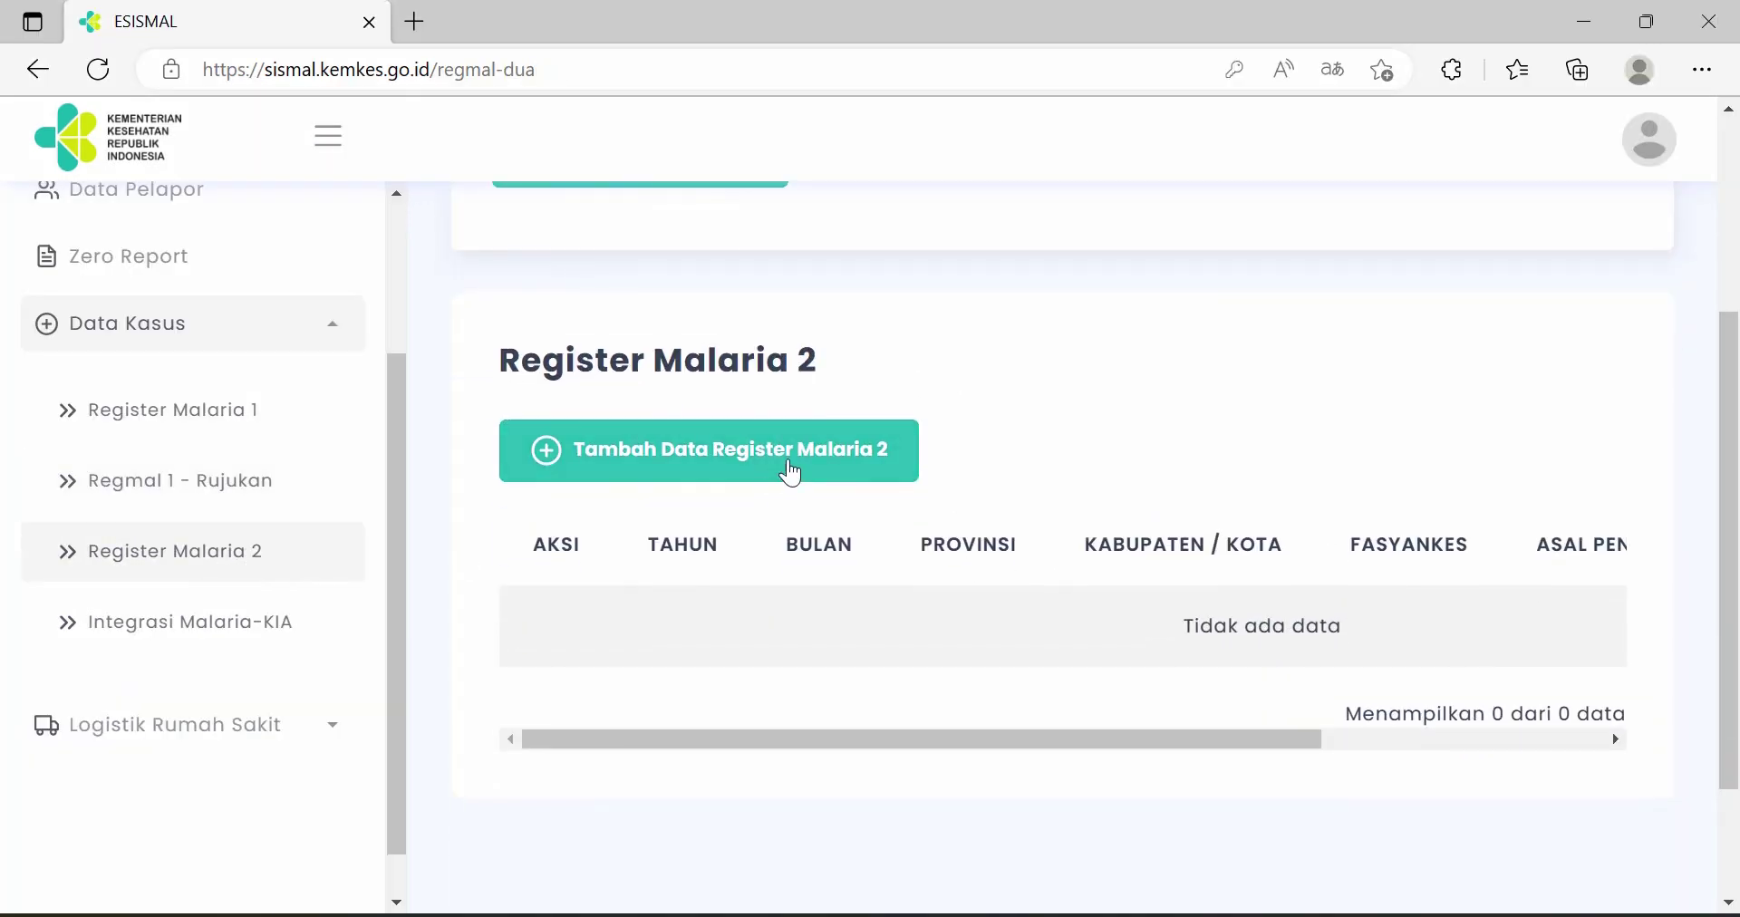
{"action": "left_click", "coordinate": [790, 473]}
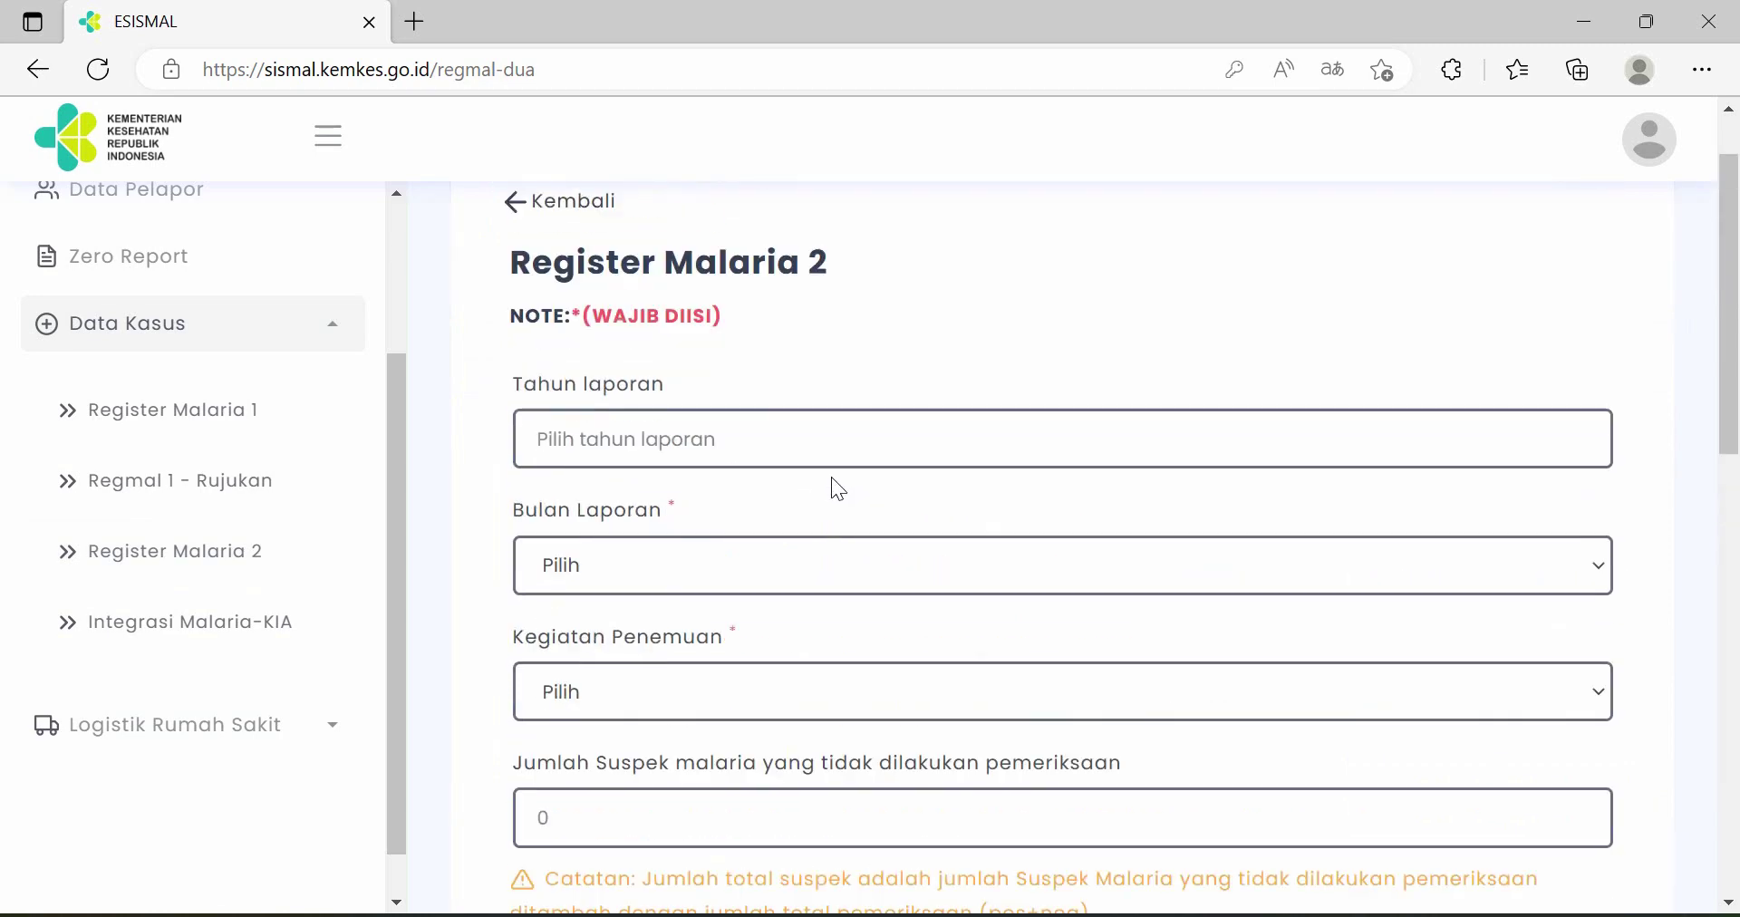
{"action": "scroll", "coordinate": [838, 490], "scroll_direction": "up", "scroll_amount": 1}
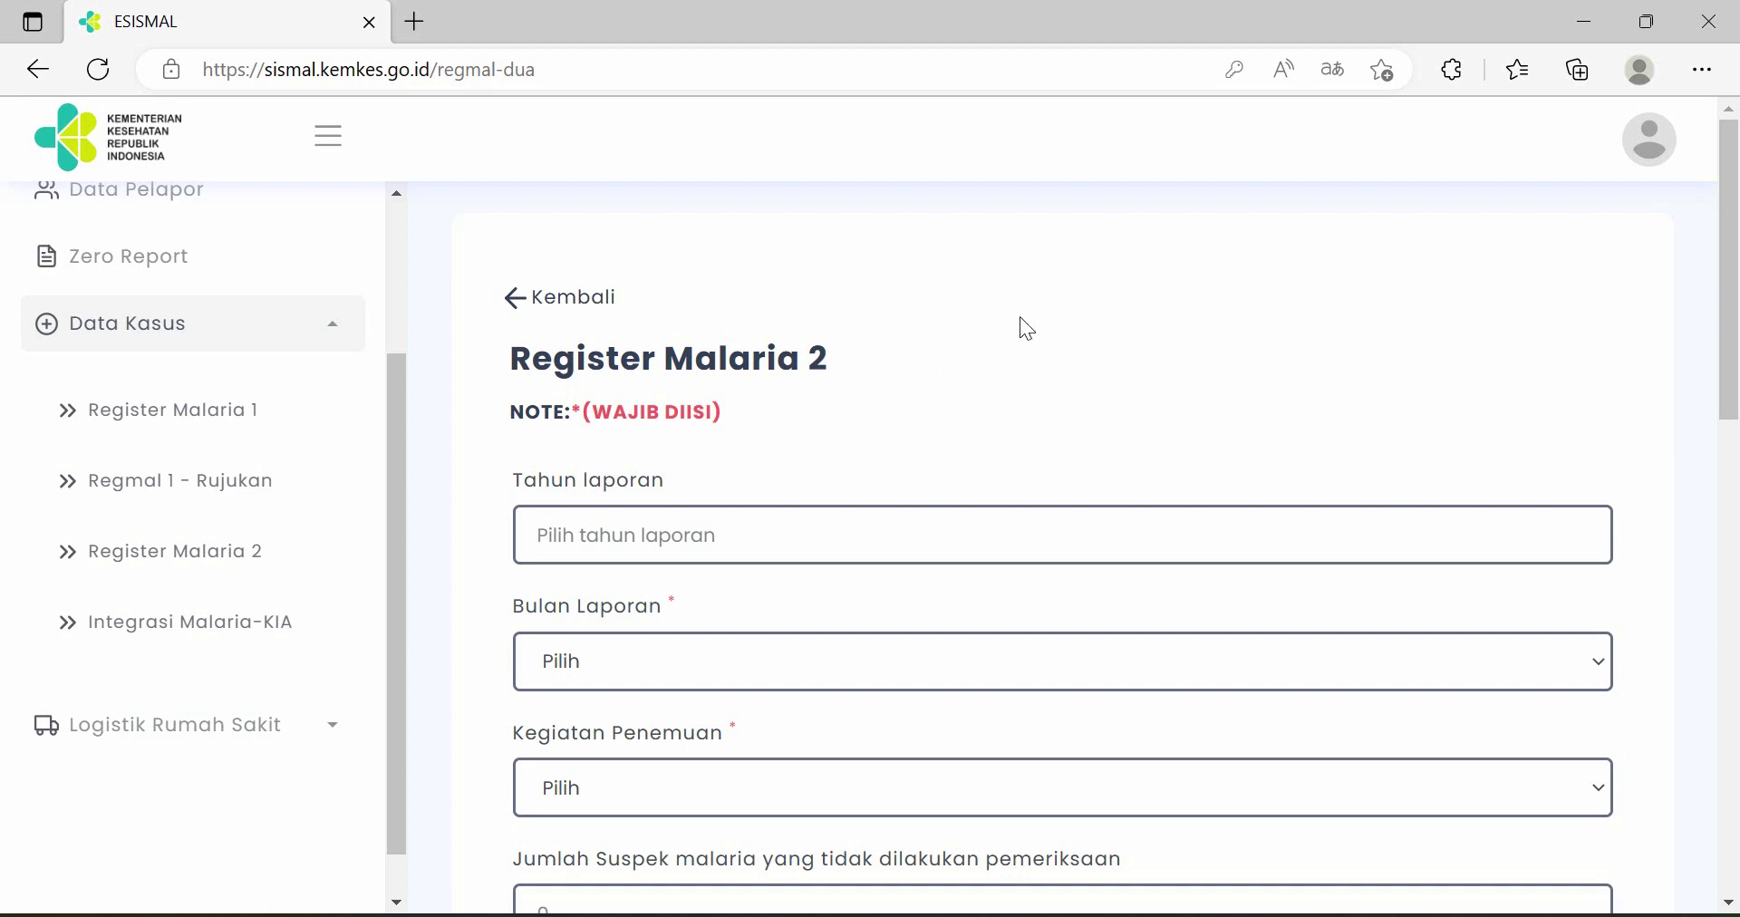
{"action": "scroll", "coordinate": [1019, 317], "scroll_direction": "down", "scroll_amount": 1}
- Set report year 2023, report month Januari, and case-finding activity PCD
{"action": "left_click", "coordinate": [734, 410]}
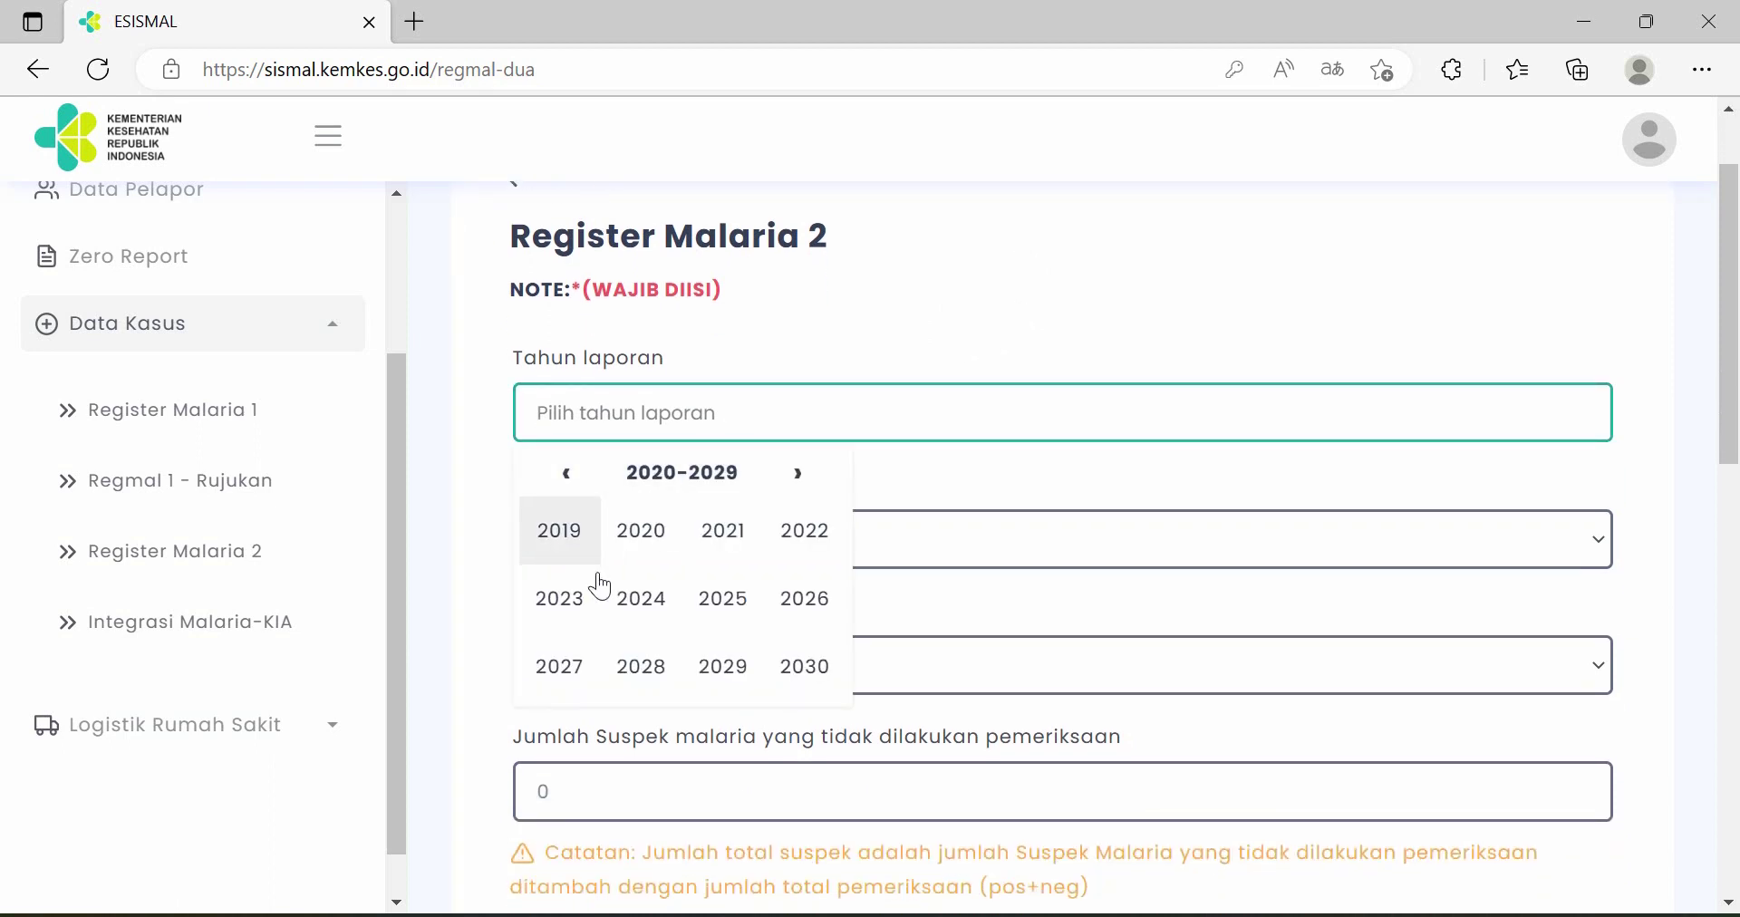
{"action": "left_click", "coordinate": [562, 595]}
{"action": "scroll", "coordinate": [763, 469], "scroll_direction": "down", "scroll_amount": 2}
{"action": "left_click", "coordinate": [727, 295]}
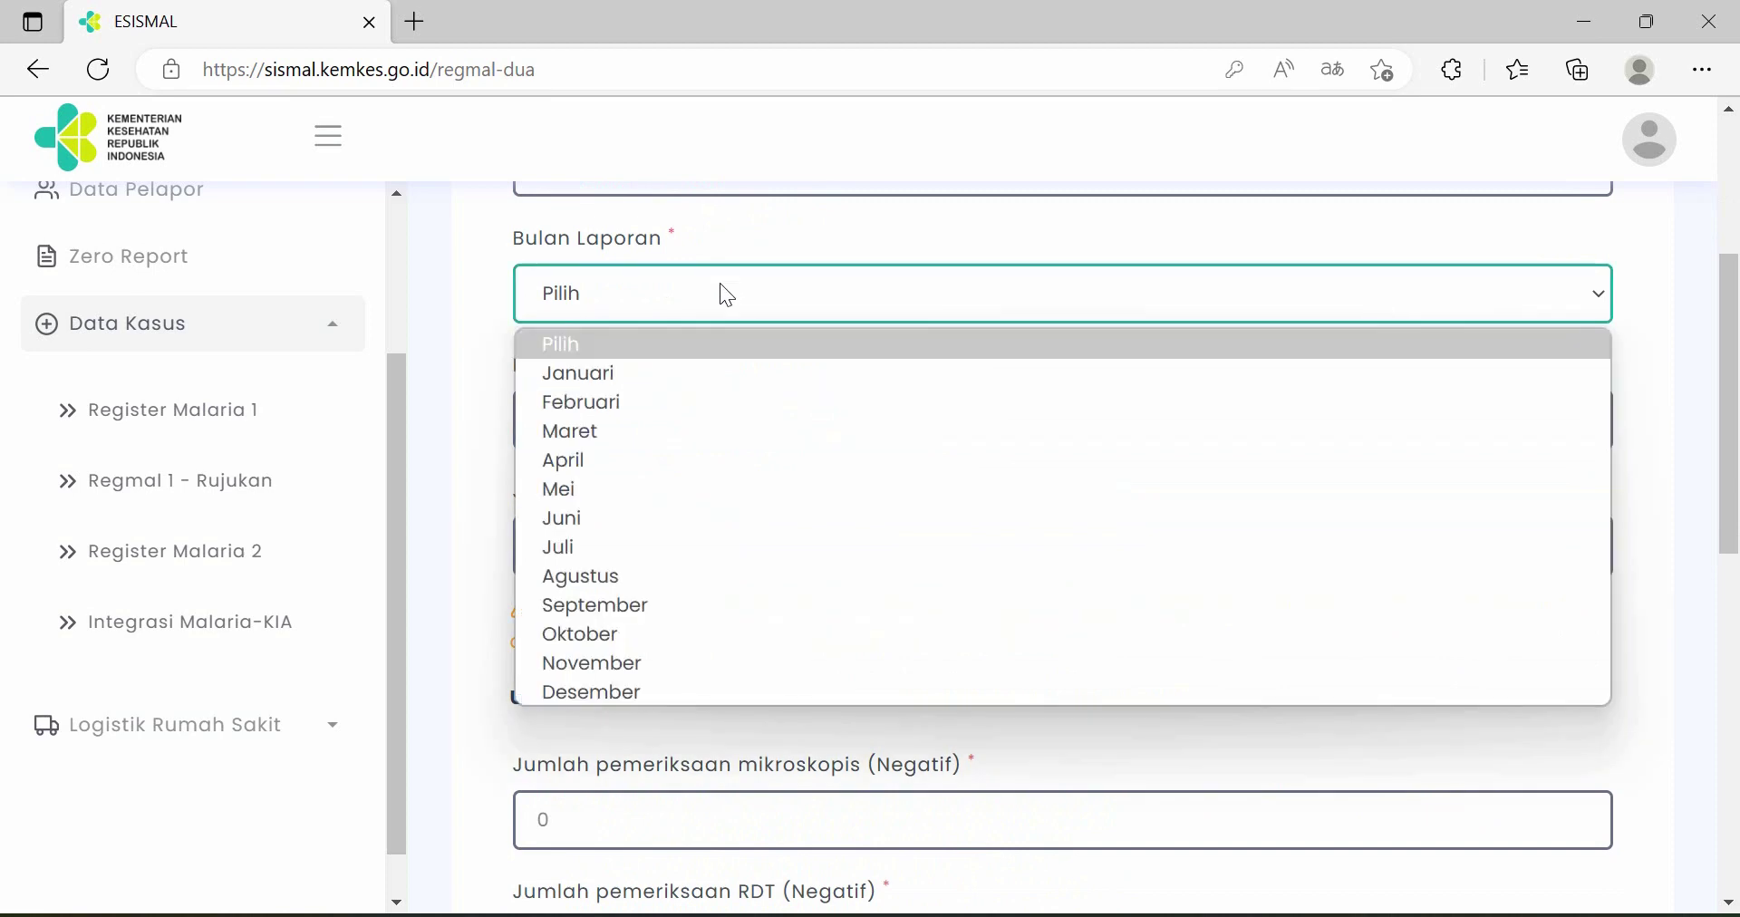
{"action": "left_click", "coordinate": [668, 378]}
{"action": "left_click", "coordinate": [722, 435]}
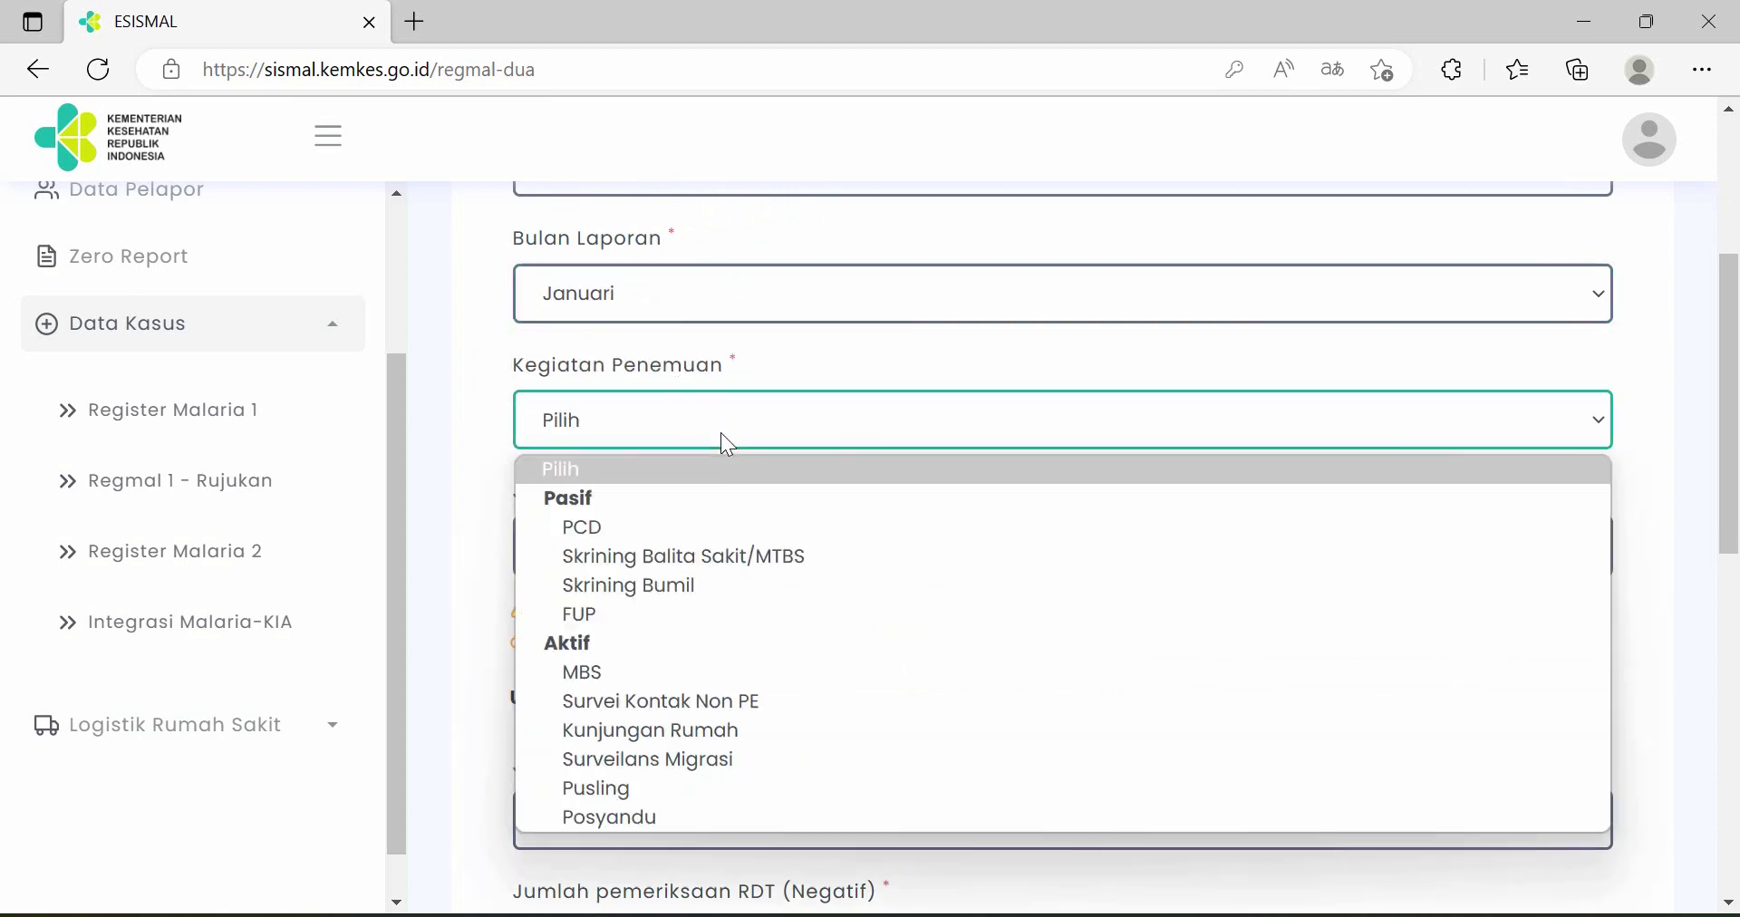
{"action": "left_click", "coordinate": [721, 527]}
{"action": "scroll", "coordinate": [850, 362], "scroll_direction": "down", "scroll_amount": 1}
{"action": "left_click", "coordinate": [850, 304]}
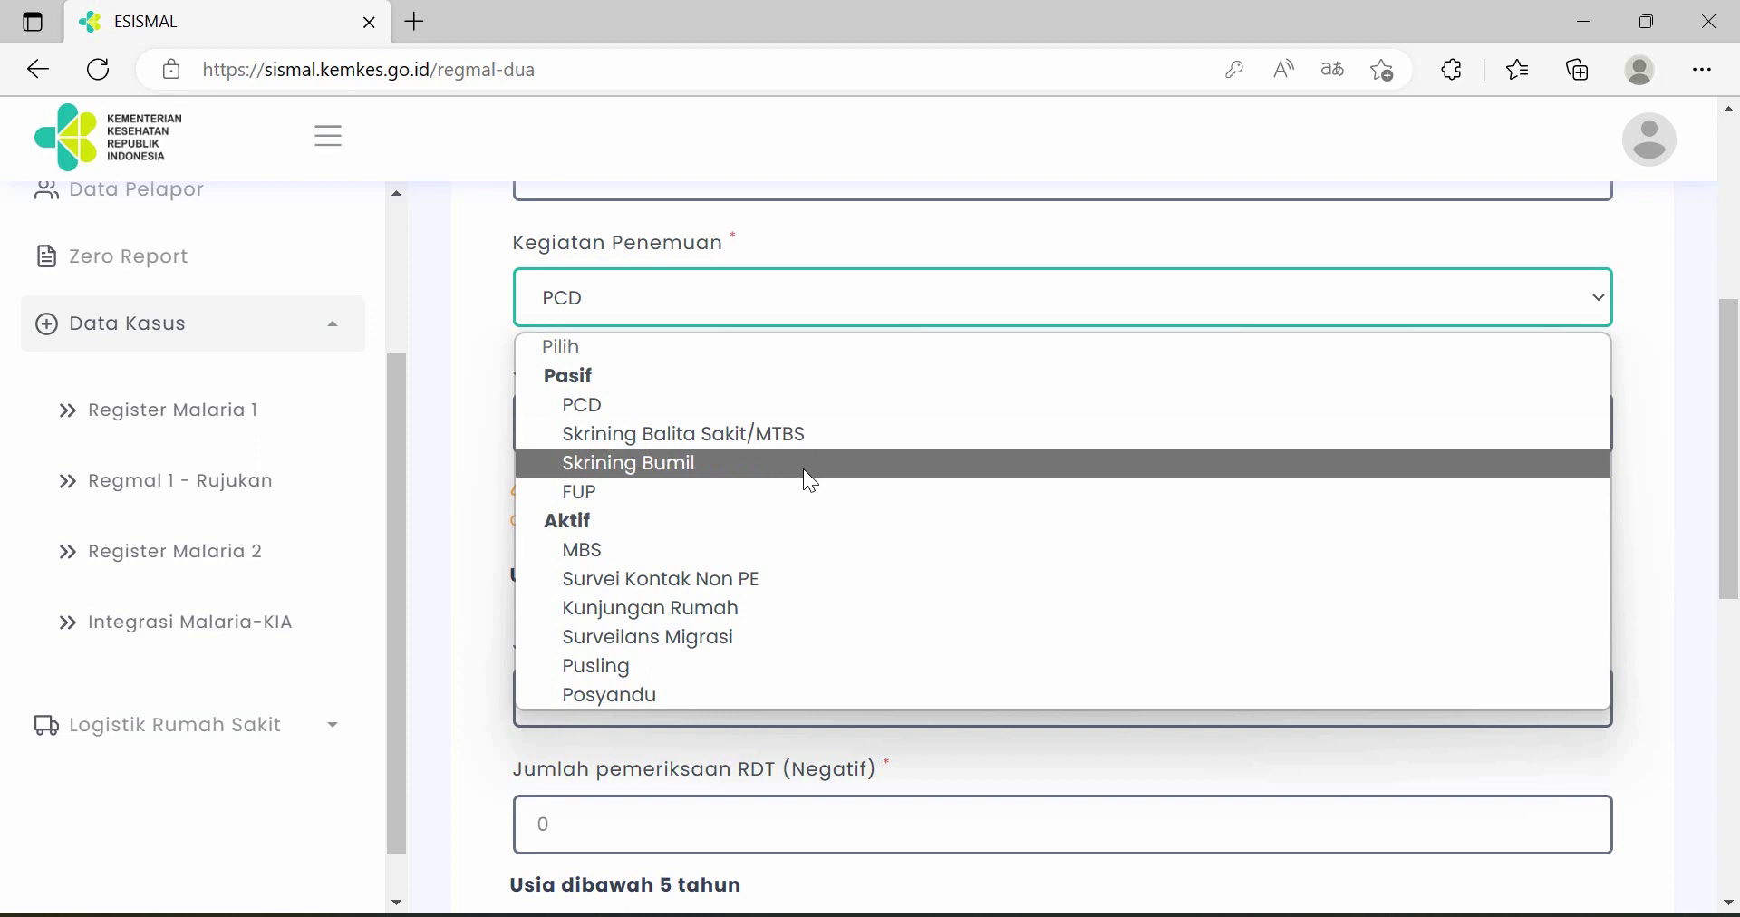
- Enter 23 over-five and 2 under-five negative microscopy tests, with 0 under-five negative RDT
{"action": "left_click", "coordinate": [819, 405]}
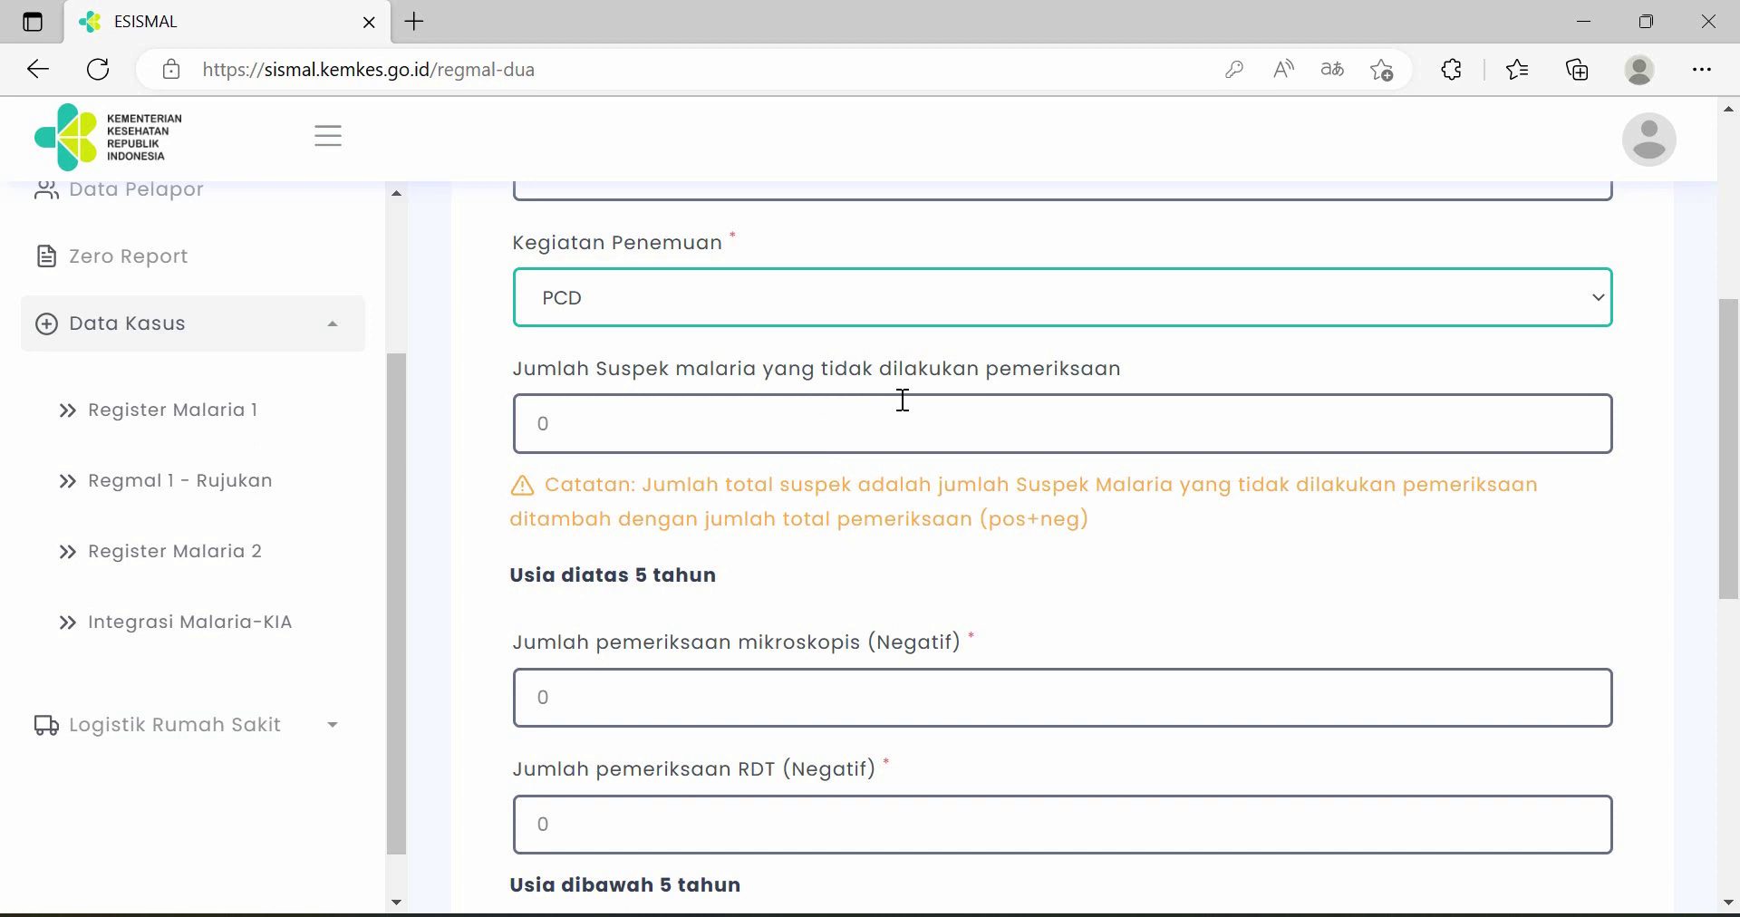
{"action": "left_click", "coordinate": [668, 413]}
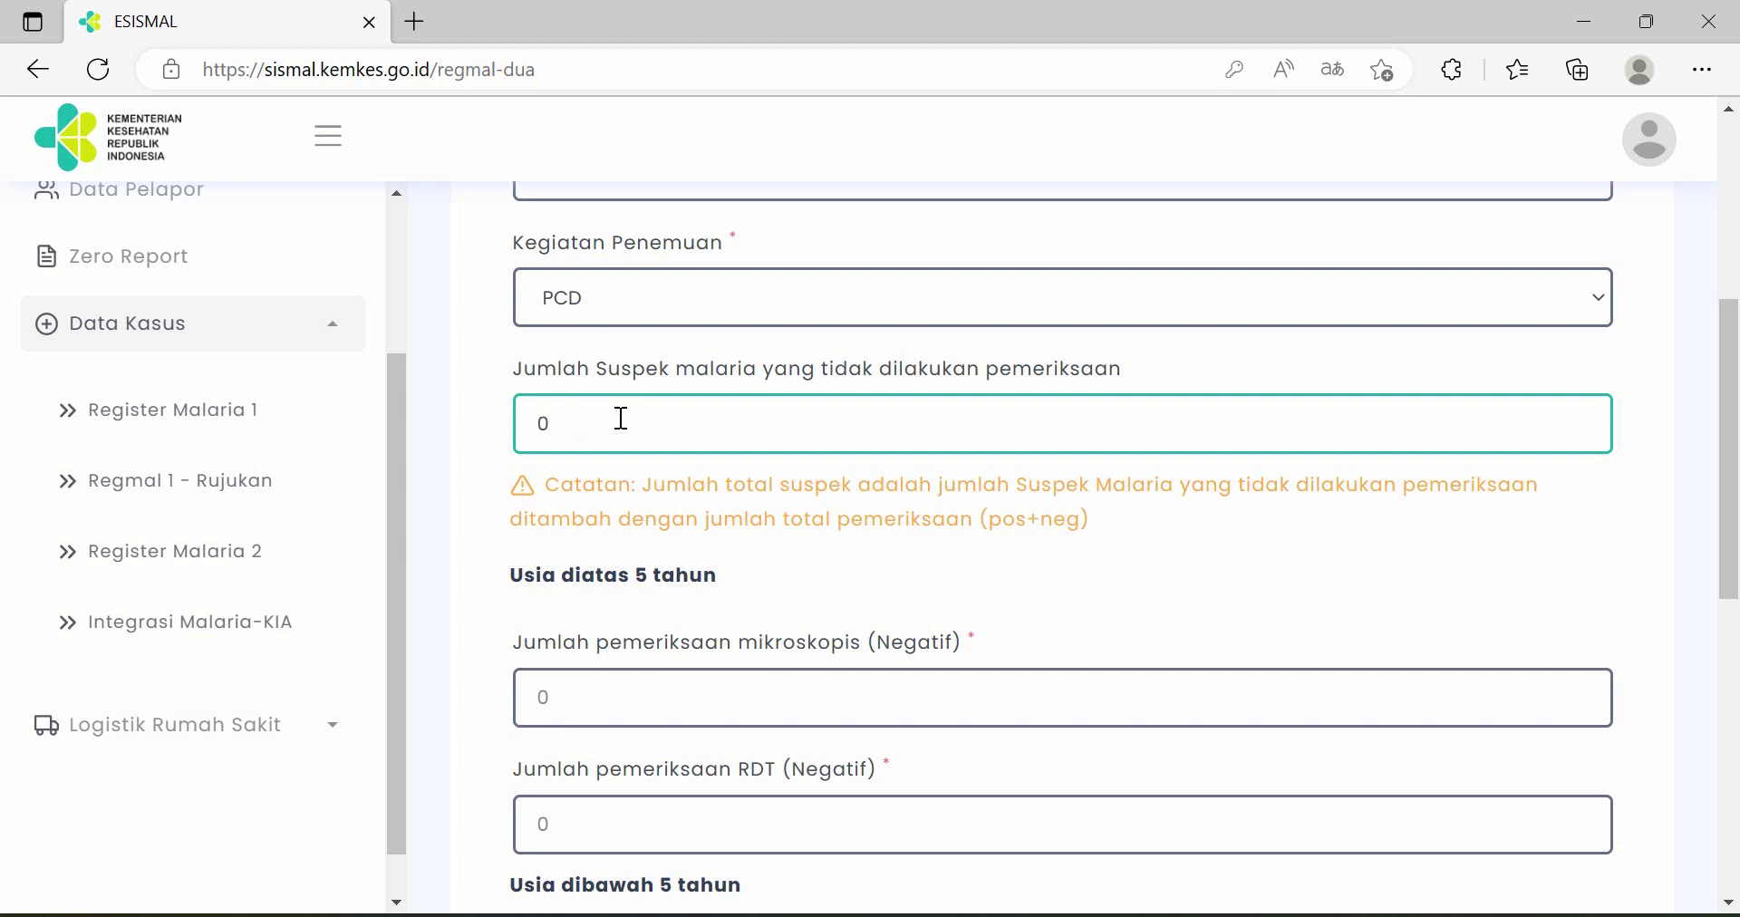
{"action": "scroll", "coordinate": [634, 417], "scroll_direction": "down", "scroll_amount": 3}
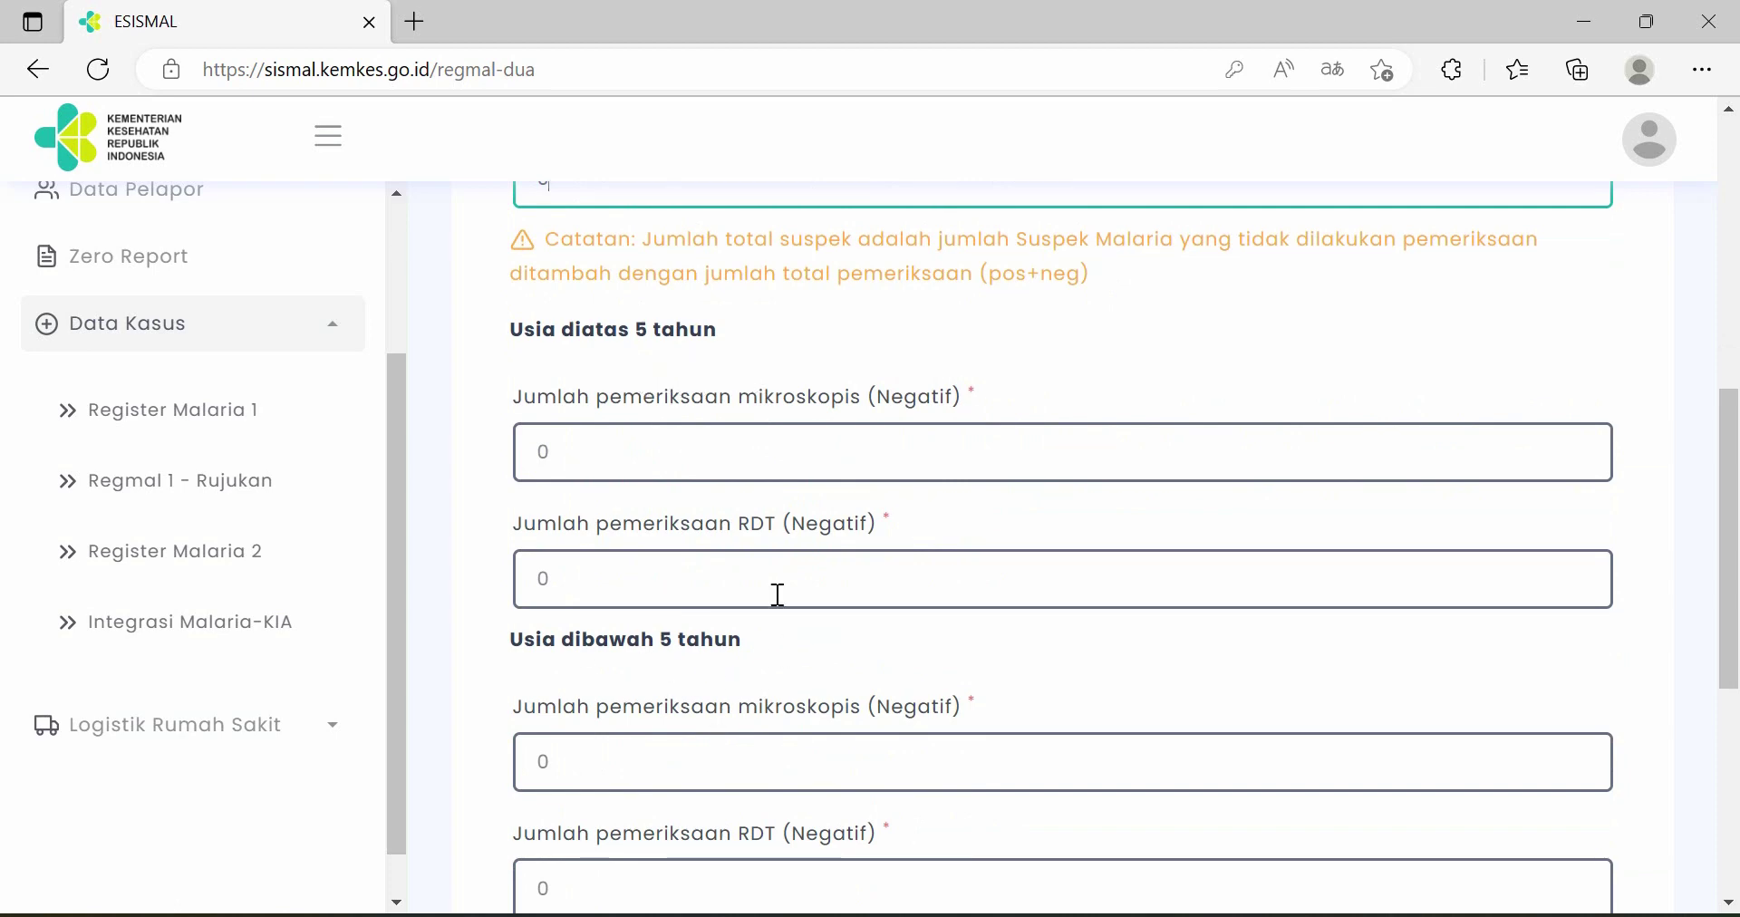
{"action": "left_click", "coordinate": [632, 459]}
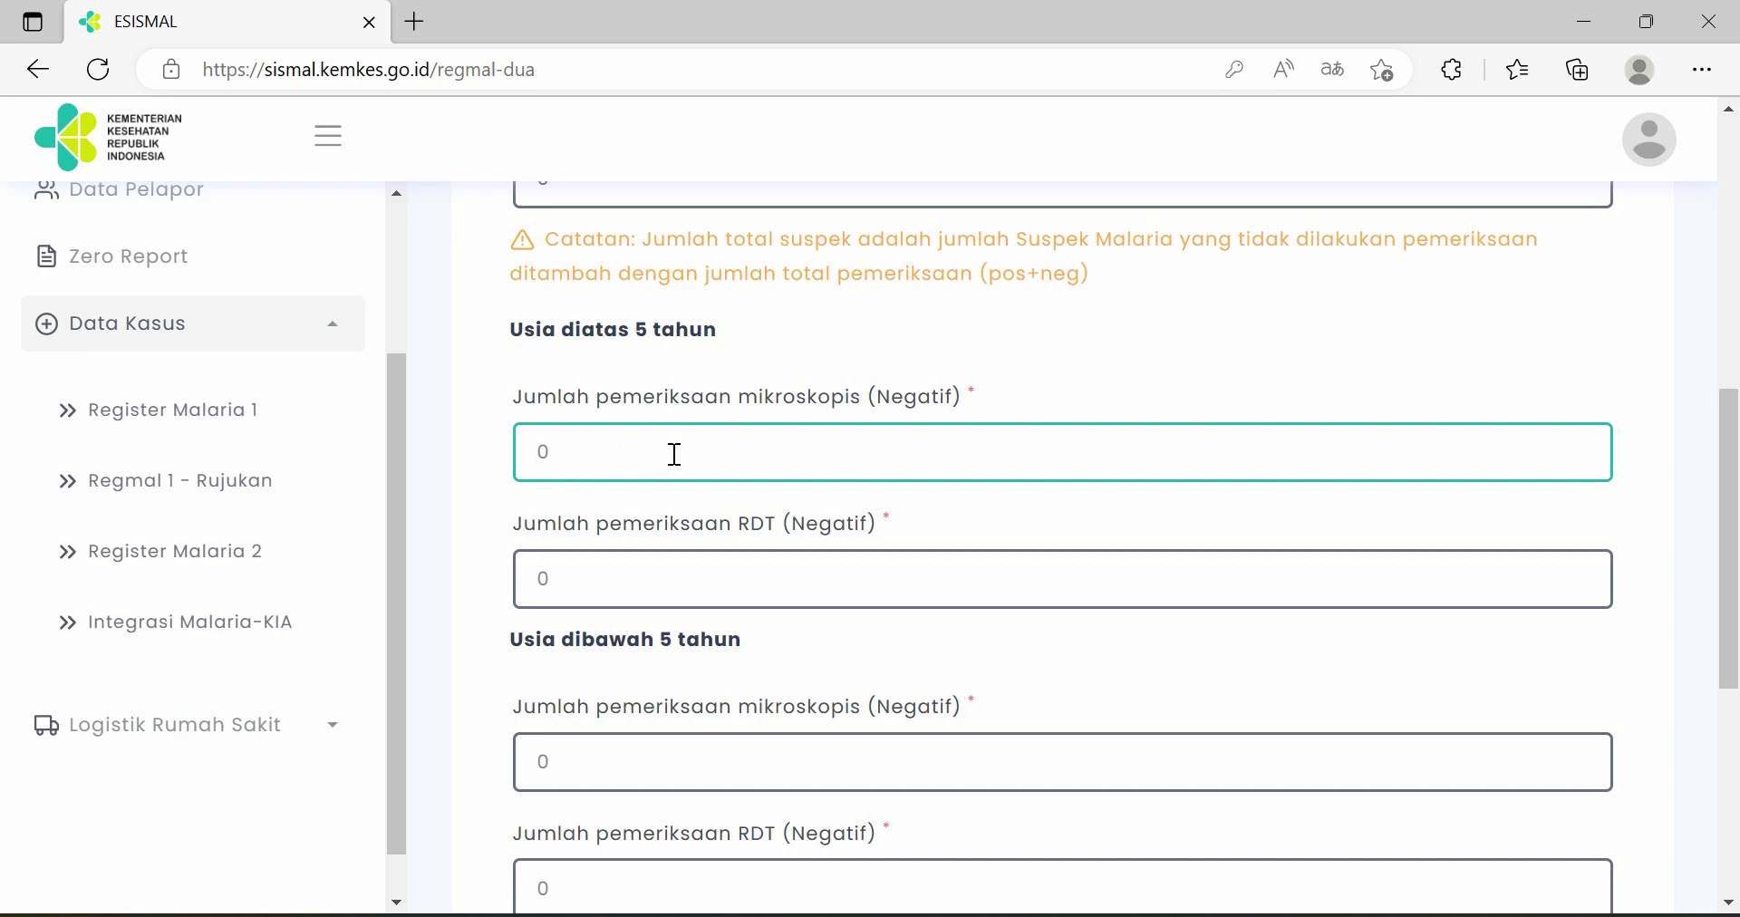
{"action": "type", "text": "23"}
{"action": "left_click", "coordinate": [700, 585]}
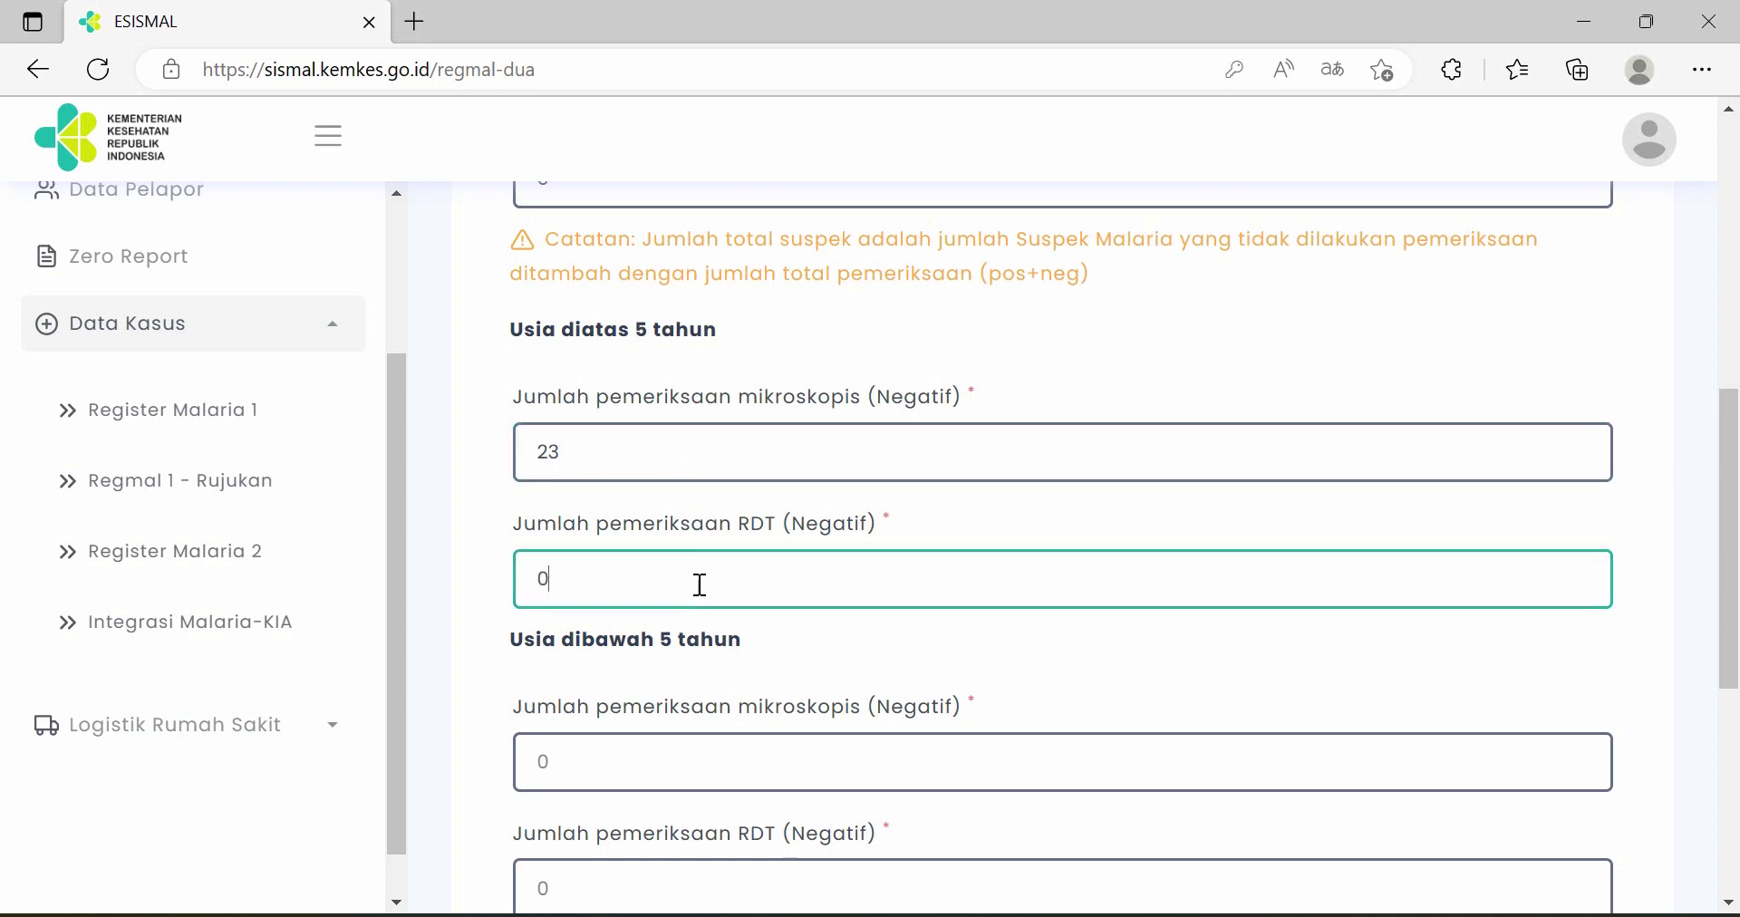
{"action": "scroll", "coordinate": [738, 580], "scroll_direction": "down", "scroll_amount": 2}
{"action": "scroll", "coordinate": [738, 584], "scroll_direction": "down", "scroll_amount": 1}
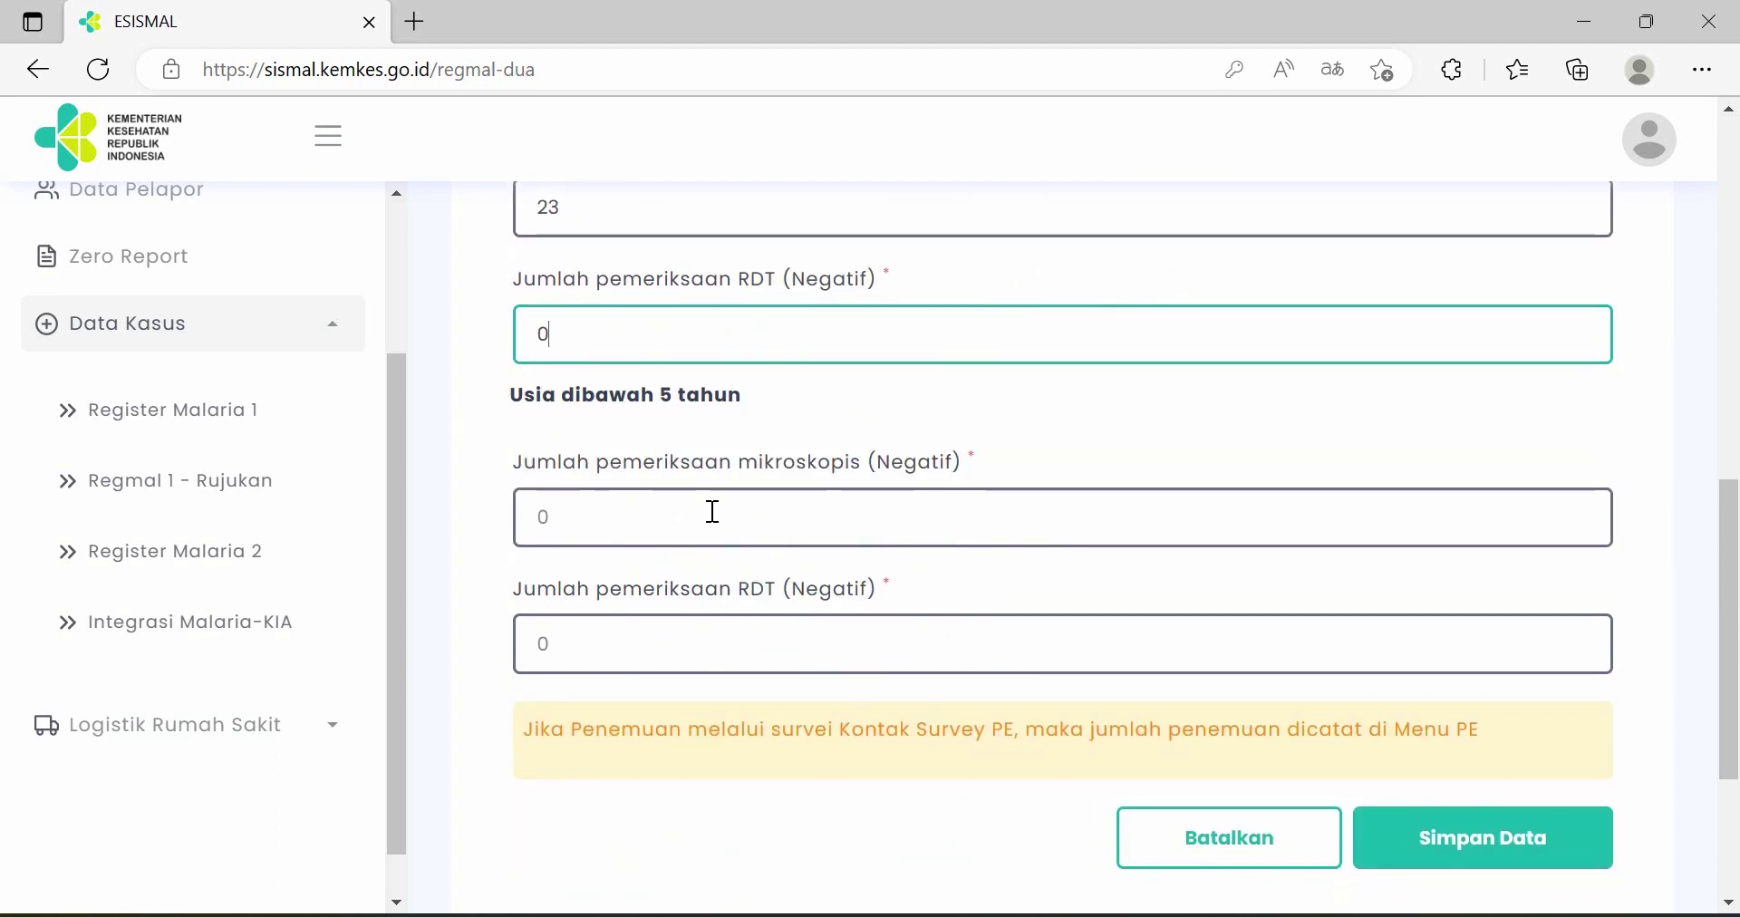
{"action": "left_click", "coordinate": [719, 518]}
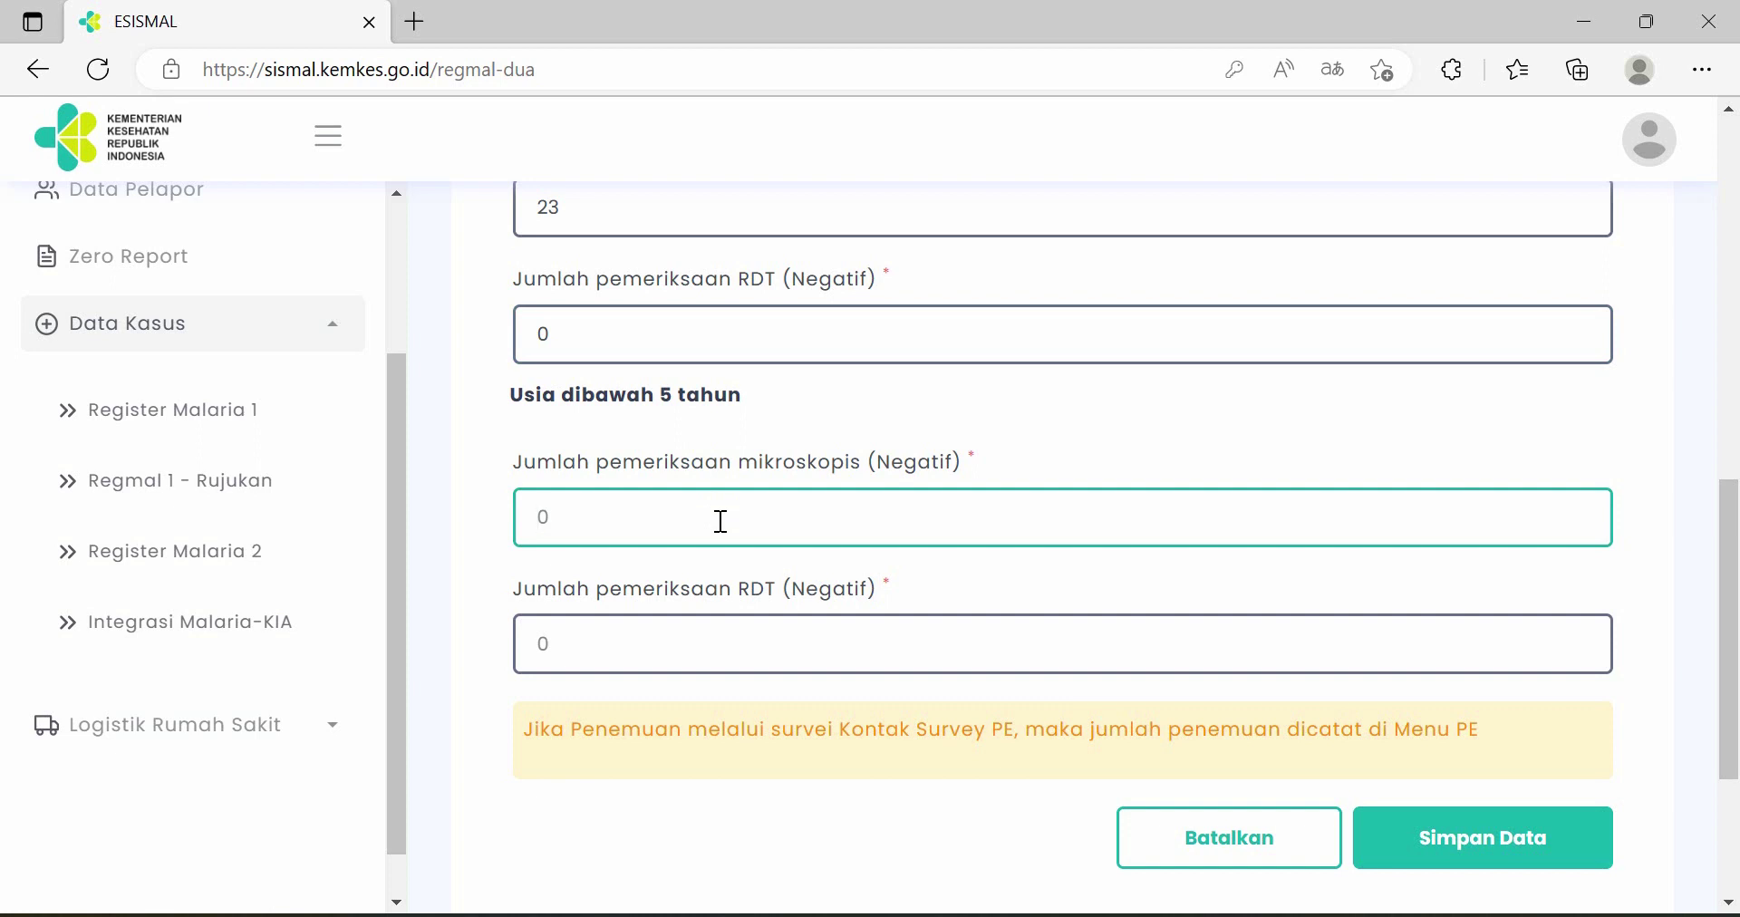
{"action": "type", "text": "2"}
{"action": "left_click", "coordinate": [689, 638]}
{"action": "type", "text": "0"}
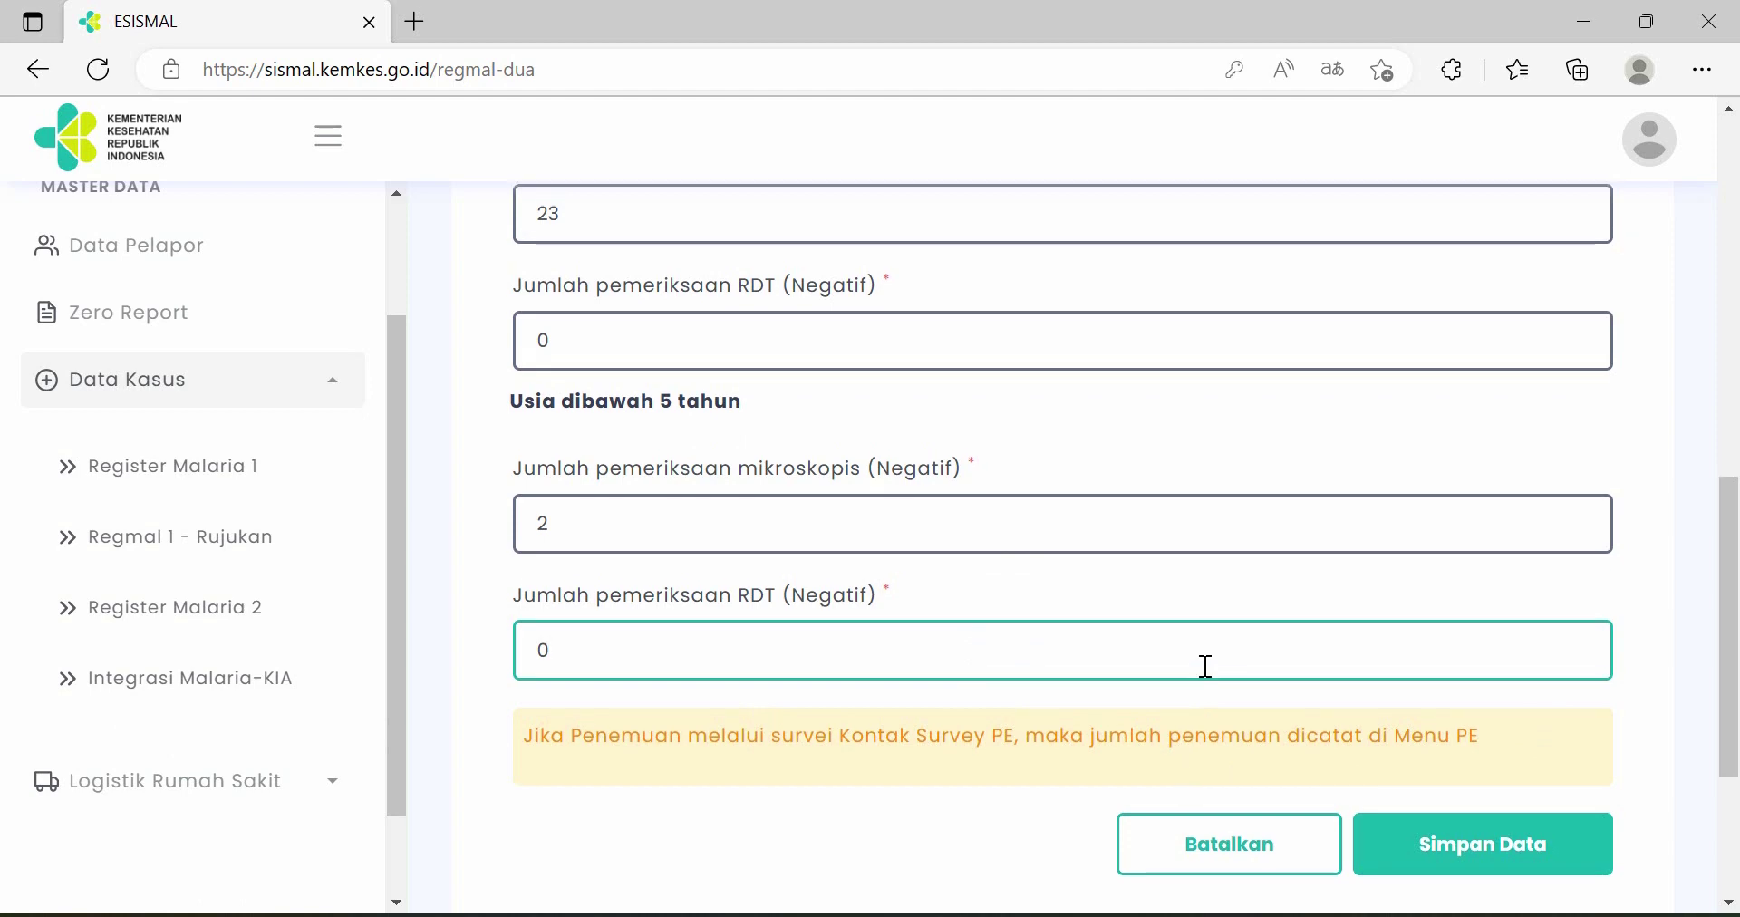
- Save the January 2023 Register Malaria 2 report and go to Integrasi Malaria-KIA
{"action": "scroll", "coordinate": [1204, 664], "scroll_direction": "up", "scroll_amount": 10}
{"action": "scroll", "coordinate": [1208, 662], "scroll_direction": "down", "scroll_amount": 10}
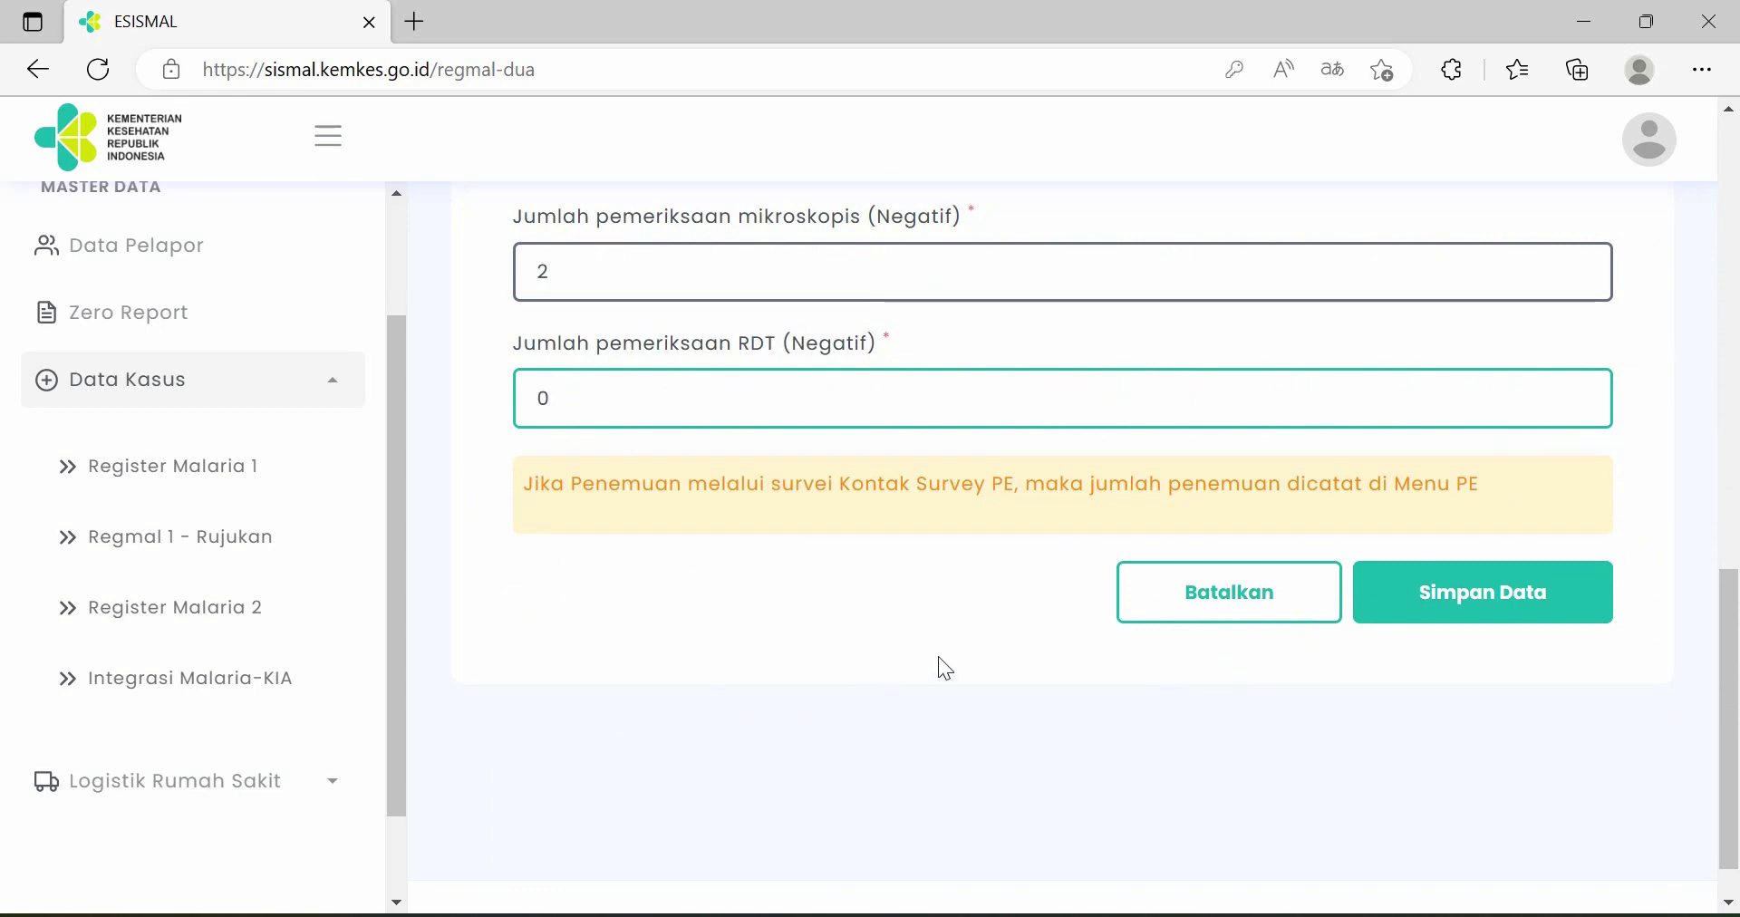
{"action": "scroll", "coordinate": [1031, 647], "scroll_direction": "up", "scroll_amount": 4}
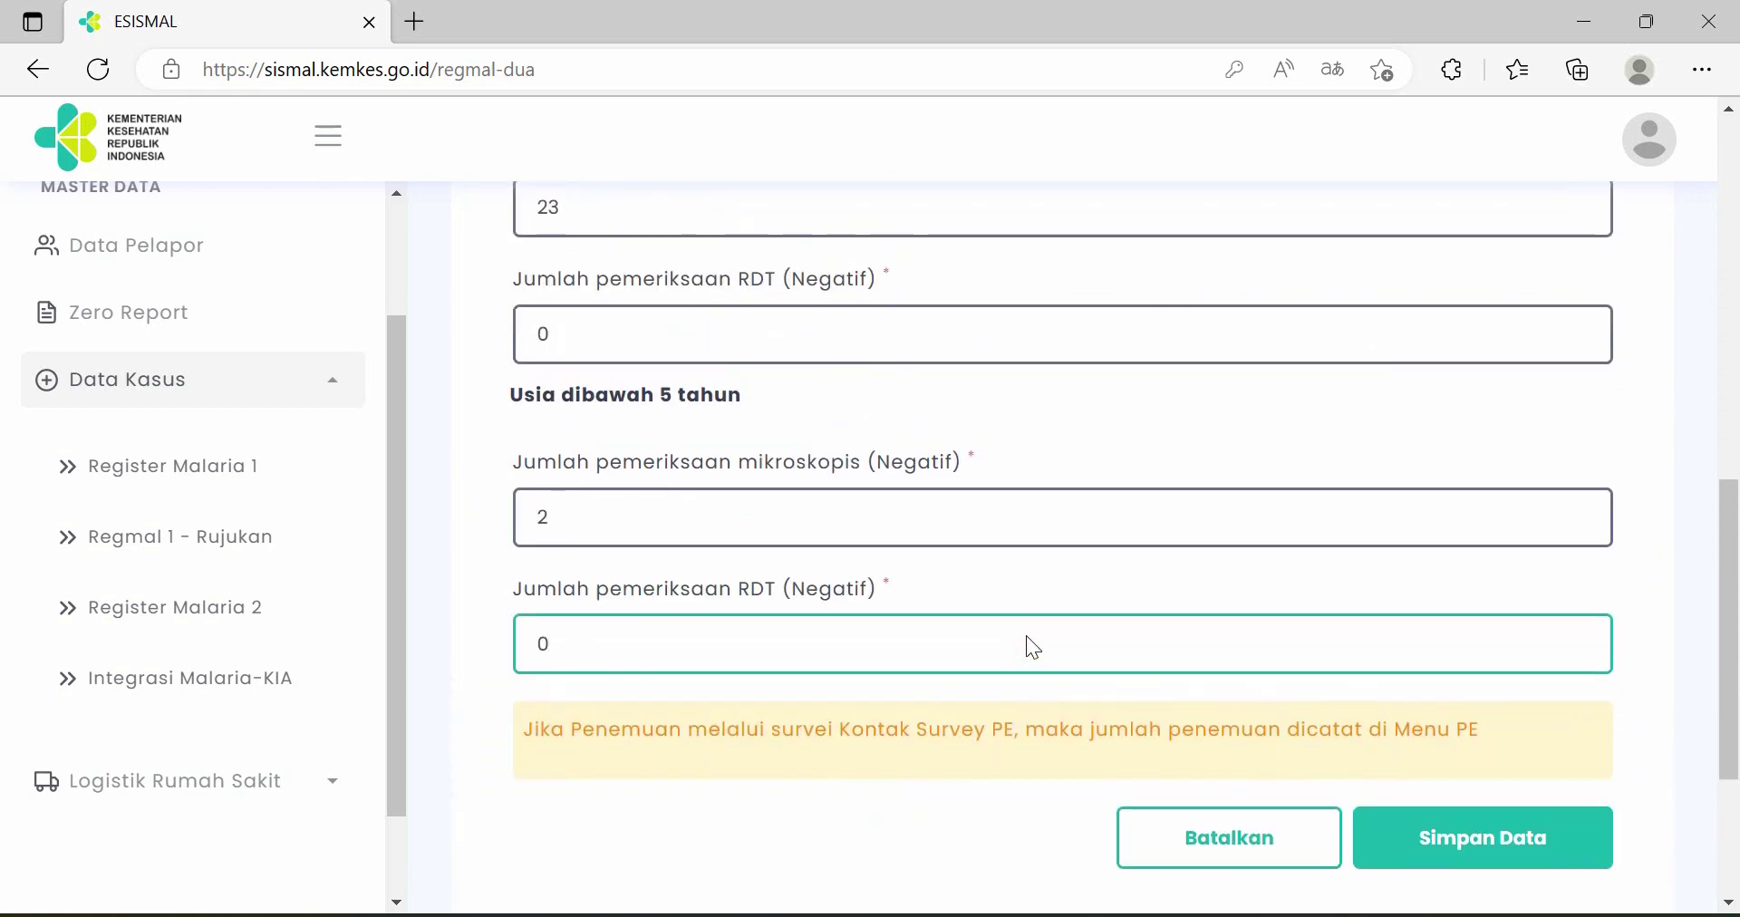
{"action": "scroll", "coordinate": [1029, 636], "scroll_direction": "up", "scroll_amount": 2}
{"action": "scroll", "coordinate": [1028, 636], "scroll_direction": "down", "scroll_amount": 2}
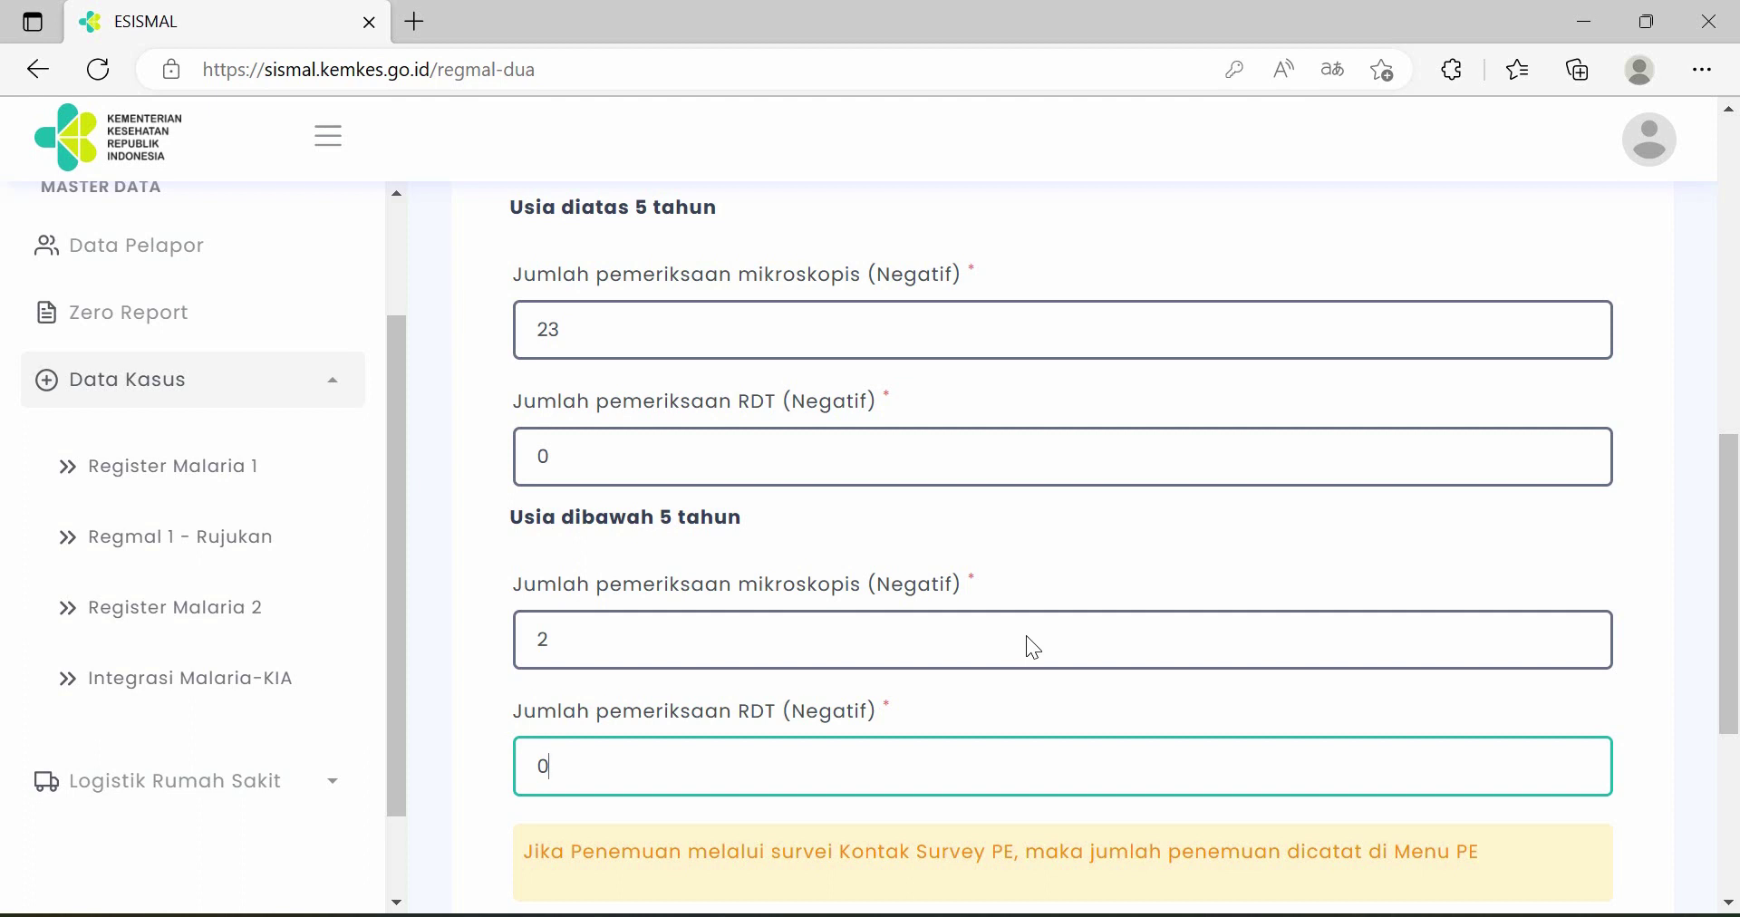
{"action": "scroll", "coordinate": [1027, 636], "scroll_direction": "down", "scroll_amount": 2}
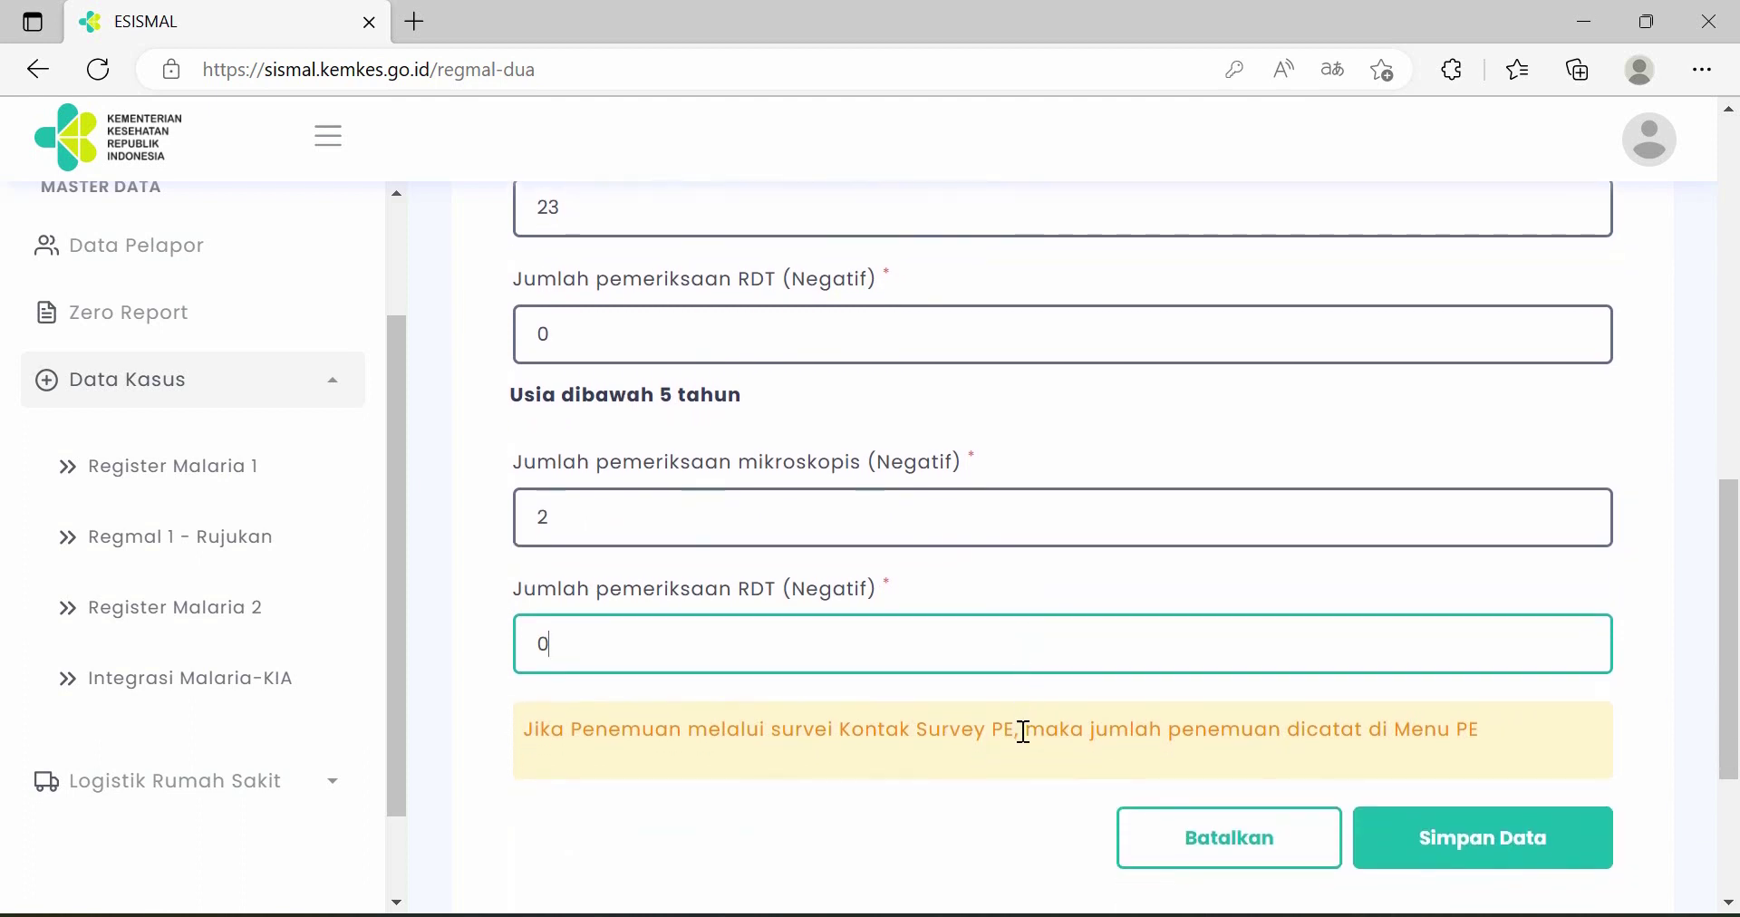
{"action": "left_click", "coordinate": [1484, 836]}
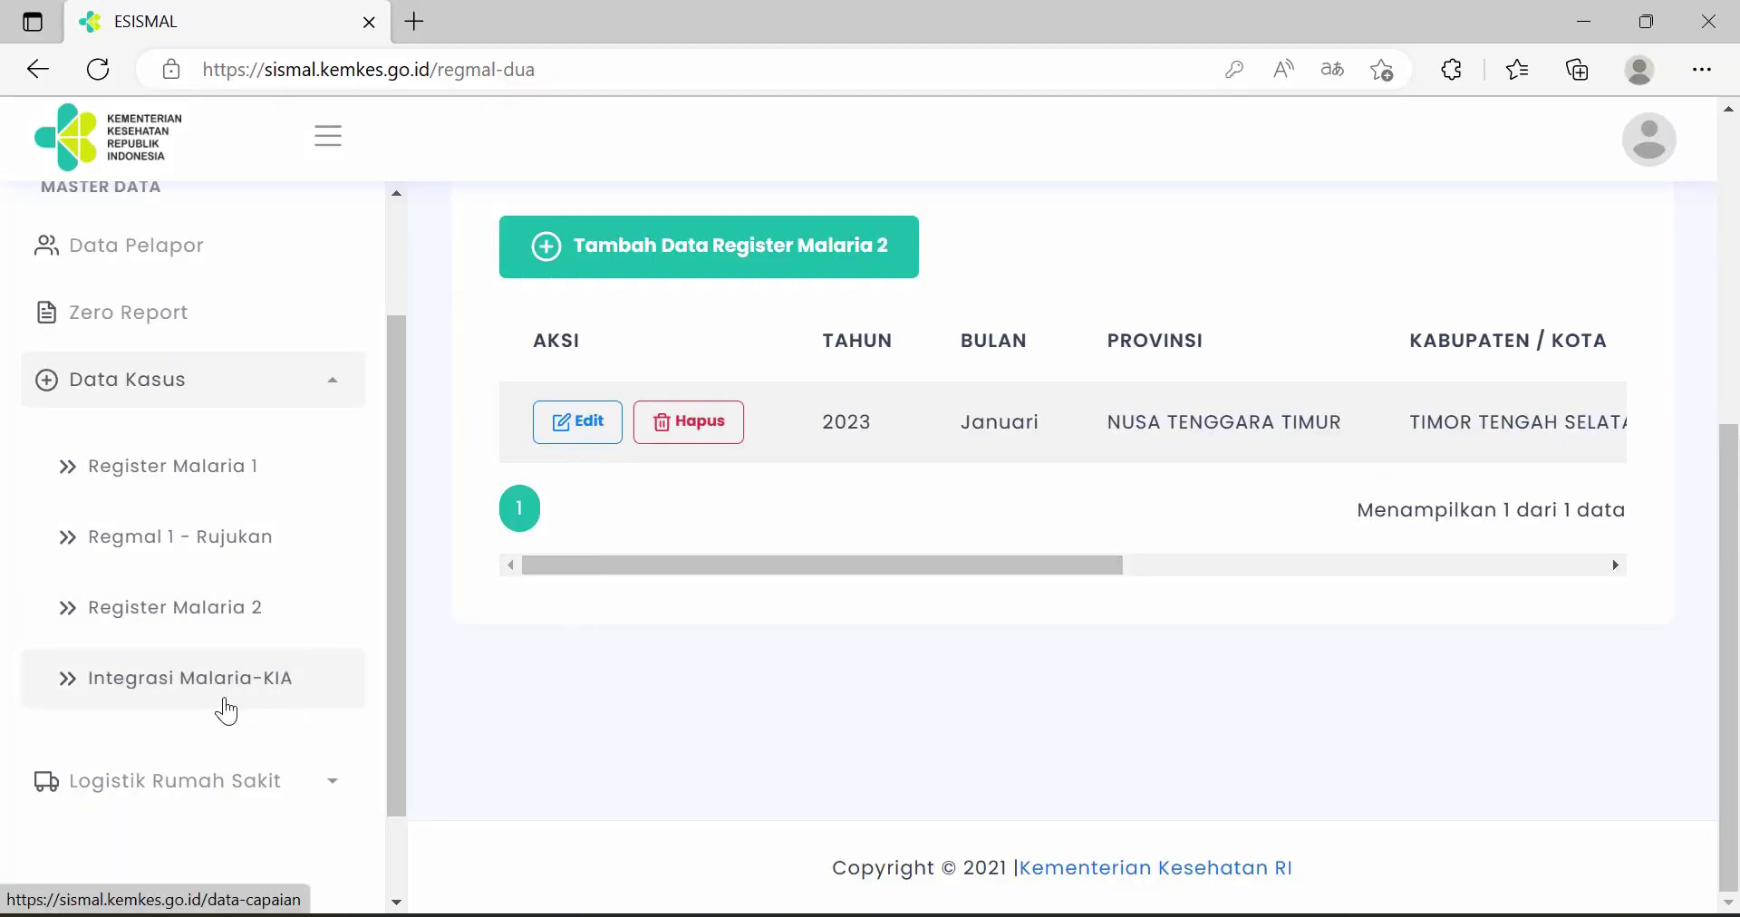
{"action": "left_click", "coordinate": [233, 708]}
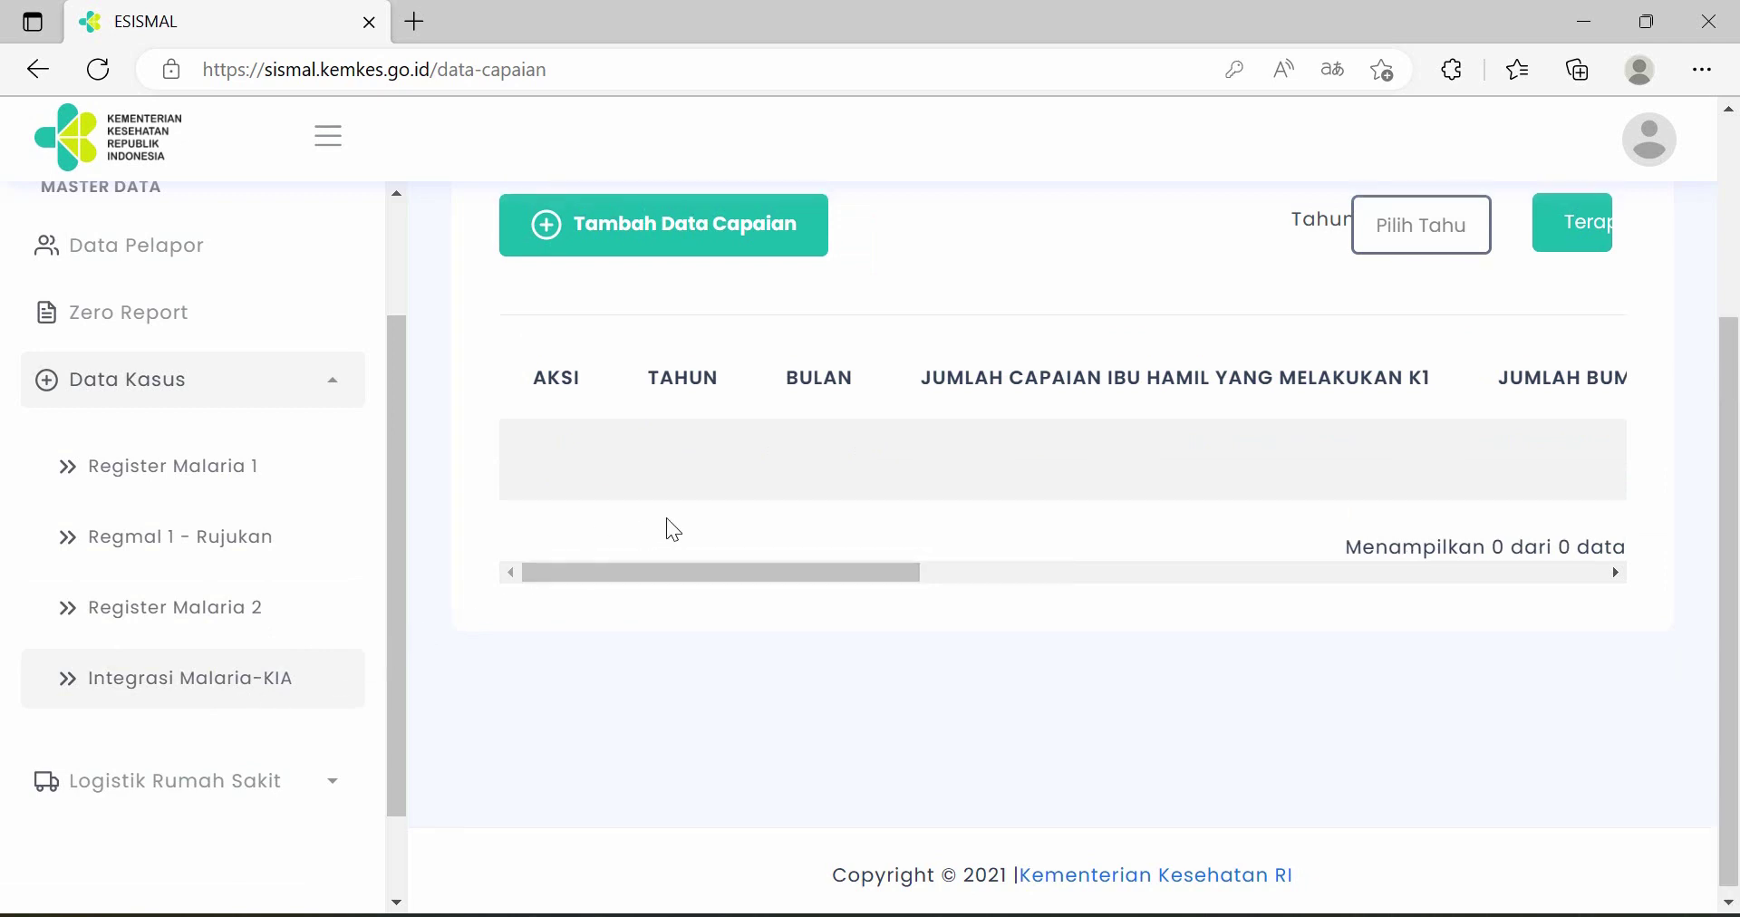
- Add a new achievement record for Tahun 2023, Bulan Januari
{"action": "scroll", "coordinate": [666, 518], "scroll_direction": "up", "scroll_amount": 1}
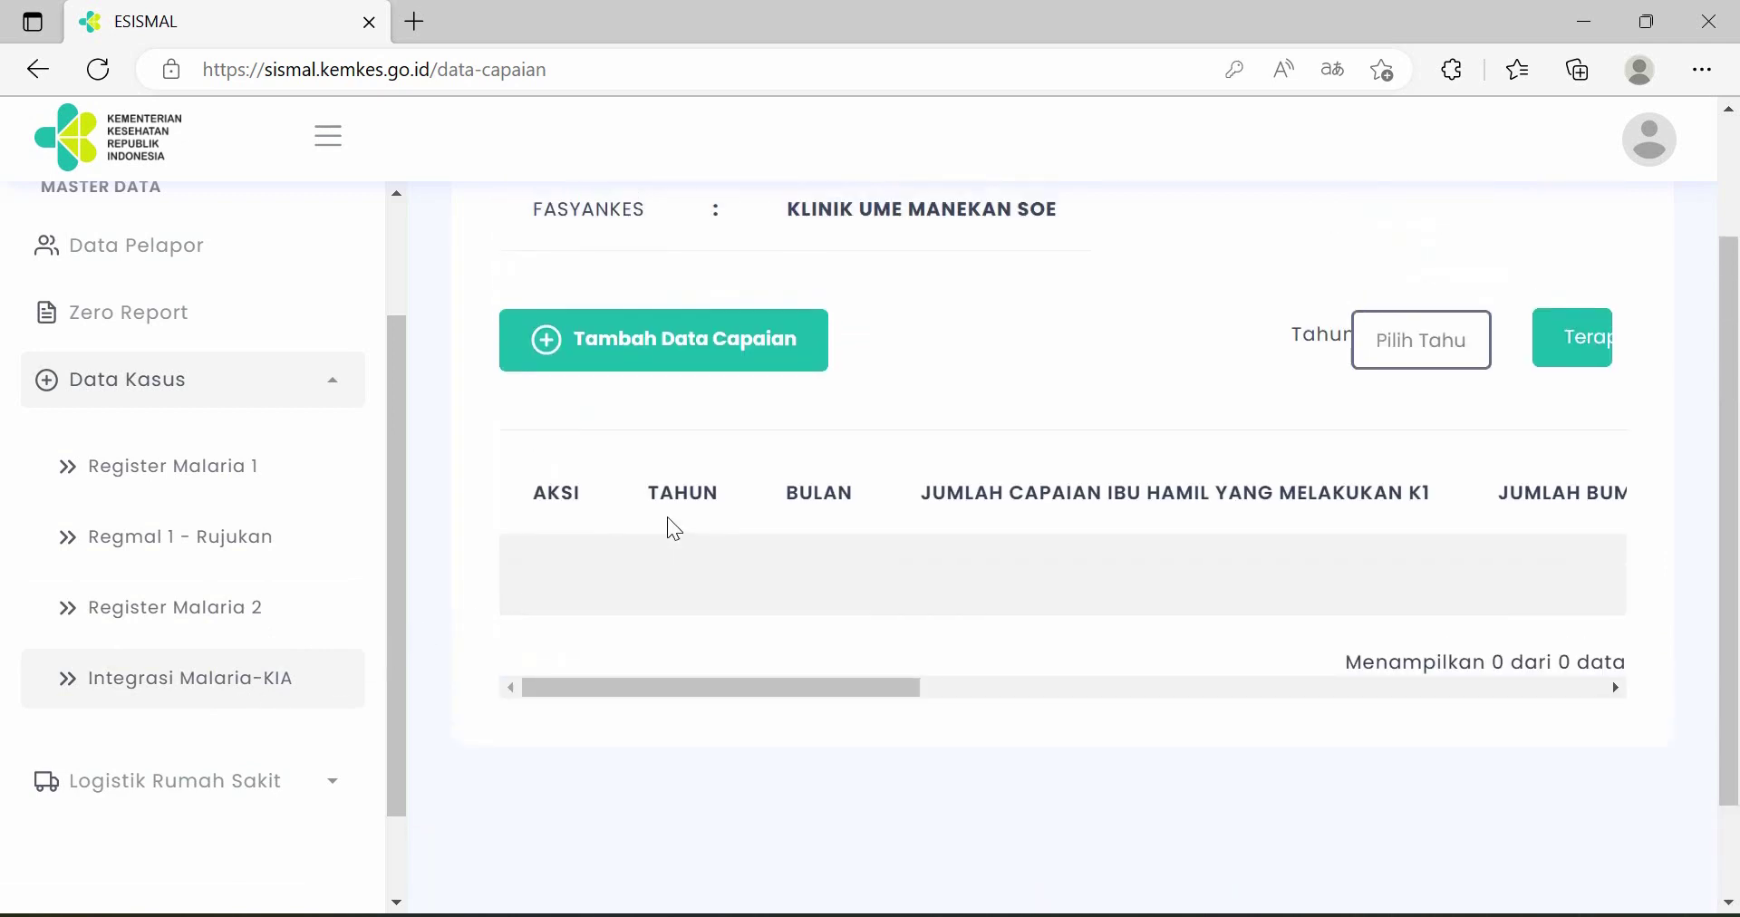
{"action": "left_click", "coordinate": [699, 367]}
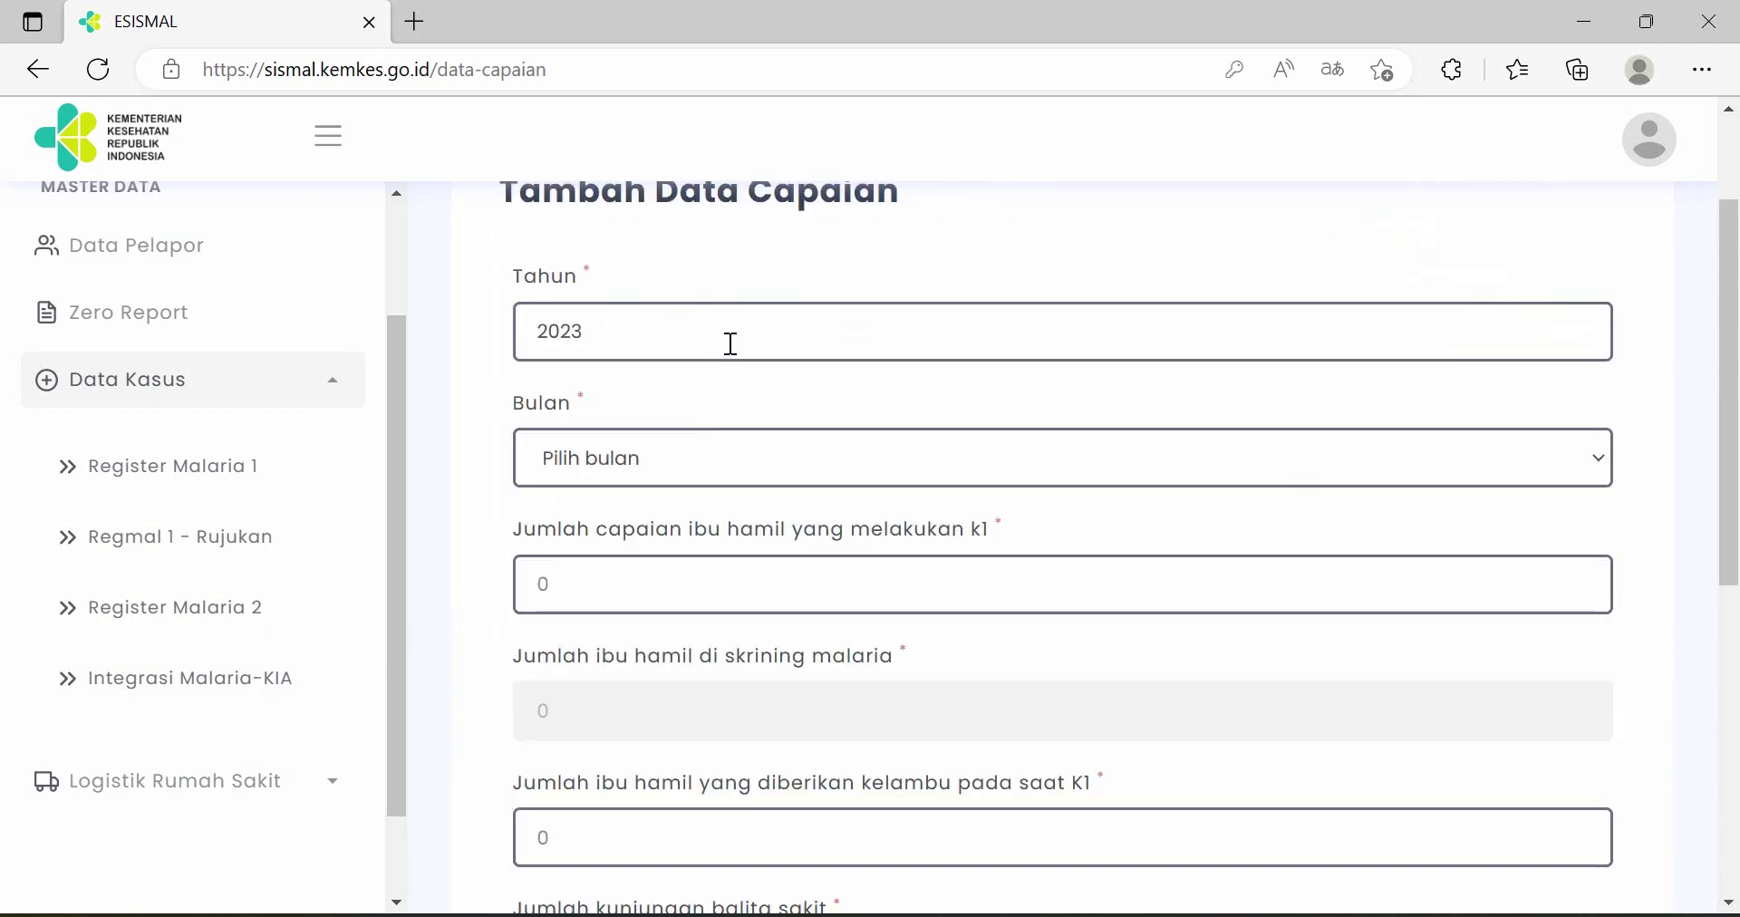
{"action": "left_click", "coordinate": [730, 344]}
{"action": "left_click", "coordinate": [582, 504]}
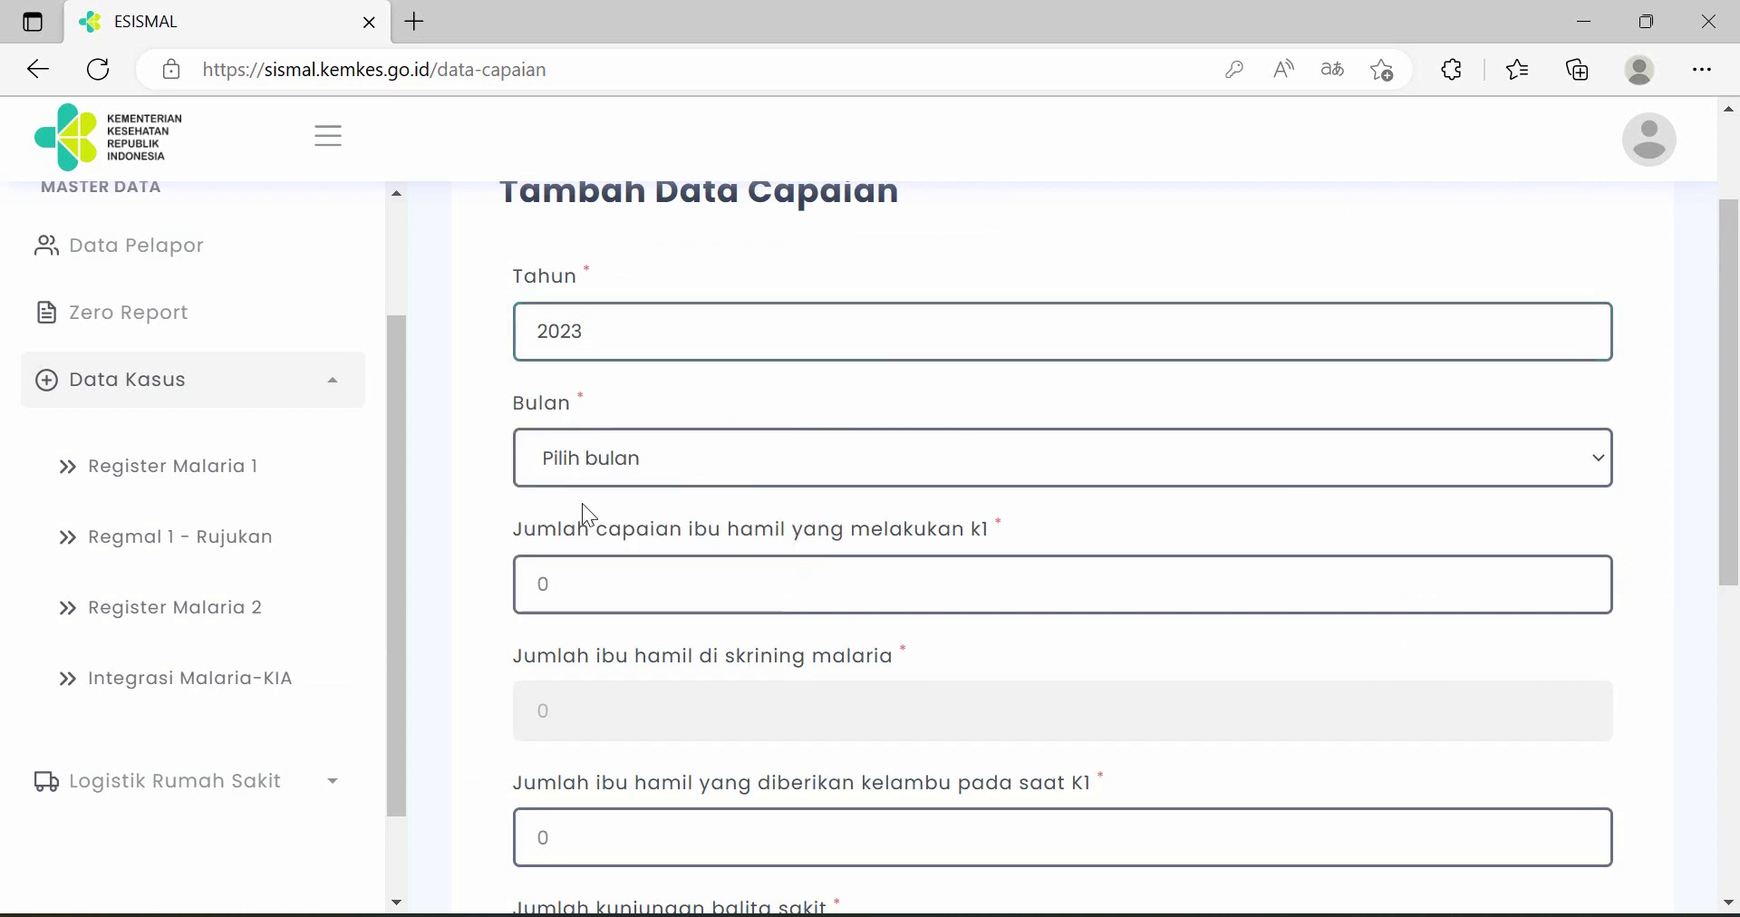
{"action": "scroll", "coordinate": [664, 451], "scroll_direction": "down", "scroll_amount": 1}
{"action": "left_click", "coordinate": [699, 338]}
{"action": "left_click", "coordinate": [644, 411]}
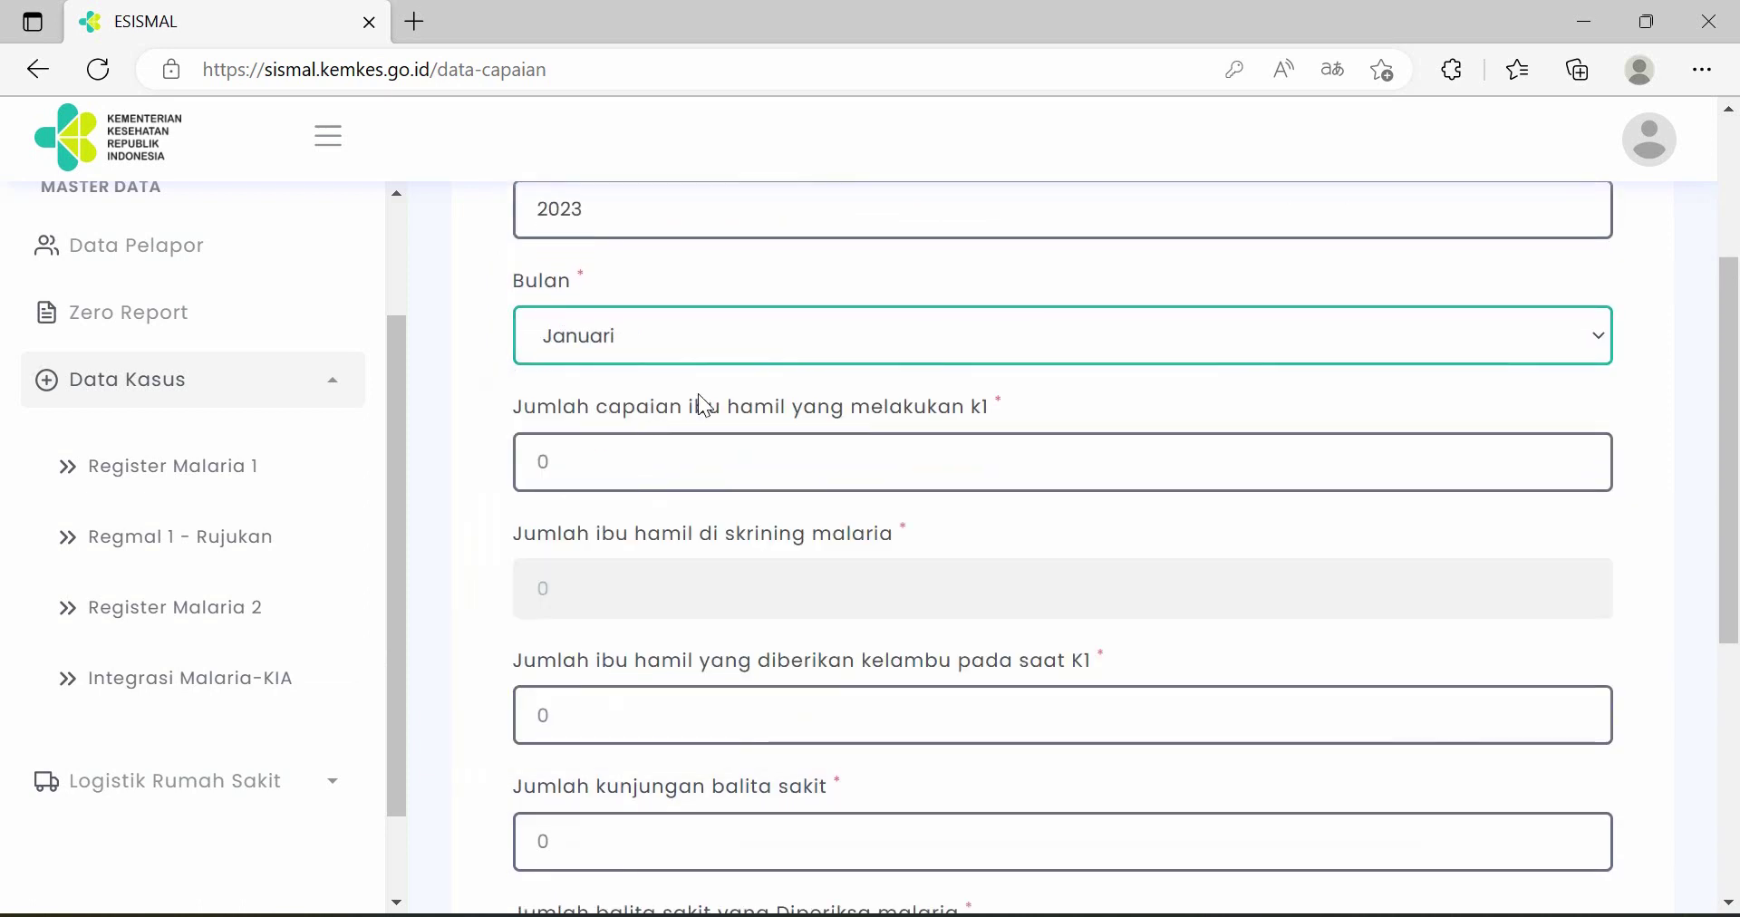
{"action": "scroll", "coordinate": [727, 453], "scroll_direction": "down", "scroll_amount": 1}
- Enter 12 pregnant women at K1, 10 bed nets, 0 sick toddler visits, and save
{"action": "left_click", "coordinate": [715, 342]}
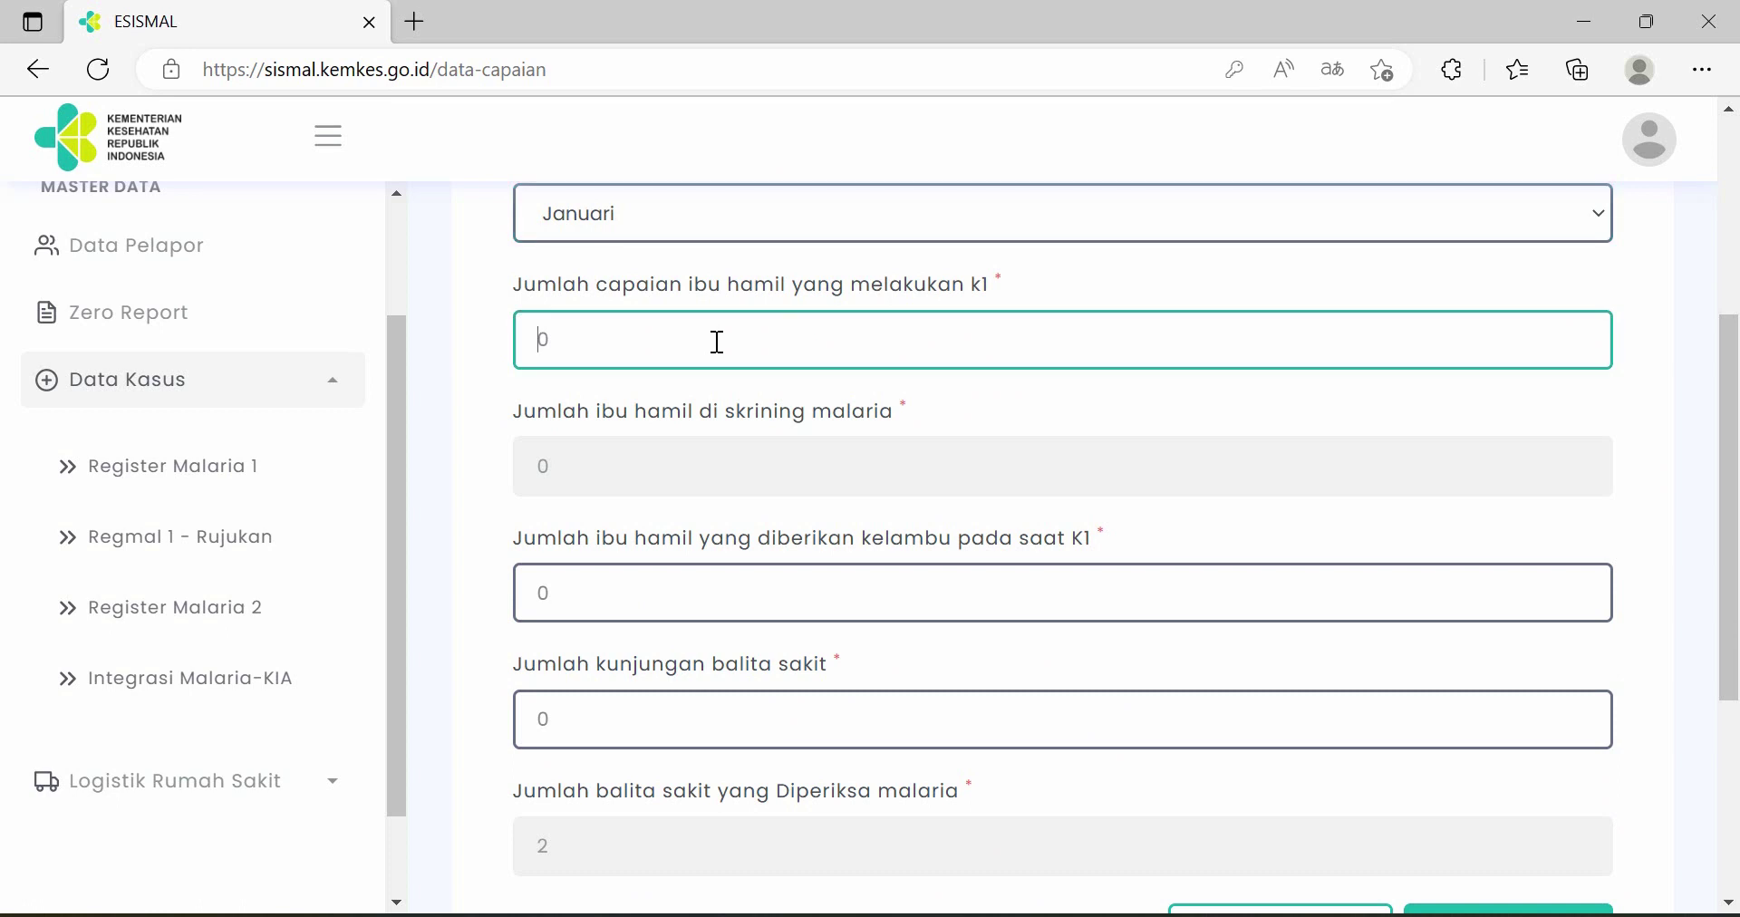
{"action": "type", "text": "12"}
{"action": "left_click", "coordinate": [659, 601]}
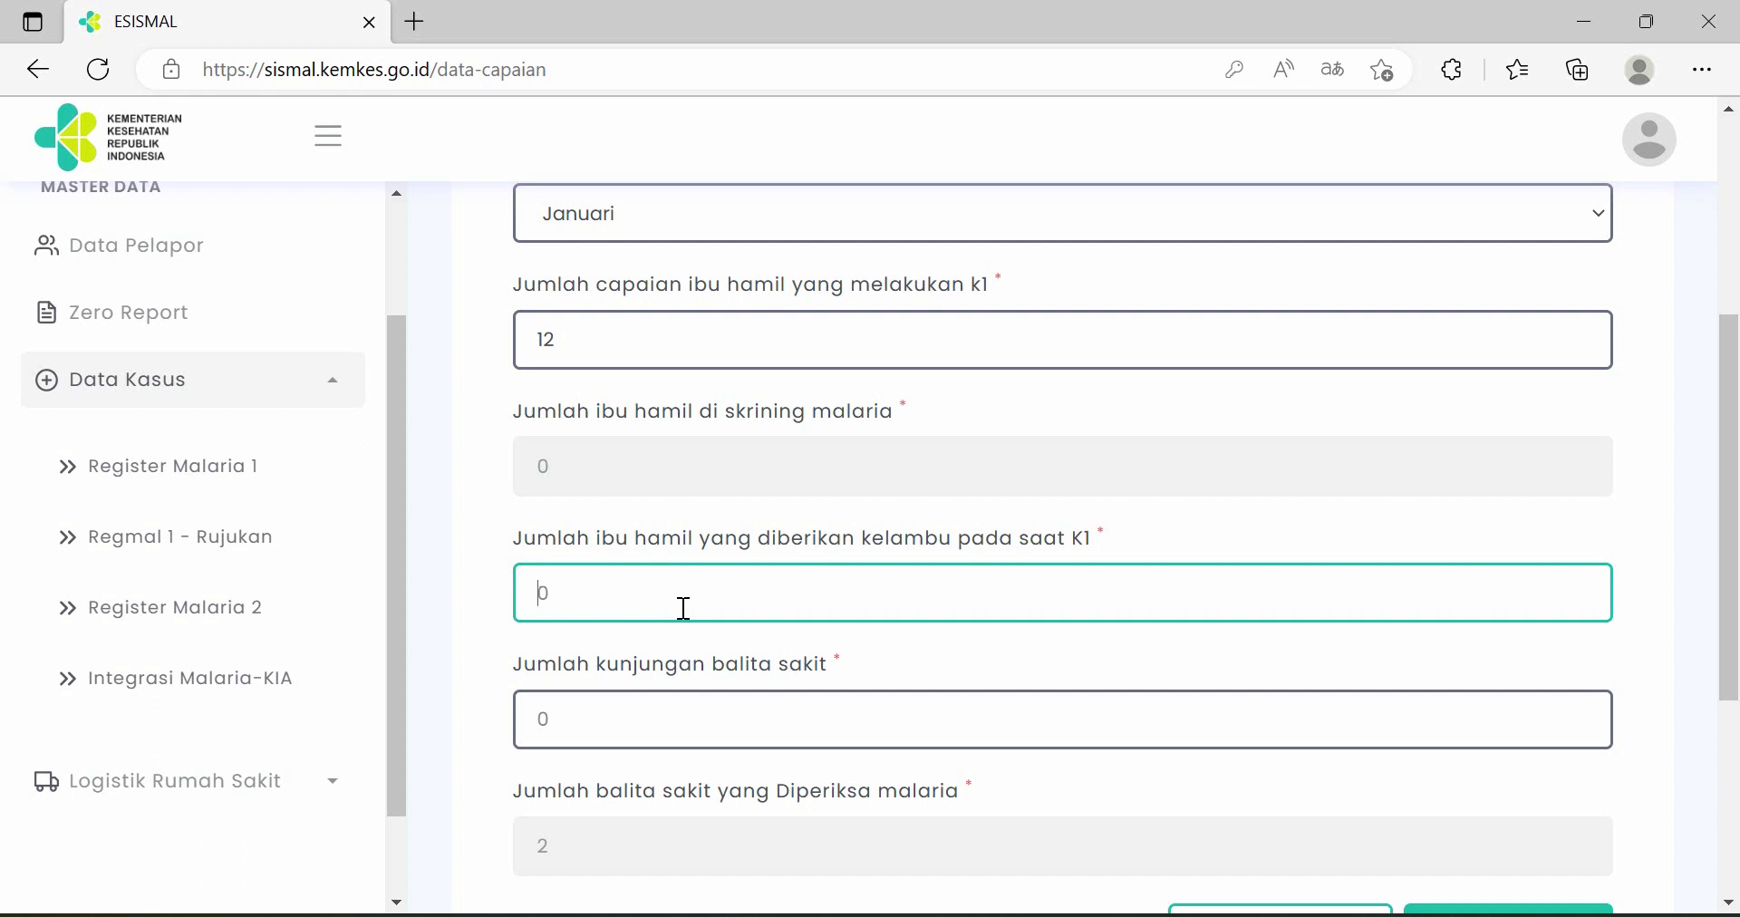
{"action": "type", "text": "10"}
{"action": "left_click", "coordinate": [711, 719]}
{"action": "scroll", "coordinate": [698, 661], "scroll_direction": "down", "scroll_amount": 3}
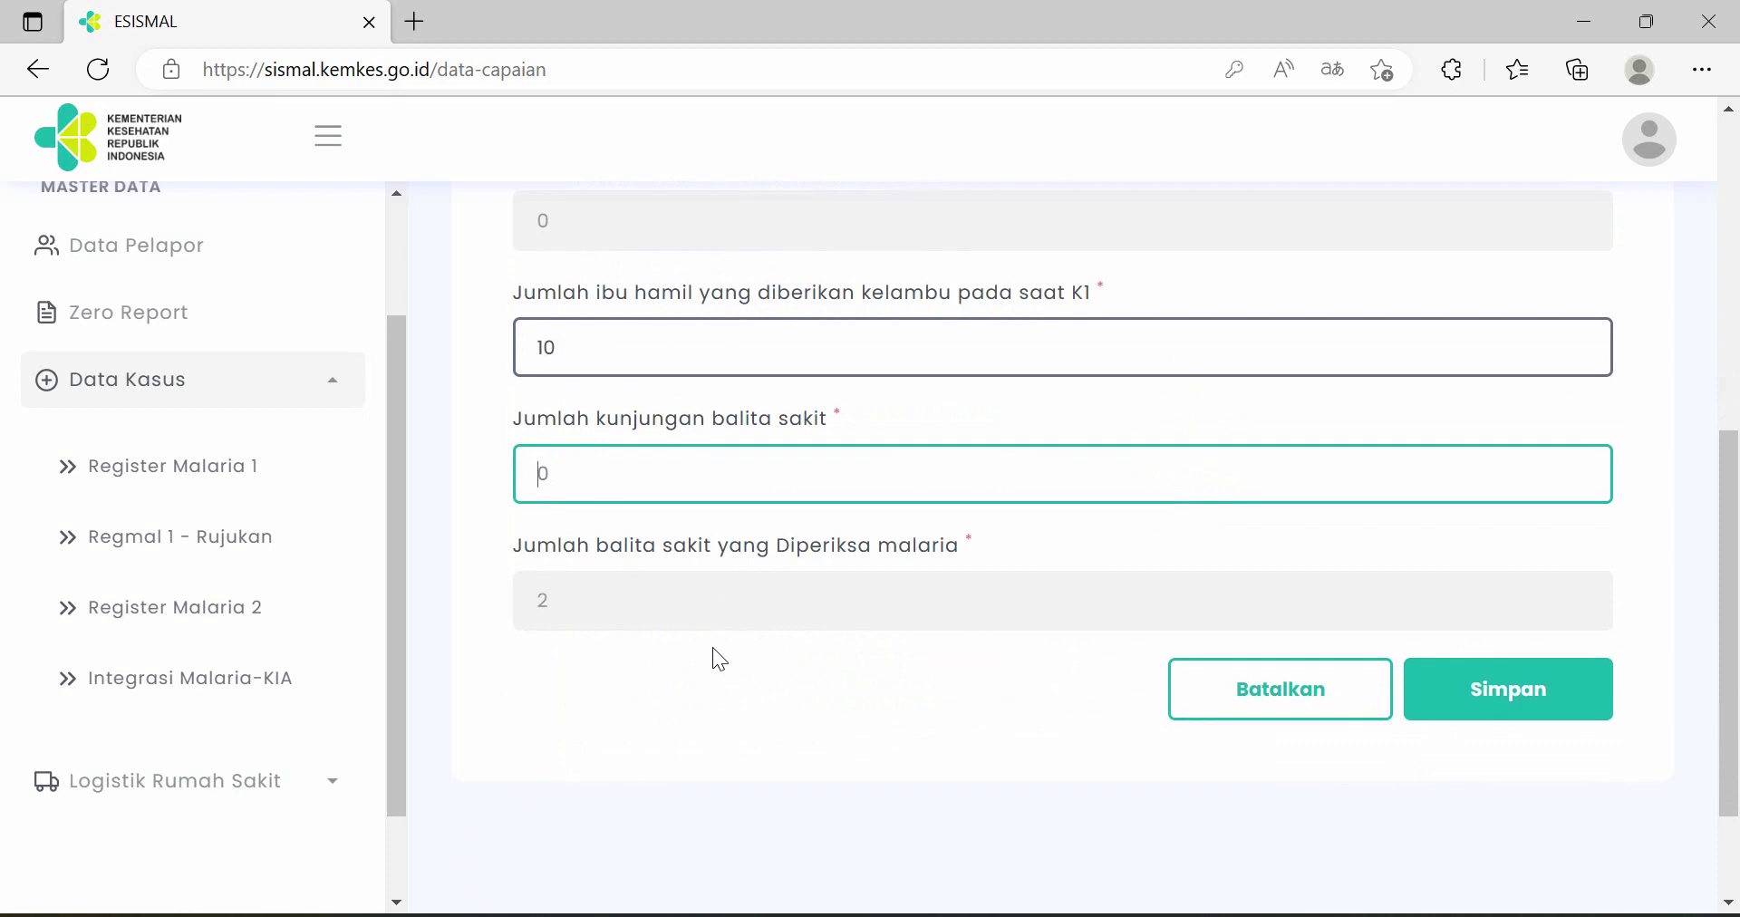
{"action": "type", "text": "0"}
{"action": "left_click", "coordinate": [1502, 702]}
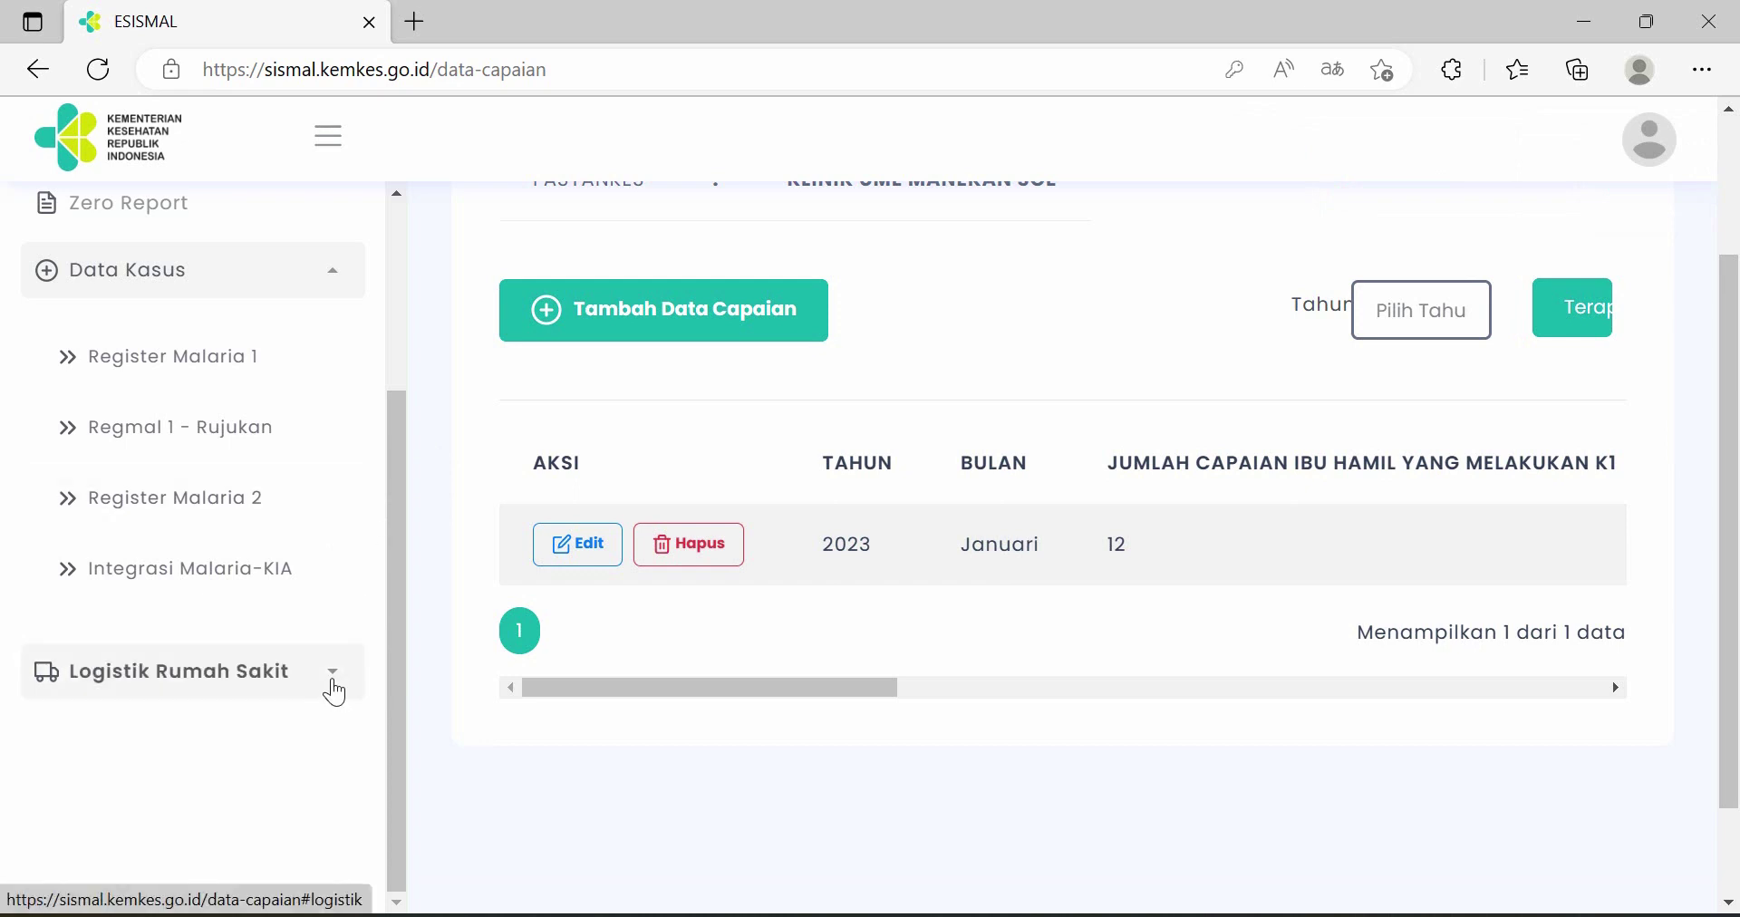
- Go to the hospital logistics Input Stok page and start a new stock entry
{"action": "left_click", "coordinate": [335, 693]}
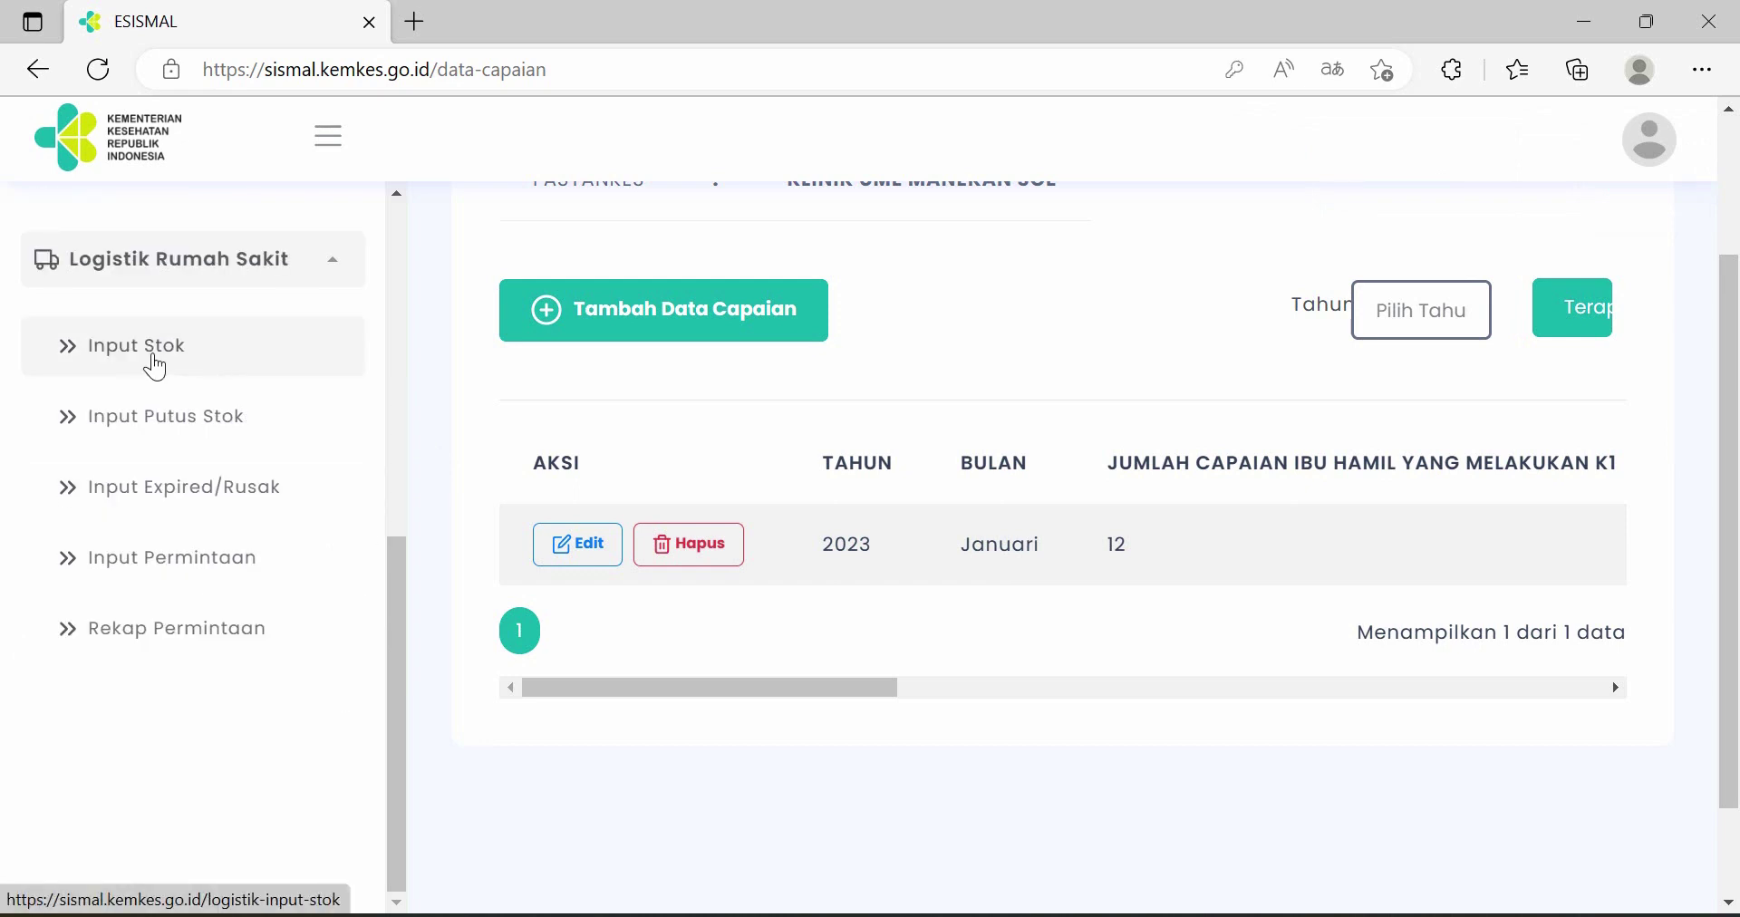
{"action": "left_click", "coordinate": [154, 362]}
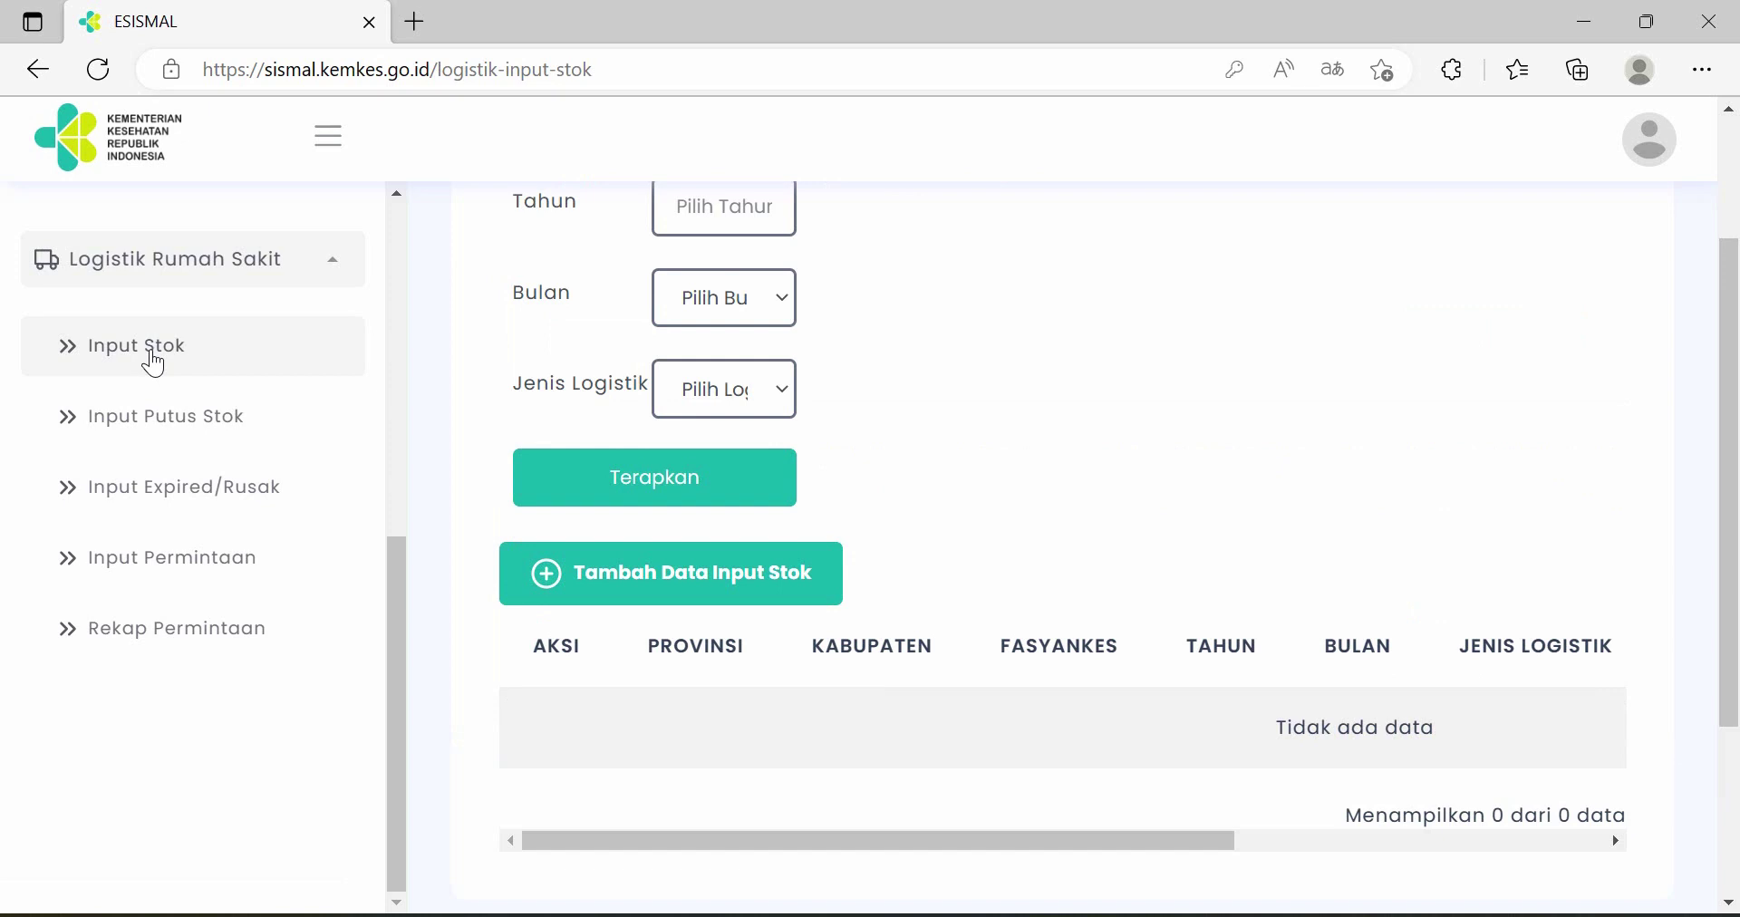
{"action": "scroll", "coordinate": [801, 493], "scroll_direction": "down", "scroll_amount": 1}
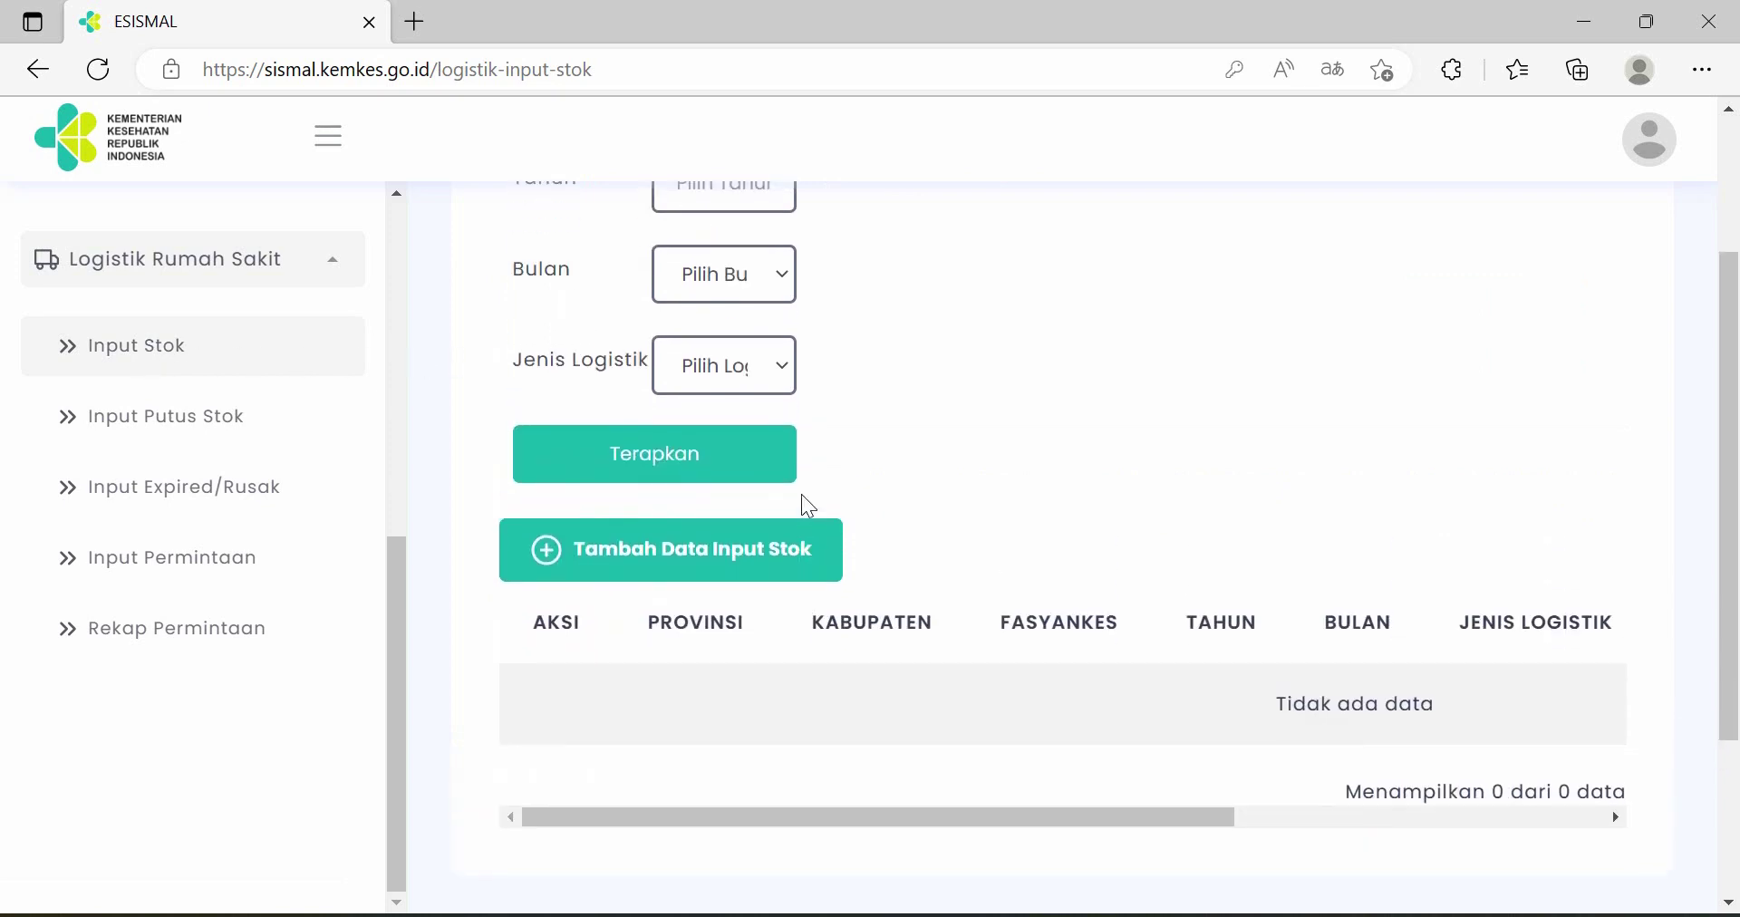
{"action": "scroll", "coordinate": [785, 412], "scroll_direction": "up", "scroll_amount": 3}
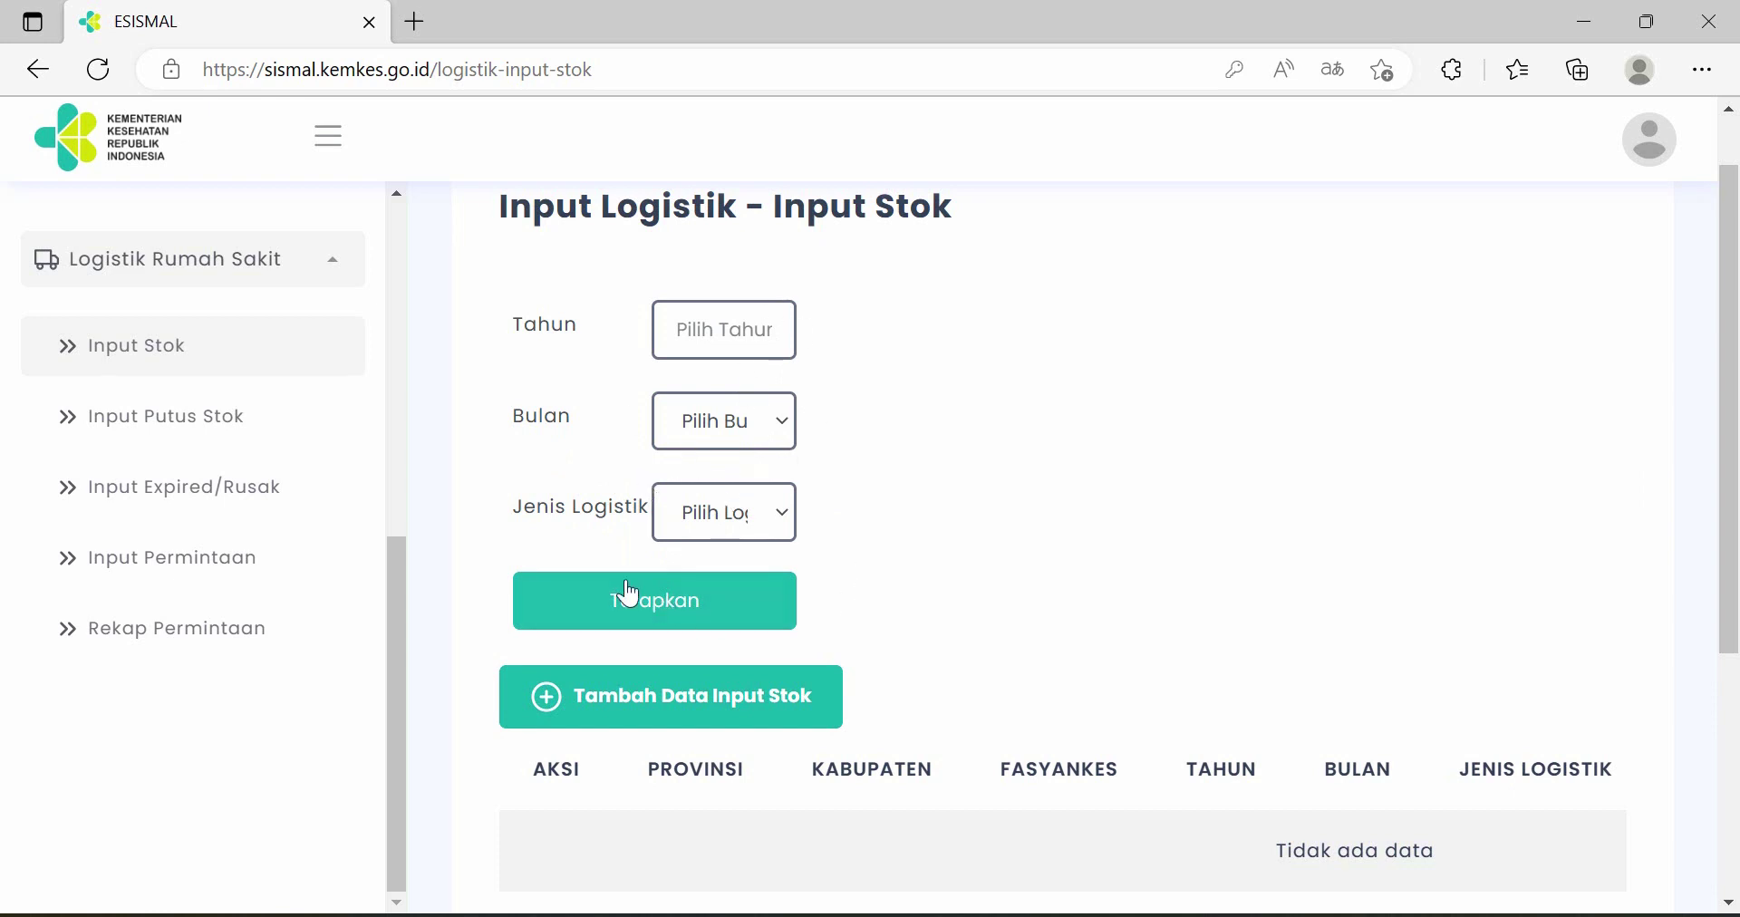
{"action": "scroll", "coordinate": [929, 565], "scroll_direction": "down", "scroll_amount": 1}
{"action": "scroll", "coordinate": [928, 567], "scroll_direction": "down", "scroll_amount": 2}
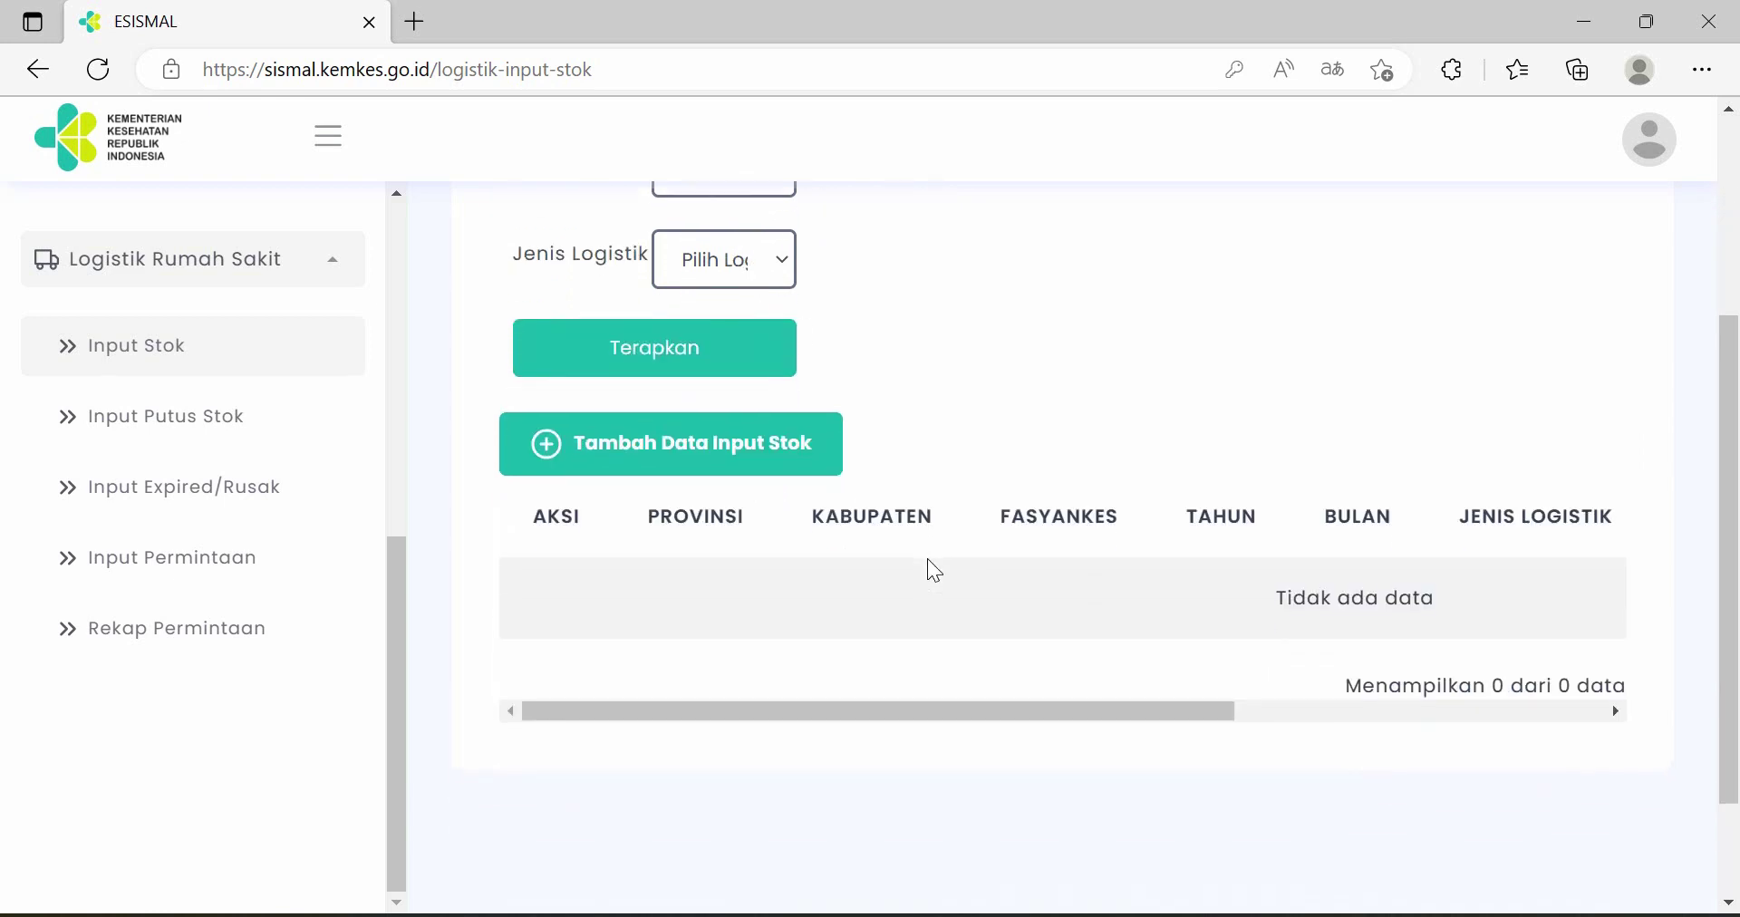
{"action": "scroll", "coordinate": [702, 444], "scroll_direction": "down", "scroll_amount": 2}
{"action": "left_click", "coordinate": [689, 362]}
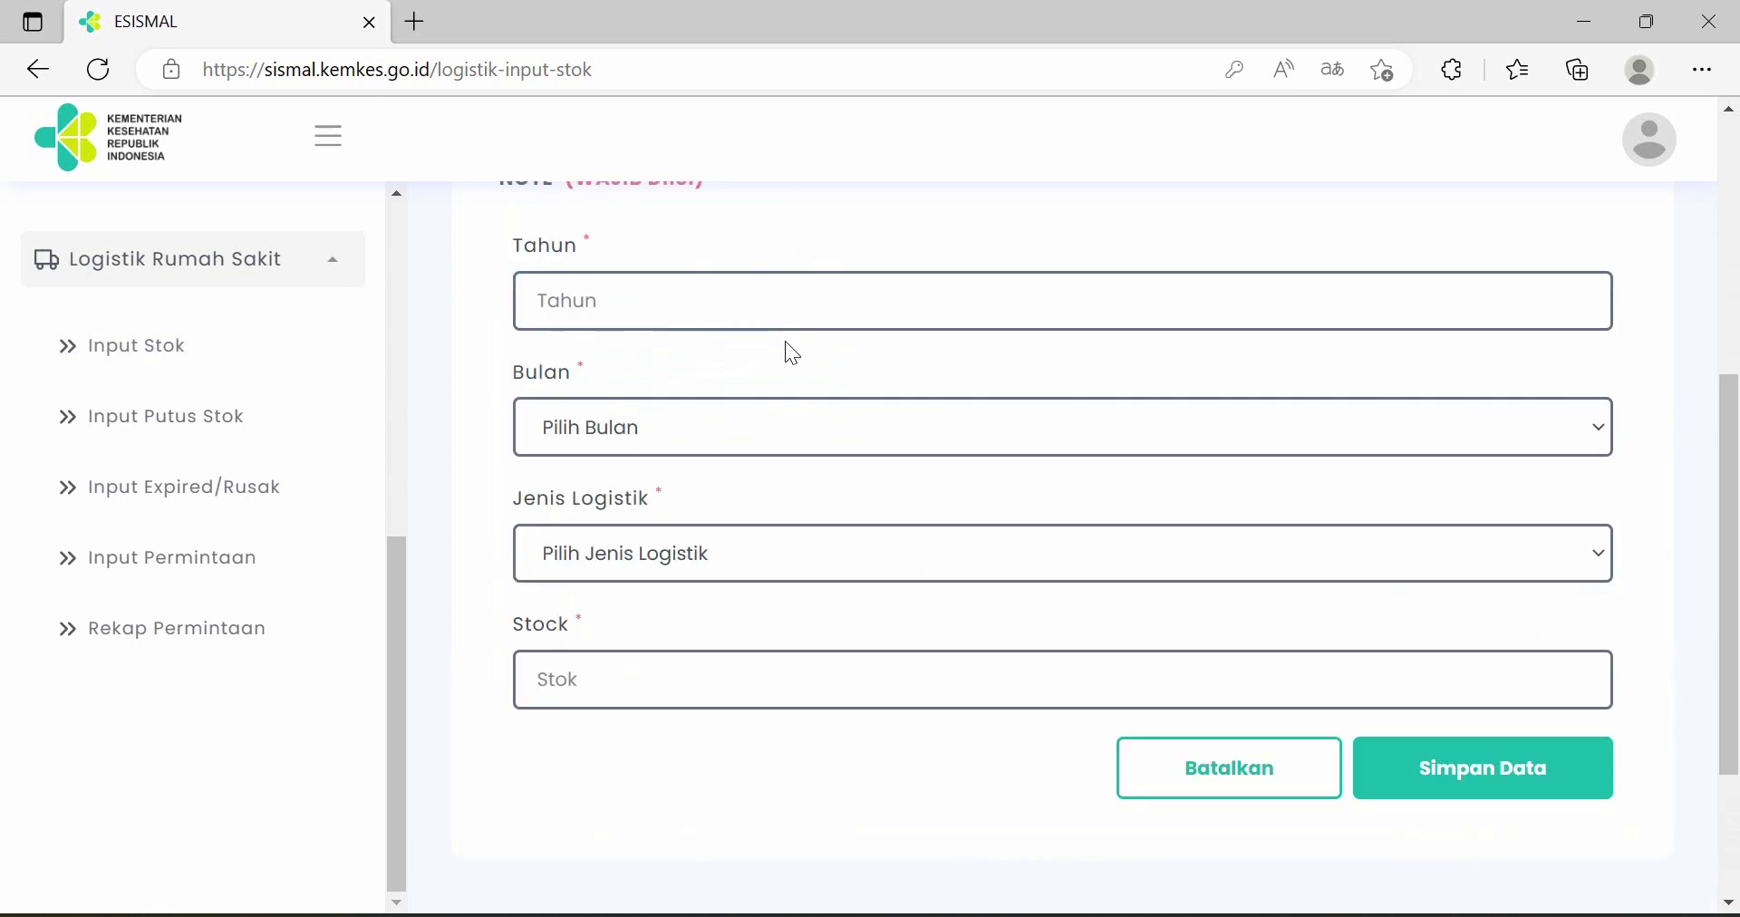
- Set the entry to year 2023, month Januari, logistics type DHP (Tablet)
{"action": "scroll", "coordinate": [899, 465], "scroll_direction": "up", "scroll_amount": 1}
{"action": "left_click", "coordinate": [843, 442]}
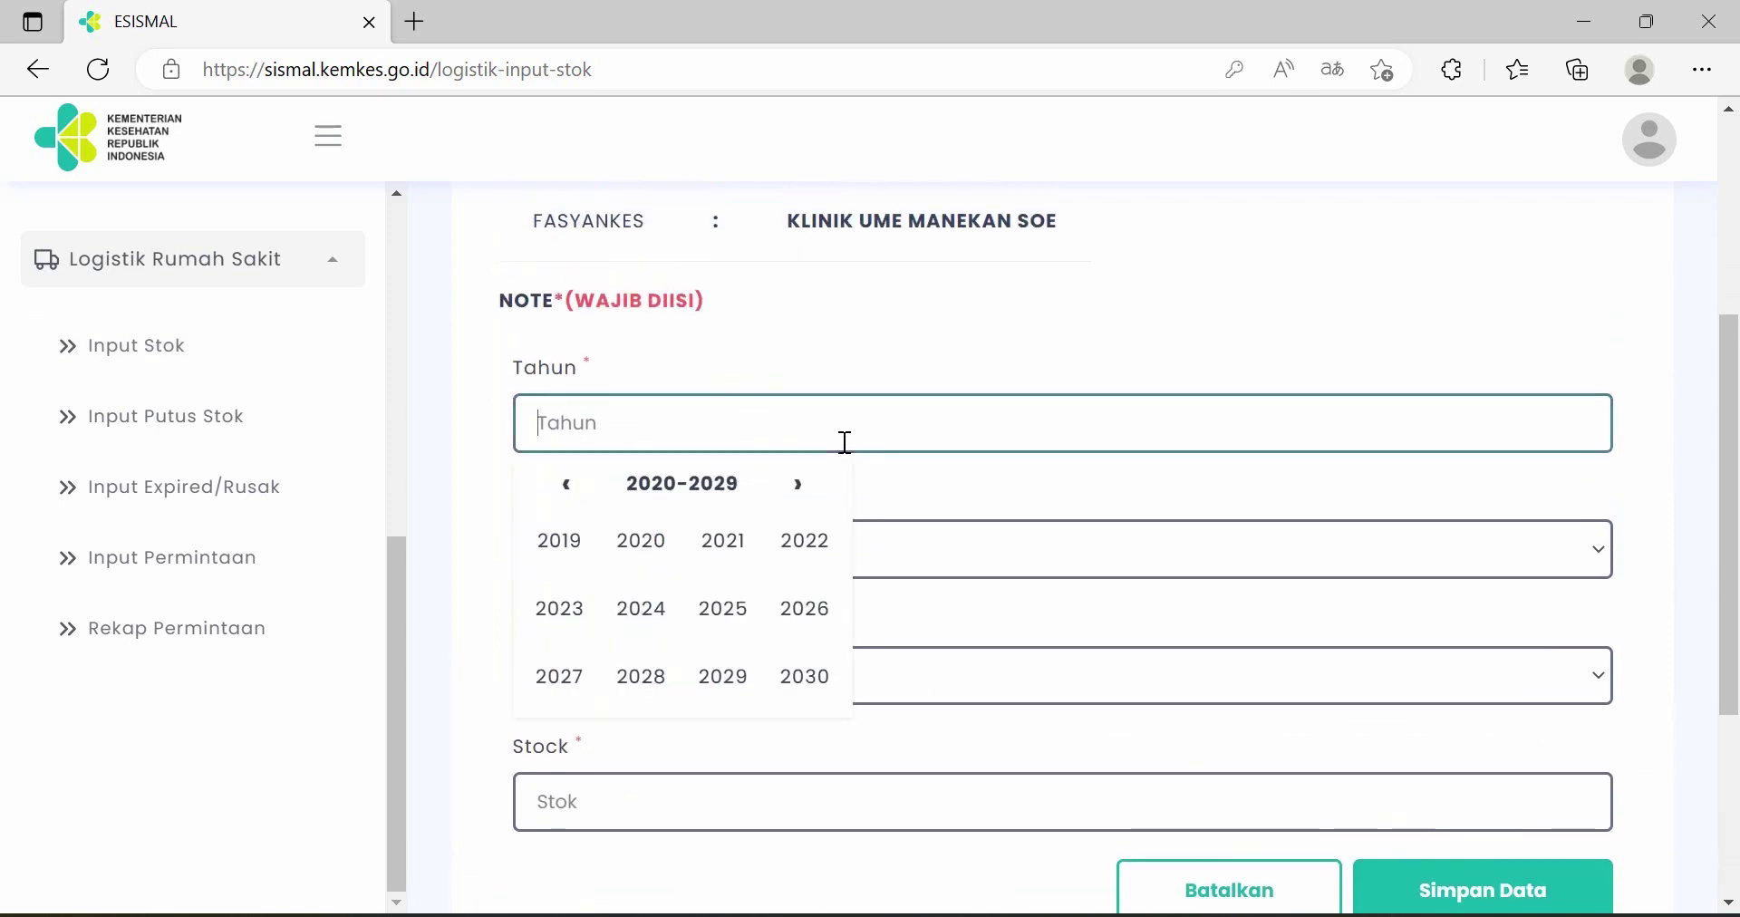
{"action": "left_click", "coordinate": [559, 608]}
{"action": "scroll", "coordinate": [694, 480], "scroll_direction": "down", "scroll_amount": 1}
{"action": "left_click", "coordinate": [693, 427]}
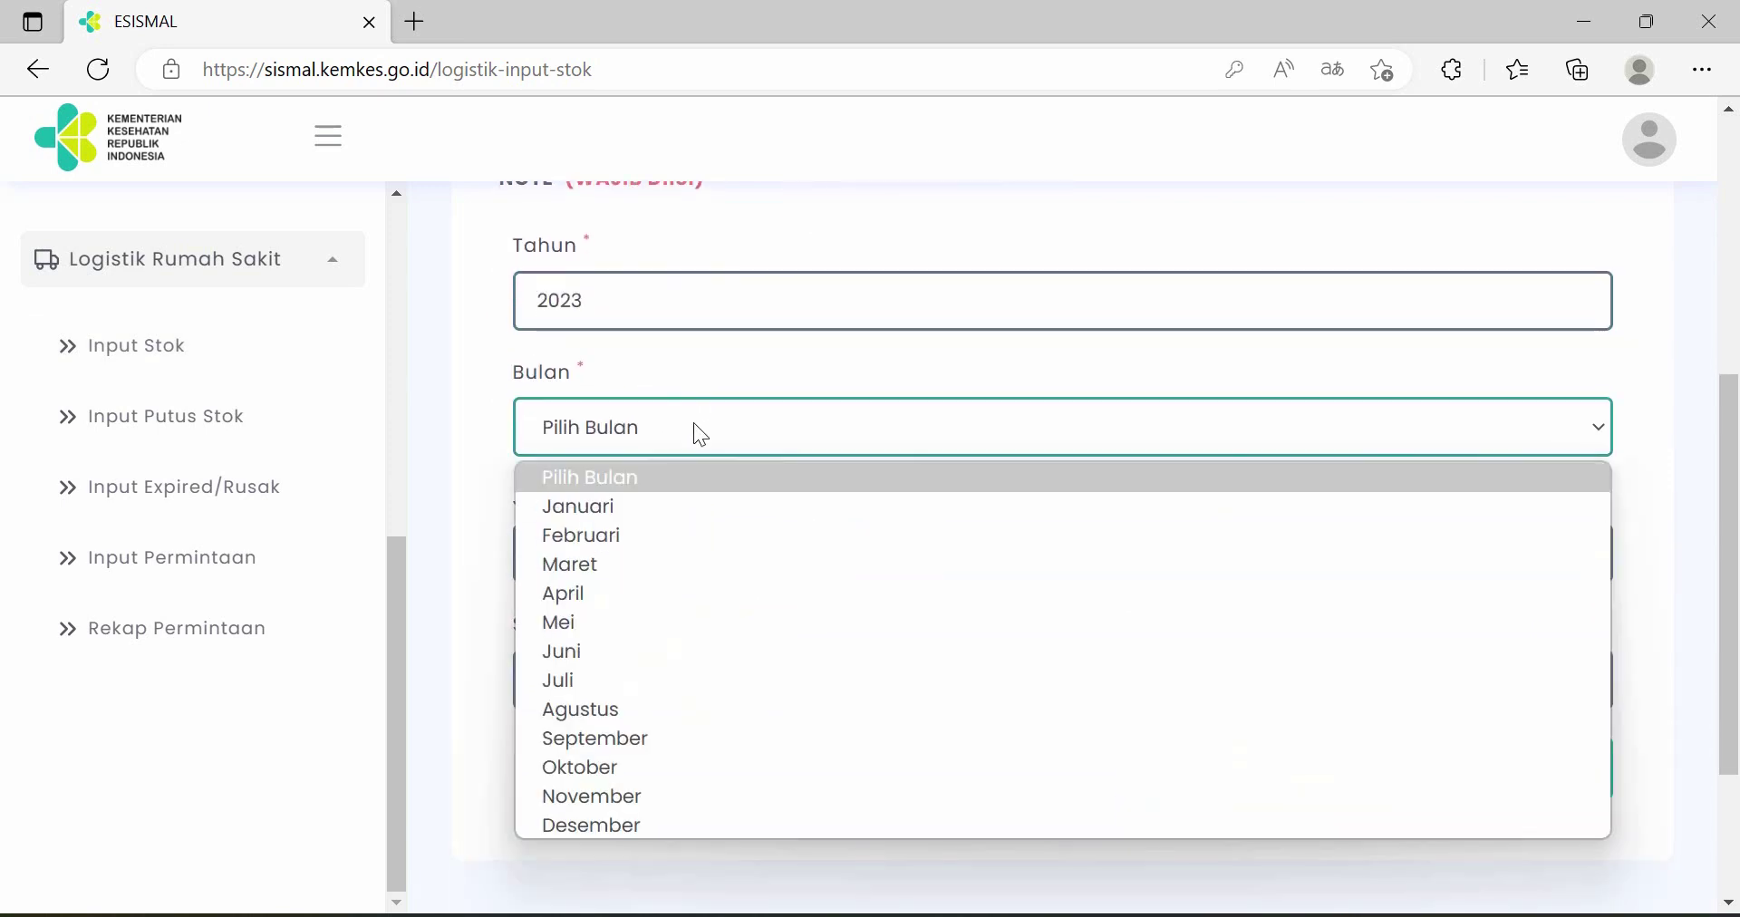
{"action": "left_click", "coordinate": [678, 510]}
{"action": "scroll", "coordinate": [717, 464], "scroll_direction": "down", "scroll_amount": 1}
{"action": "left_click", "coordinate": [731, 446]}
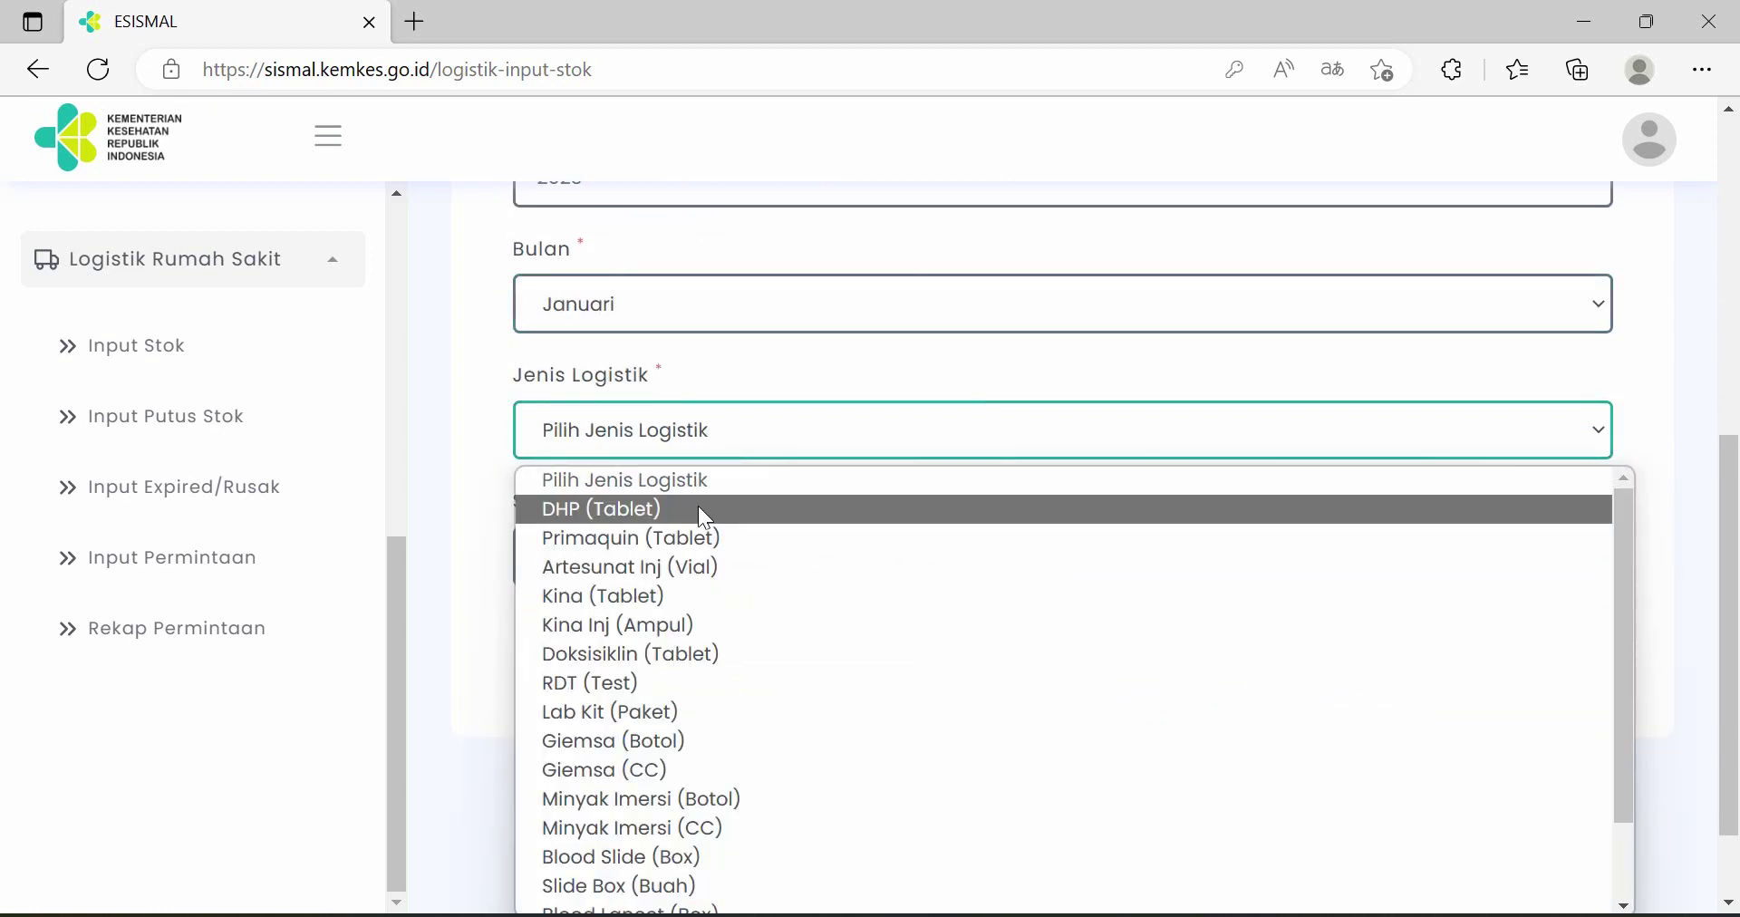
{"action": "left_click", "coordinate": [698, 509]}
- Enter a stock quantity of 200 and batch number 73533
{"action": "scroll", "coordinate": [753, 478], "scroll_direction": "down", "scroll_amount": 1}
{"action": "left_click", "coordinate": [739, 435]}
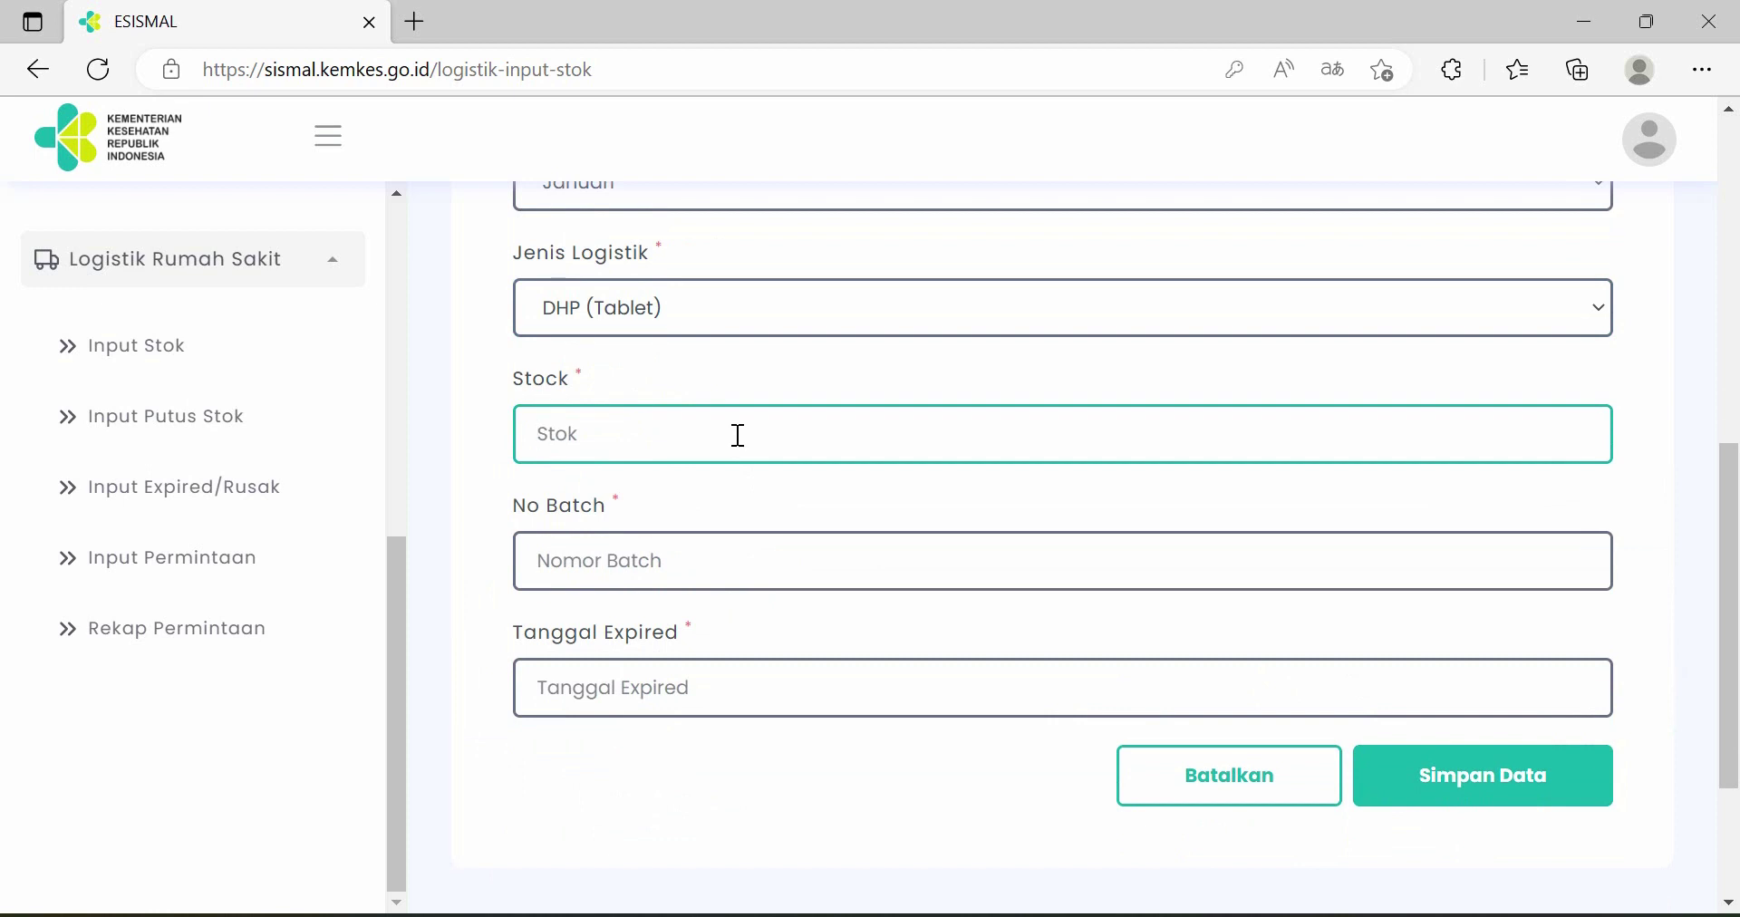
{"action": "type", "text": "200"}
{"action": "left_click", "coordinate": [785, 555]}
{"action": "type", "text": "73533"}
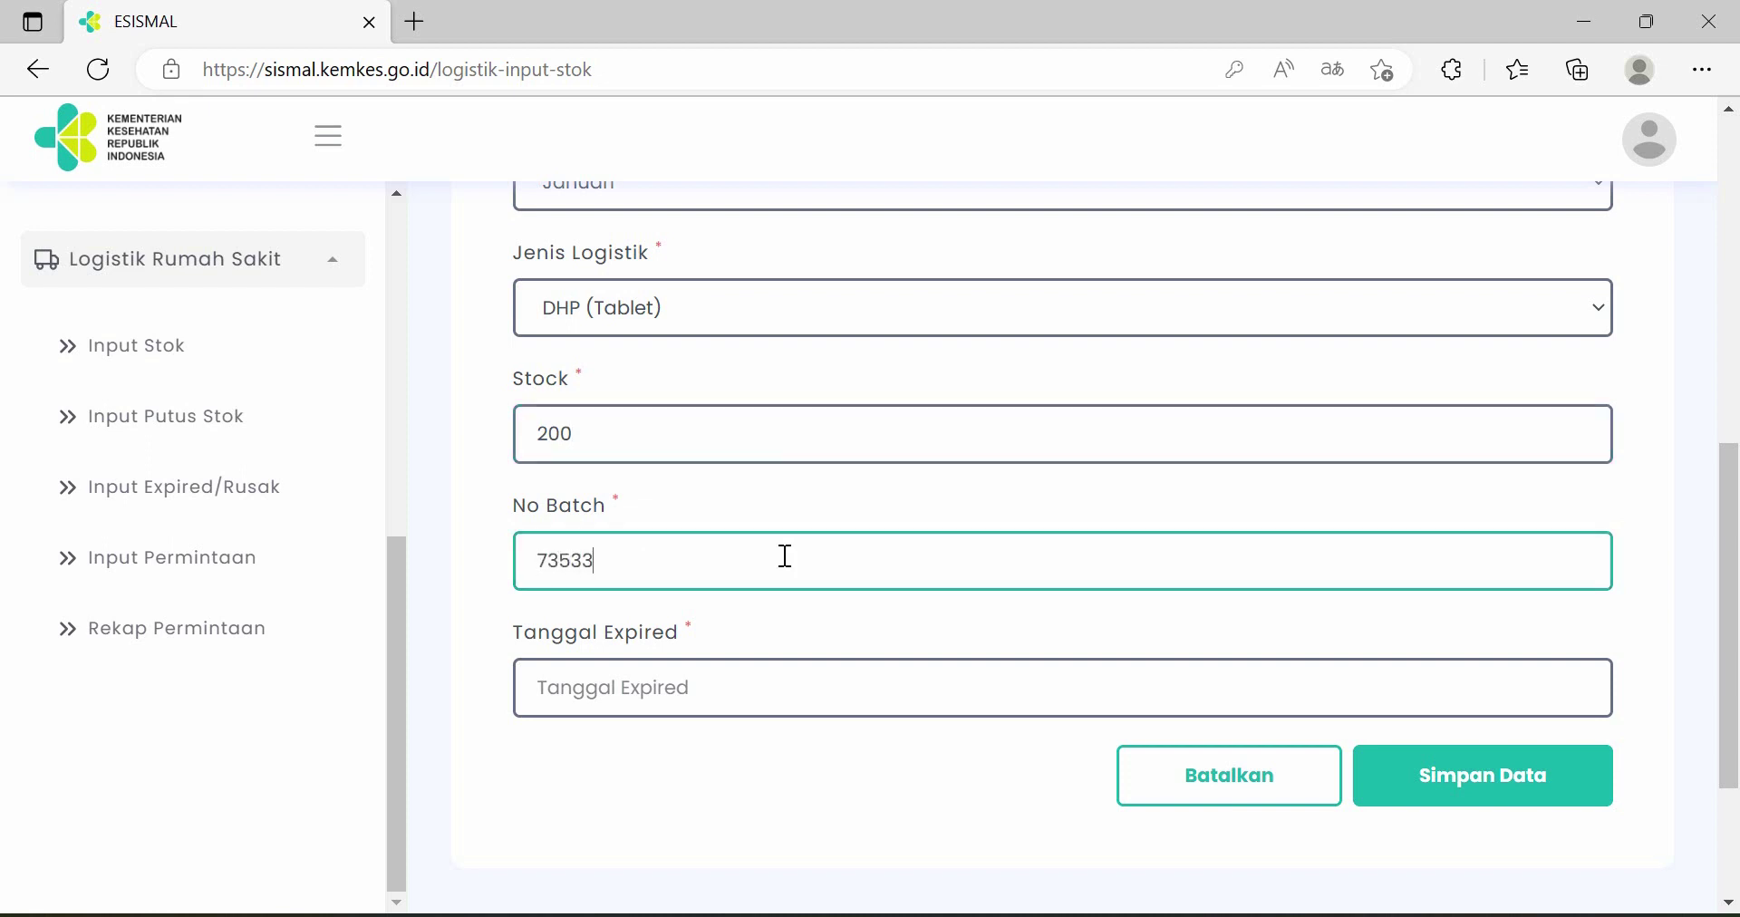
- Set the expiry date to 2024-09-09 and save the stock entry
{"action": "left_click", "coordinate": [762, 688]}
{"action": "scroll", "coordinate": [754, 693], "scroll_direction": "down", "scroll_amount": 1}
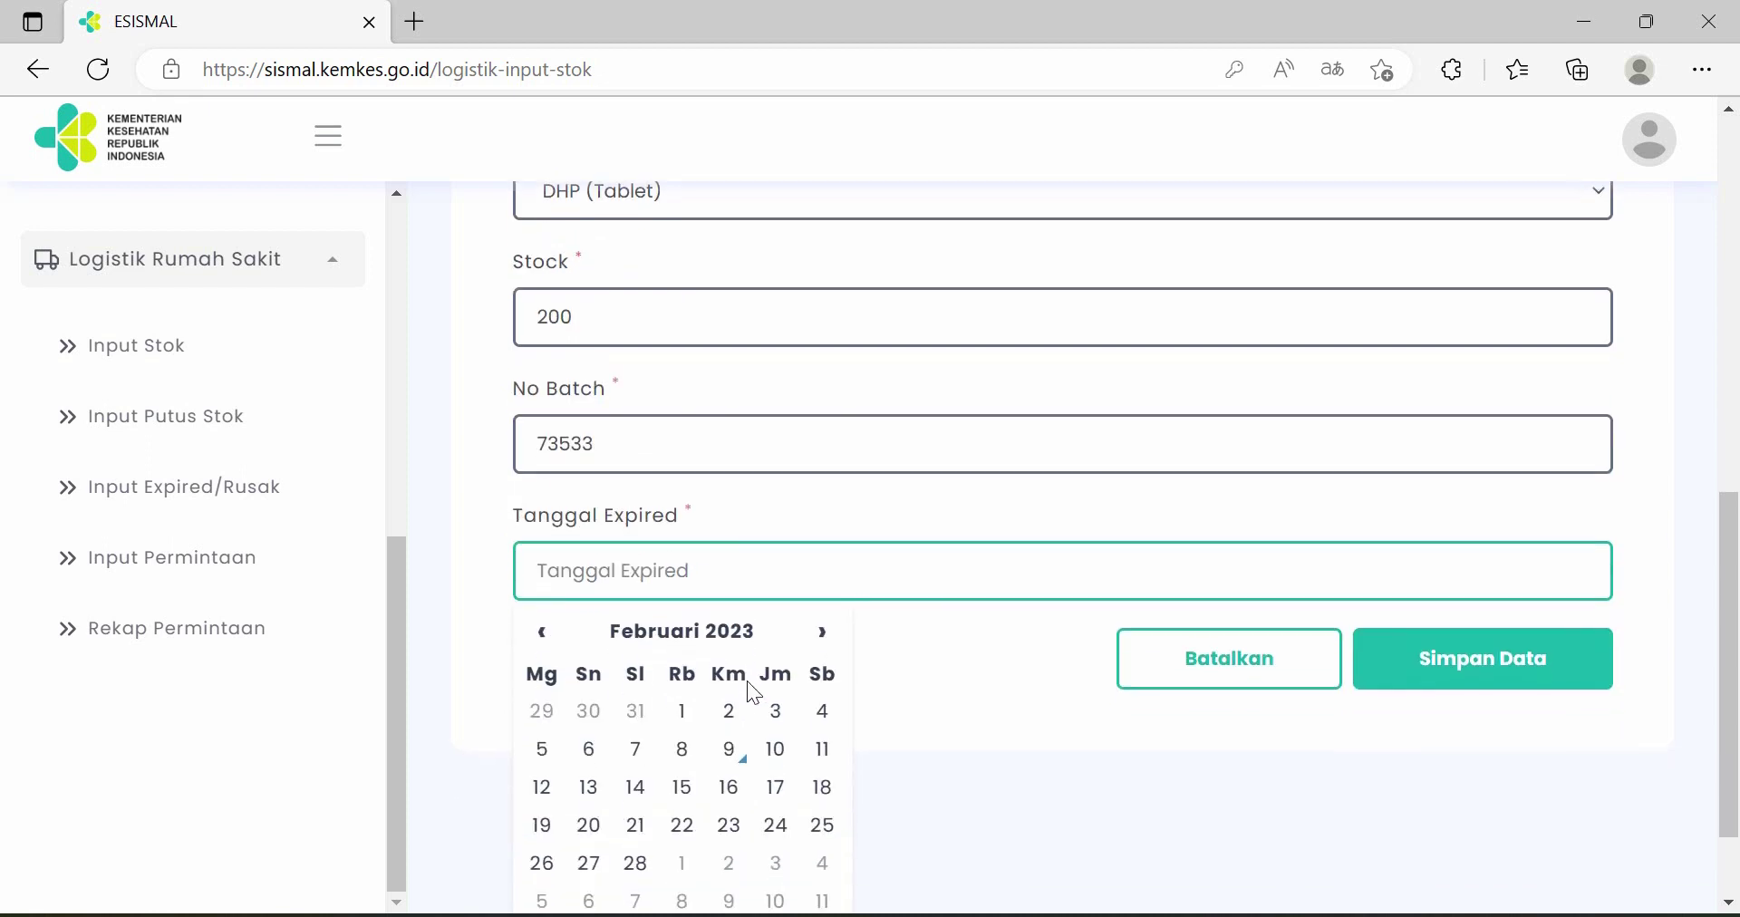
{"action": "scroll", "coordinate": [750, 685], "scroll_direction": "down", "scroll_amount": 1}
{"action": "left_click", "coordinate": [731, 508]}
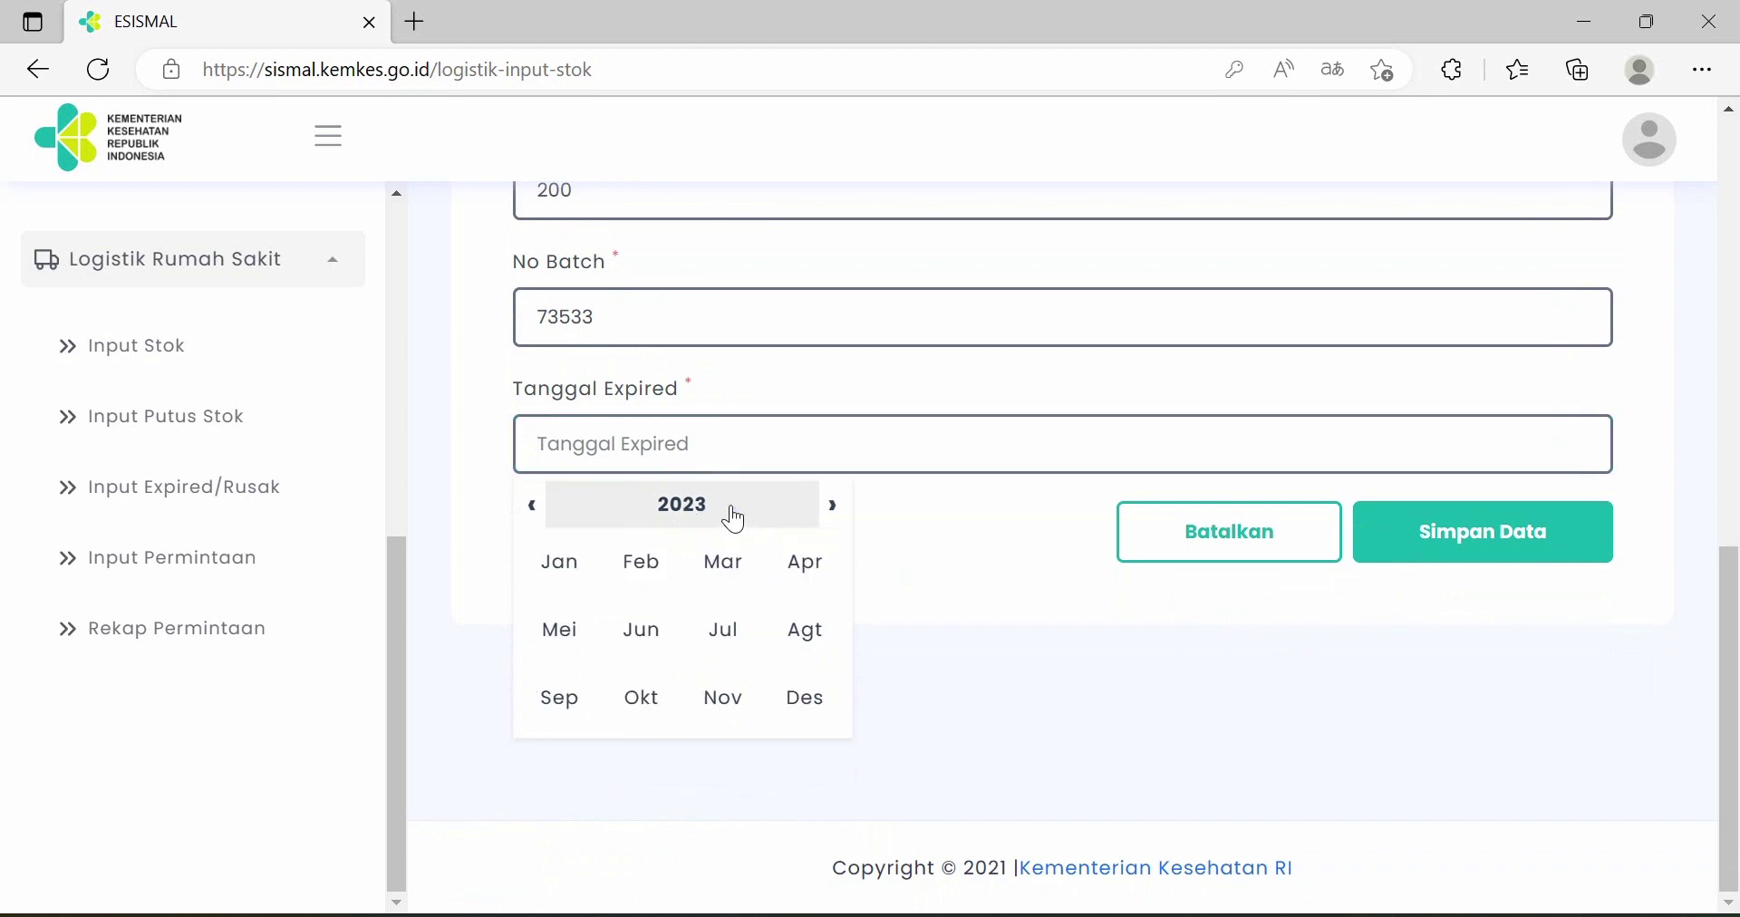
{"action": "left_click", "coordinate": [722, 508]}
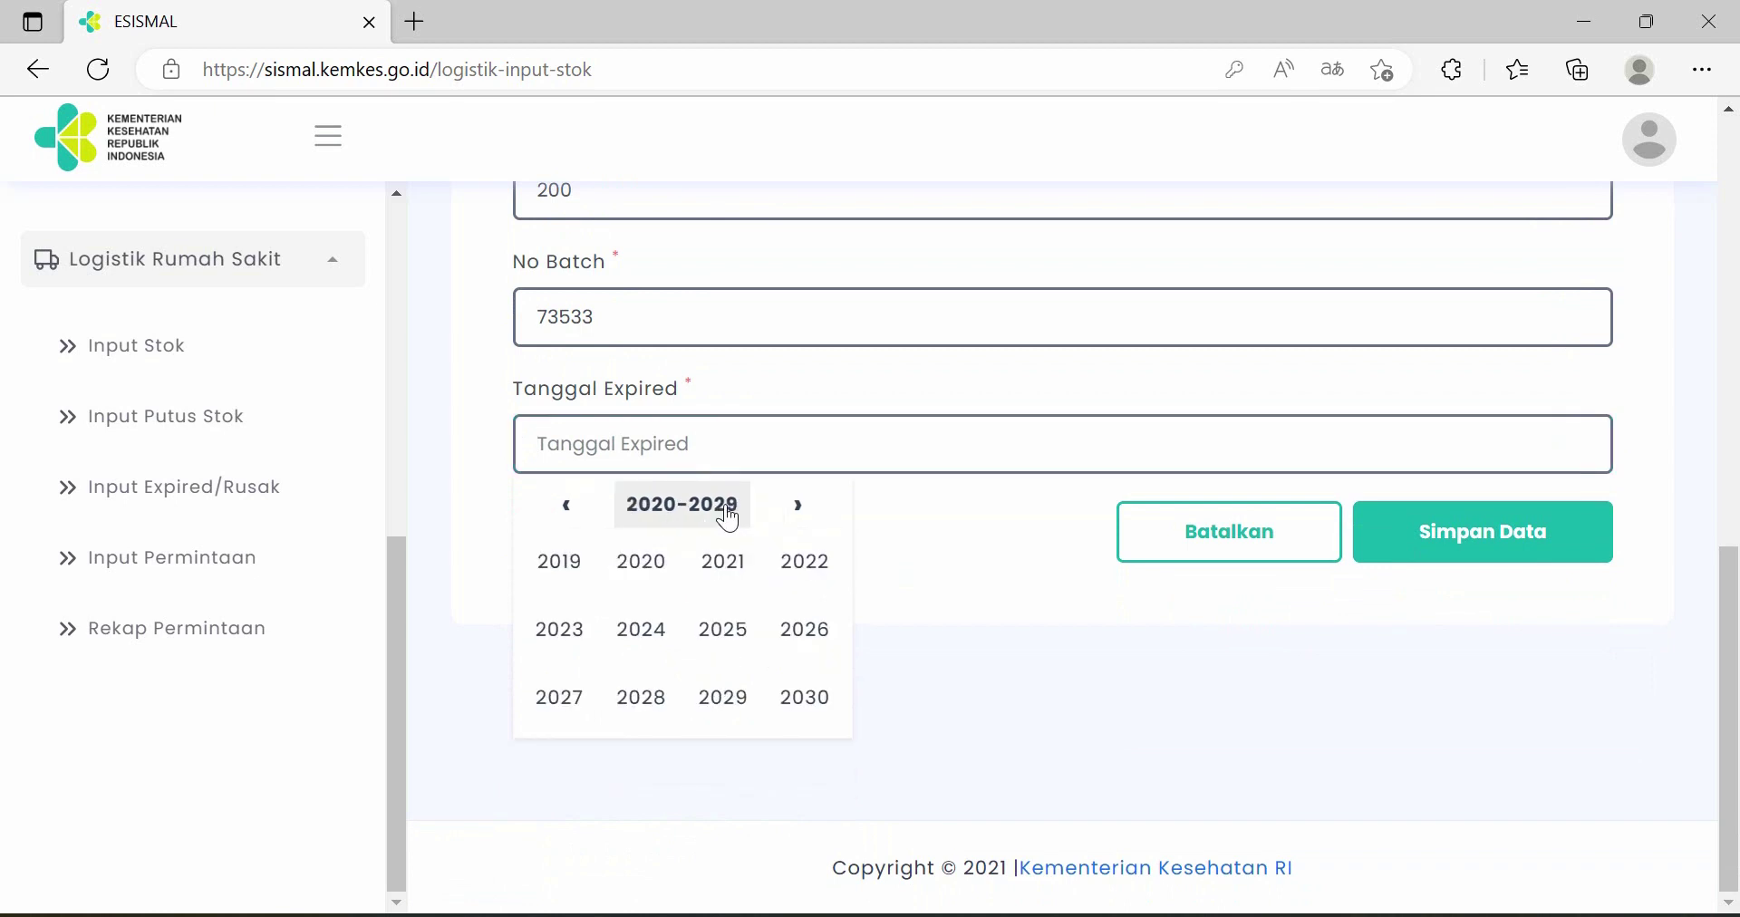
{"action": "left_click", "coordinate": [678, 625]}
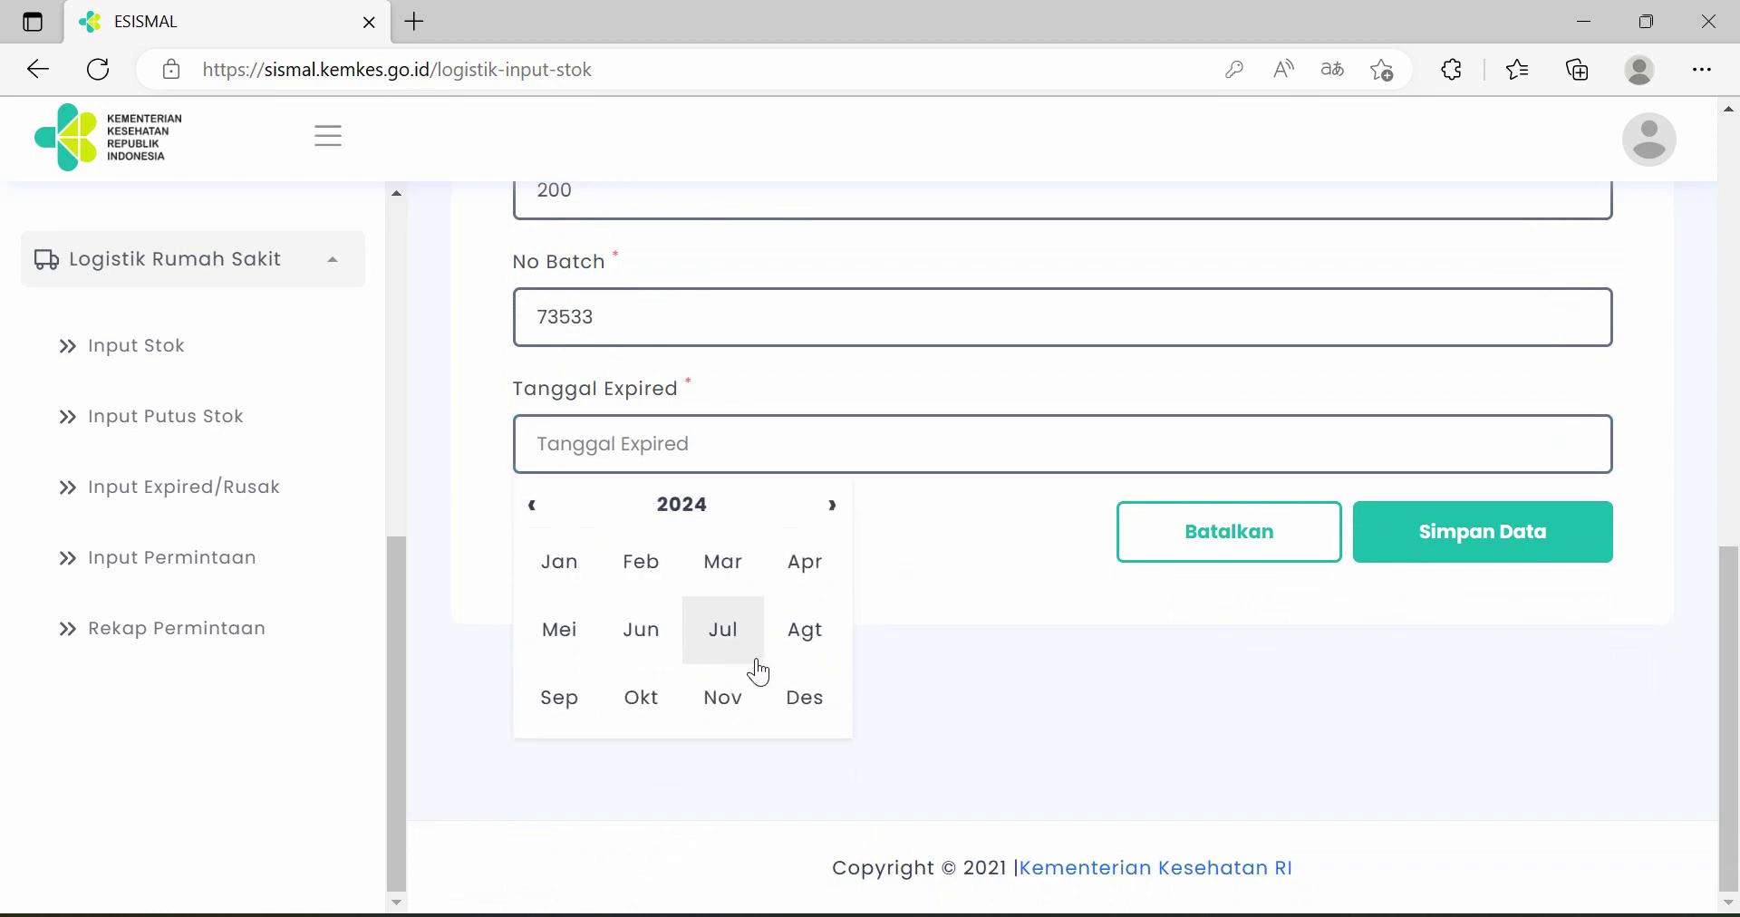
{"action": "left_click", "coordinate": [563, 702]}
{"action": "left_click", "coordinate": [589, 665]}
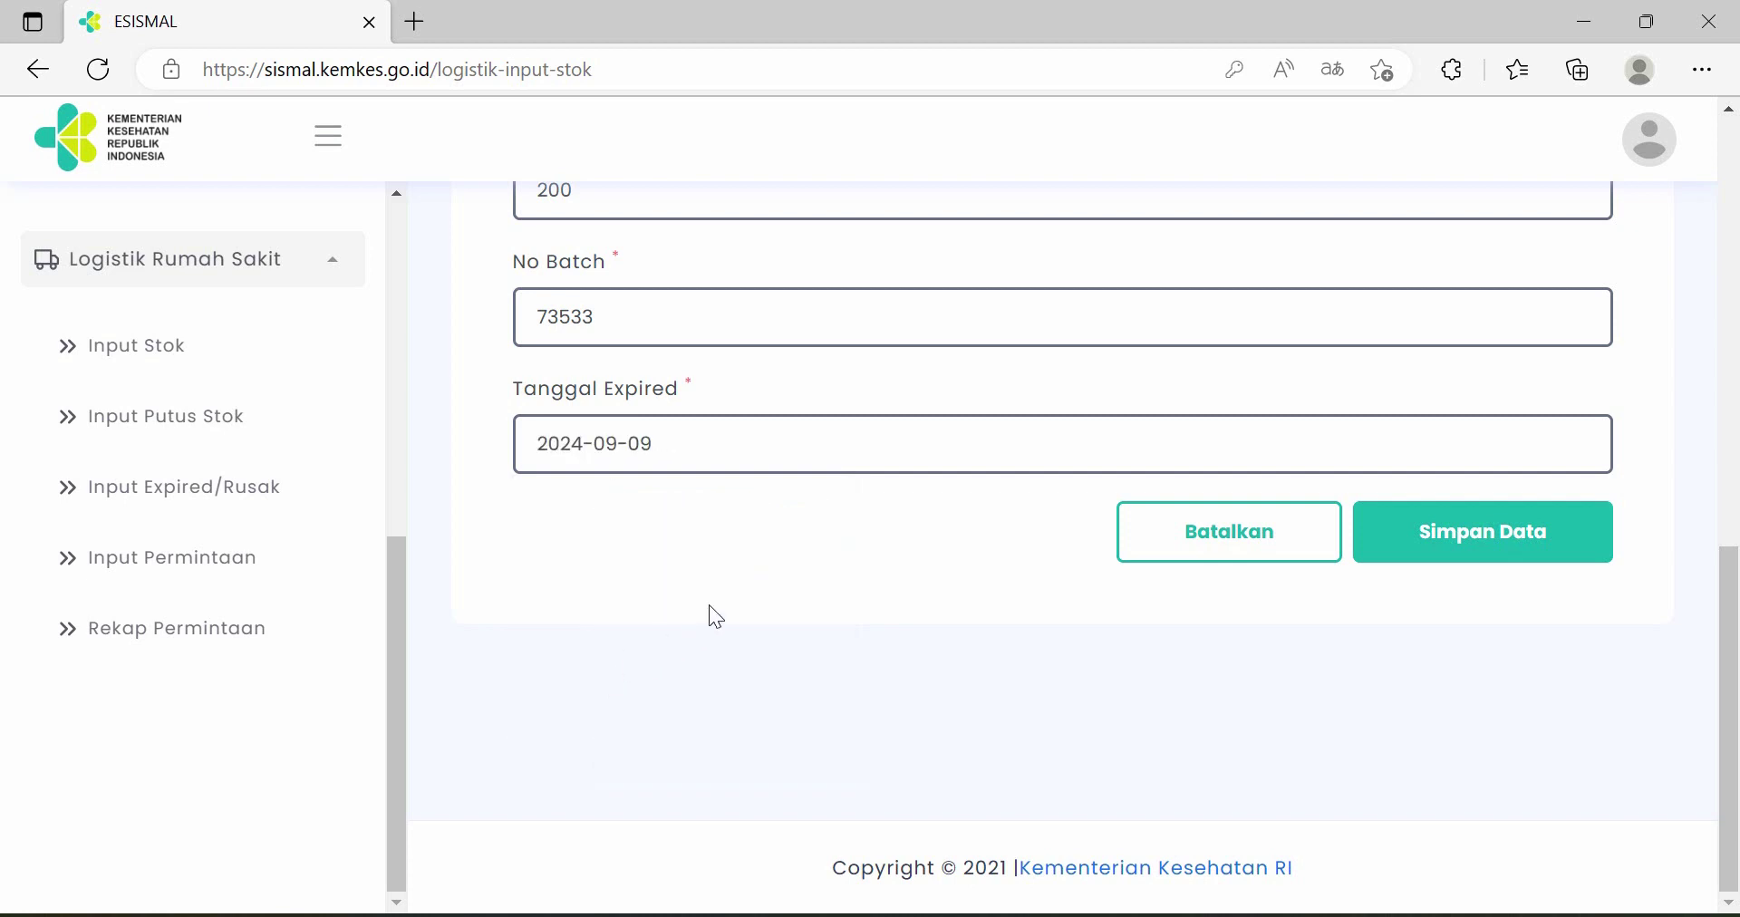
{"action": "left_click", "coordinate": [1475, 546]}
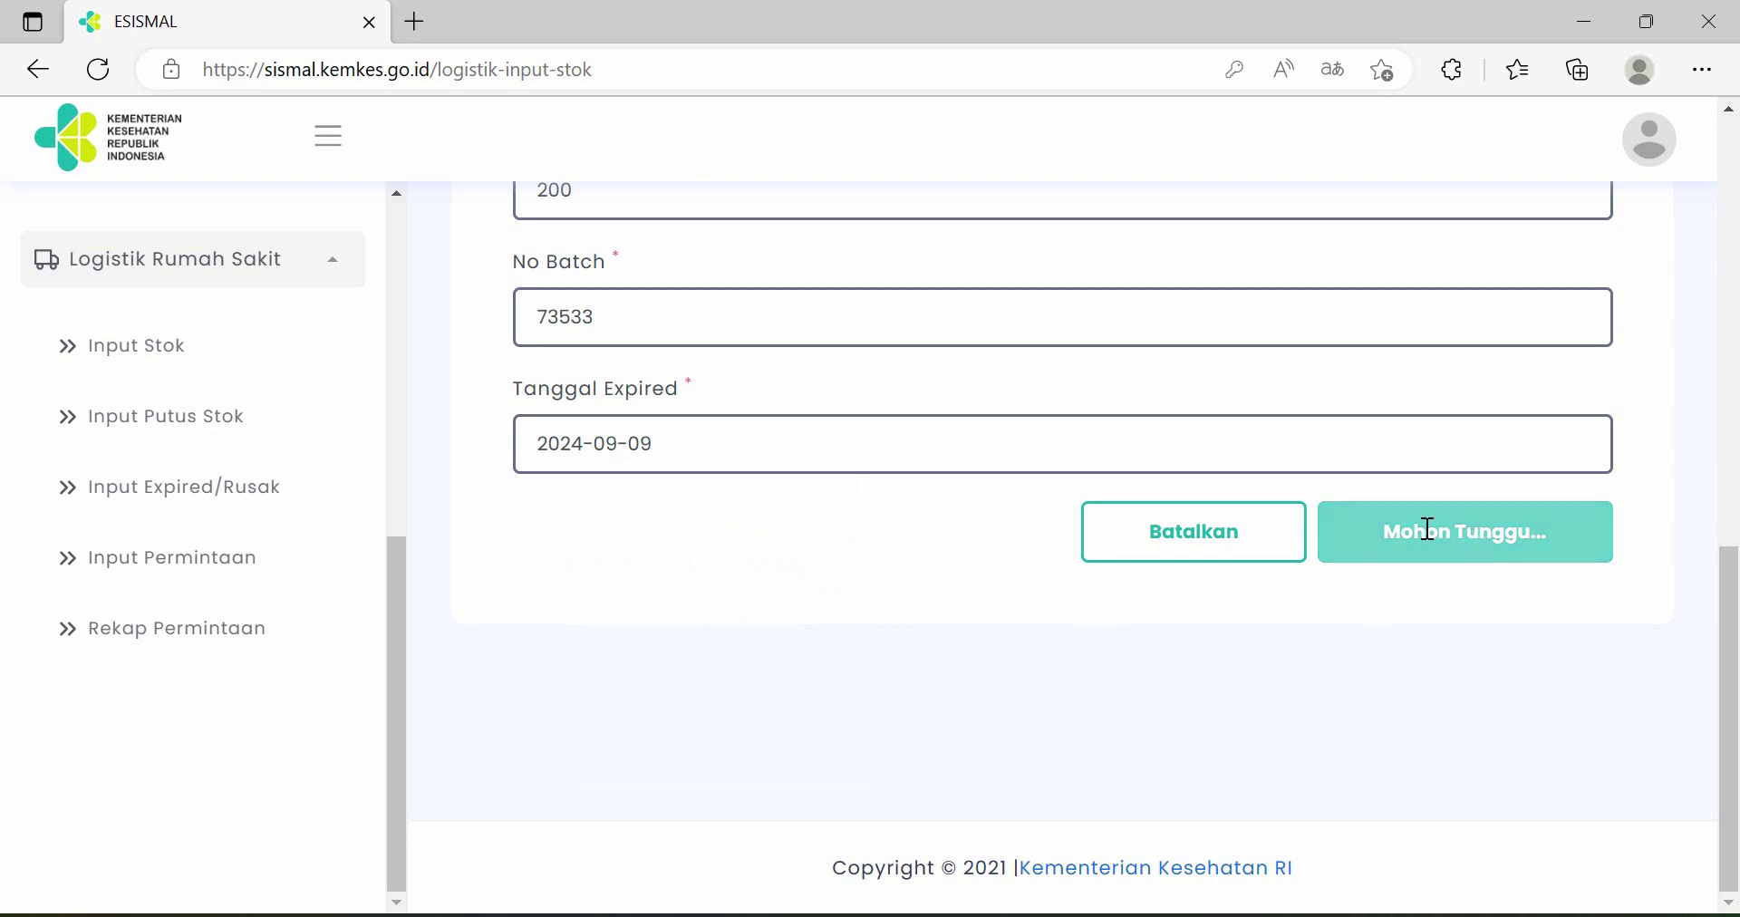
{"action": "scroll", "coordinate": [680, 420], "scroll_direction": "up", "scroll_amount": 1}
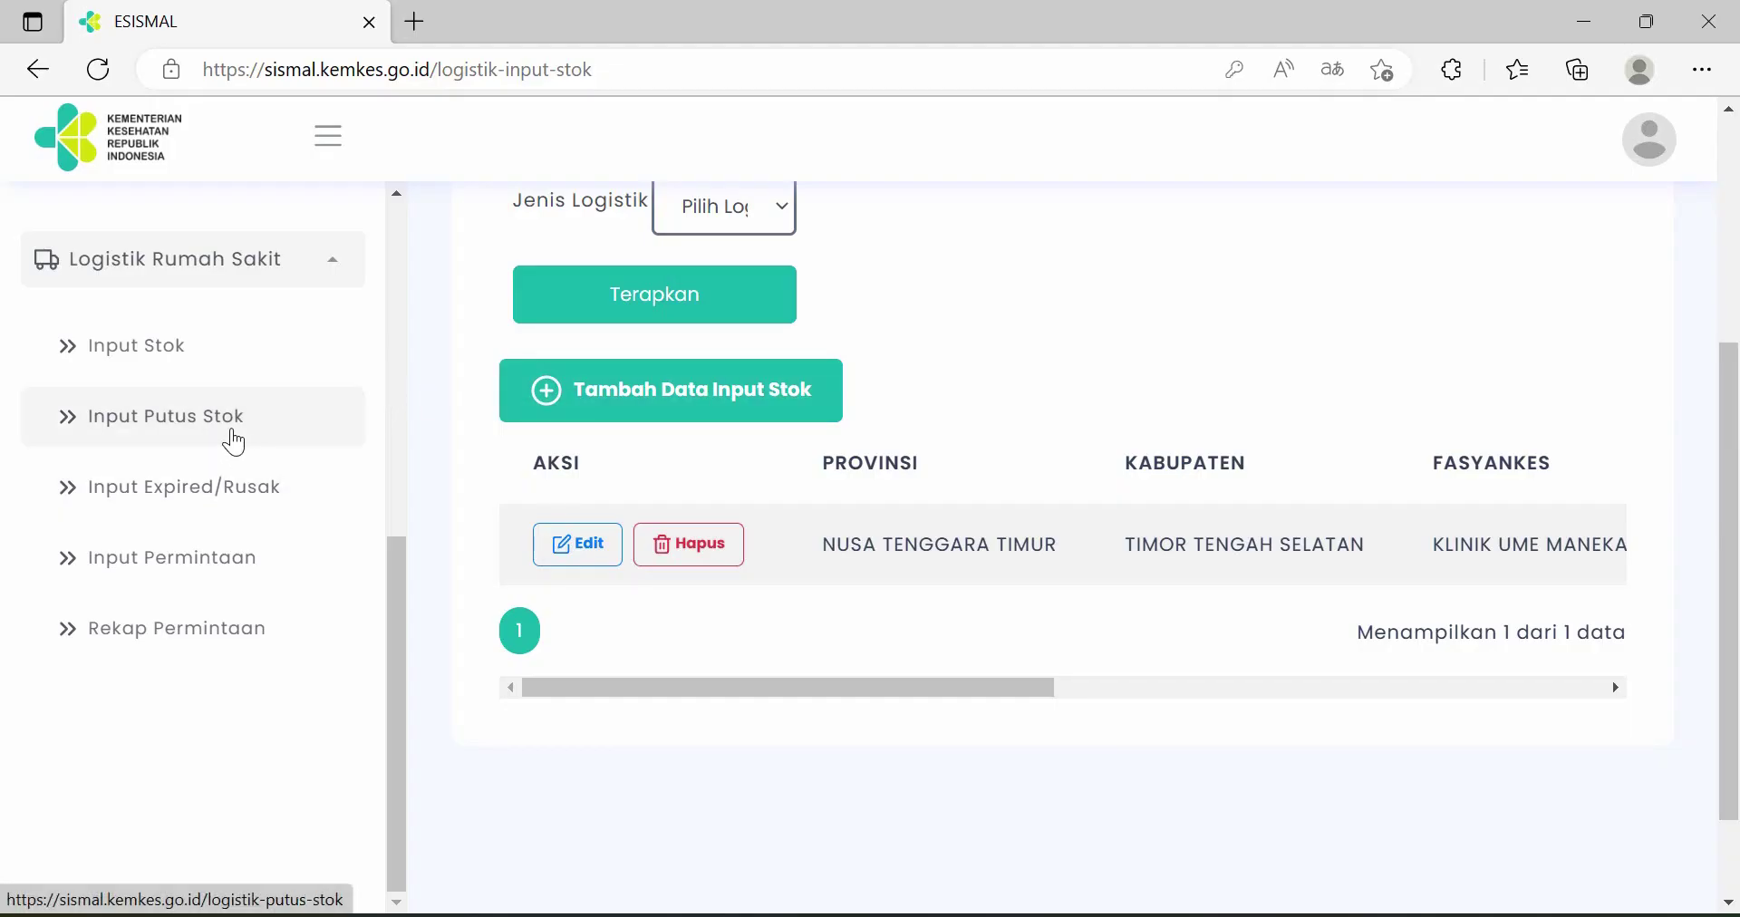
- Start a new Input Putus Stok record for Januari 2023
{"action": "left_click", "coordinate": [235, 439]}
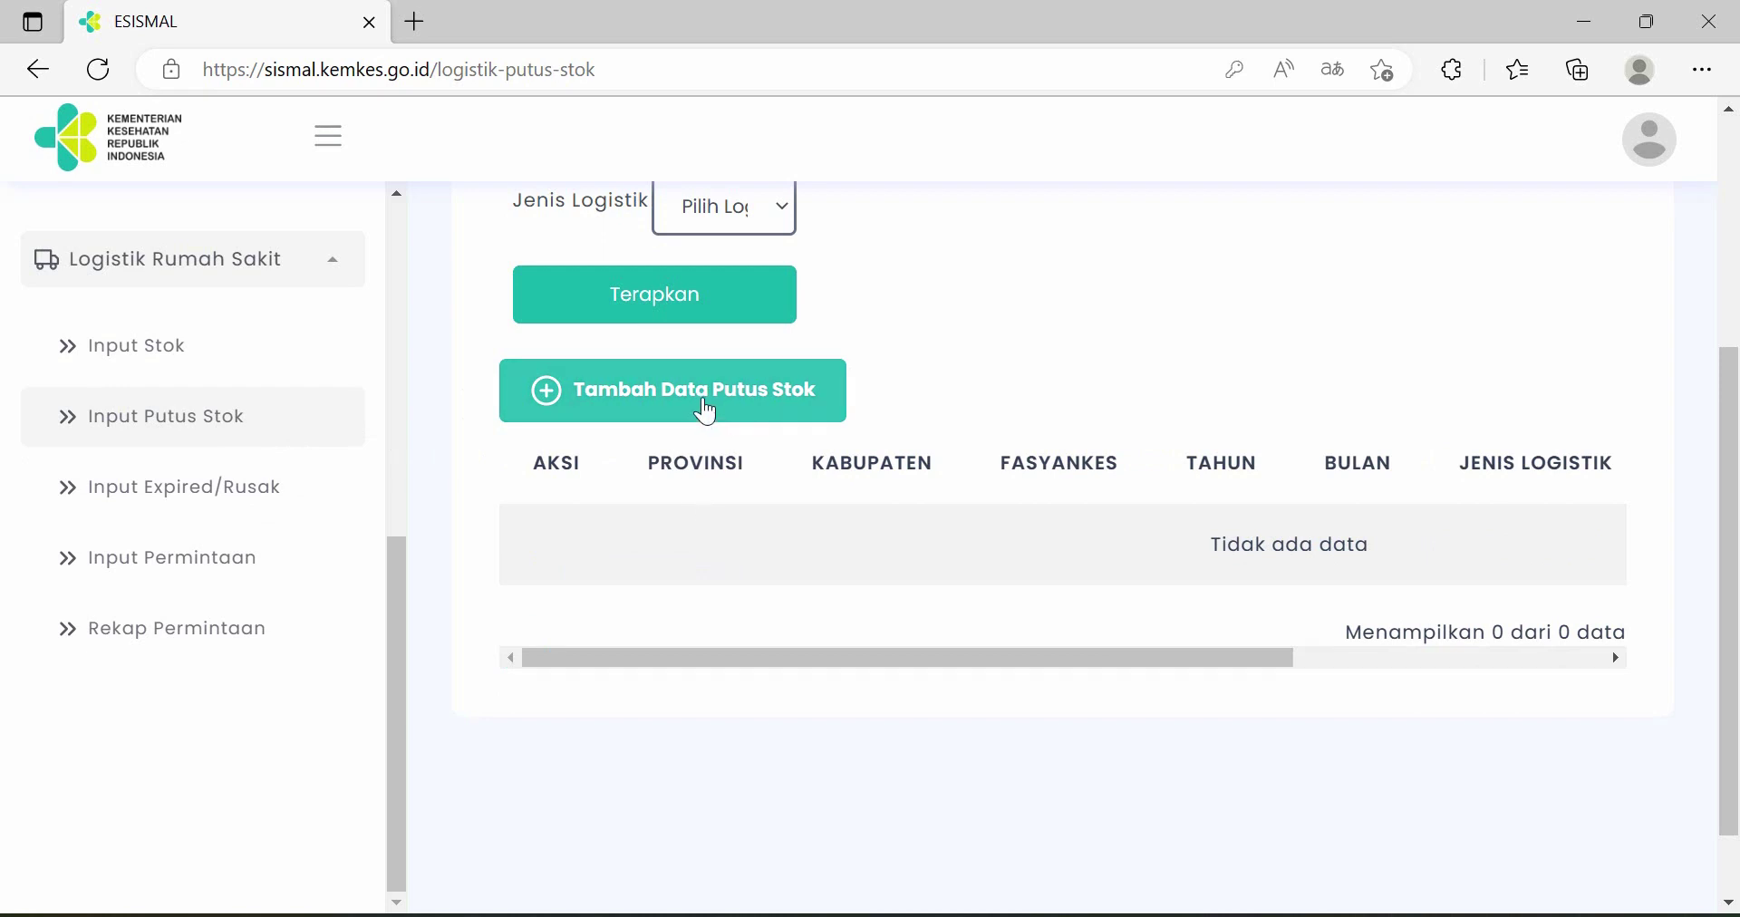
{"action": "left_click", "coordinate": [707, 413]}
{"action": "left_click", "coordinate": [734, 364]}
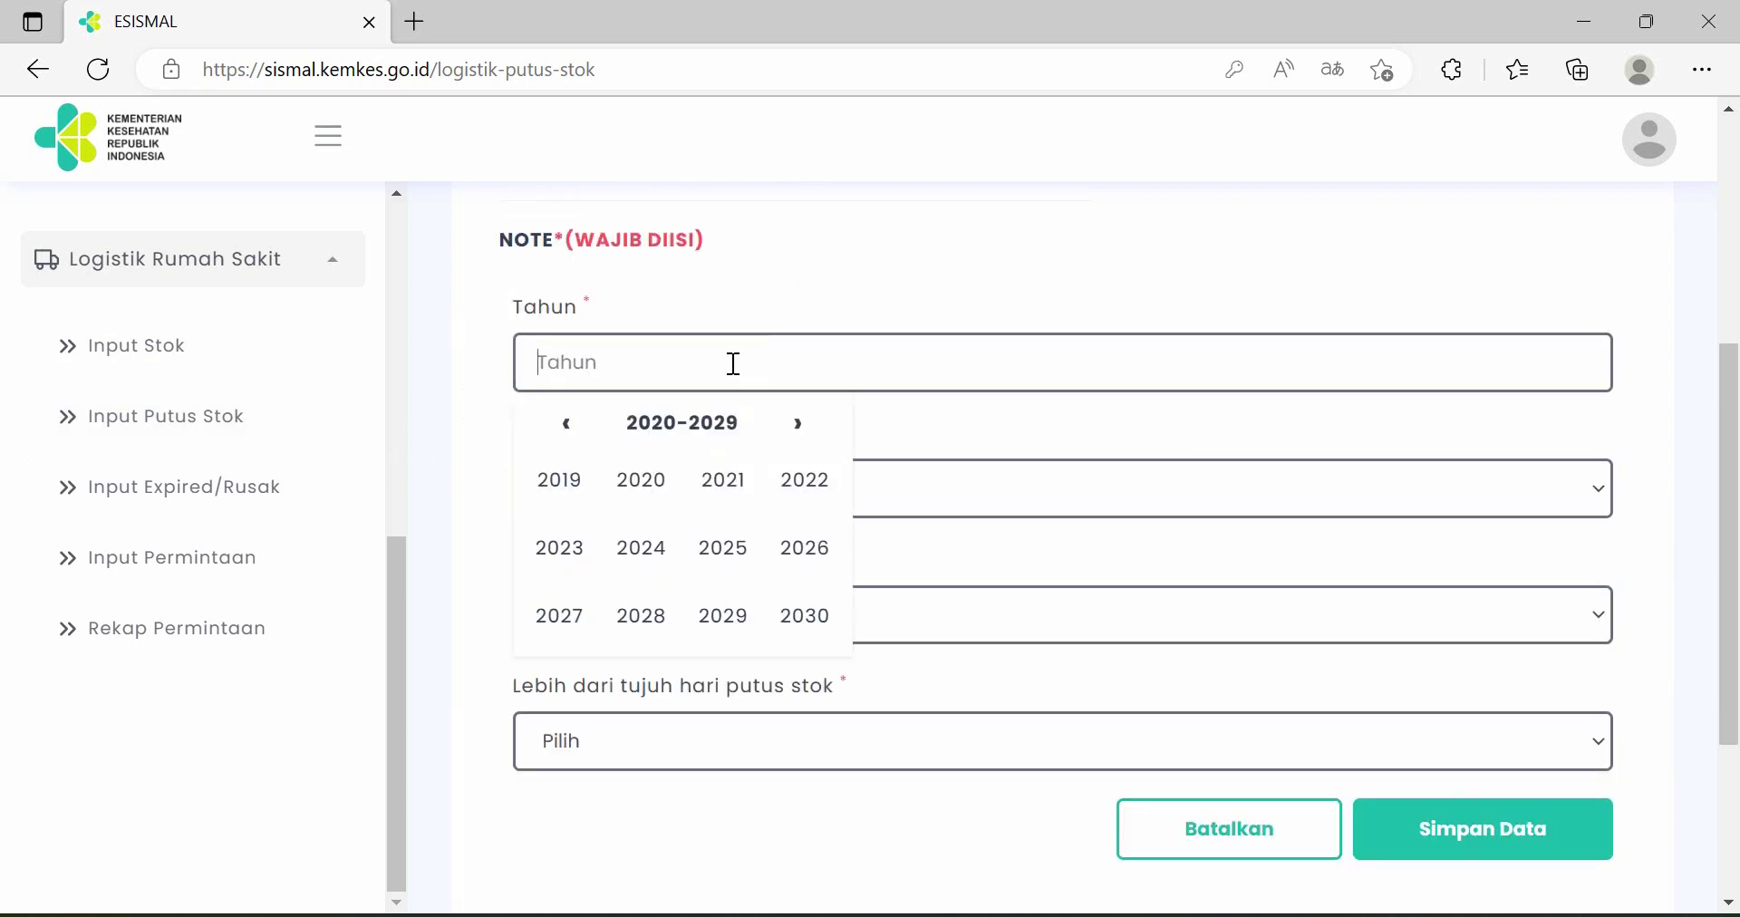
{"action": "left_click", "coordinate": [566, 557]}
{"action": "left_click", "coordinate": [700, 485]}
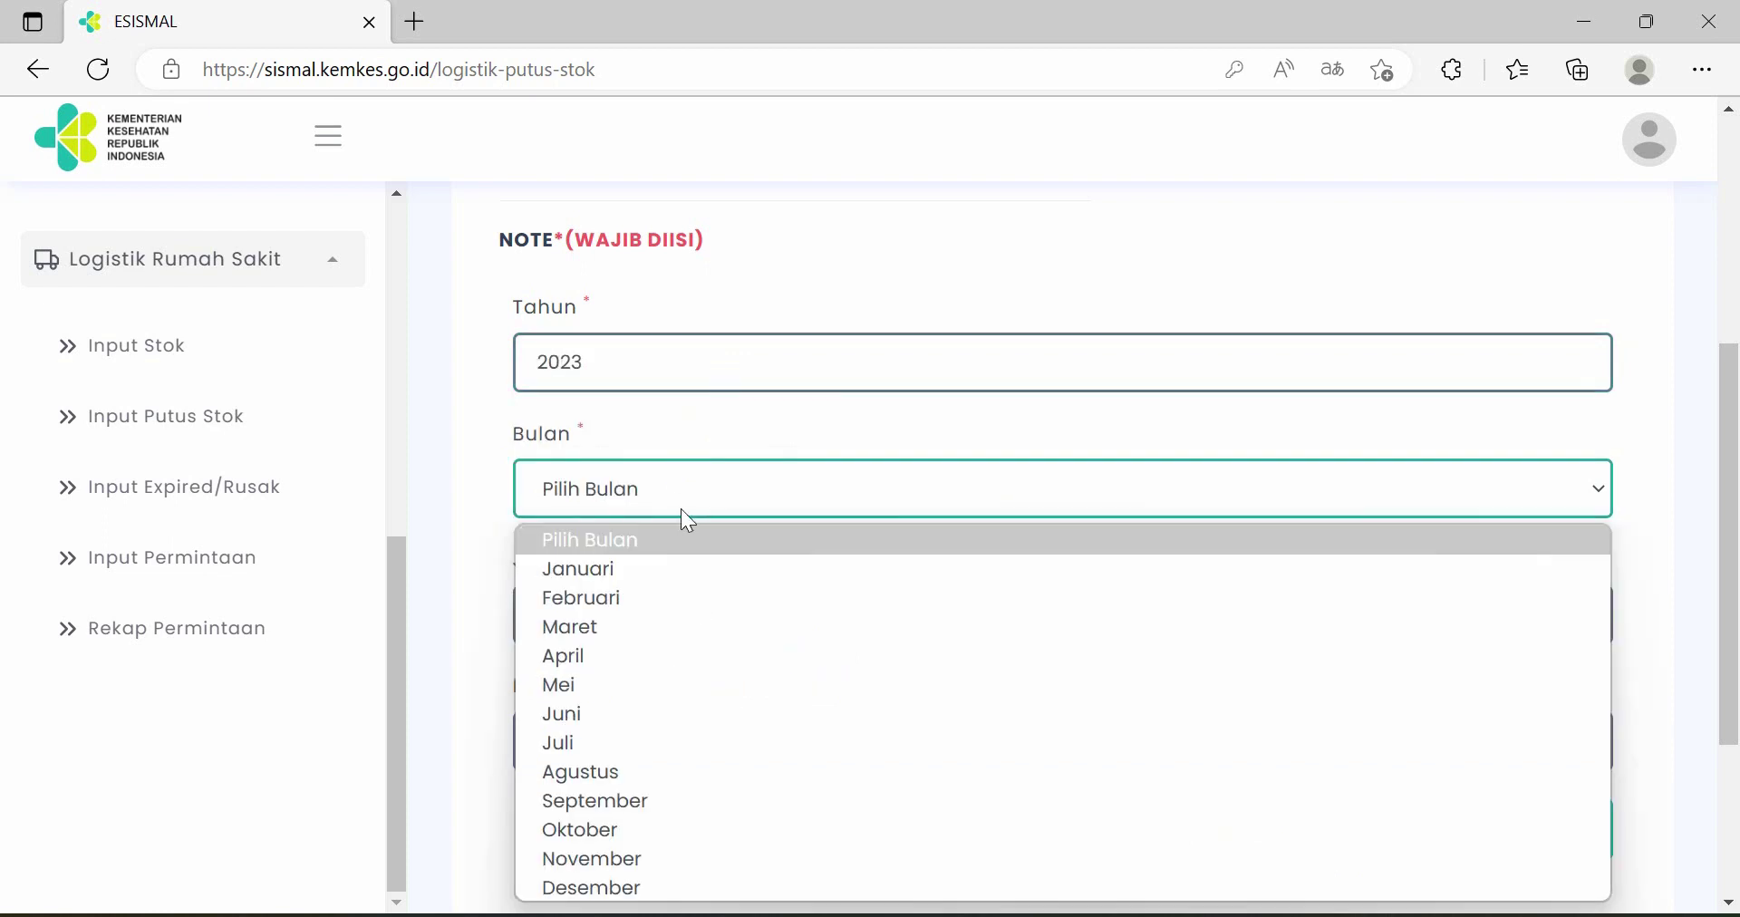
{"action": "left_click", "coordinate": [672, 571]}
- Choose Primaquin (Tablet), answer Tidak for over-seven-days stock-out, and save the record
{"action": "scroll", "coordinate": [744, 503], "scroll_direction": "down", "scroll_amount": 1}
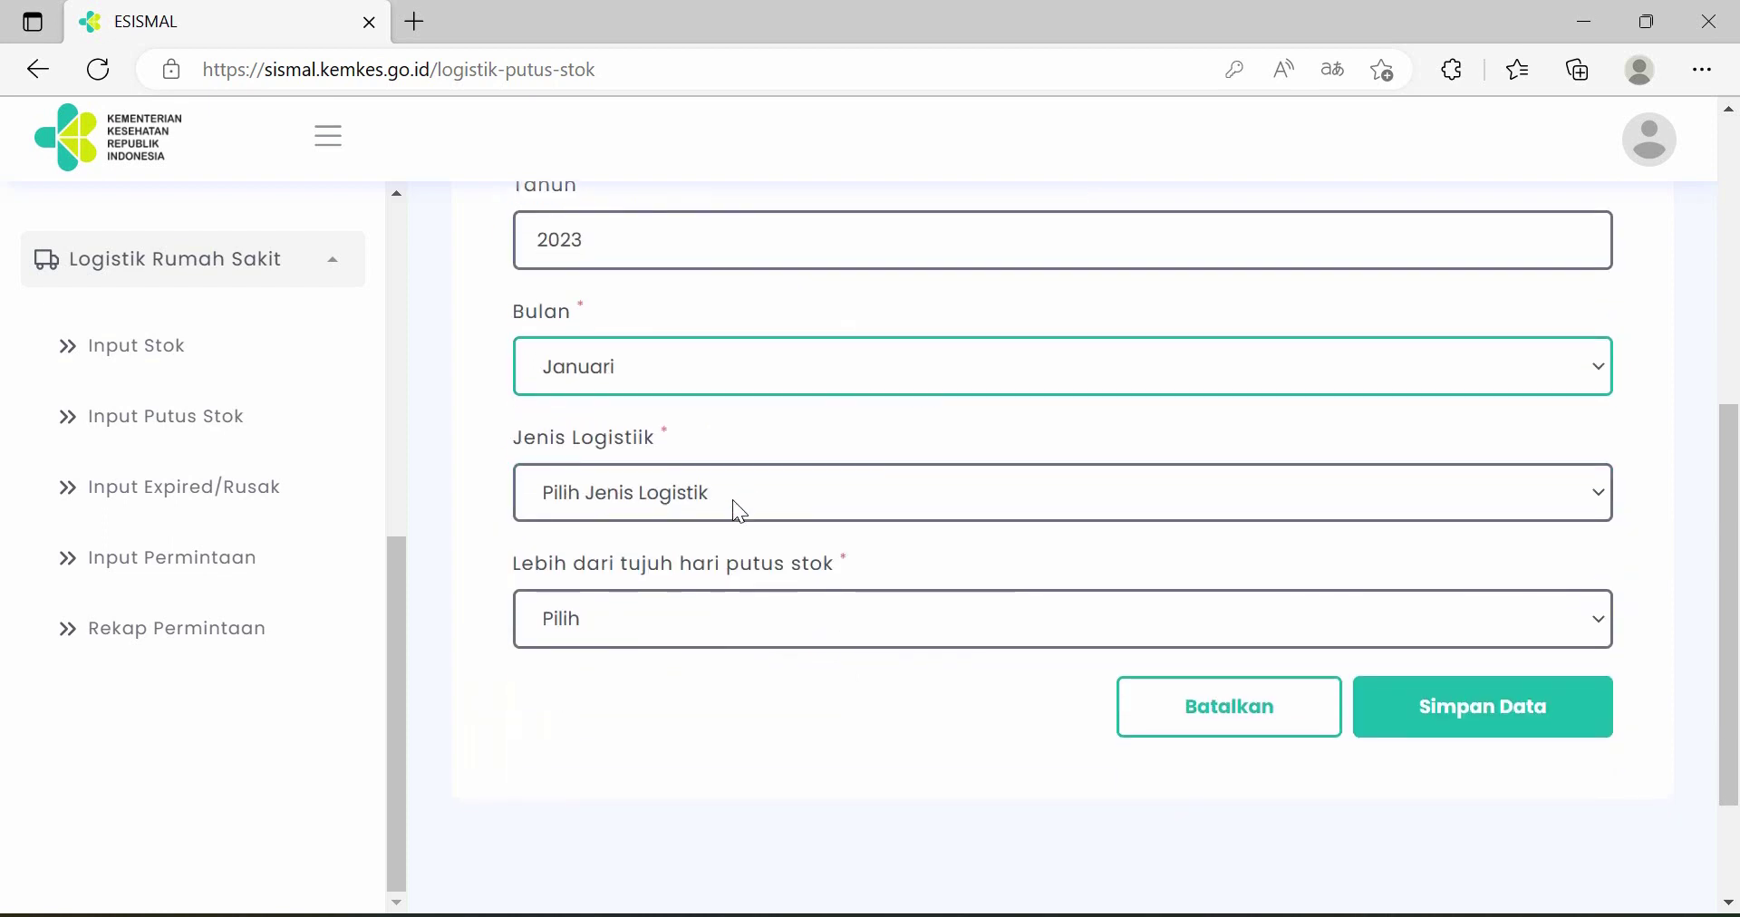
{"action": "left_click", "coordinate": [731, 499]}
{"action": "left_click", "coordinate": [730, 601]}
{"action": "scroll", "coordinate": [769, 528], "scroll_direction": "down", "scroll_amount": 1}
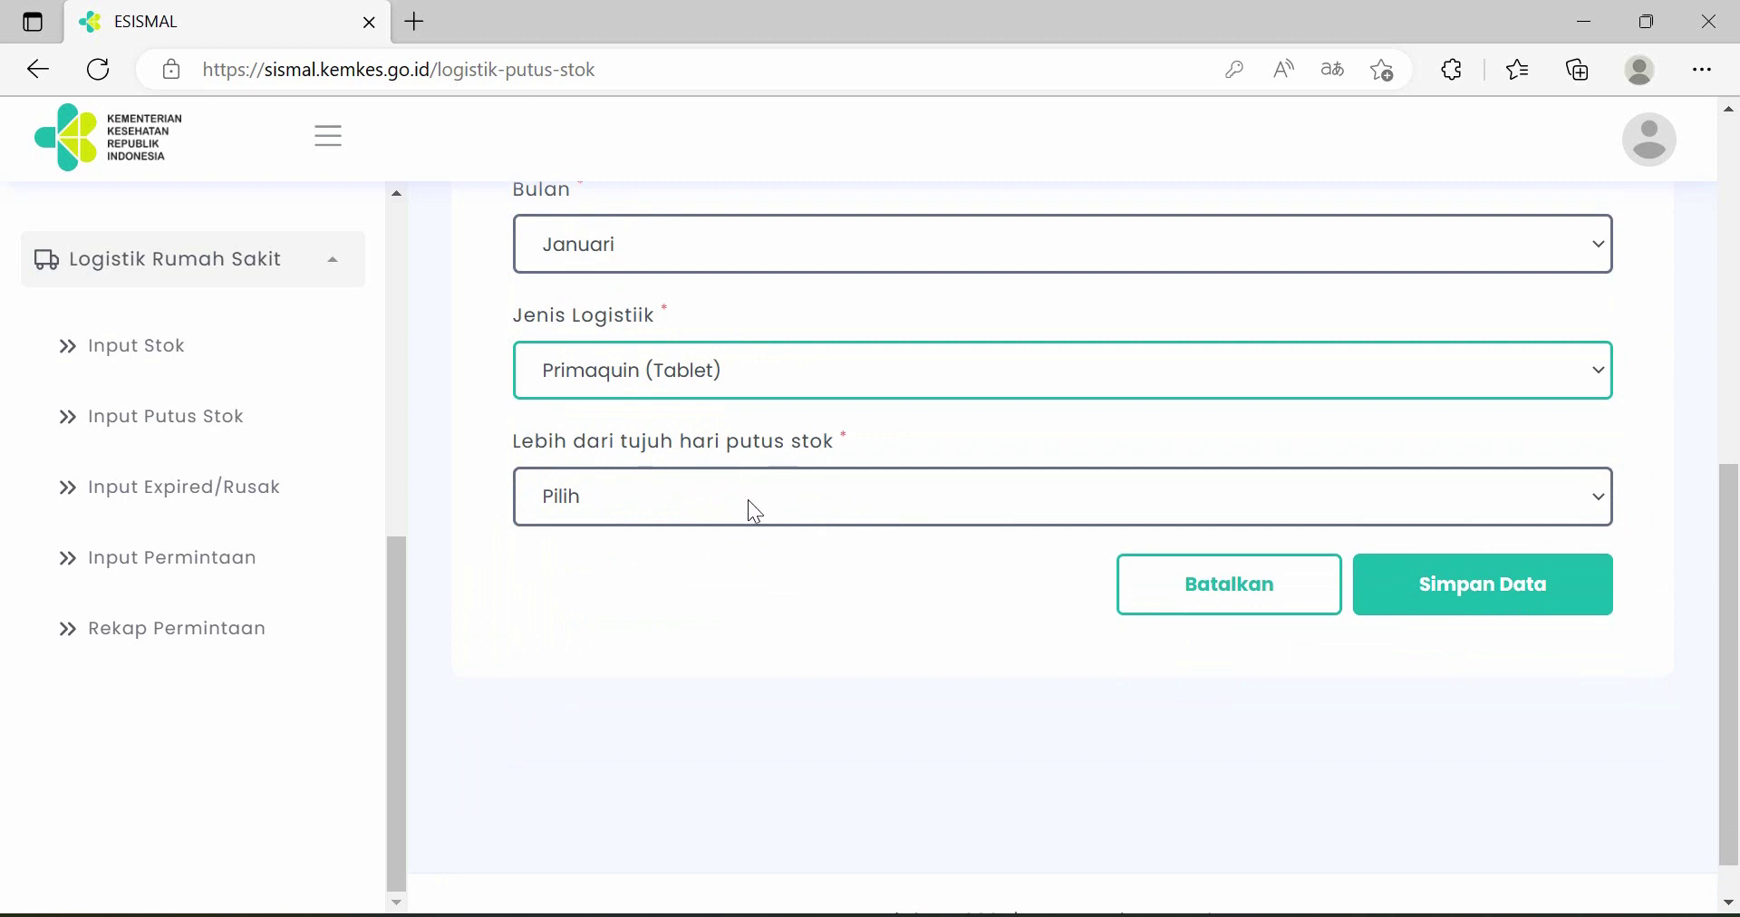
{"action": "left_click", "coordinate": [755, 512]}
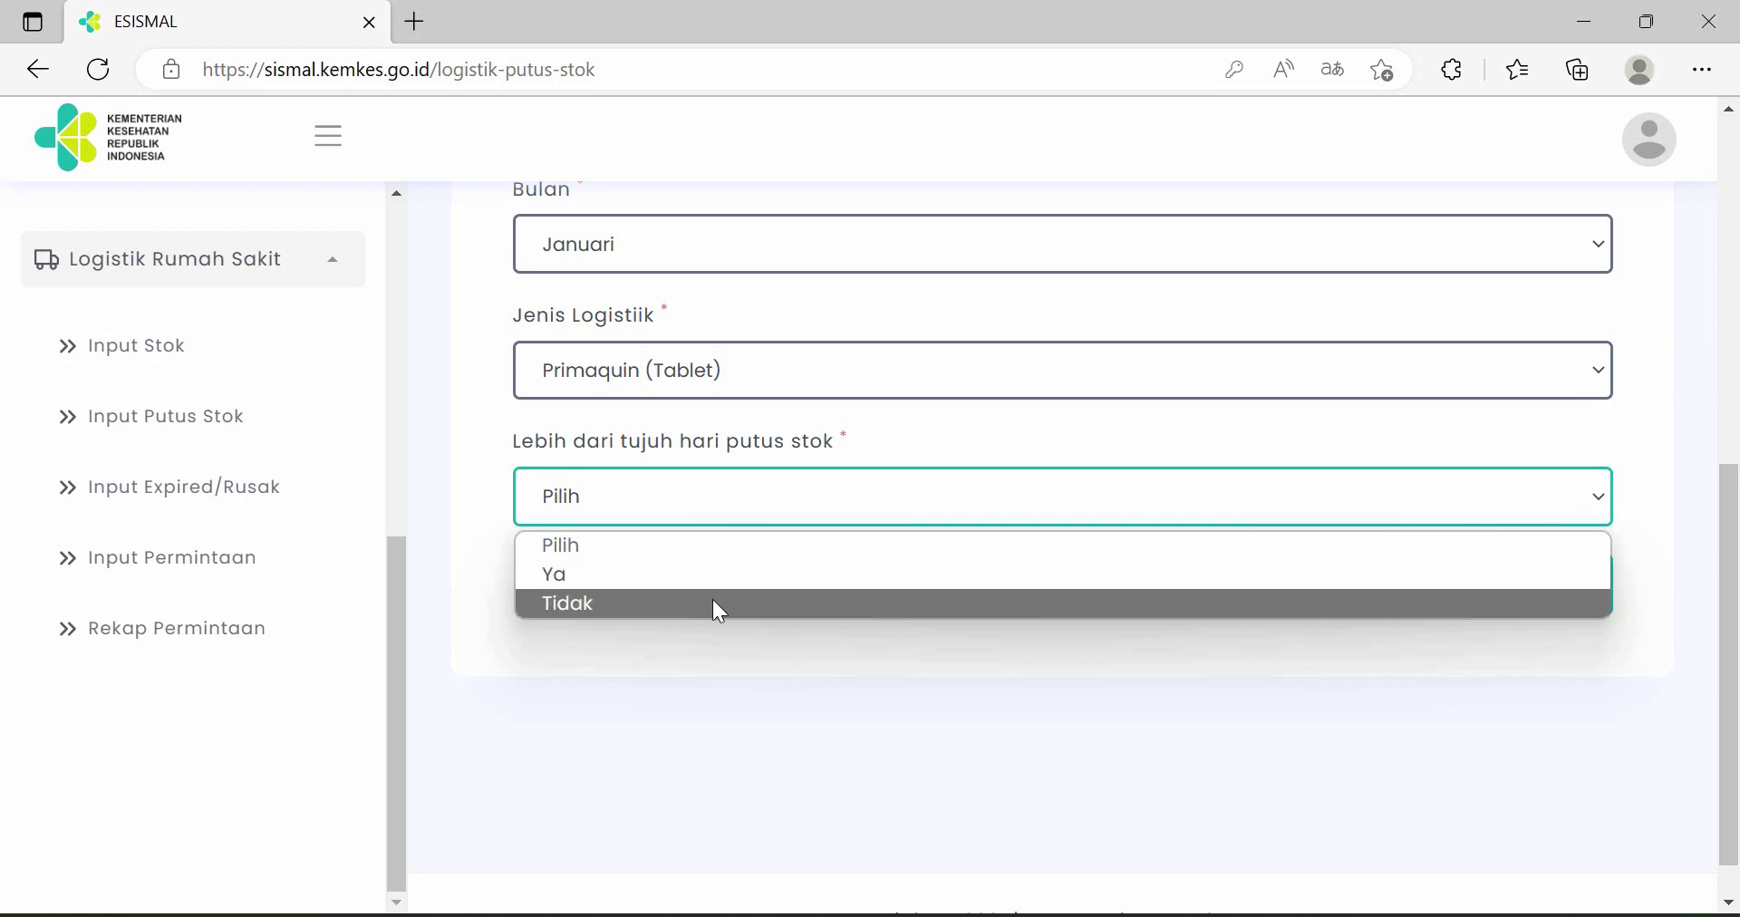
{"action": "left_click", "coordinate": [715, 605]}
{"action": "left_click", "coordinate": [1532, 605]}
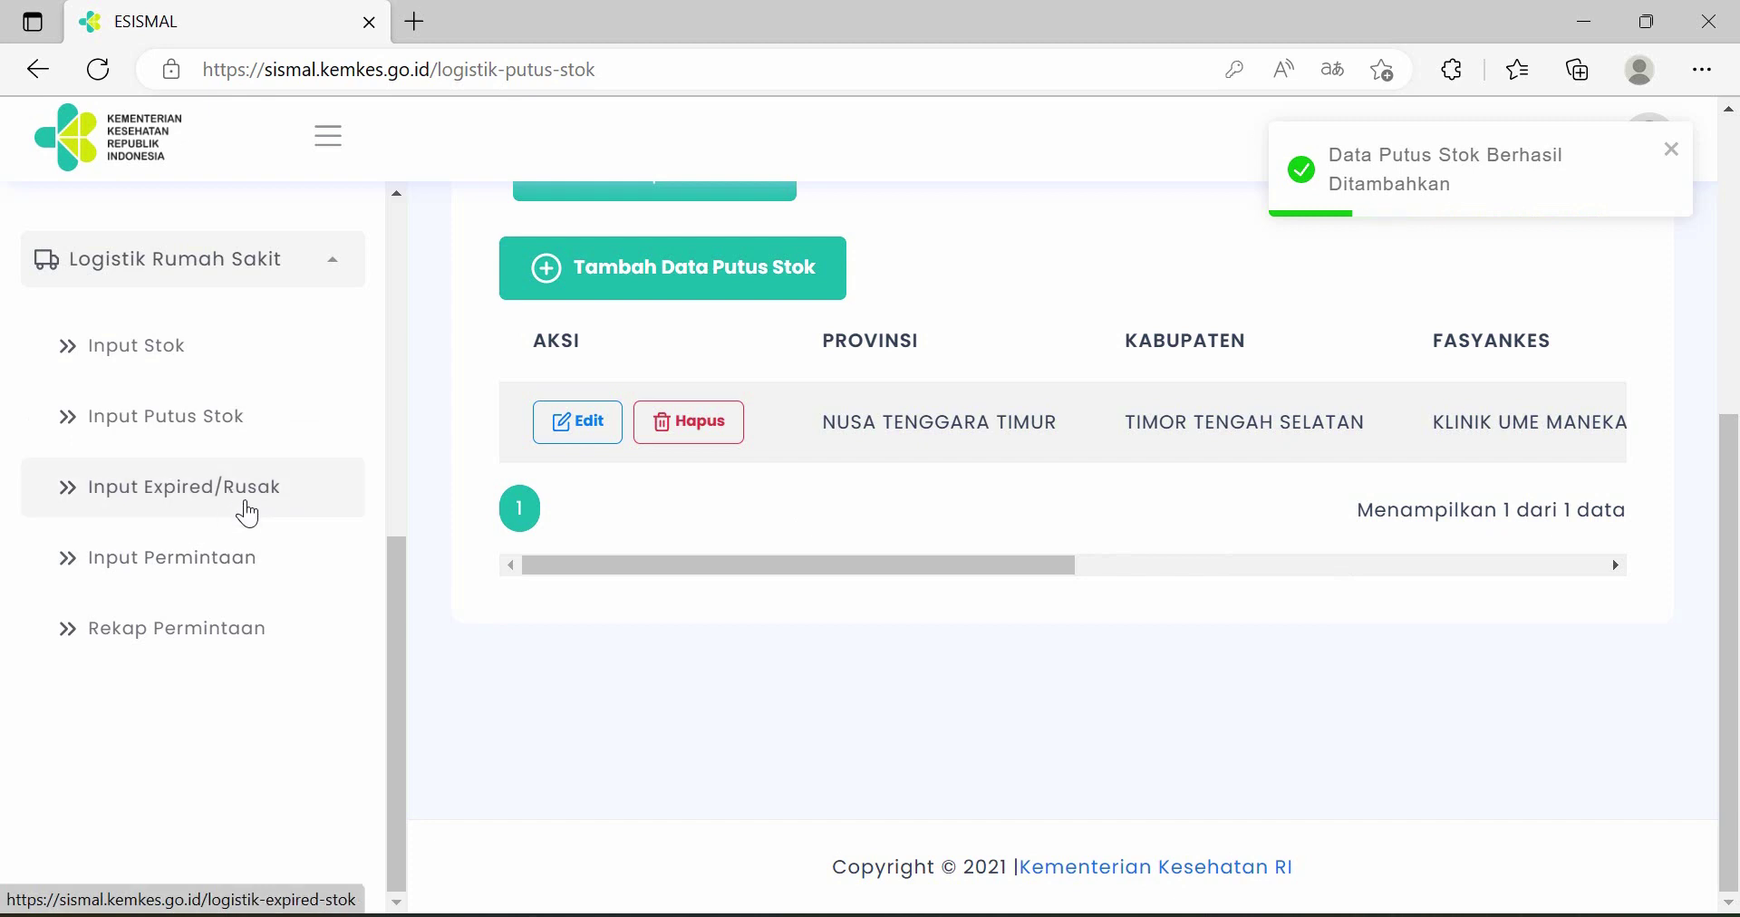
{"action": "left_click", "coordinate": [243, 509]}
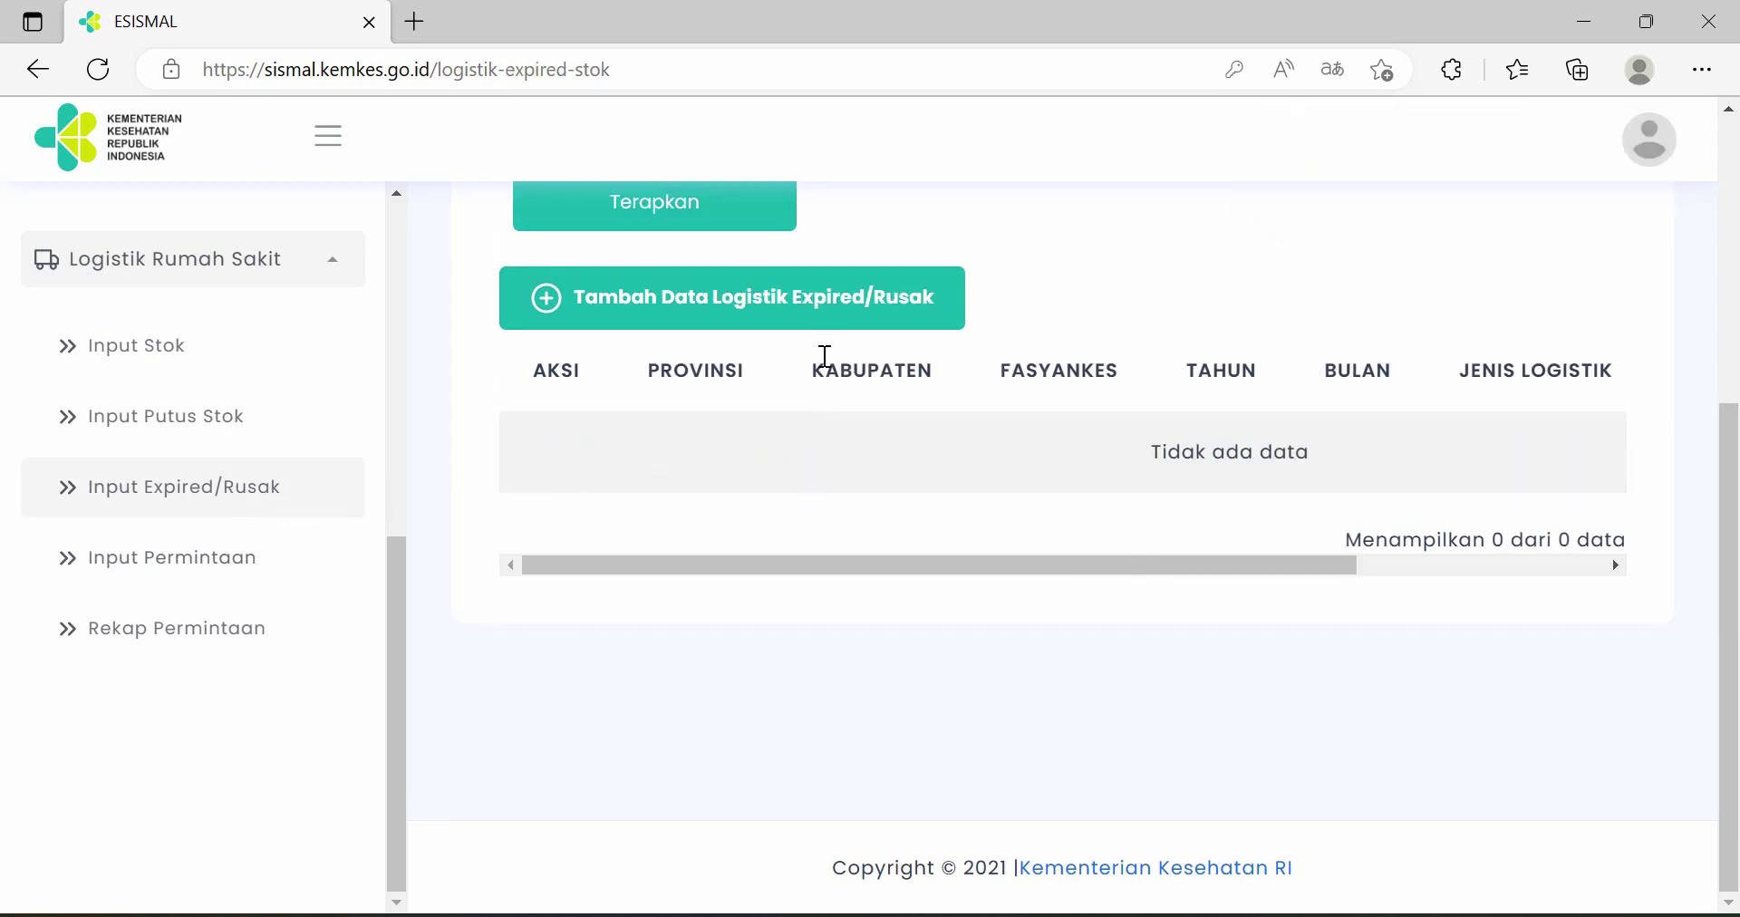
- Start a new expired/damaged record for Januari 2023 with logistics type Kina (Tablet)
{"action": "left_click", "coordinate": [782, 311]}
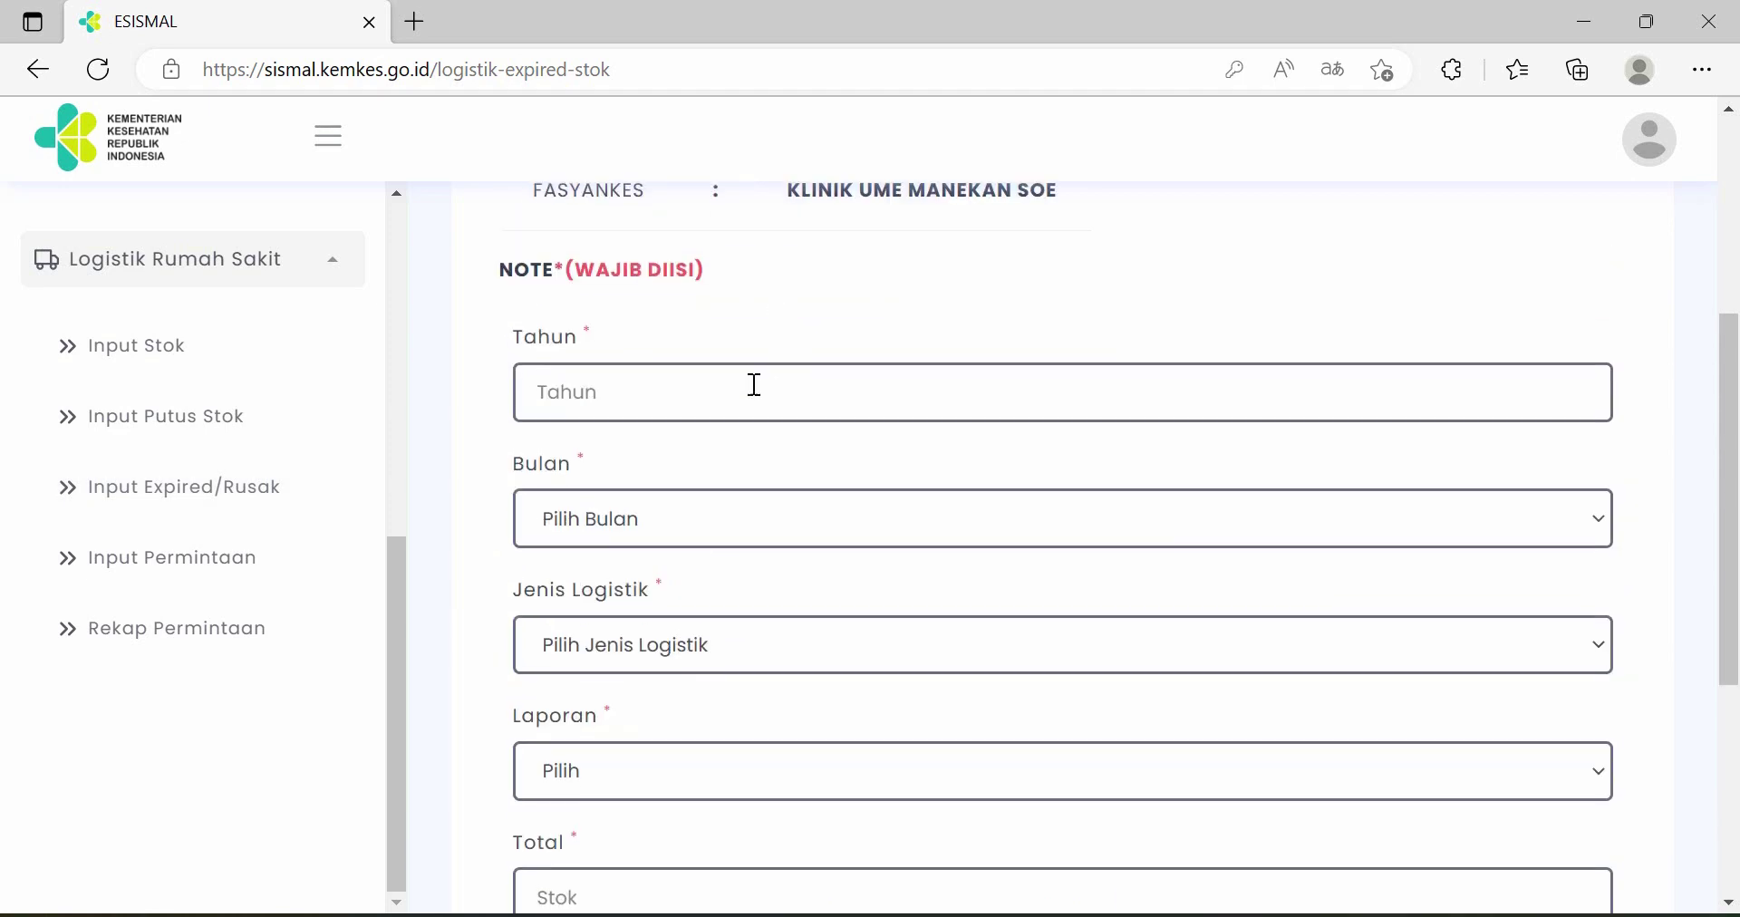
{"action": "left_click", "coordinate": [754, 386]}
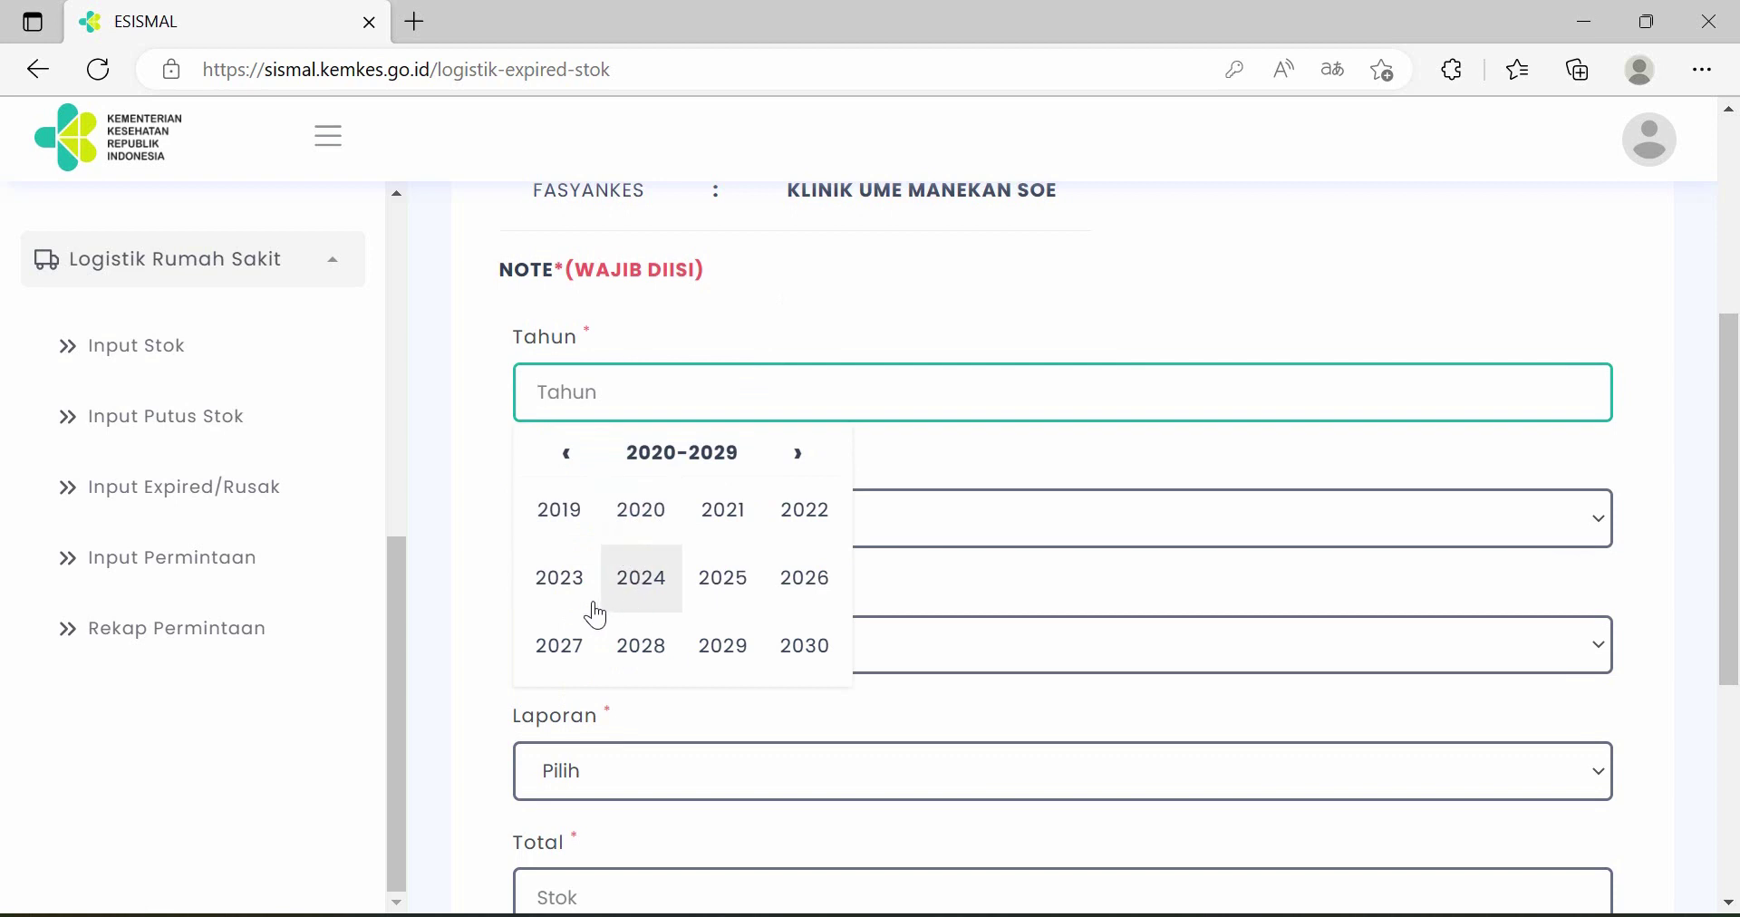
{"action": "left_click", "coordinate": [557, 579]}
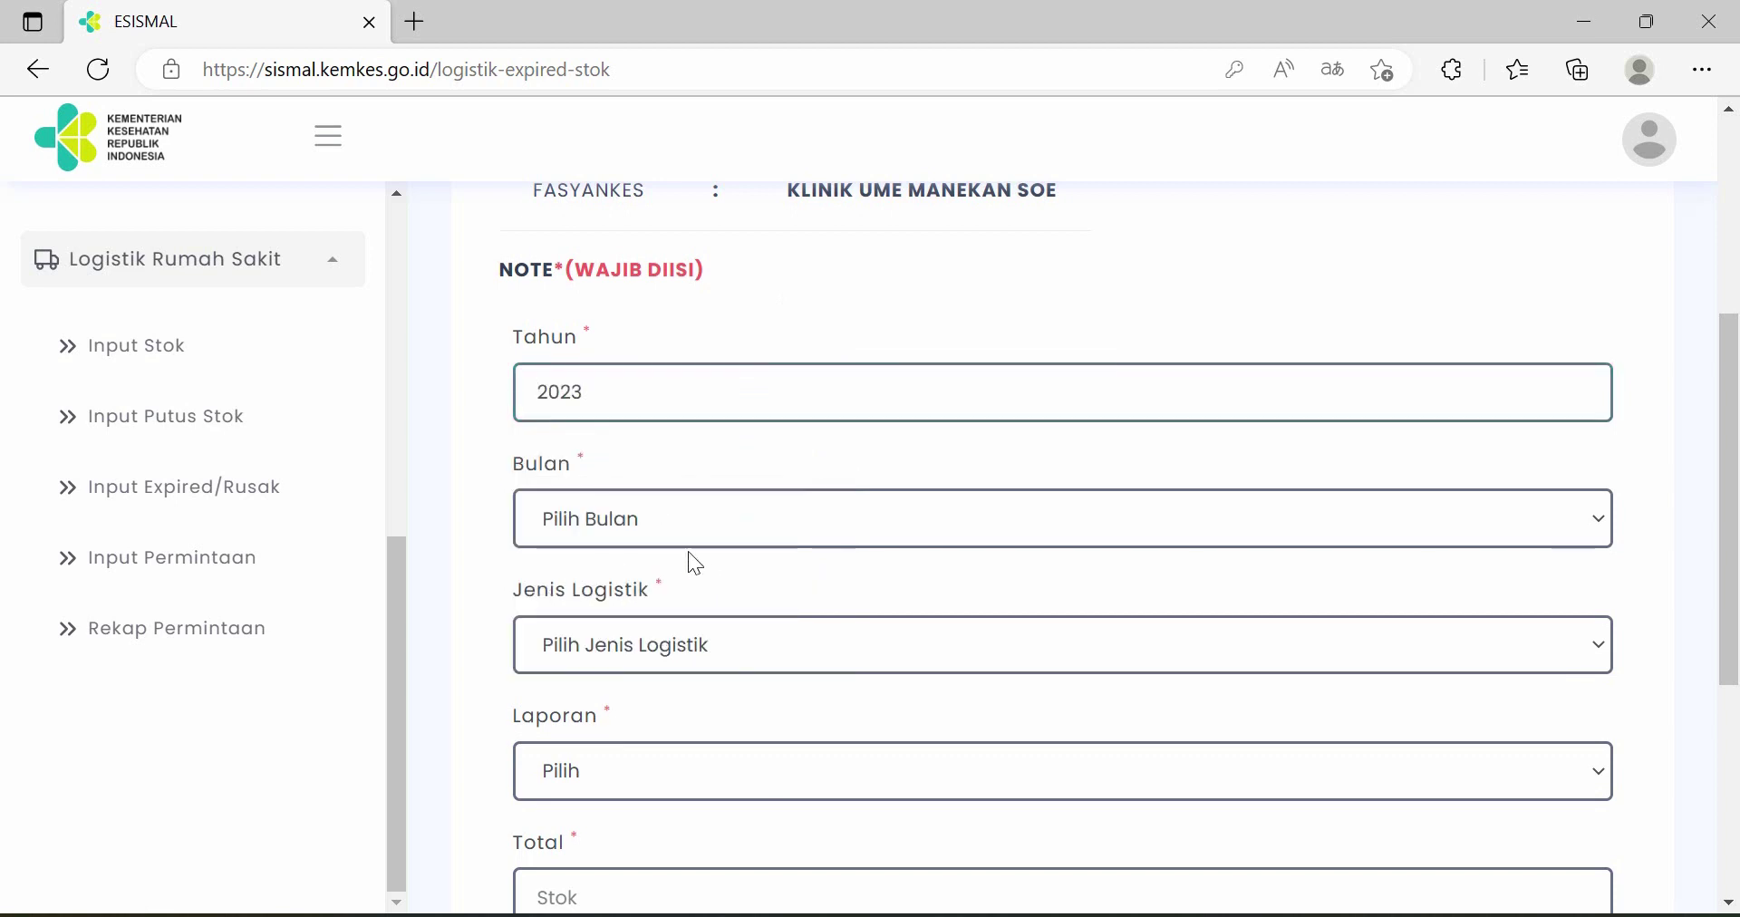
{"action": "left_click", "coordinate": [709, 525]}
{"action": "left_click", "coordinate": [768, 409]}
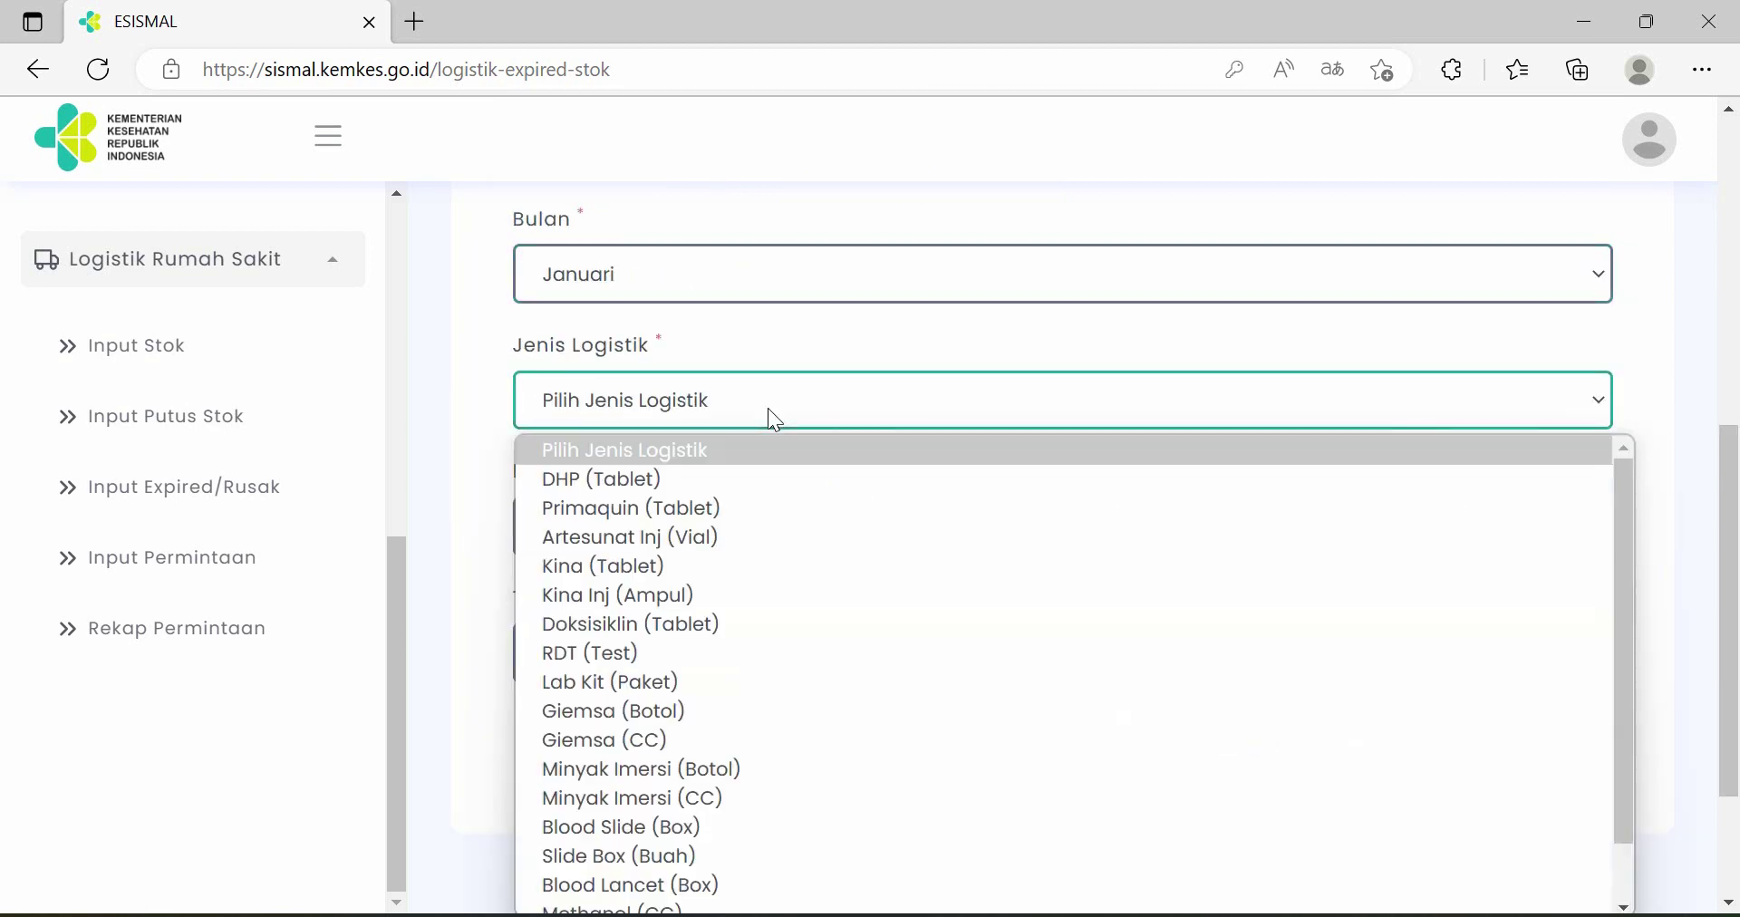
{"action": "left_click", "coordinate": [767, 409]}
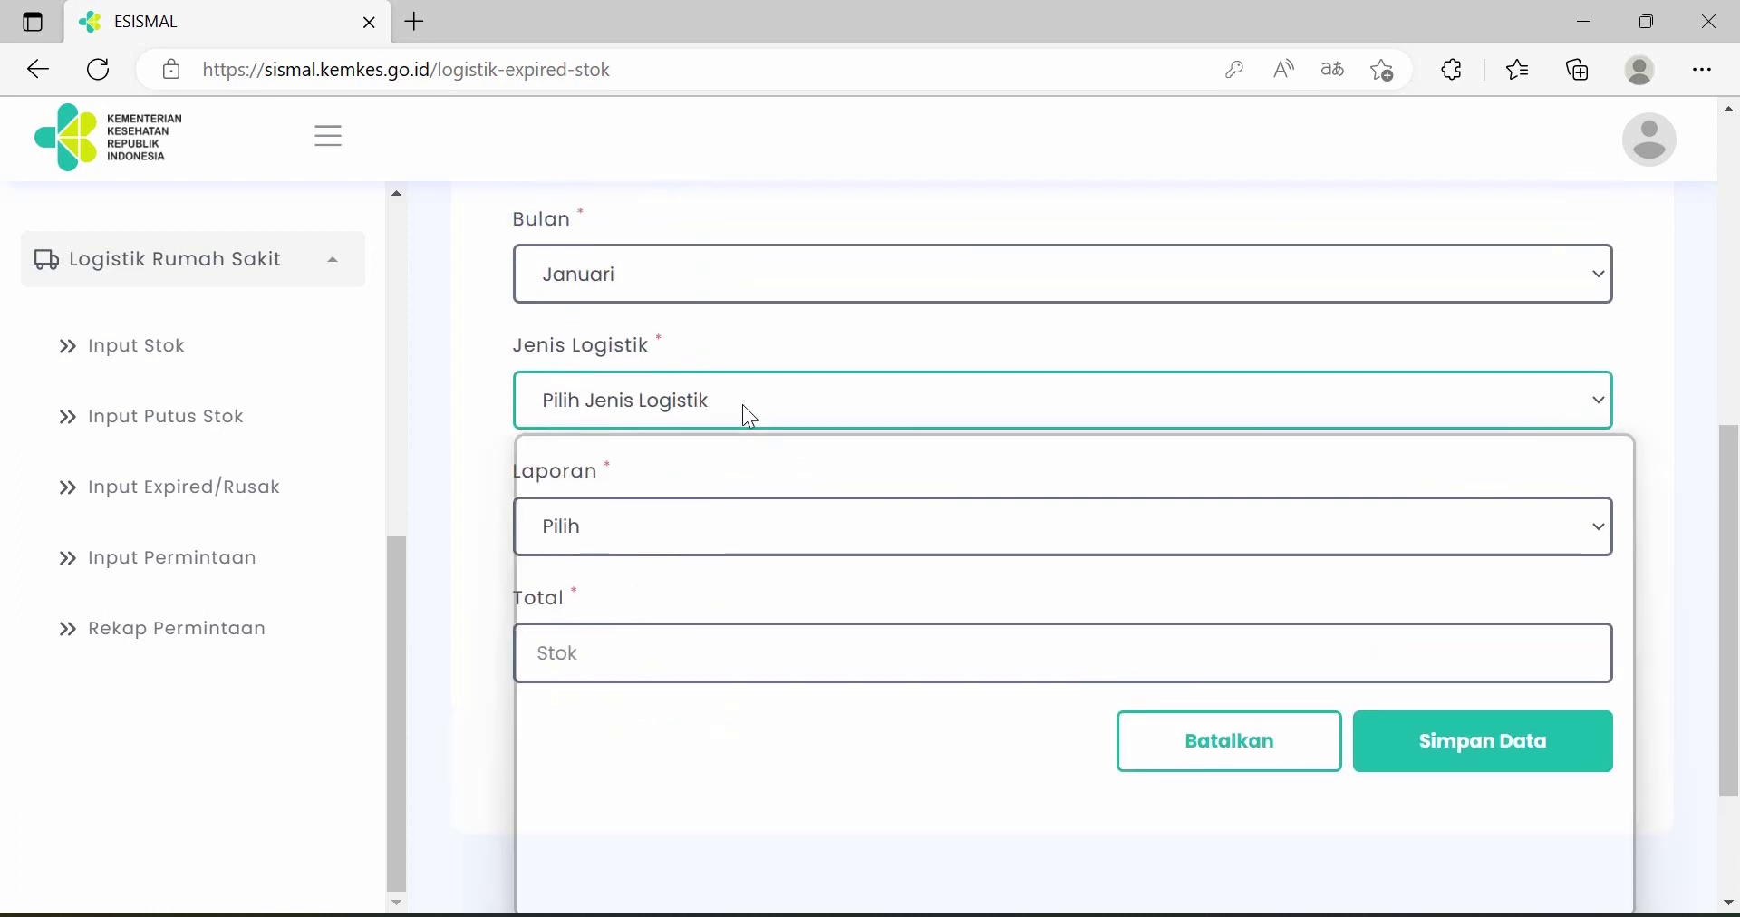
{"action": "left_click", "coordinate": [743, 406]}
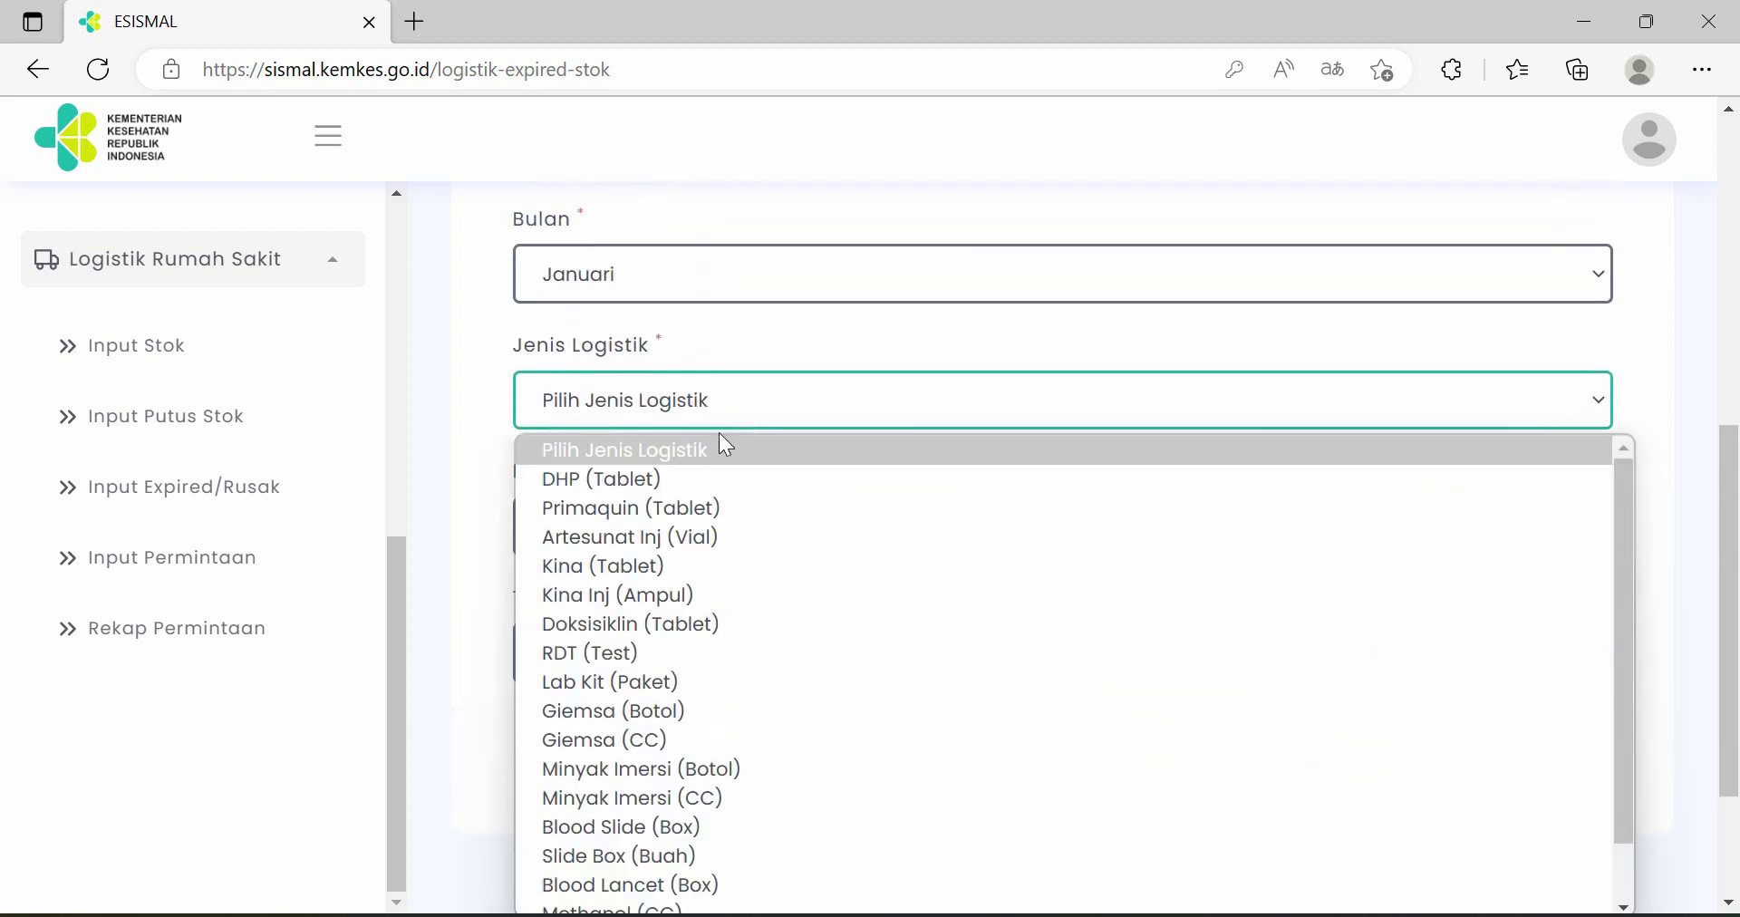
{"action": "left_click", "coordinate": [688, 565]}
- Mark it as Laporan Expired with a total of 20 and save it
{"action": "left_click", "coordinate": [701, 534]}
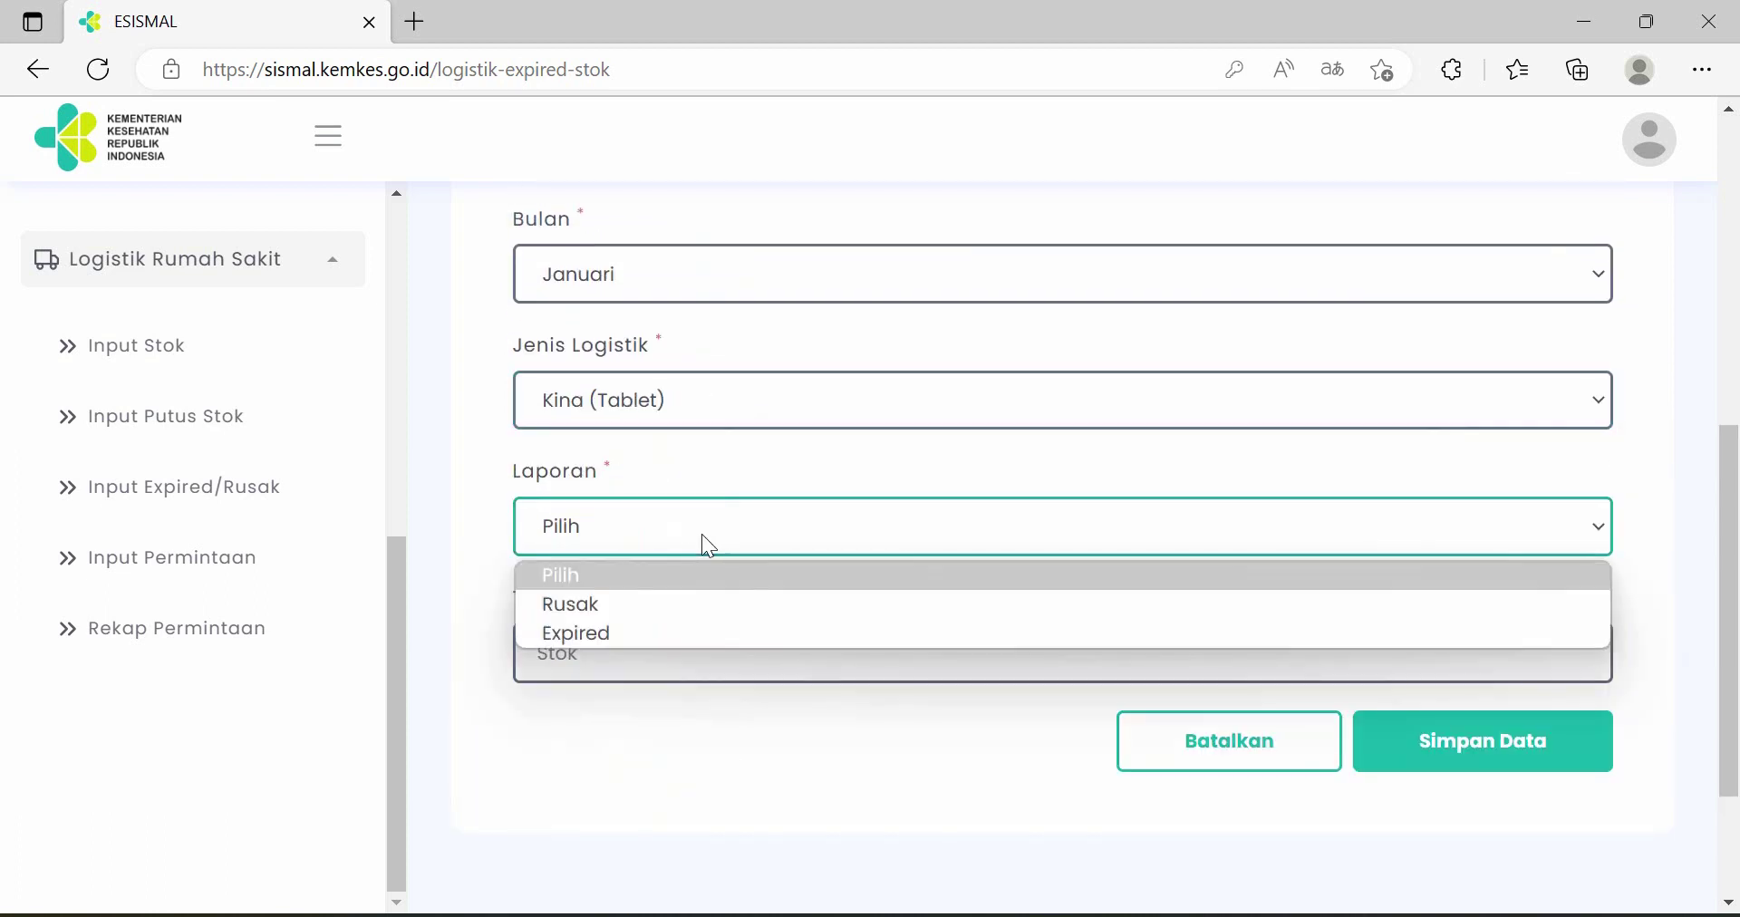
{"action": "left_click", "coordinate": [665, 627]}
{"action": "left_click", "coordinate": [684, 654]}
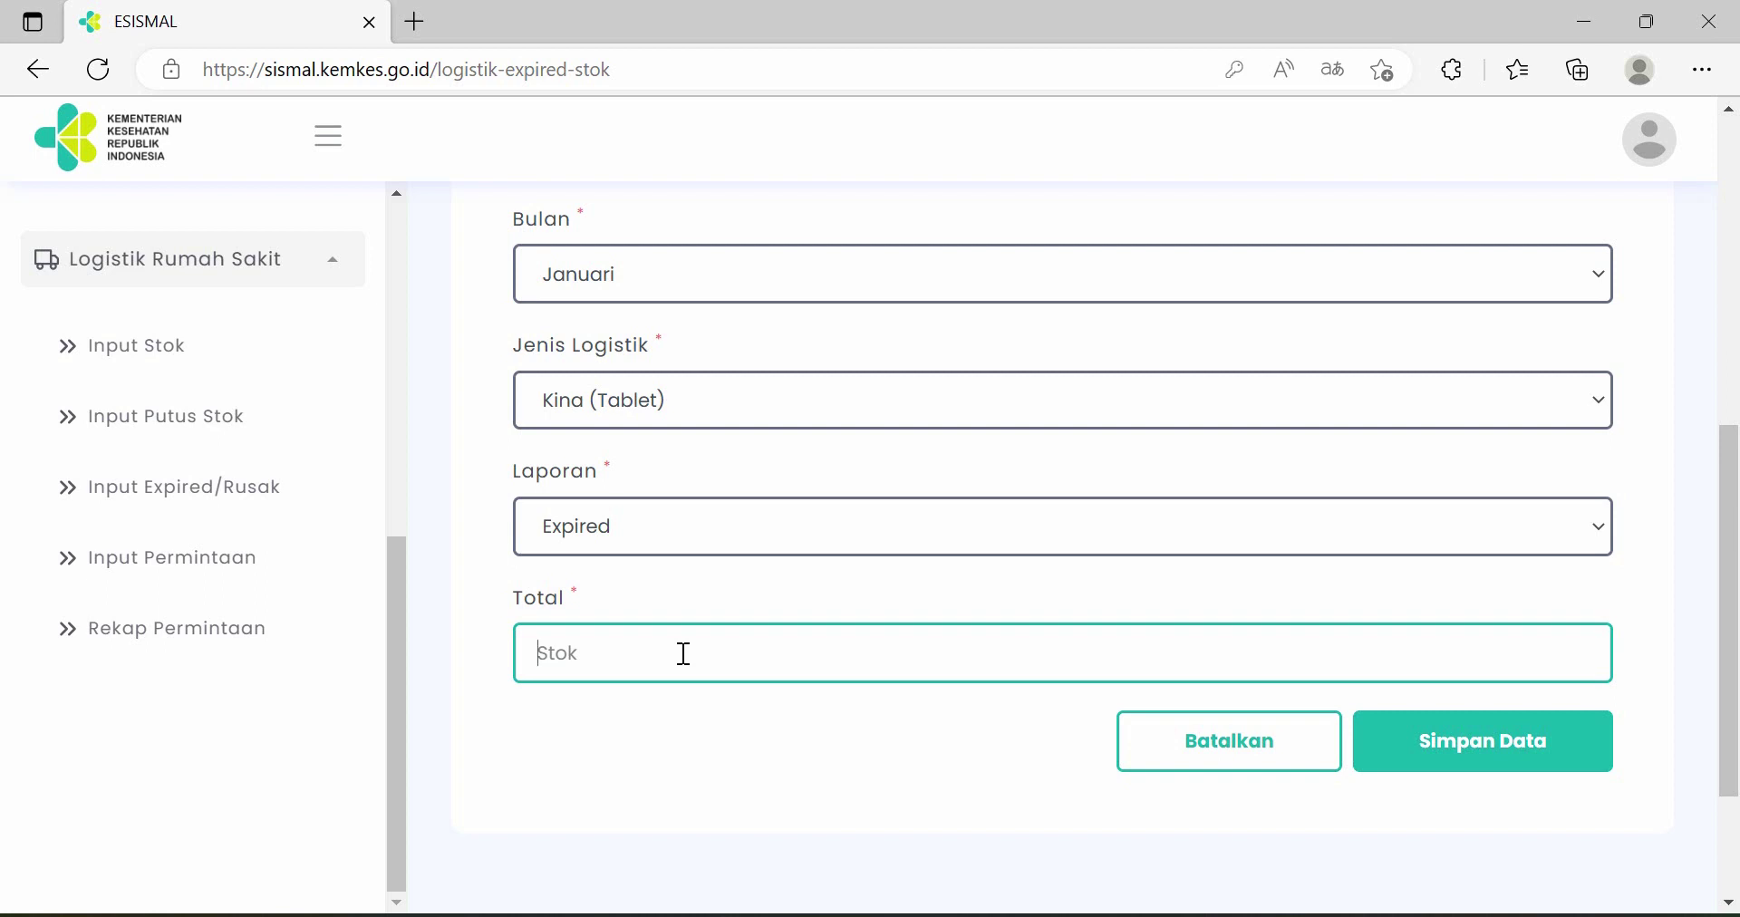
{"action": "type", "text": "20"}
{"action": "left_click", "coordinate": [1459, 743]}
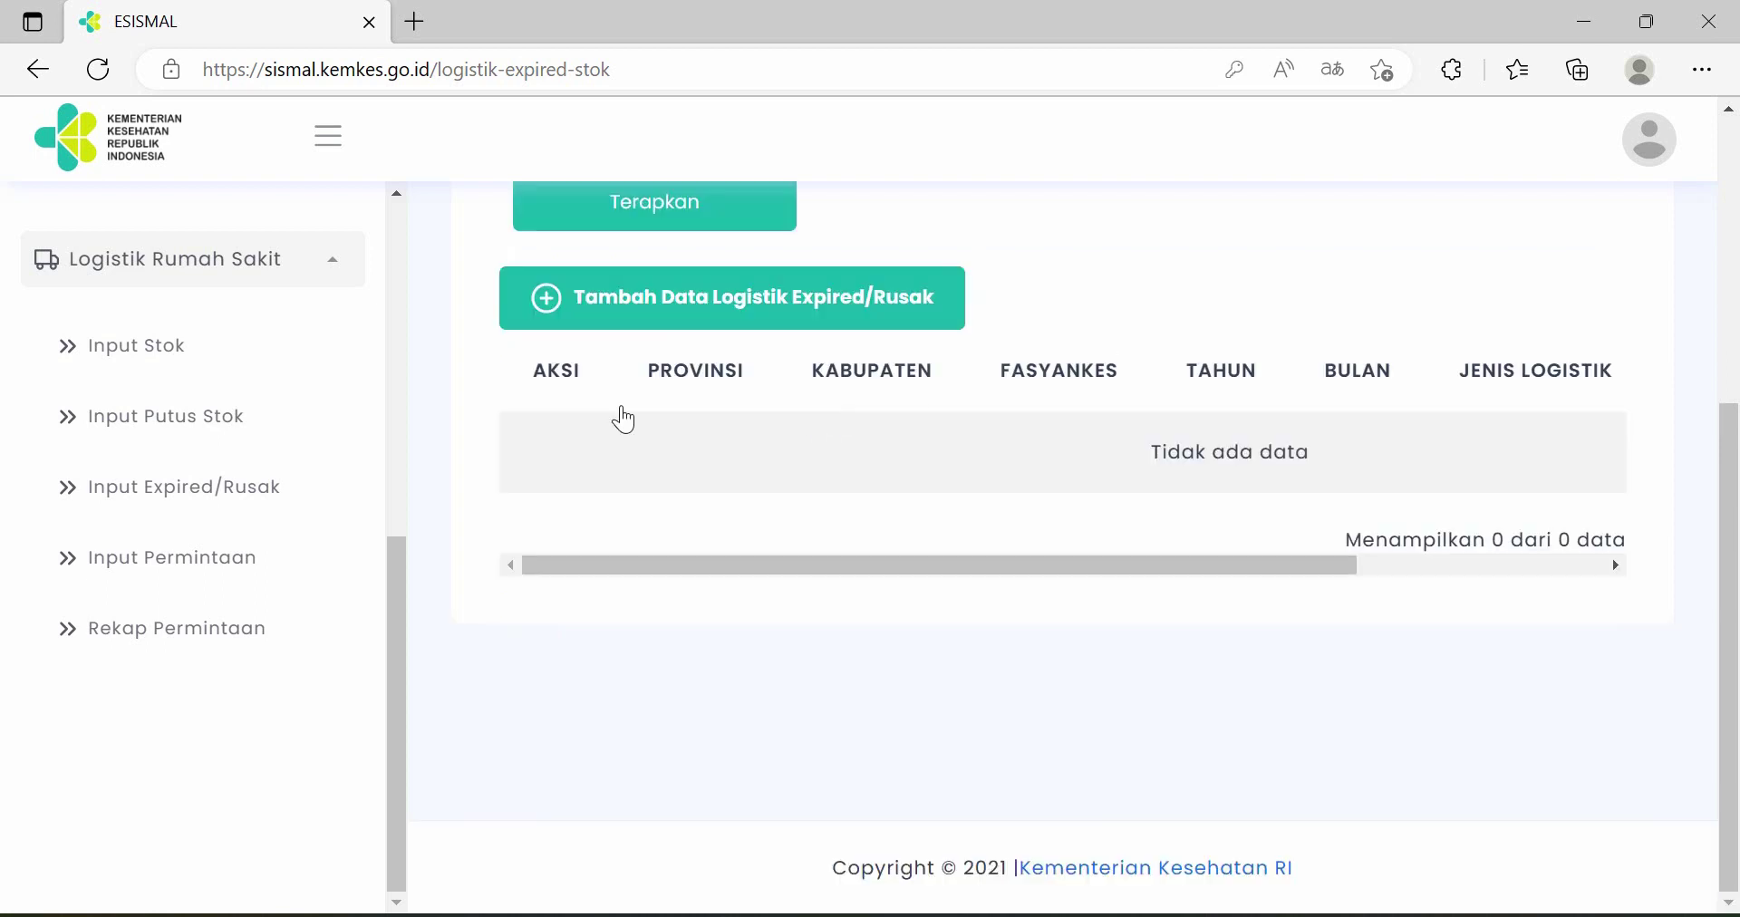
{"action": "scroll", "coordinate": [664, 524], "scroll_direction": "up", "scroll_amount": 1}
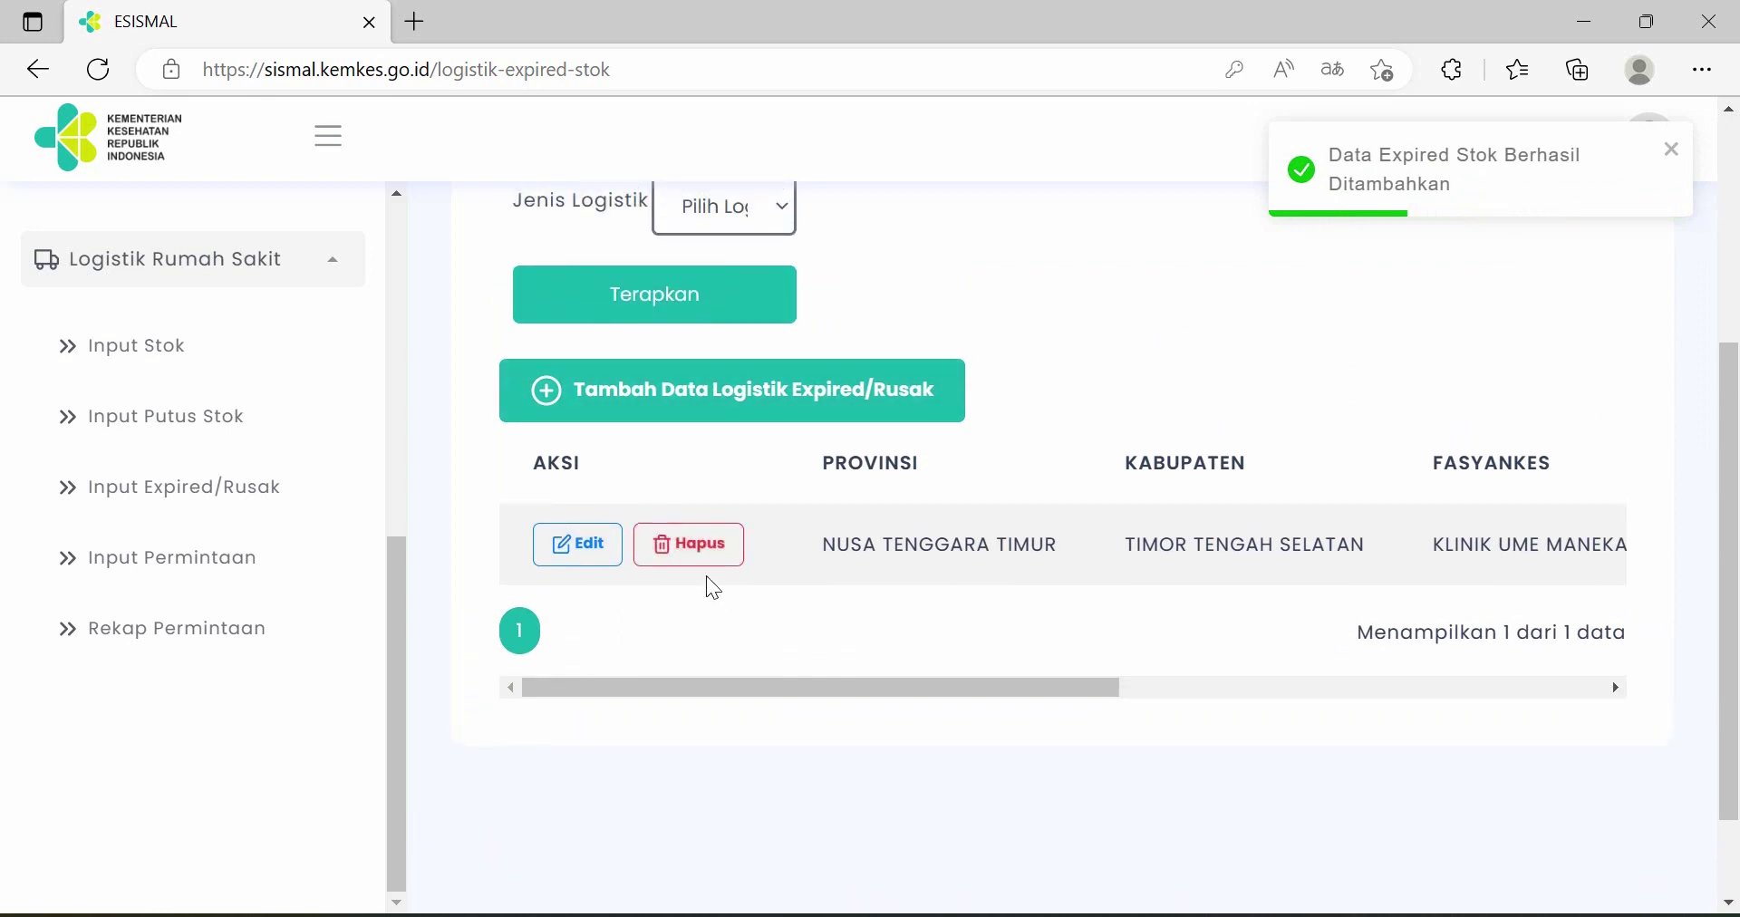
- Open the Kina (Tablet) expired record for editing, then cancel without changes
{"action": "left_click", "coordinate": [580, 548]}
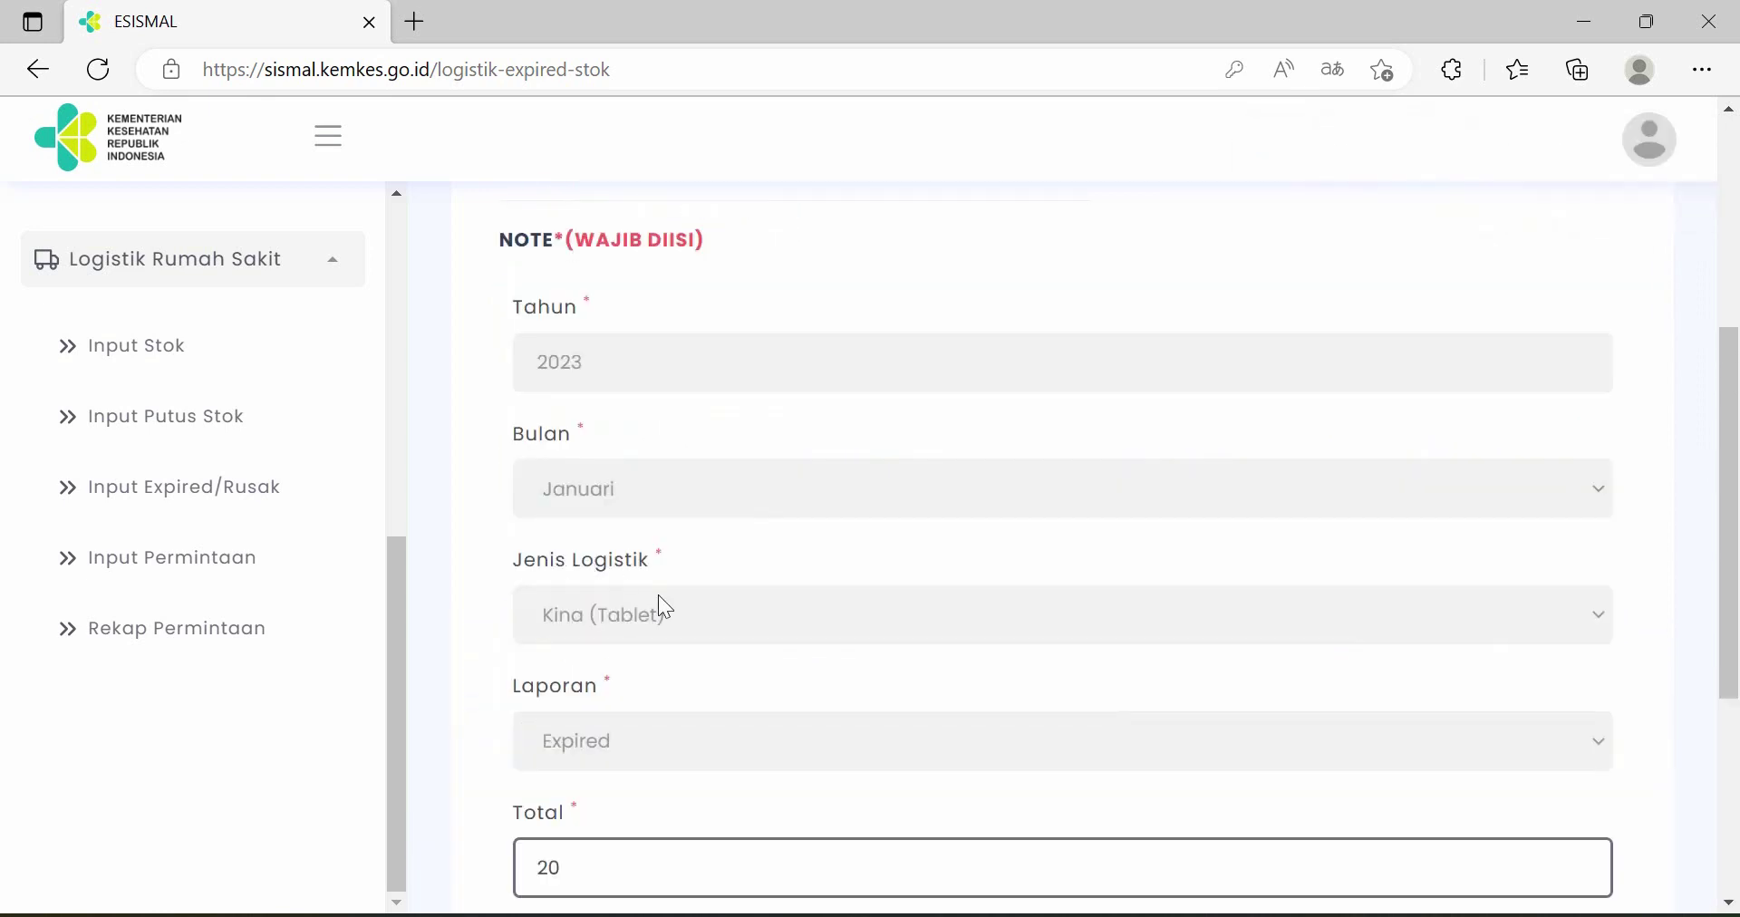
{"action": "scroll", "coordinate": [1215, 712], "scroll_direction": "down", "scroll_amount": 2}
{"action": "scroll", "coordinate": [761, 739], "scroll_direction": "up", "scroll_amount": 1}
{"action": "left_click", "coordinate": [799, 735]}
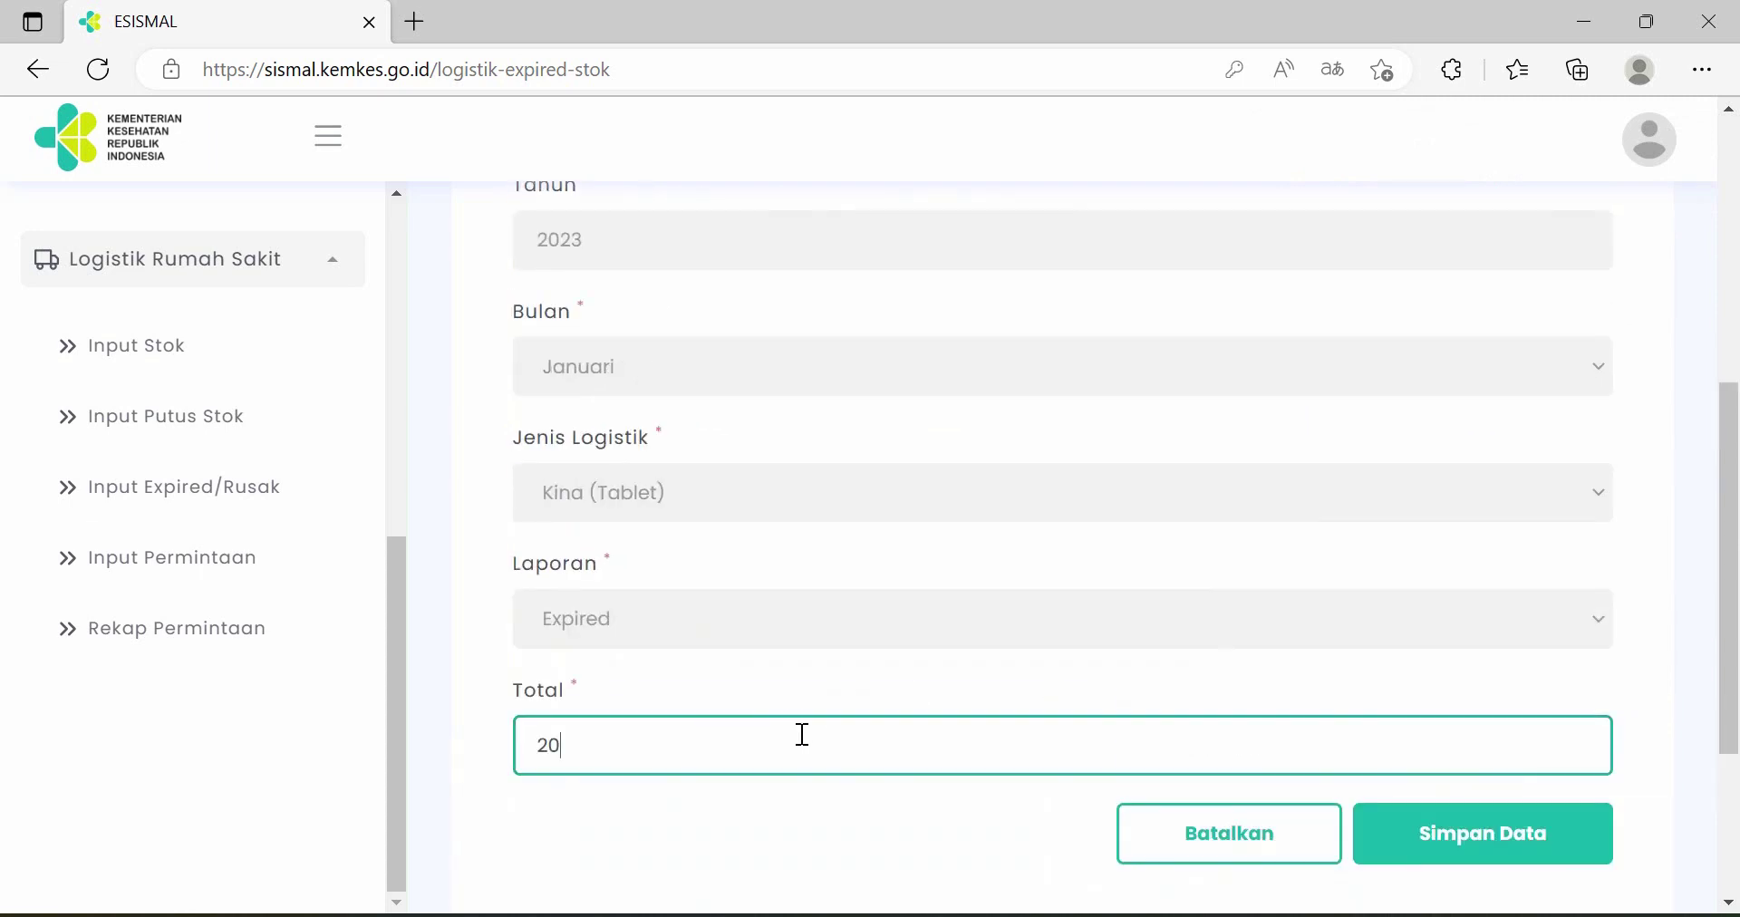
{"action": "scroll", "coordinate": [877, 658], "scroll_direction": "up", "scroll_amount": 1}
{"action": "scroll", "coordinate": [910, 500], "scroll_direction": "up", "scroll_amount": 2}
{"action": "scroll", "coordinate": [911, 475], "scroll_direction": "down", "scroll_amount": 4}
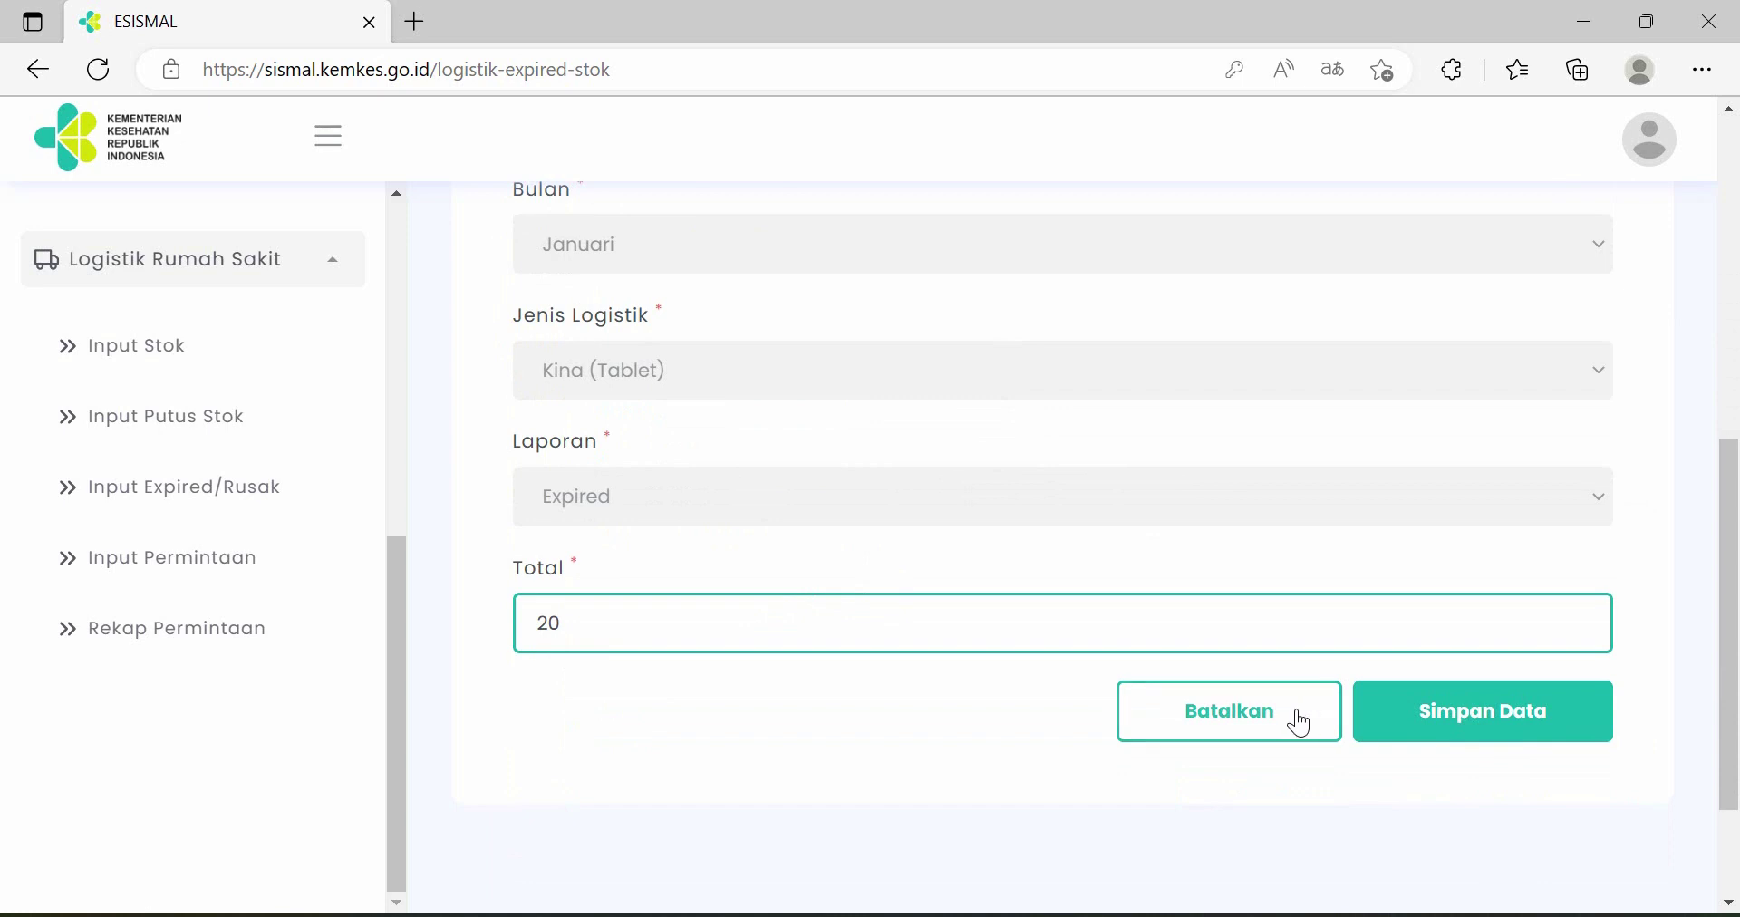
{"action": "left_click", "coordinate": [1319, 710]}
- Delete the Kina (Tablet) record, confirming with Ya, and start a new expired/damaged entry
{"action": "scroll", "coordinate": [761, 580], "scroll_direction": "up", "scroll_amount": 1}
{"action": "left_click", "coordinate": [710, 562]}
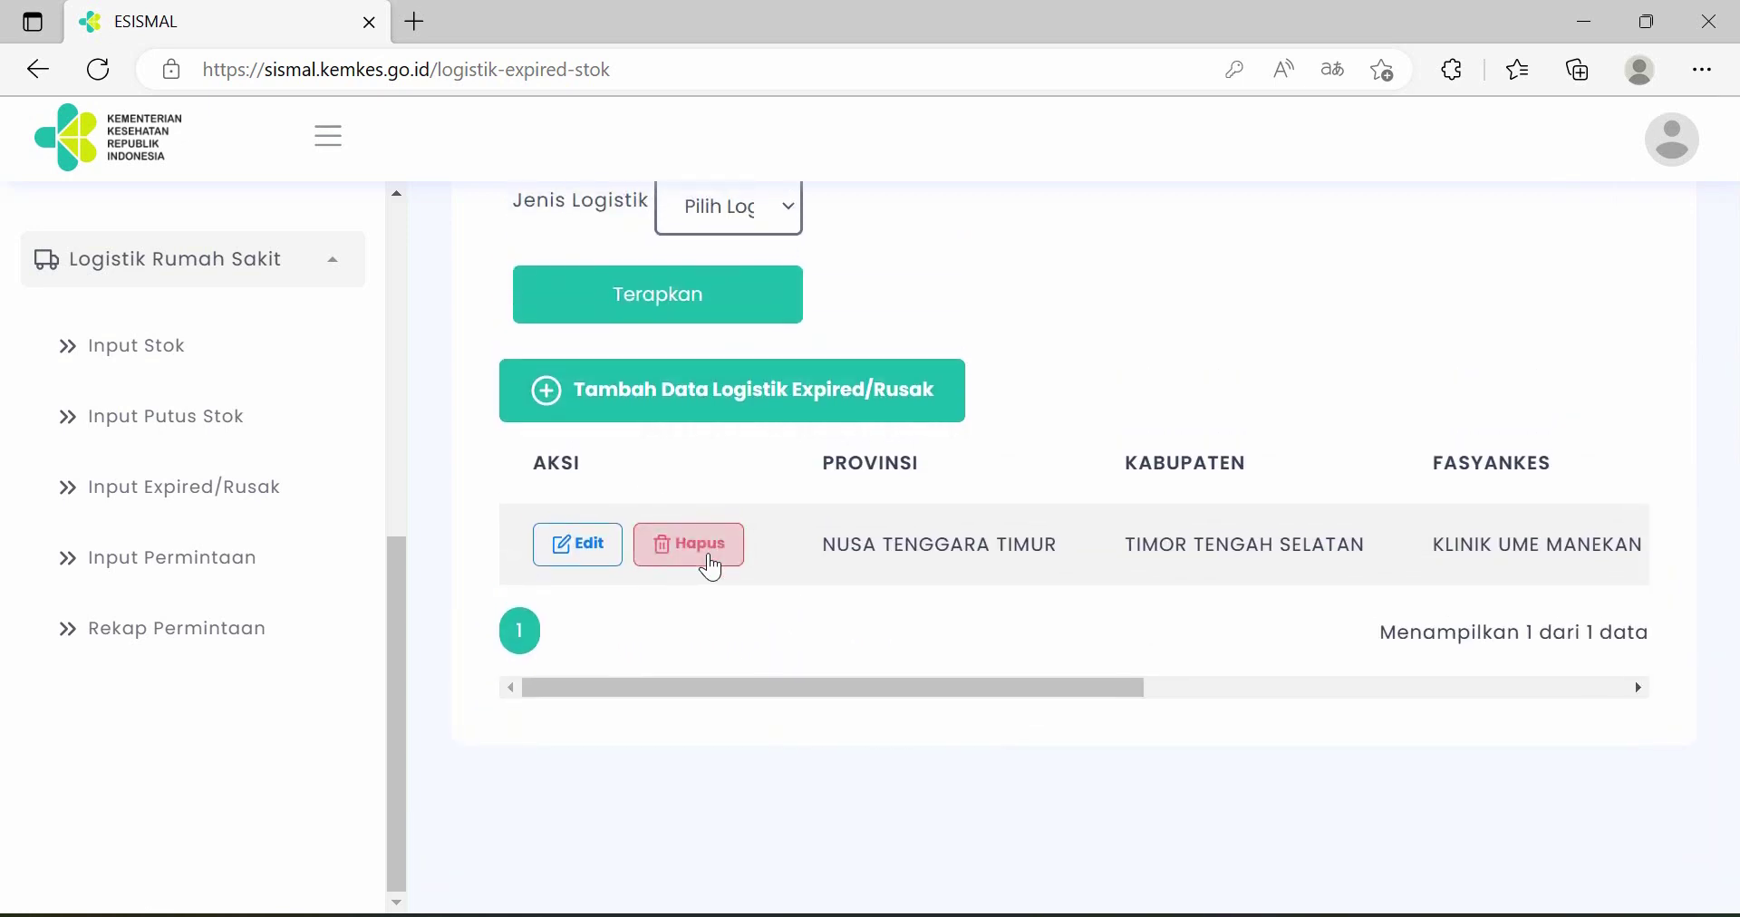
{"action": "left_click", "coordinate": [687, 603]}
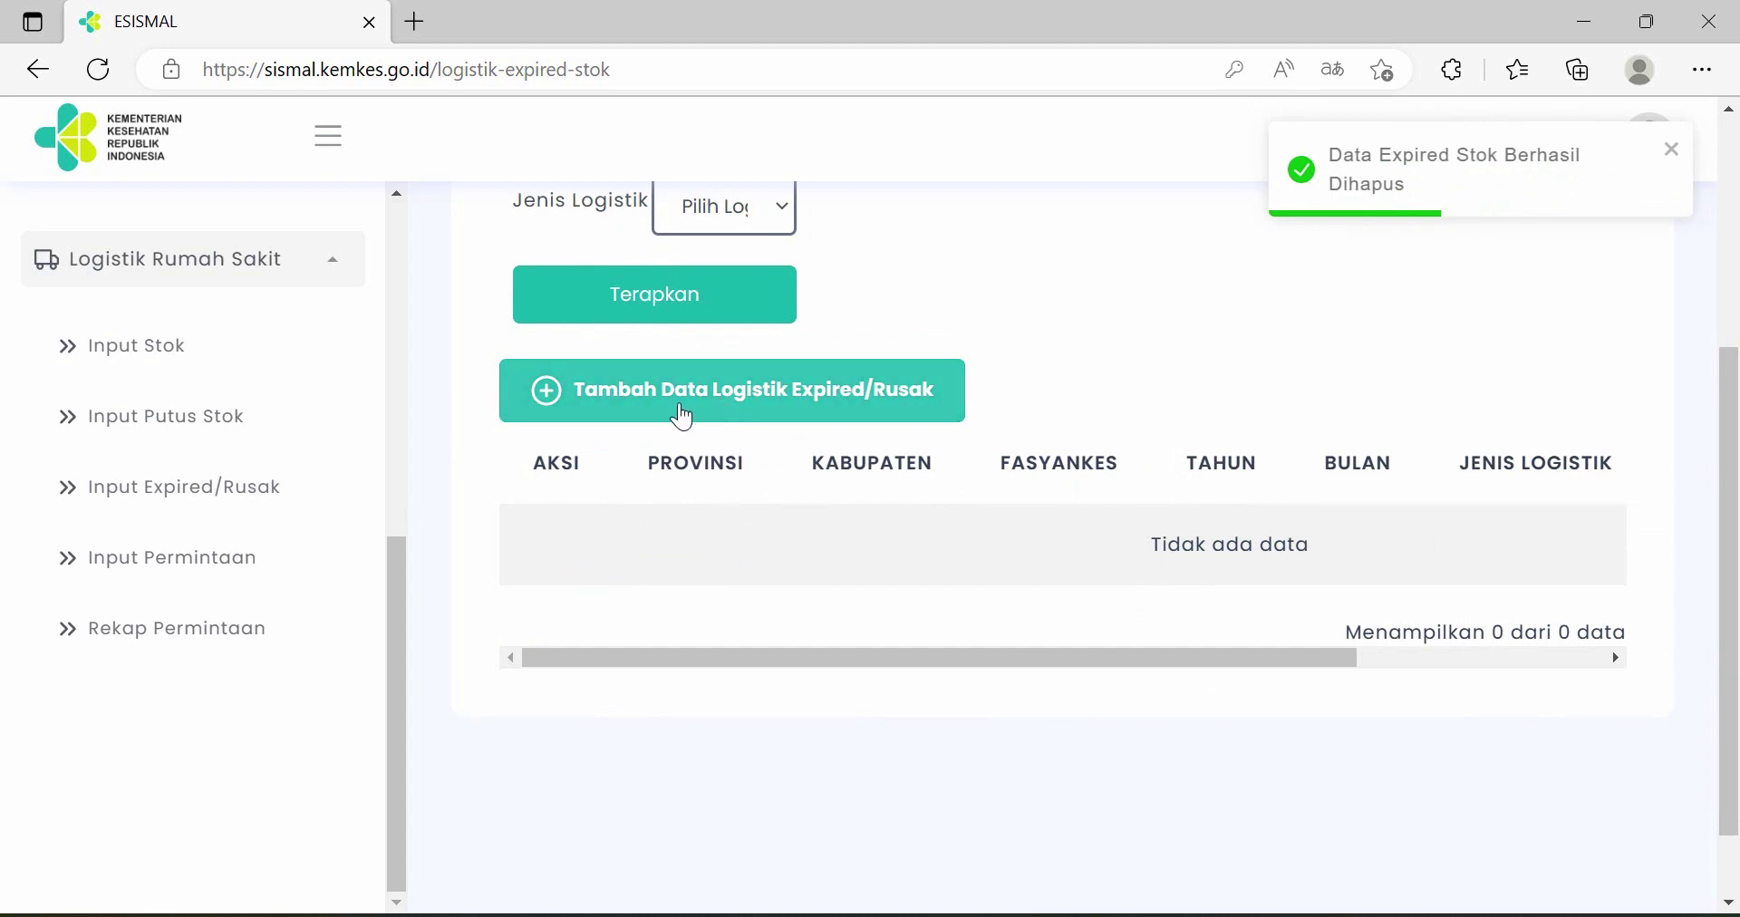
{"action": "left_click", "coordinate": [683, 417]}
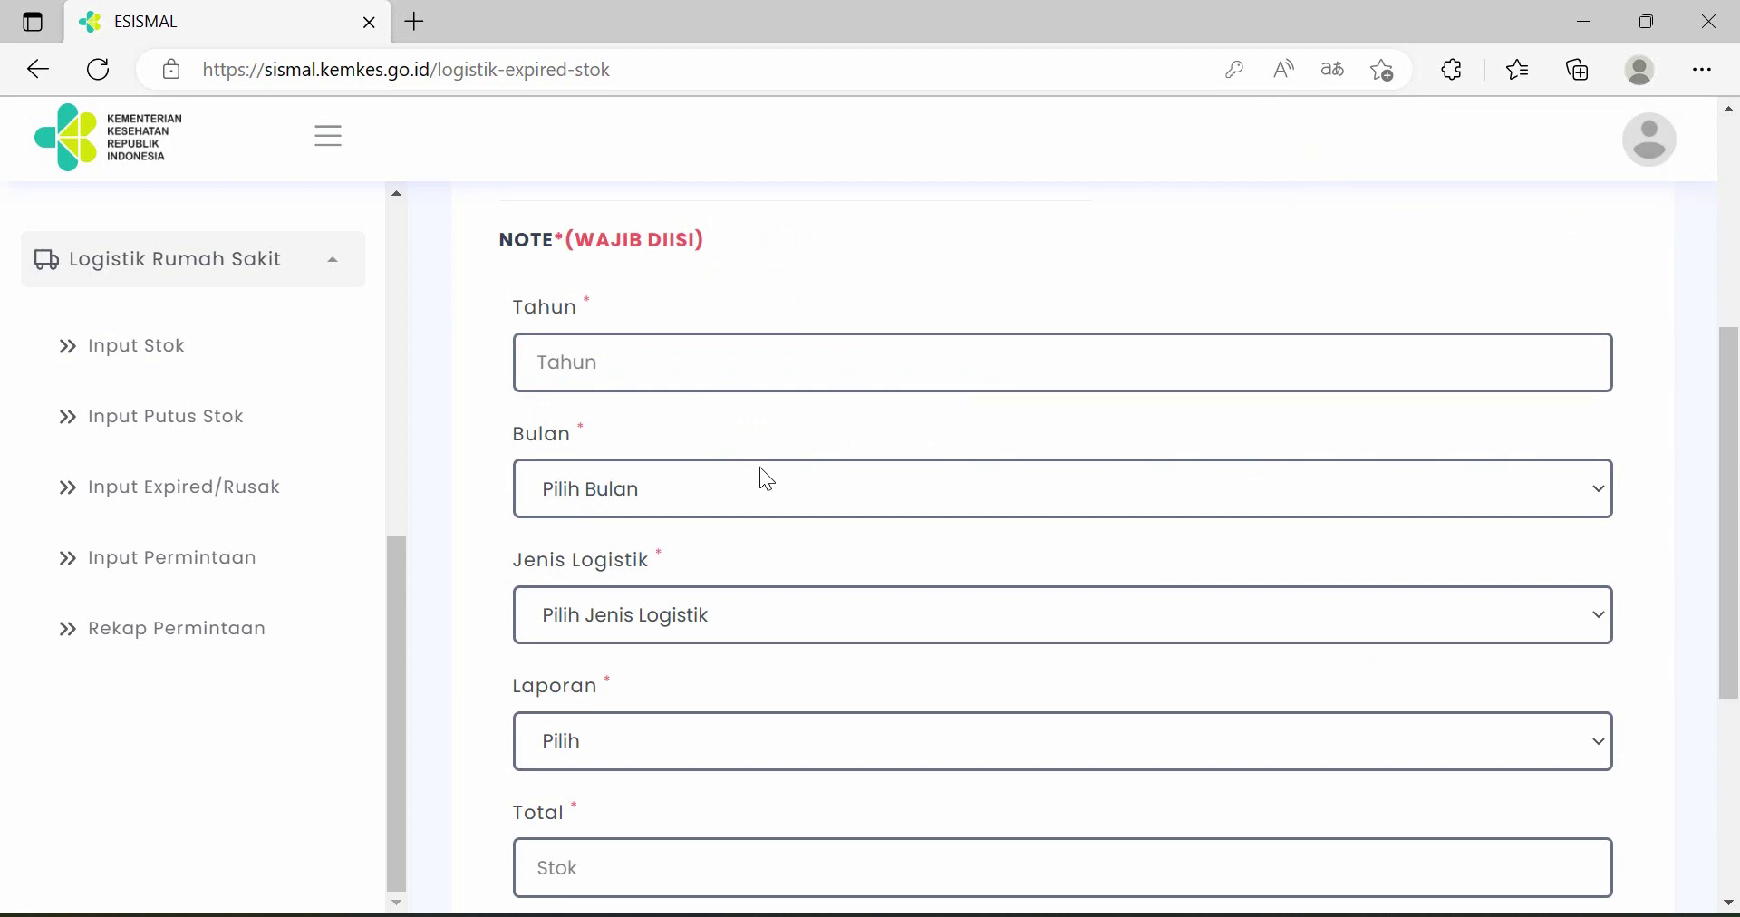
{"action": "scroll", "coordinate": [761, 474], "scroll_direction": "up", "scroll_amount": 1}
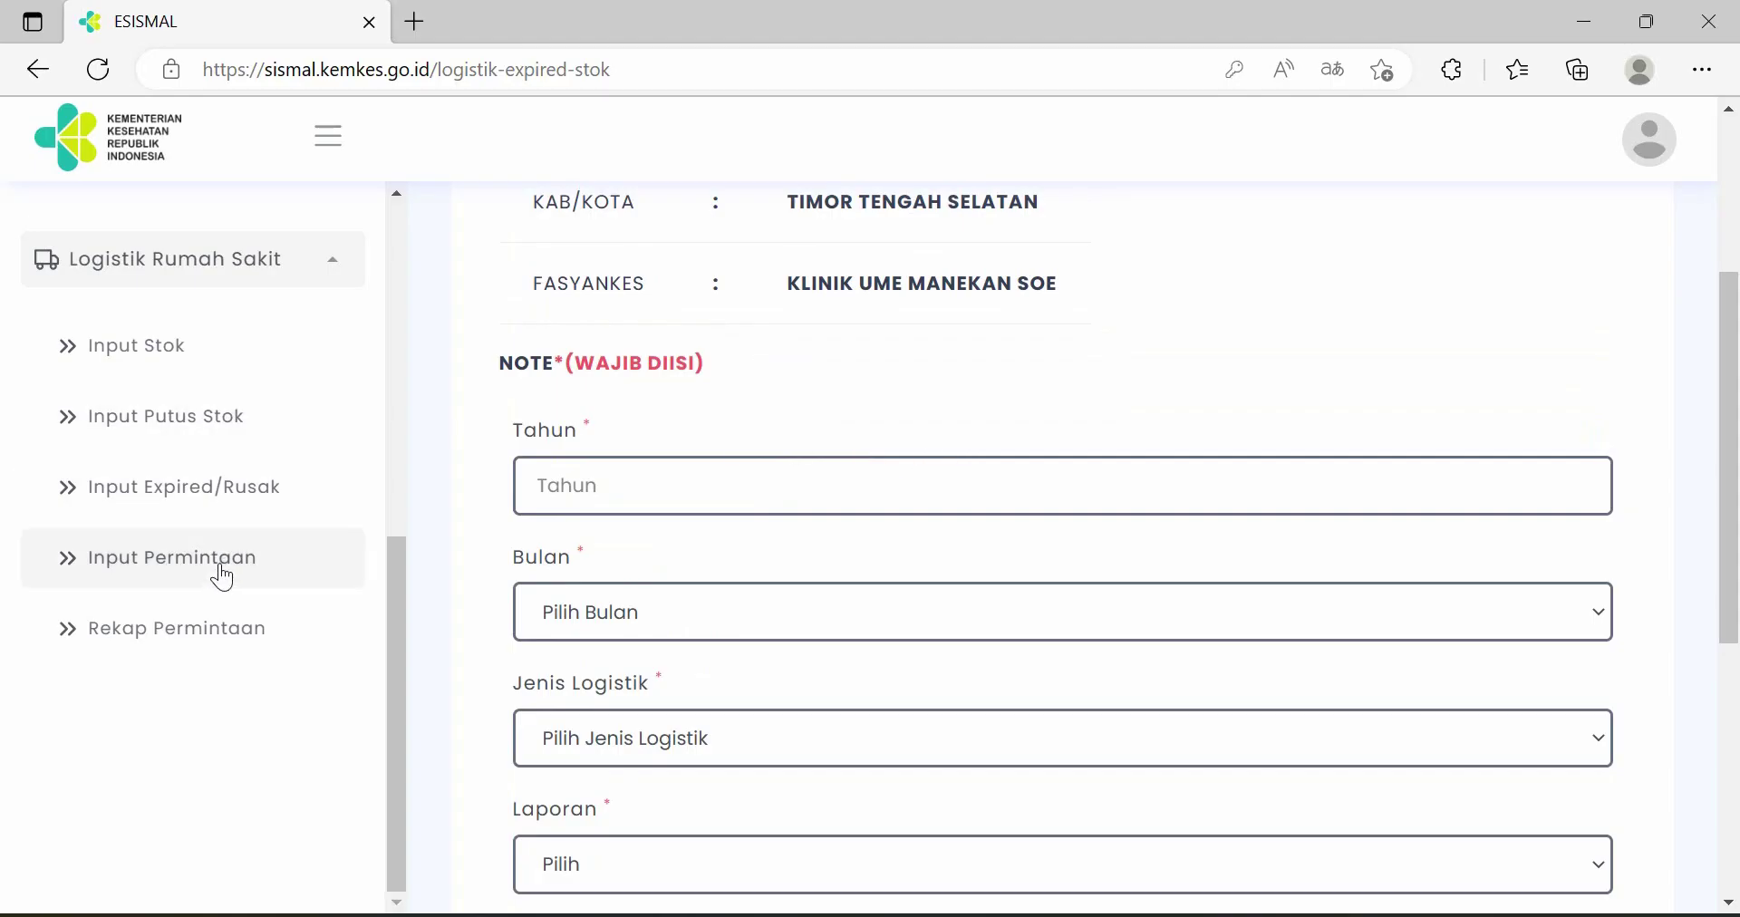
- Start a new logistics request with submission year 2023 and letter date 2023-02-09
{"action": "left_click", "coordinate": [223, 578]}
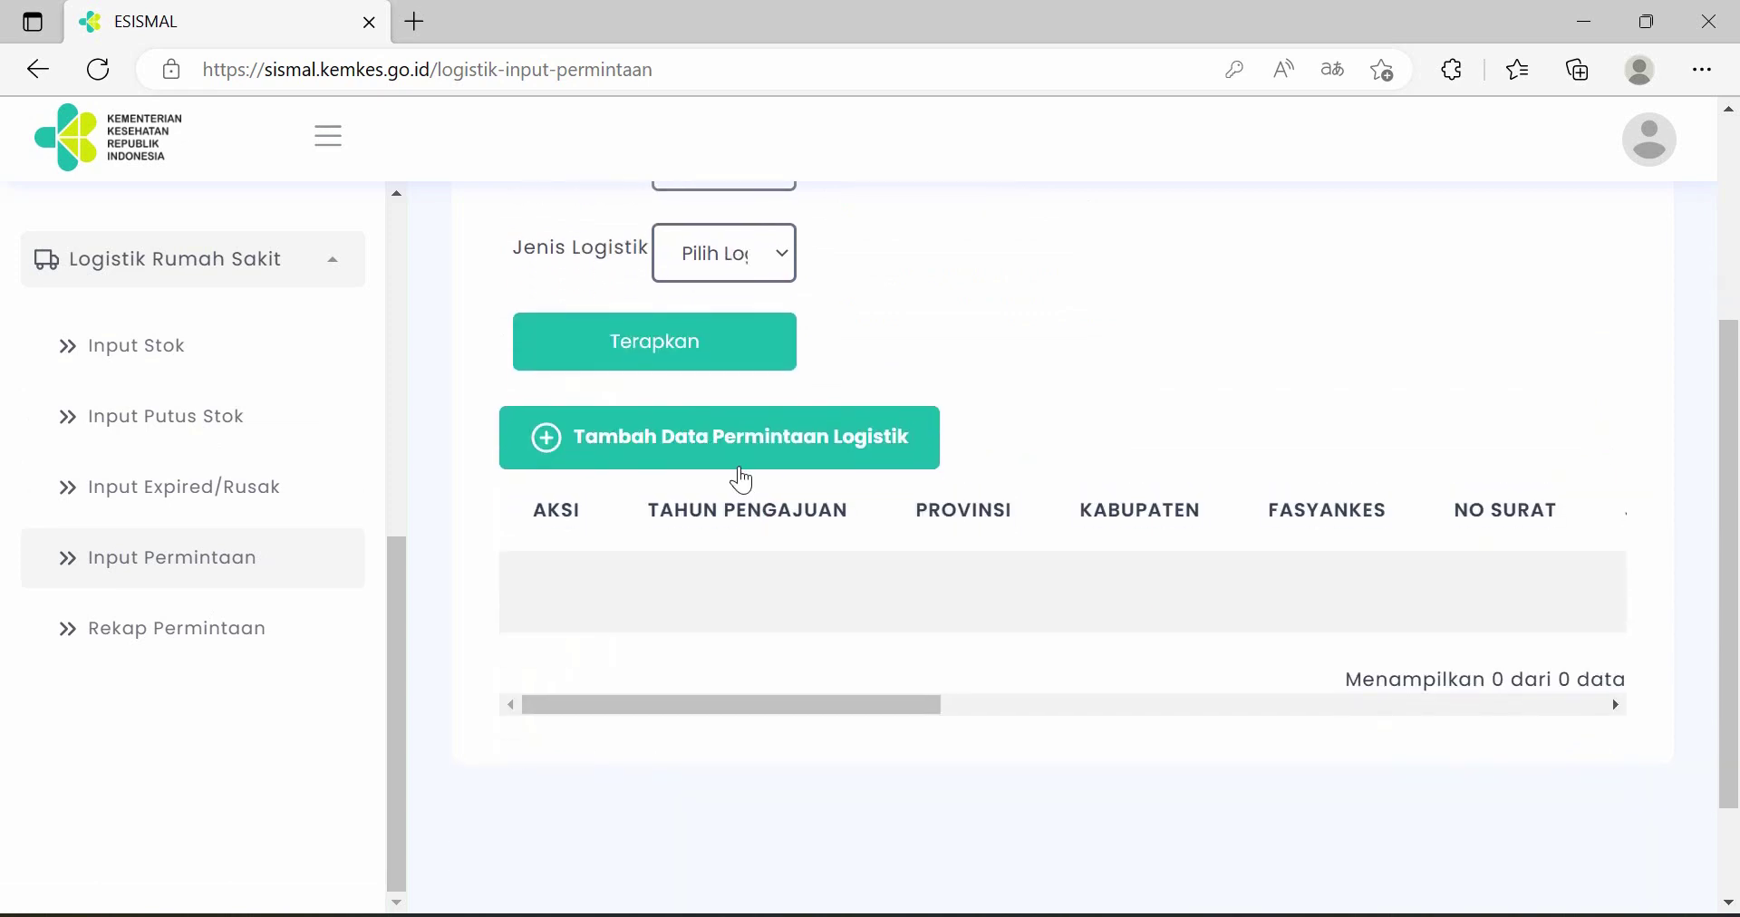
{"action": "left_click", "coordinate": [776, 450]}
{"action": "left_click", "coordinate": [790, 429]}
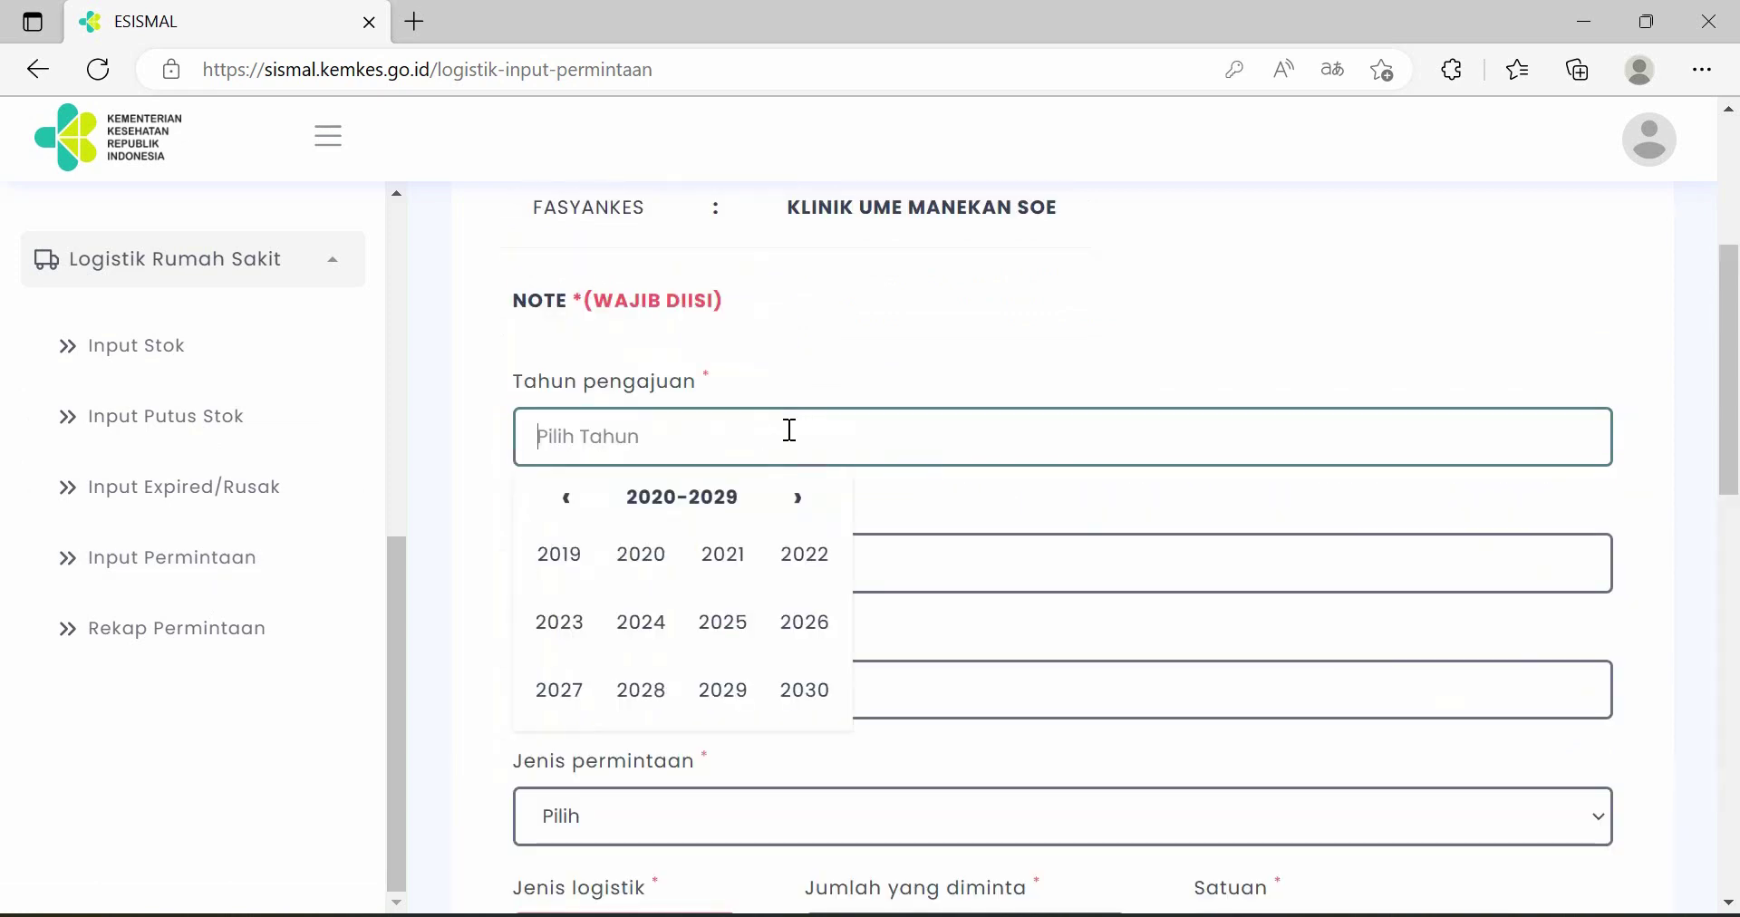
{"action": "left_click", "coordinate": [578, 625]}
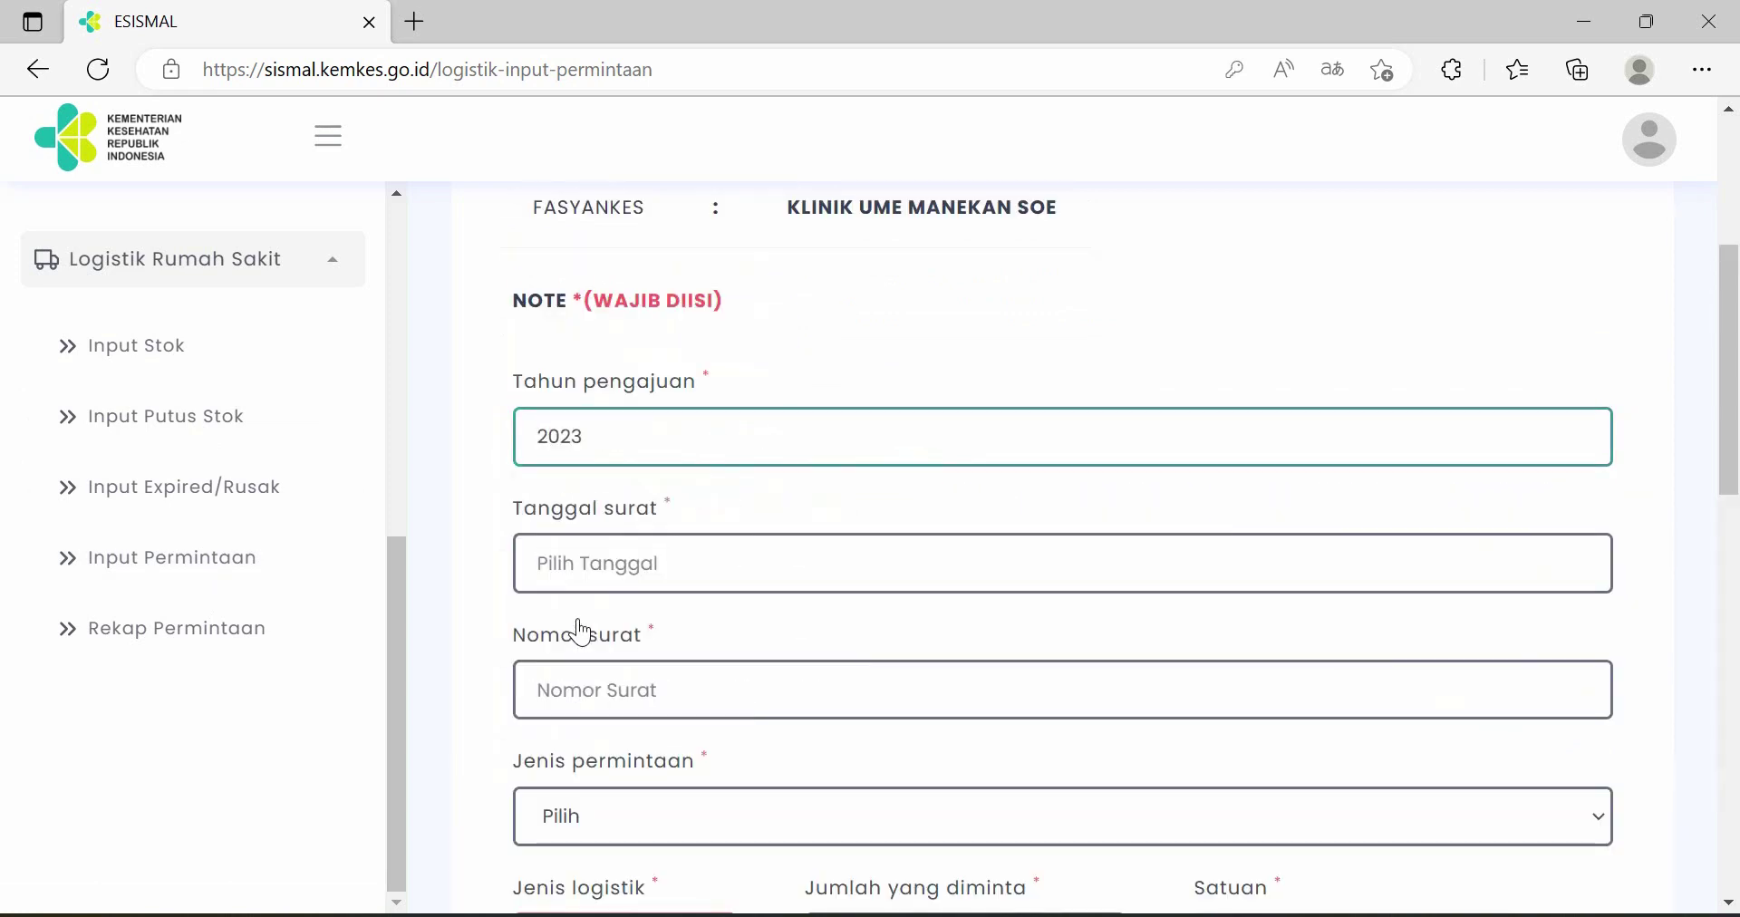
{"action": "scroll", "coordinate": [719, 501], "scroll_direction": "down", "scroll_amount": 1}
{"action": "left_click", "coordinate": [712, 446]}
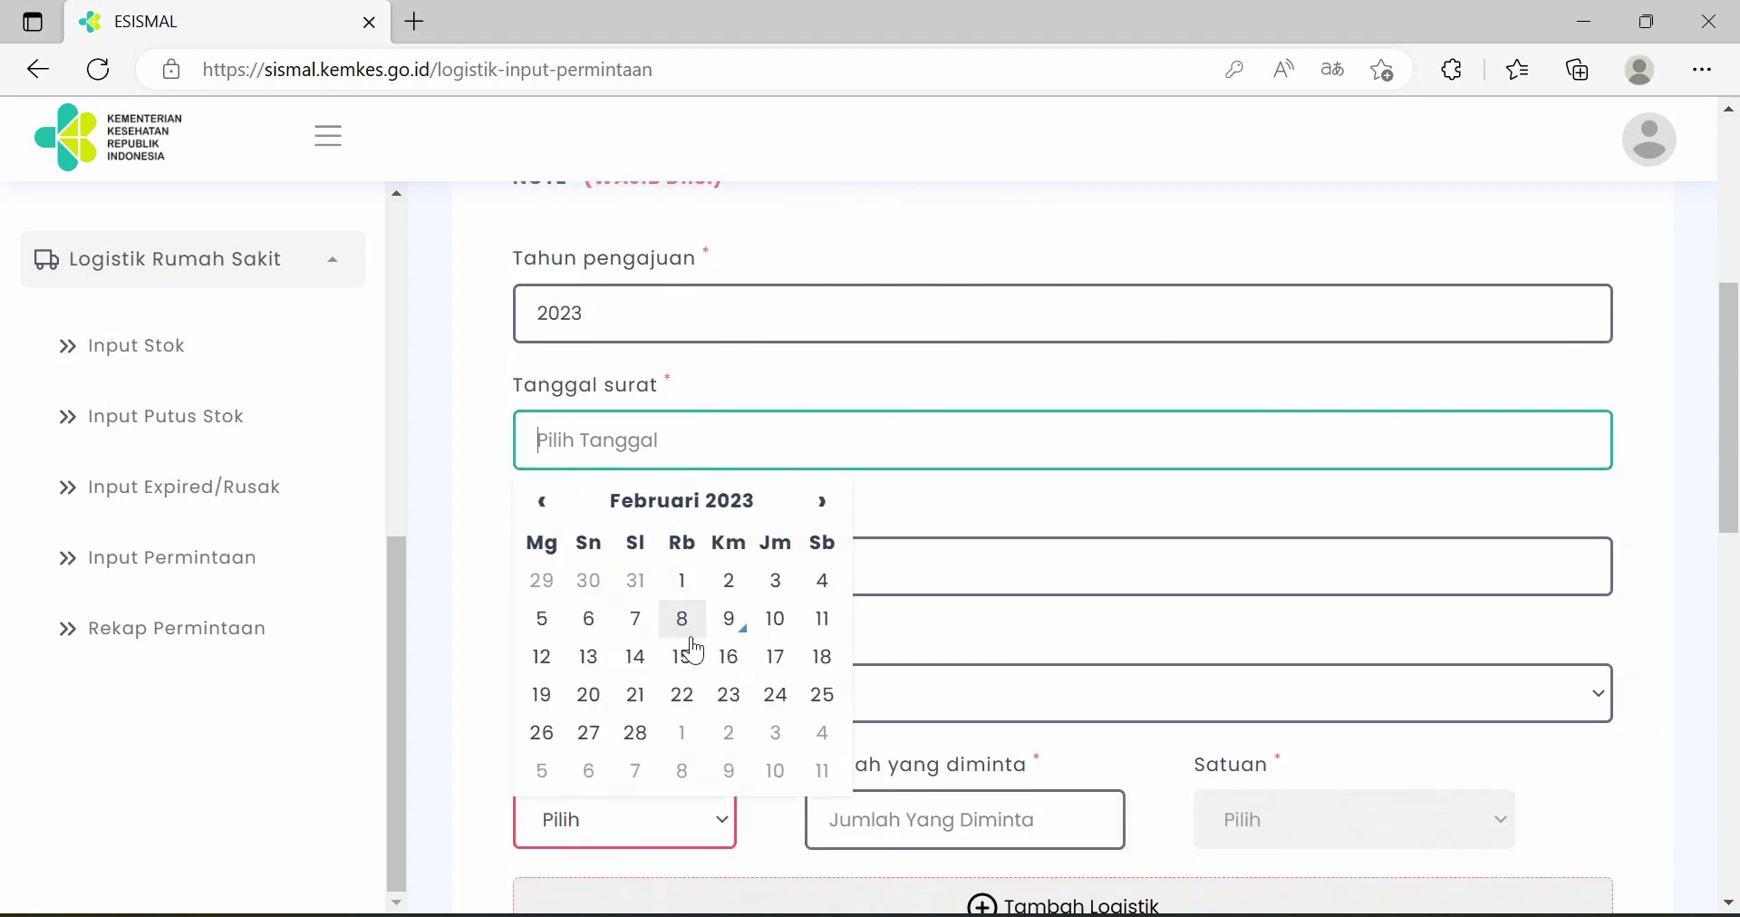
{"action": "left_click", "coordinate": [728, 619]}
- Enter letter number 8645, request type Insidentil and item DHP, then return to Input Stok
{"action": "scroll", "coordinate": [738, 571], "scroll_direction": "down", "scroll_amount": 1}
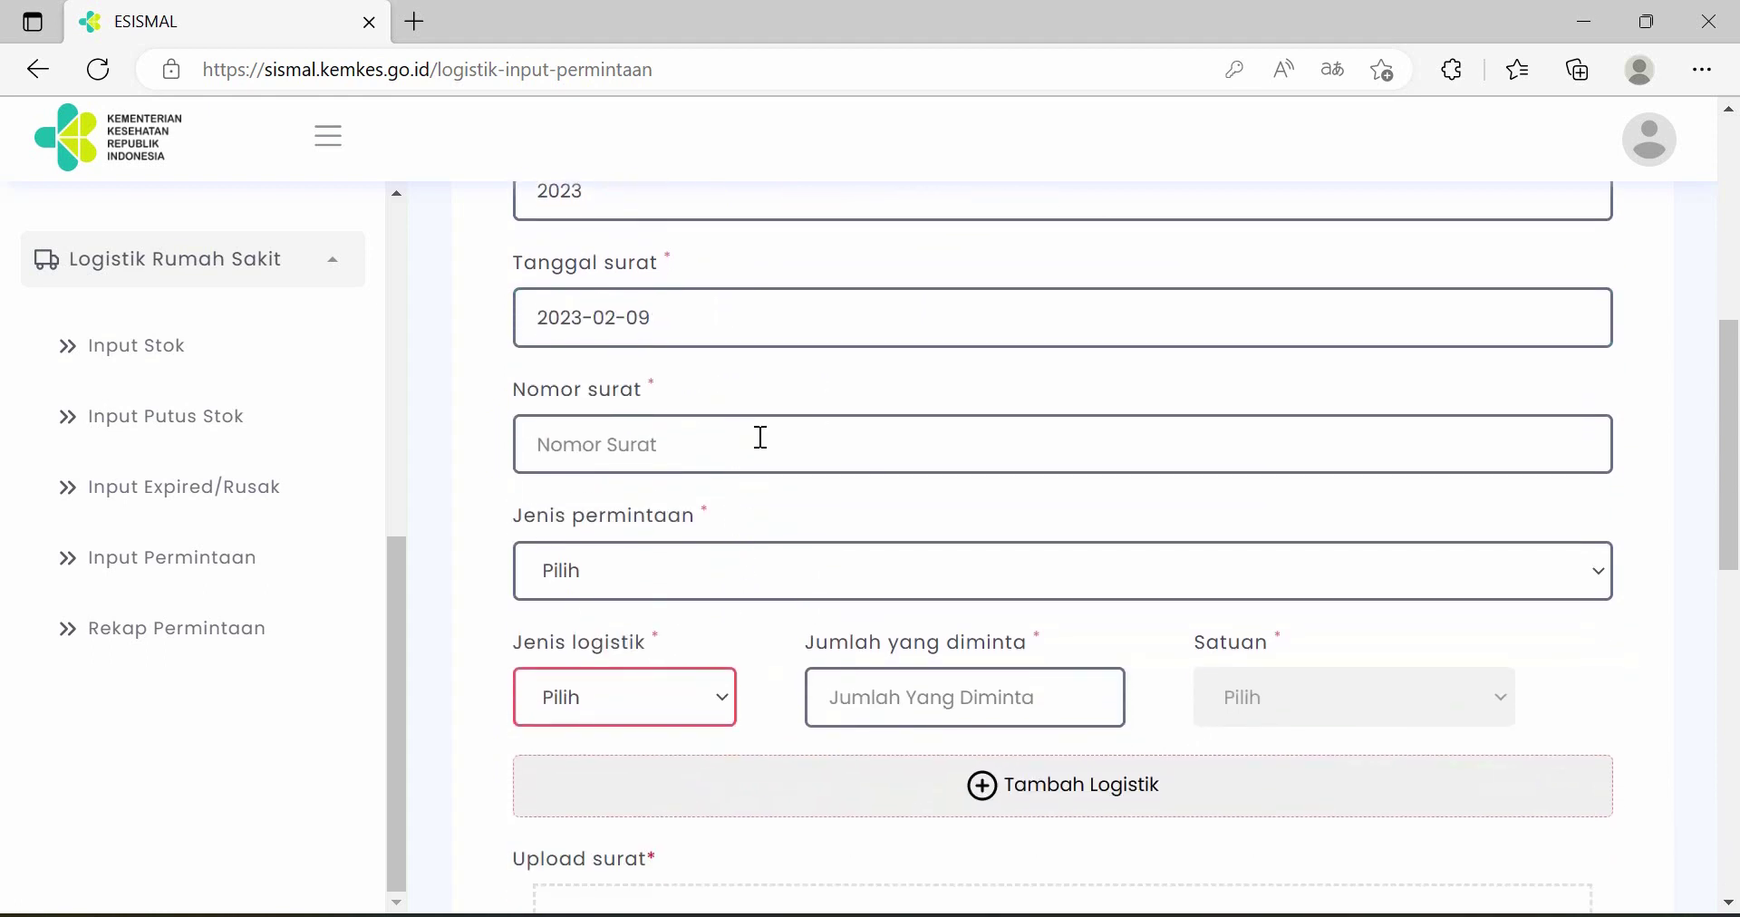
{"action": "left_click", "coordinate": [761, 438]}
{"action": "type", "text": "8645"}
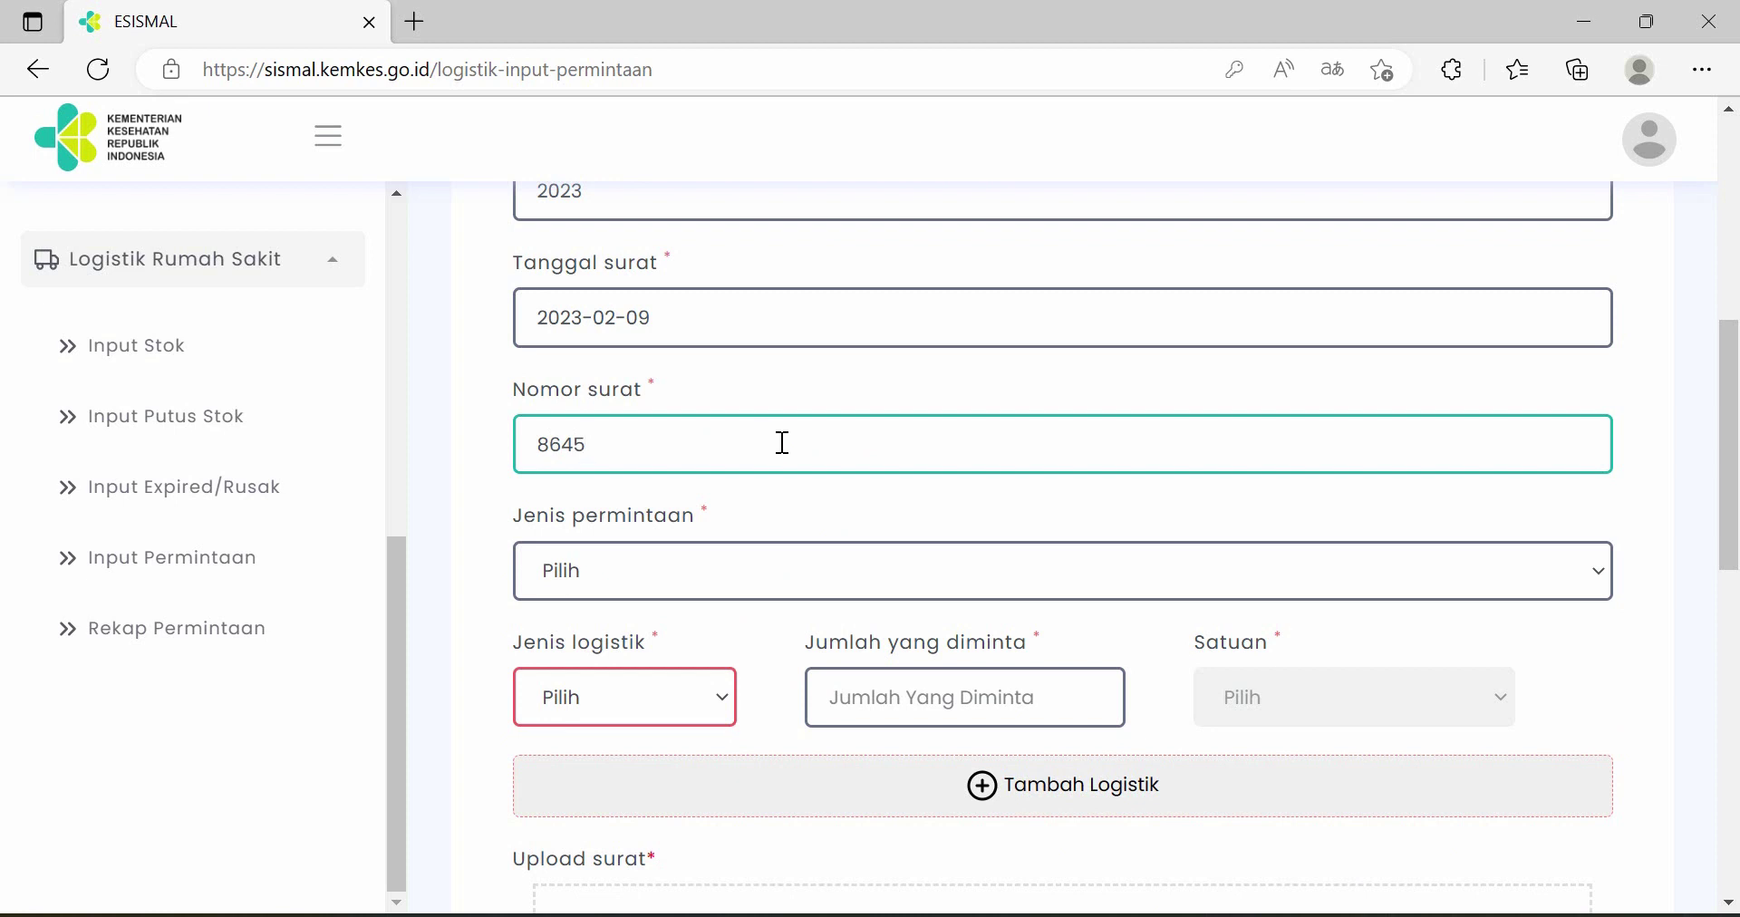
{"action": "left_click", "coordinate": [806, 572]}
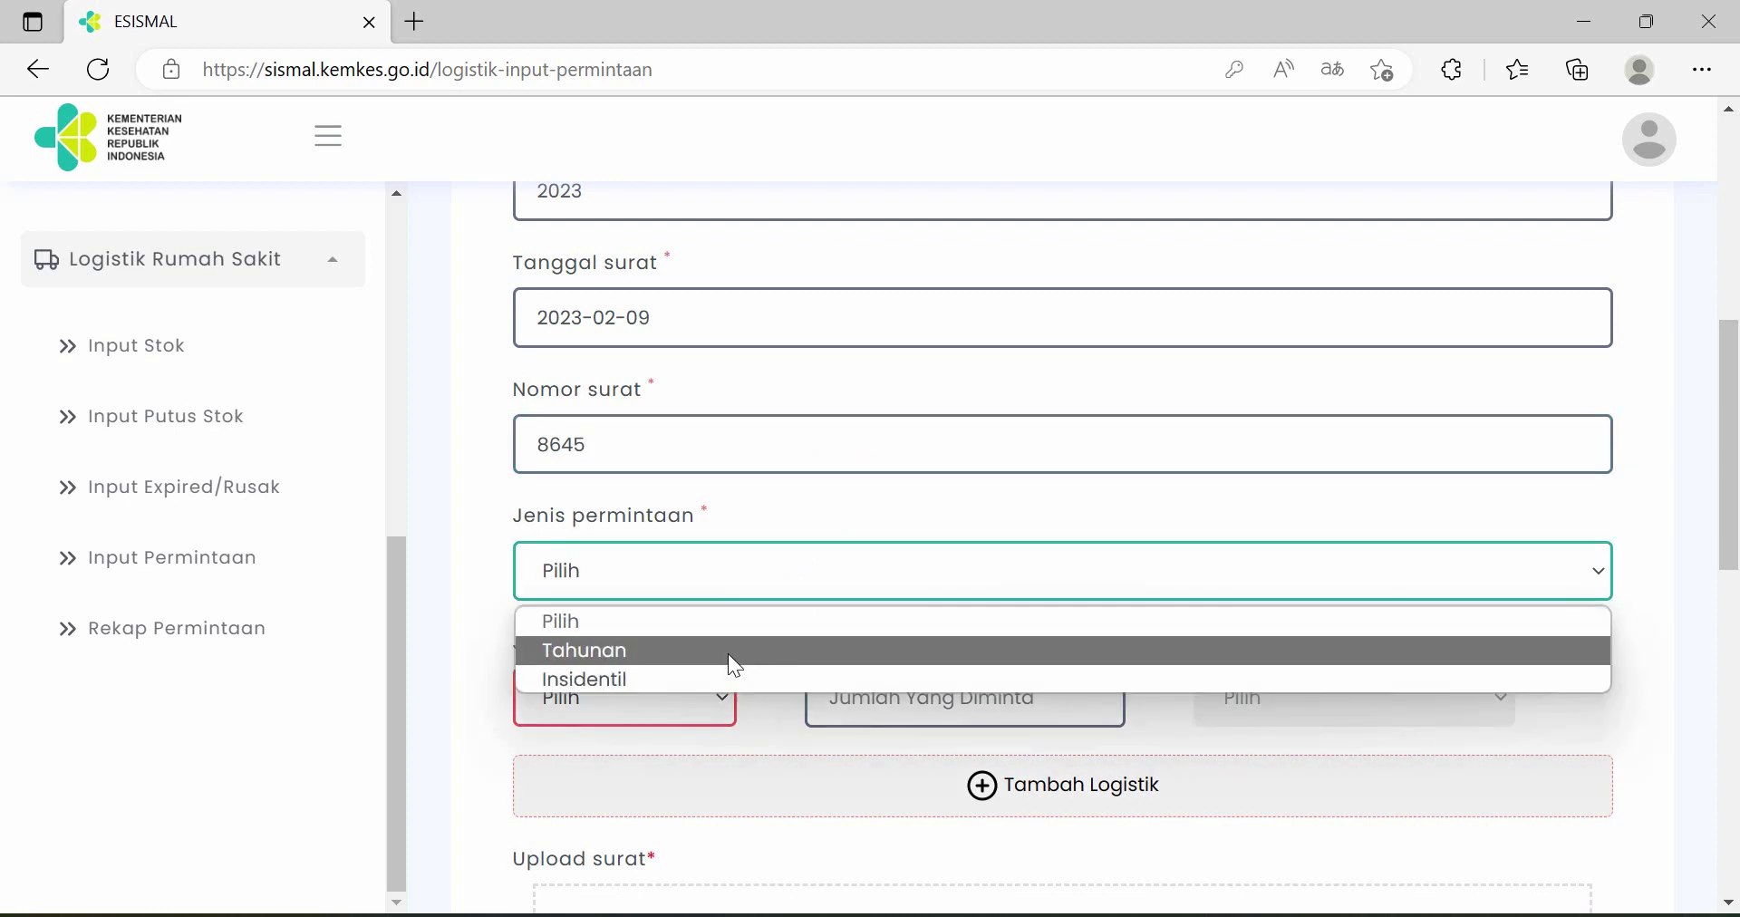
{"action": "left_click", "coordinate": [716, 675]}
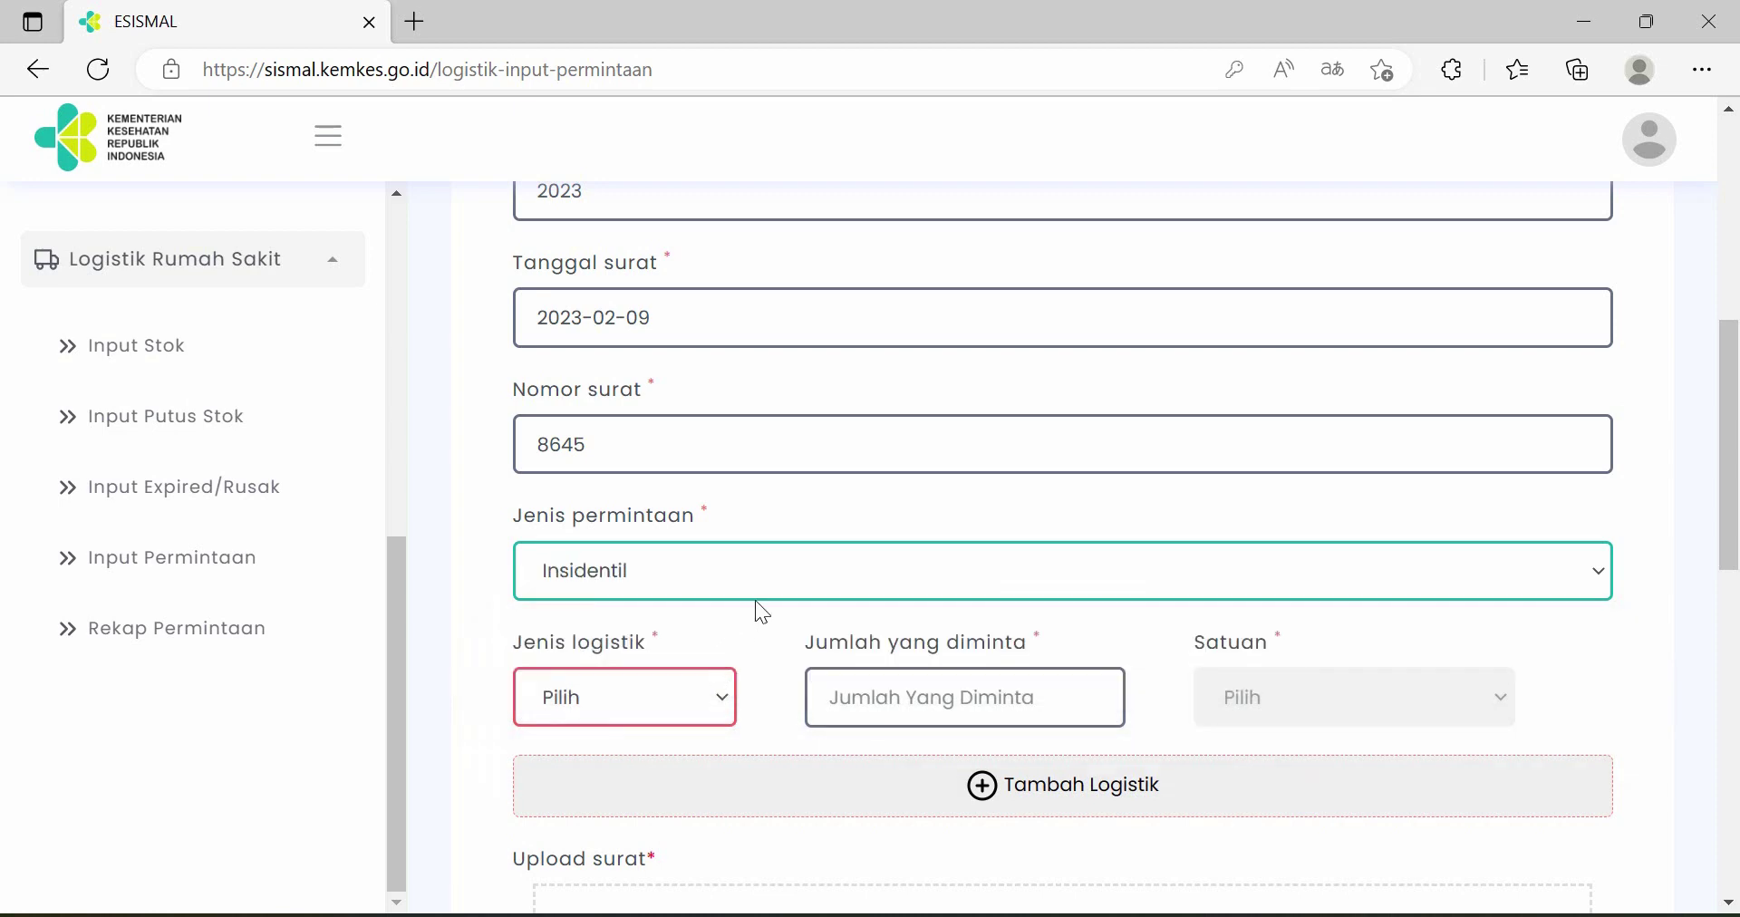
{"action": "scroll", "coordinate": [770, 580], "scroll_direction": "down", "scroll_amount": 1}
{"action": "scroll", "coordinate": [784, 566], "scroll_direction": "down", "scroll_amount": 1}
{"action": "left_click", "coordinate": [687, 454]}
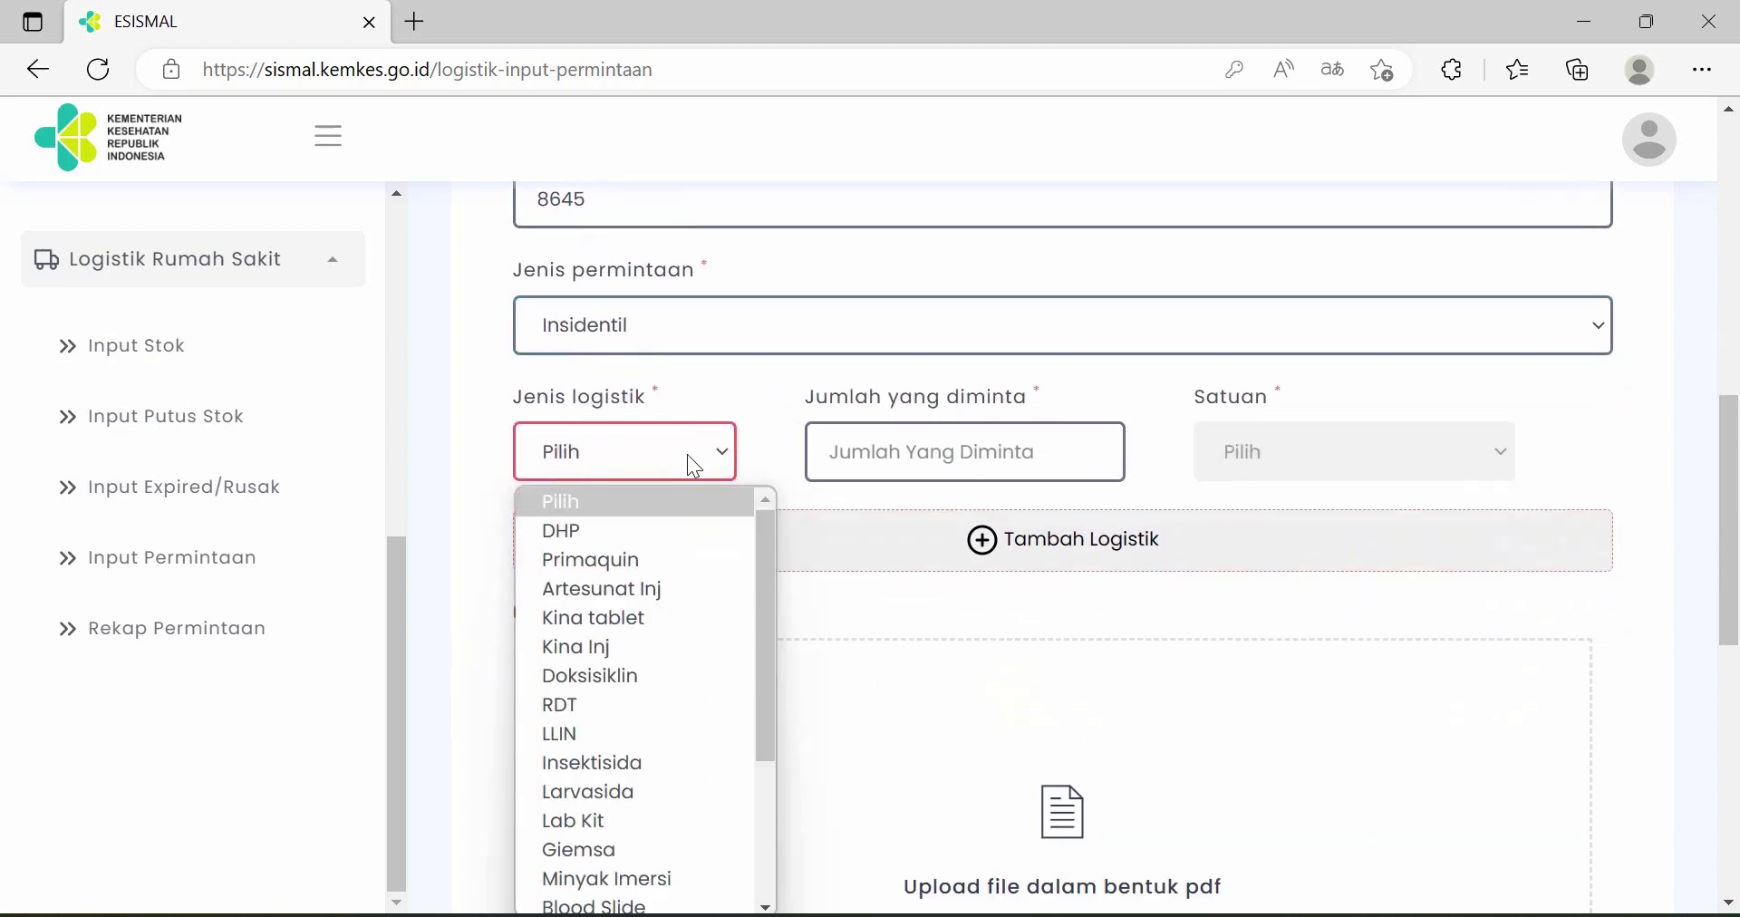
{"action": "left_click", "coordinate": [672, 531]}
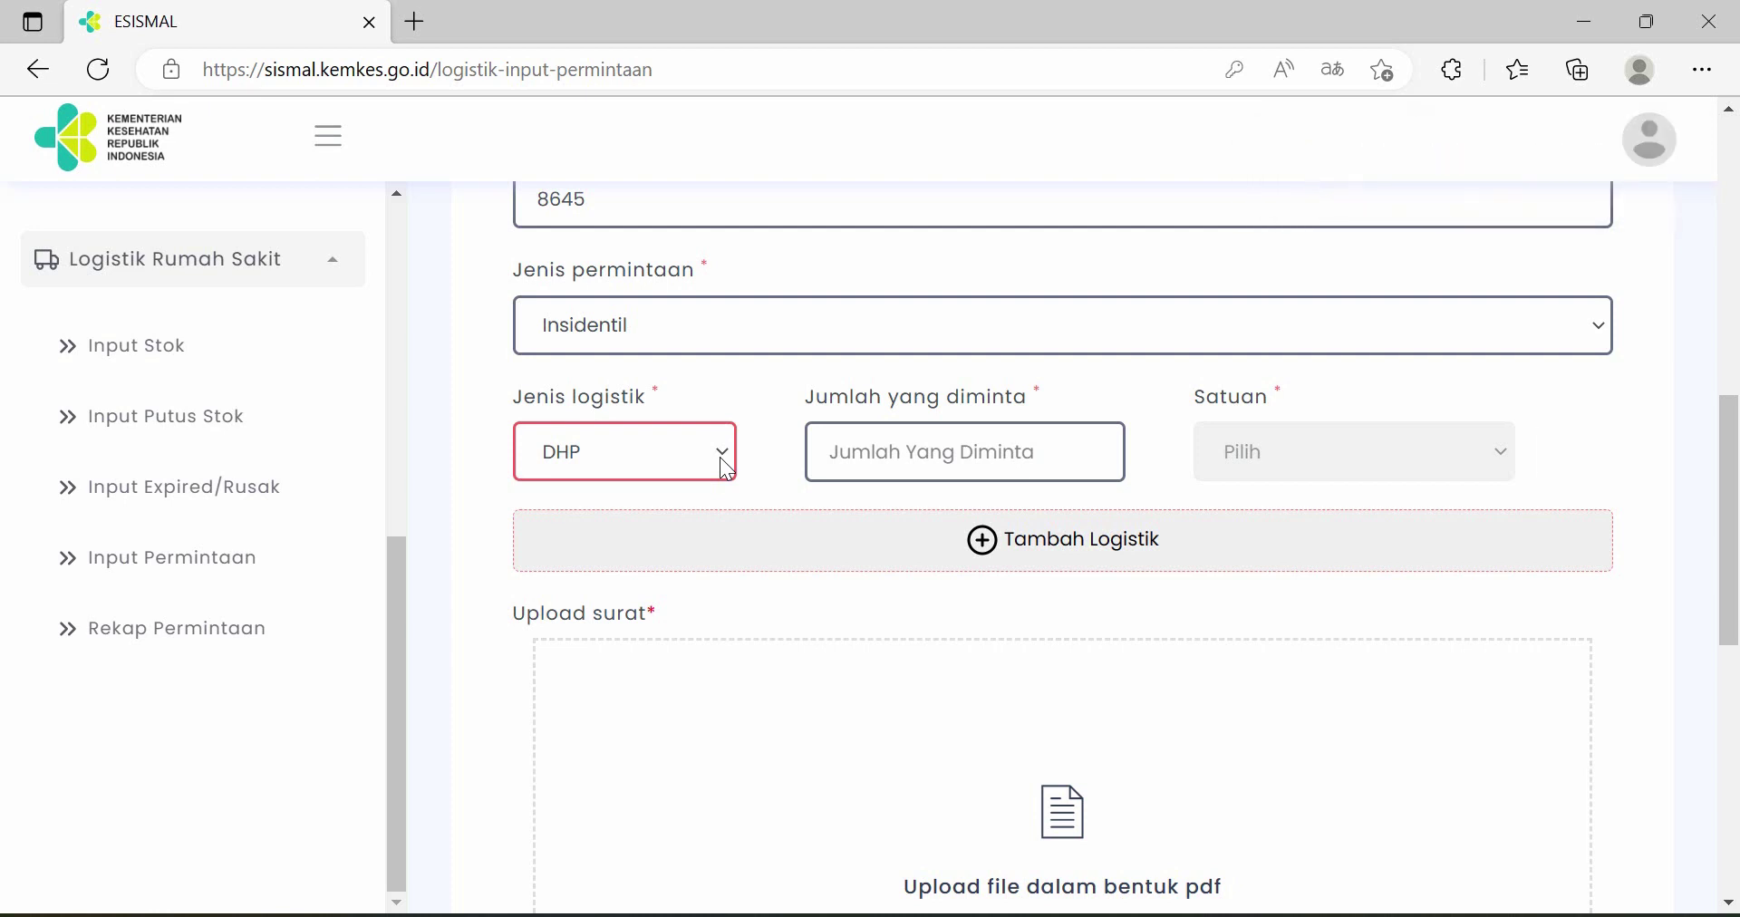
{"action": "left_click", "coordinate": [163, 349]}
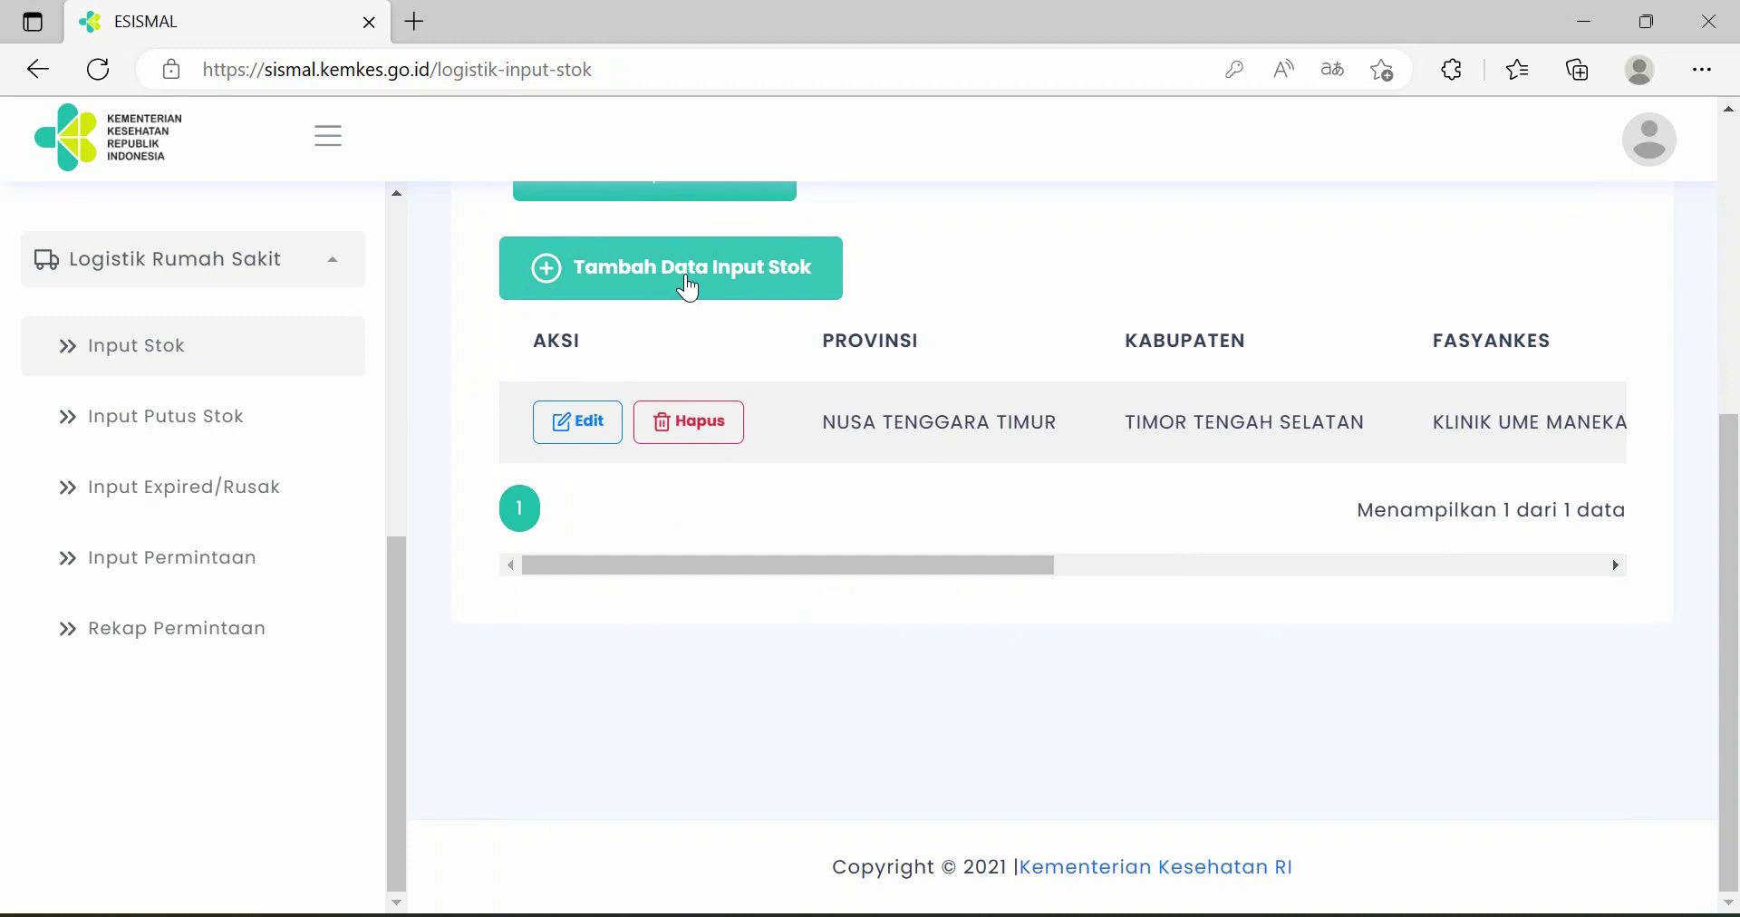
- Start a new stock entry for Februari: DHP (Tablet), quantity 300, batch 8465856
{"action": "left_click", "coordinate": [688, 289]}
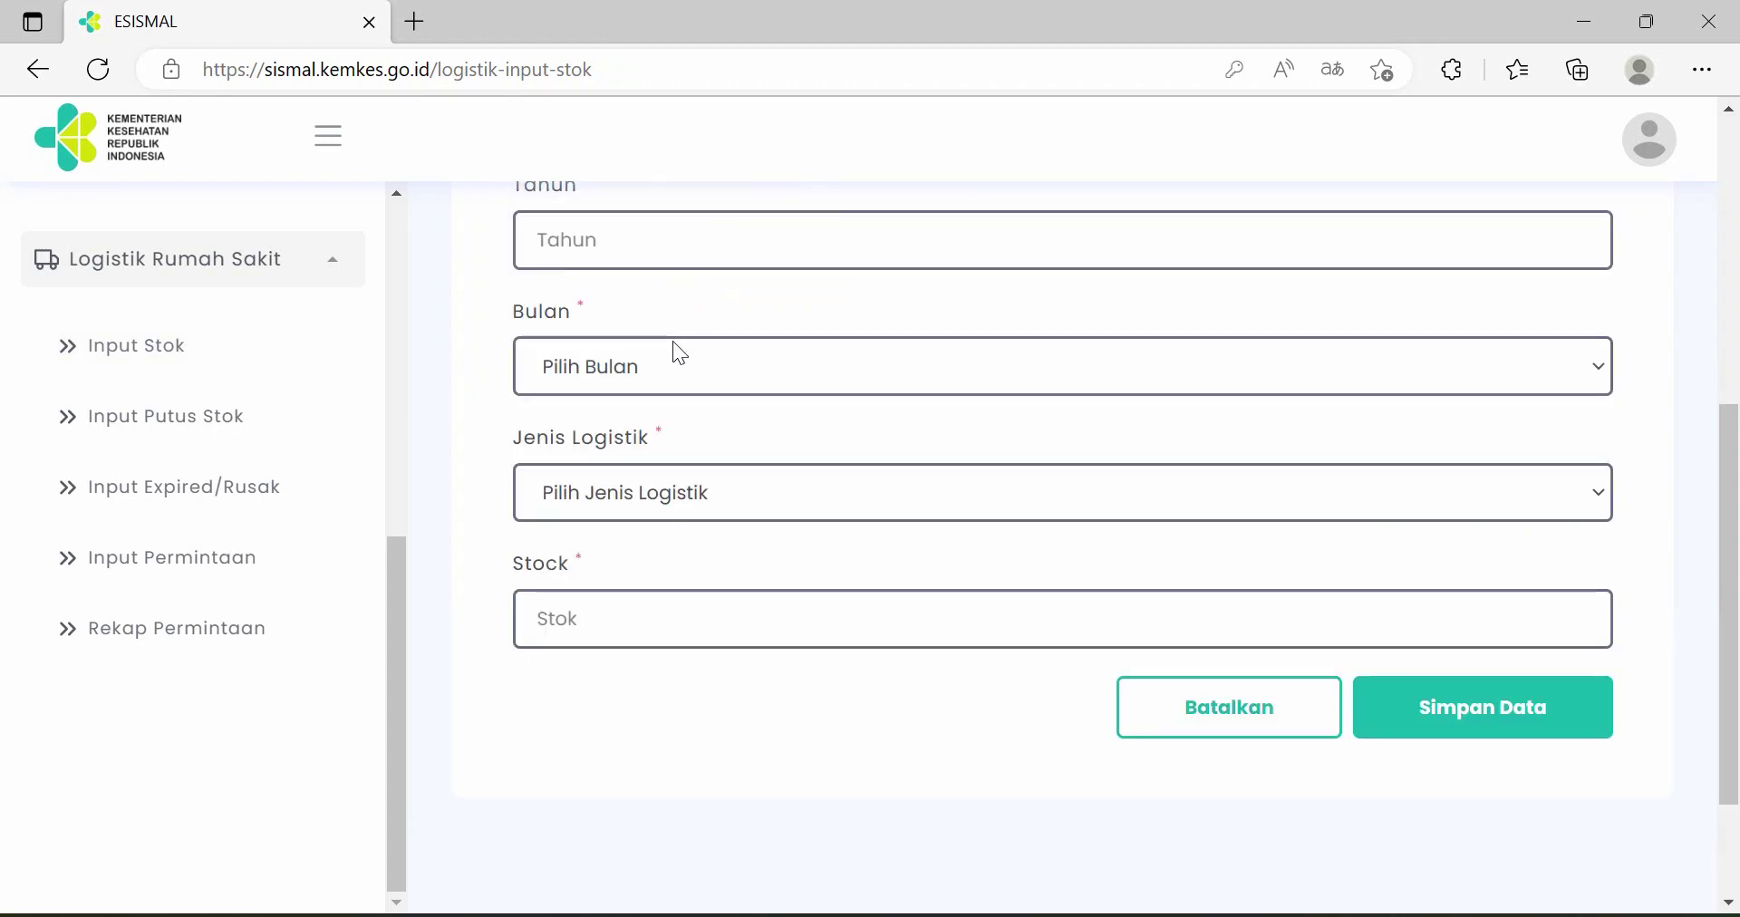
{"action": "left_click", "coordinate": [671, 359]}
{"action": "left_click", "coordinate": [643, 478]}
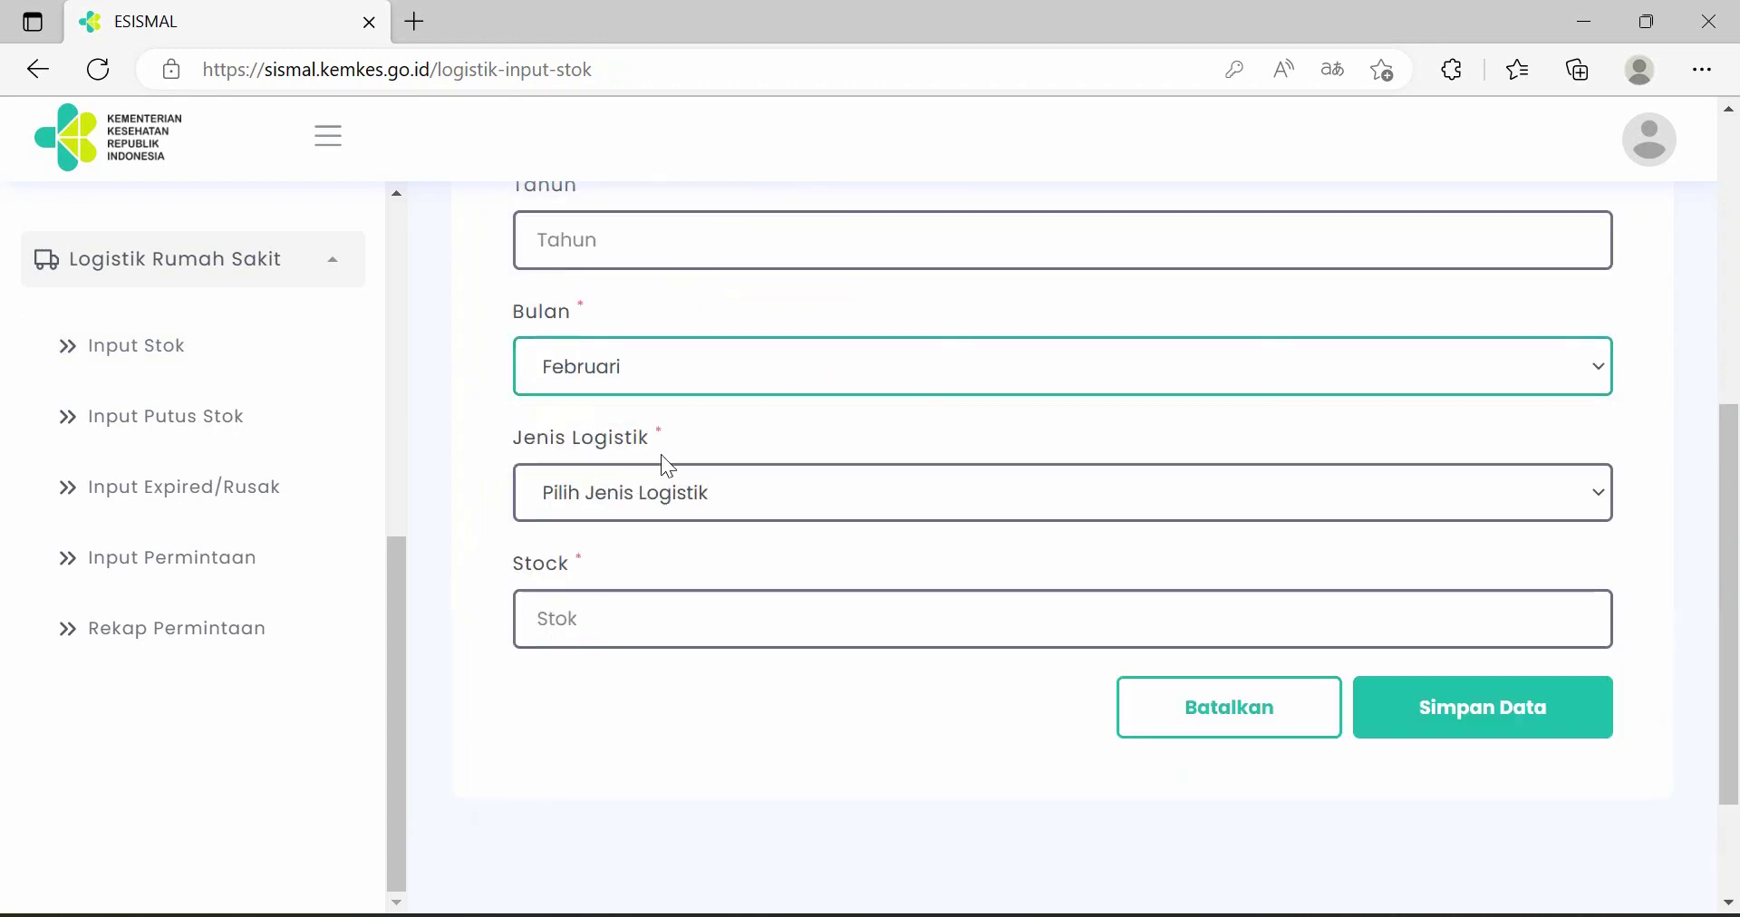
{"action": "left_click", "coordinate": [706, 622]}
{"action": "left_click", "coordinate": [731, 510]}
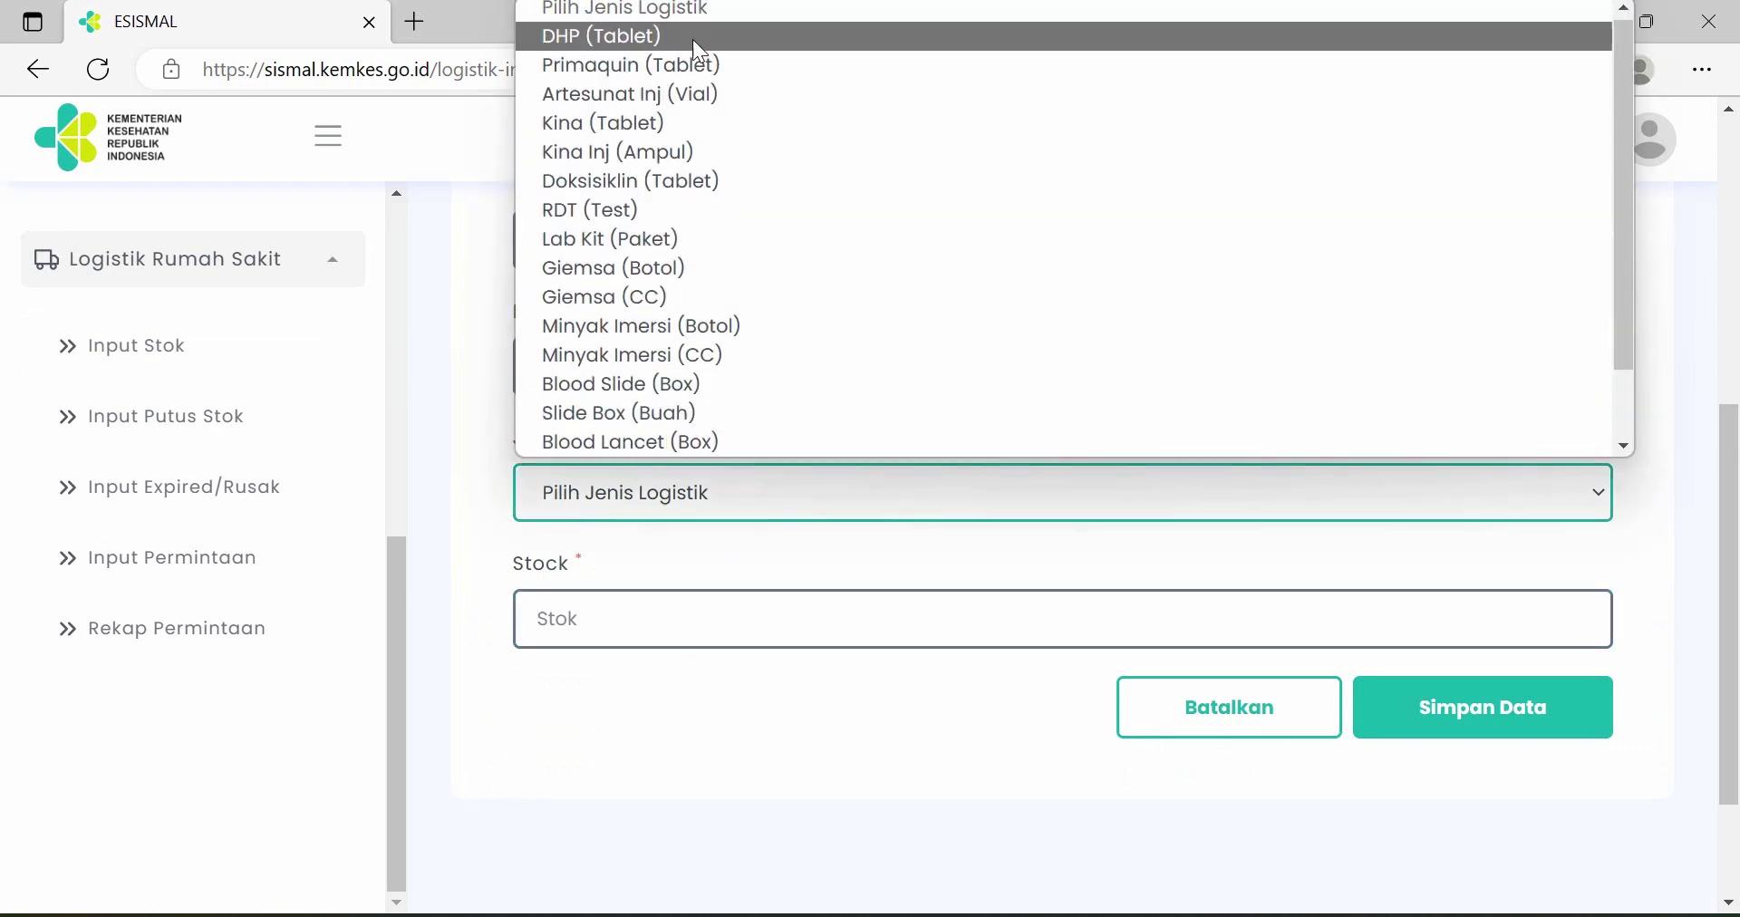
{"action": "left_click", "coordinate": [698, 40]}
{"action": "left_click", "coordinate": [707, 613]}
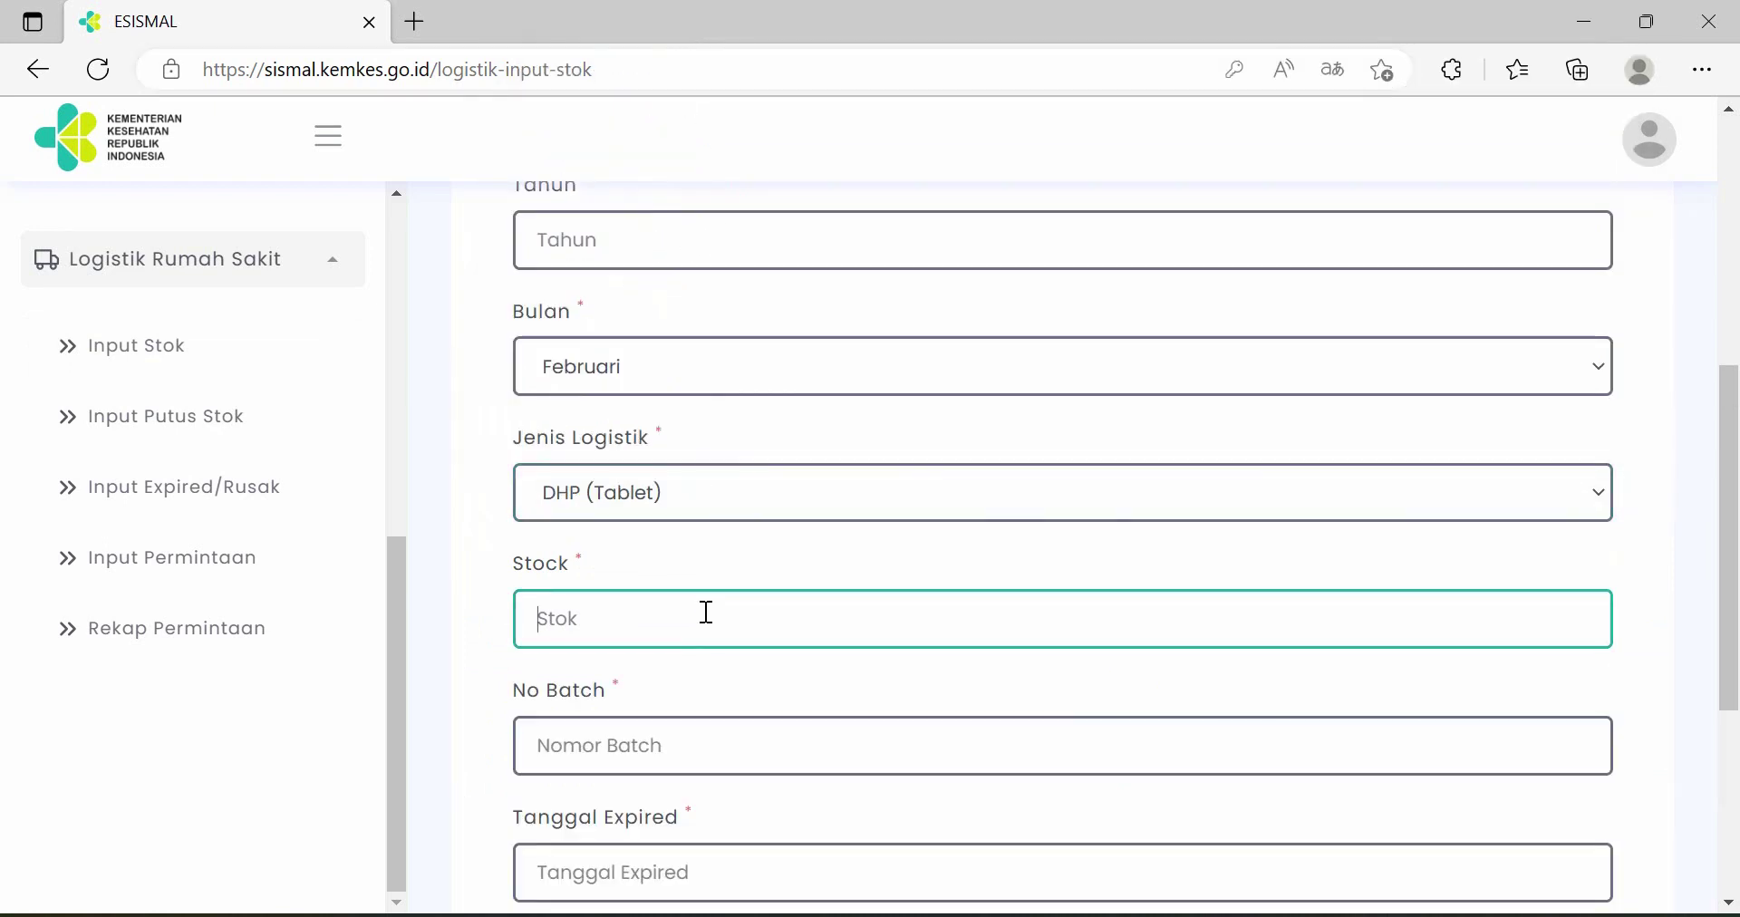
{"action": "type", "text": "30"}
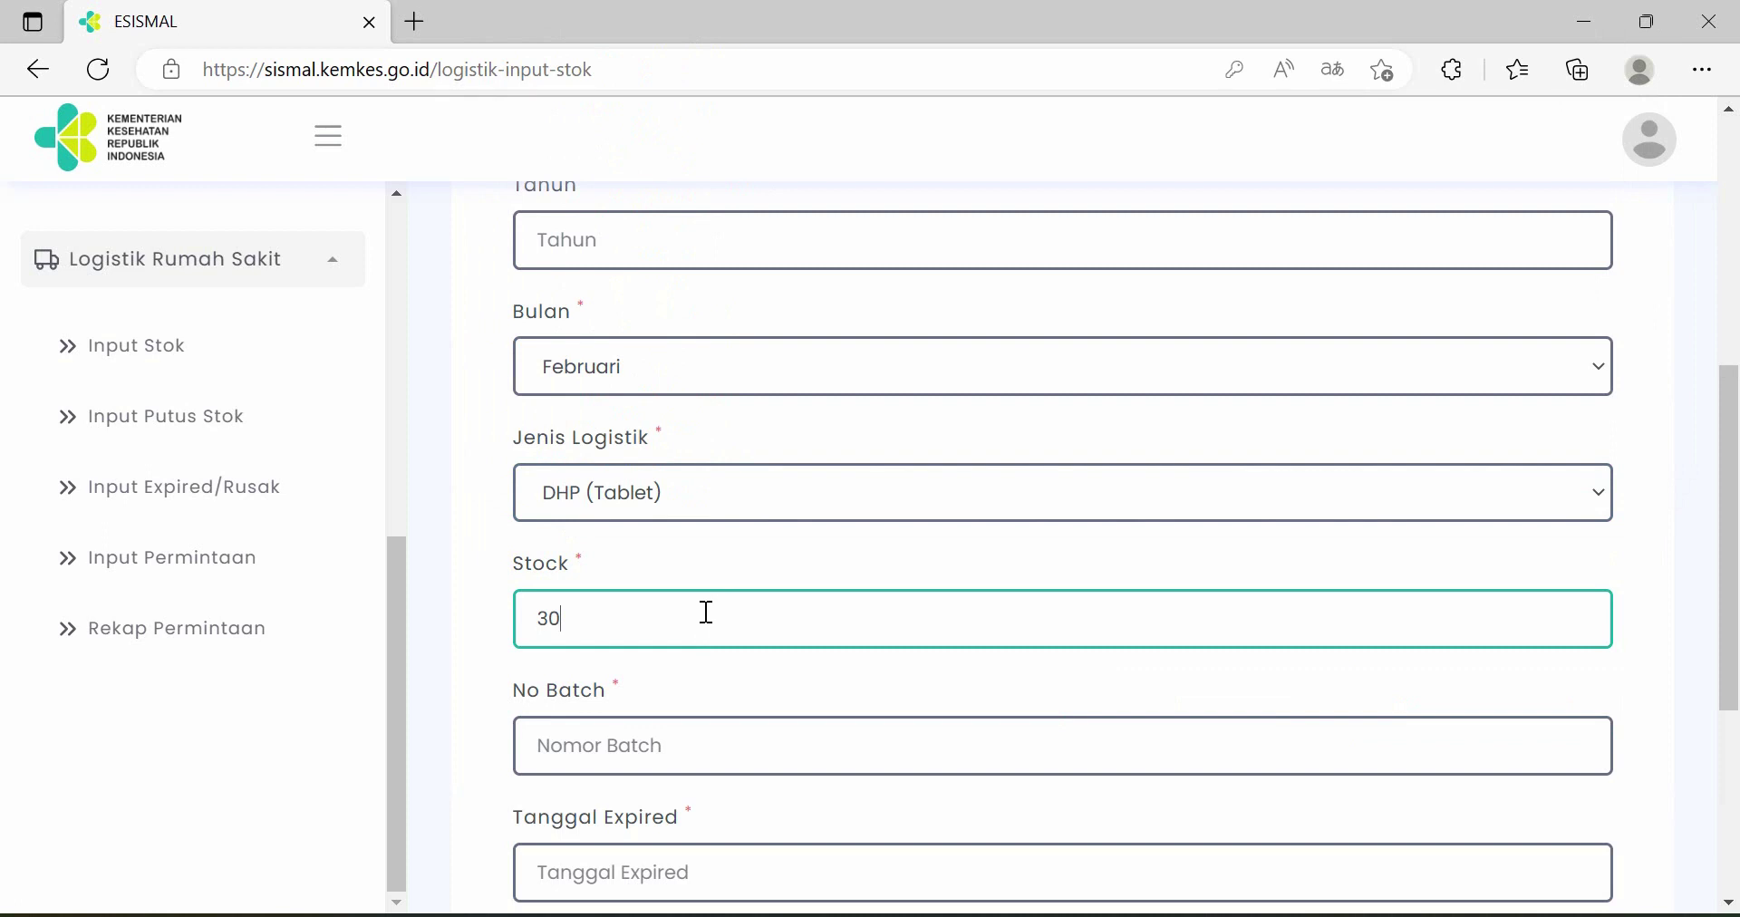
{"action": "type", "text": "0"}
{"action": "scroll", "coordinate": [725, 552], "scroll_direction": "down", "scroll_amount": 1}
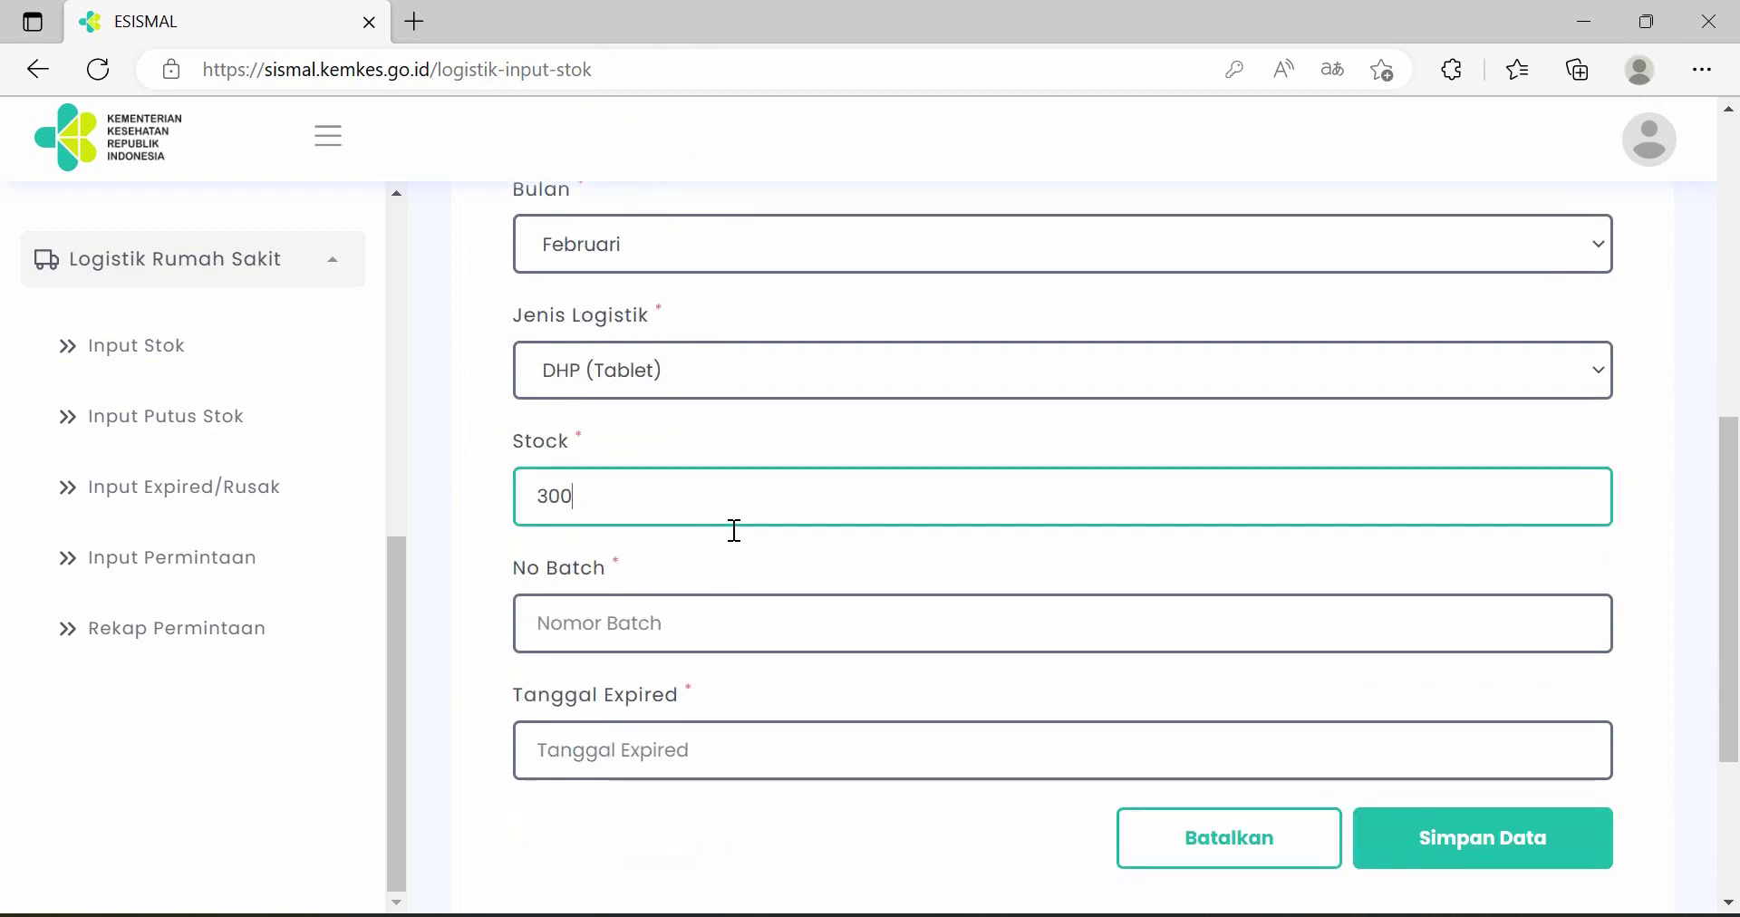
{"action": "left_click", "coordinate": [704, 627]}
{"action": "type", "text": "8465856"}
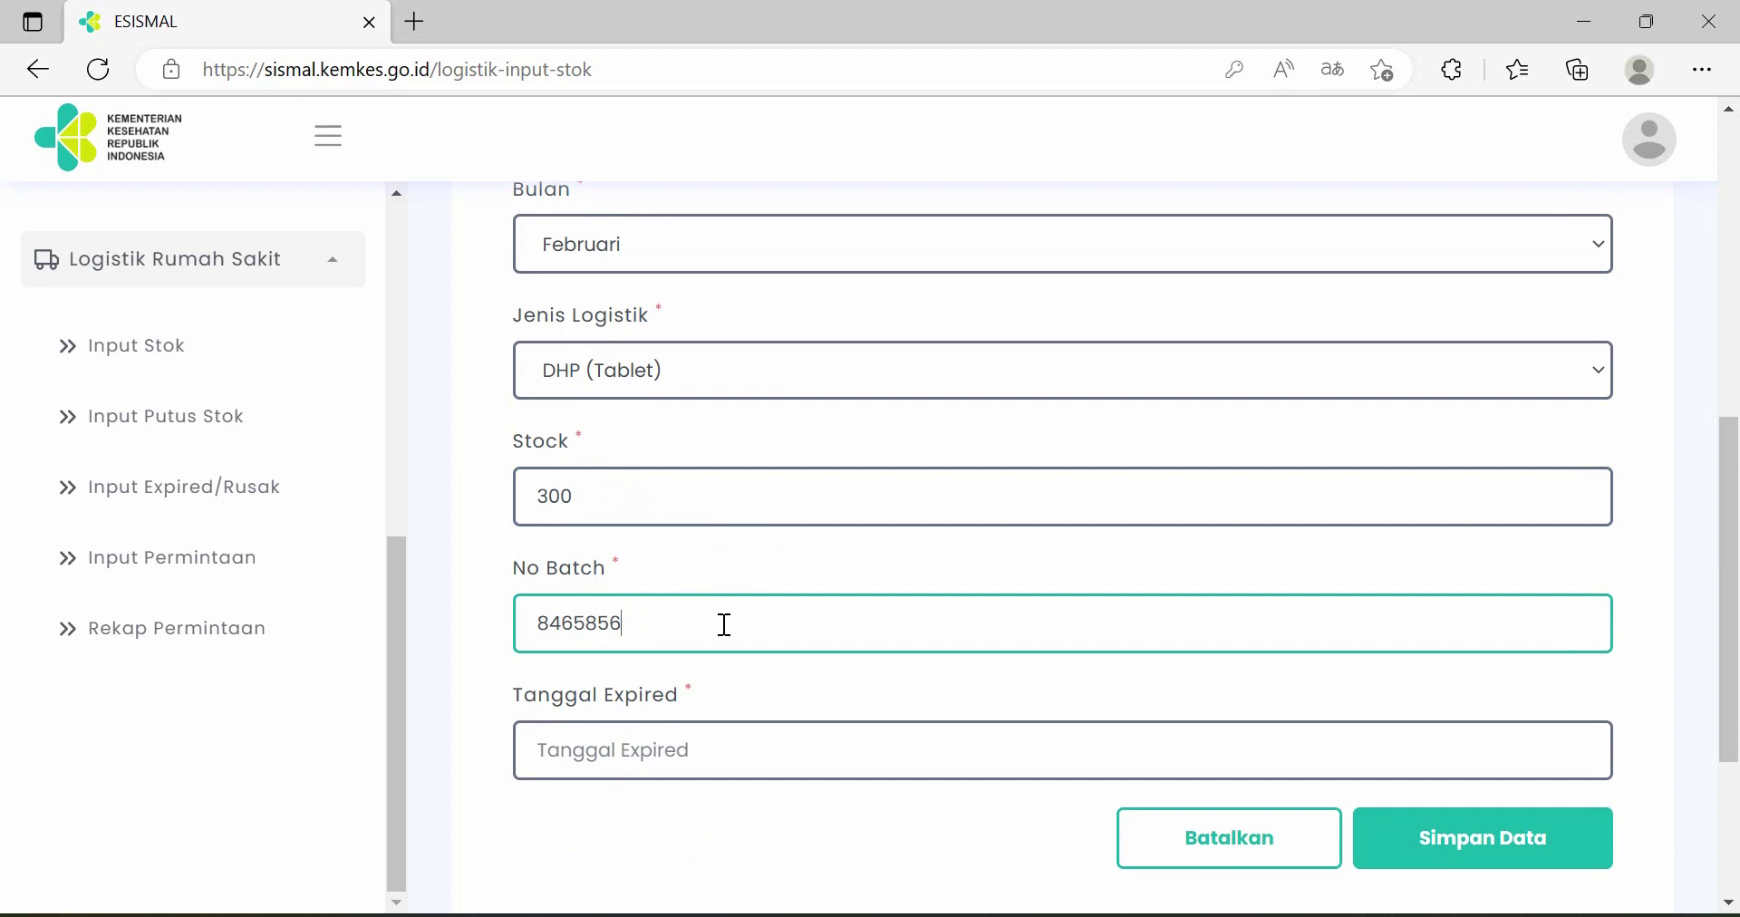
- Set the stock entry's expiry date to 2024-07-17
{"action": "scroll", "coordinate": [722, 622], "scroll_direction": "down", "scroll_amount": 1}
{"action": "scroll", "coordinate": [731, 555], "scroll_direction": "down", "scroll_amount": 1}
{"action": "left_click", "coordinate": [722, 518]}
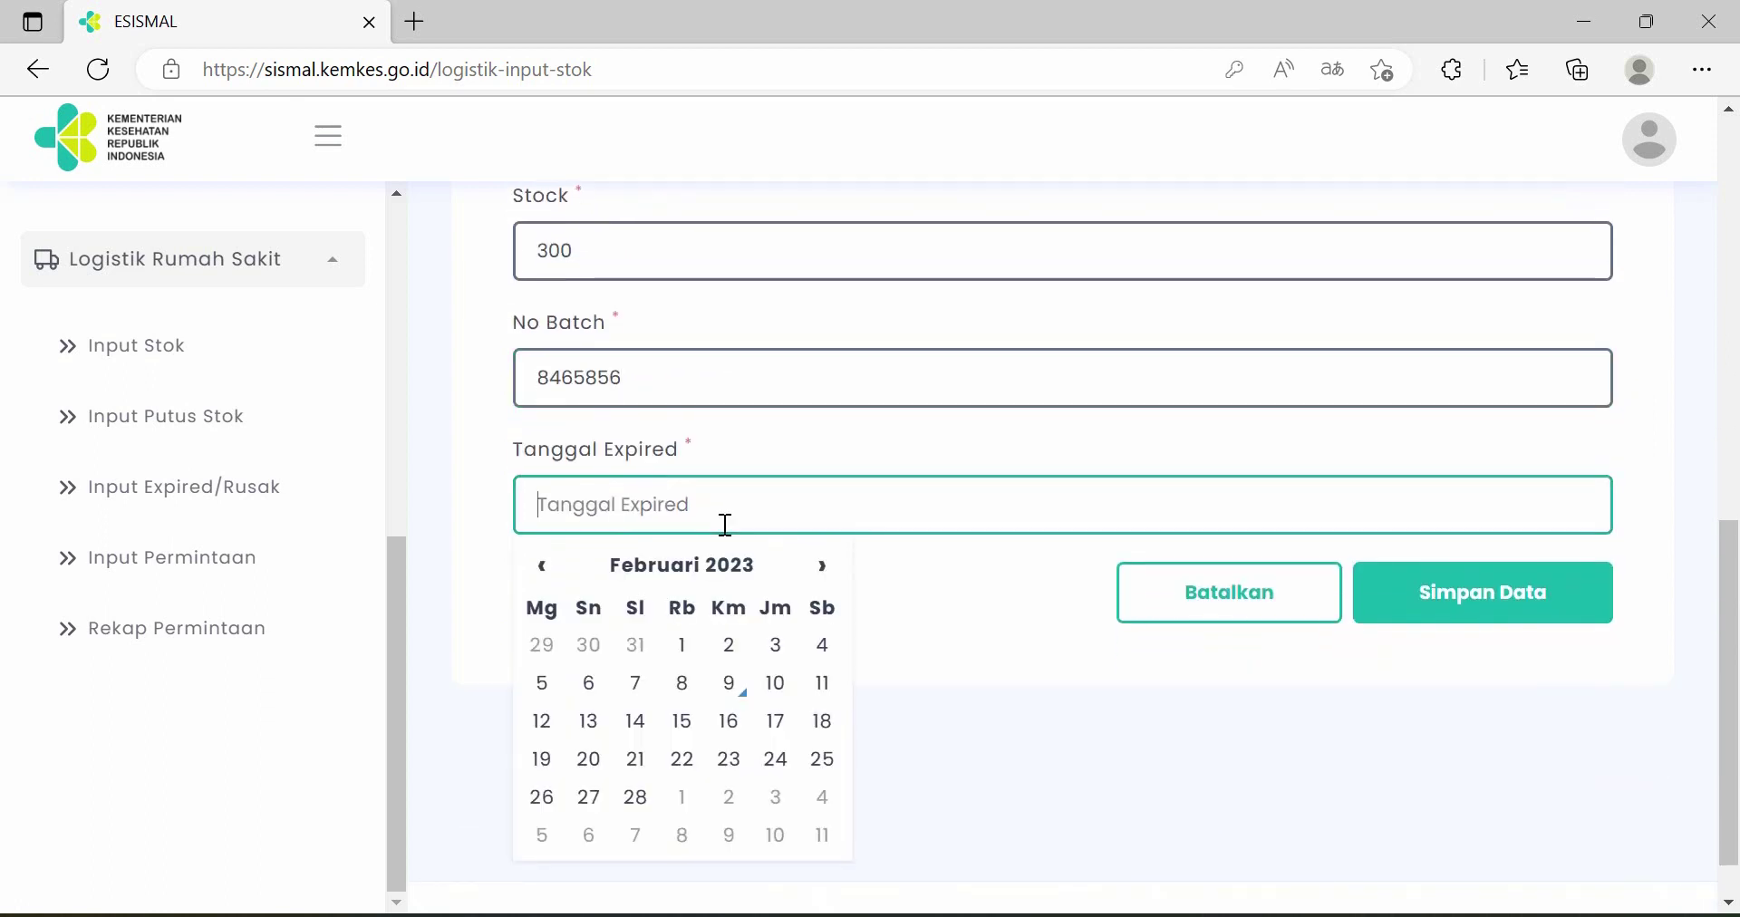
{"action": "left_click", "coordinate": [820, 569]}
{"action": "left_click", "coordinate": [757, 570]}
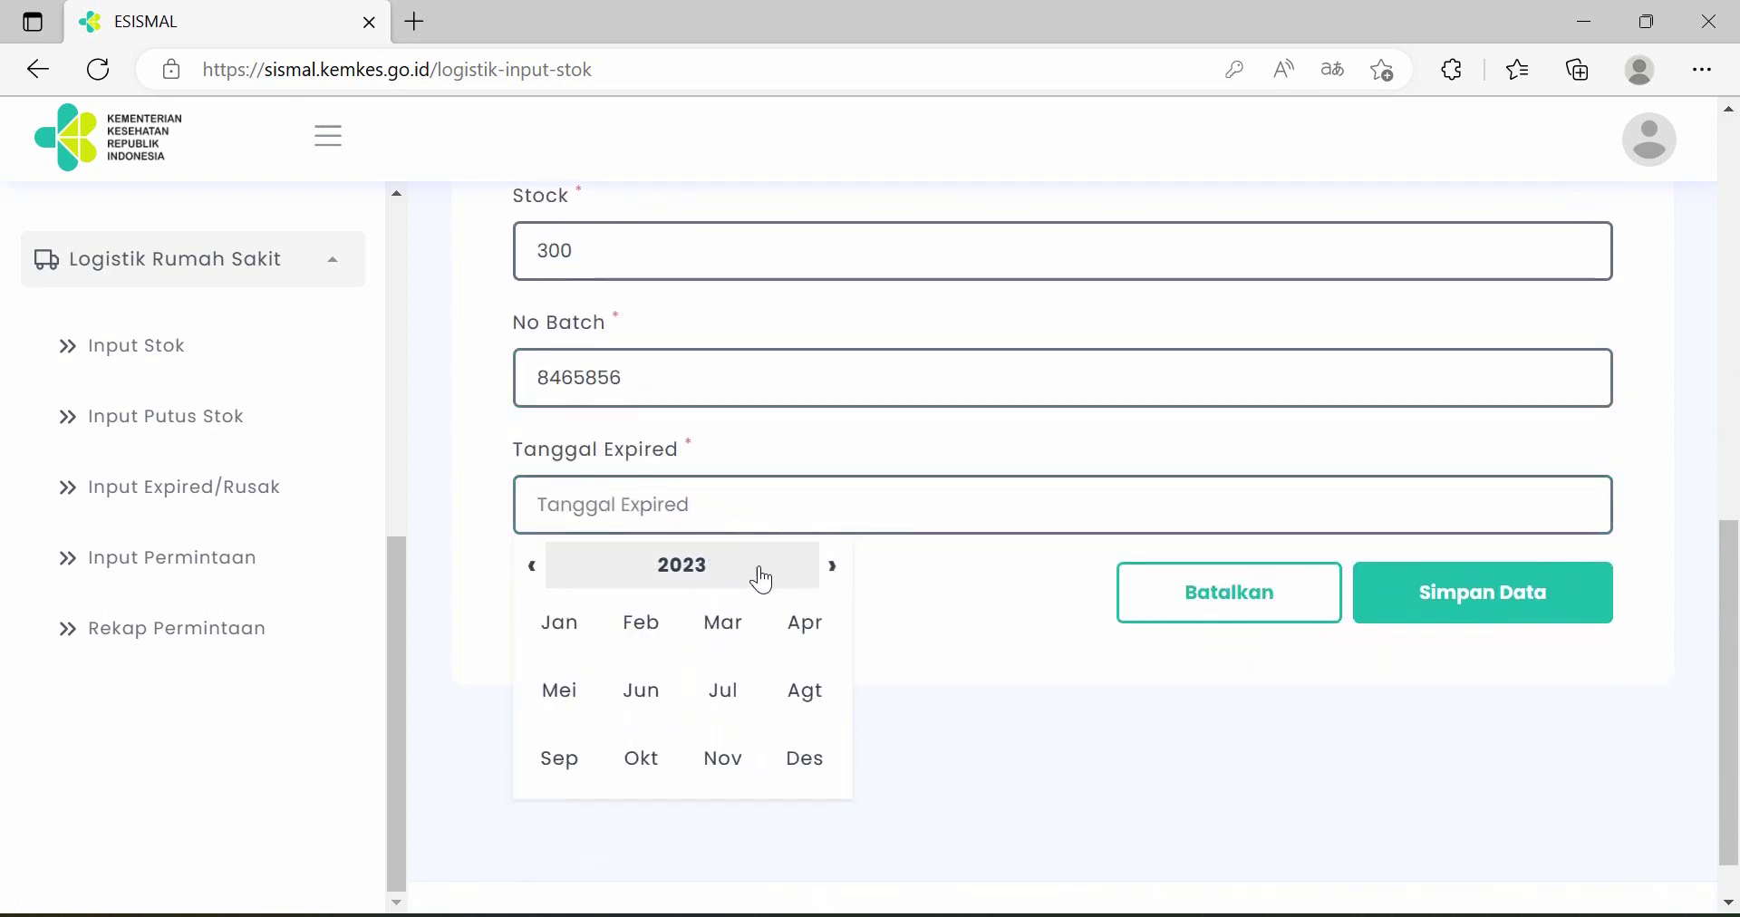
{"action": "left_click", "coordinate": [742, 571]}
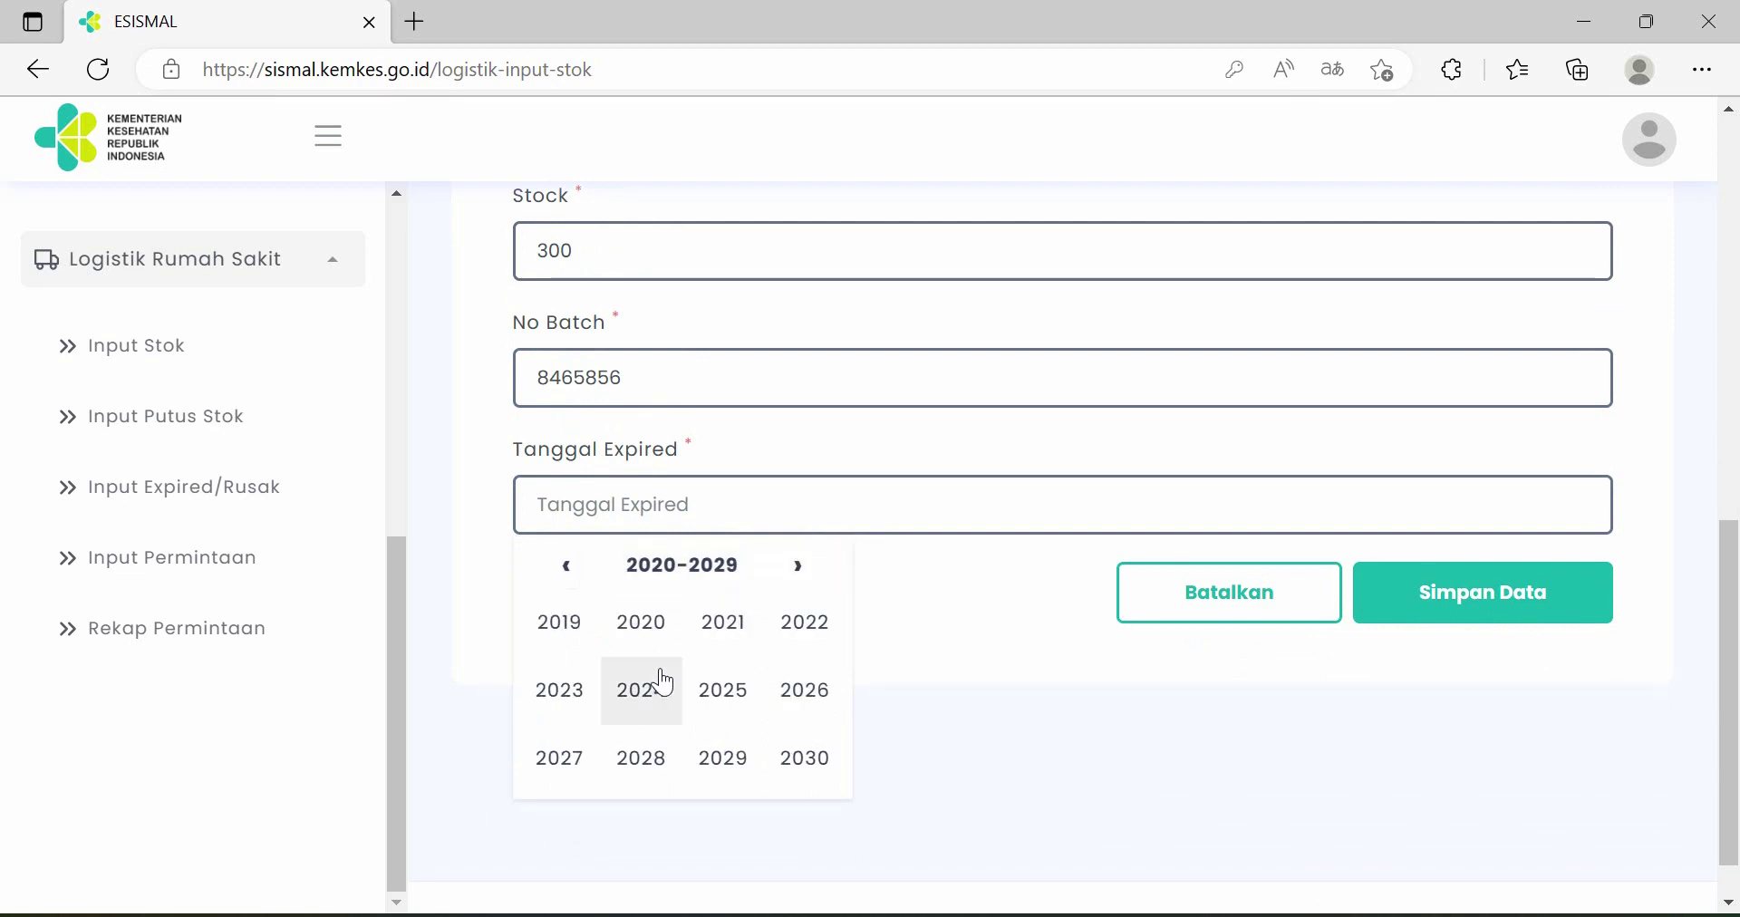
{"action": "left_click", "coordinate": [657, 685]}
{"action": "left_click", "coordinate": [732, 701]}
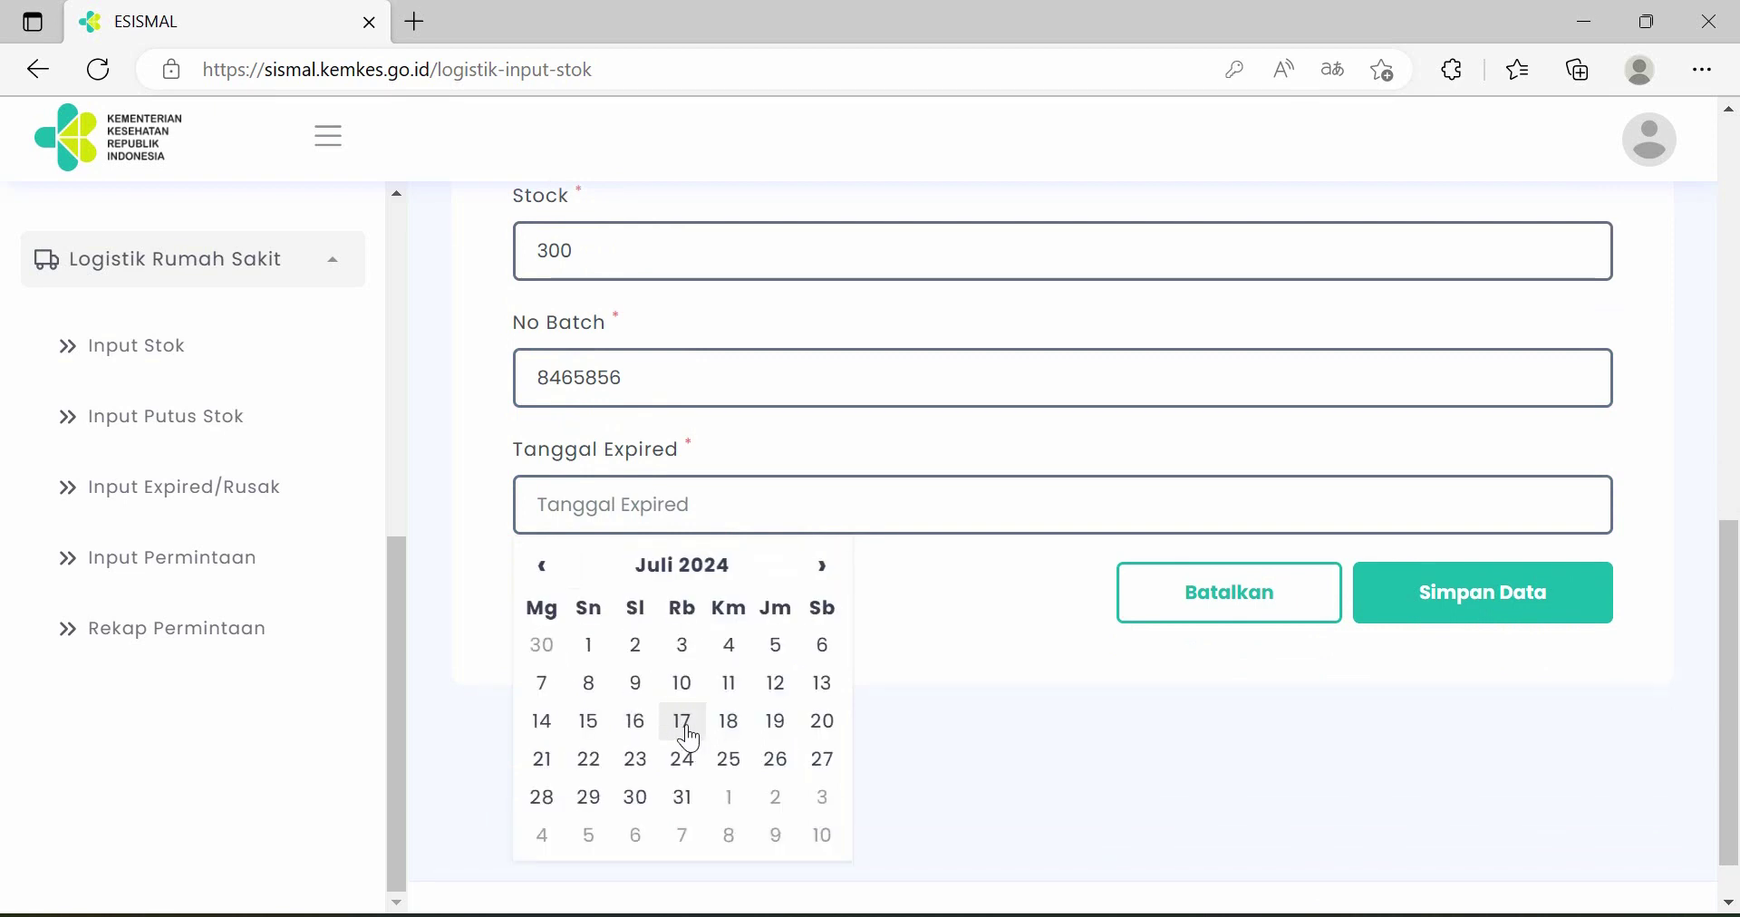
{"action": "left_click", "coordinate": [683, 722]}
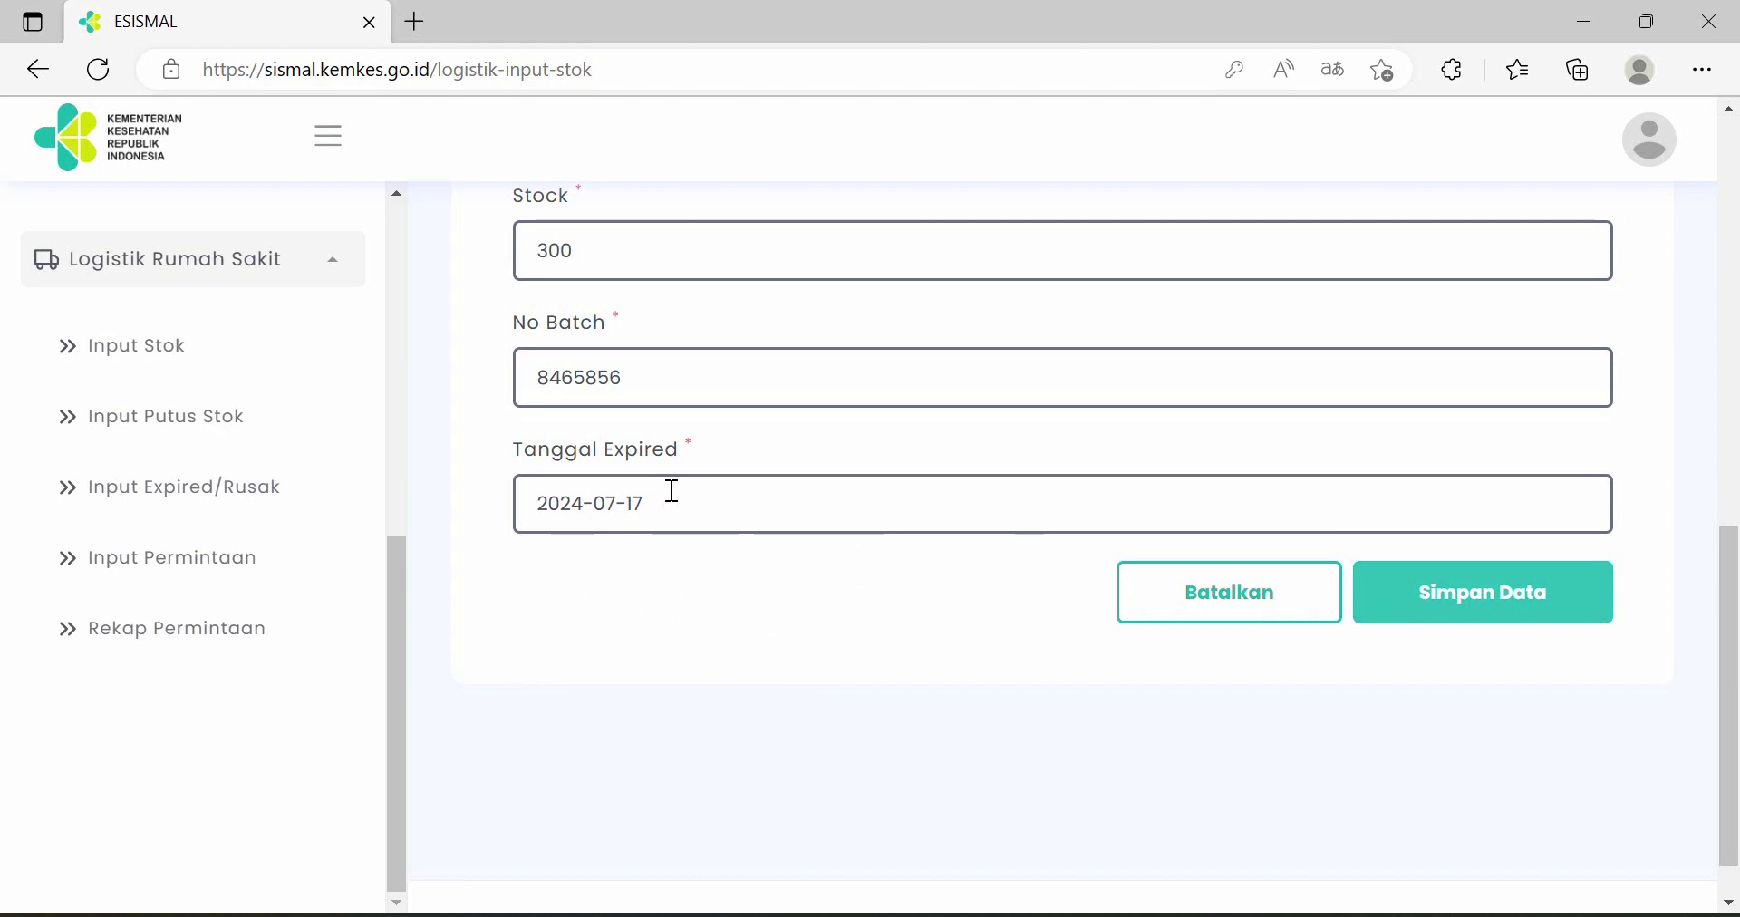
- After the first save attempt, set the year to 2023 and save the entry
{"action": "left_click", "coordinate": [1491, 605]}
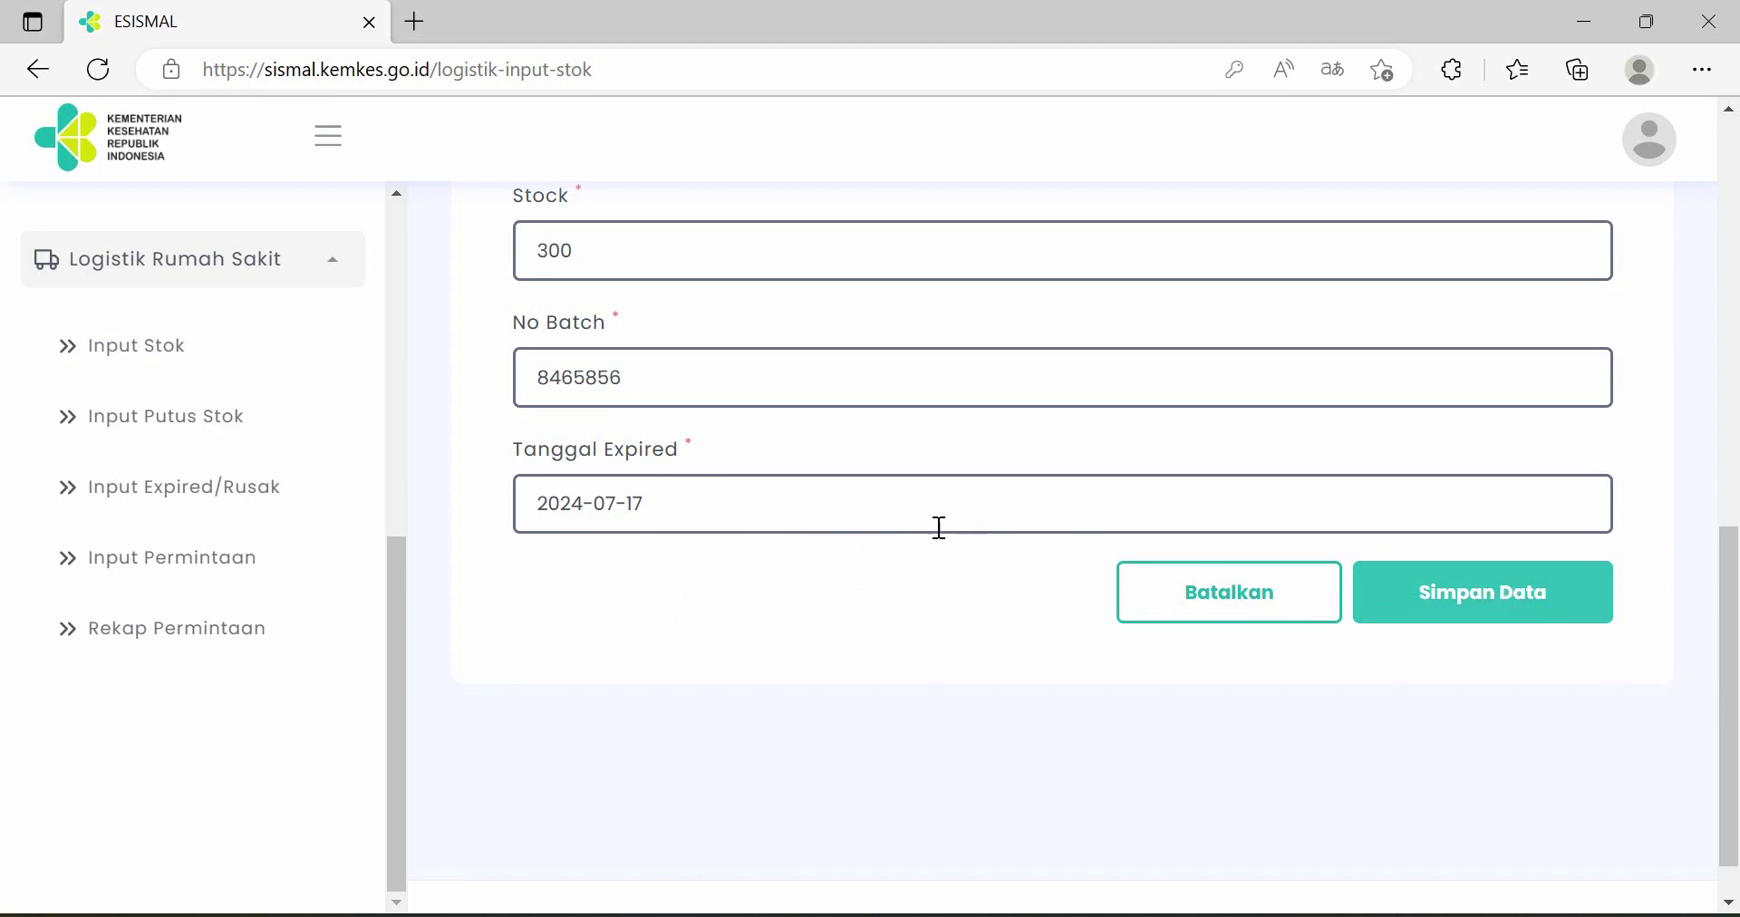
{"action": "left_click", "coordinate": [872, 458]}
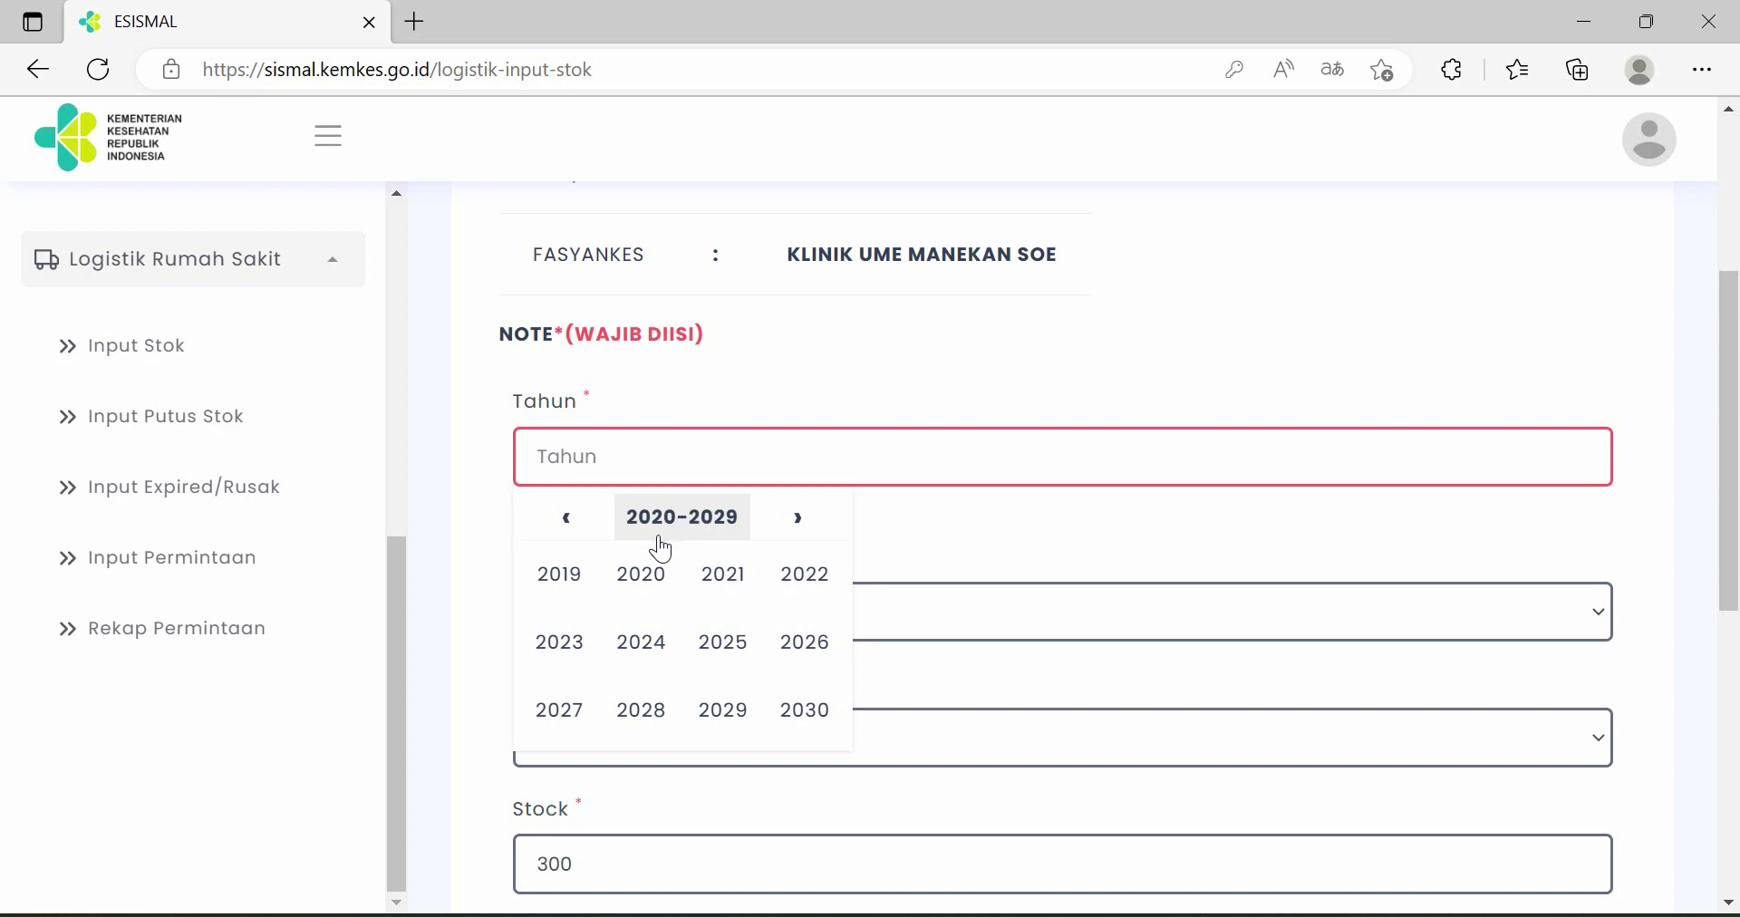
{"action": "left_click", "coordinate": [576, 645]}
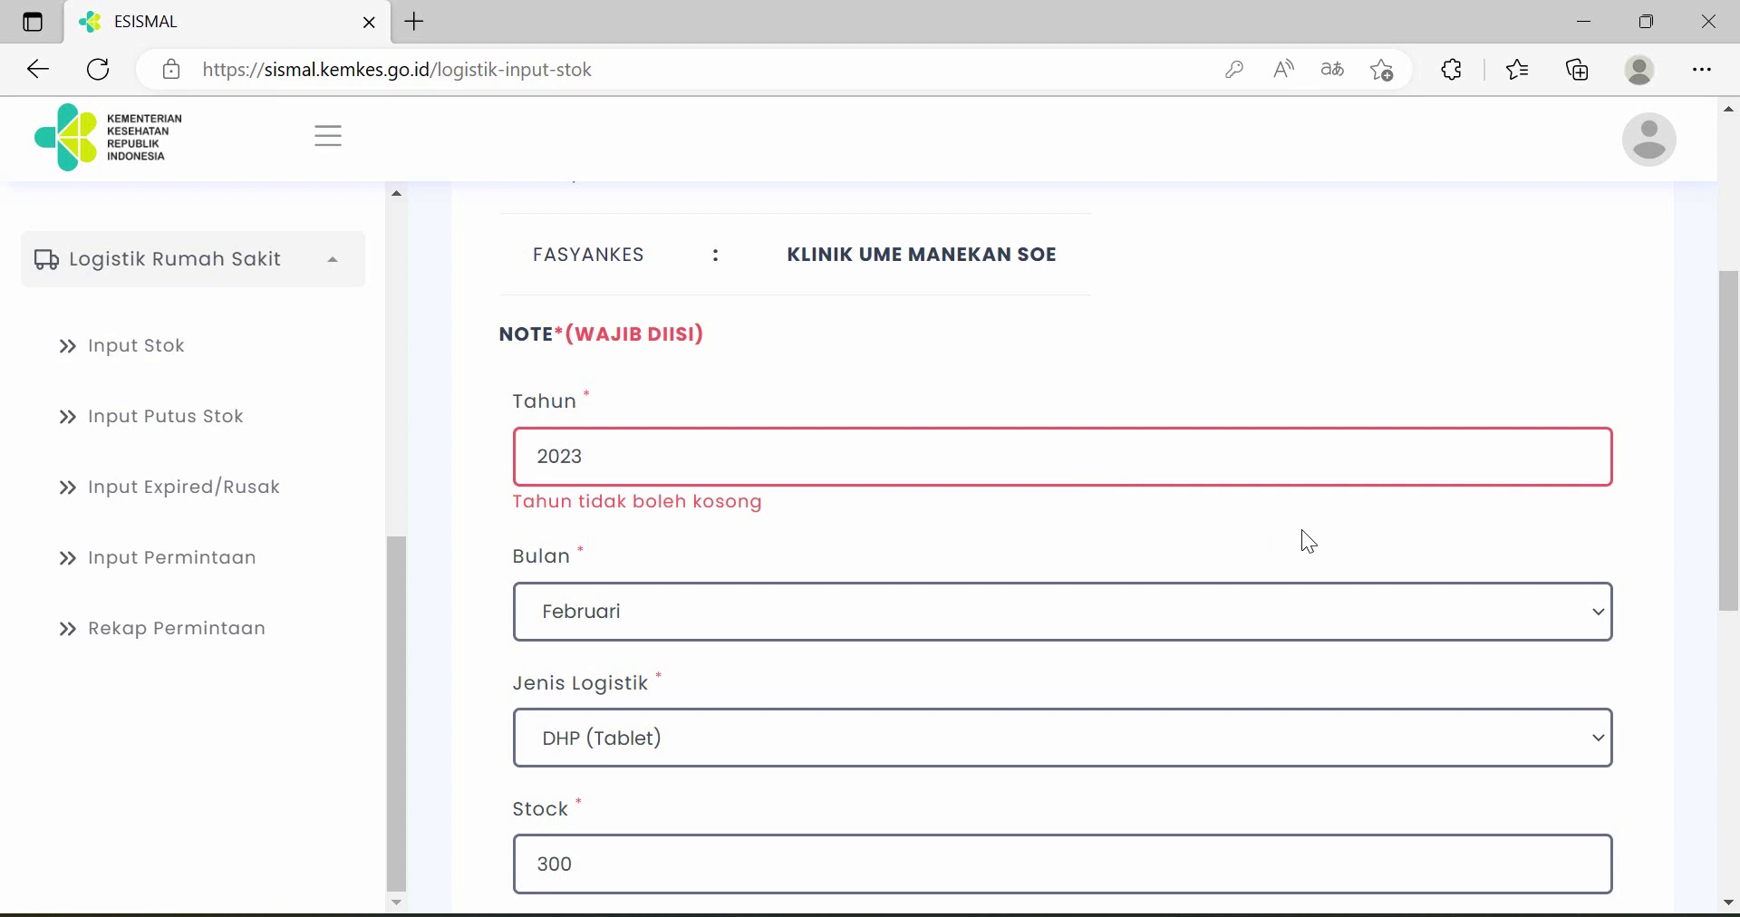
{"action": "scroll", "coordinate": [1305, 538], "scroll_direction": "down", "scroll_amount": 7}
{"action": "left_click", "coordinate": [1511, 543]}
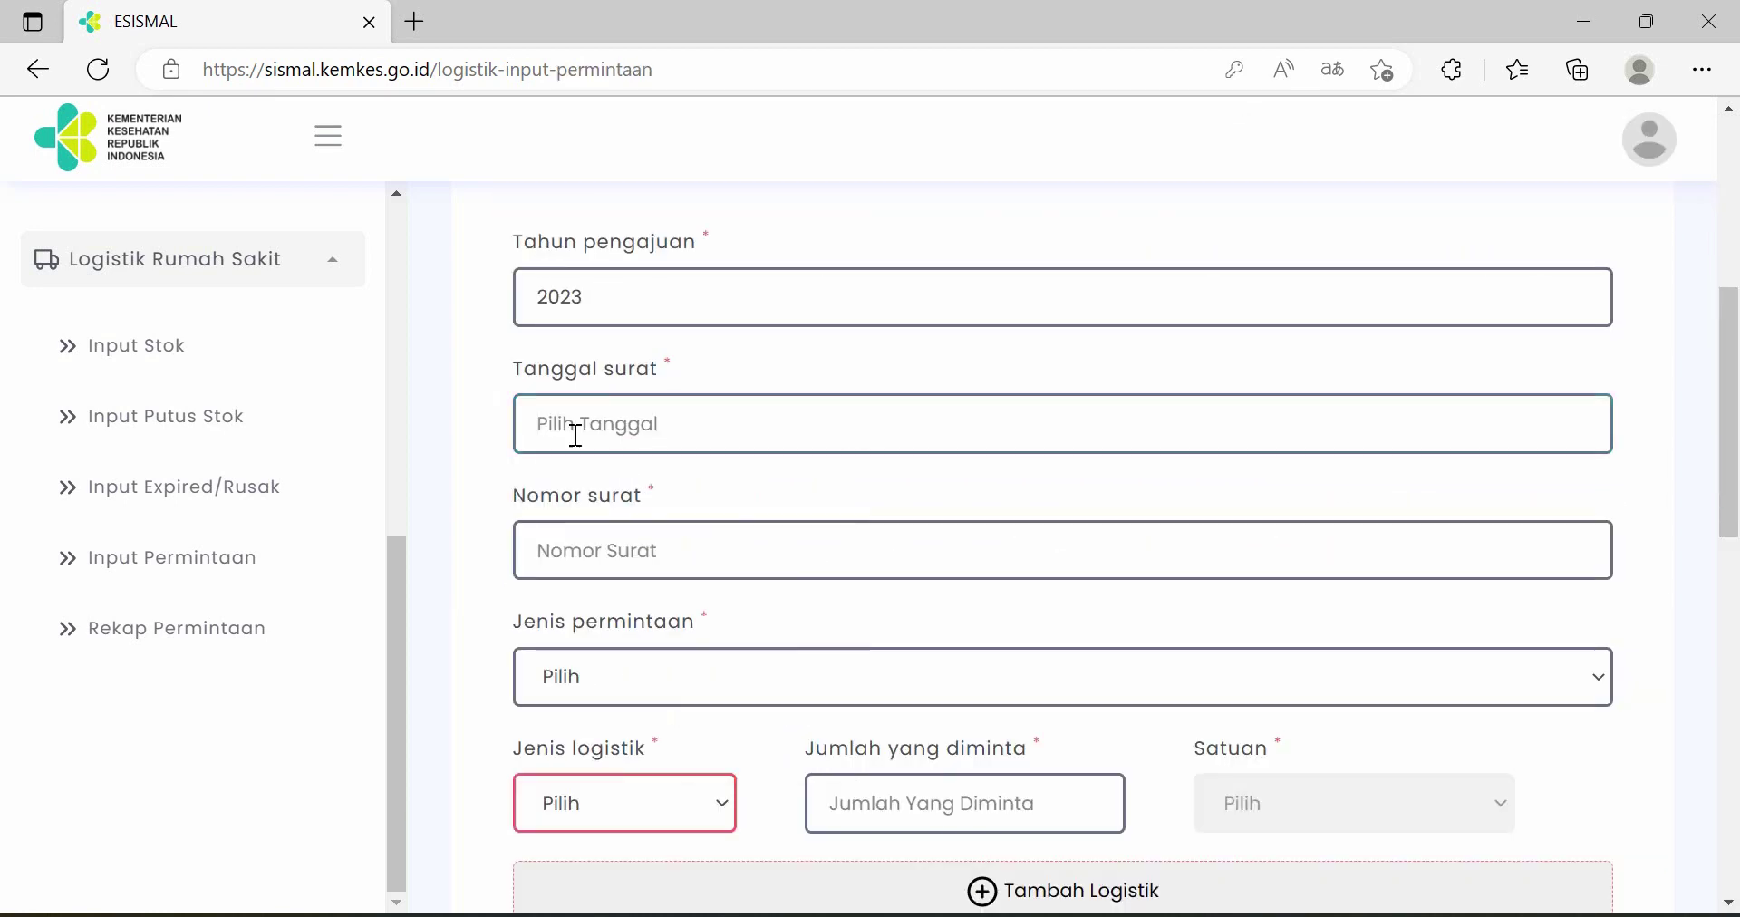
- Set the request's letter date to 2023-02-09
{"action": "left_click", "coordinate": [652, 435]}
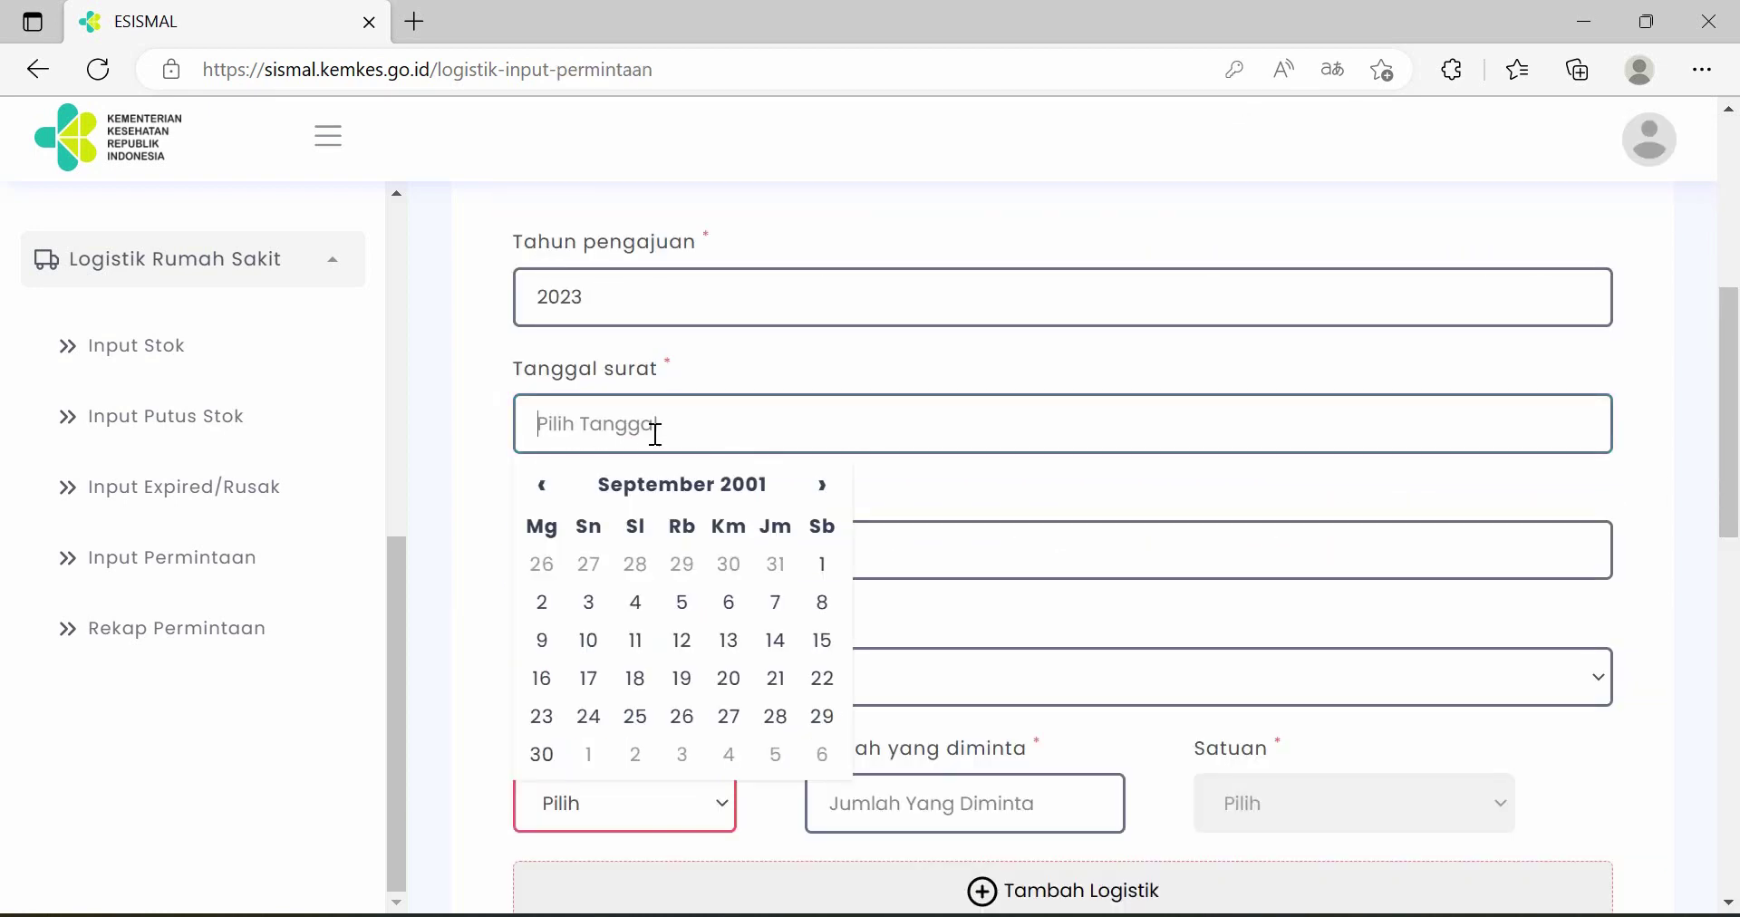
{"action": "left_click", "coordinate": [648, 498]}
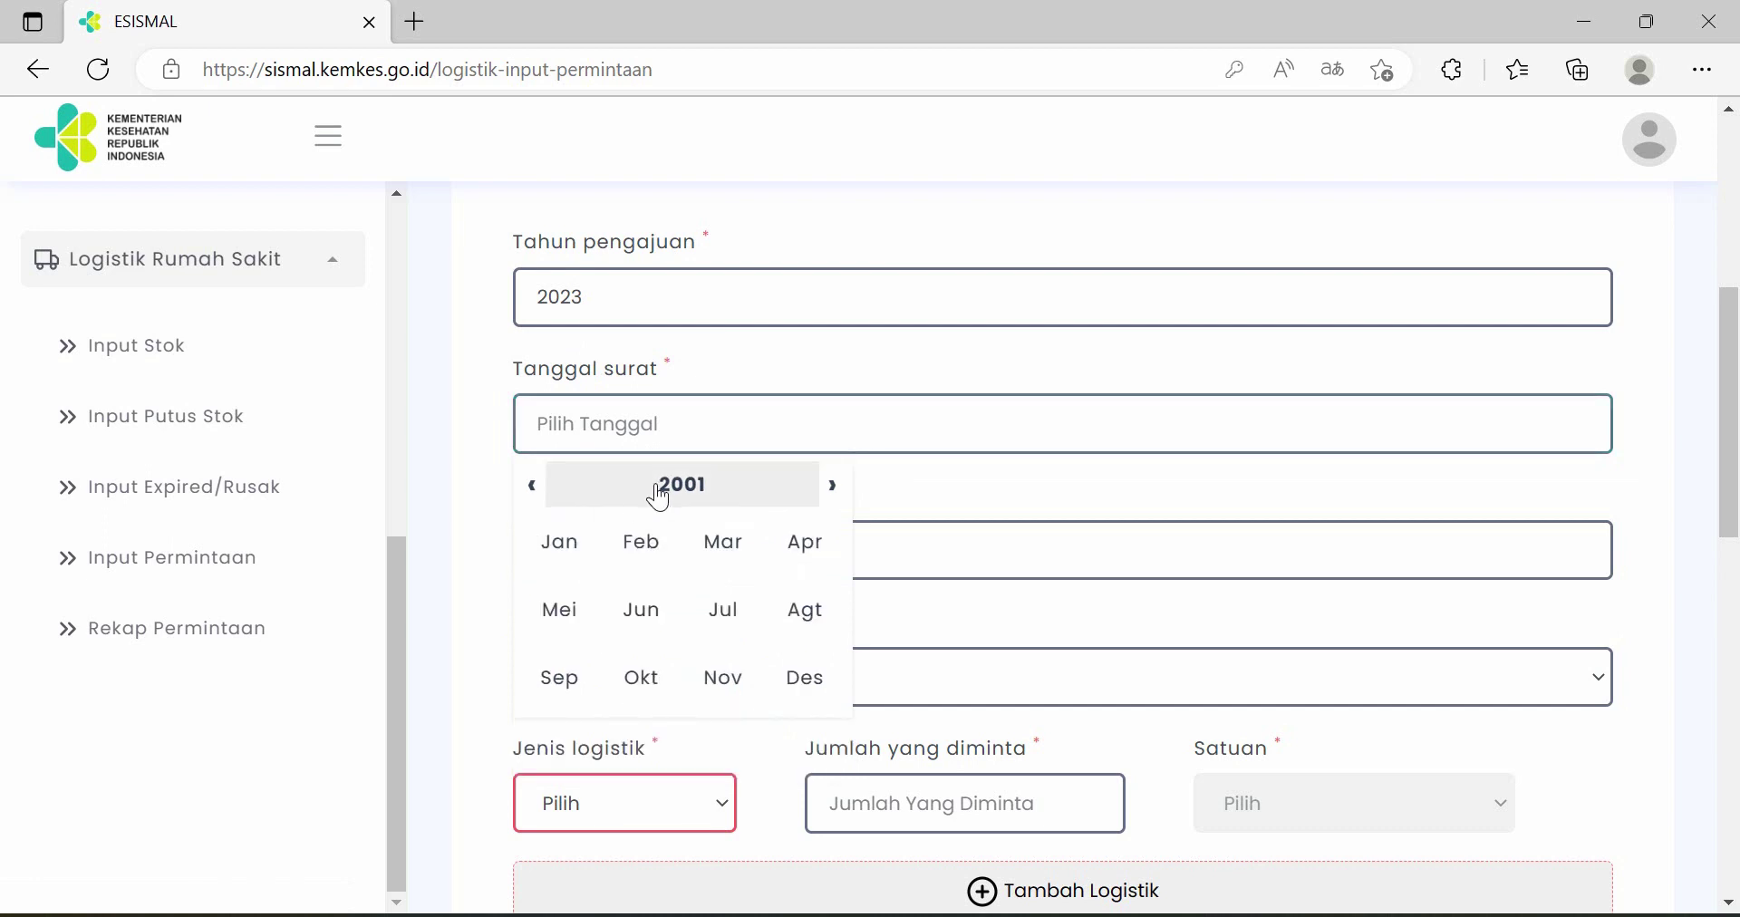
{"action": "left_click", "coordinate": [659, 491]}
{"action": "left_click", "coordinate": [800, 490]}
{"action": "left_click", "coordinate": [800, 490]}
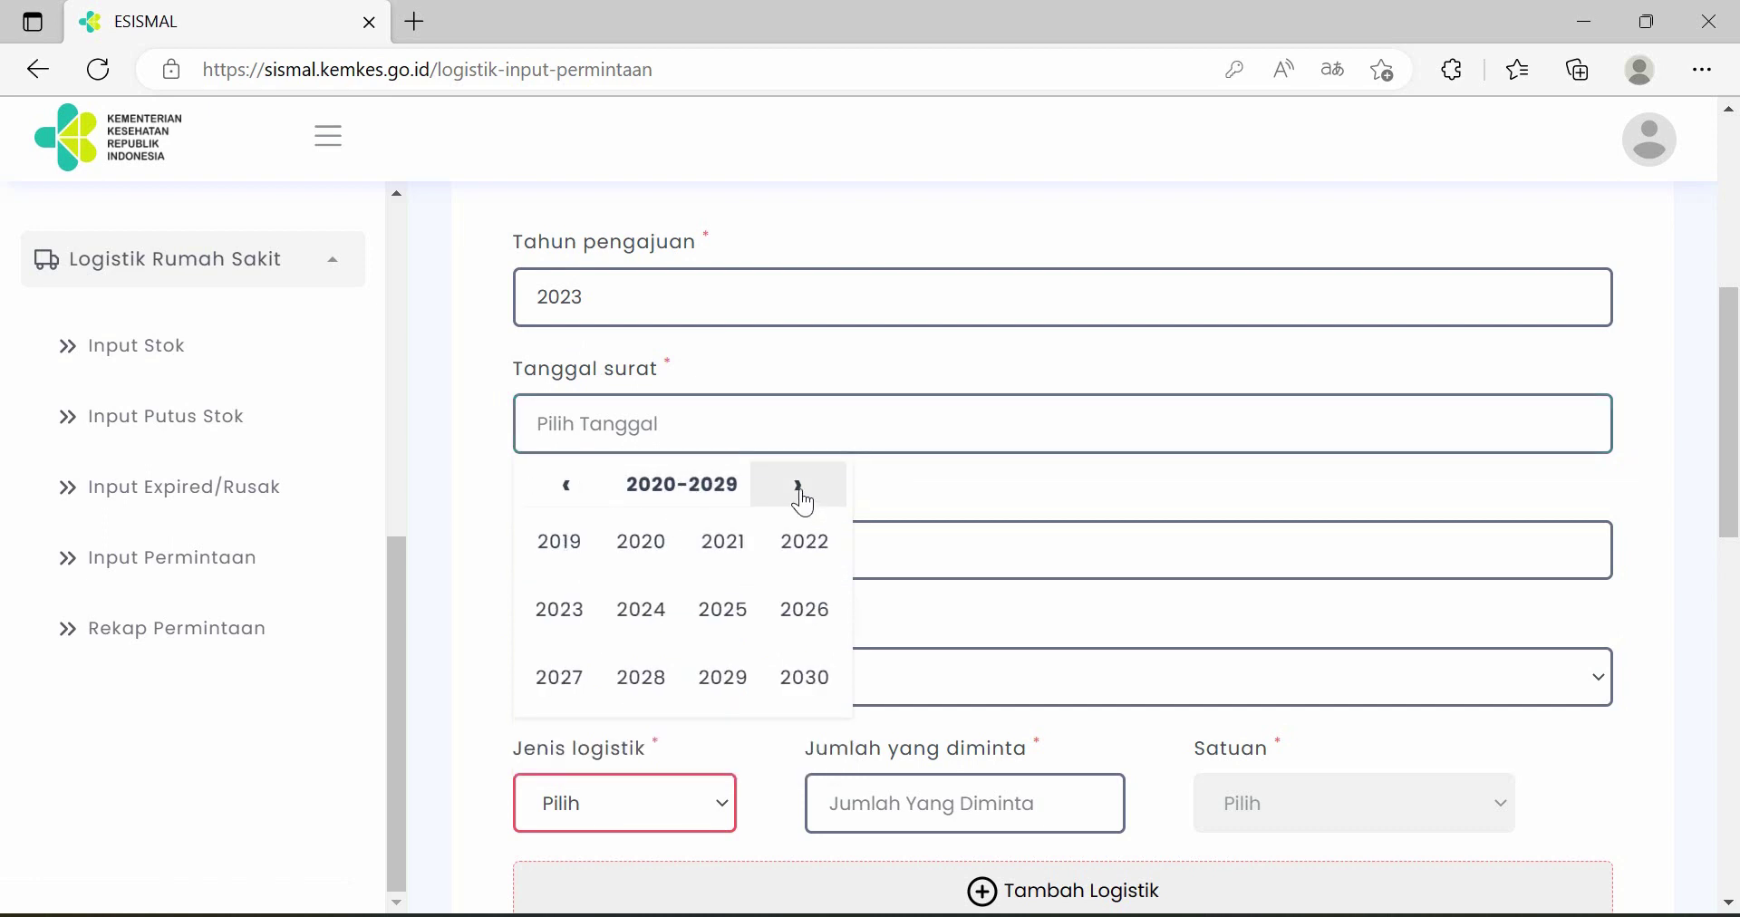
{"action": "left_click", "coordinate": [575, 618]}
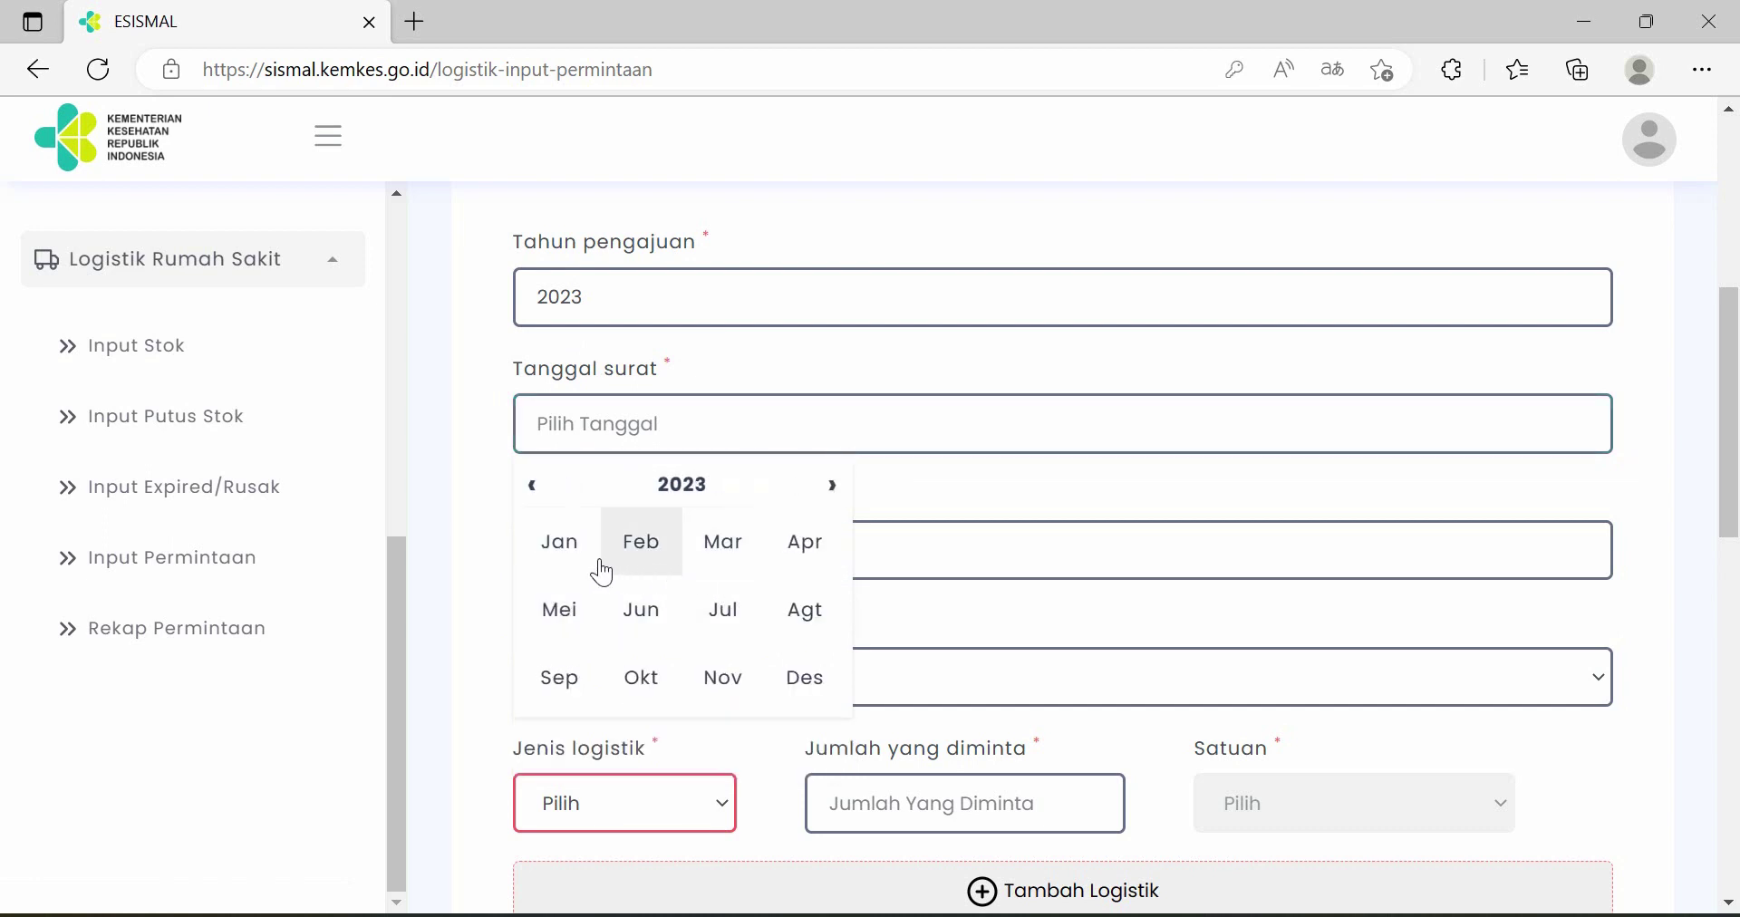
{"action": "left_click", "coordinate": [644, 552]}
{"action": "left_click", "coordinate": [730, 604]}
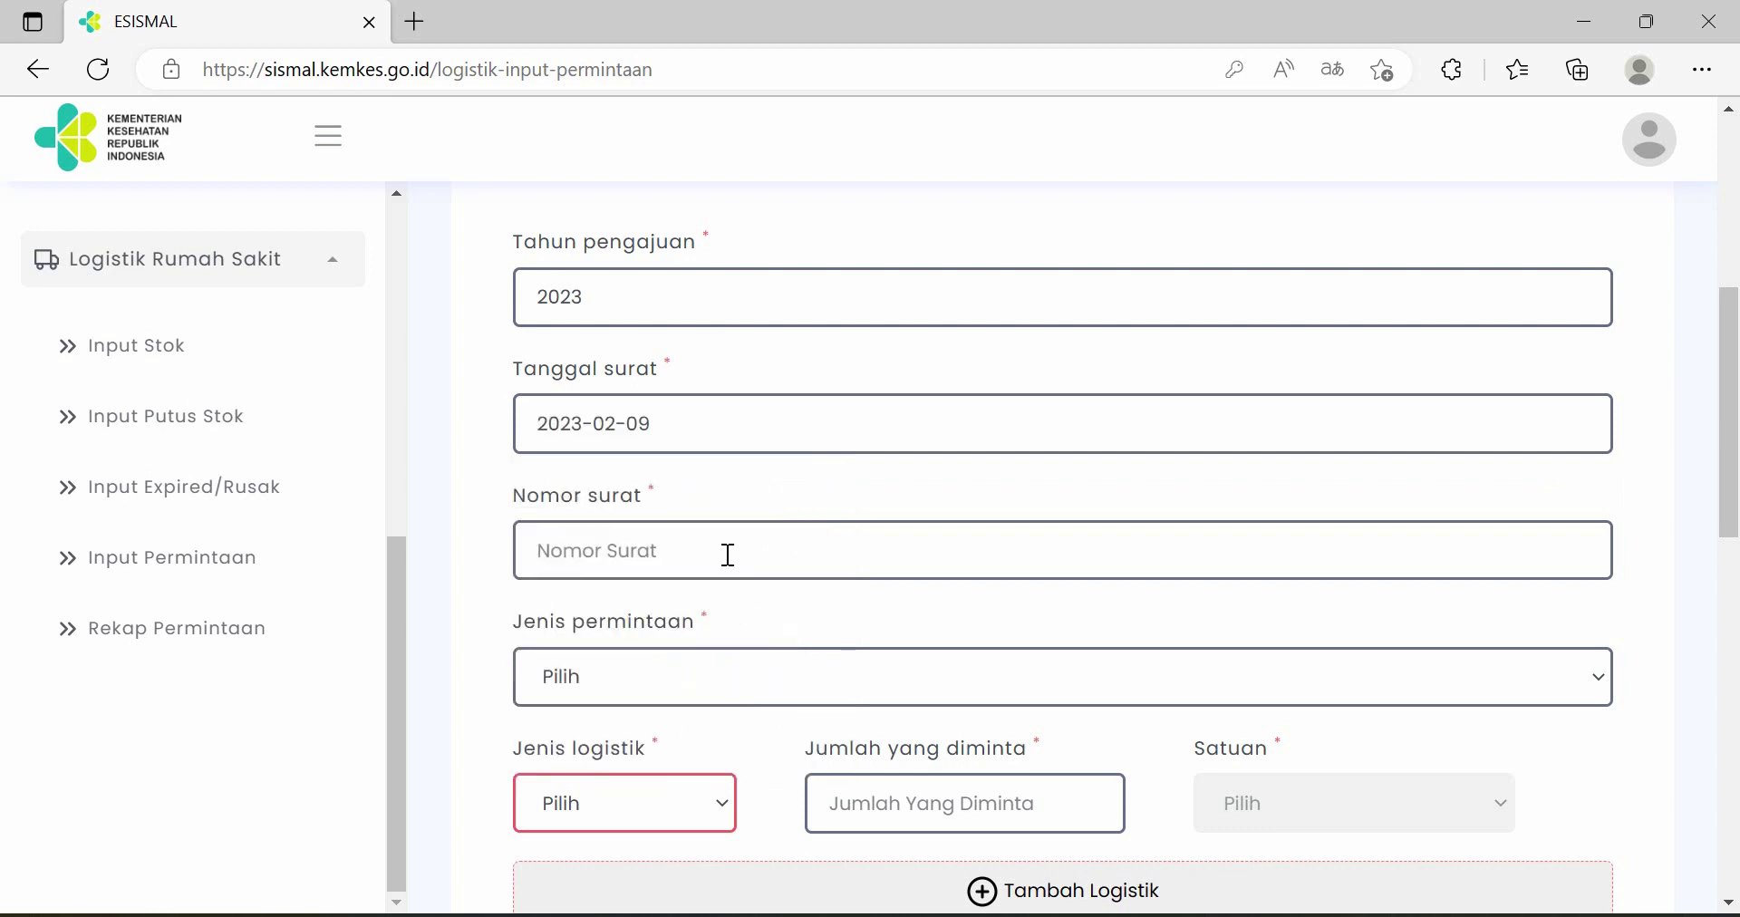
- Enter letter number 765436, choose request type Insidentil and logistics item DHP
{"action": "left_click", "coordinate": [729, 552]}
{"action": "type", "text": "765436"}
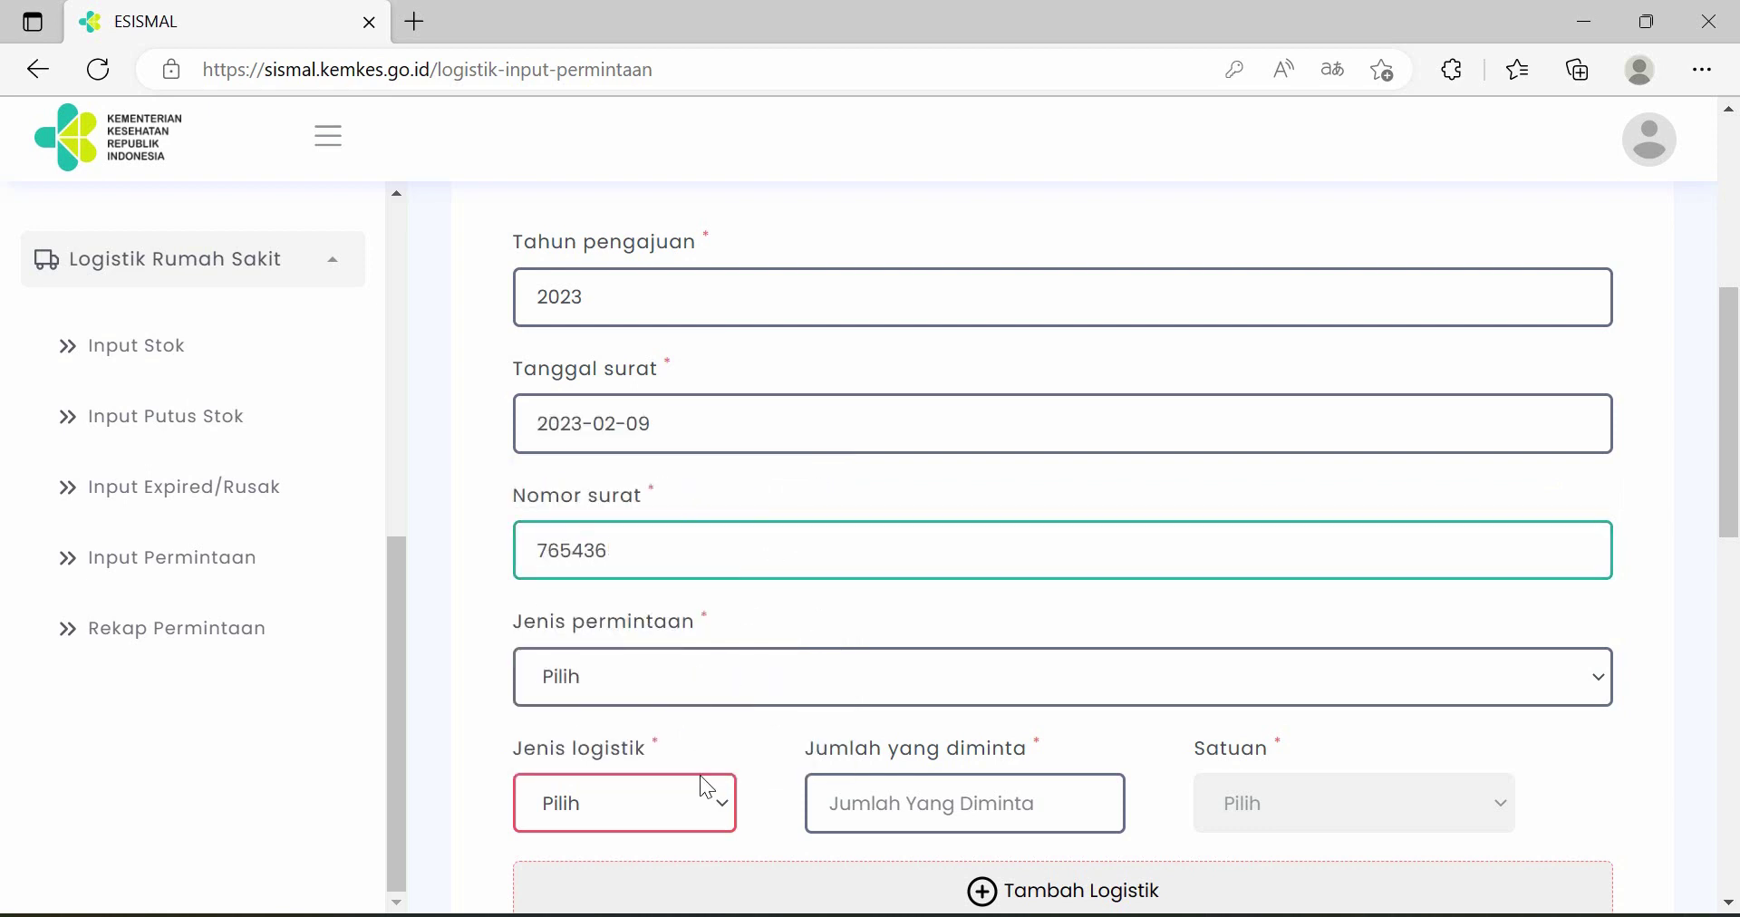
{"action": "left_click", "coordinate": [743, 676]}
{"action": "left_click", "coordinate": [655, 782]}
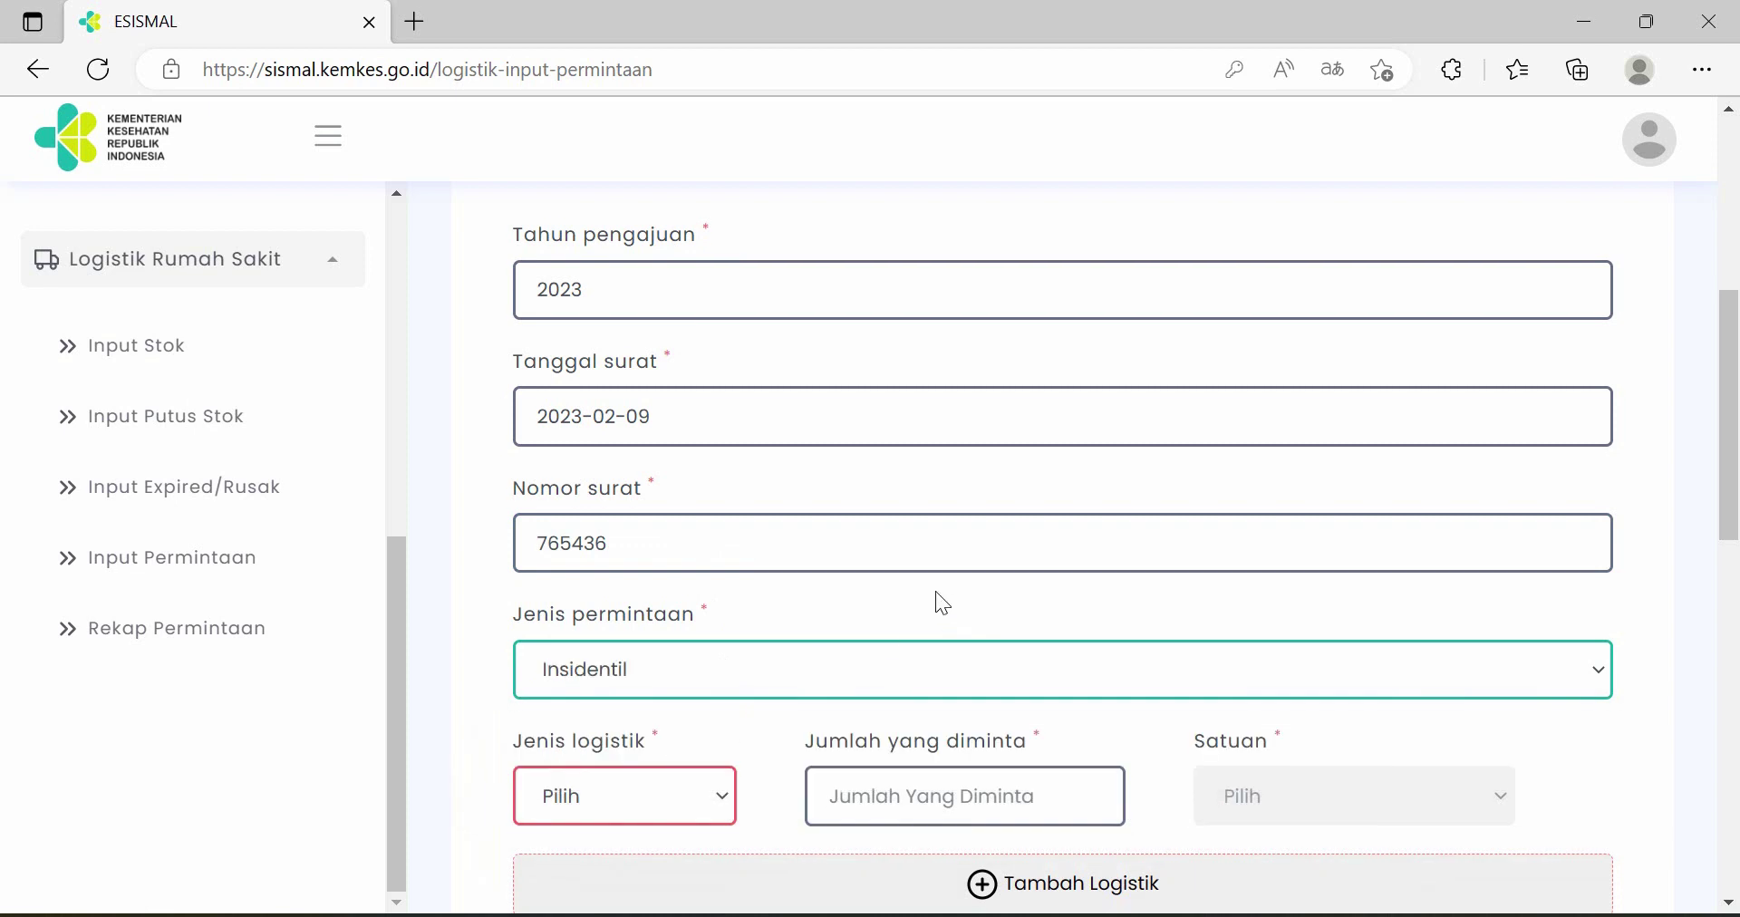
{"action": "scroll", "coordinate": [816, 580], "scroll_direction": "down", "scroll_amount": 3}
{"action": "left_click", "coordinate": [690, 562]}
{"action": "left_click", "coordinate": [647, 36]}
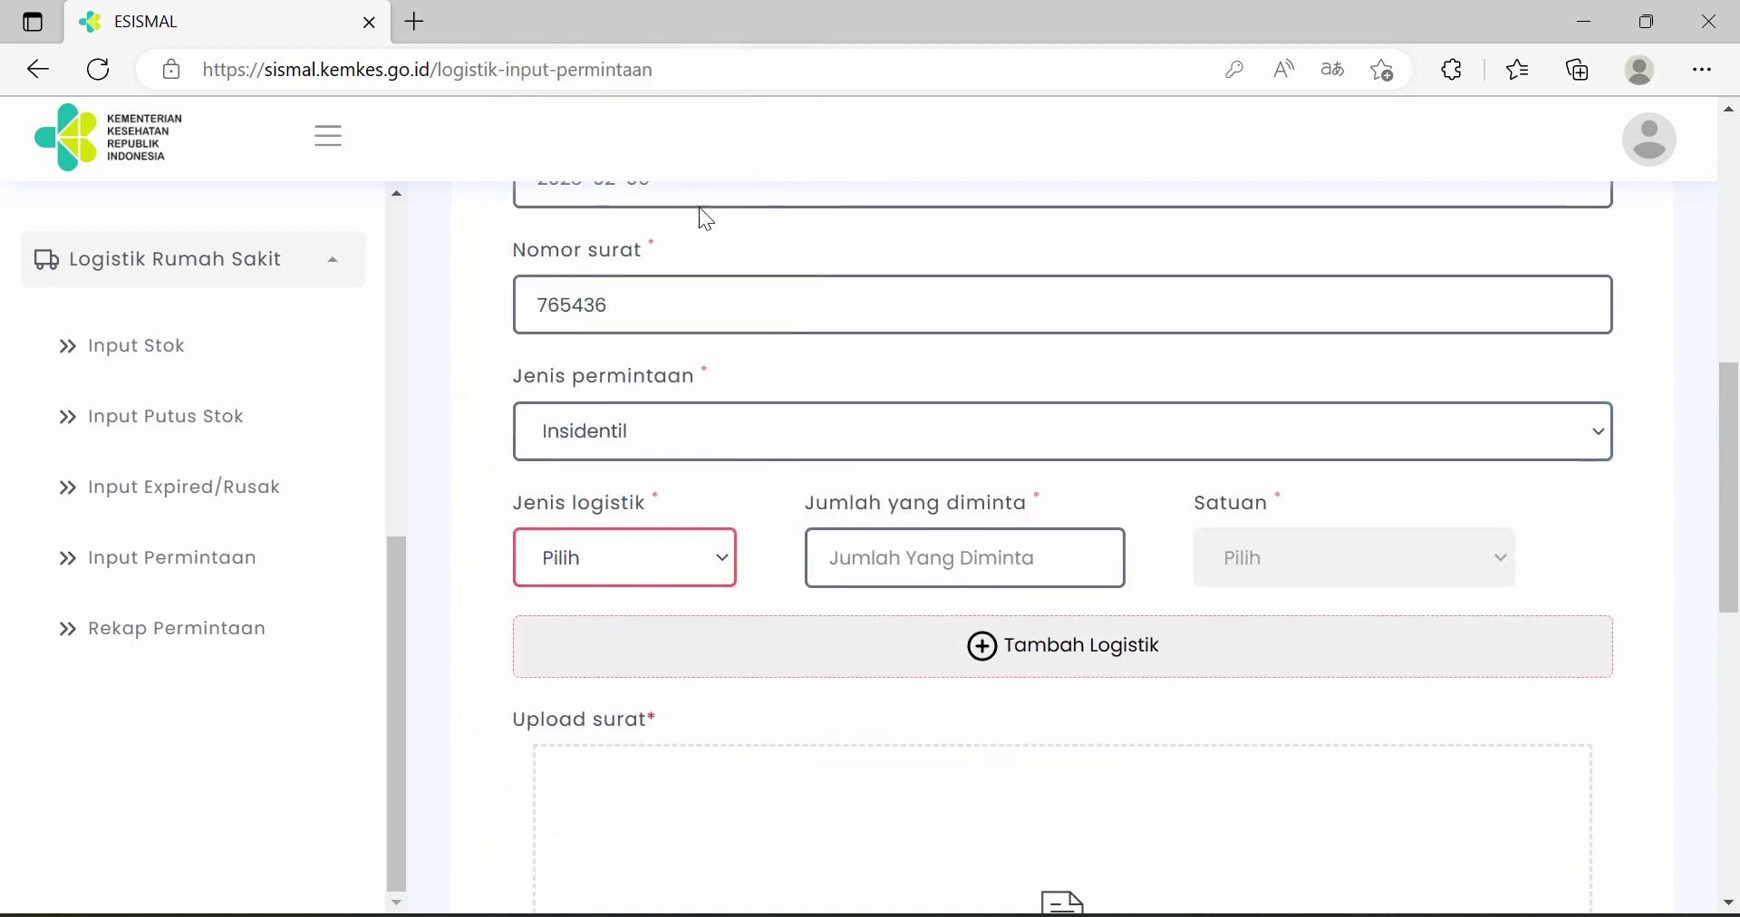
- Request 200 DHP in Tablet units, adding and then removing an extra empty row
{"action": "left_click", "coordinate": [926, 558]}
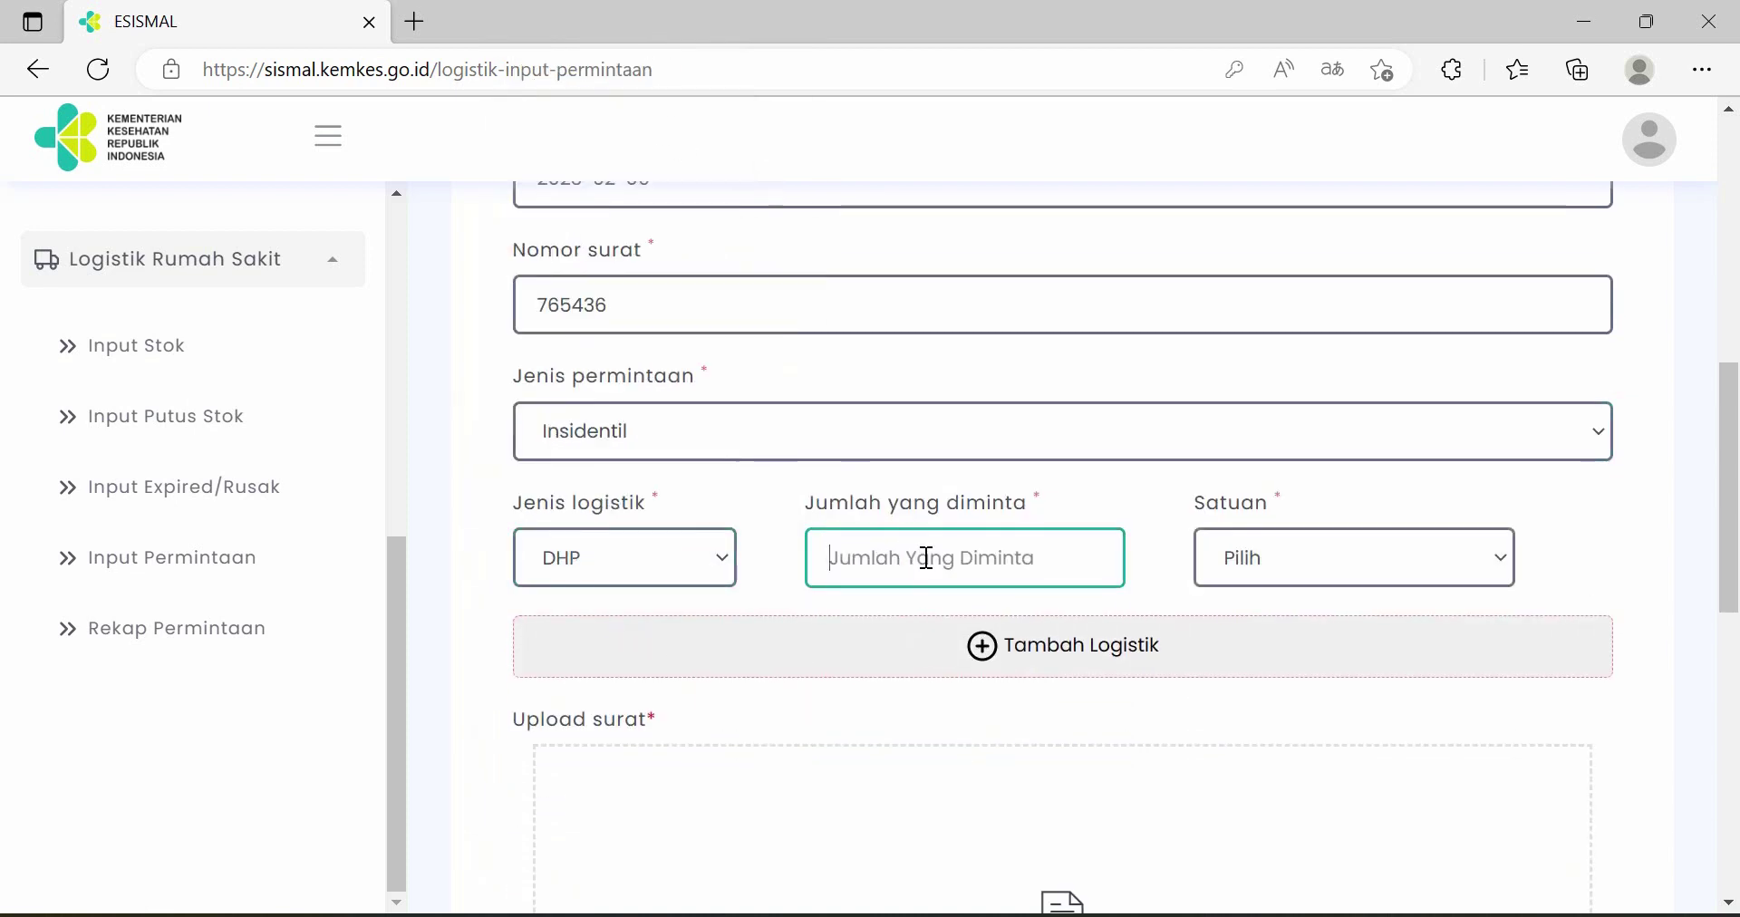
{"action": "scroll", "coordinate": [978, 544], "scroll_direction": "down", "scroll_amount": 1}
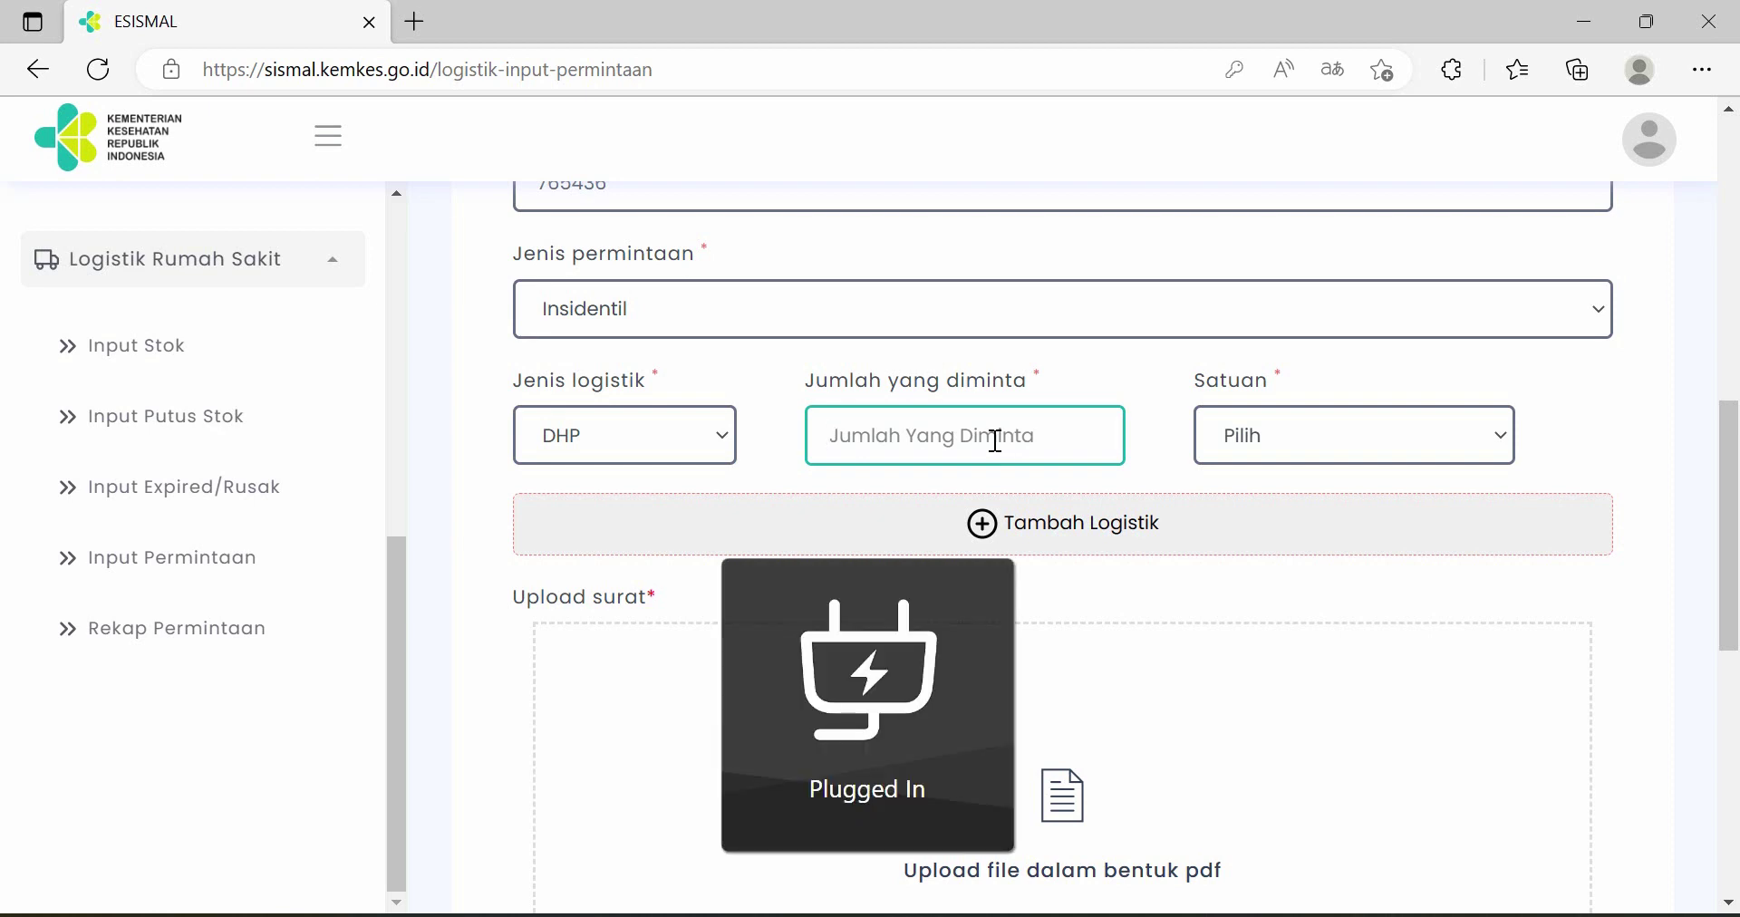
{"action": "type", "text": "200"}
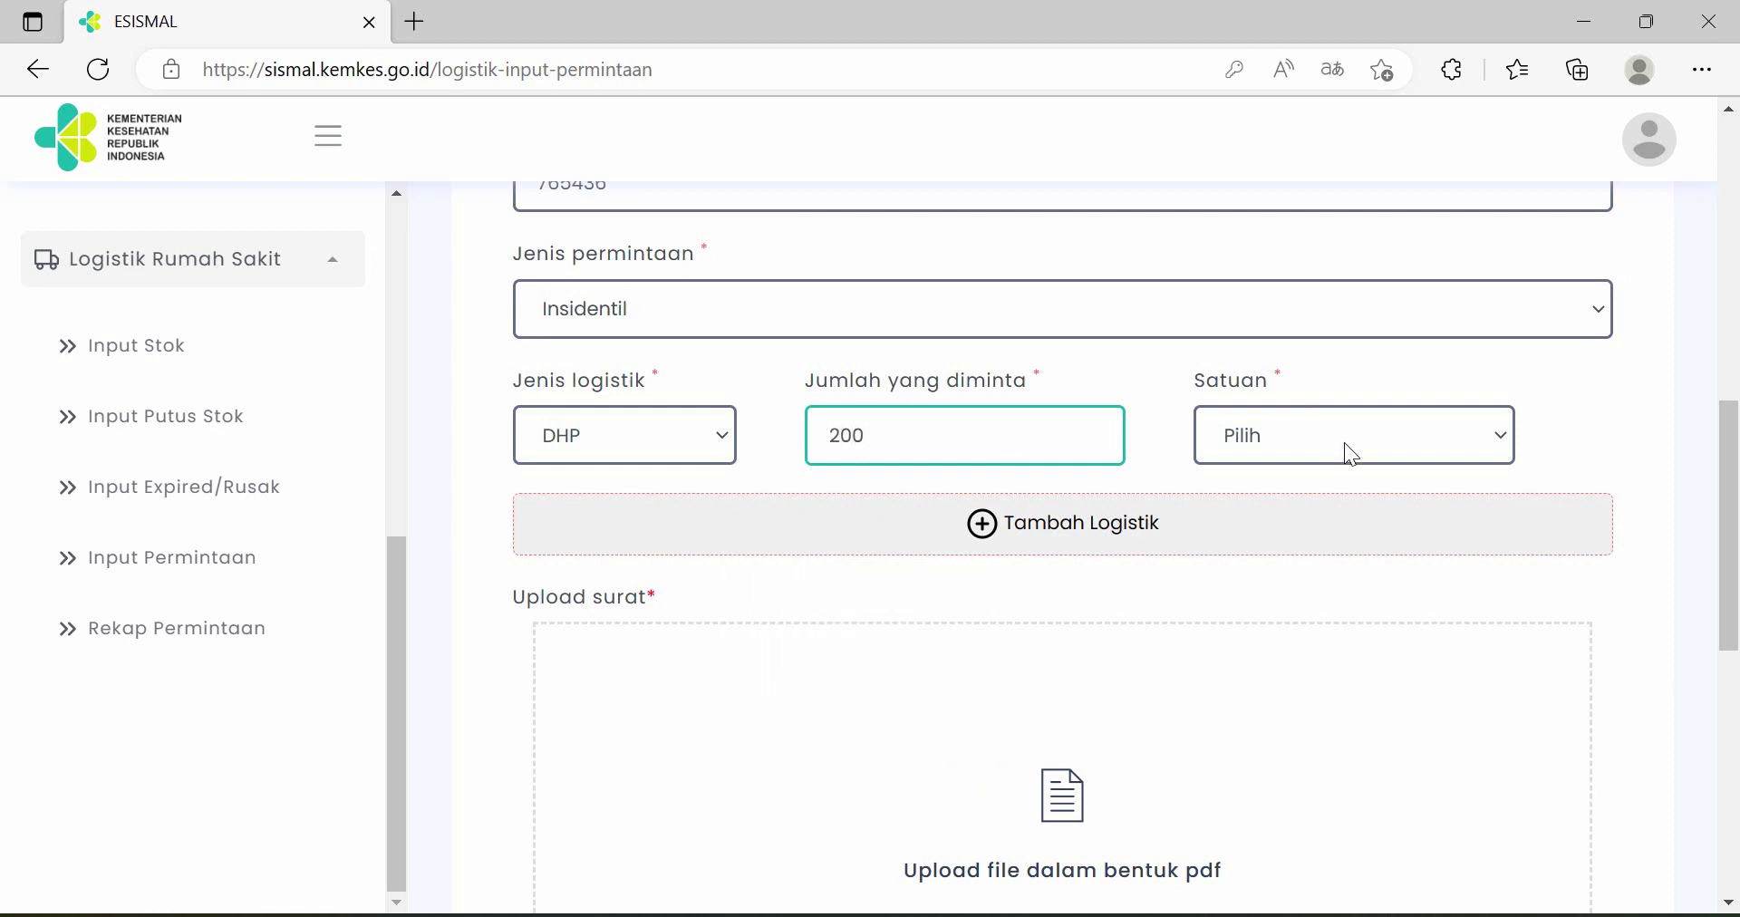
{"action": "left_click", "coordinate": [1344, 443]}
{"action": "left_click", "coordinate": [1308, 509]}
{"action": "scroll", "coordinate": [1262, 548], "scroll_direction": "down", "scroll_amount": 1}
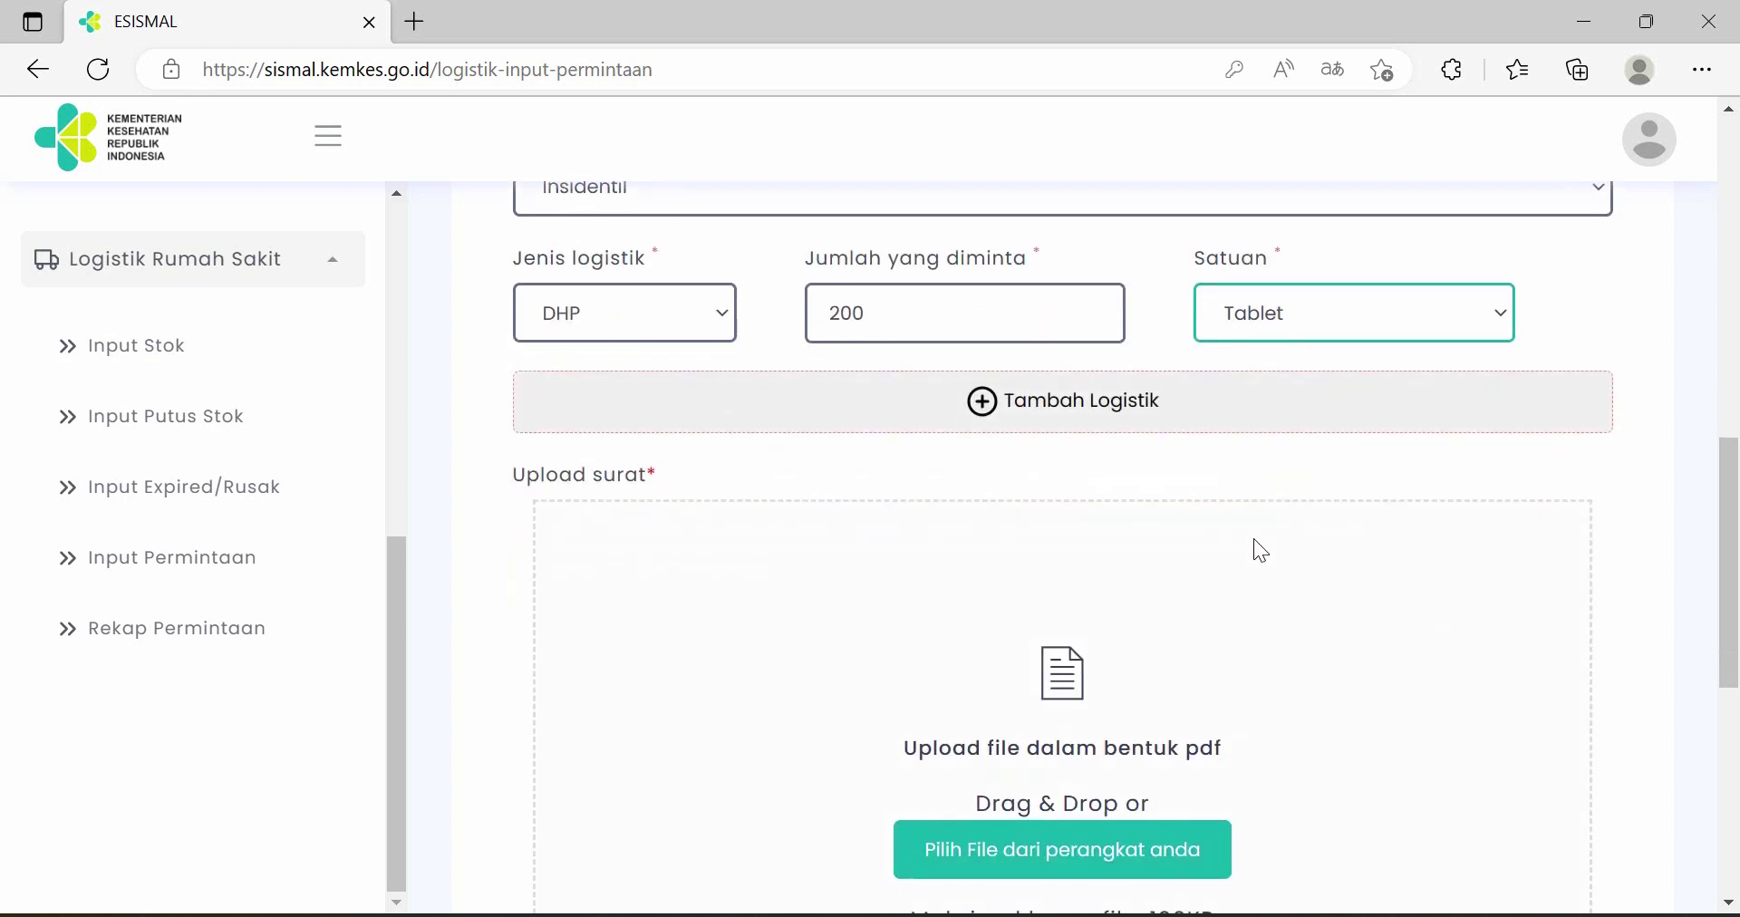
{"action": "left_click", "coordinate": [984, 404]}
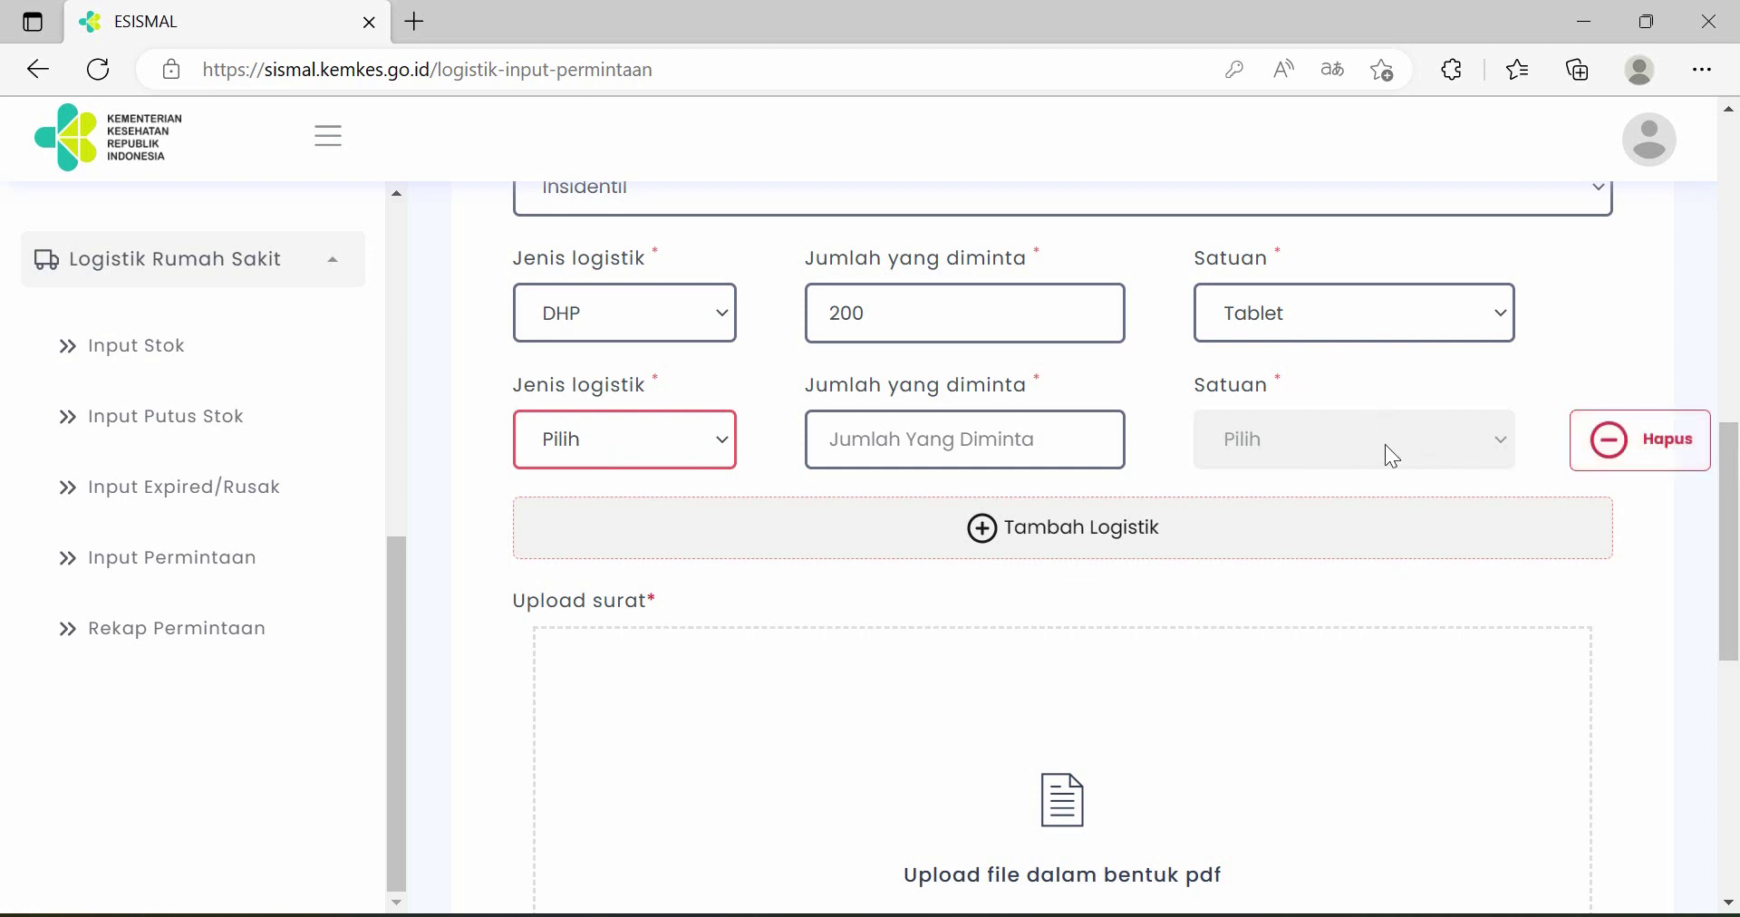
{"action": "left_click", "coordinate": [1649, 453]}
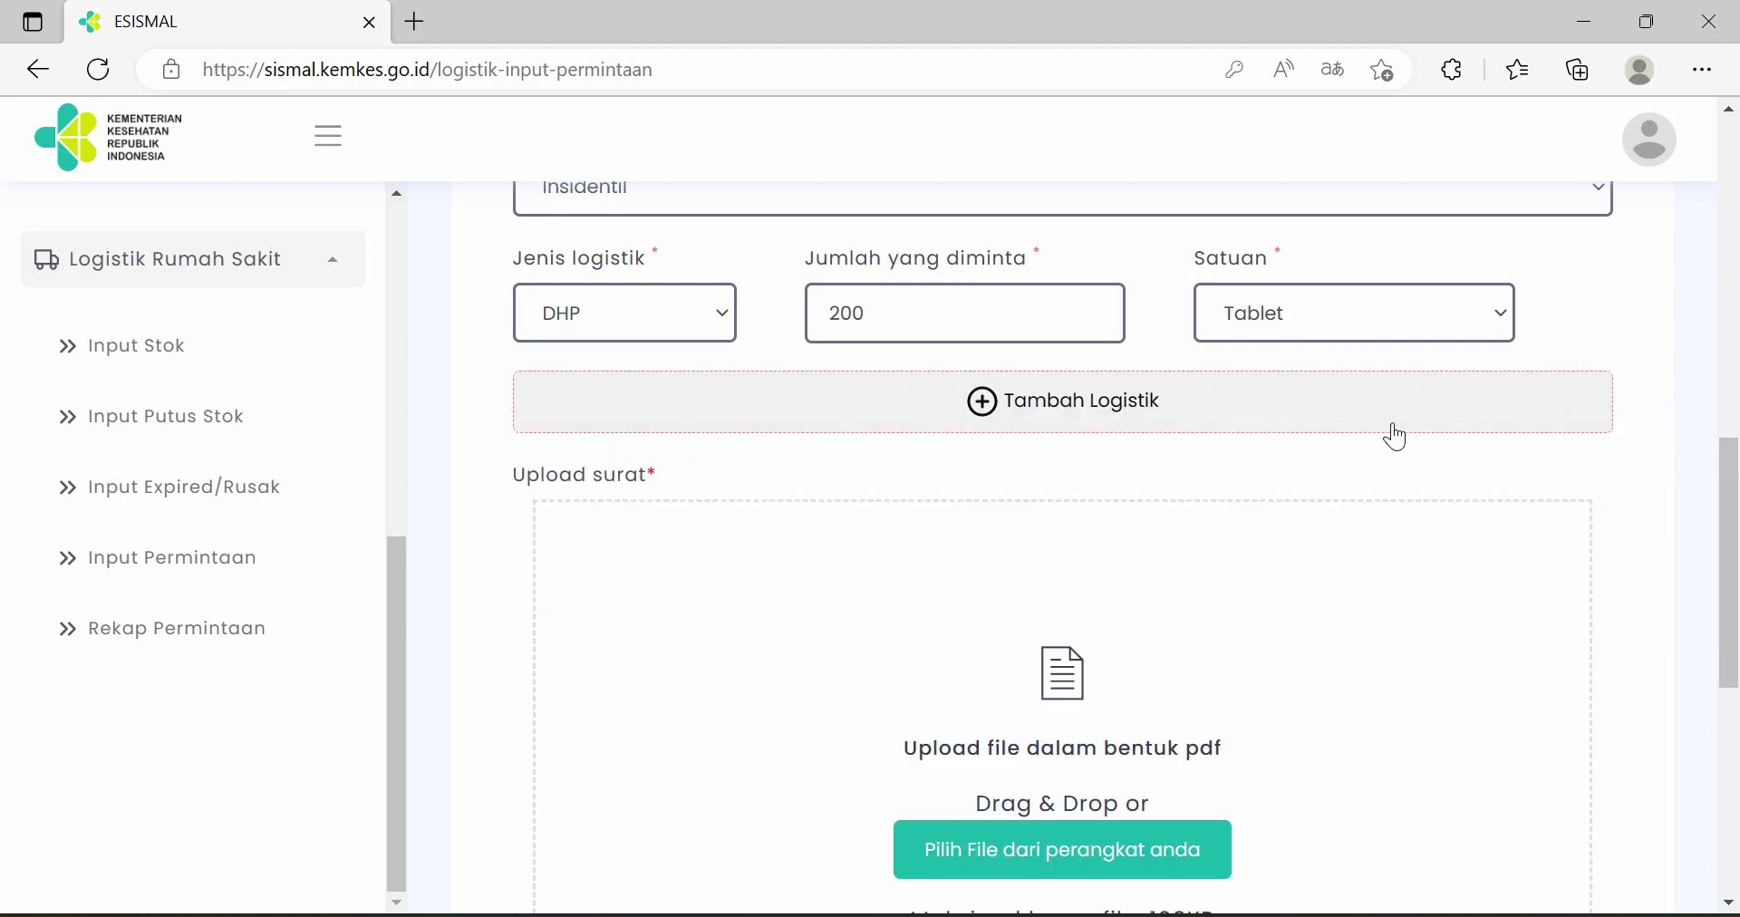
- Cancel the logistics request form without saving, returning to the V3 welcome dashboard
{"action": "scroll", "coordinate": [1401, 519], "scroll_direction": "down", "scroll_amount": 3}
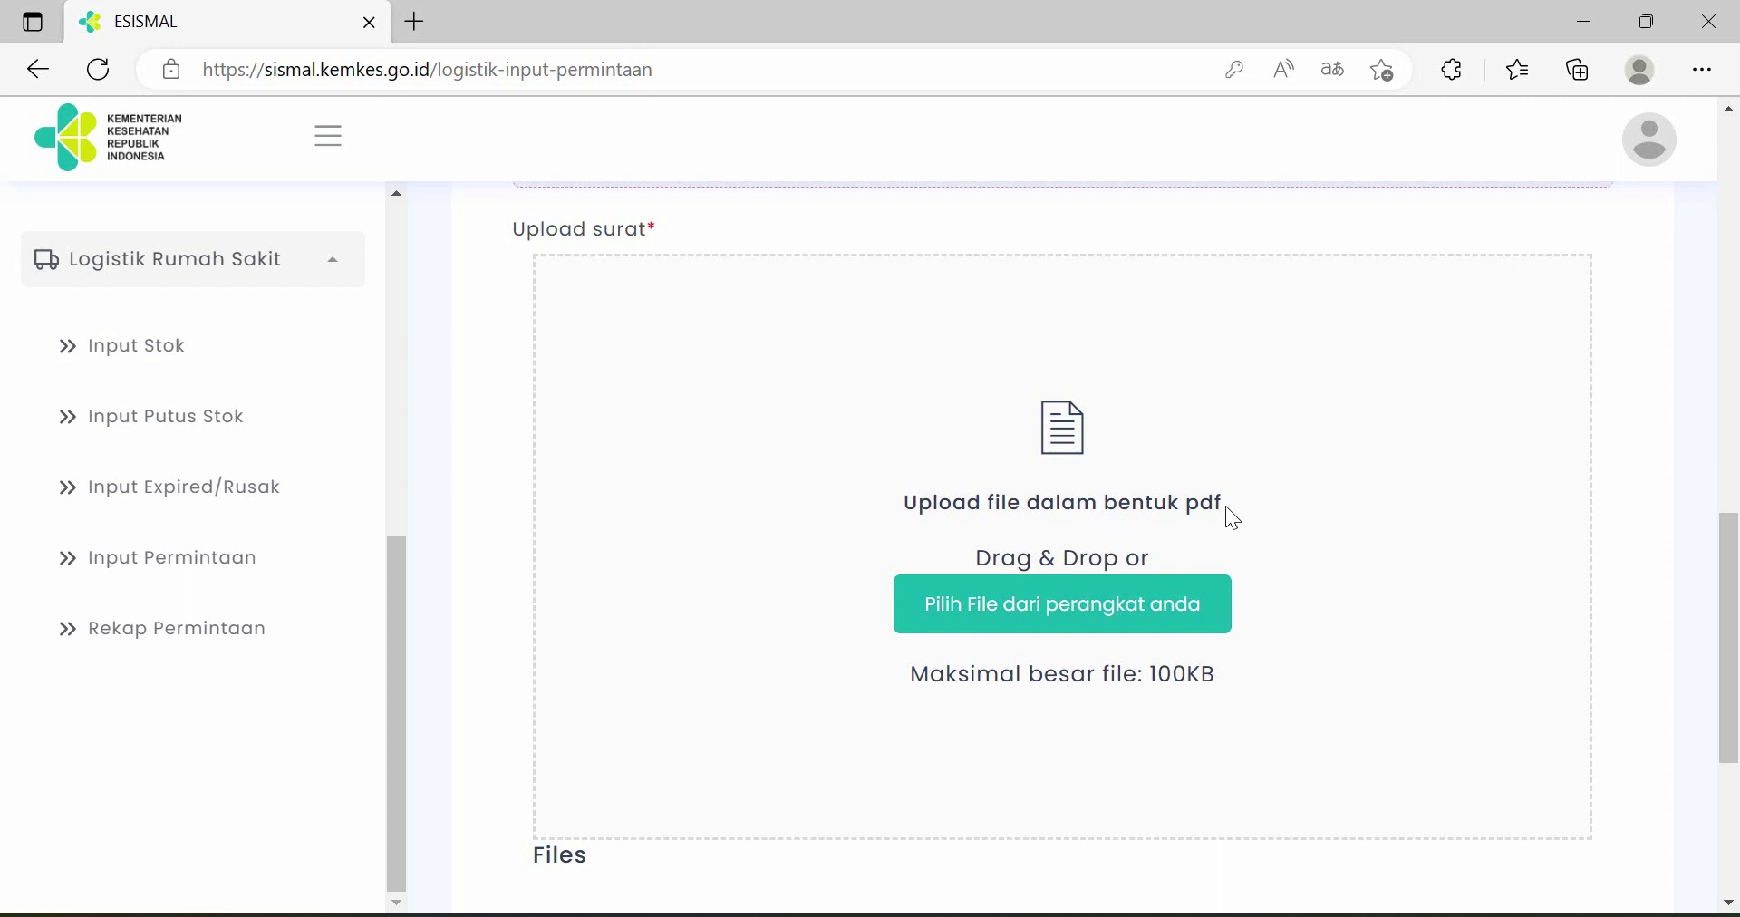
{"action": "scroll", "coordinate": [1250, 470], "scroll_direction": "down", "scroll_amount": 1}
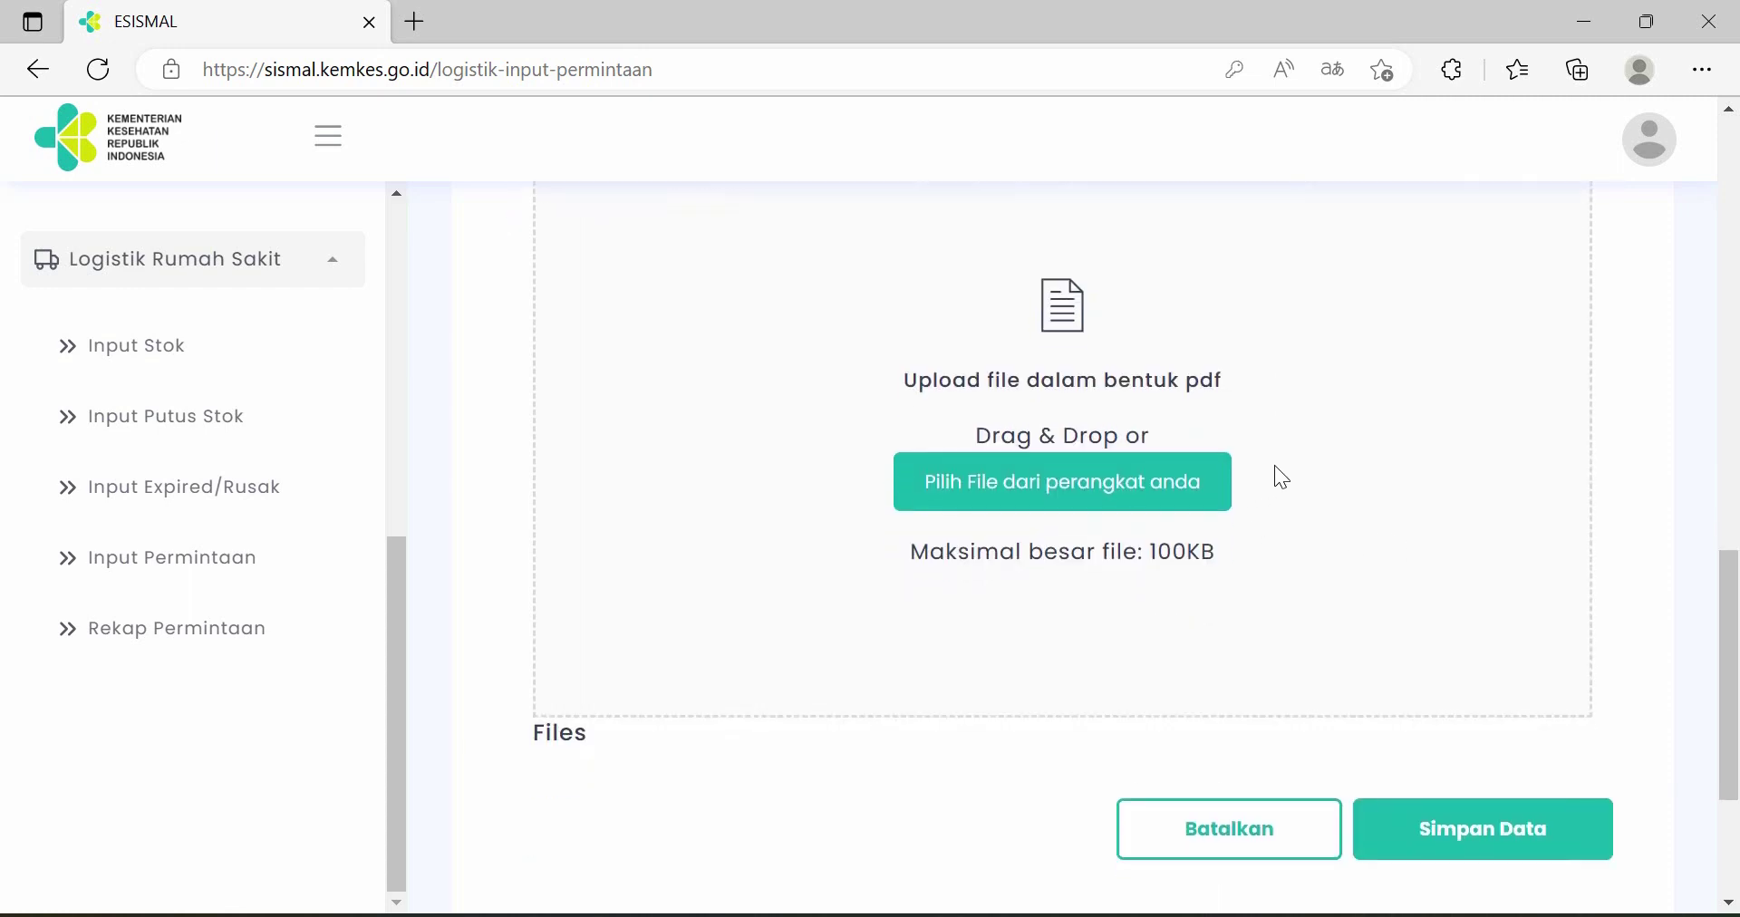
{"action": "scroll", "coordinate": [1275, 467], "scroll_direction": "down", "scroll_amount": 1}
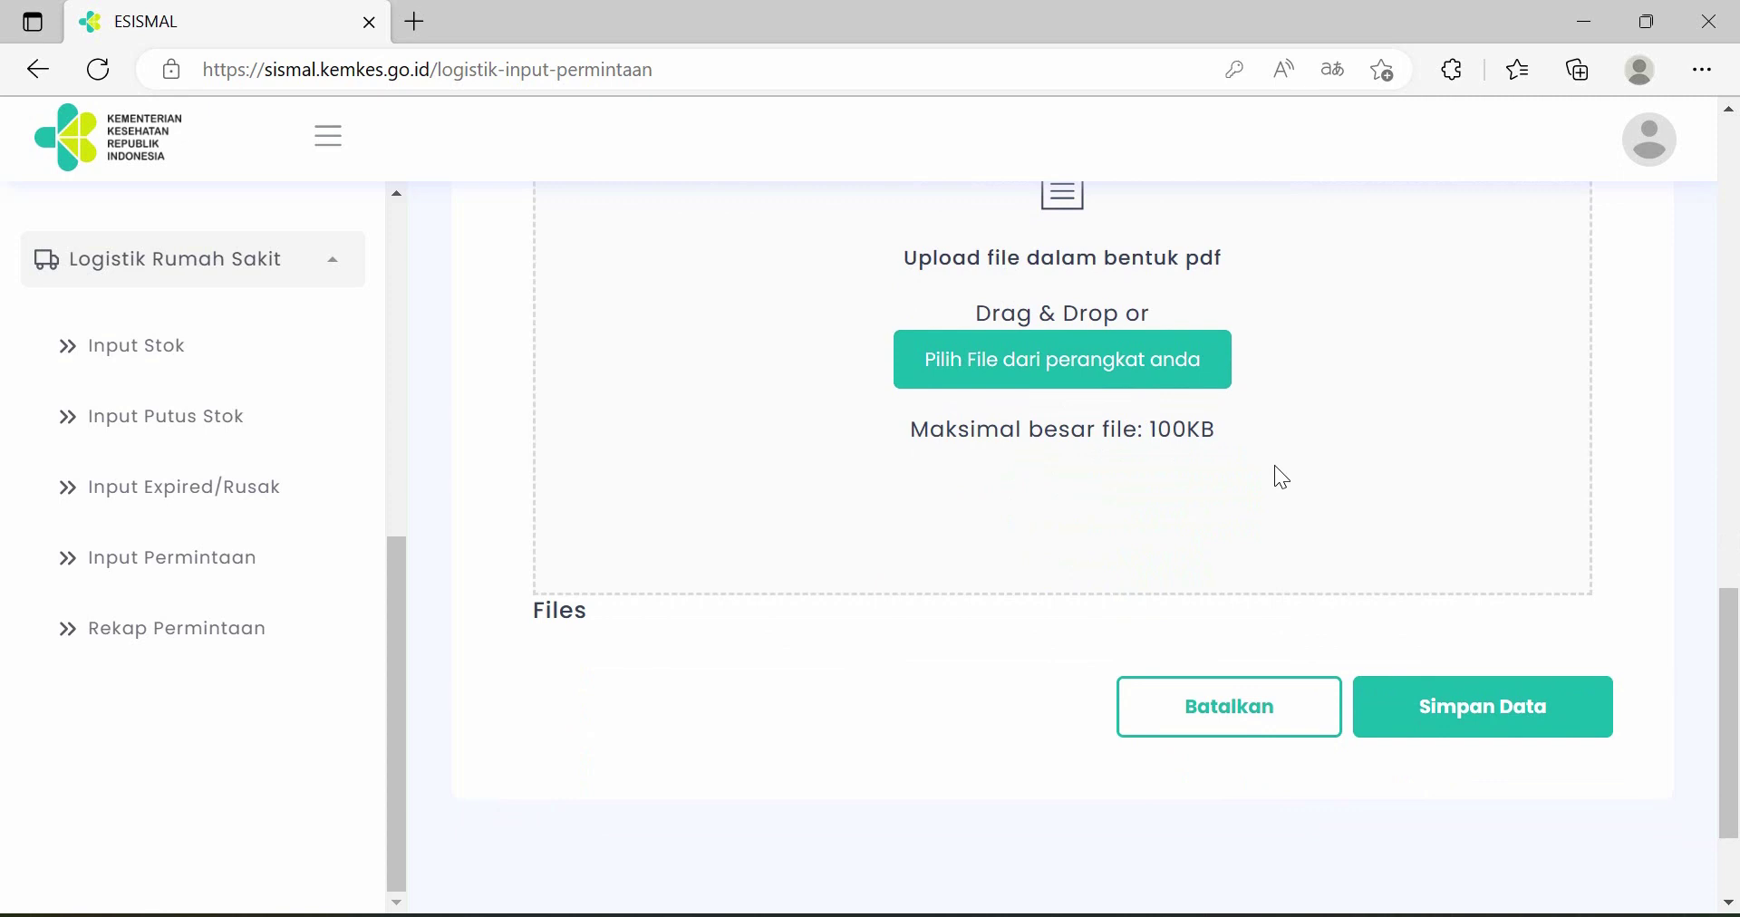
{"action": "scroll", "coordinate": [1225, 639], "scroll_direction": "up", "scroll_amount": 2}
{"action": "scroll", "coordinate": [1225, 639], "scroll_direction": "down", "scroll_amount": 2}
{"action": "scroll", "coordinate": [1241, 656], "scroll_direction": "down", "scroll_amount": 1}
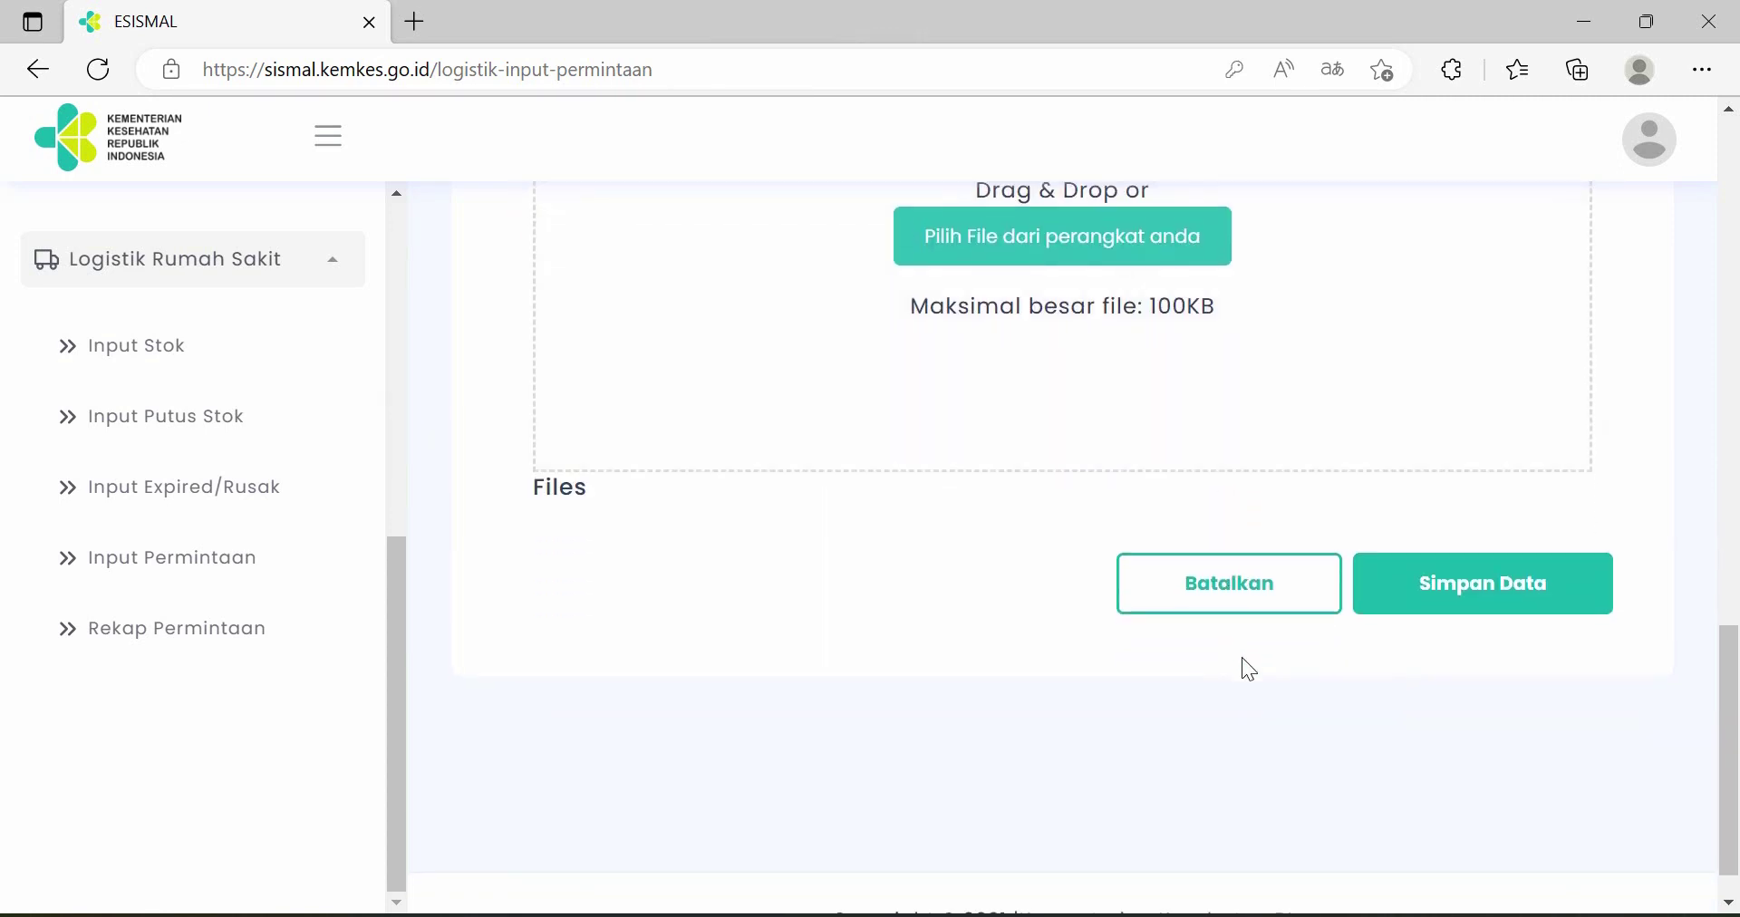
{"action": "scroll", "coordinate": [1269, 683], "scroll_direction": "up", "scroll_amount": 1}
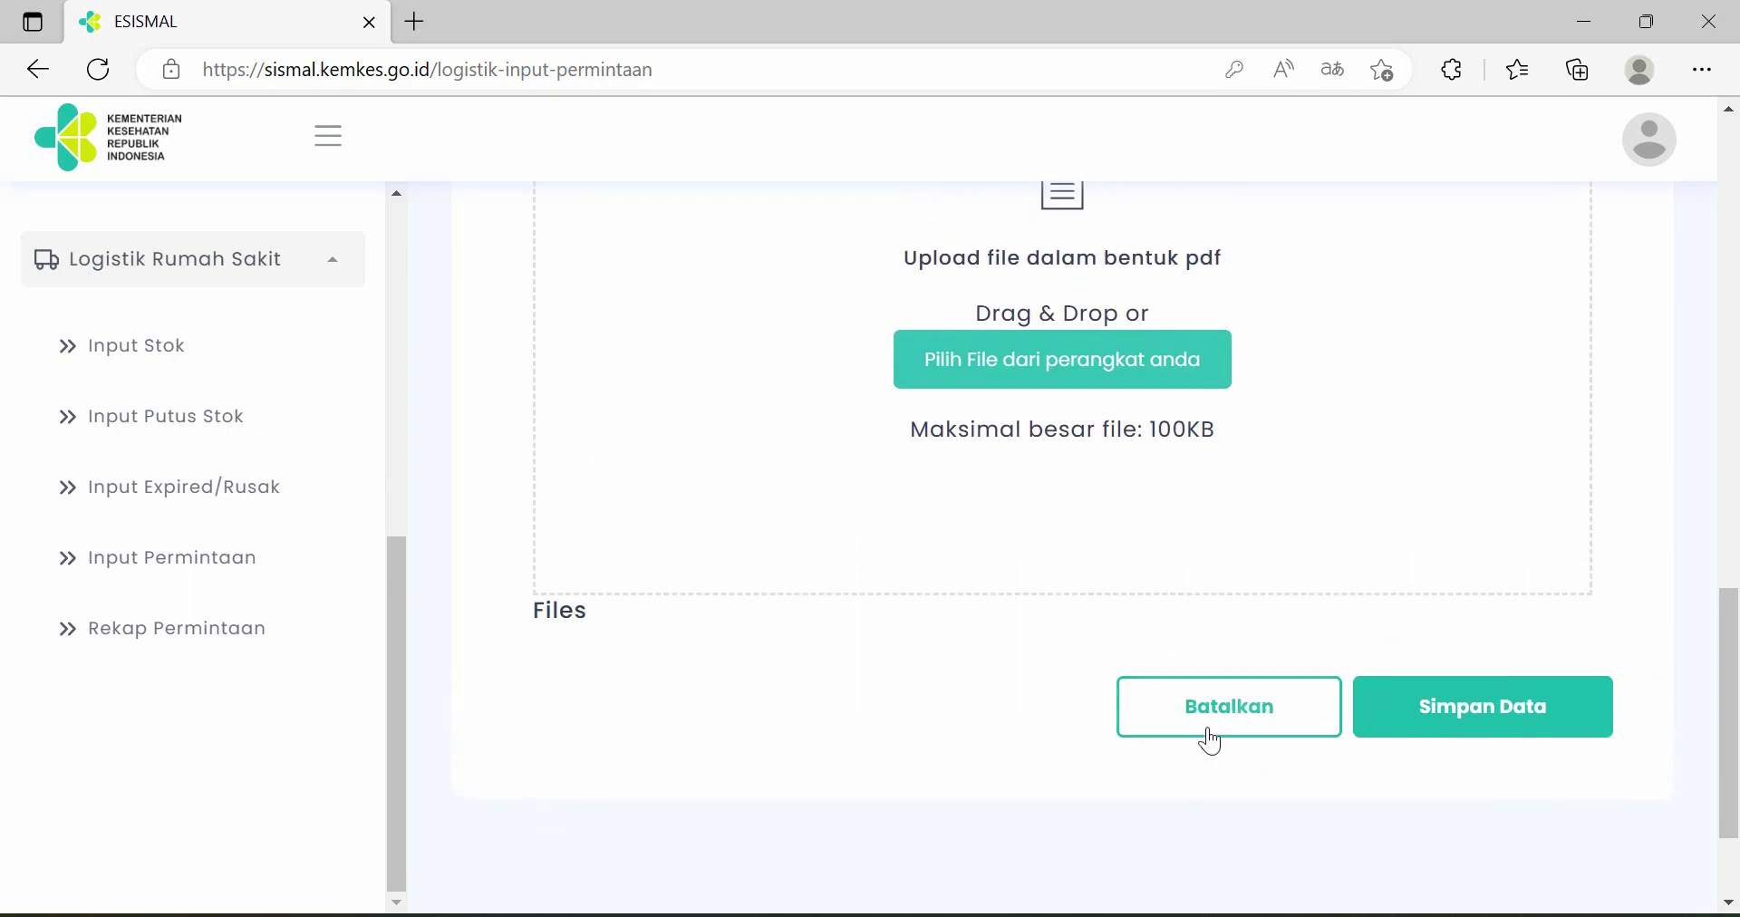
{"action": "left_click", "coordinate": [1239, 715]}
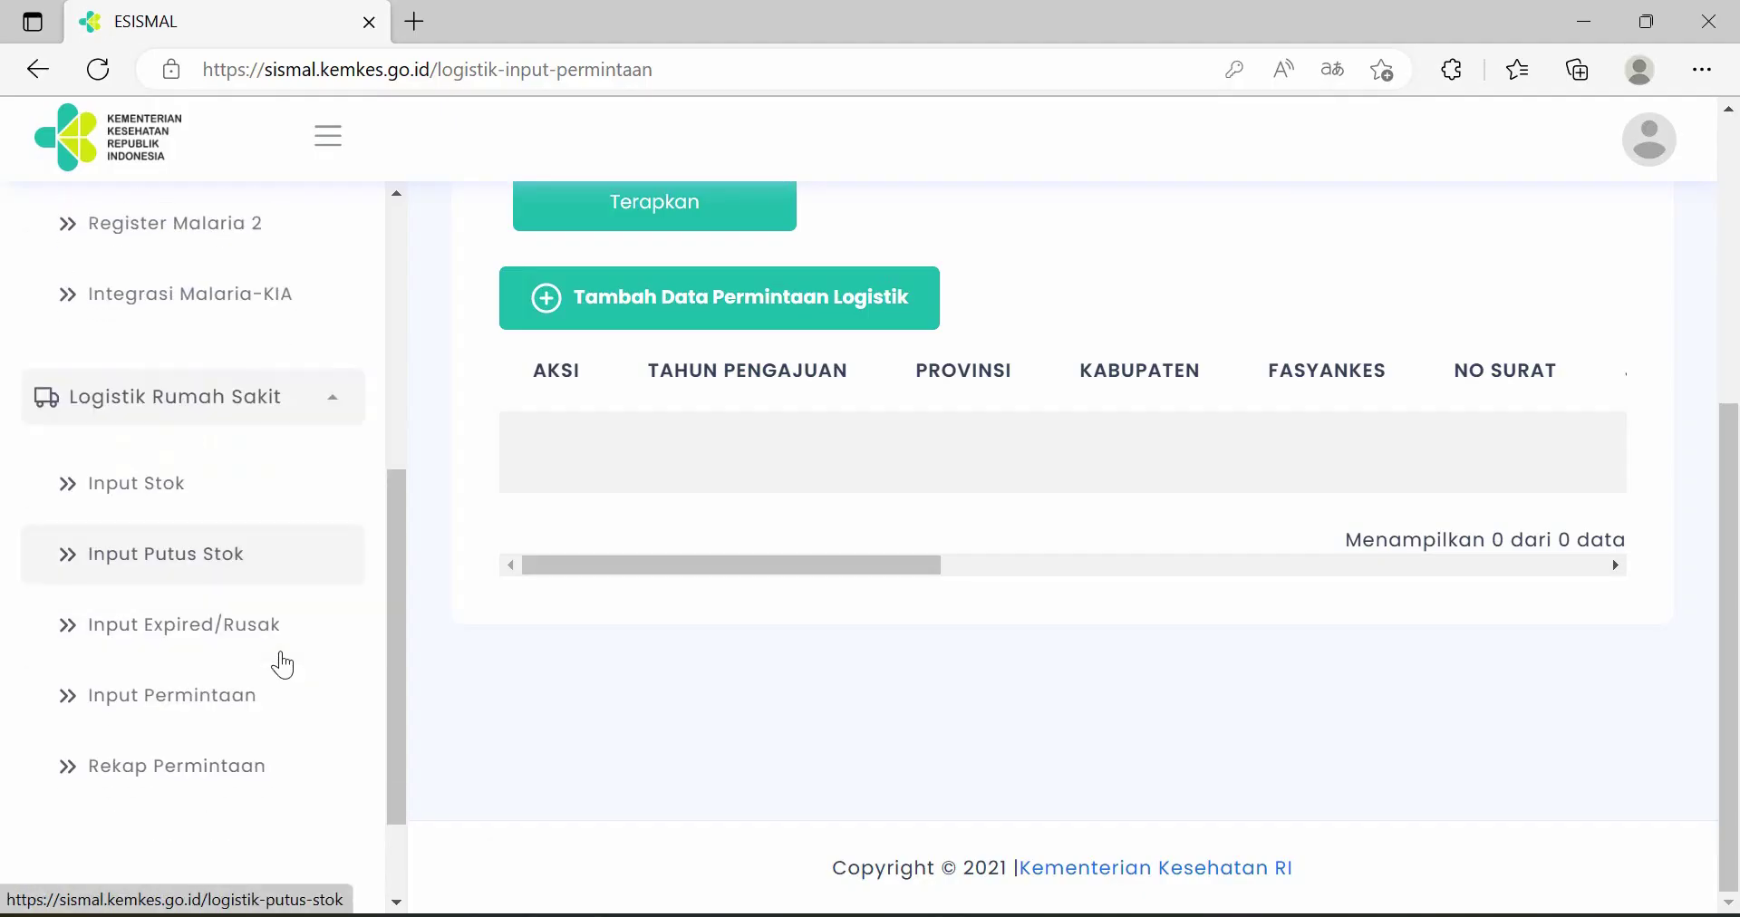
- Open Rekap Permintaan under Logistik Rumah Sakit, showing 0 requests for 2023
{"action": "scroll", "coordinate": [282, 665], "scroll_direction": "down", "scroll_amount": 2}
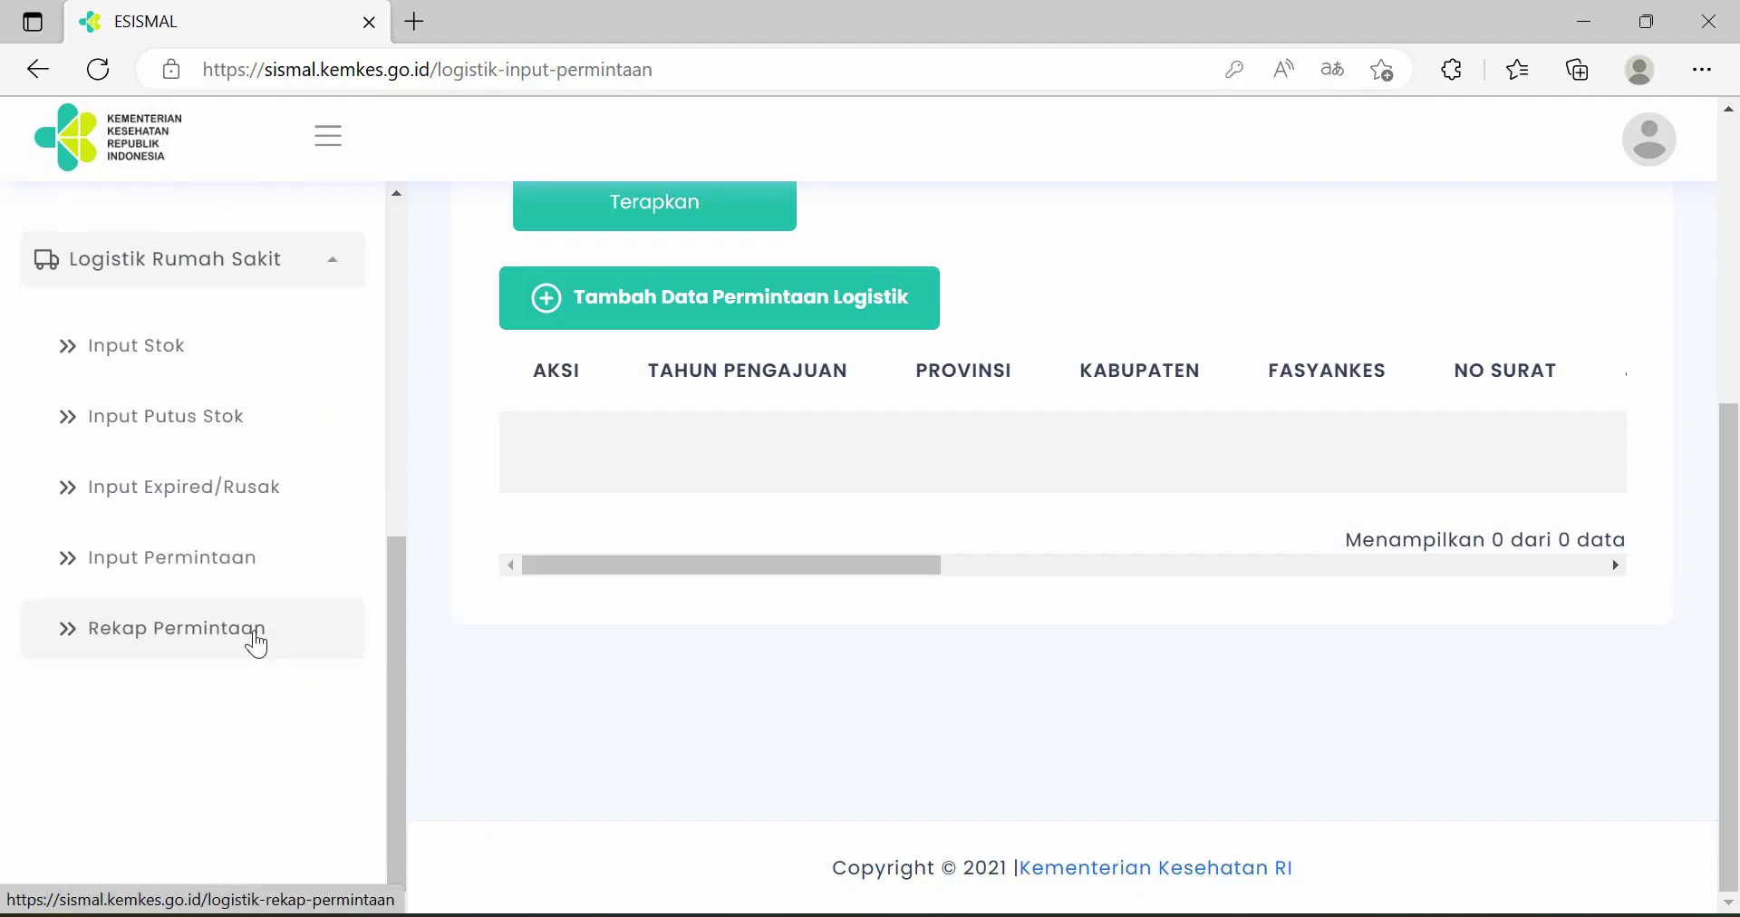
{"action": "left_click", "coordinate": [220, 632]}
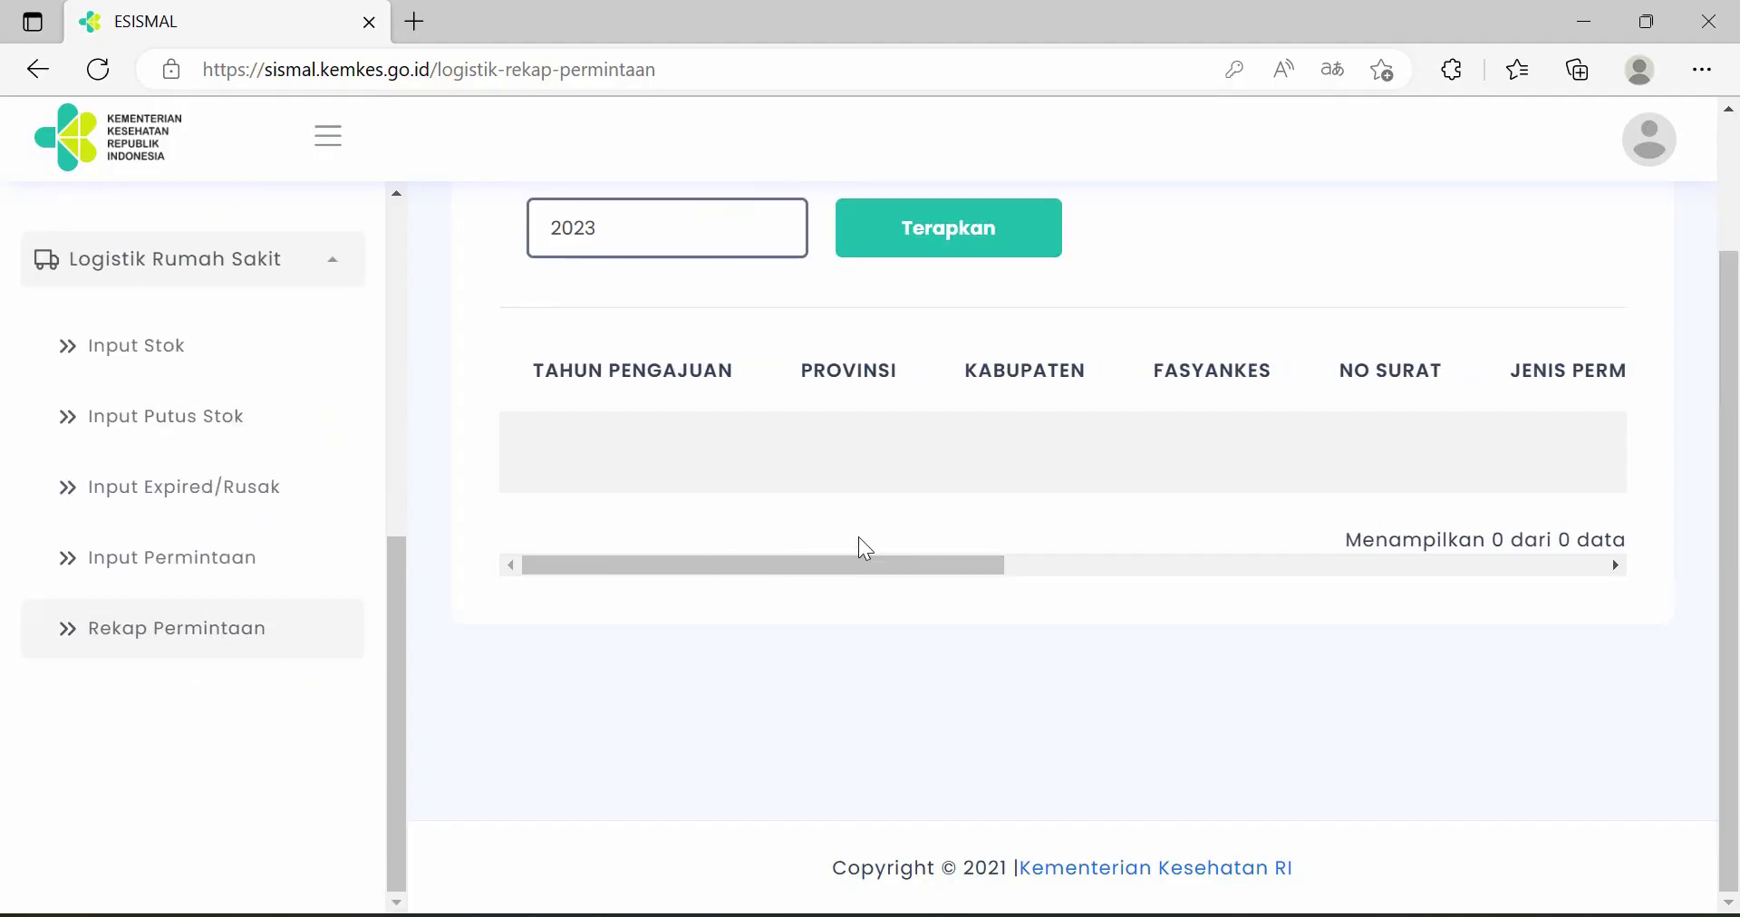
{"action": "scroll", "coordinate": [859, 539], "scroll_direction": "up", "scroll_amount": 1}
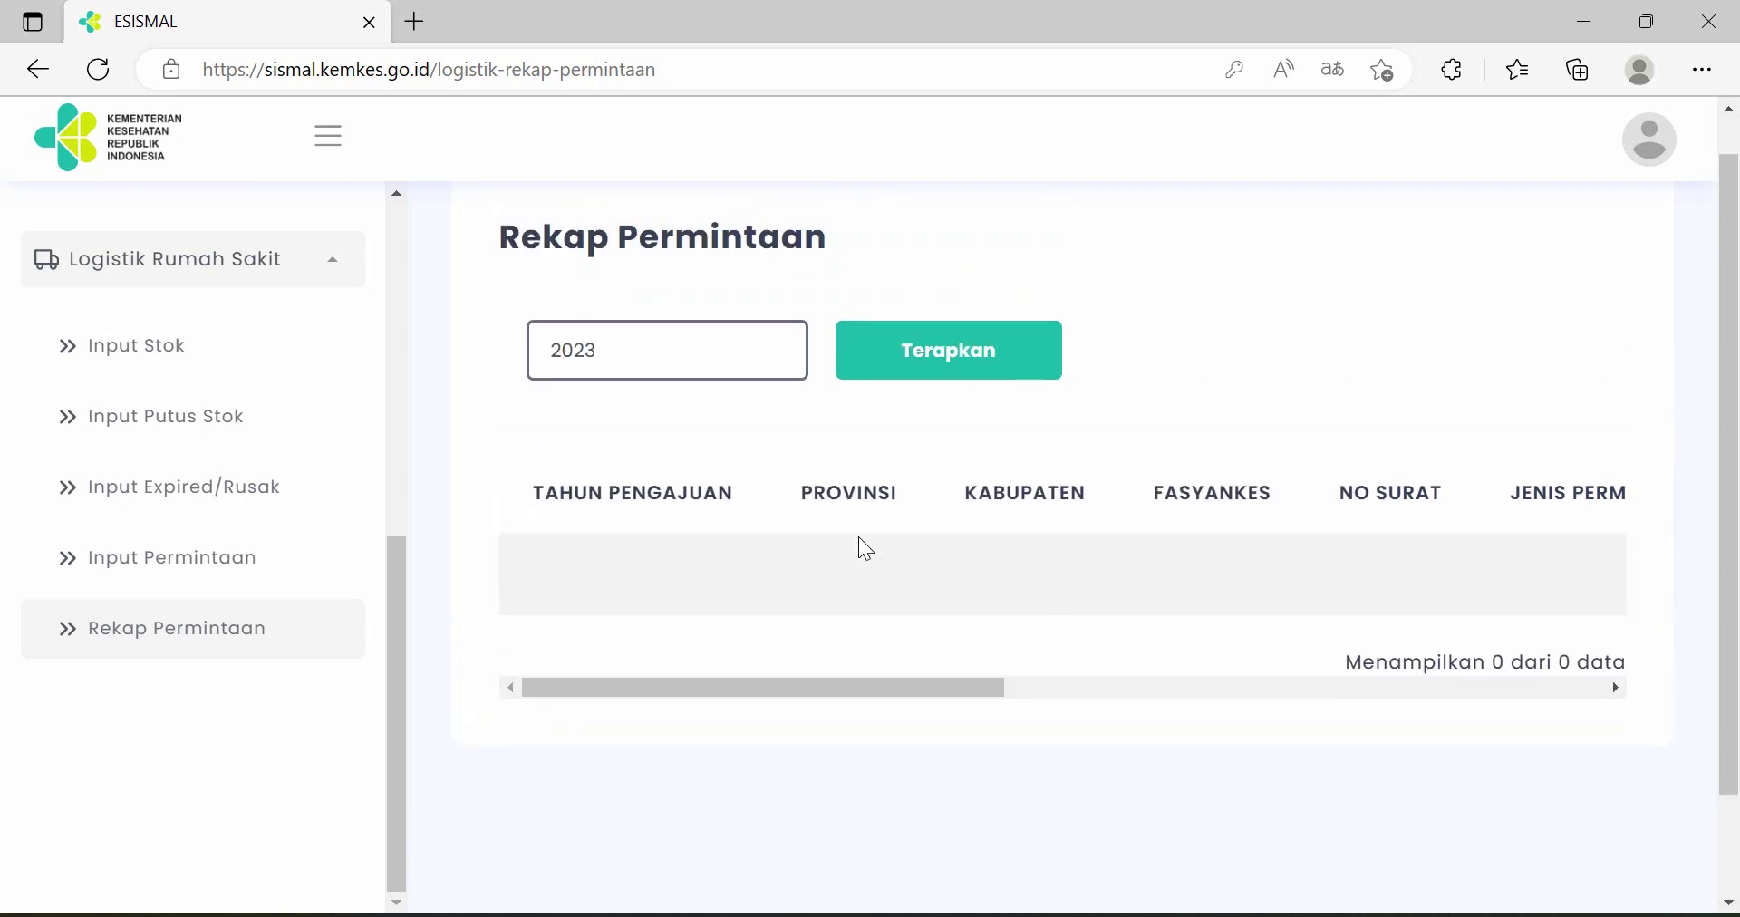